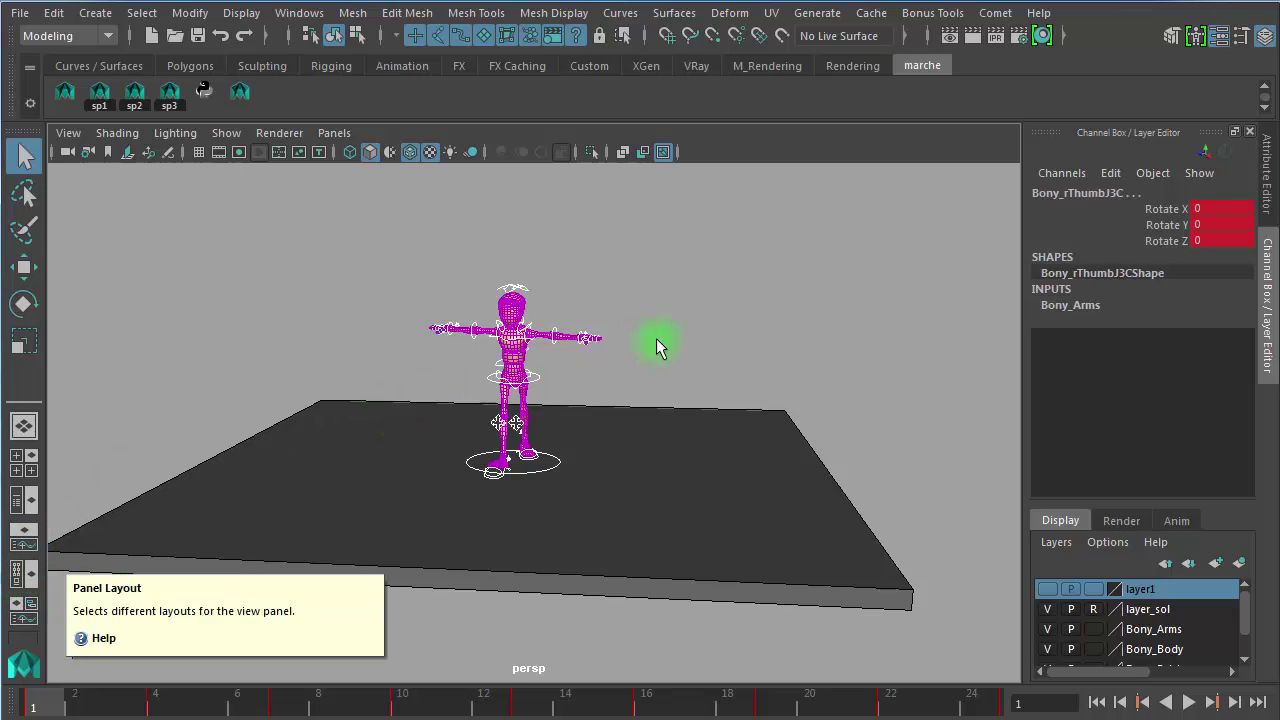
Step: Apply stepped tangents to all the character's animation curves in the Graph Editor and scrub the timeline to frame 12
left_click(26, 535)
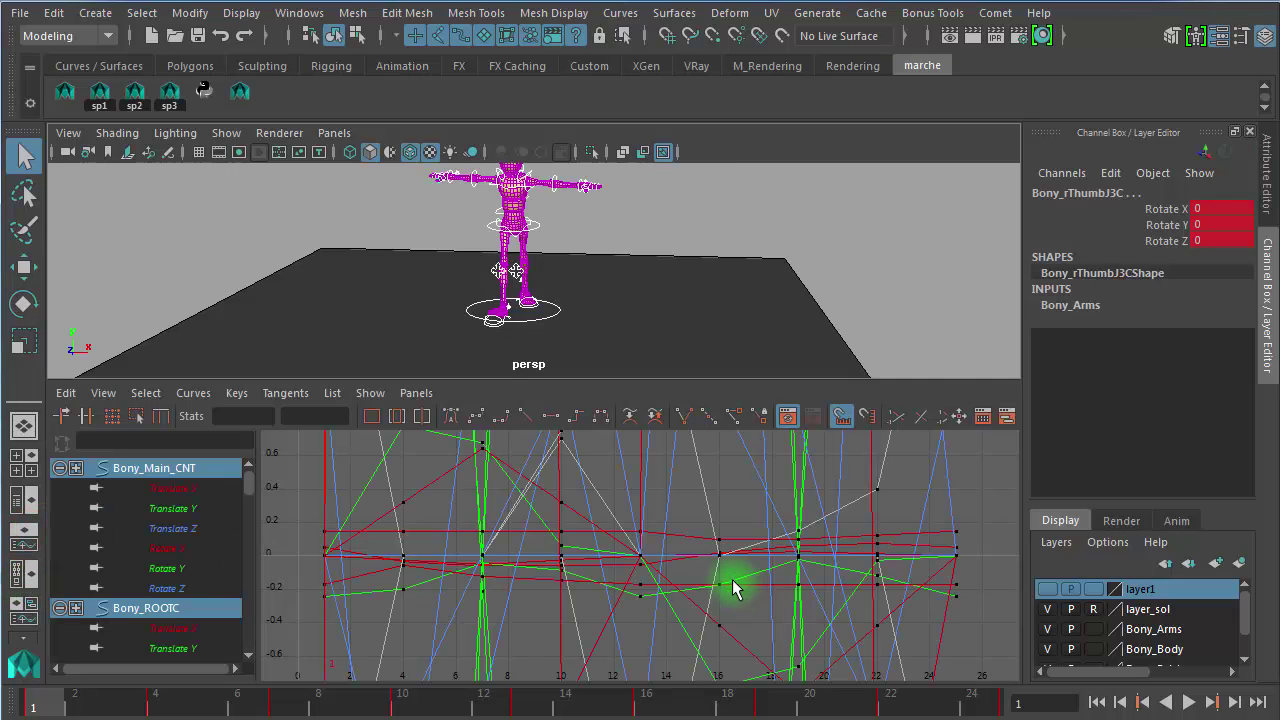
key("f")
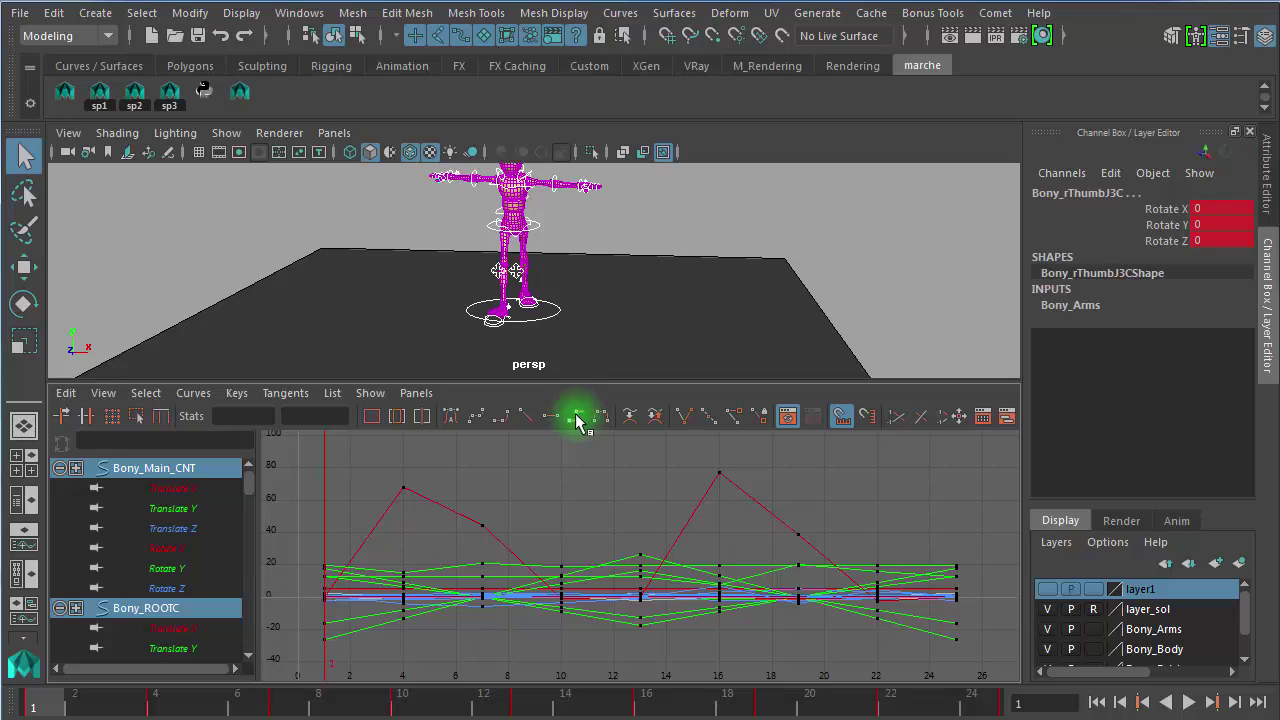
mouse_move(46, 710)
left_mouse_down()
mouse_move(150, 712)
mouse_move(35, 712)
left_mouse_up()
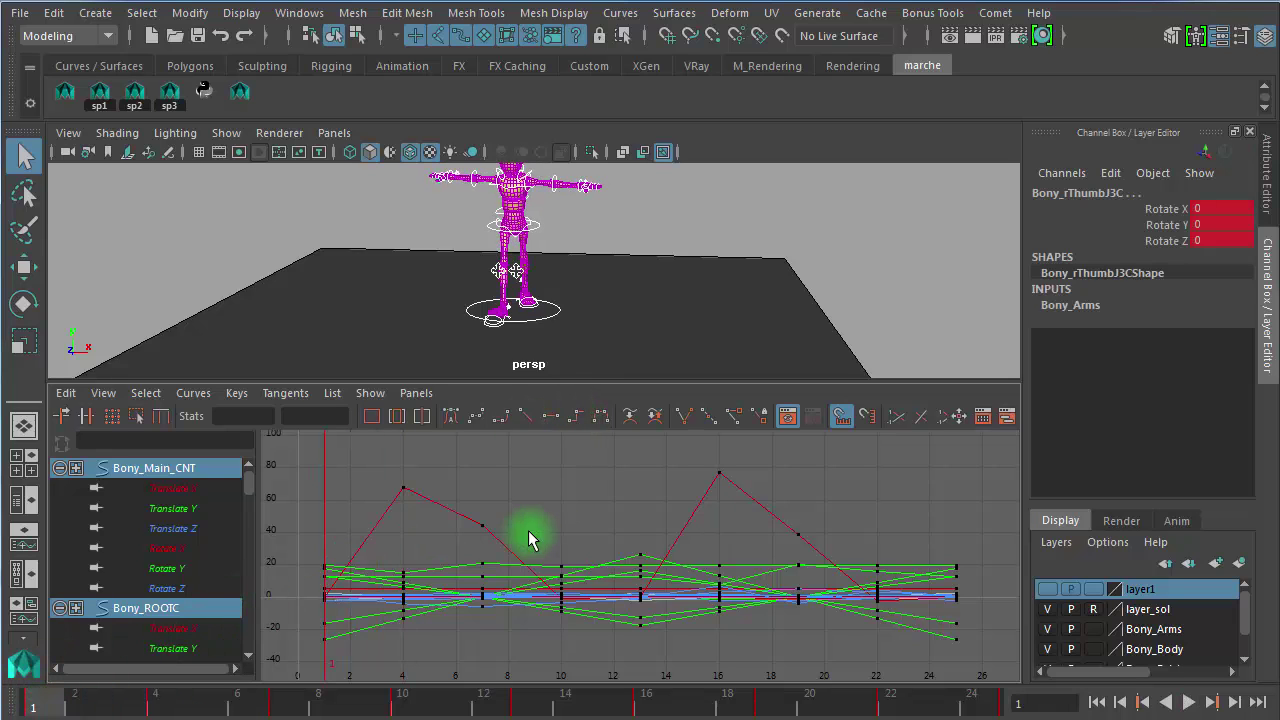
left_click(577, 422)
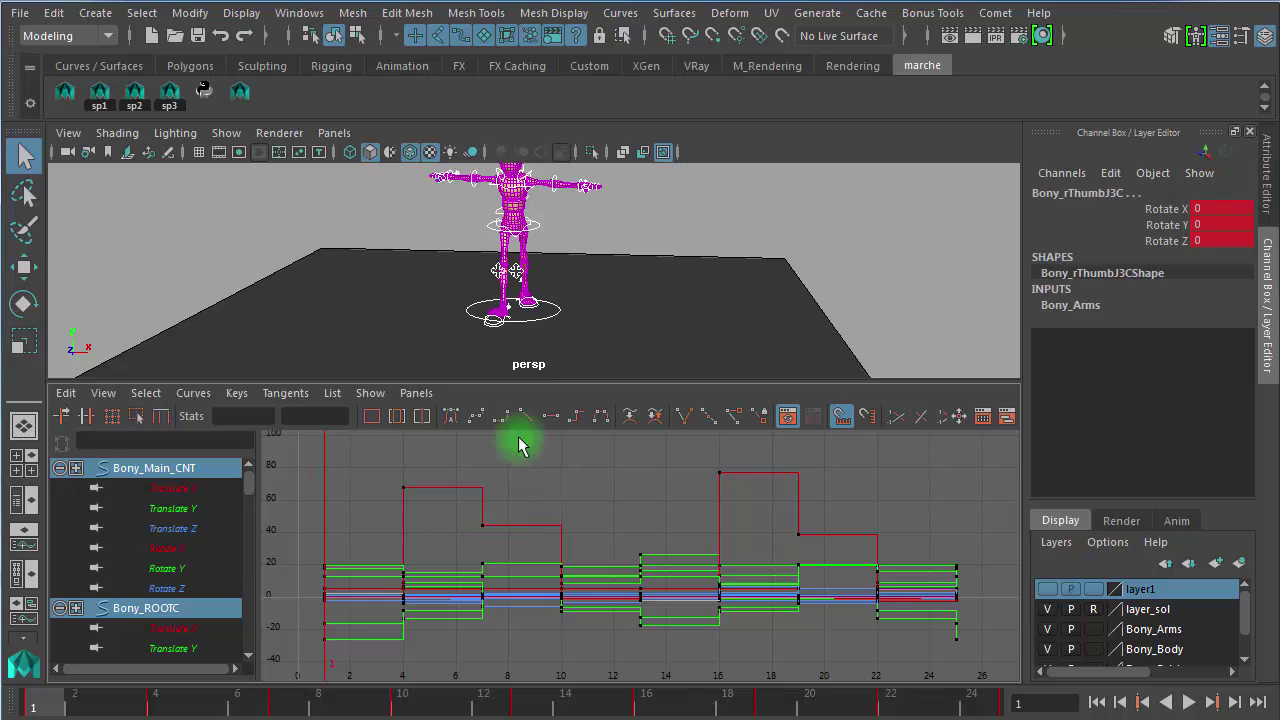
left_click_drag(60, 706, 490, 708)
left_click(647, 225)
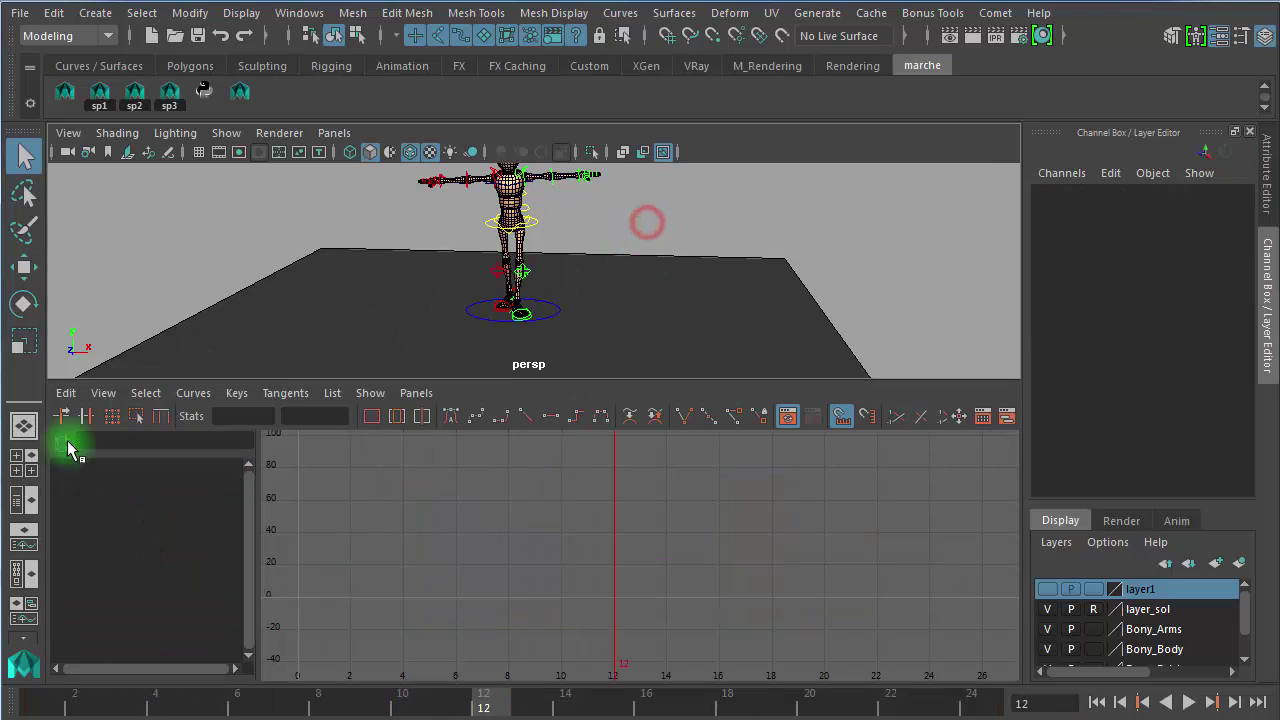
Step: Playblast the walk from a full-size front view with the character filling the frame, and review the resulting haute_marche movie
left_click(16, 455)
key("space")
key("space")
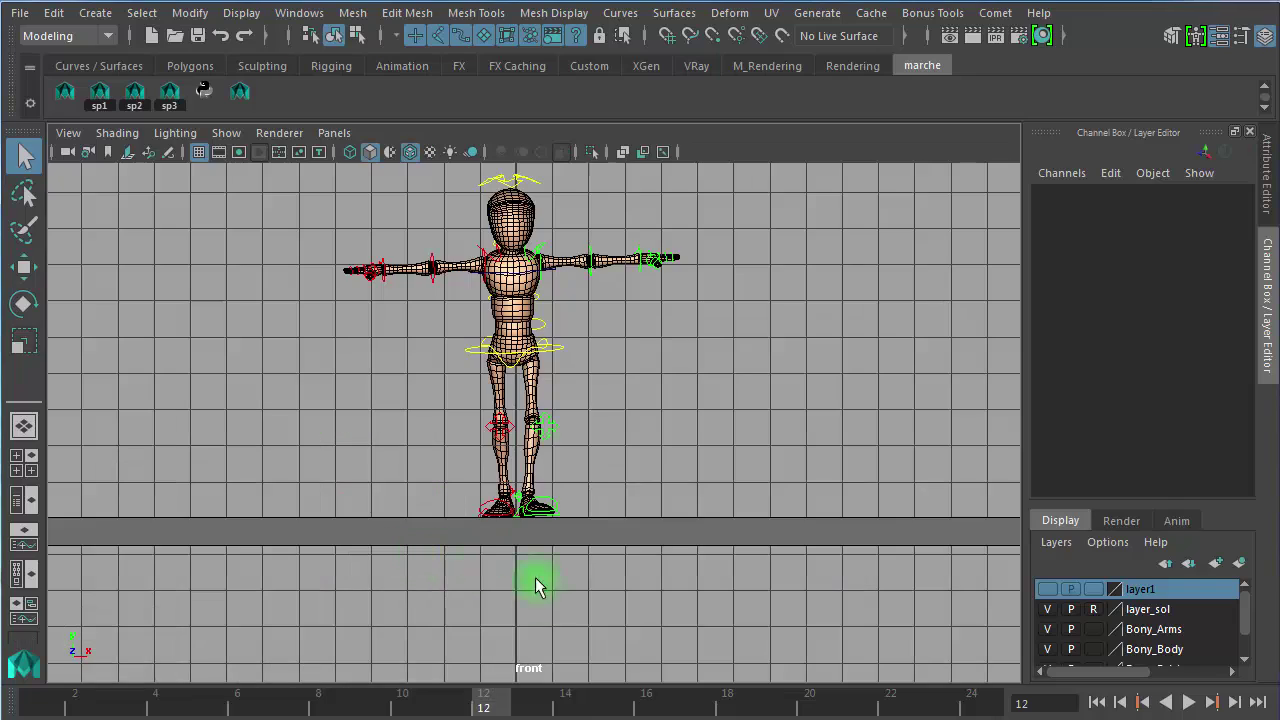
right_click_drag(437, 537, 591, 561, "alt")
middle_click_drag(591, 562, 606, 654, "alt")
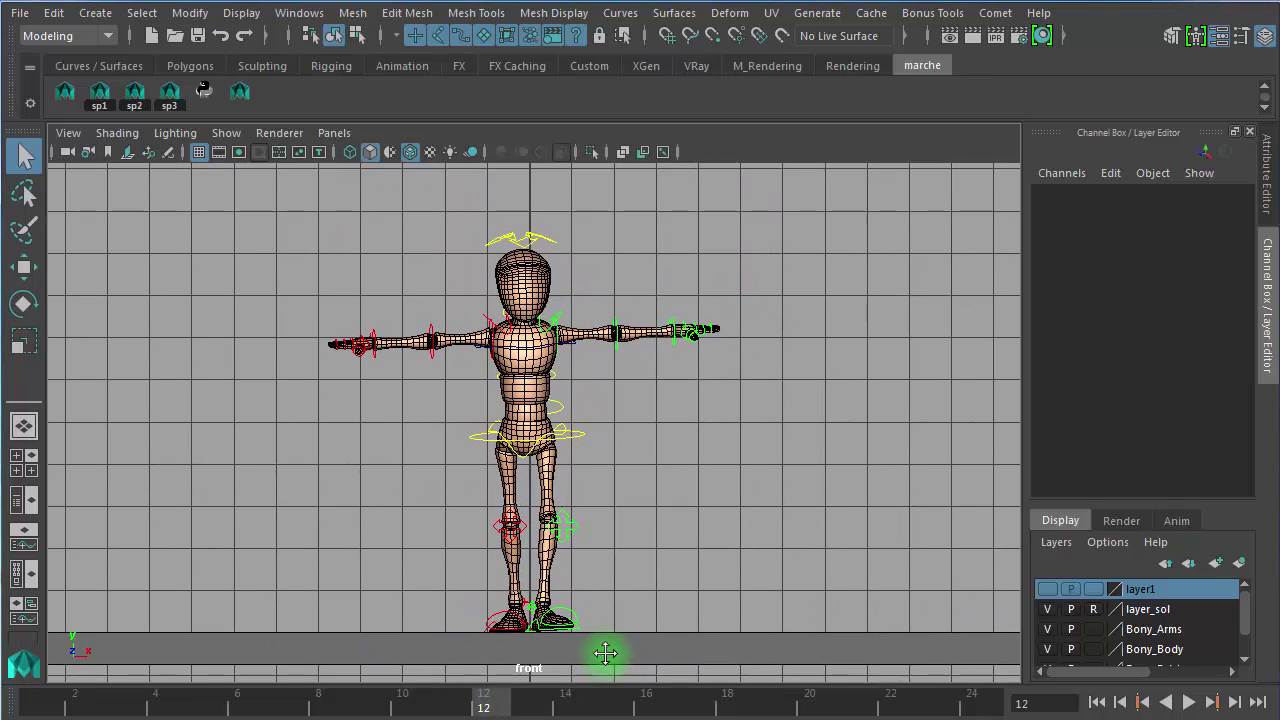
right_click_drag(608, 645, 713, 636, "alt")
middle_click_drag(711, 598, 710, 573, "alt")
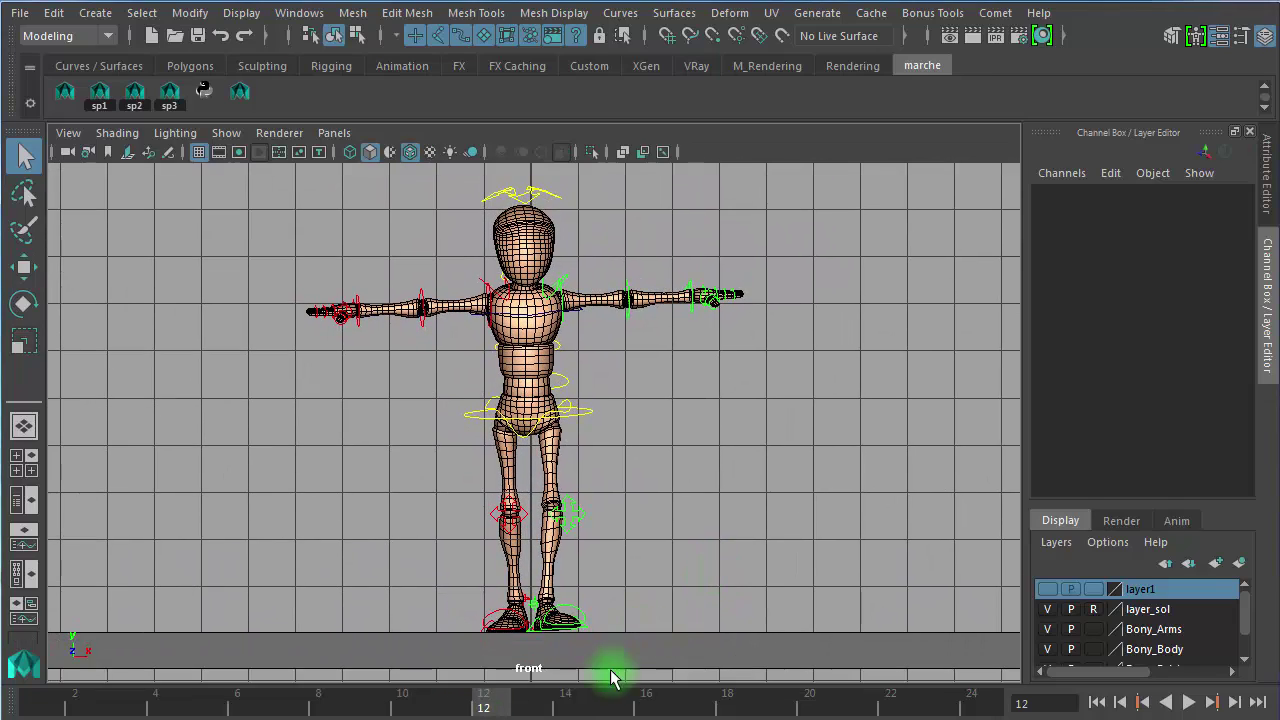
right_click(537, 700)
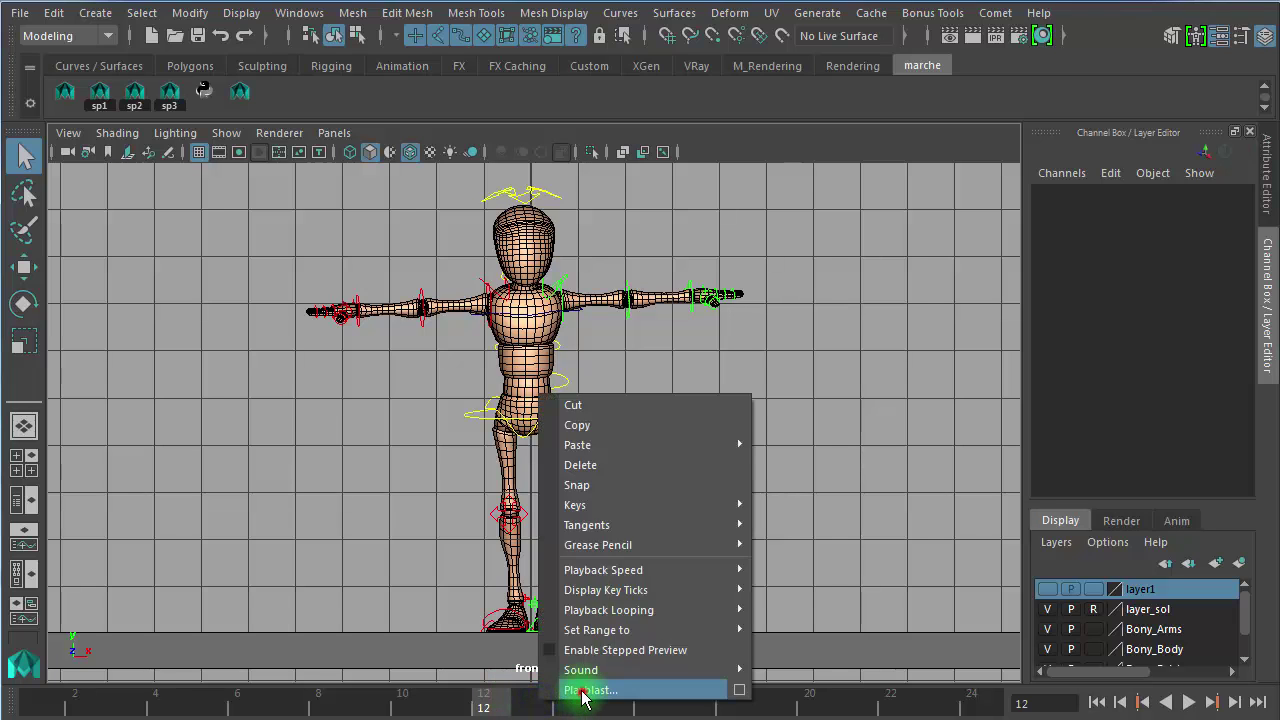
left_click(583, 693)
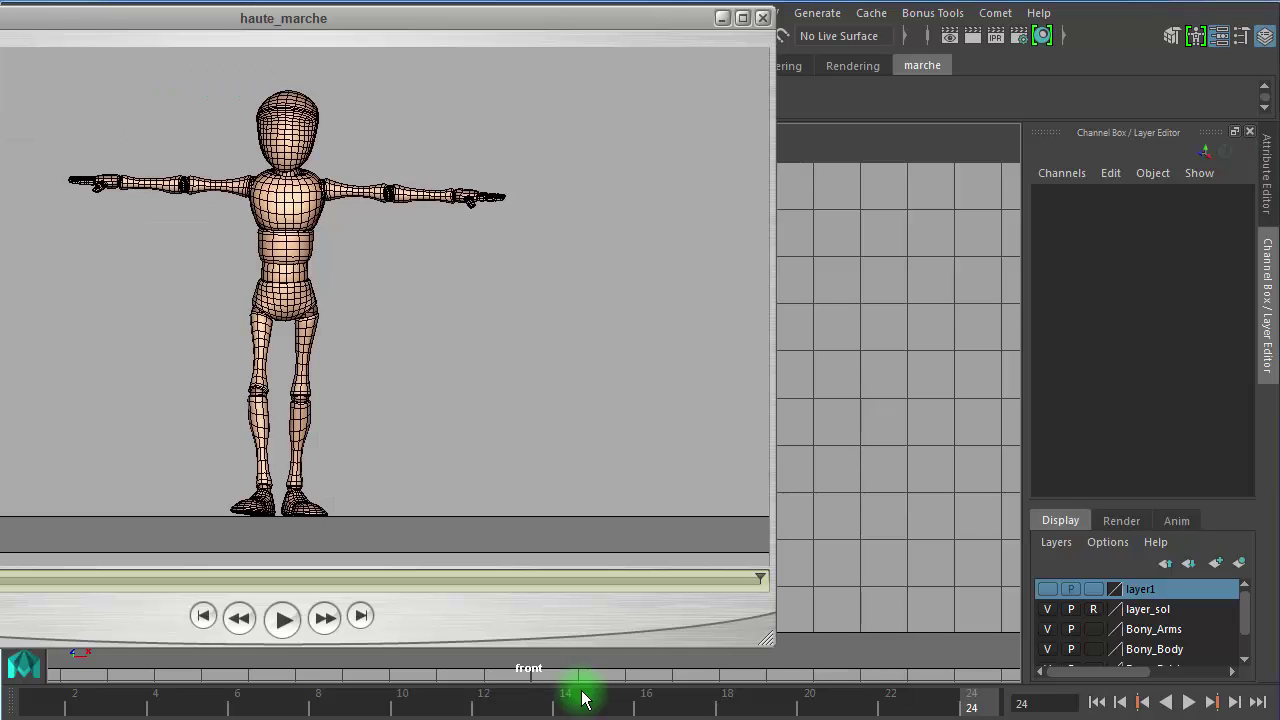
left_click_drag(360, 37, 598, 55)
left_click(565, 652)
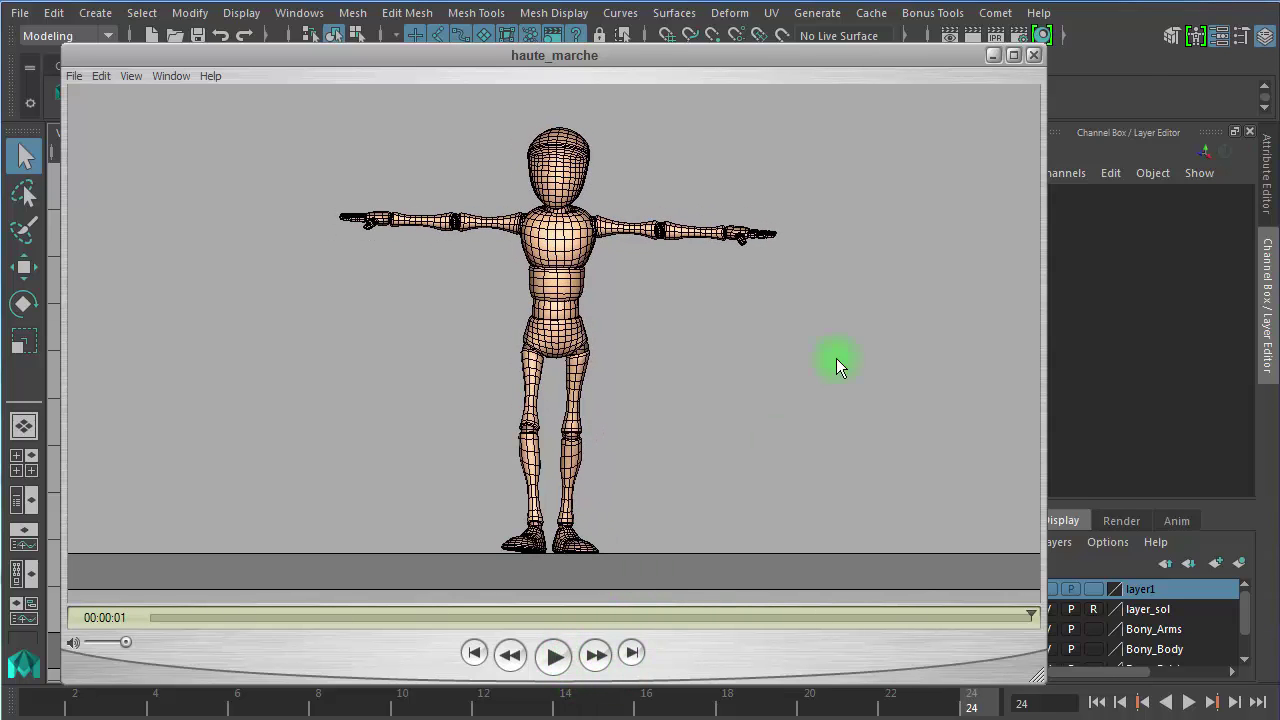
left_click(1035, 57)
Step: Playblast the front view with image format, maya encoding and Save to file turned off, and review it in FCheck
right_click(451, 703)
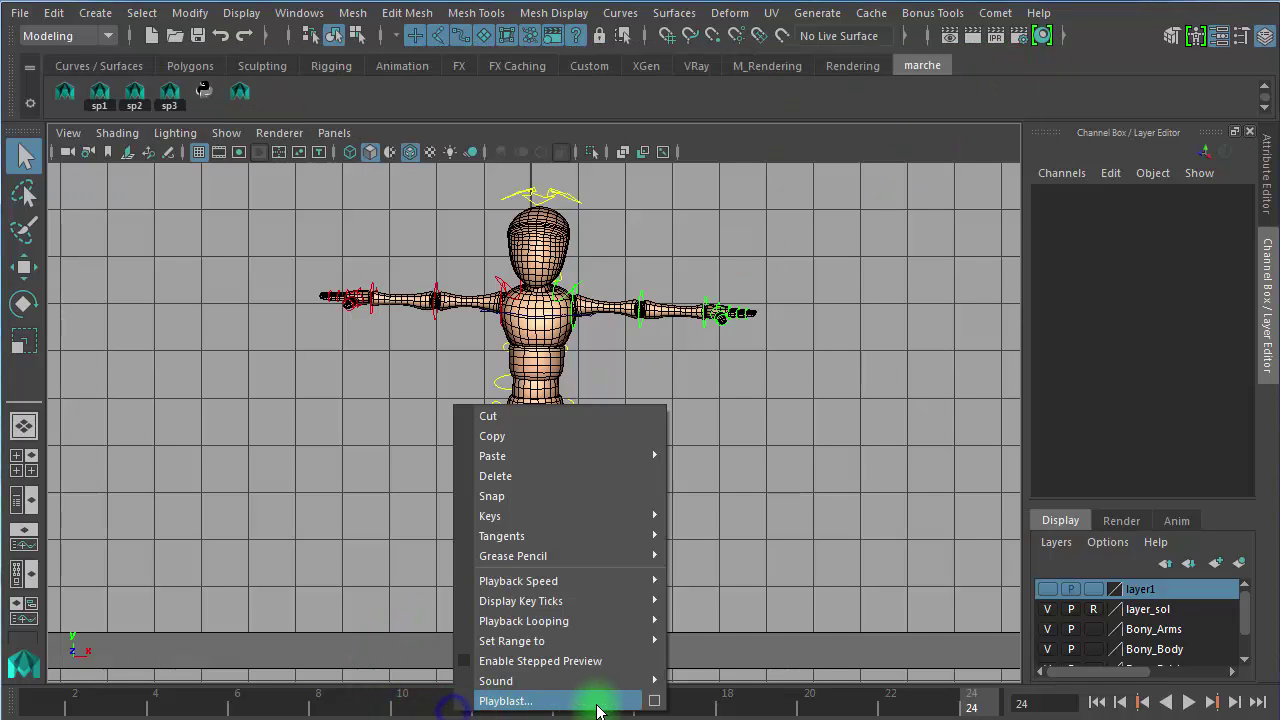
left_click(654, 700)
left_click(455, 374)
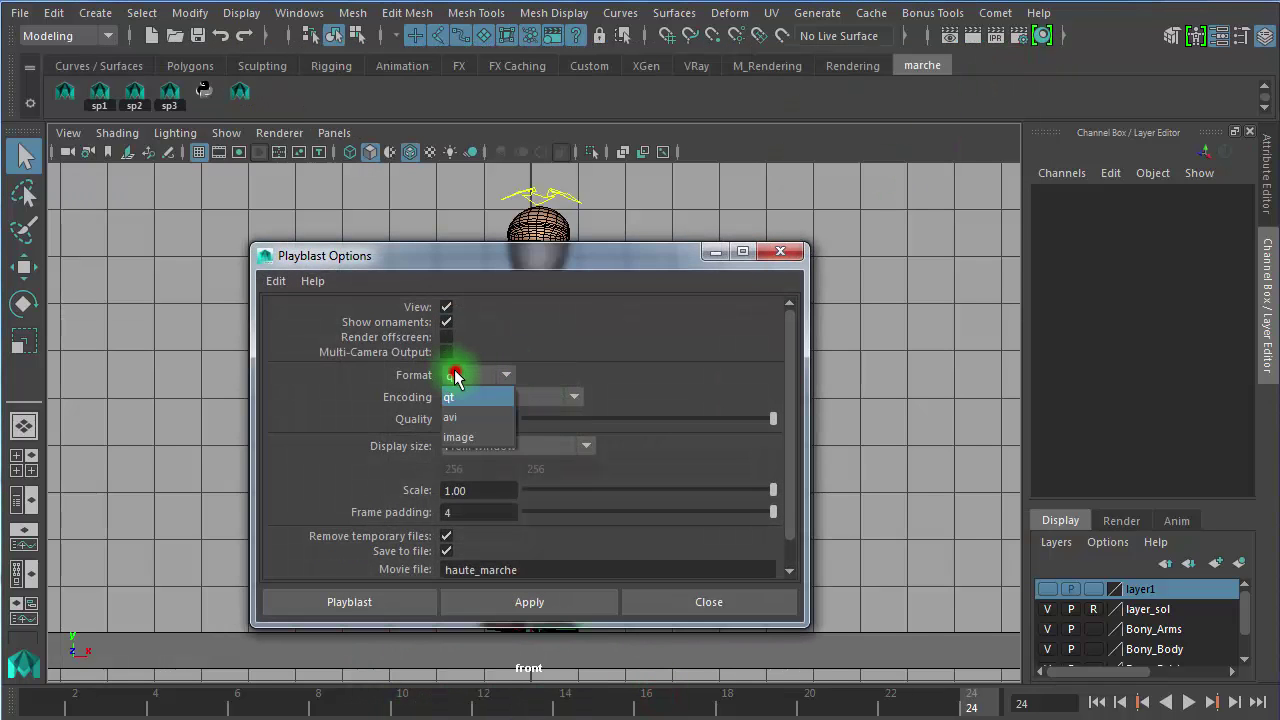
left_click(478, 435)
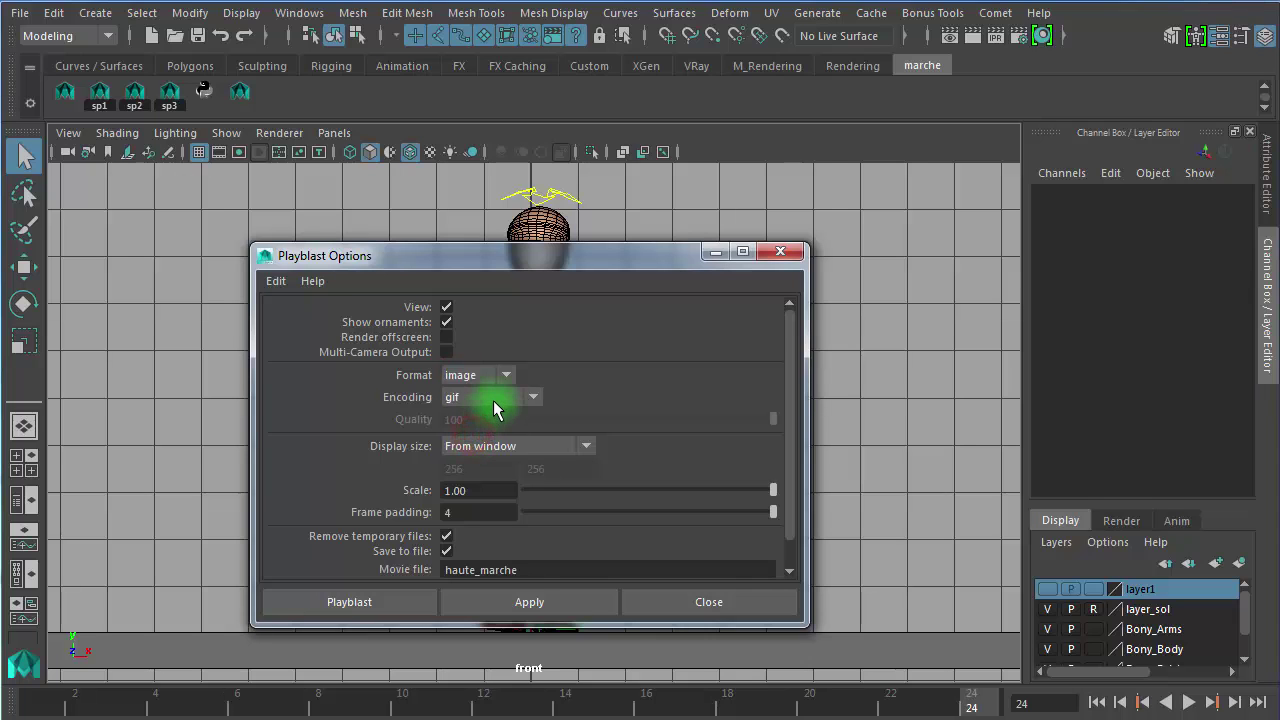
left_click(495, 400)
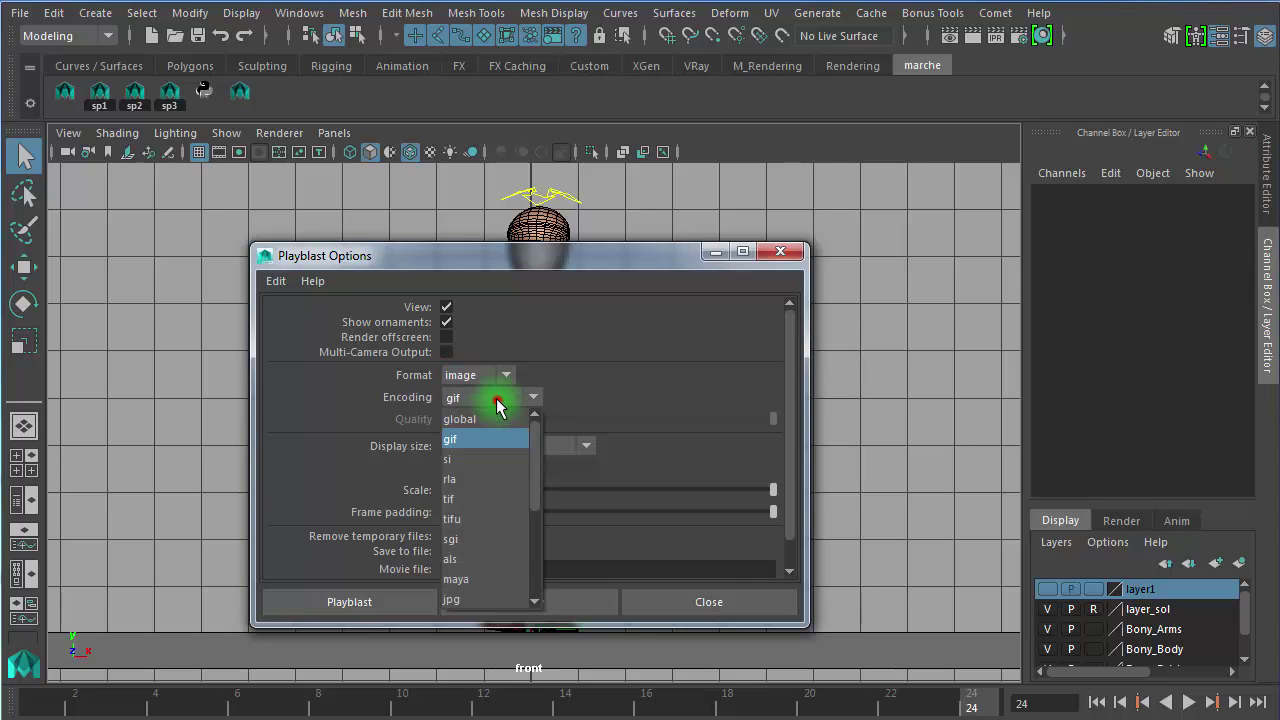
left_click(462, 577)
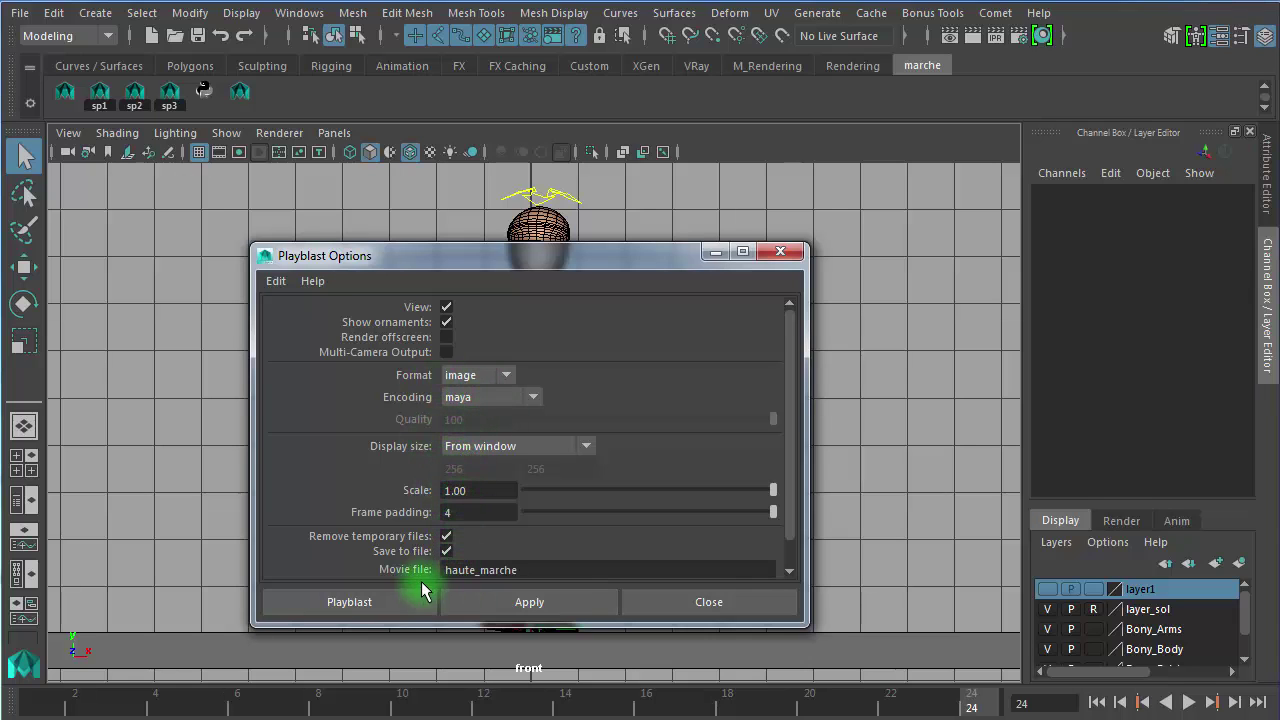
left_click(447, 556)
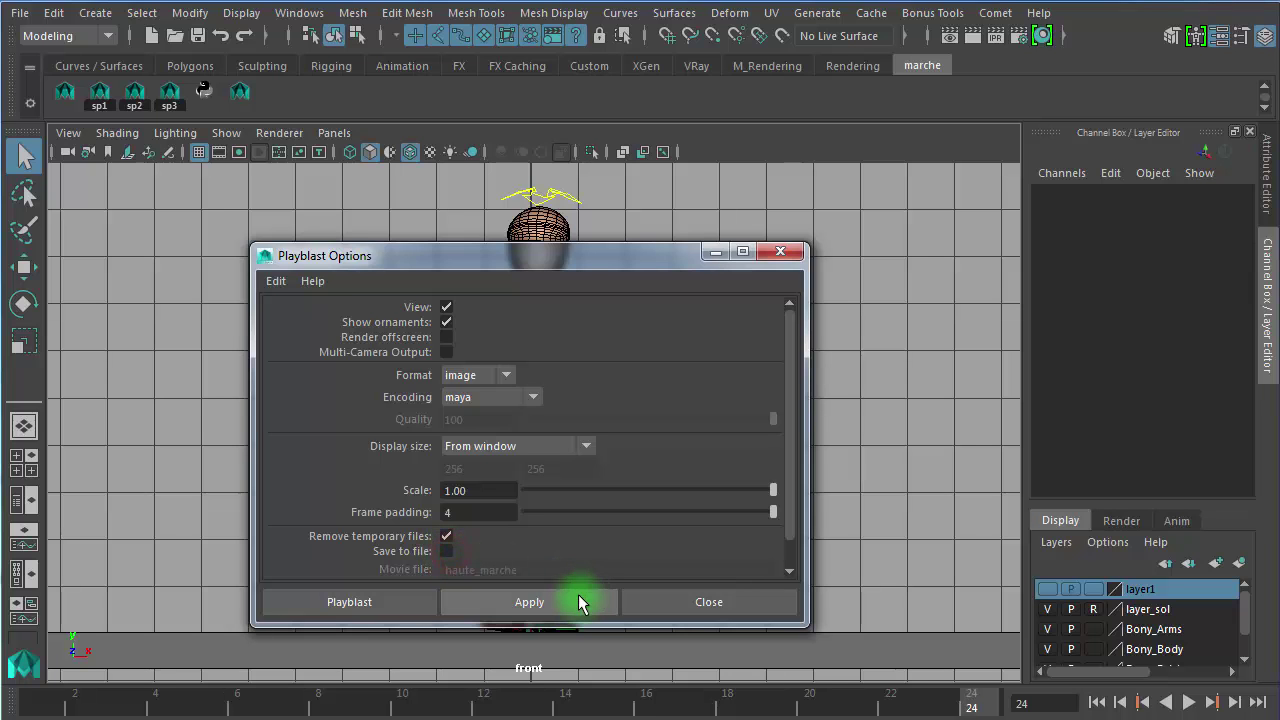
left_click(372, 603)
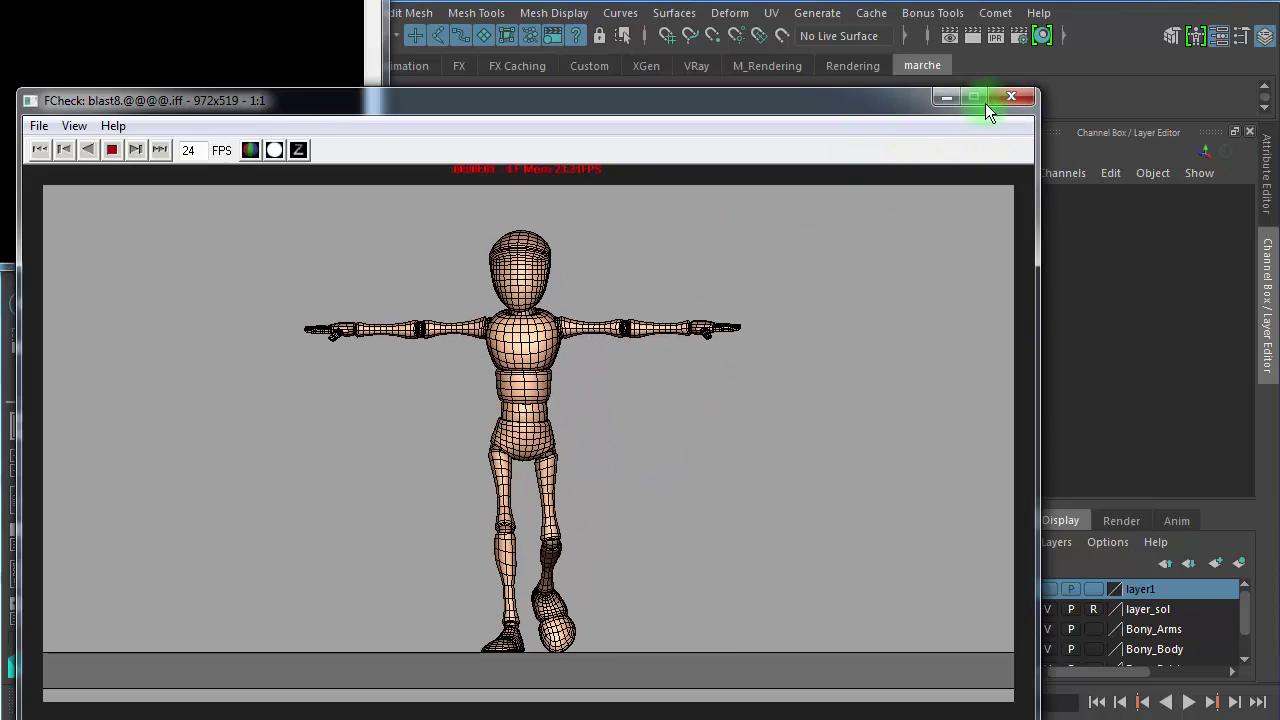
left_click(1014, 97)
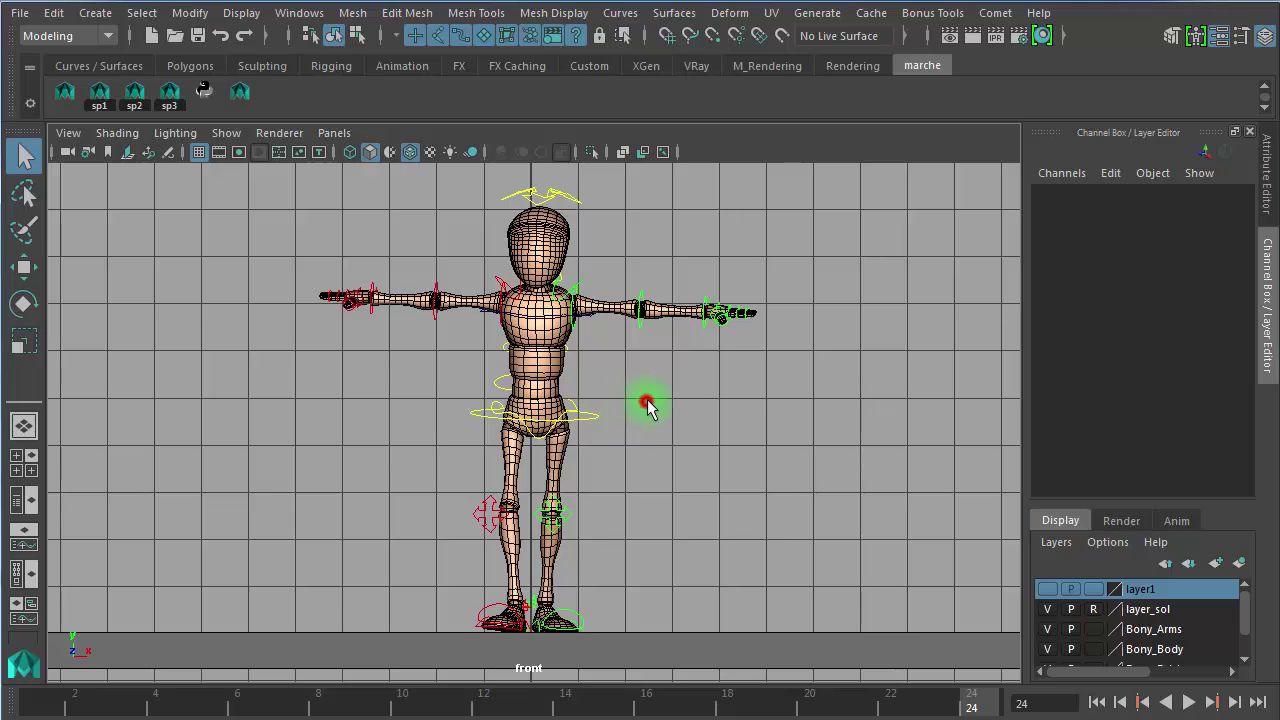
Step: Show the side view full size with the whole character in frame and turn on wireframe on shaded
key("space")
key("space")
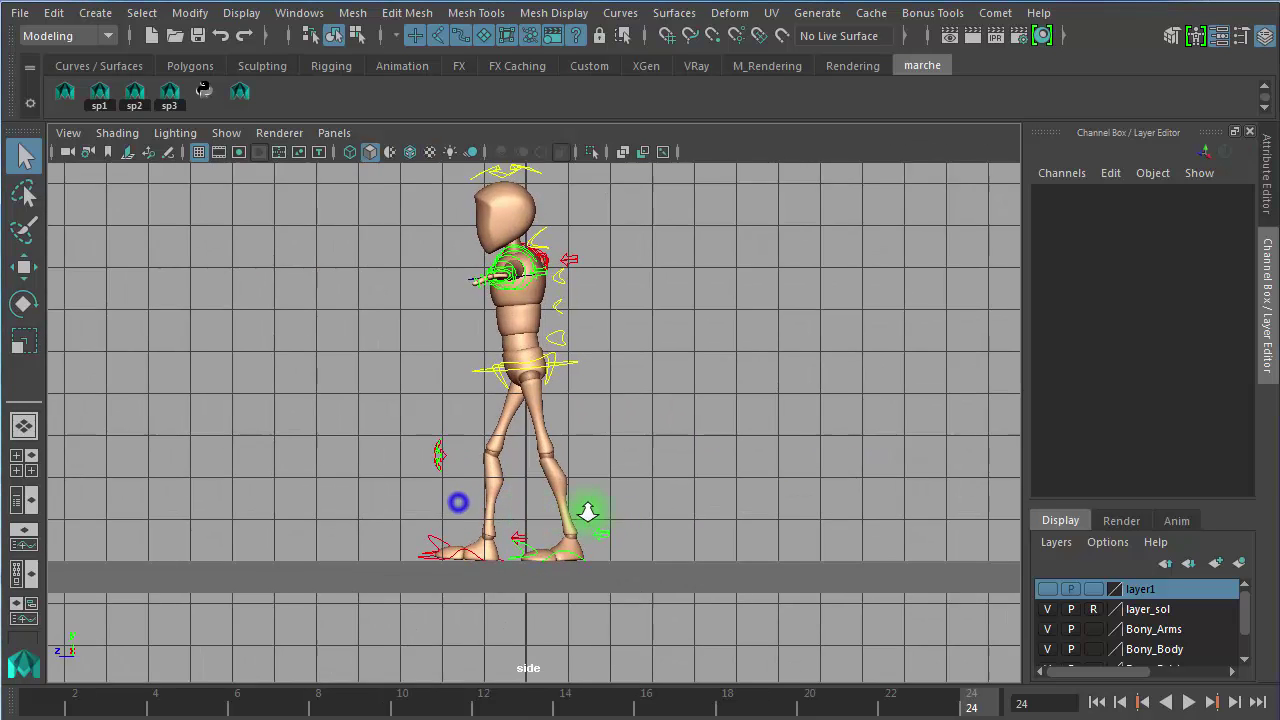
right_click_drag(588, 512, 633, 514, "alt")
middle_click_drag(633, 543, 631, 590, "alt")
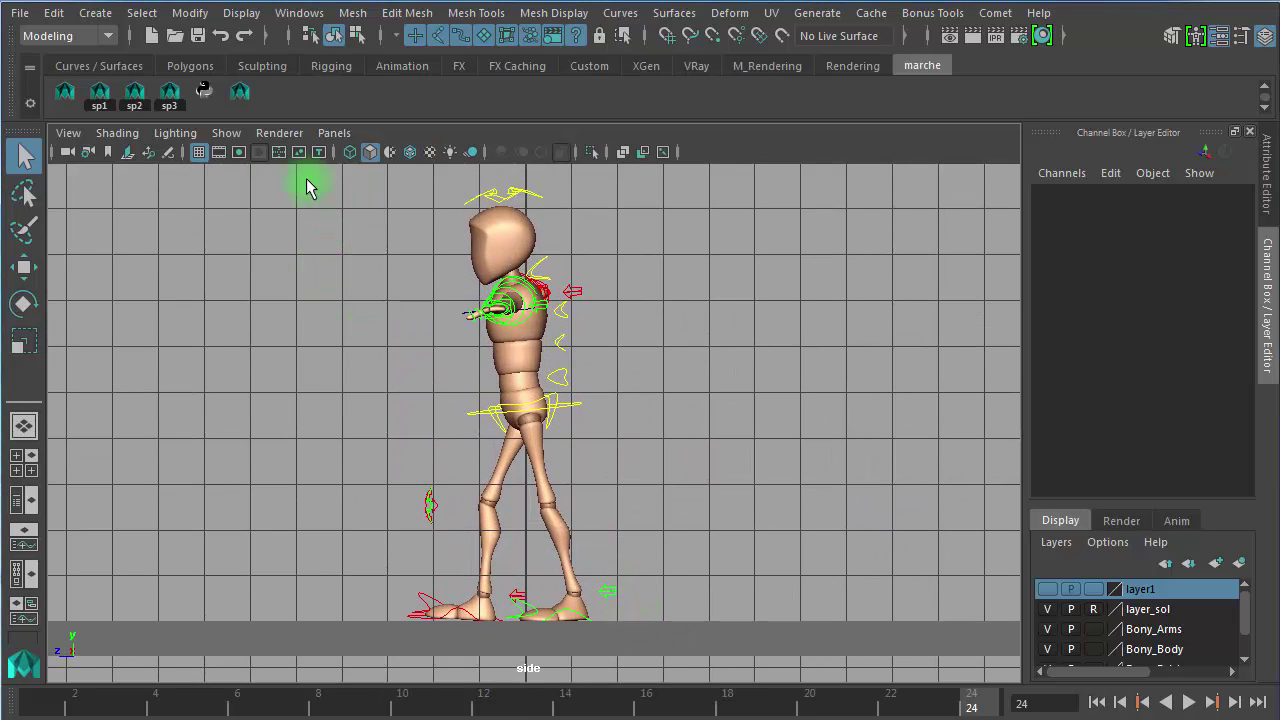
left_click(200, 152)
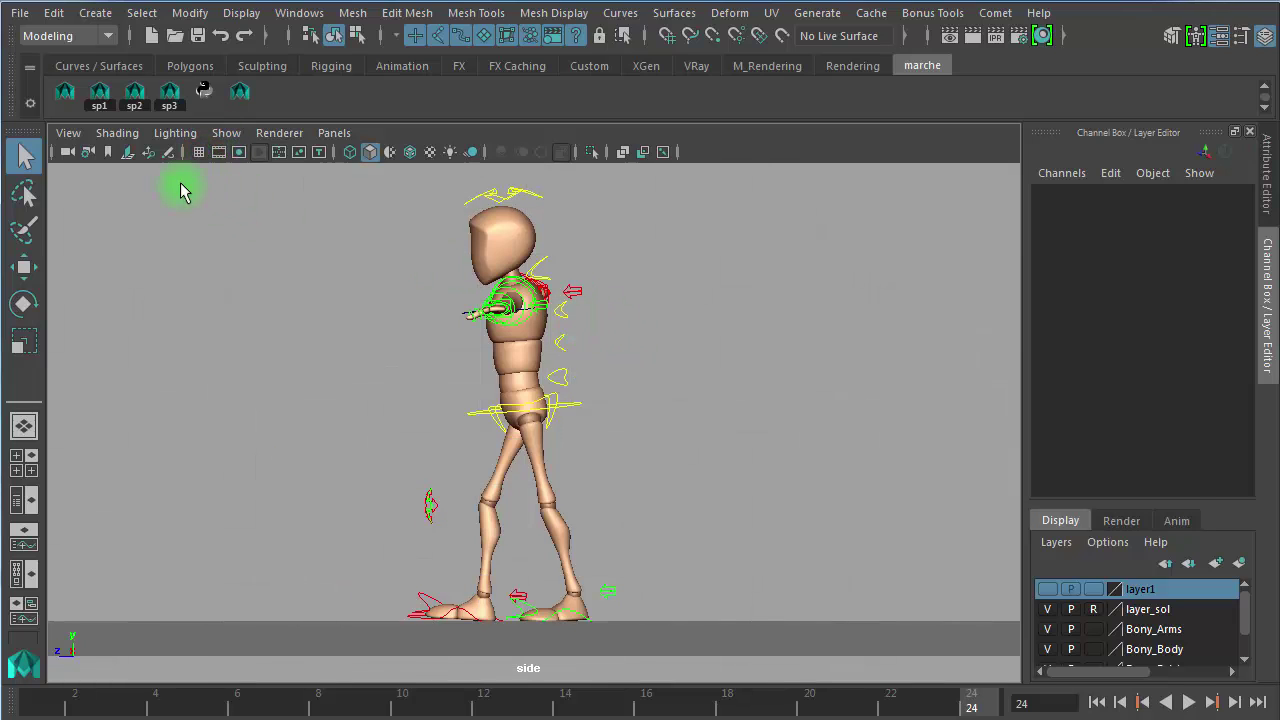
left_click(200, 153)
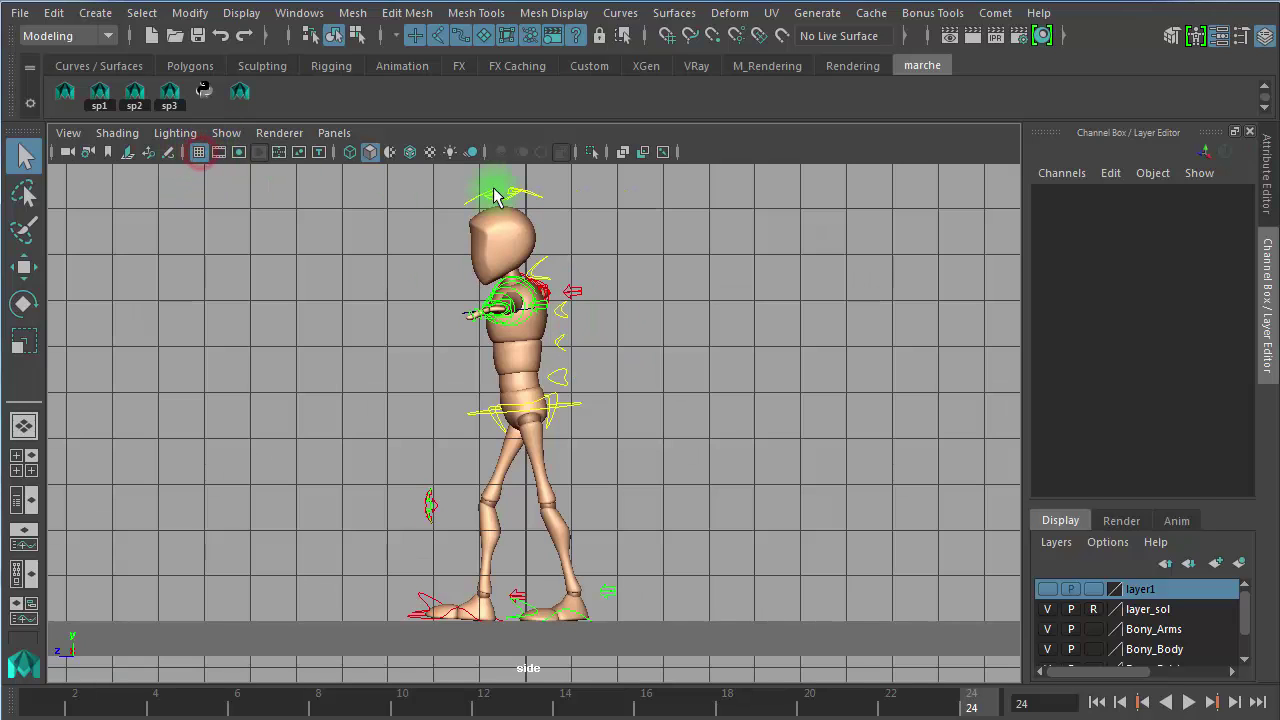
left_click(410, 153)
left_click(517, 588)
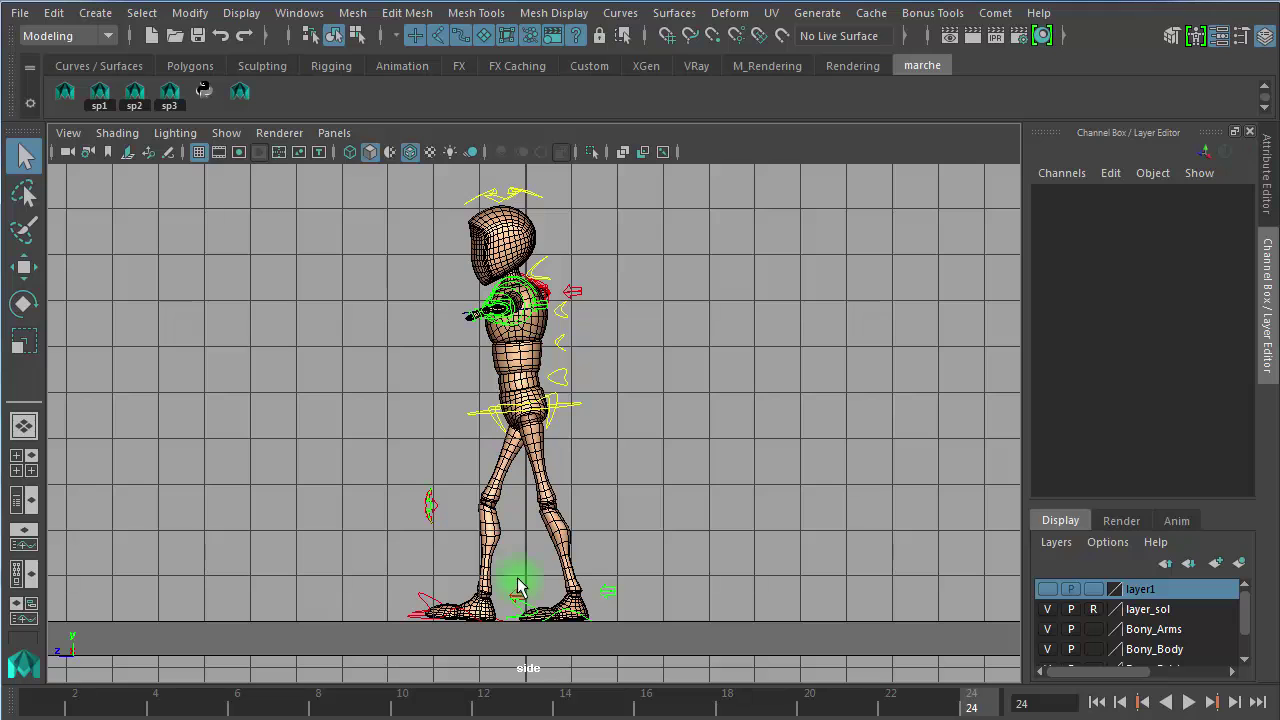
Step: Playblast the walk from the side view, review the playback and close the viewer
right_click(524, 712)
left_click(556, 697)
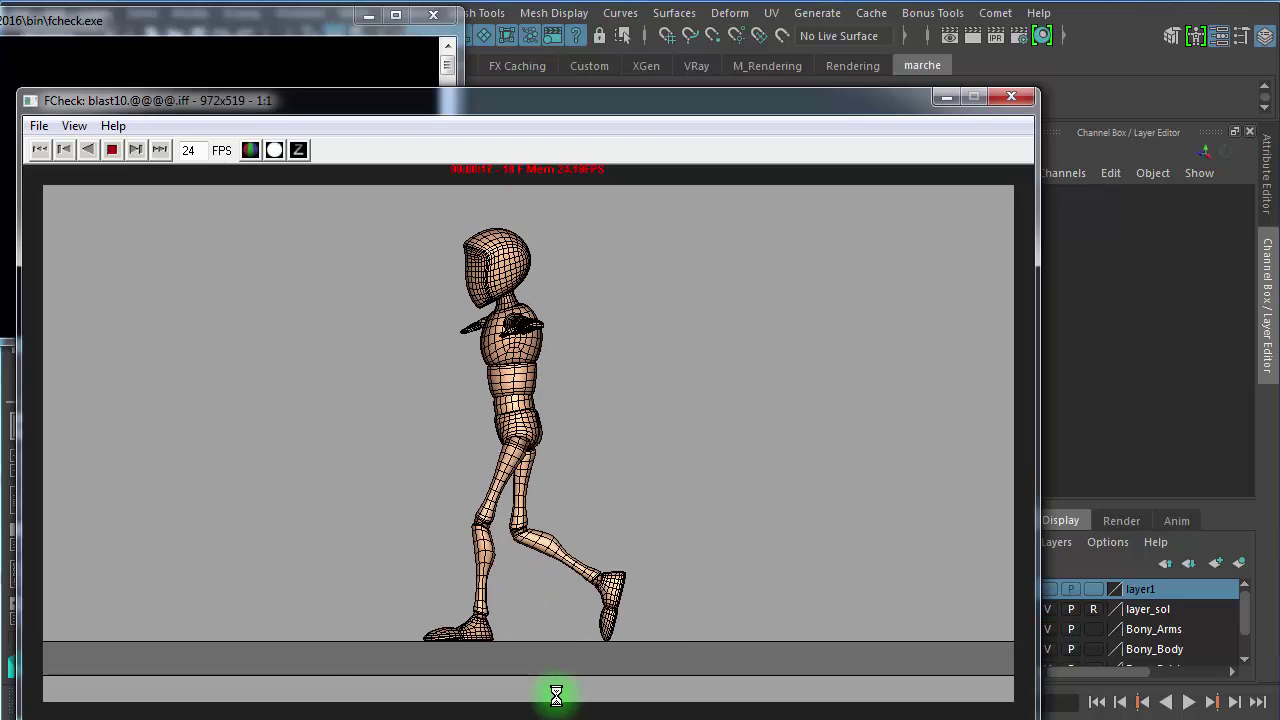
left_click(1022, 96)
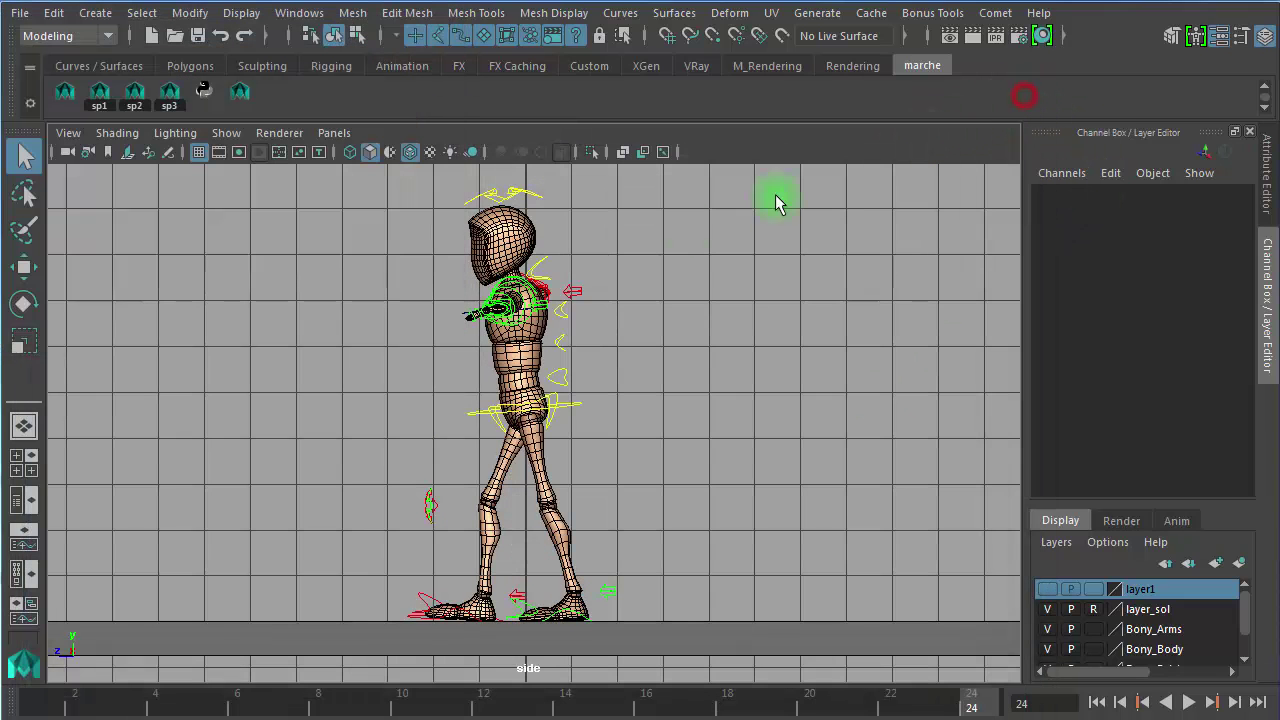
Step: Select all the character's controls in the perspective view and set their curves to auto tangents in the Graph Editor
left_click(24, 426)
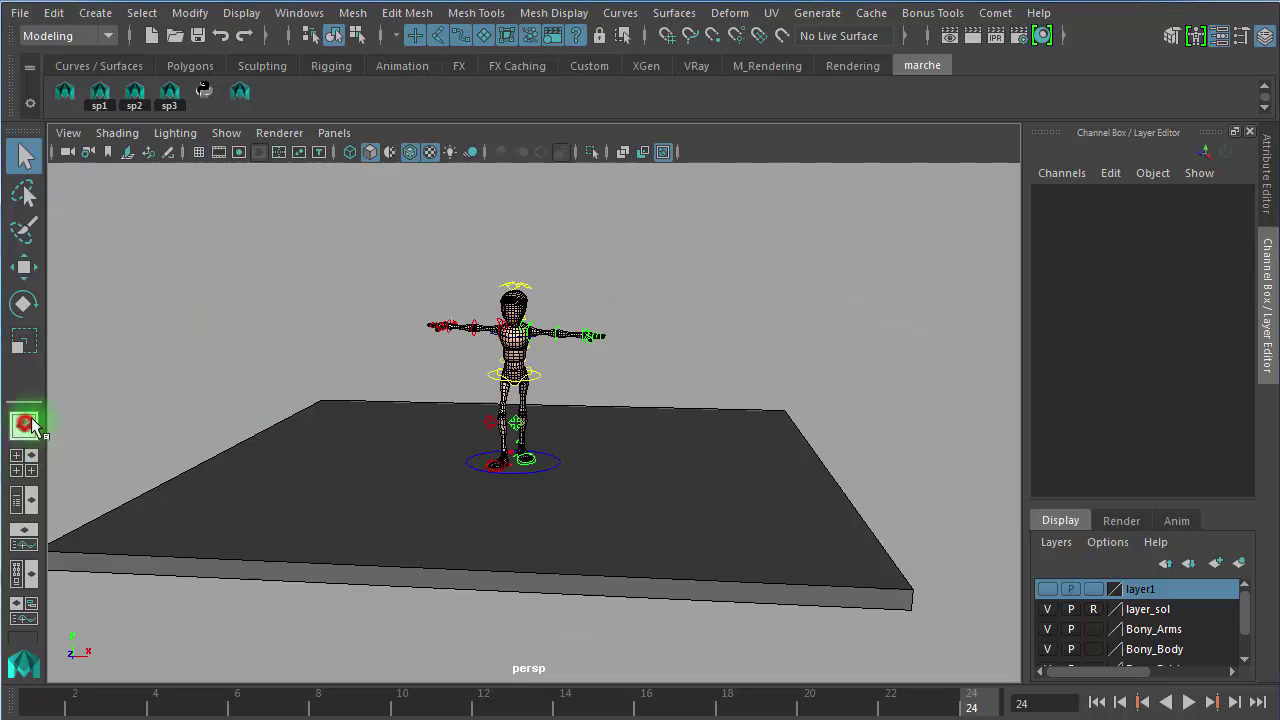
left_click_drag(368, 243, 708, 548)
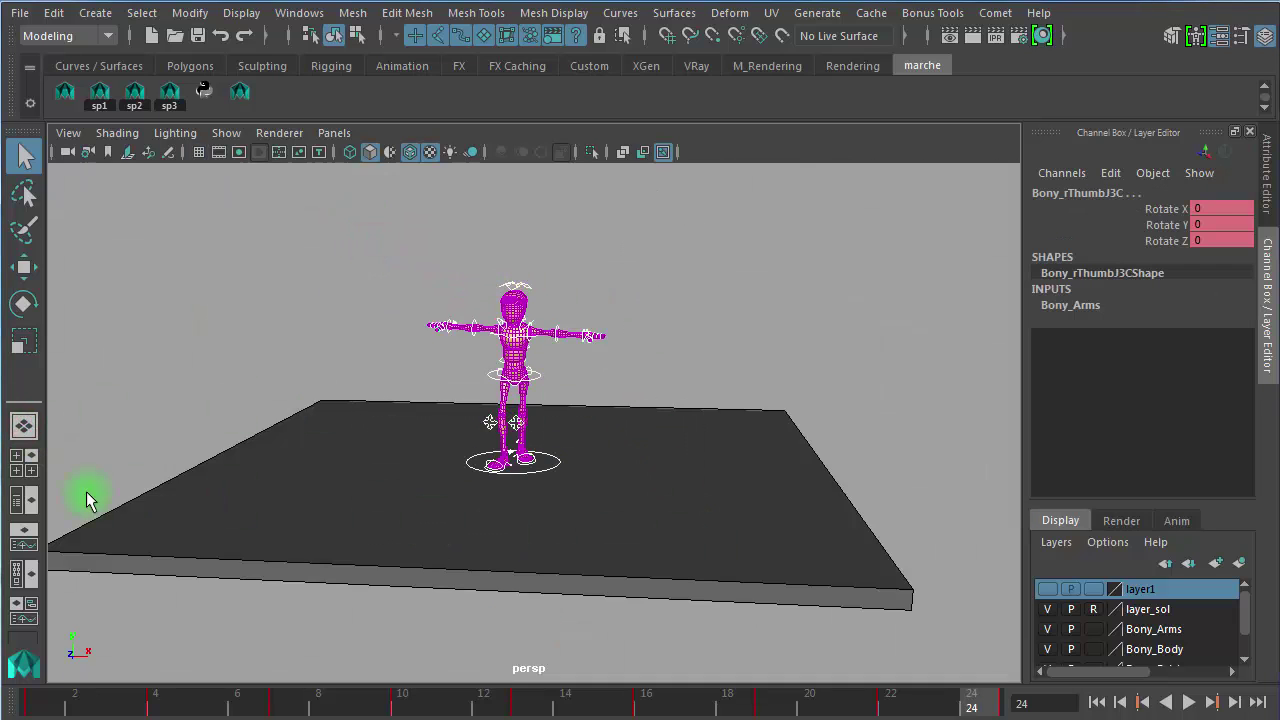
left_click(24, 537)
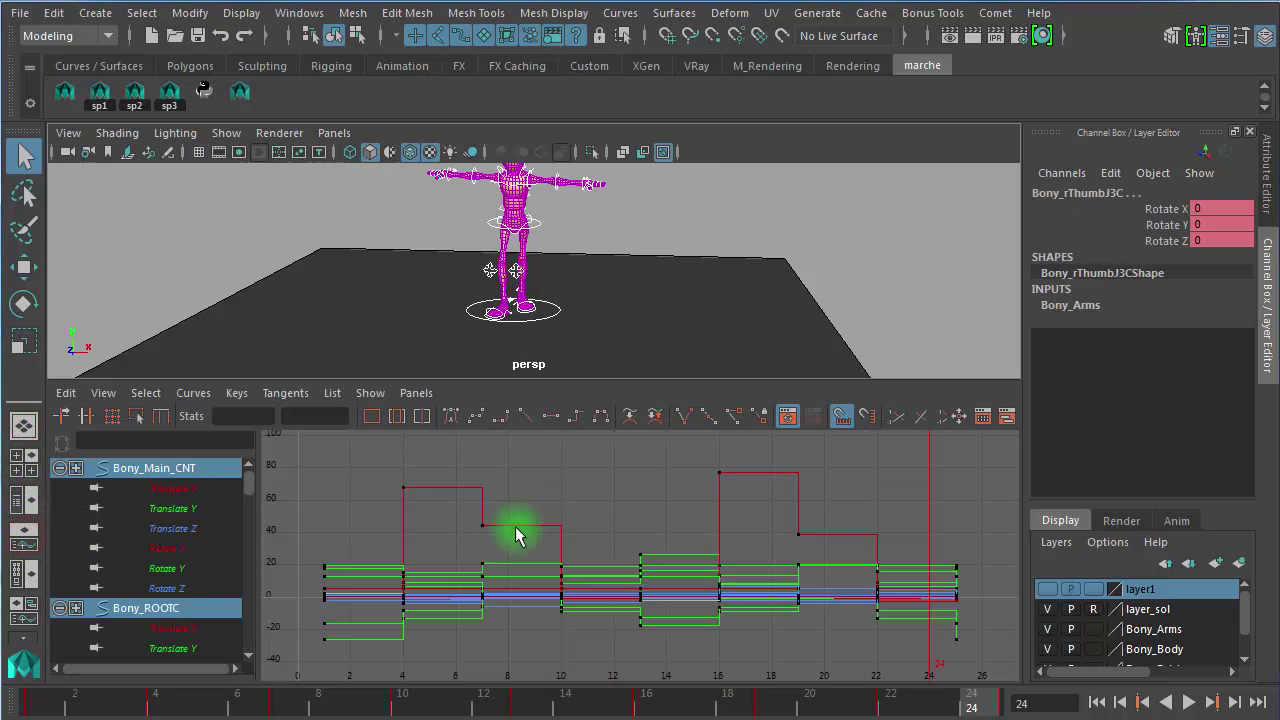
left_click(451, 418)
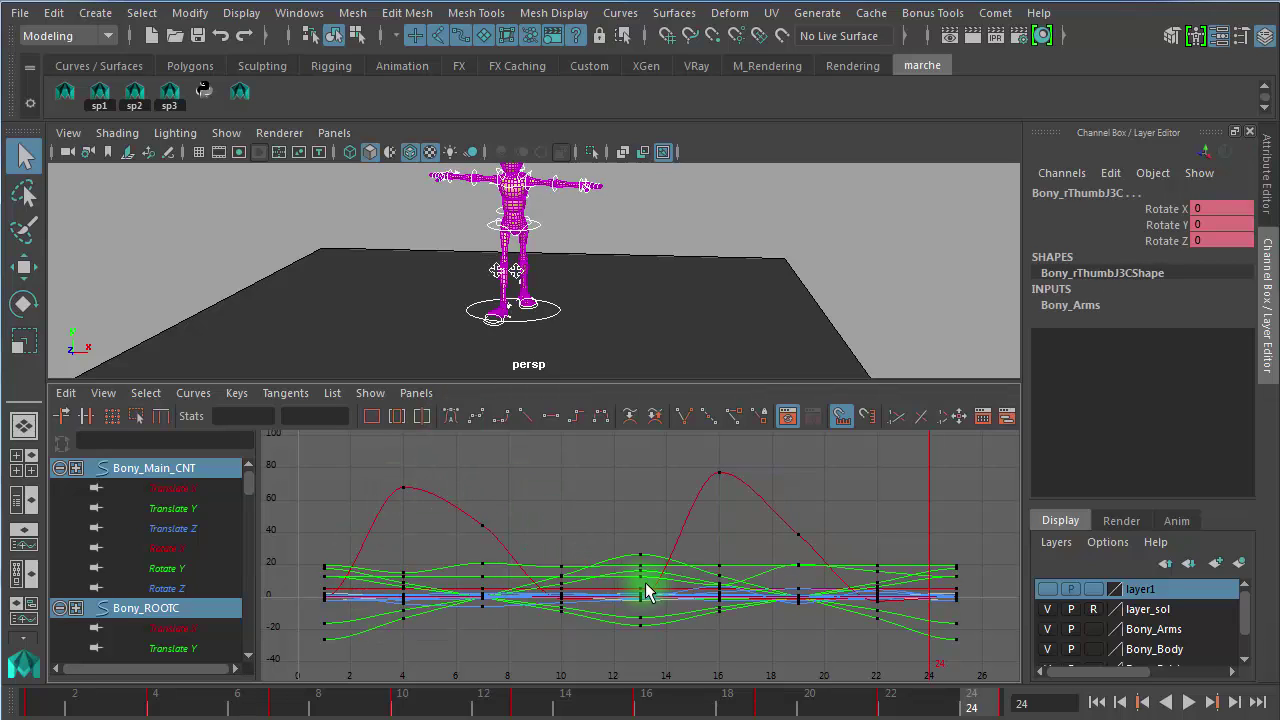
Step: Select the root control at the hips in the full-size perspective view and activate the Move tool
left_click(593, 242)
left_click(537, 243)
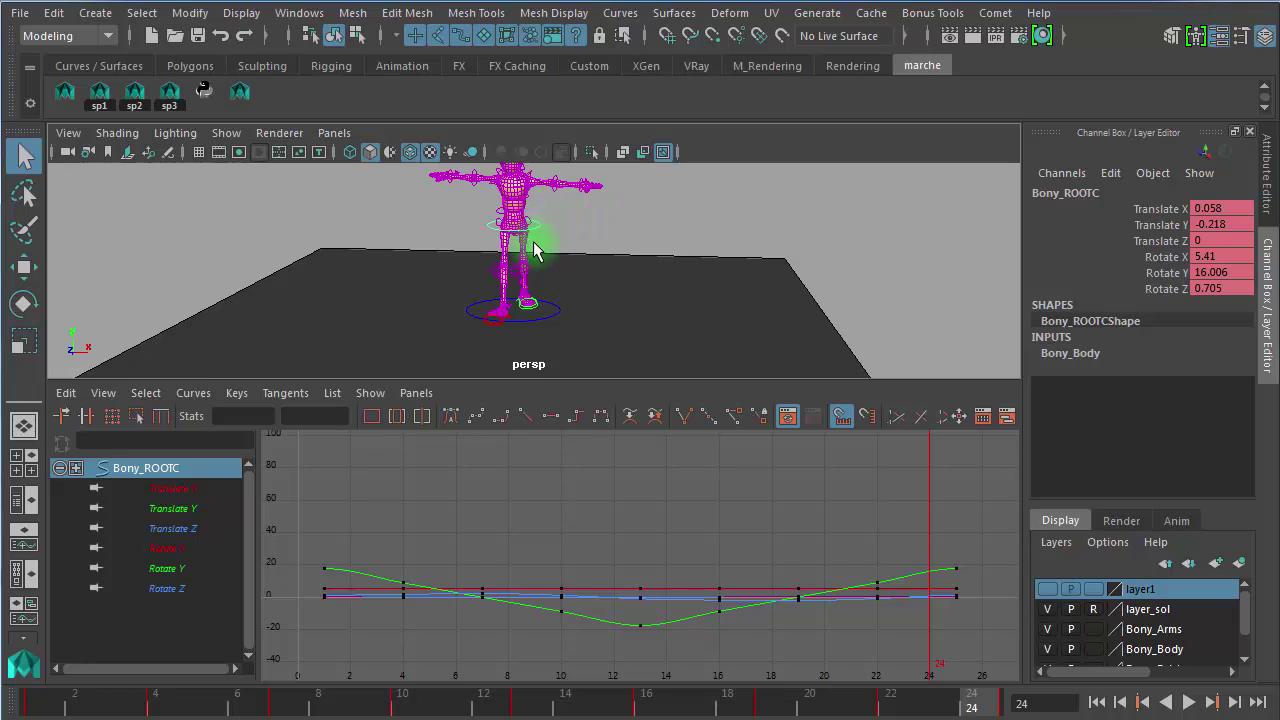
left_click(587, 255)
key("space")
scroll(514, 367, "up", 5)
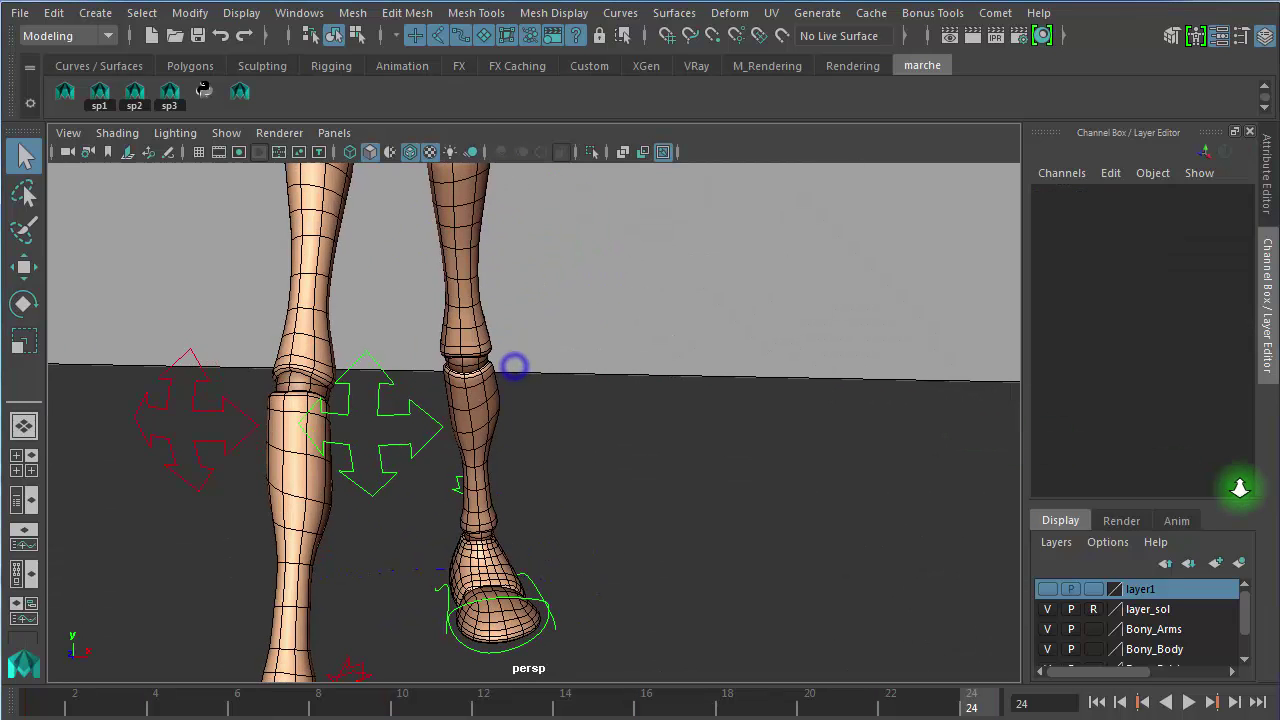
middle_click_drag(760, 309, 789, 654, "alt")
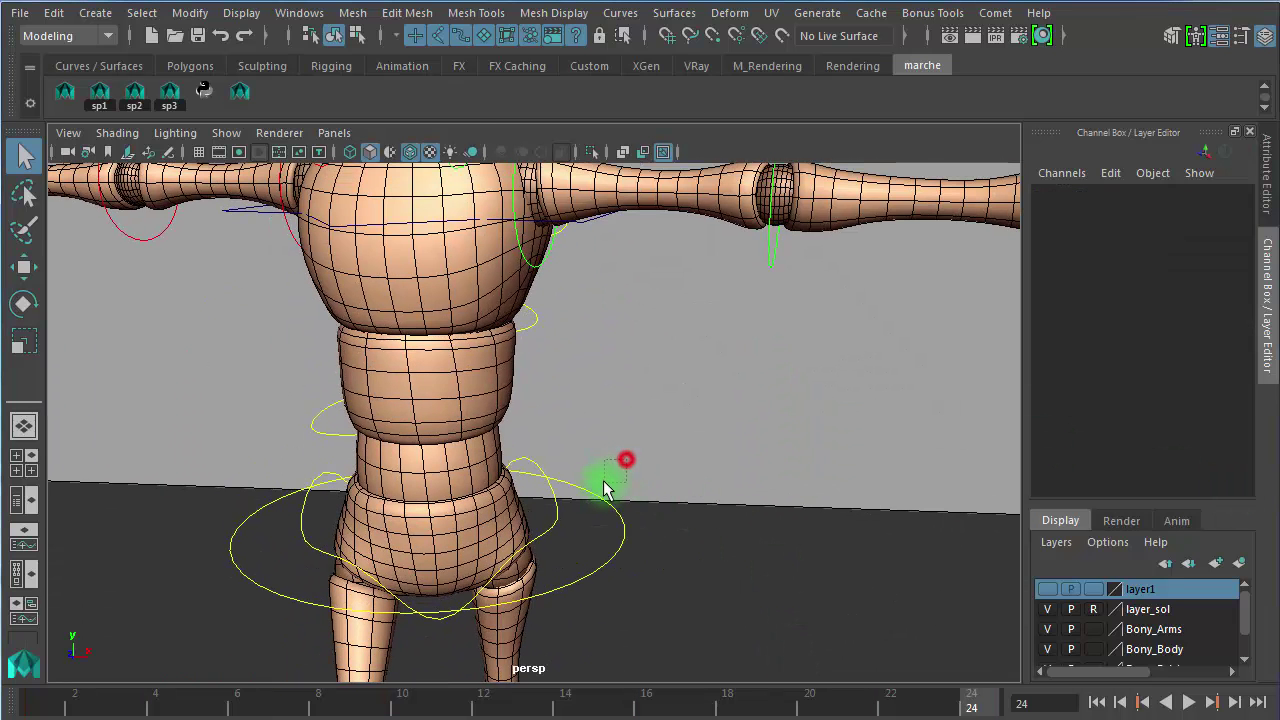
left_click_drag(585, 500, 590, 503)
scroll(491, 480, "down", 5)
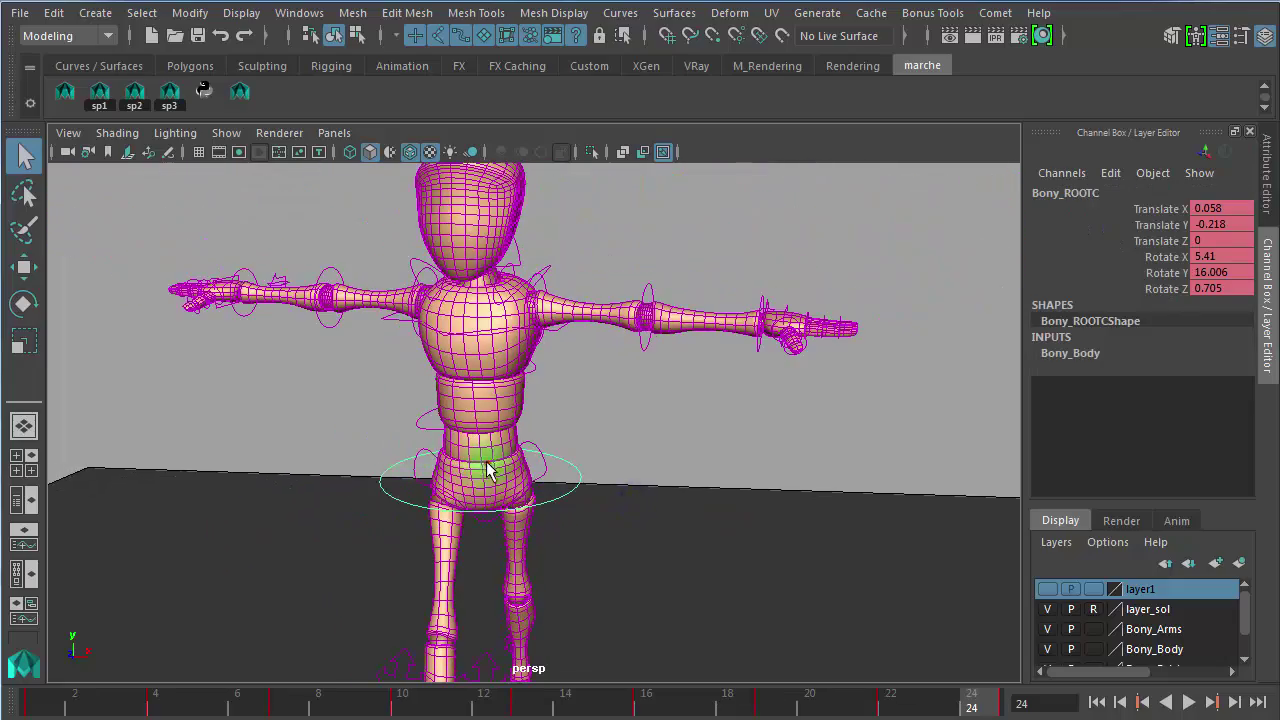
scroll(600, 390, "down", 3)
key("w")
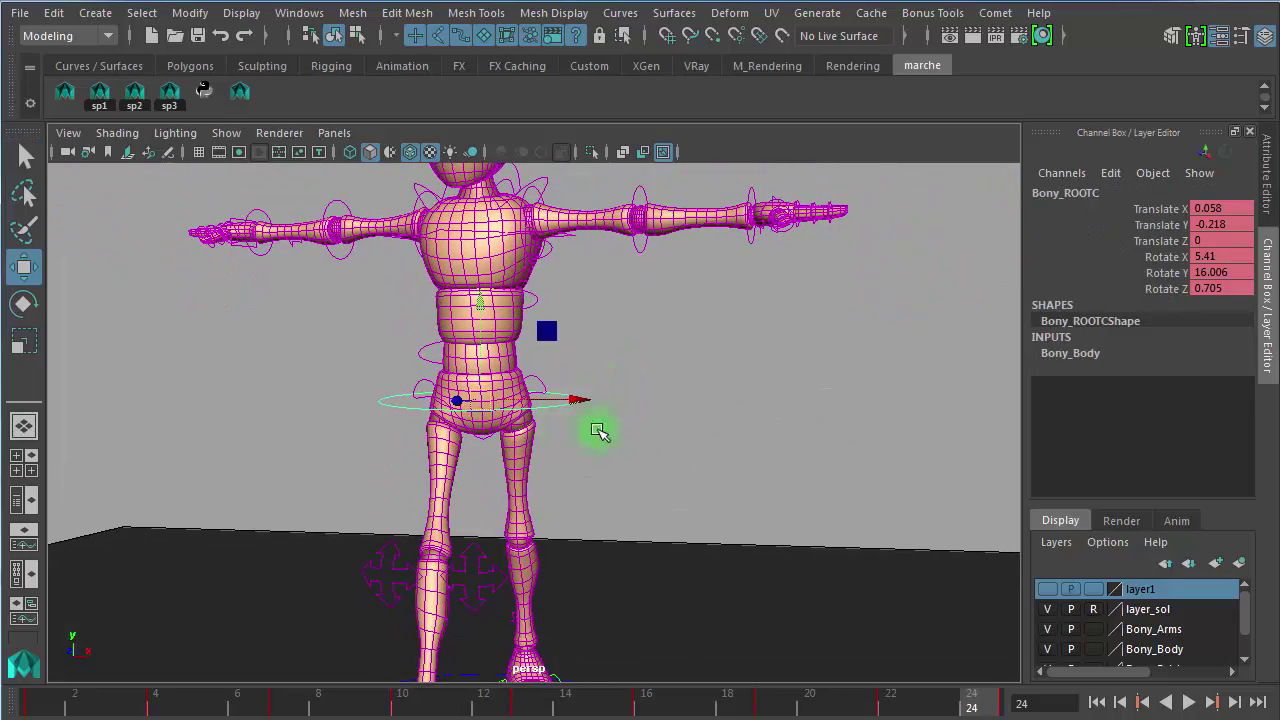
scroll(636, 435, "down", 1)
scroll(636, 435, "down", 2)
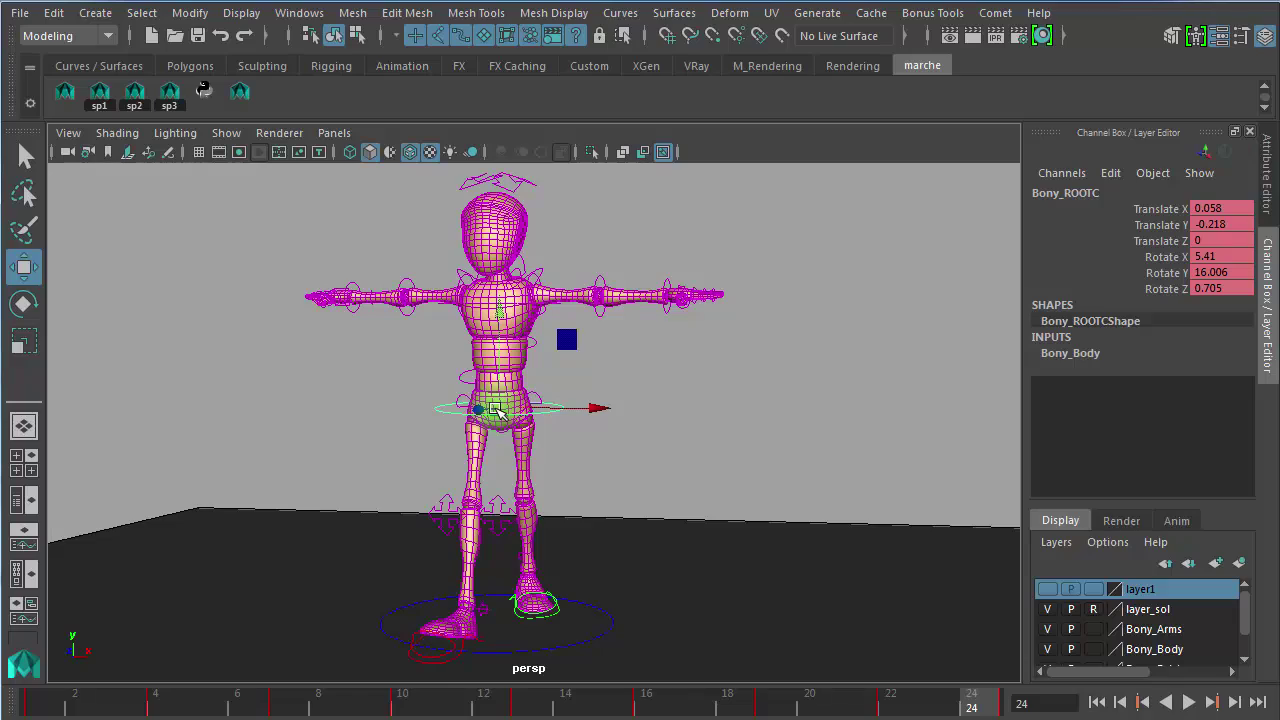
Step: Try moving the root control up and down at frame 24 to test how the legs follow
left_click_drag(497, 410, 497, 340)
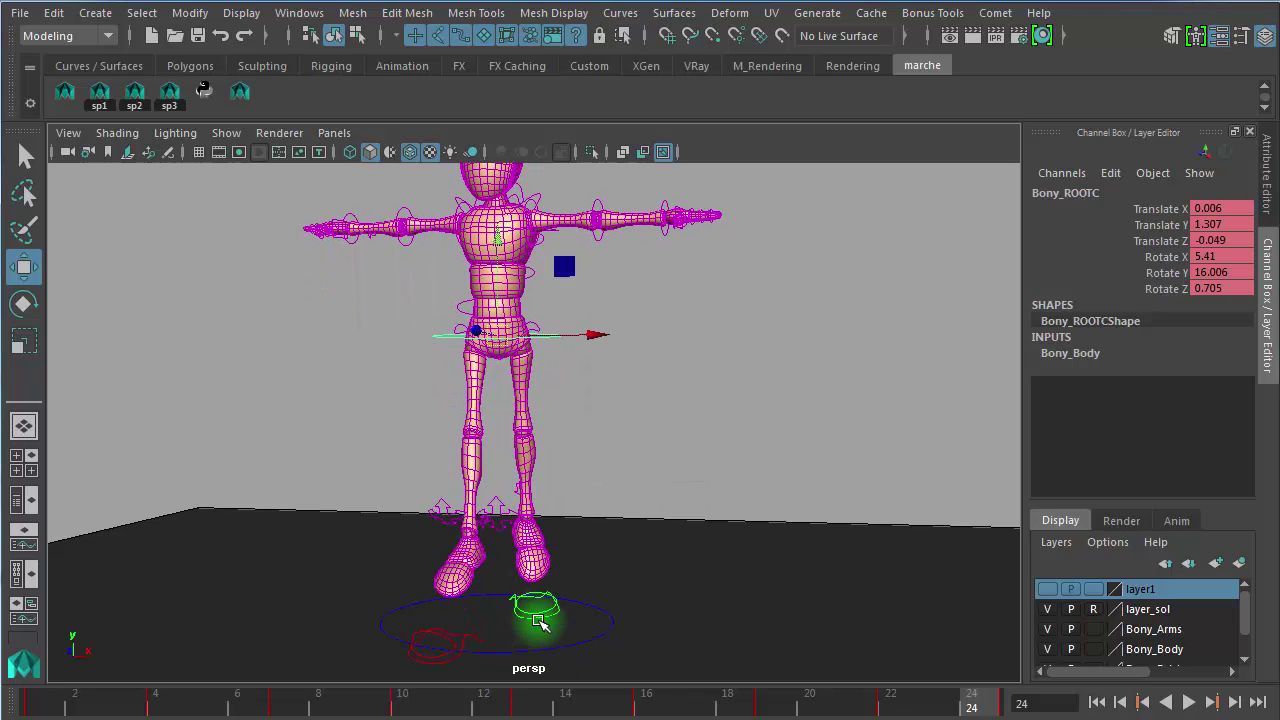
middle_click_drag(498, 240, 505, 325)
left_click_drag(505, 325, 506, 329)
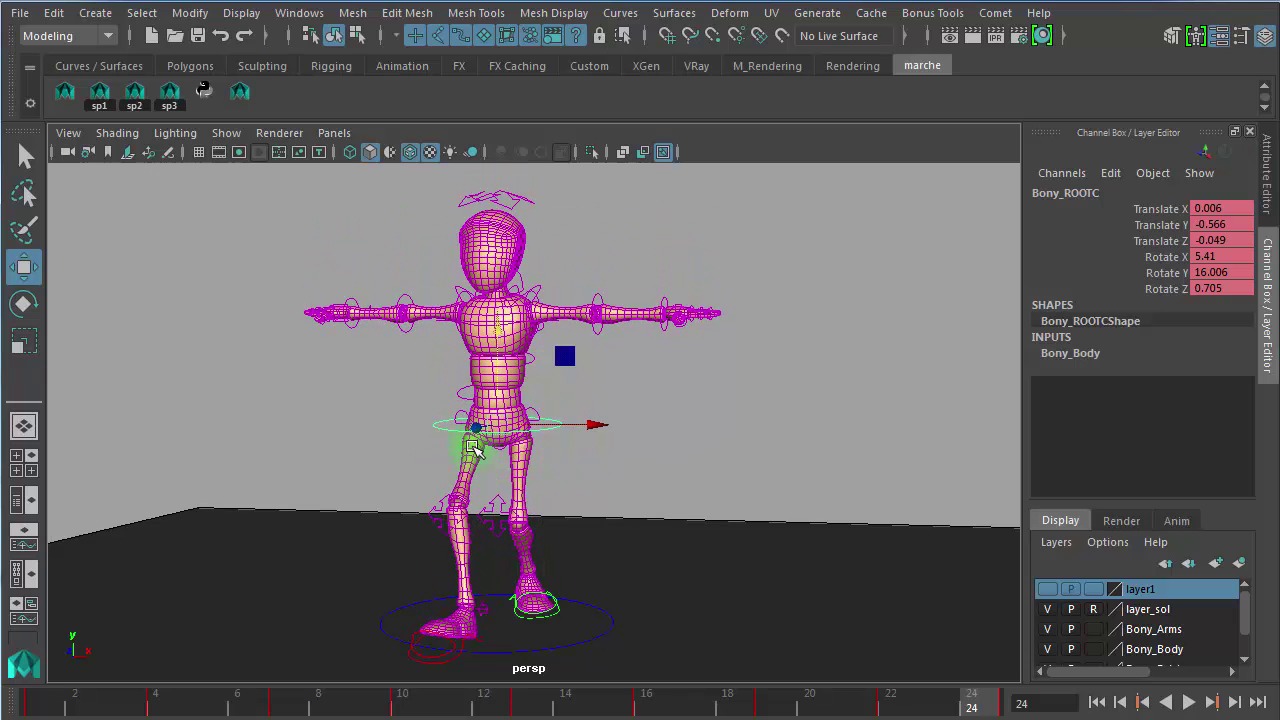
Step: Go to frame 7 and examine the character's pose from a more angled view
left_click_drag(329, 700, 286, 700)
left_click(471, 652)
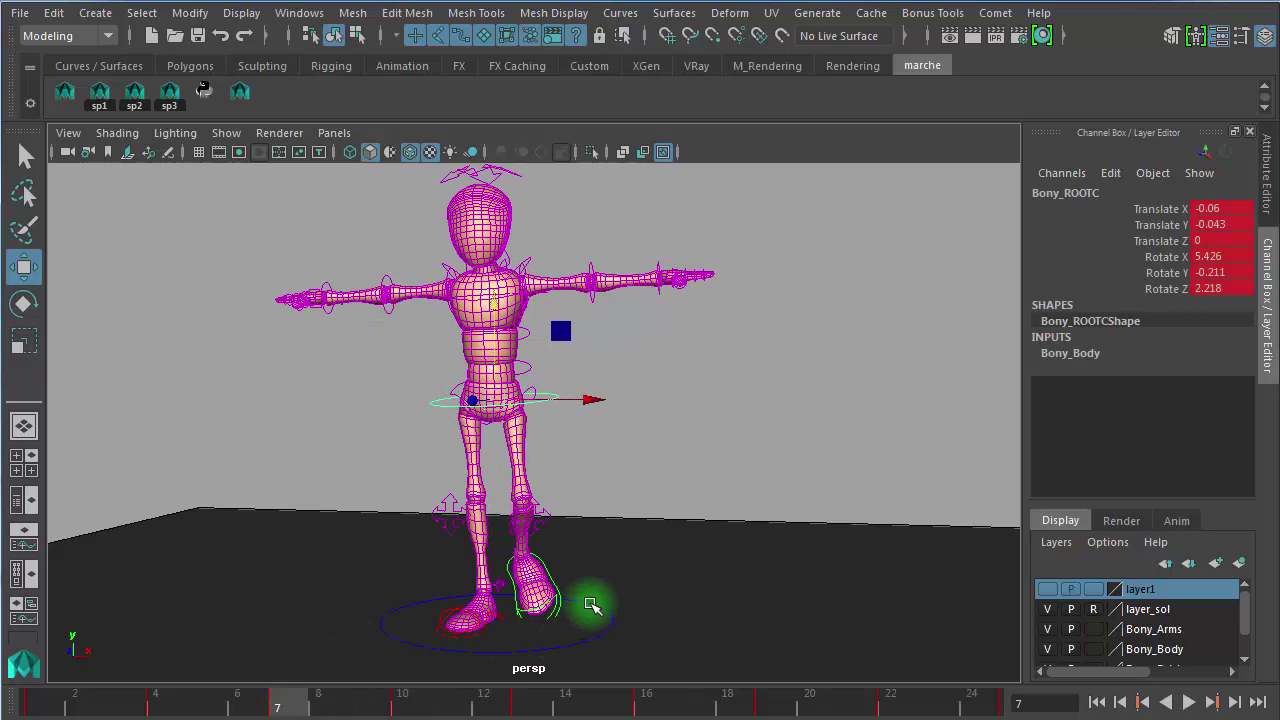
left_click_drag(591, 608, 450, 610, "alt")
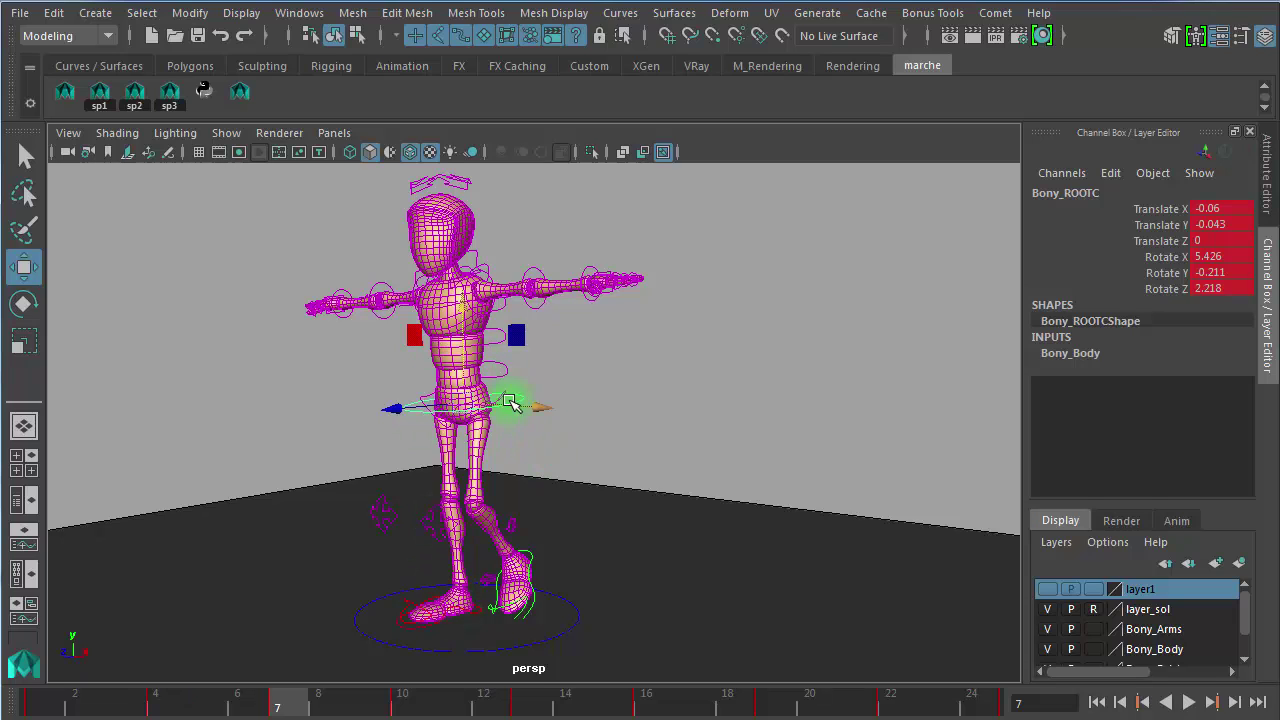
Step: Isolate the root control's Translate X curve in the Graph Editor, go to frame 8 and examine the whole curve
left_click(25, 546)
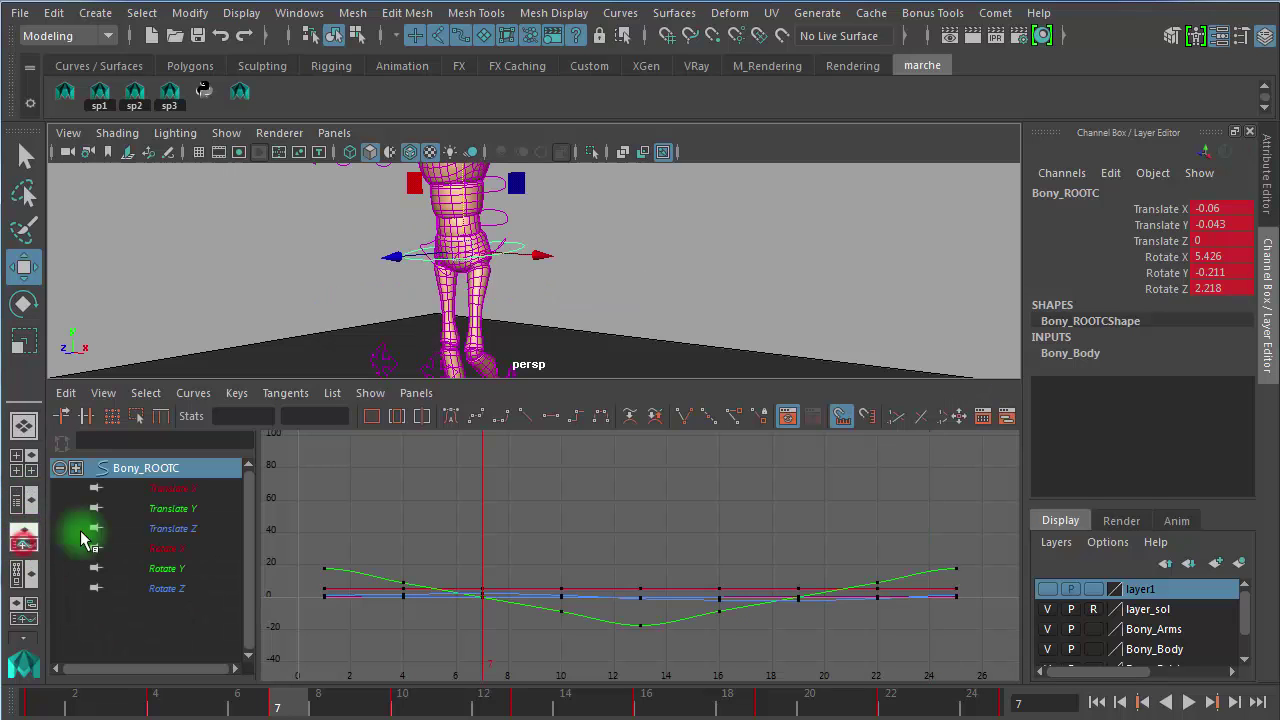
left_click(189, 489)
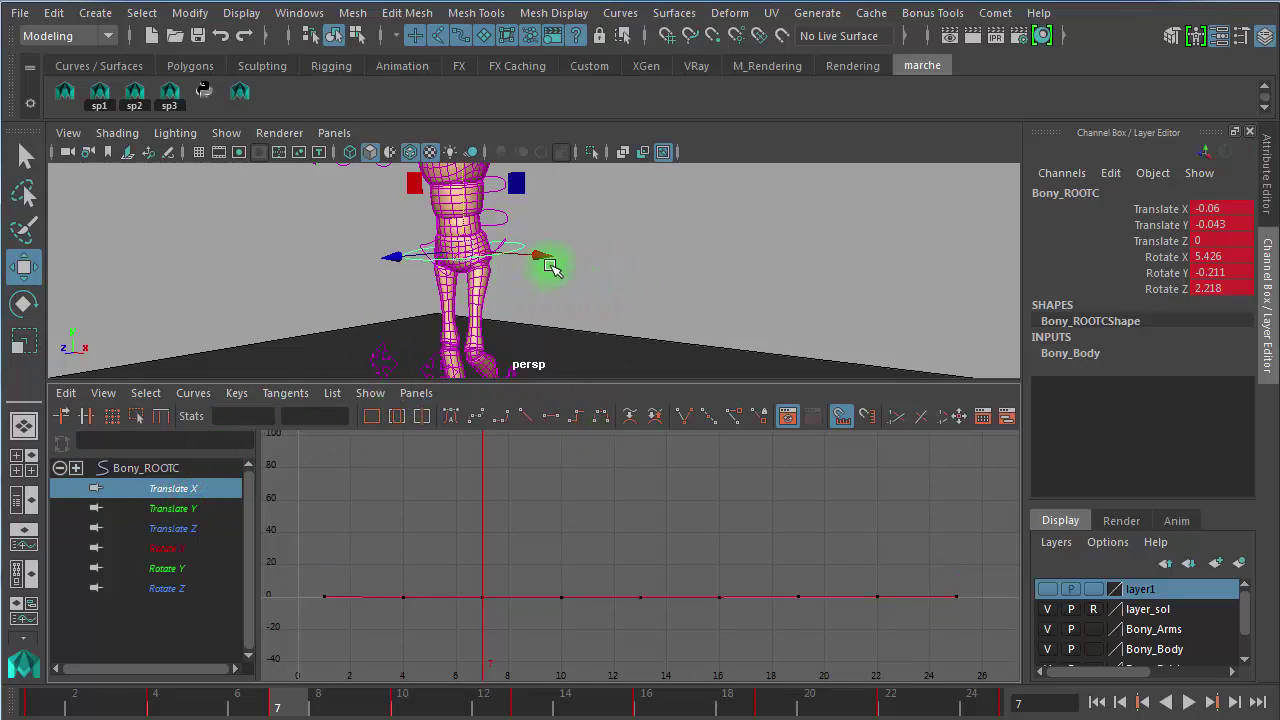
left_click_drag(549, 265, 607, 287, "alt")
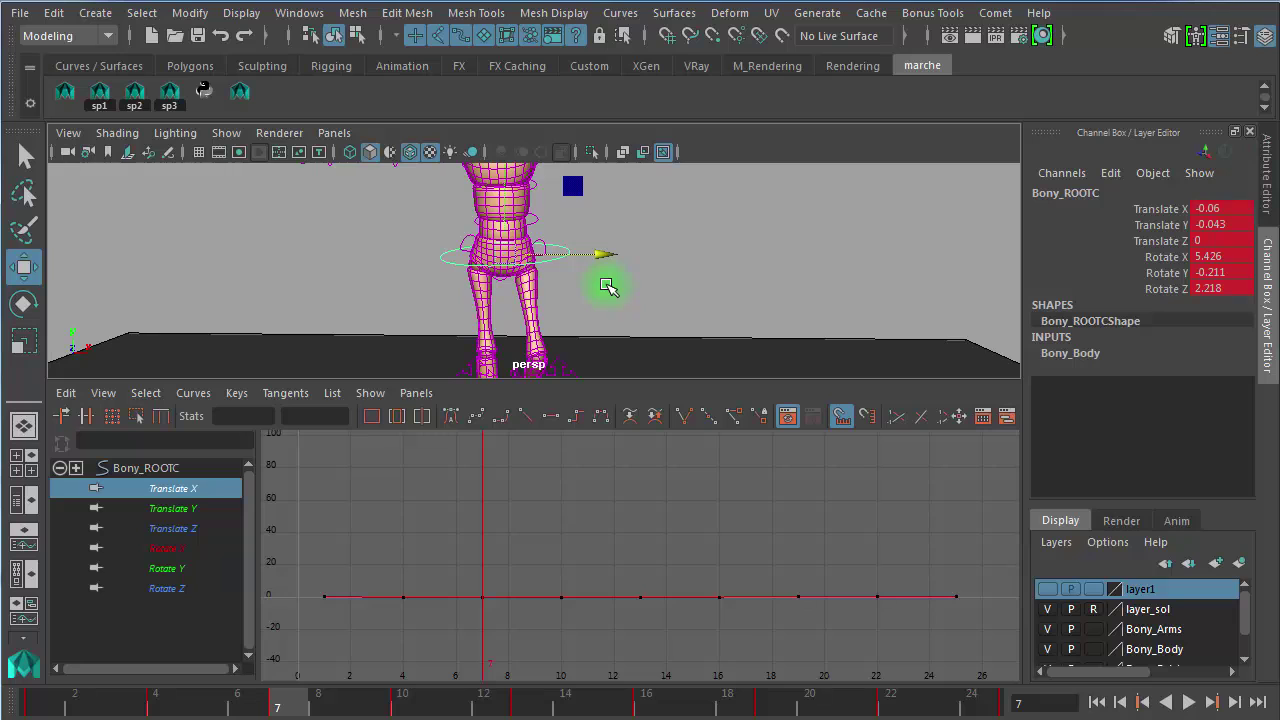
mouse_move(298, 706)
left_mouse_down()
mouse_move(386, 710)
mouse_move(157, 712)
mouse_move(318, 712)
left_mouse_up()
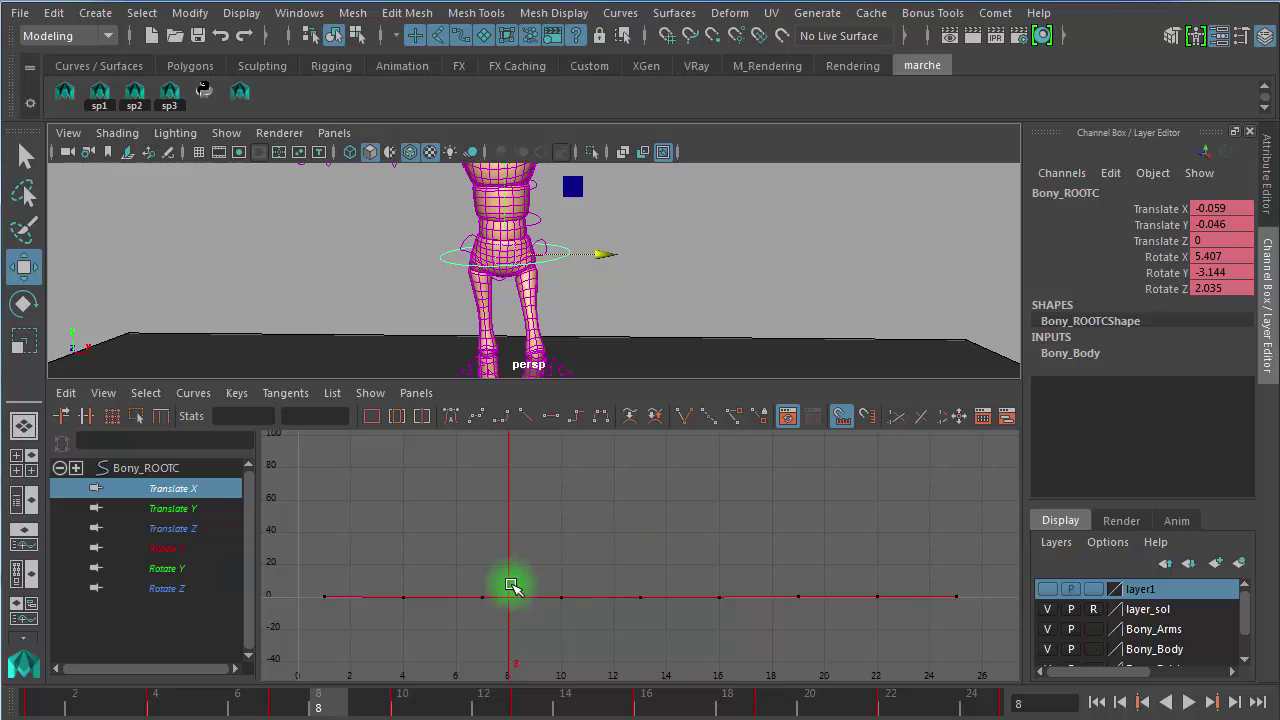
key("f")
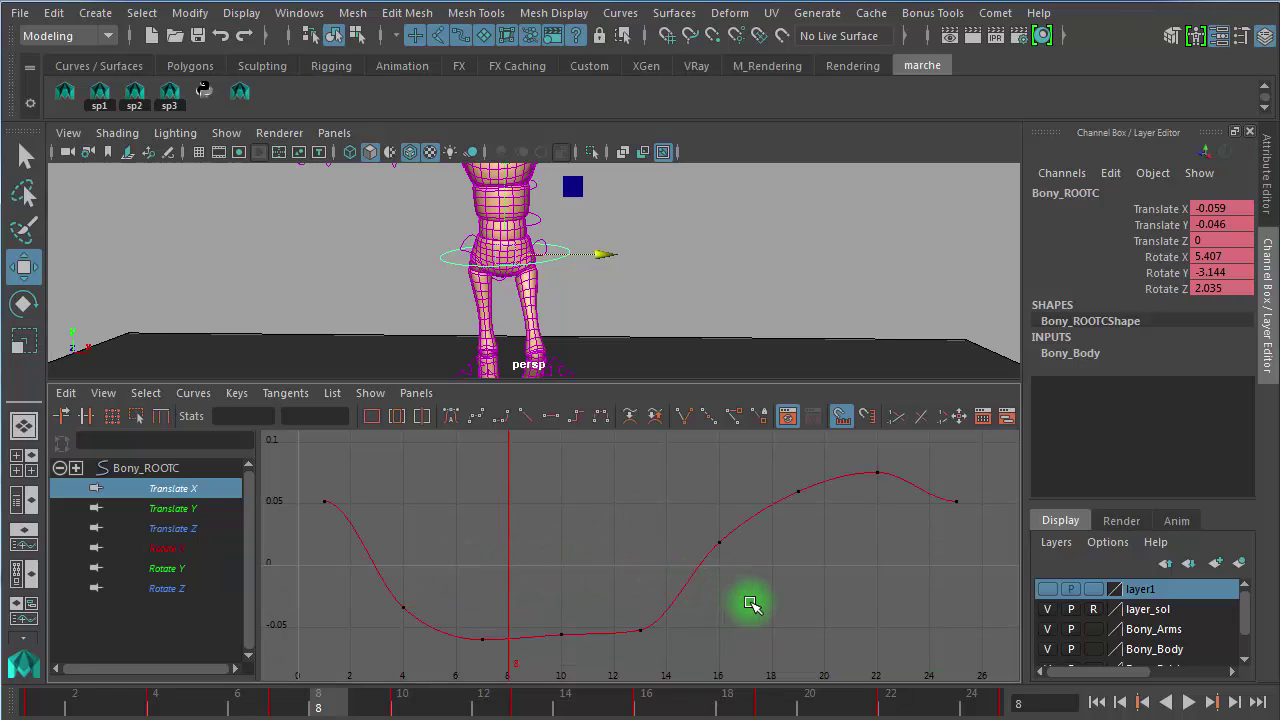
right_click_drag(752, 602, 745, 600, "alt")
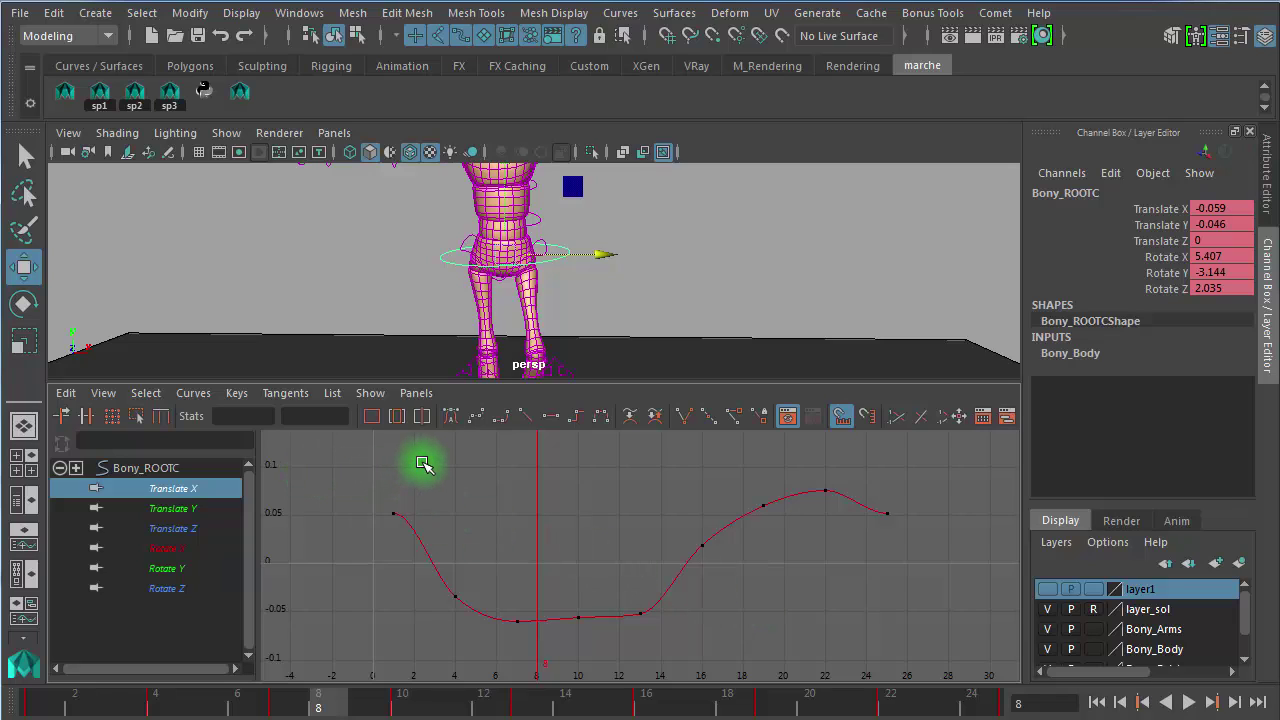
Step: Select all the character's controls in the perspective view and show their curves in a full-size Graph Editor
left_click(709, 299)
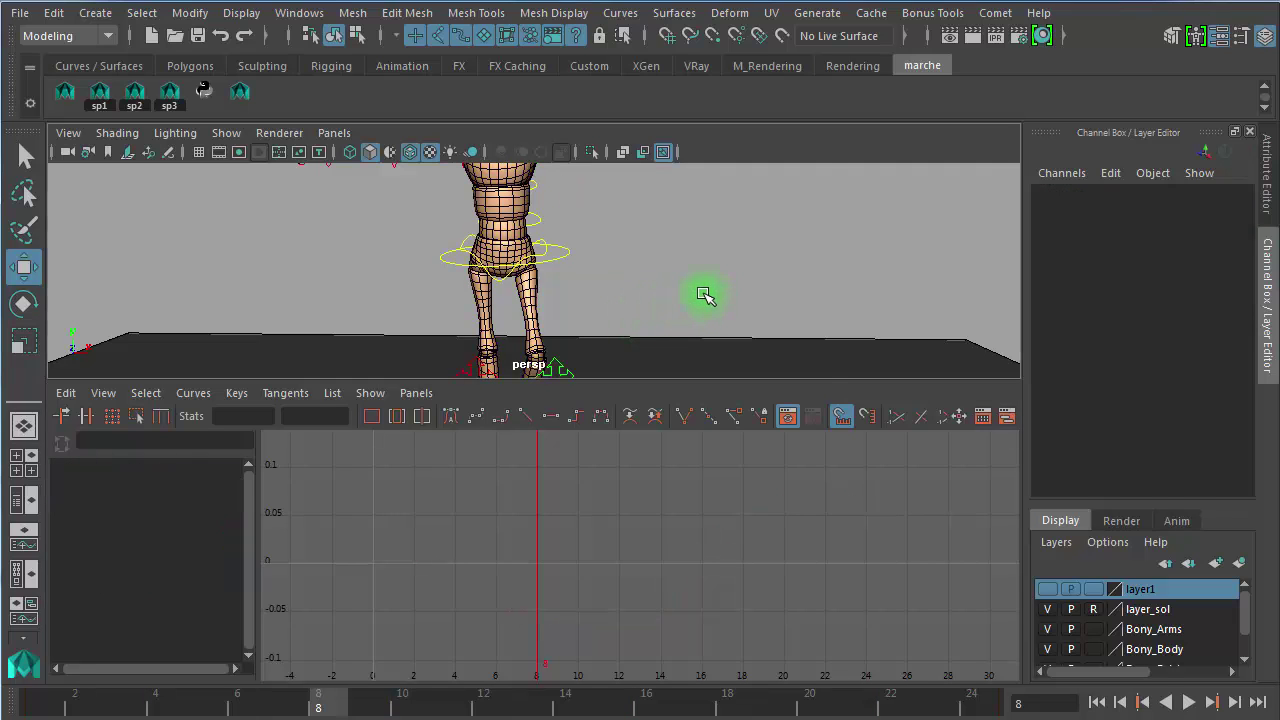
key("space")
right_click_drag(678, 417, 350, 365, "alt")
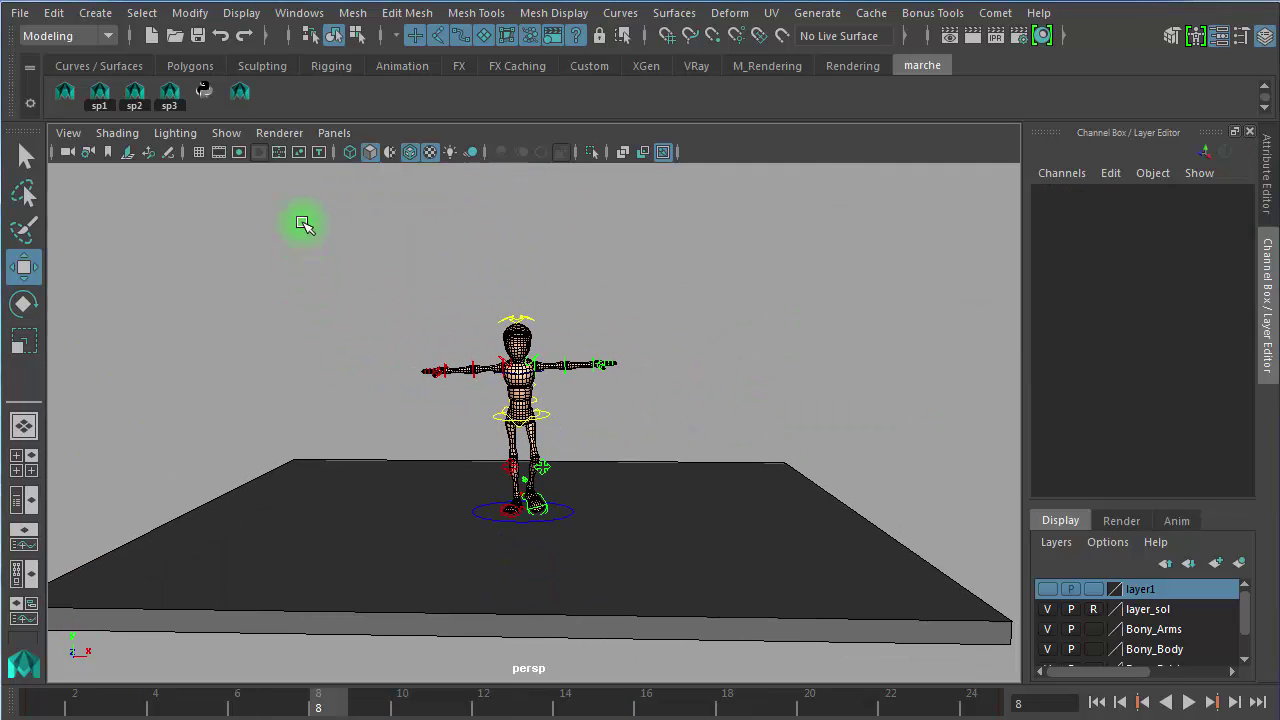
left_click_drag(304, 224, 714, 589)
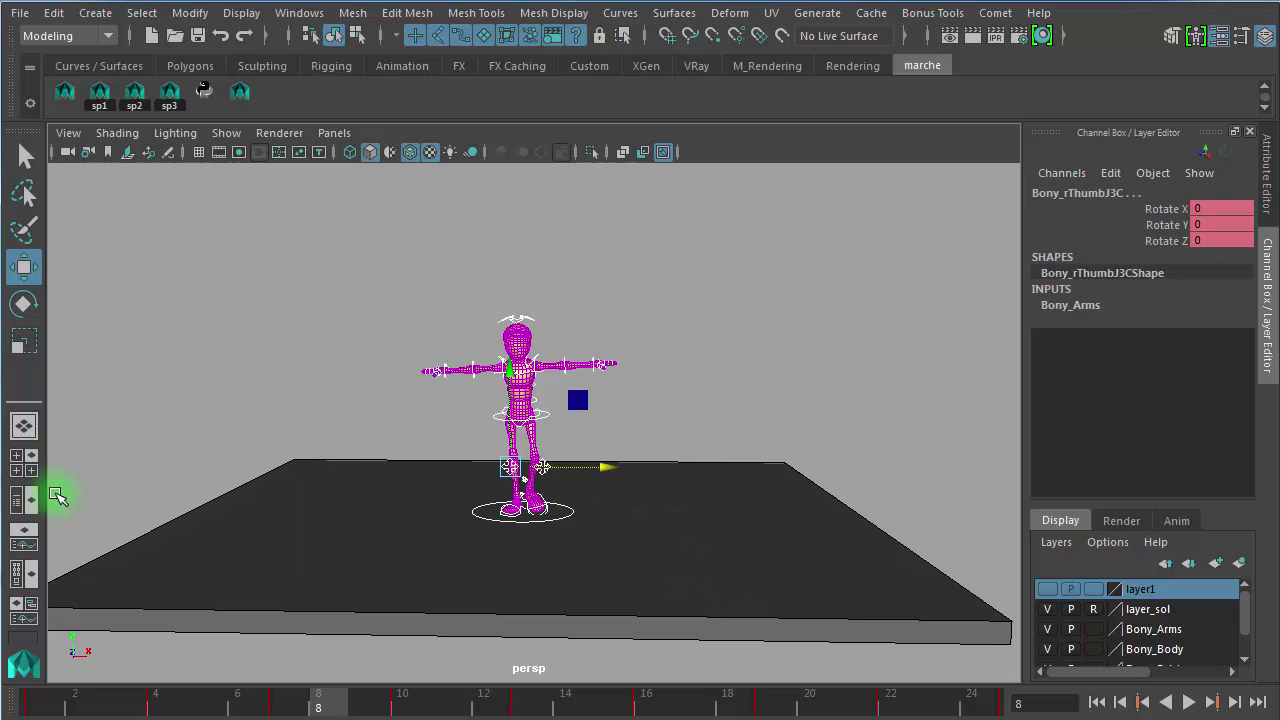
left_click(24, 537)
left_click(447, 565)
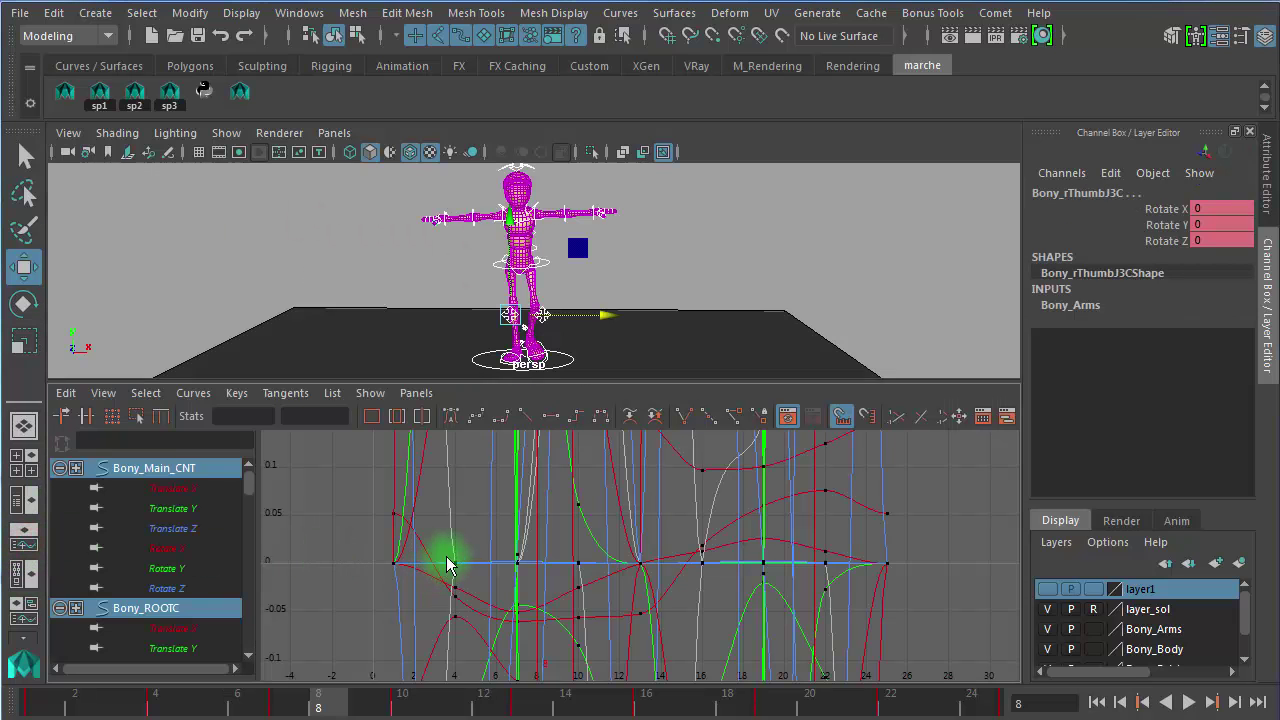
key("space")
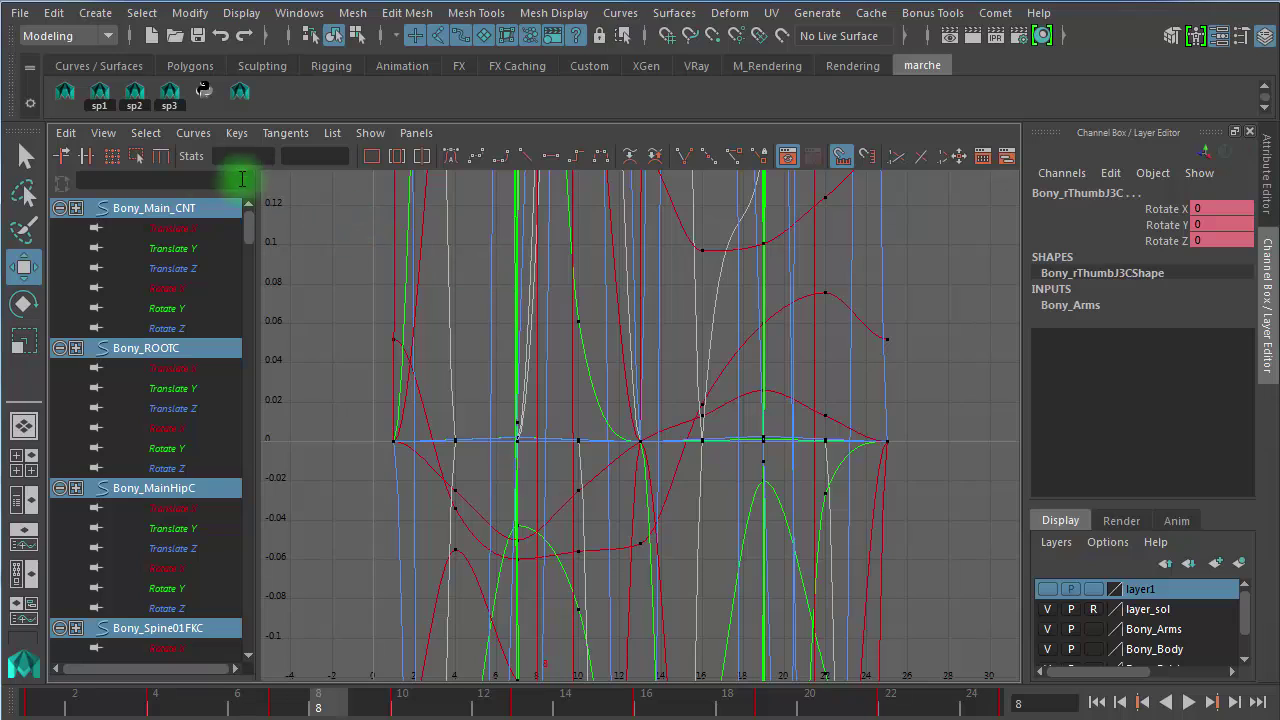
Step: Turn on the Infinity display for the curves in the Graph Editor
left_click(104, 136)
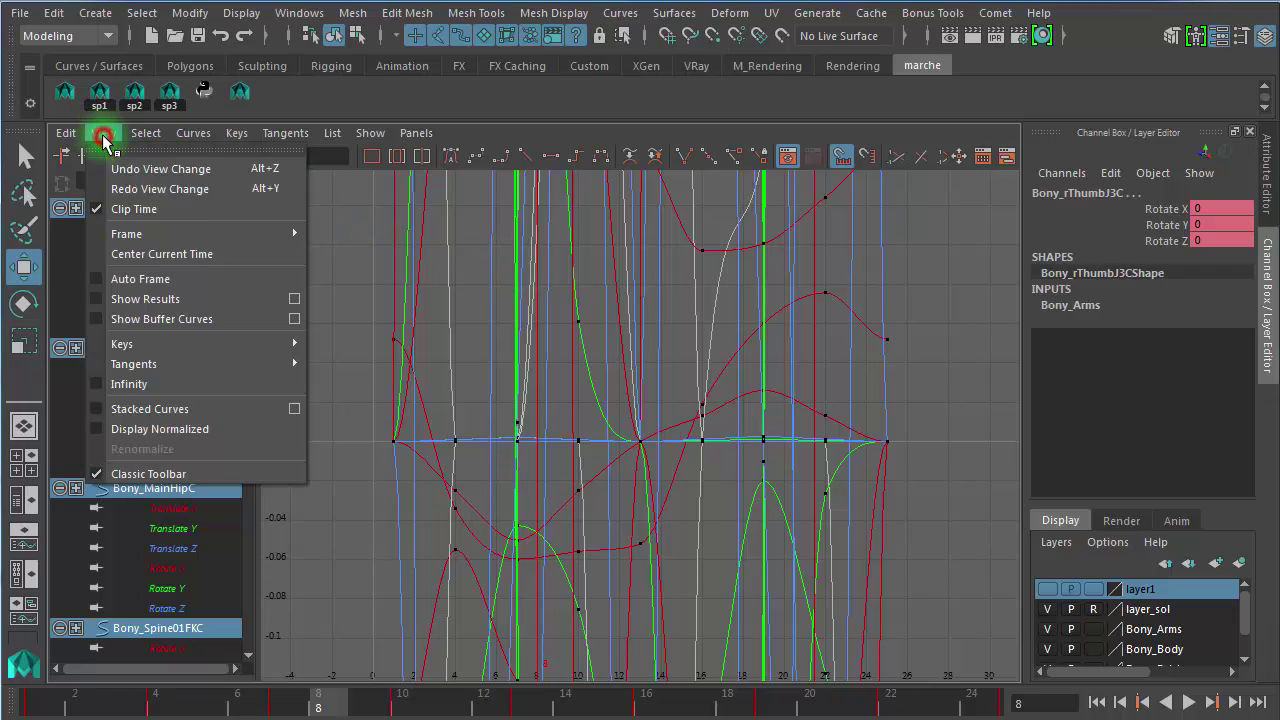
left_click(137, 384)
right_click_drag(708, 457, 611, 445, "alt")
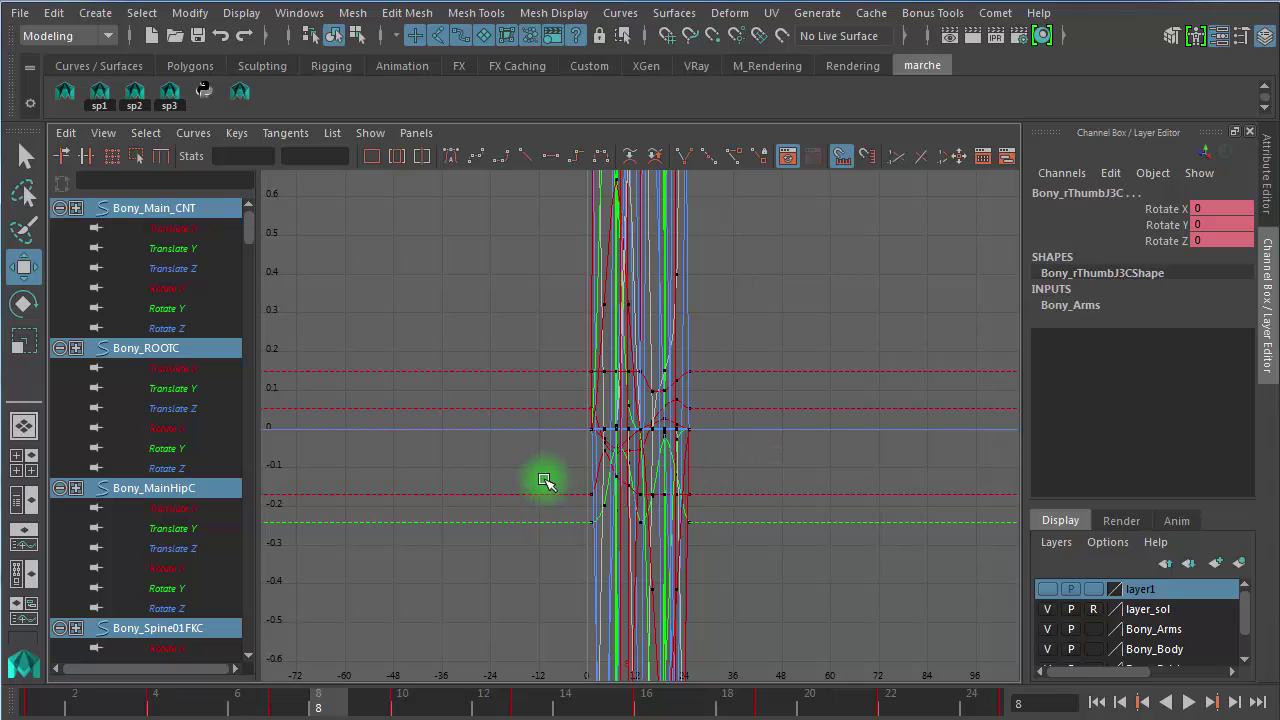
right_click_drag(545, 481, 600, 468, "alt")
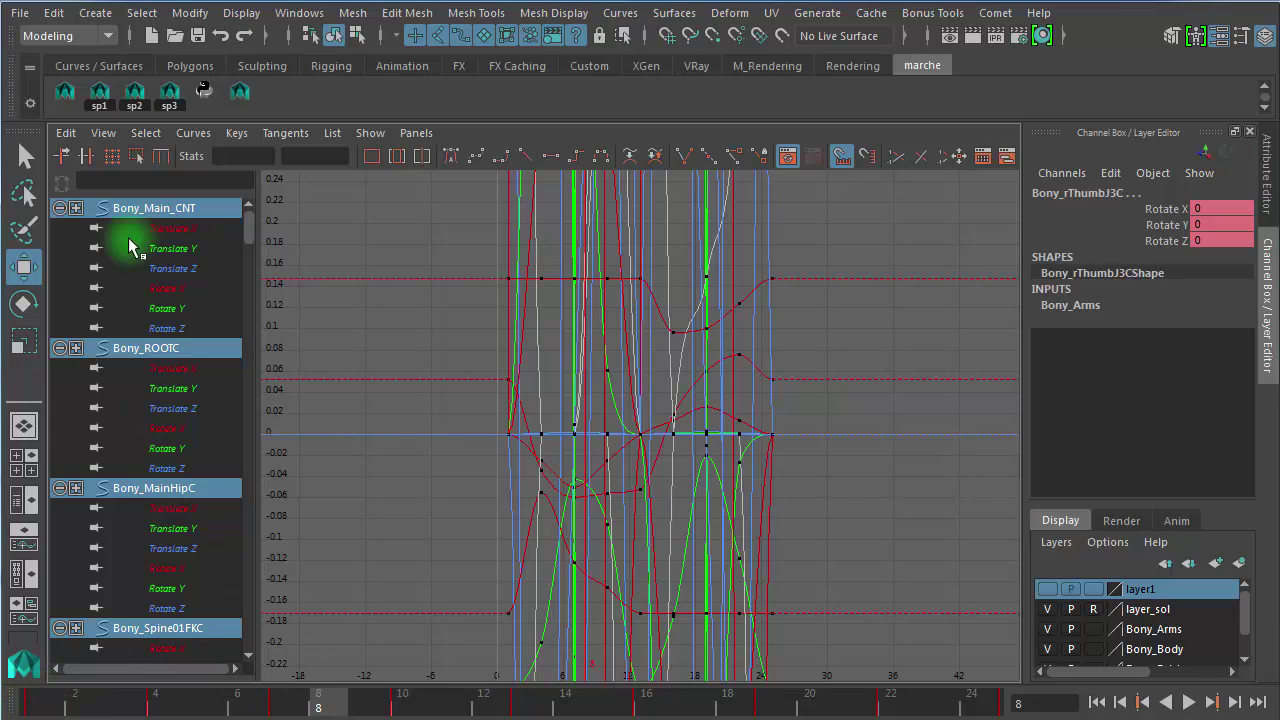
Step: Set both Pre Infinity and Post Infinity of all the controls' curves to Cycle
left_click(190, 134)
left_click(208, 168)
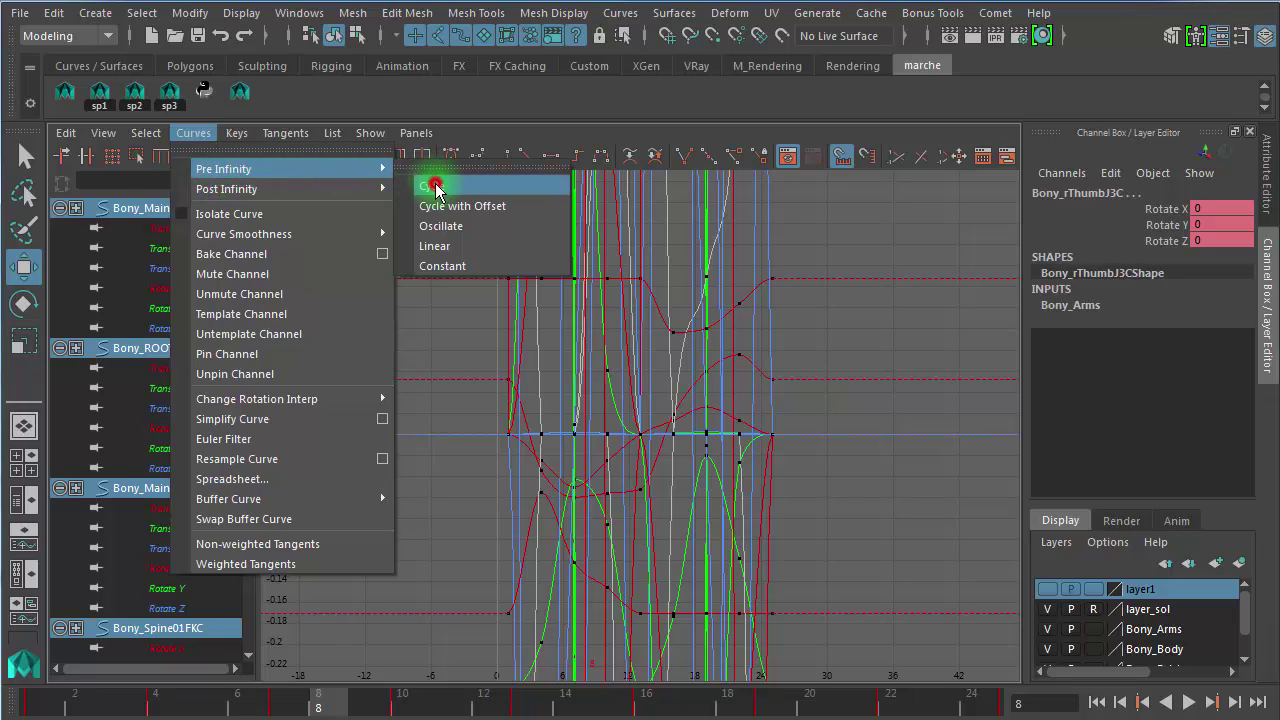
left_click(436, 187)
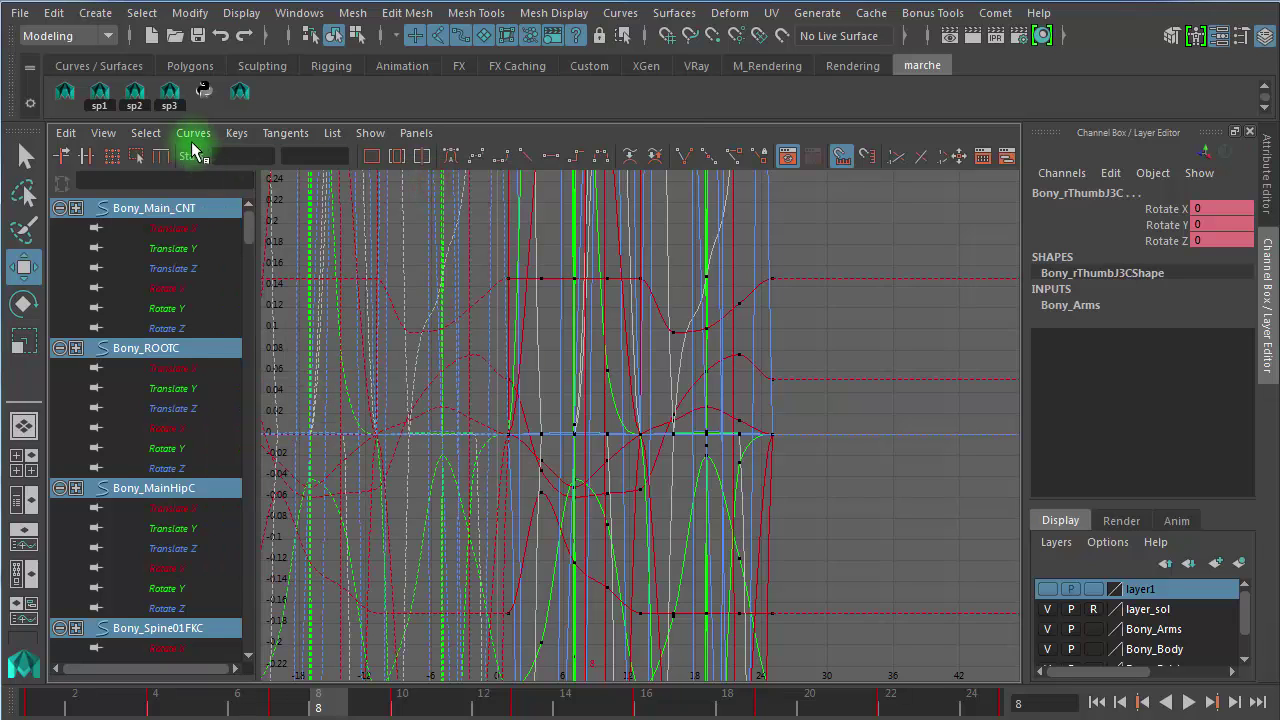
left_click(193, 140)
left_click(322, 190)
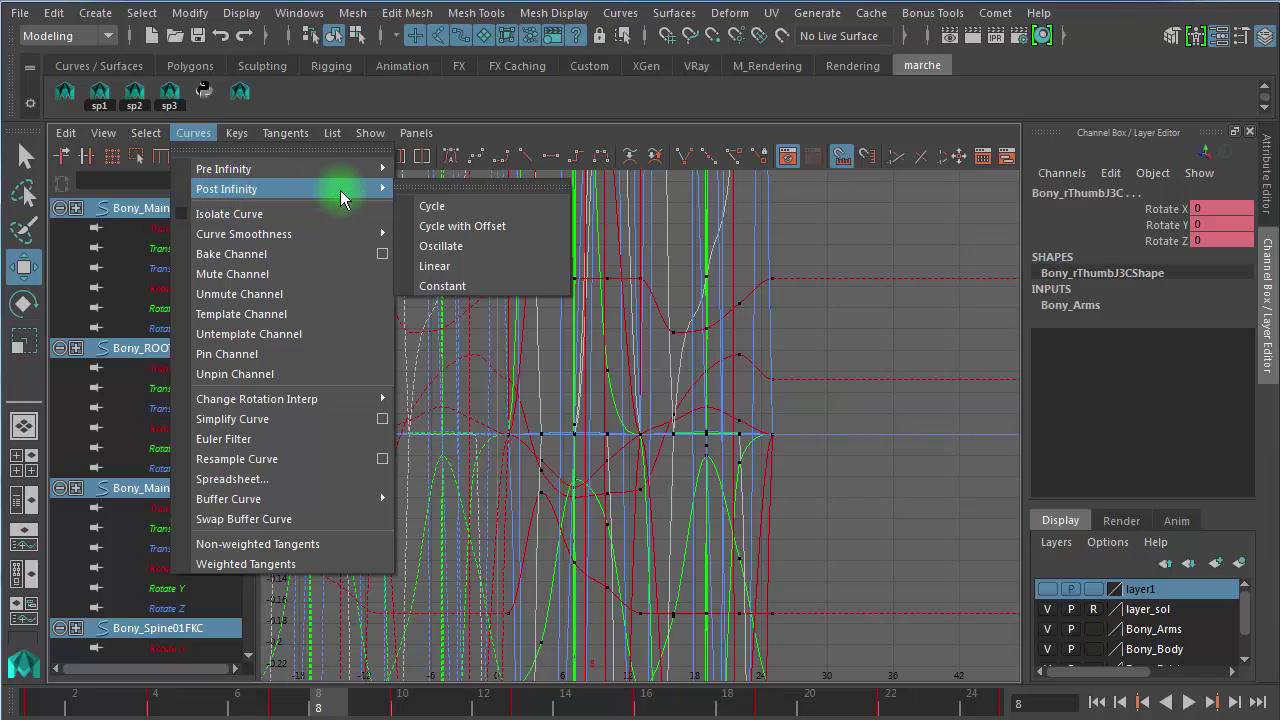
left_click(484, 208)
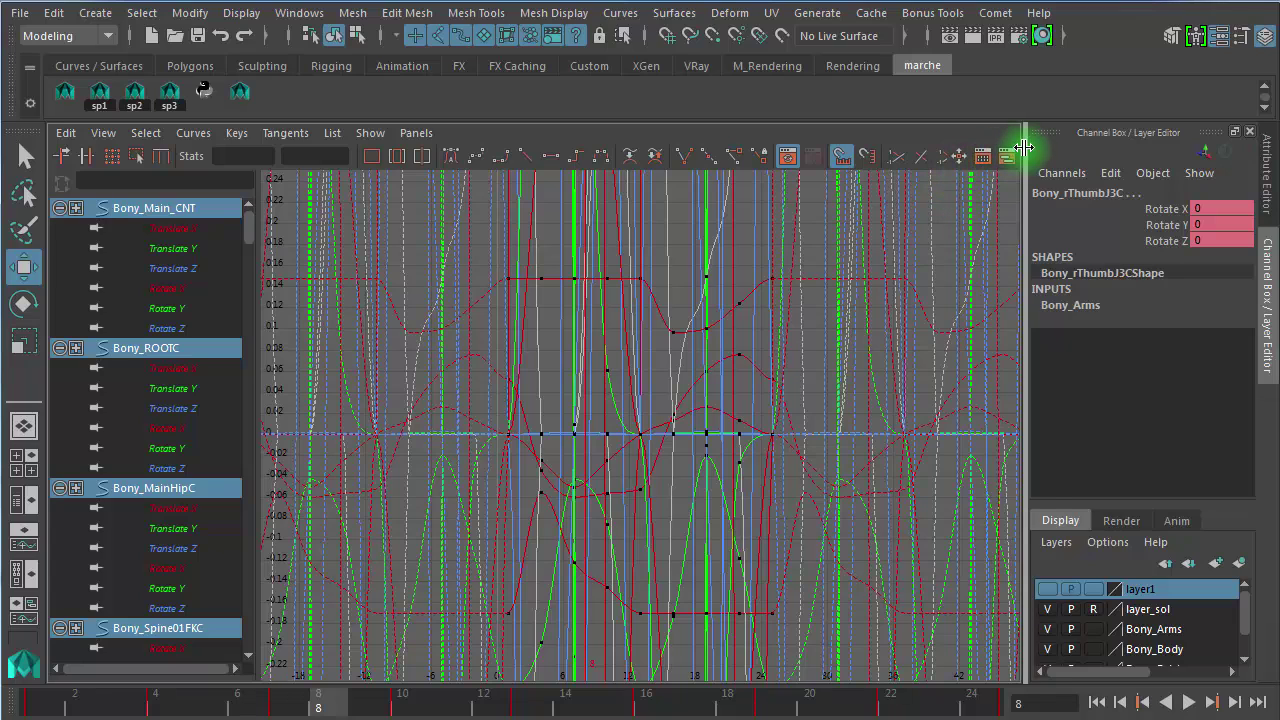
Step: Close the Channel Box and the Attribute Editor to give the Graph Editor more width
mouse_move(1024, 148)
left_mouse_down()
mouse_move(1171, 149)
mouse_move(994, 131)
mouse_move(1036, 140)
left_mouse_up()
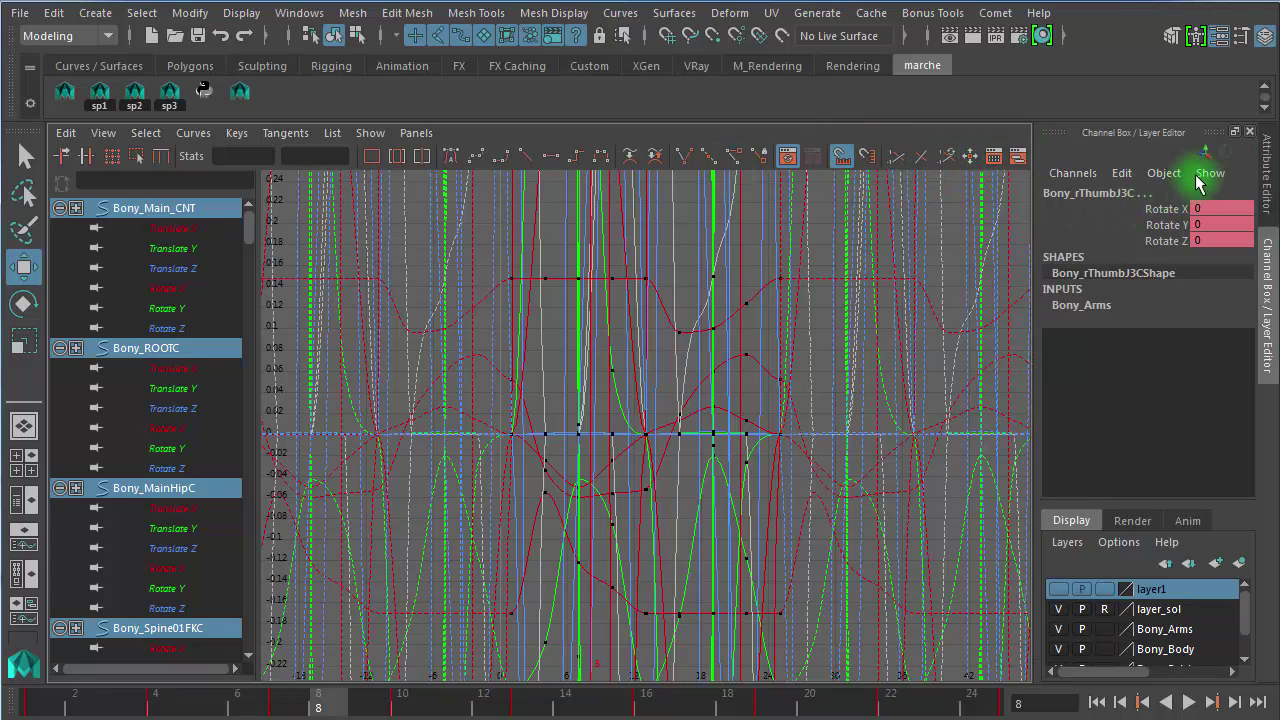
left_click(1248, 132)
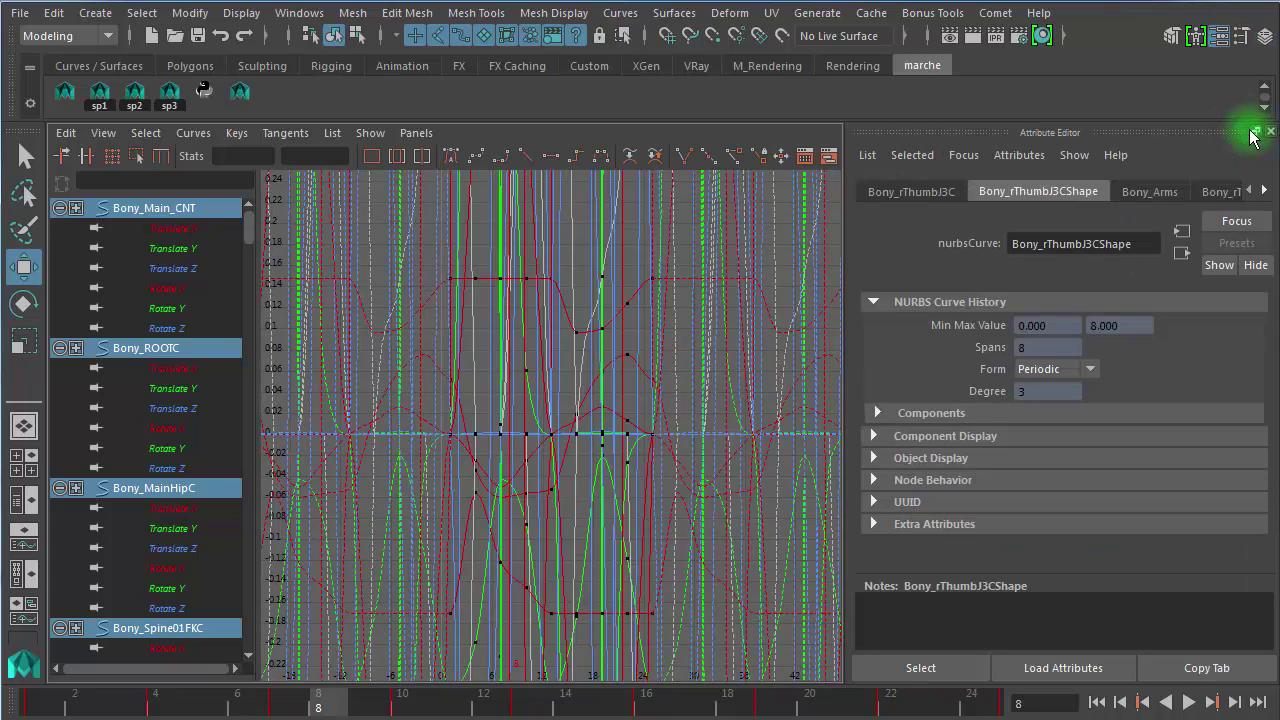
left_click(1258, 132)
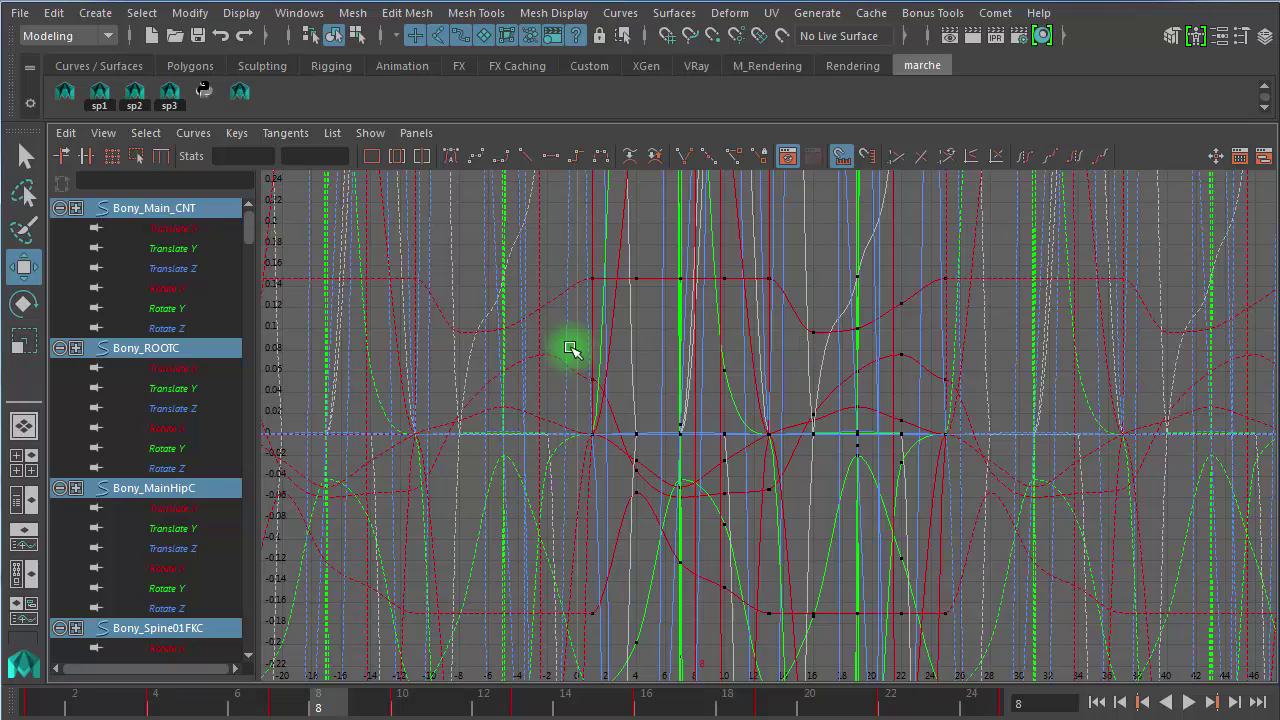
Step: Bring back the split perspective and Graph Editor layout, select only the root control and isolate its Translate X curve
left_click(597, 425)
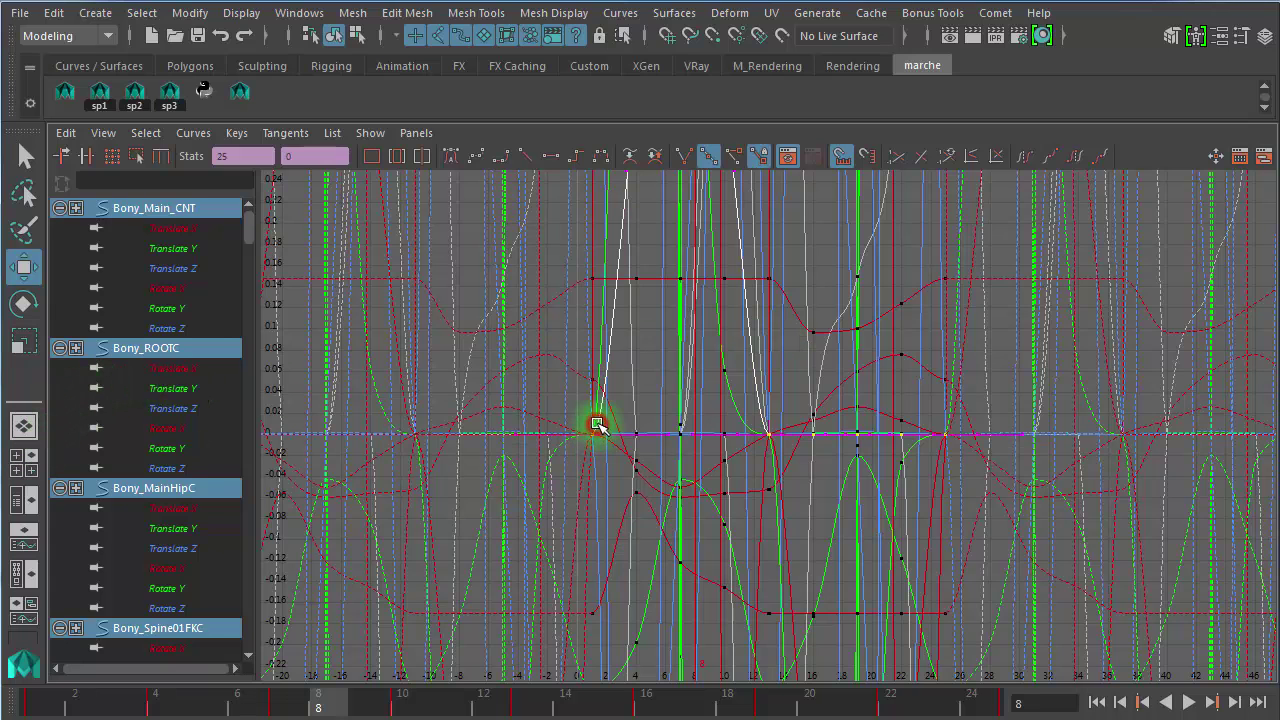
key("space")
left_click(789, 251)
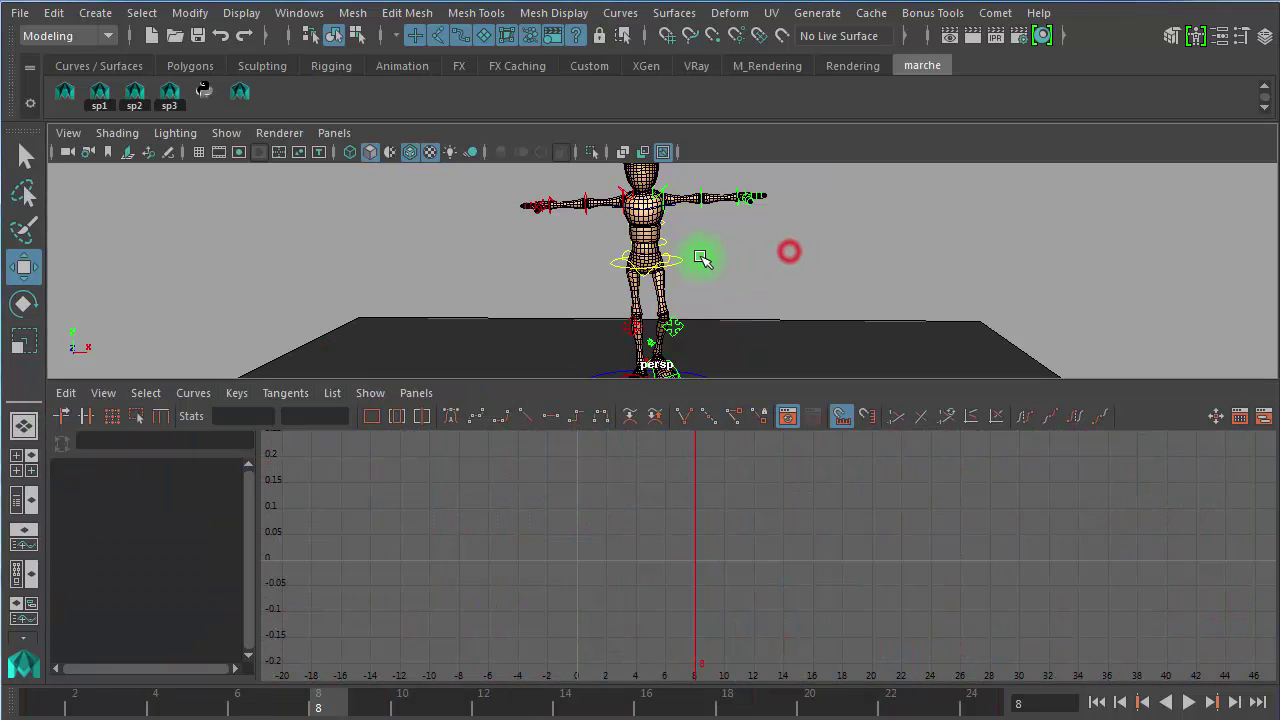
left_click(678, 272)
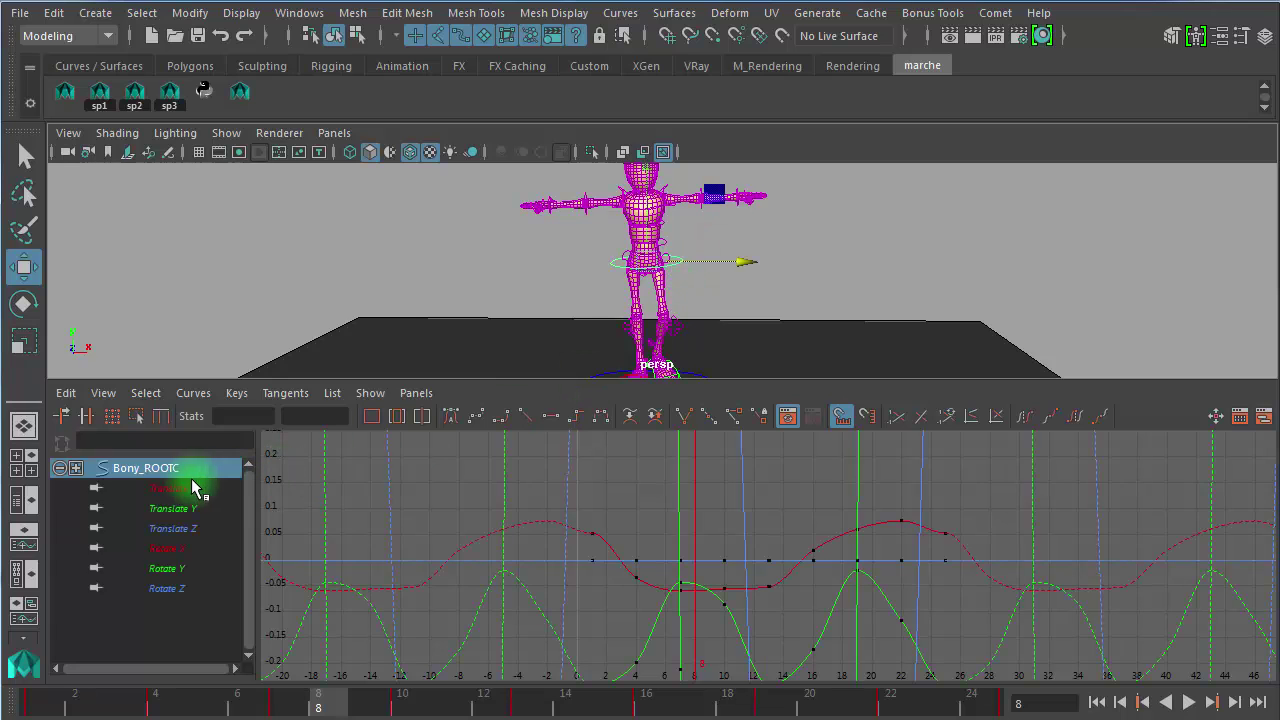
left_click(180, 489)
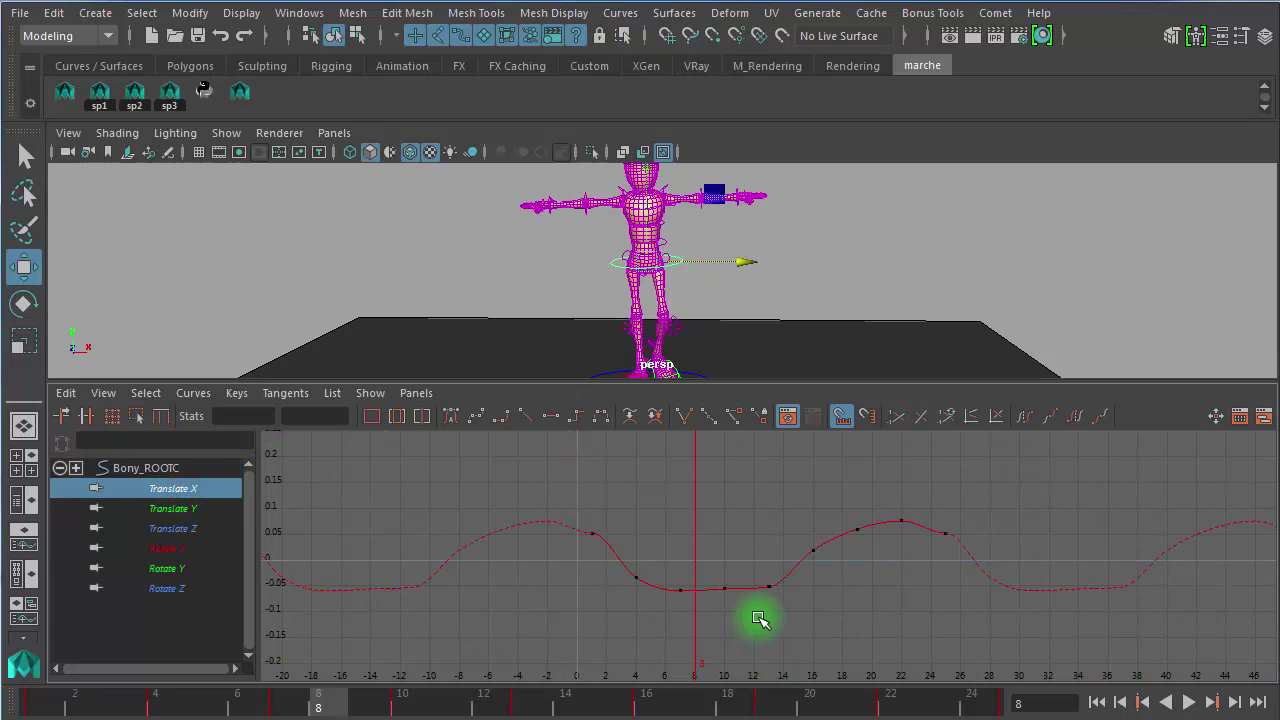
Step: Compare the first and last keys of the Translate X curve, at frames 1 and 25, with the ends of the timeline
key("f")
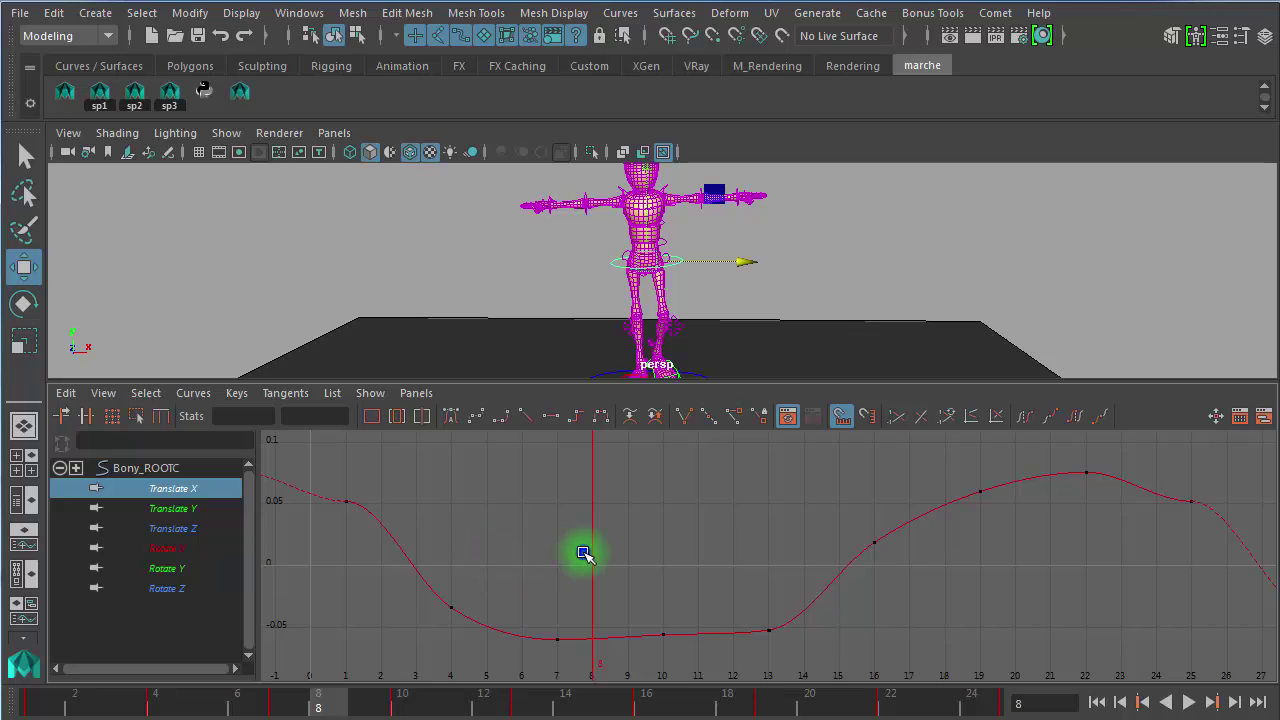
scroll(581, 552, "down", 3)
left_click_drag(443, 530, 495, 505)
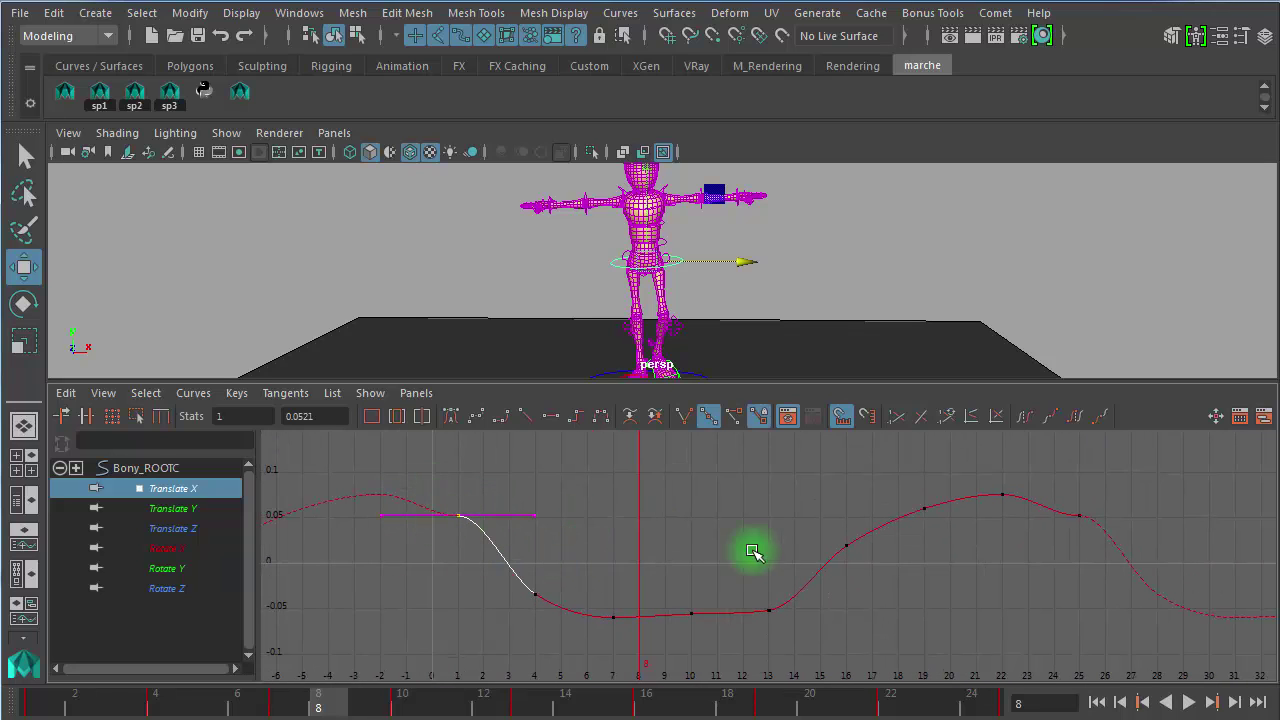
left_click_drag(1057, 543, 1130, 505)
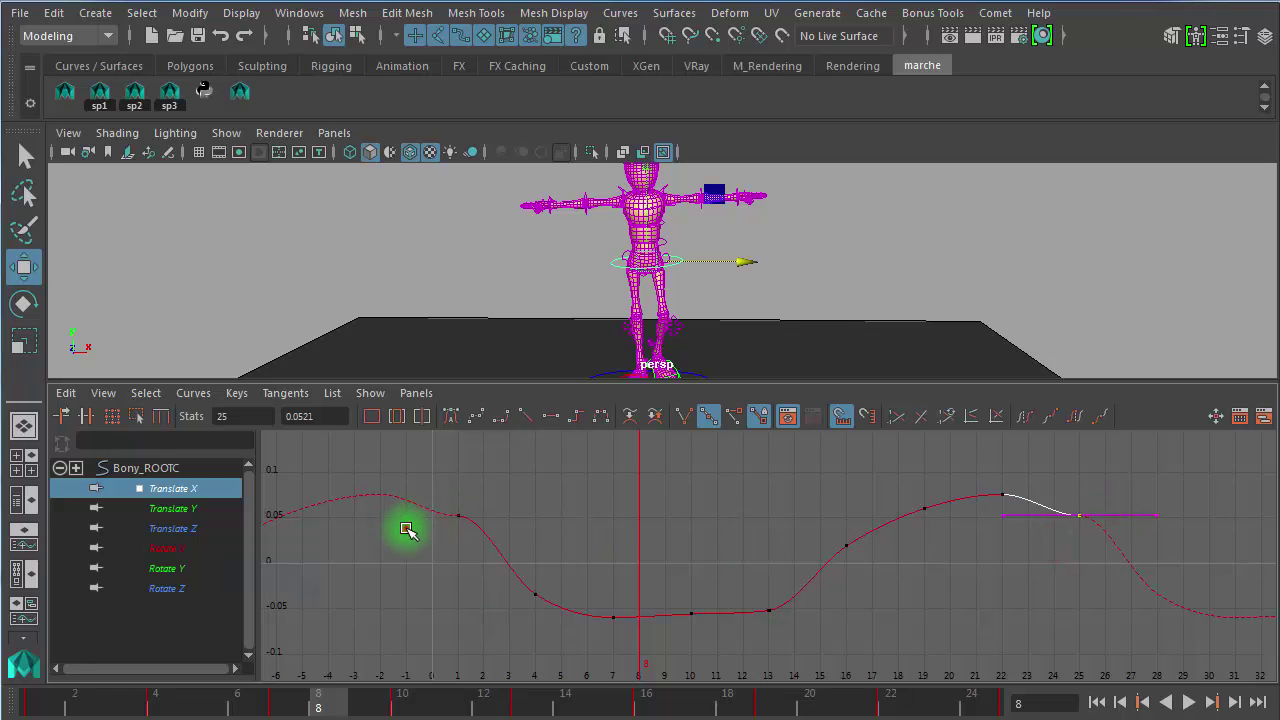
left_click_drag(406, 530, 490, 500)
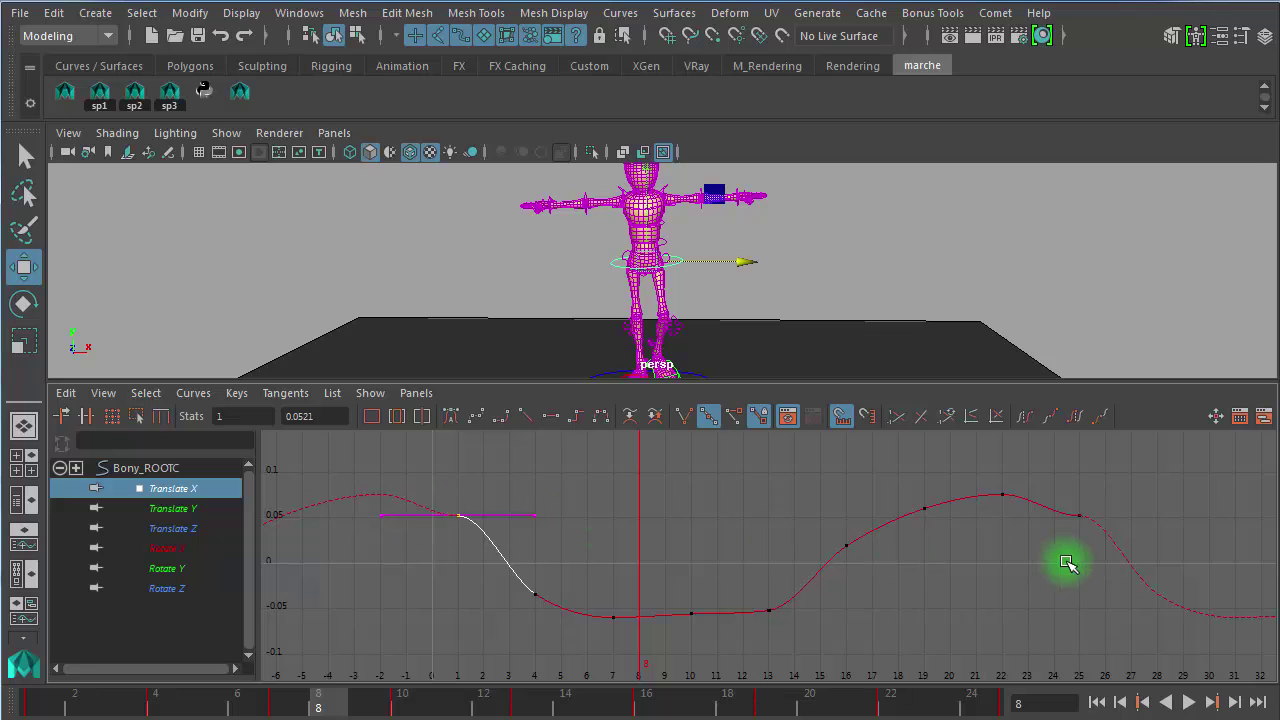
left_click_drag(1046, 534, 1150, 490, "shift")
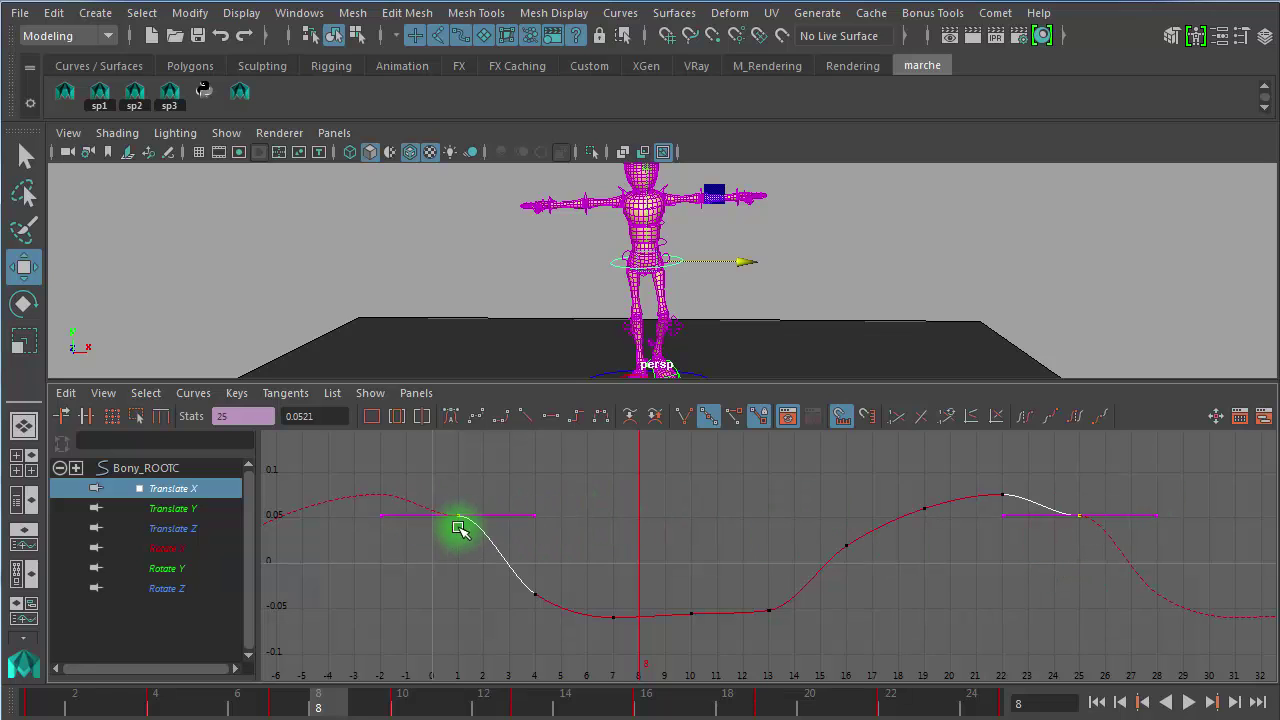
left_click_drag(500, 480, 428, 523)
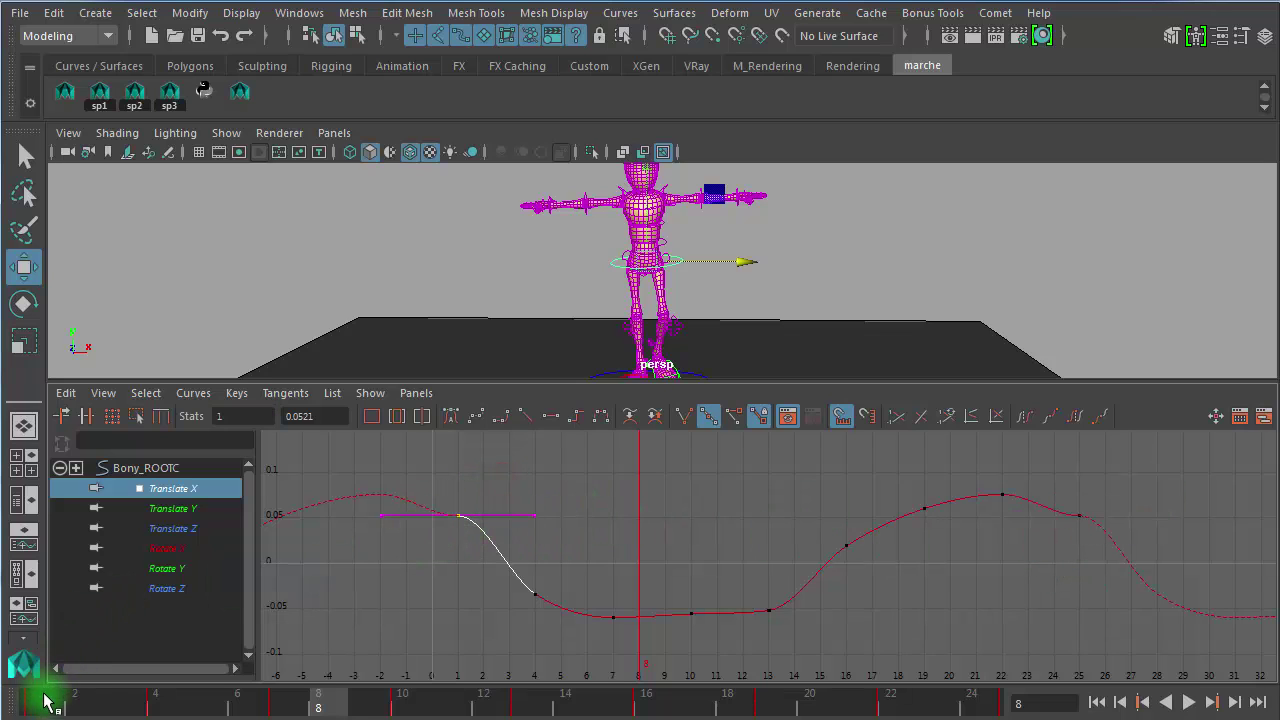
left_click_drag(45, 703, 15, 712)
left_click_drag(1155, 498, 1047, 548)
left_click(972, 708)
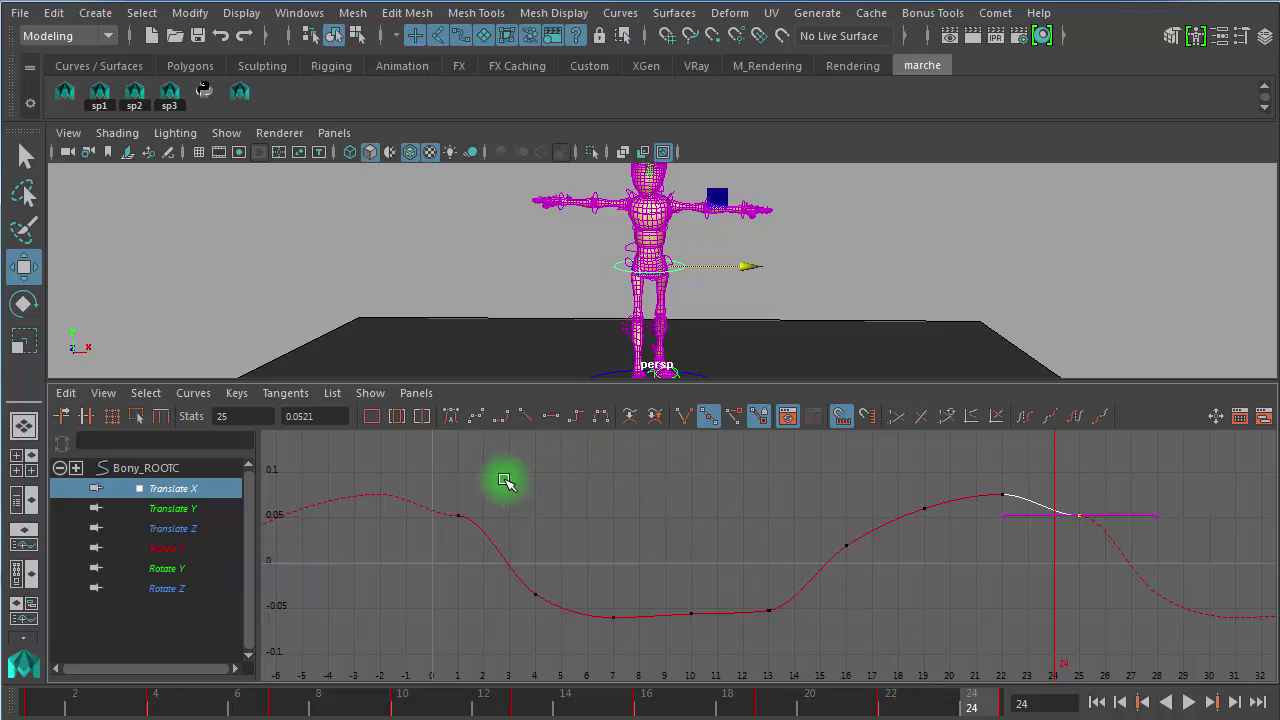
Step: Tilt the out tangents of the Translate X keys at frames 1 and 25 downward together so the cycled curve flows smoothly through them
left_click_drag(507, 480, 450, 540)
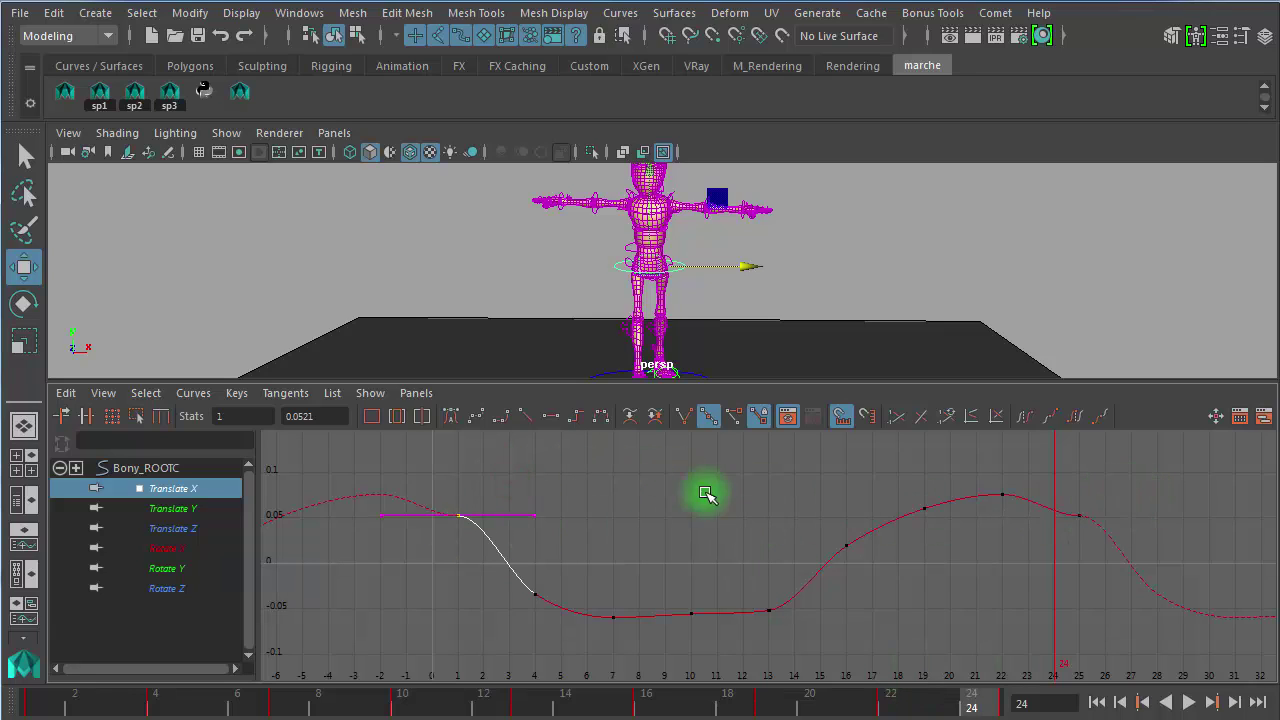
left_click_drag(1115, 492, 1064, 541, "shift")
left_click_drag(557, 493, 527, 540)
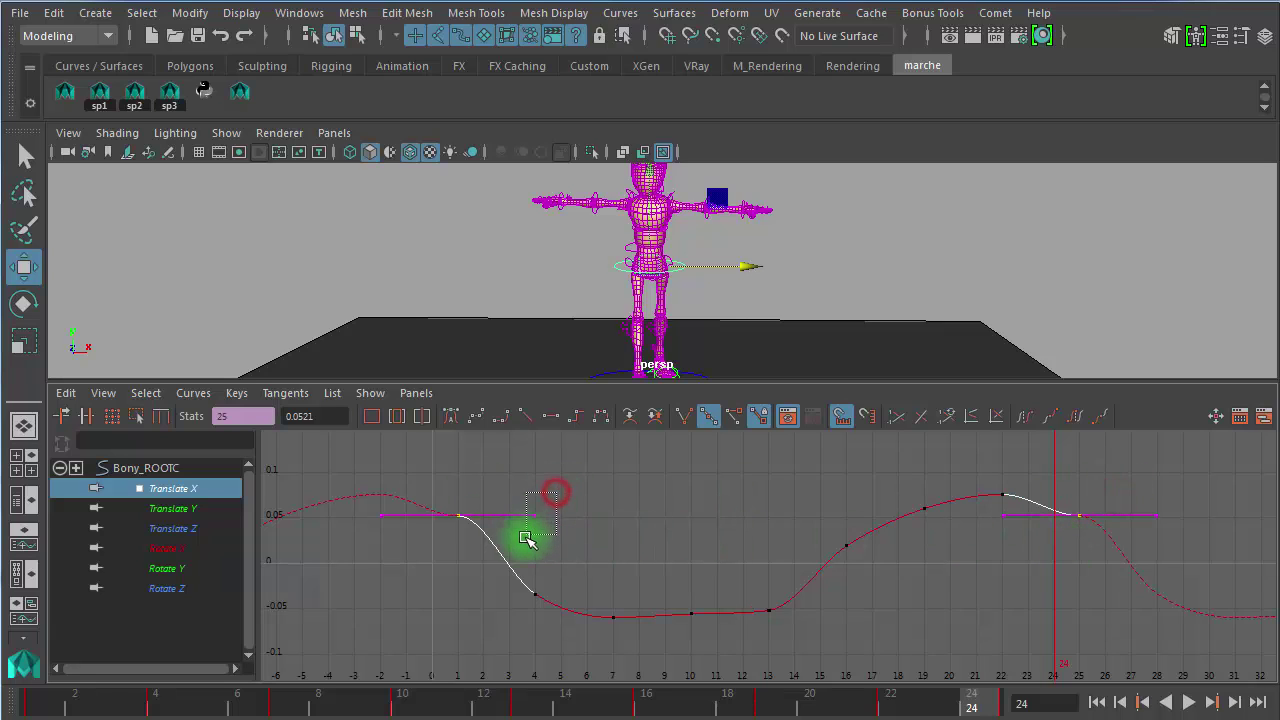
left_click_drag(1200, 484, 1145, 552)
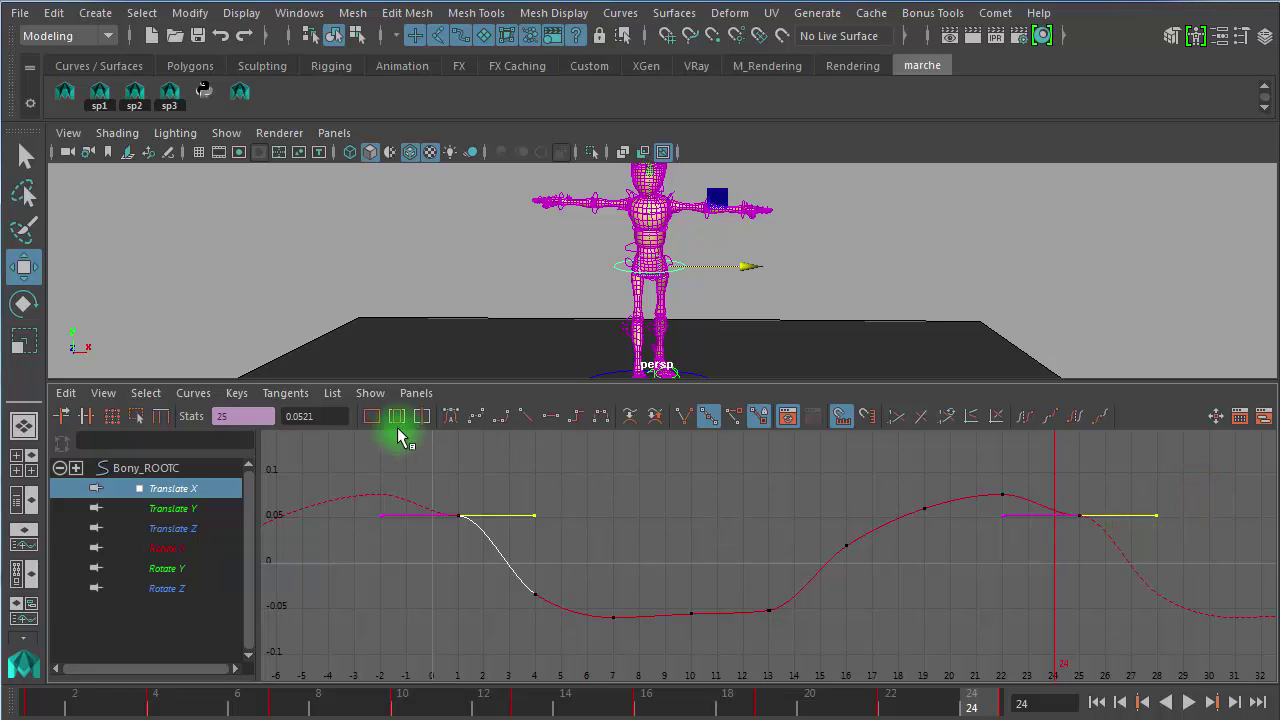
left_click(25, 270)
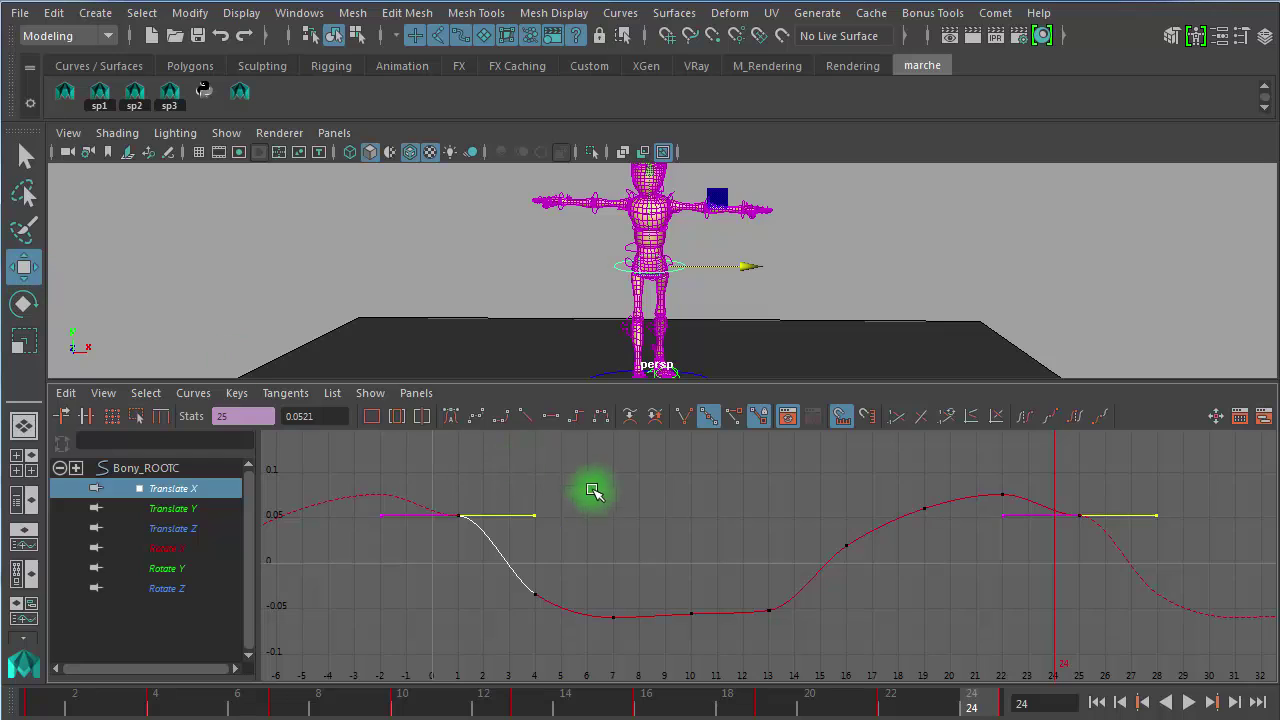
middle_click_drag(604, 511, 602, 533)
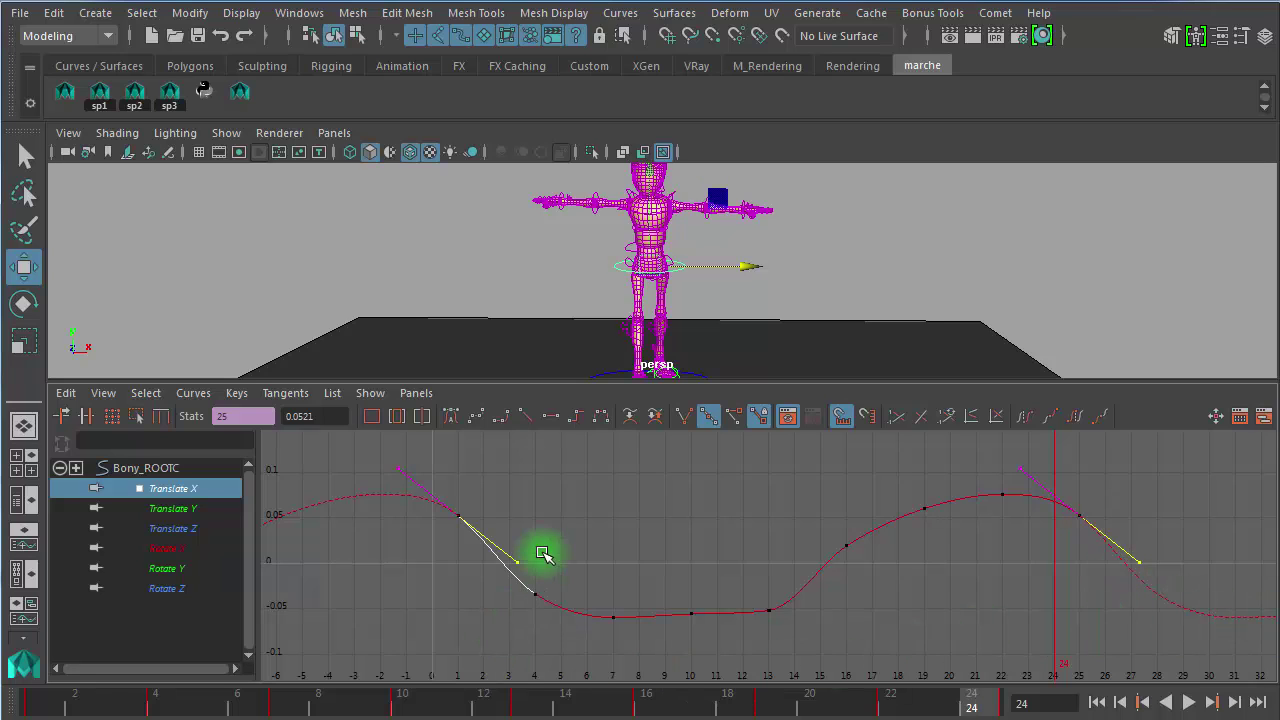
left_click(578, 540)
key("a")
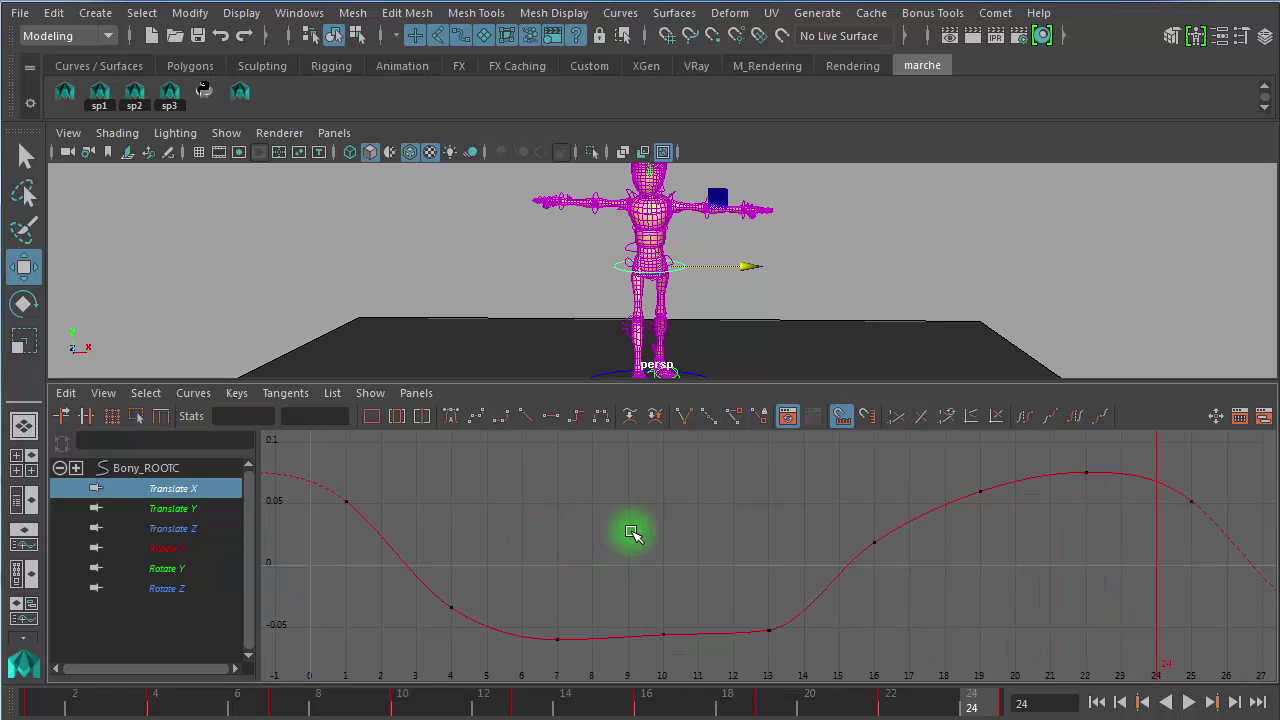
right_click_drag(818, 630, 800, 627, "alt")
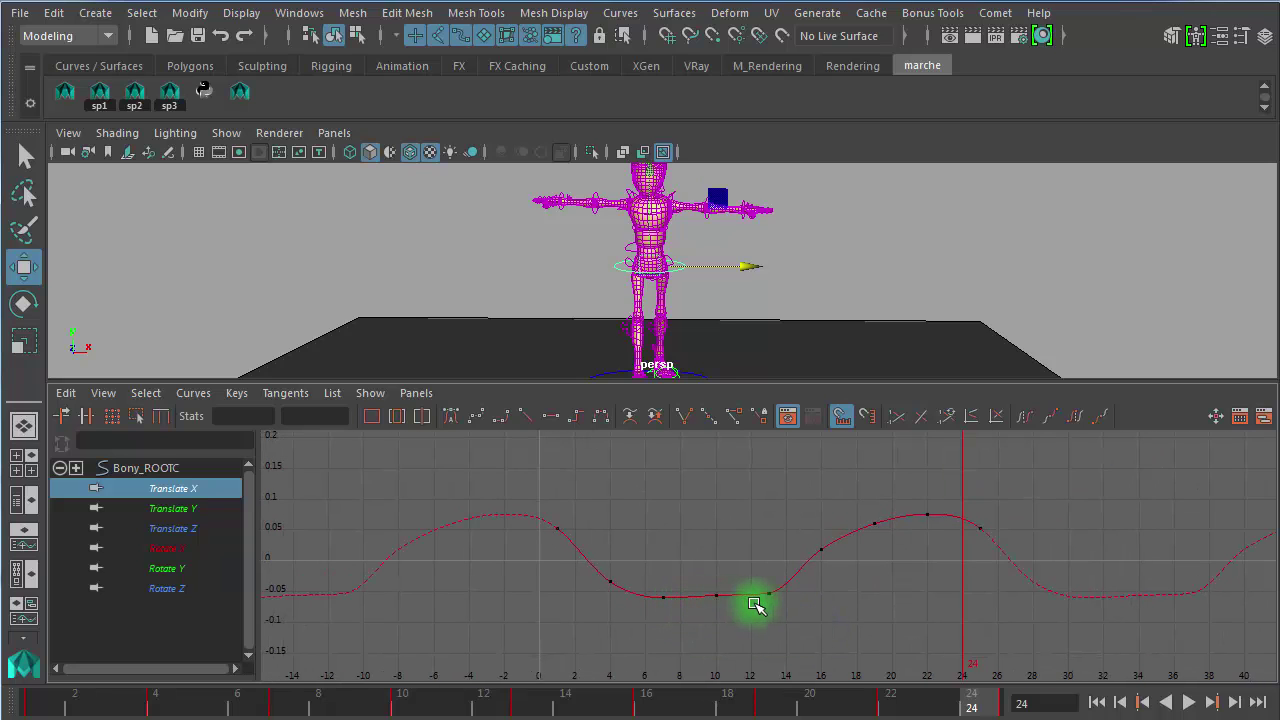
right_click_drag(694, 603, 686, 600, "alt")
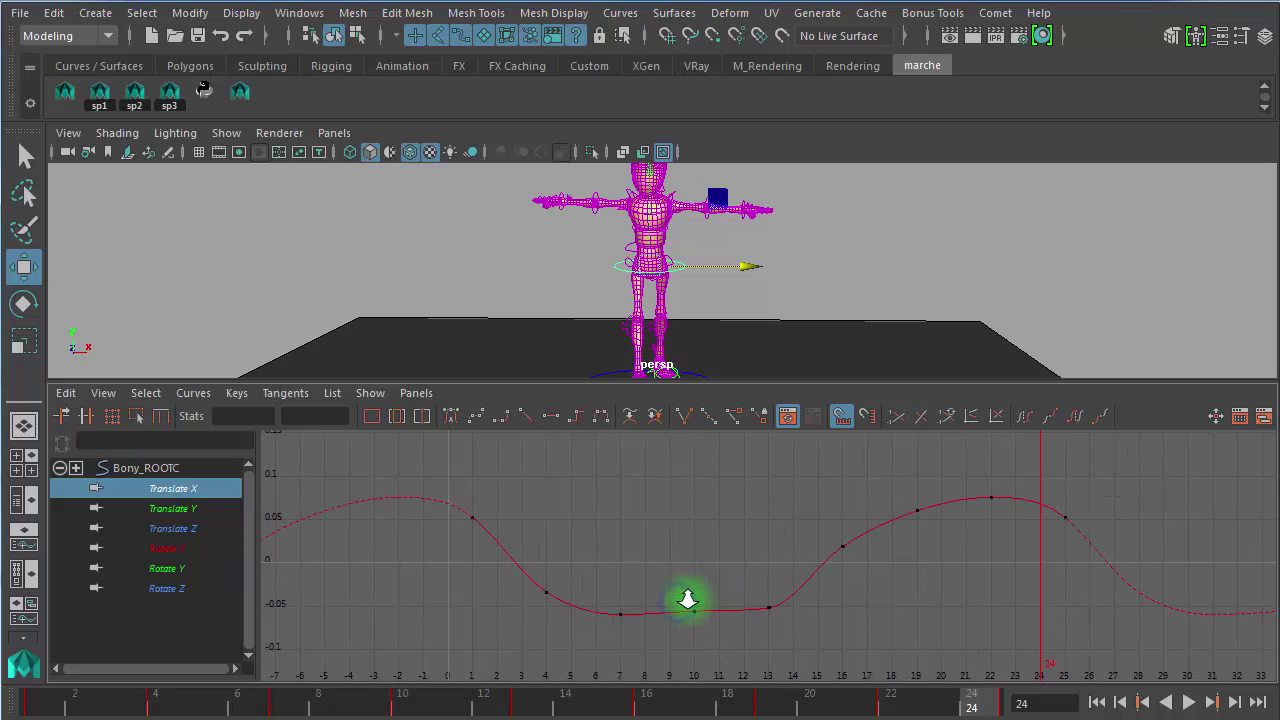
Step: Isolate the root control's Translate Y curve and examine the character's poses at frames 7 and 19
left_click(200, 510)
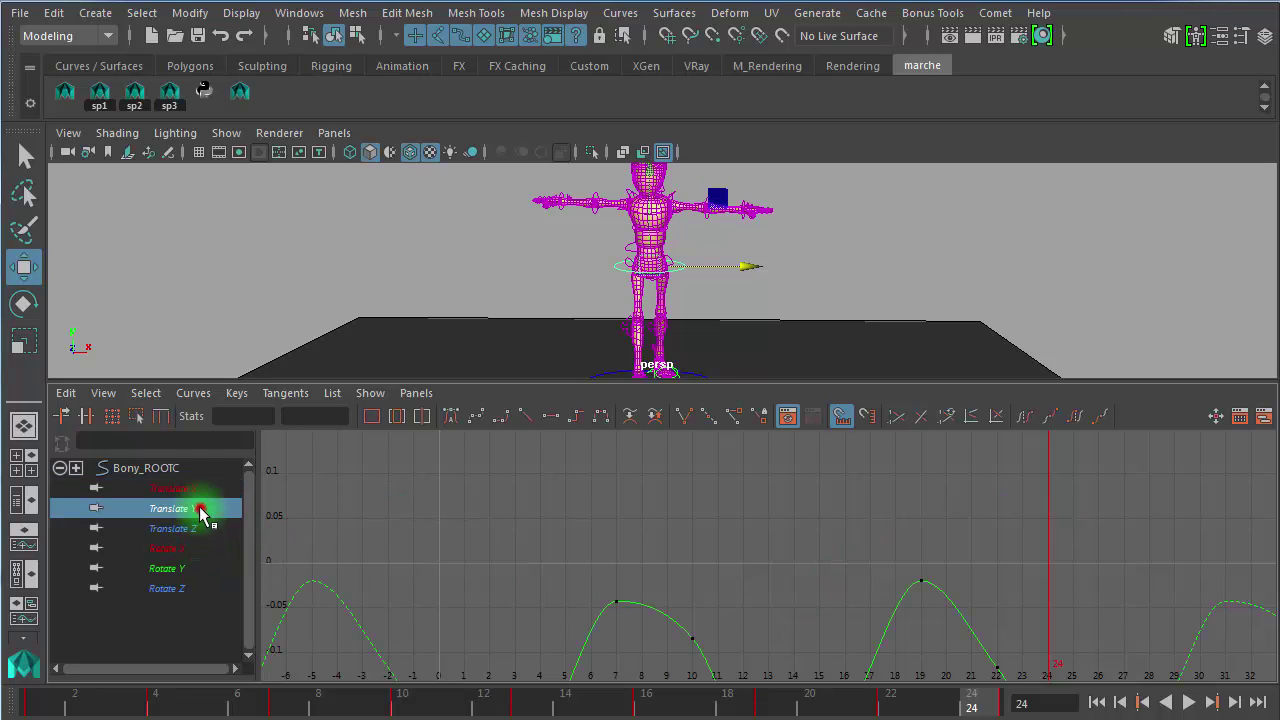
key("f")
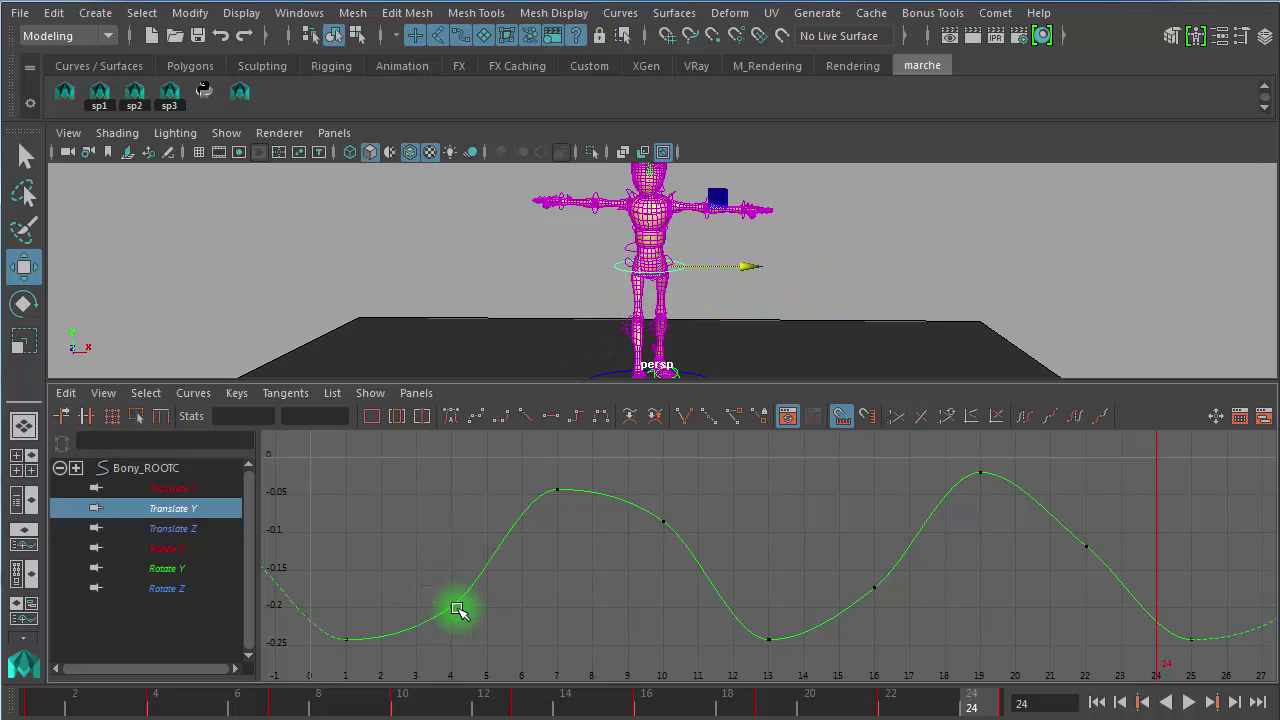
right_click_drag(560, 609, 552, 603, "alt")
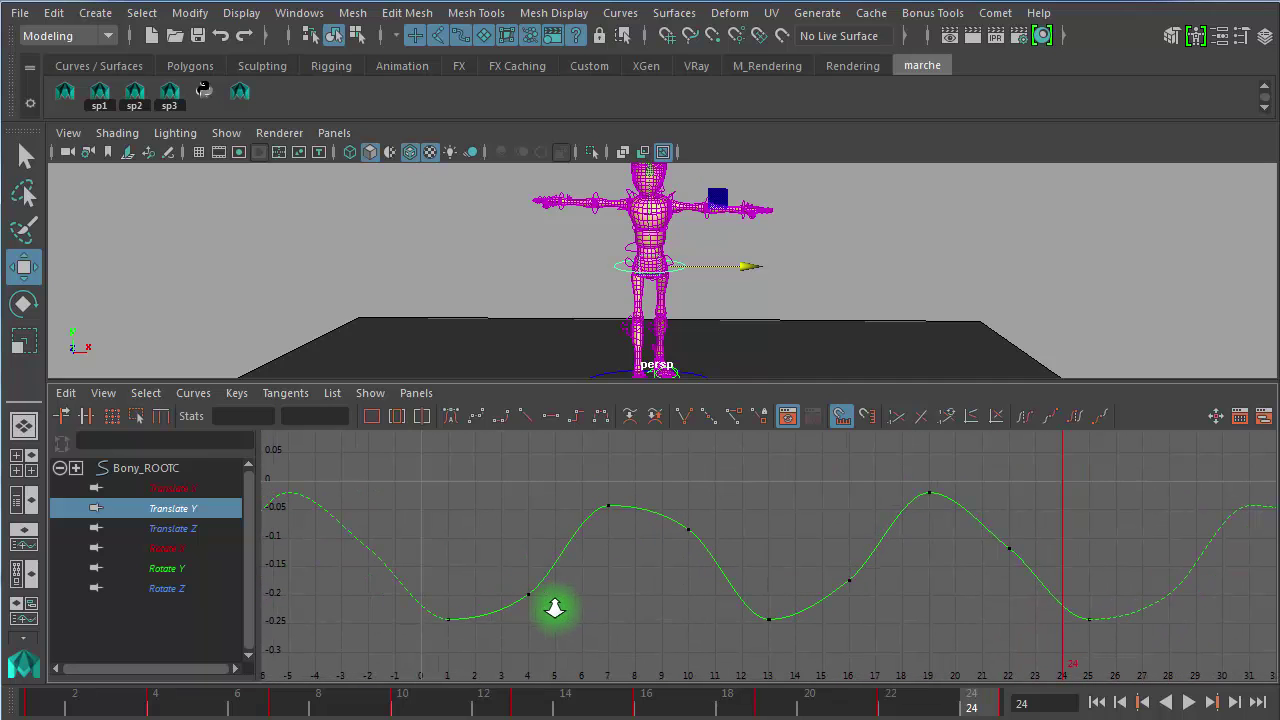
left_click_drag(340, 690, 286, 694)
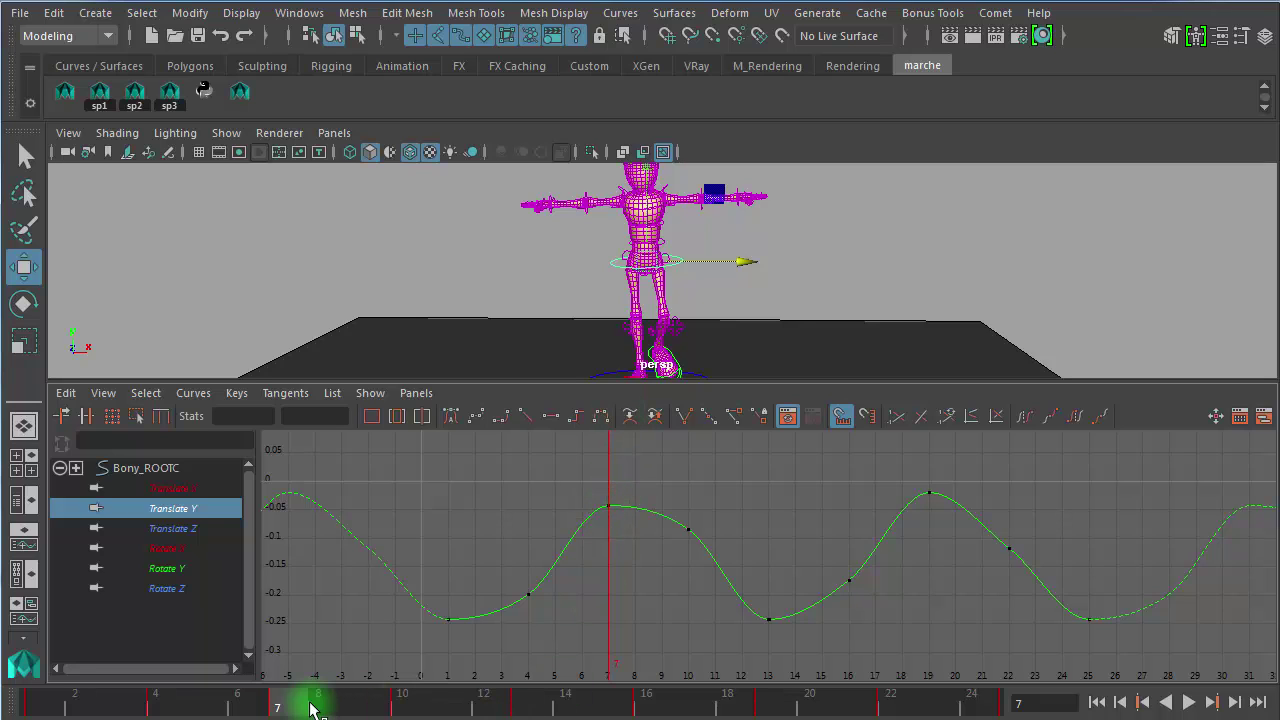
left_click_drag(292, 708, 790, 710)
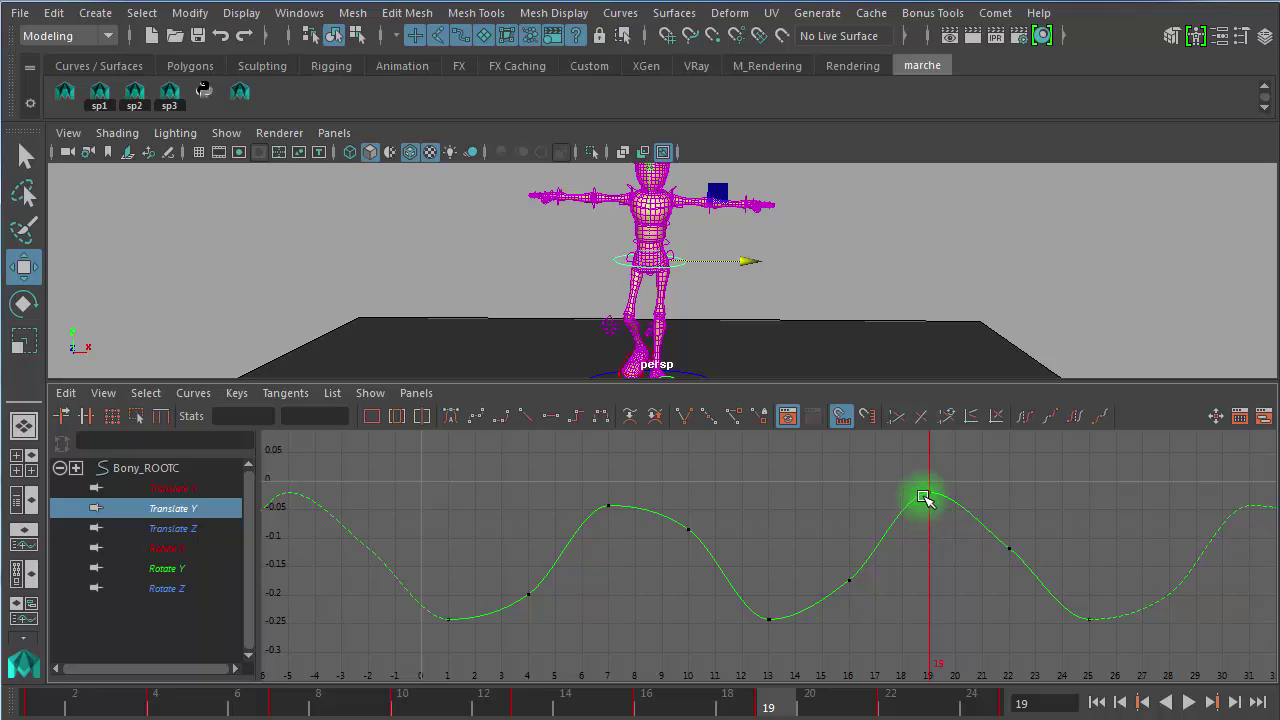
Step: Maximize the Graph Editor and compare the heights of the Translate Y peak keys at frames 7 and 19
key("space")
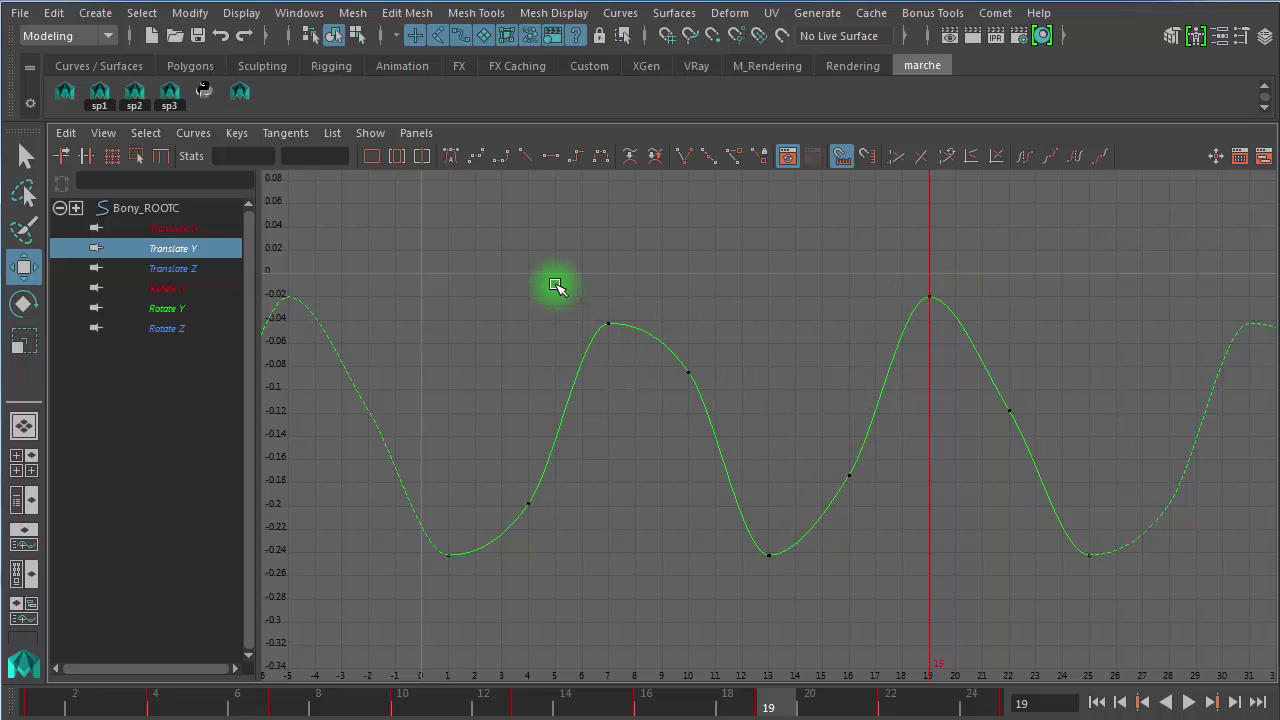
left_click_drag(557, 283, 628, 363)
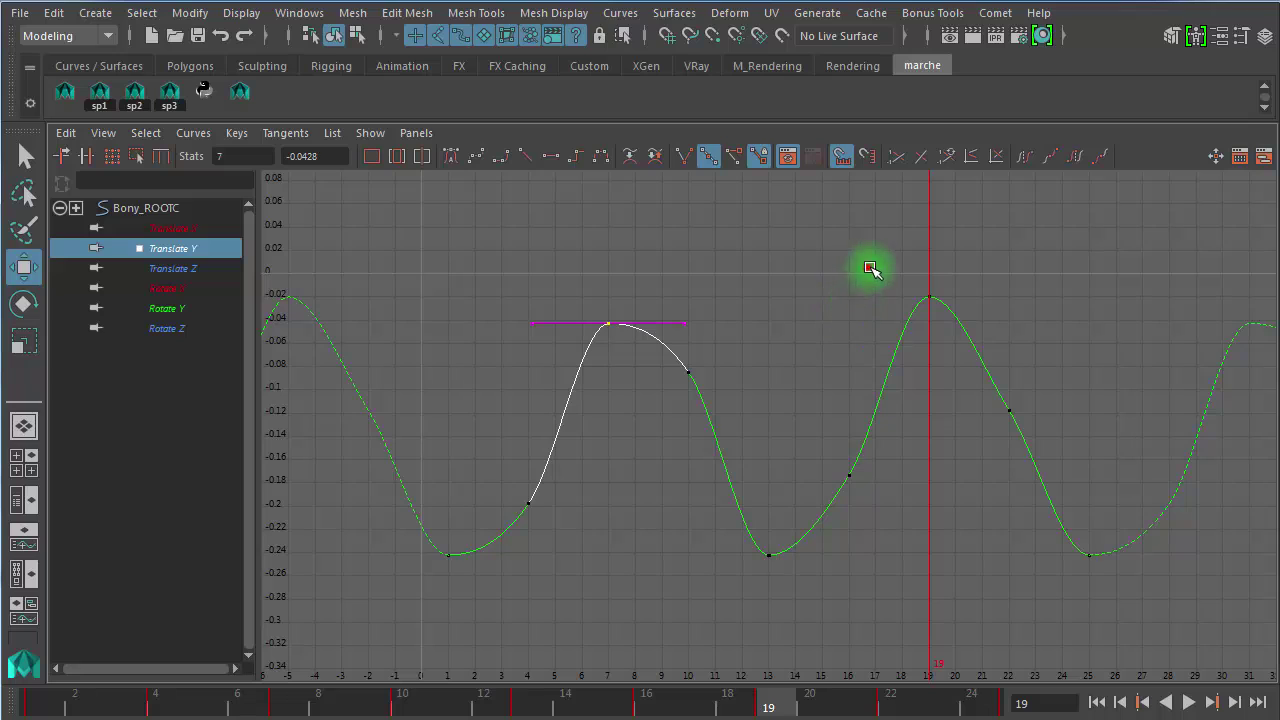
left_click_drag(865, 269, 948, 331)
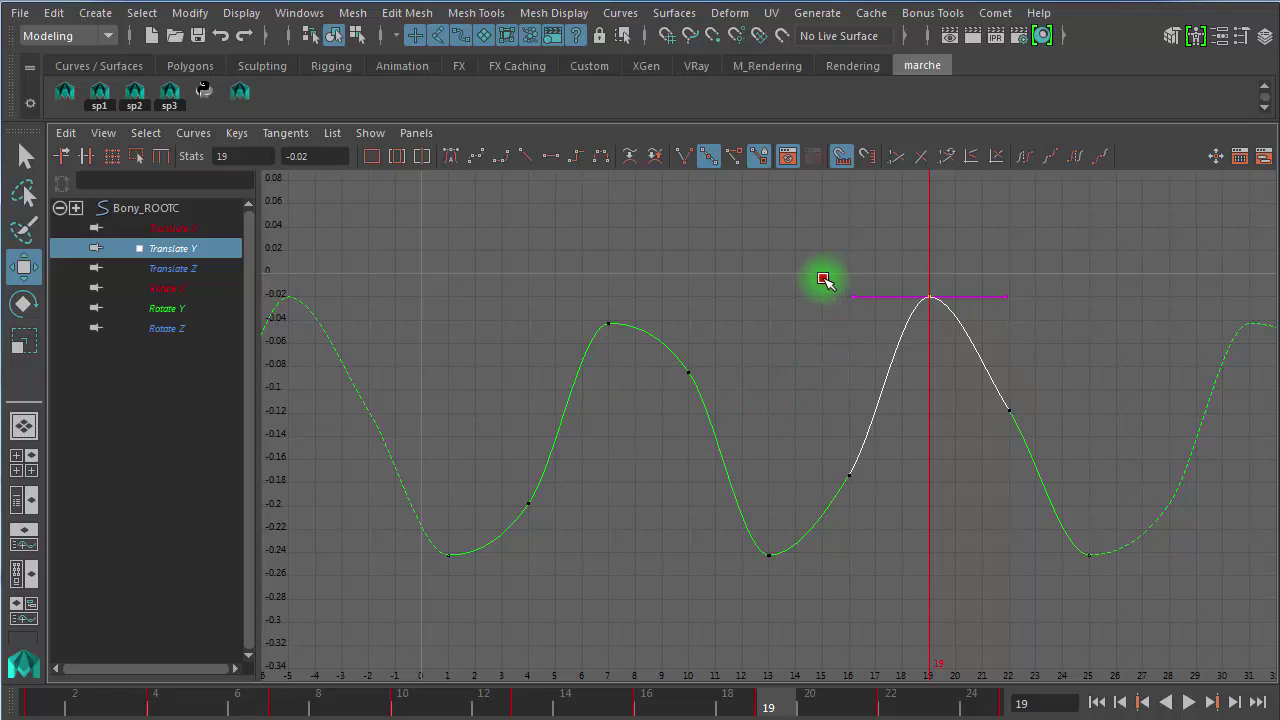
left_click(822, 278)
left_click_drag(574, 269, 660, 358)
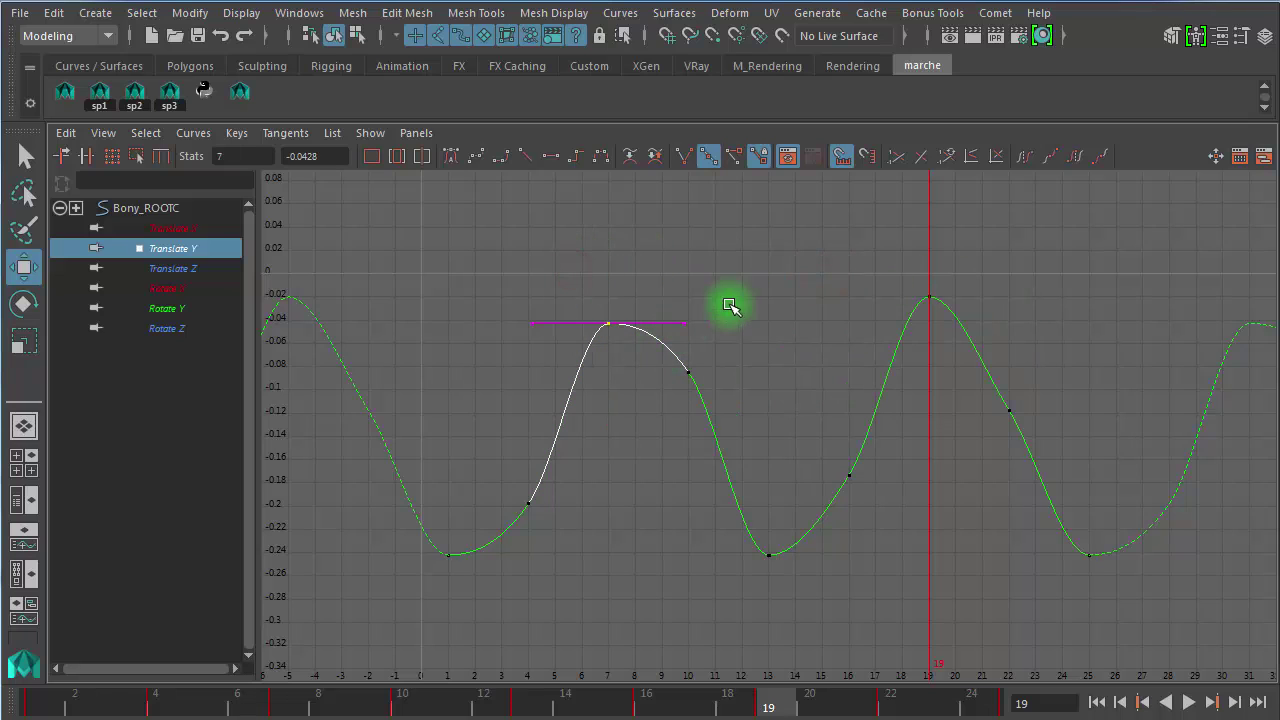
left_click(831, 303)
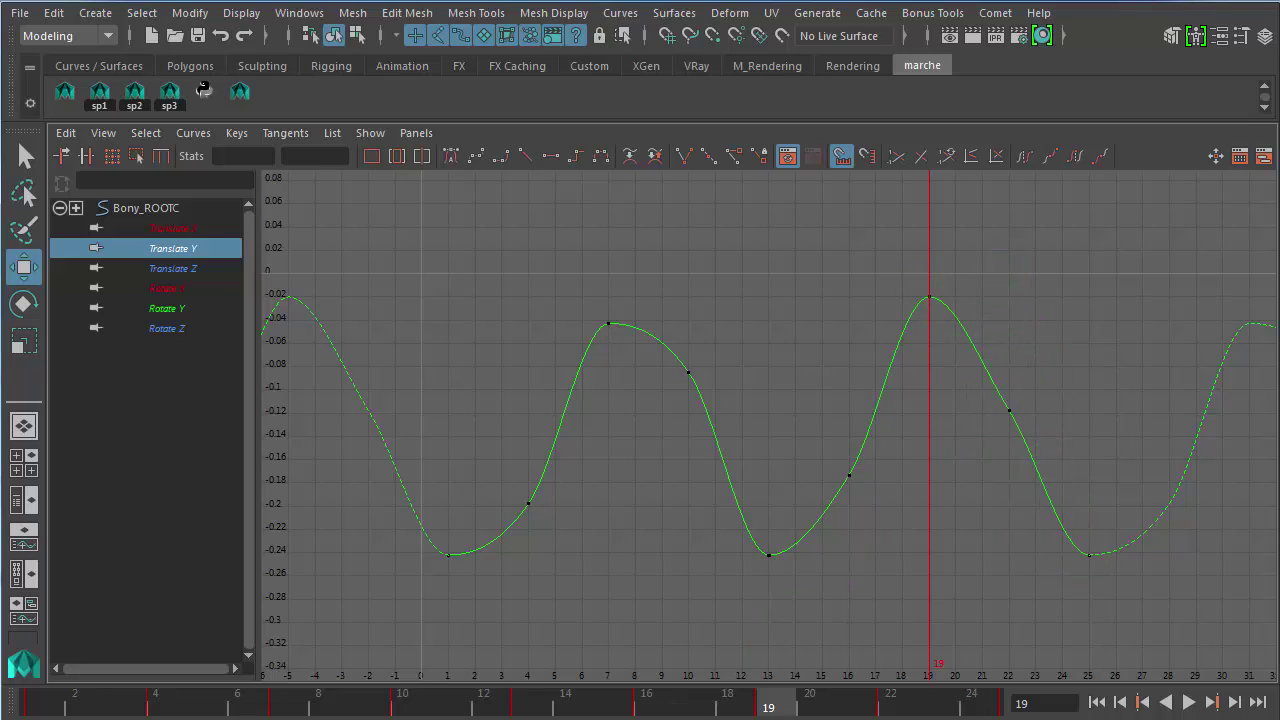
Step: Try raising the Translate Y key at frame 22 to about -0.0575 to round off the second peak
left_click_drag(937, 271, 920, 351)
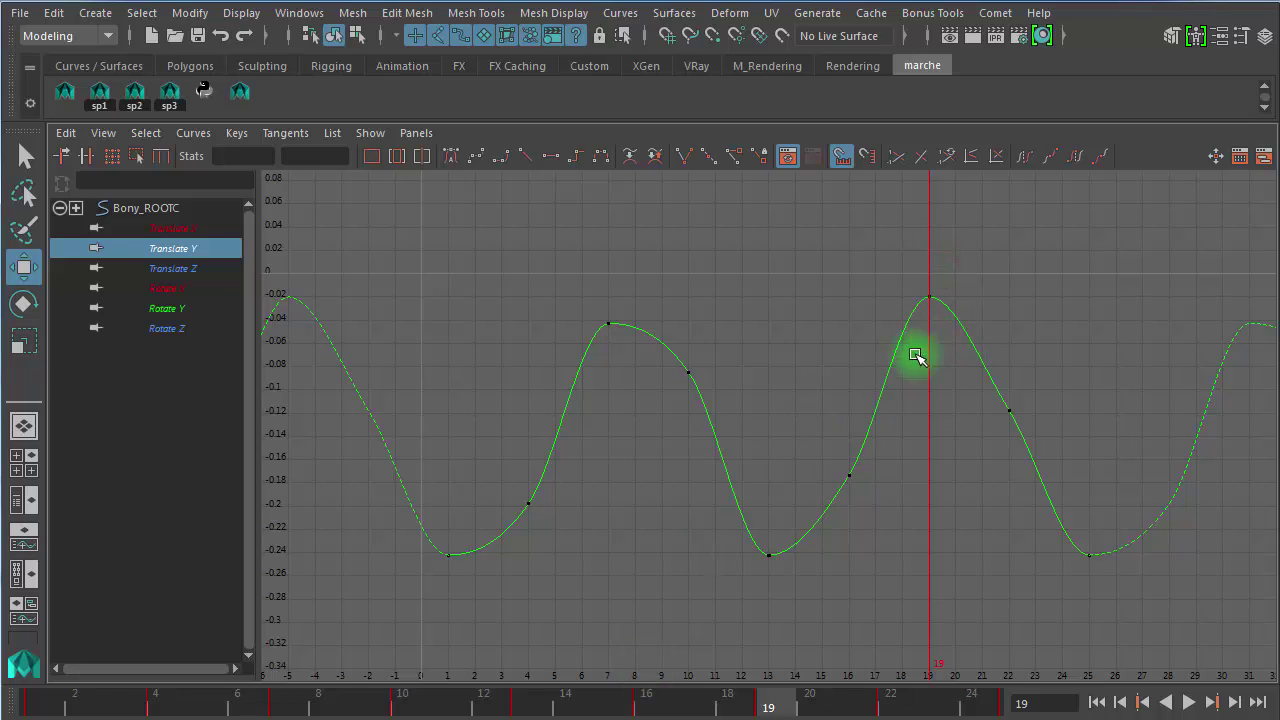
left_click(751, 714)
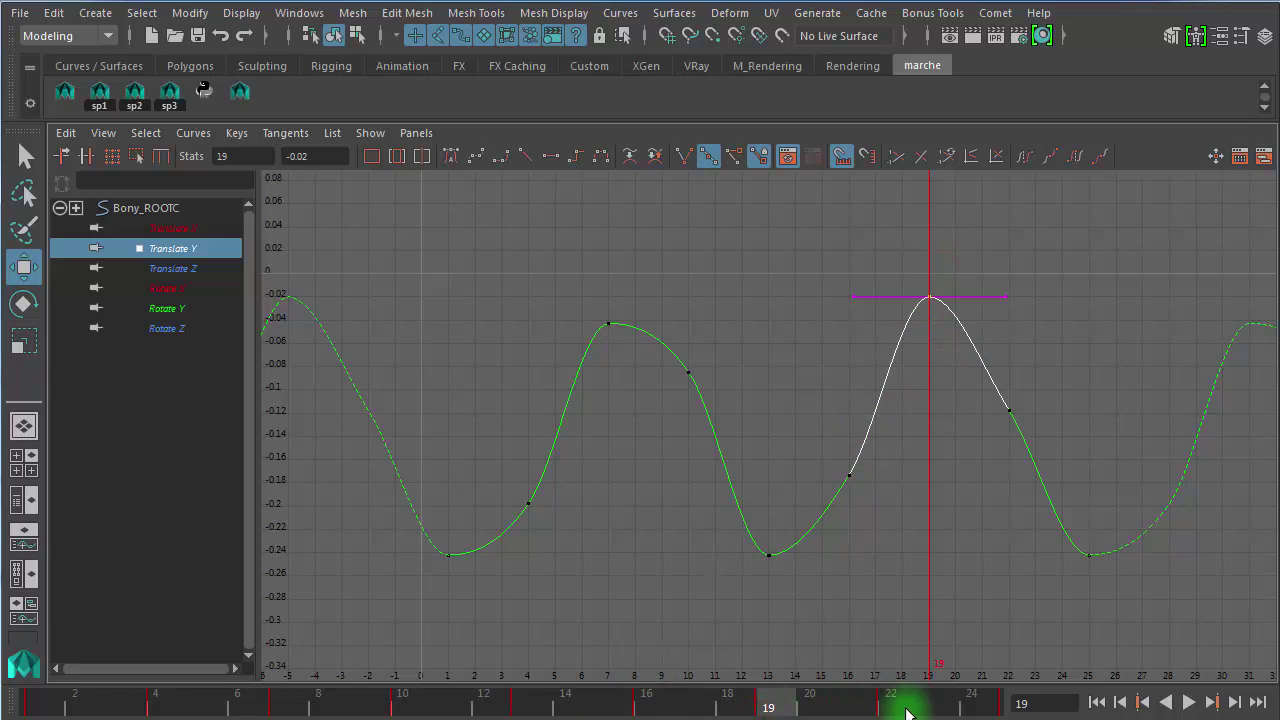
left_click(906, 712)
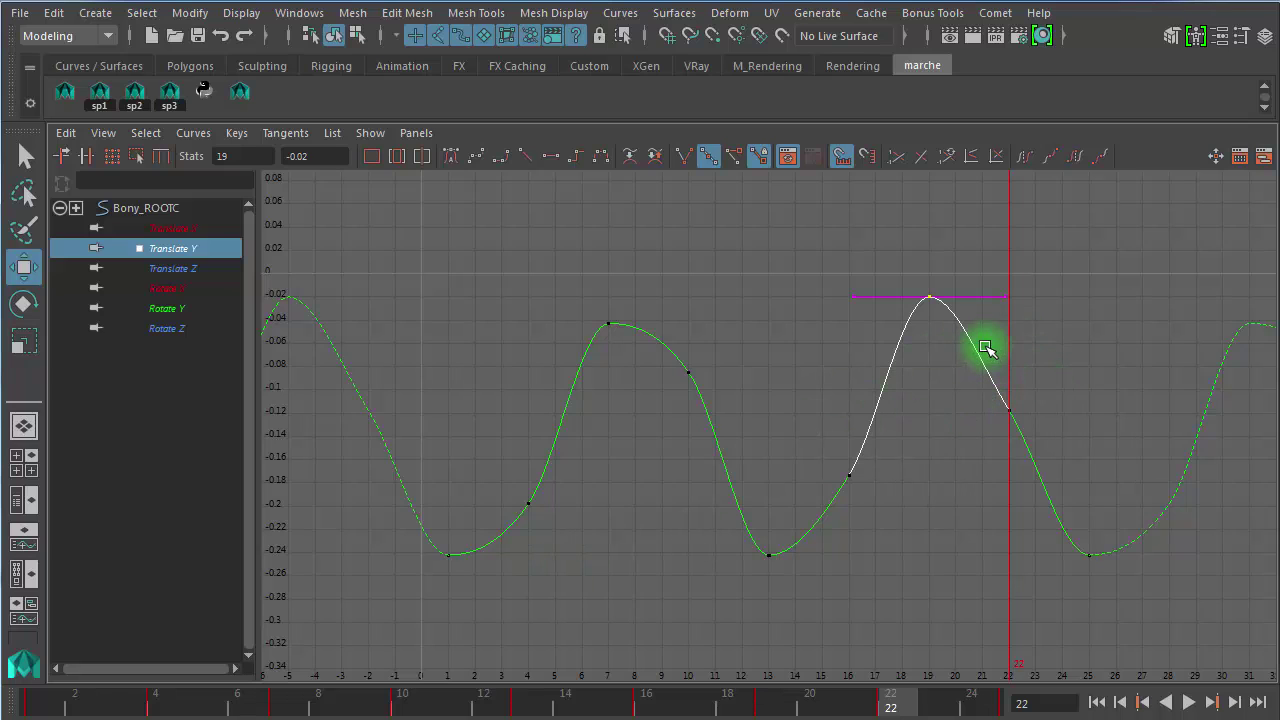
left_click(1051, 351)
left_click_drag(1031, 363, 980, 457)
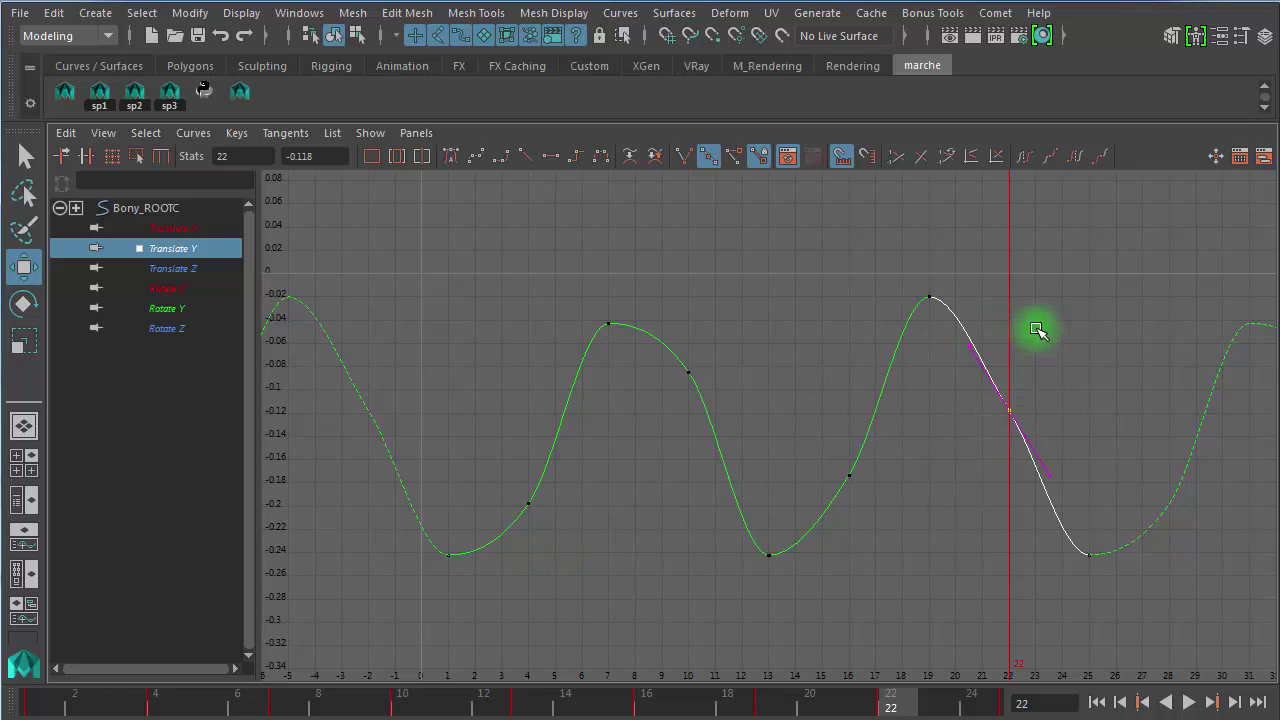
middle_click_drag(1022, 360, 1023, 283)
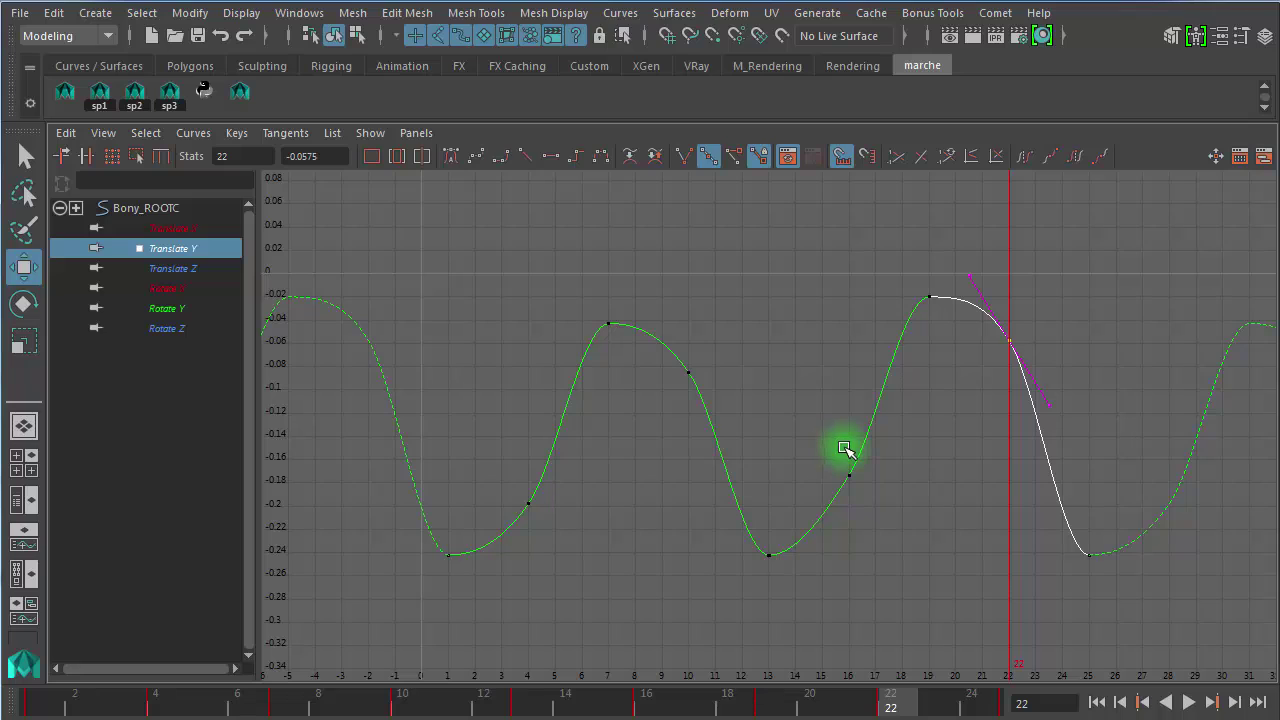
left_click(906, 484)
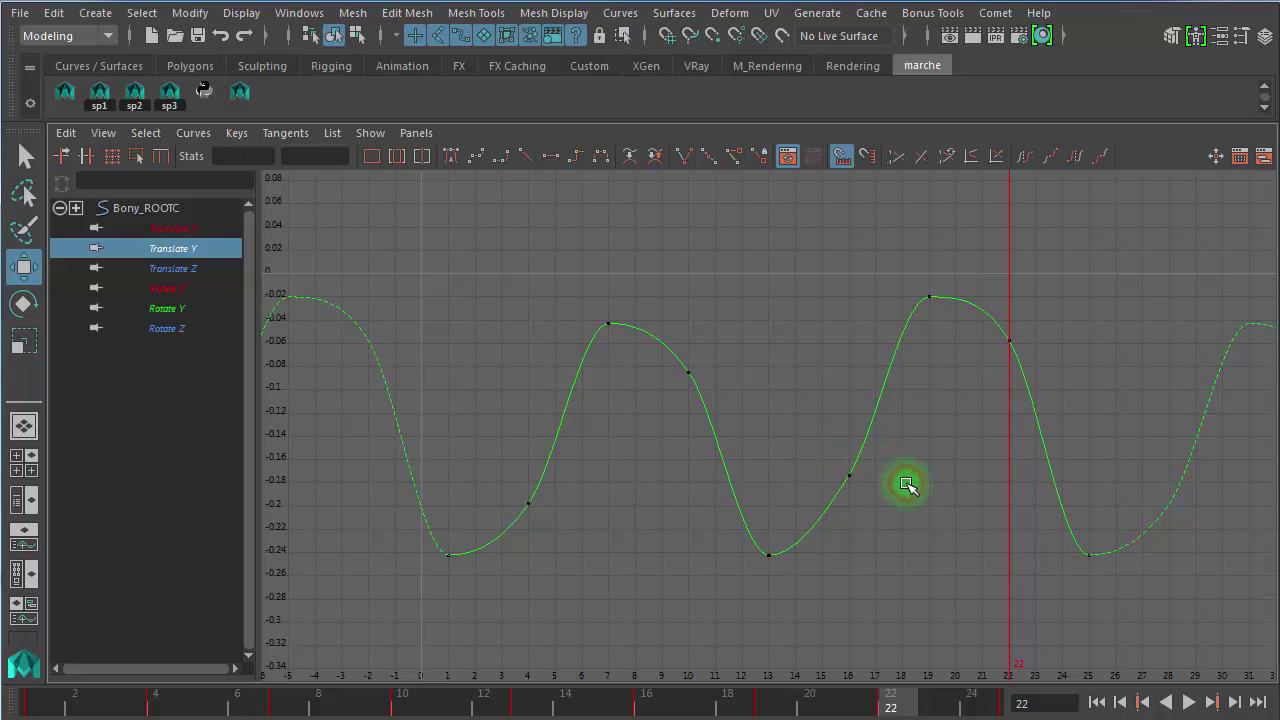
key("space")
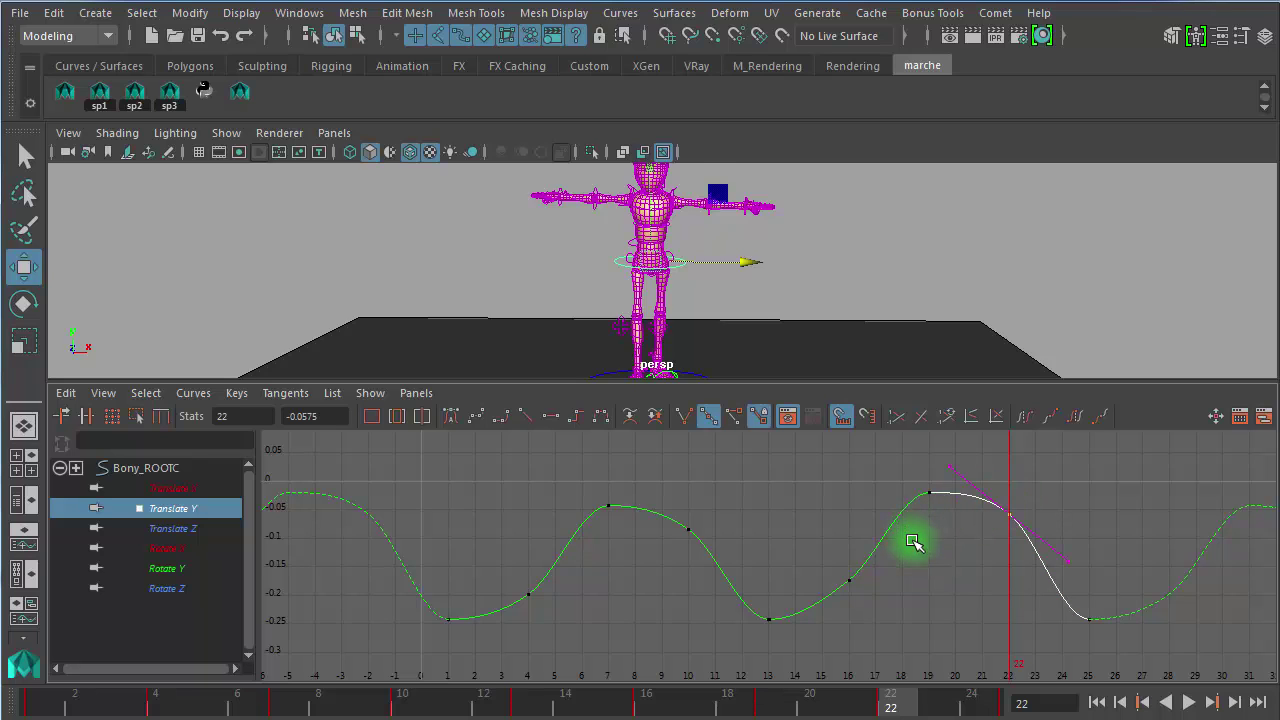
key("ctrl+z")
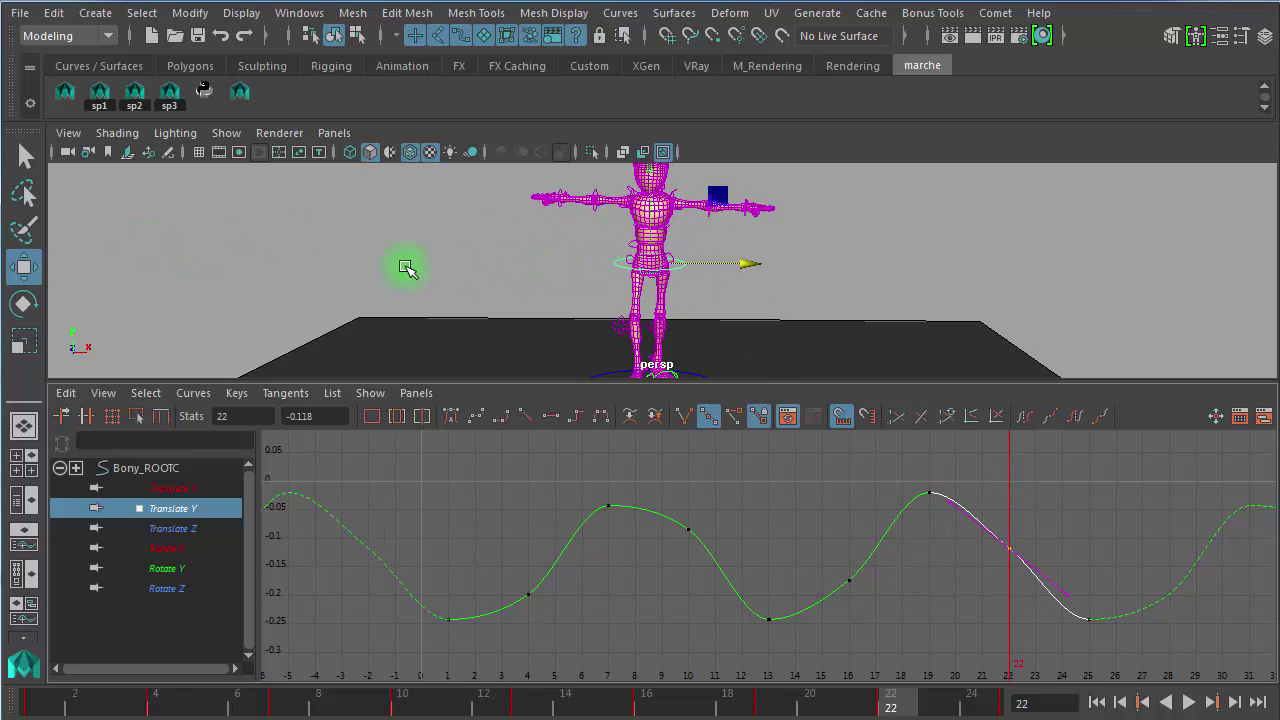
Step: Switch the perspective viewport above the Graph Editor to the side view of the character
left_click_drag(740, 299, 553, 297, "alt")
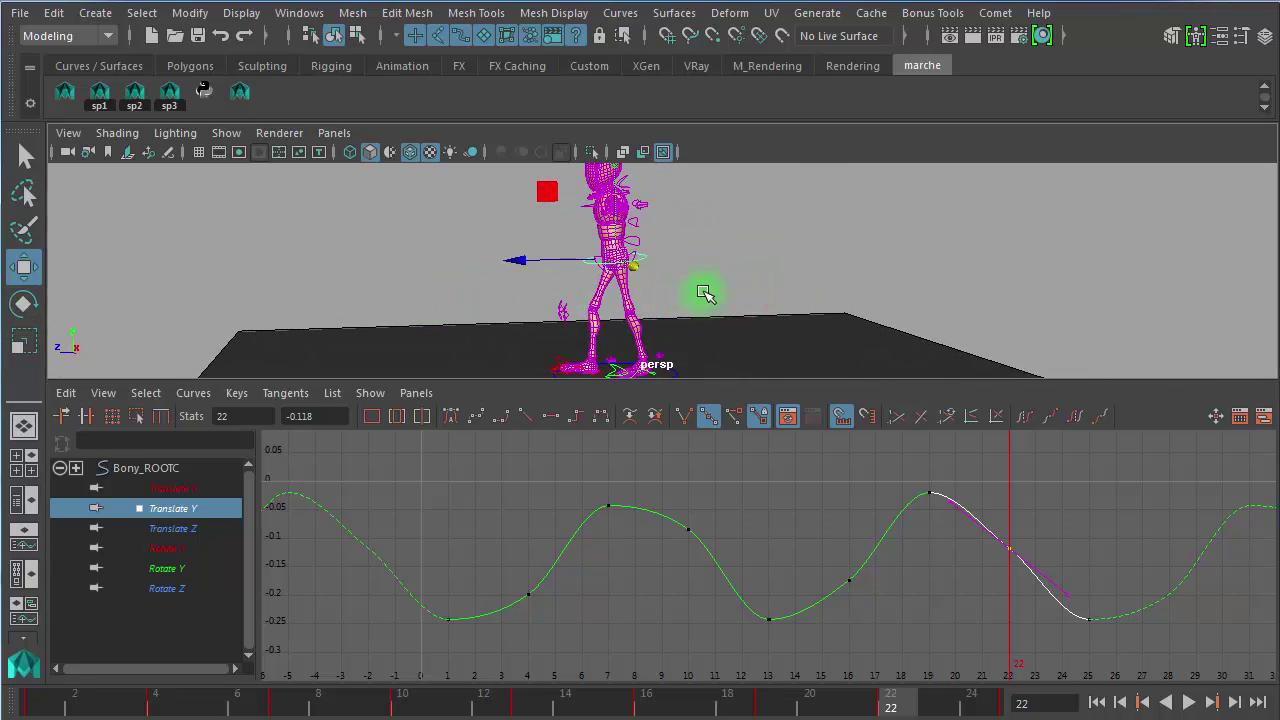
key("space")
left_click_drag(705, 293, 793, 292)
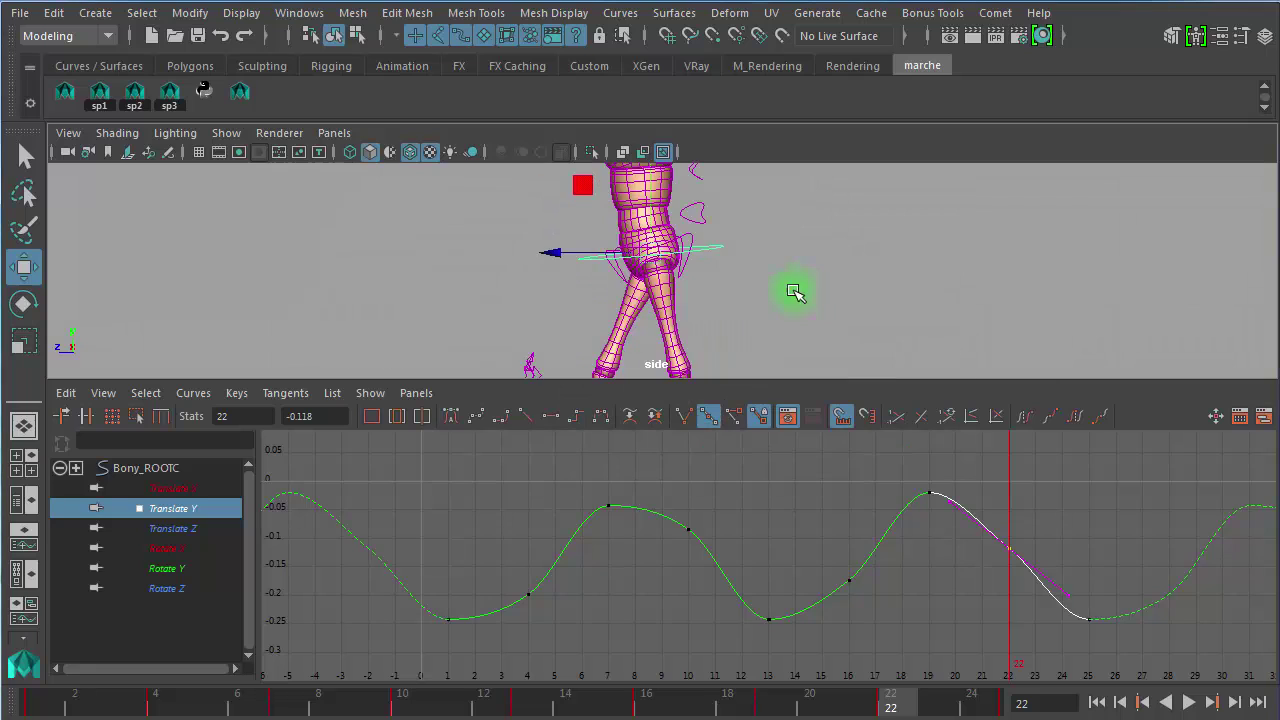
Step: Try raising the root control's Translate Y key at frame 22 to about -0.104, checking the legs in the side view, and undo it
right_click_drag(717, 294, 208, 228, "alt")
right_click_drag(342, 233, 14, 196, "alt")
right_click_drag(452, 309, 430, 304, "alt")
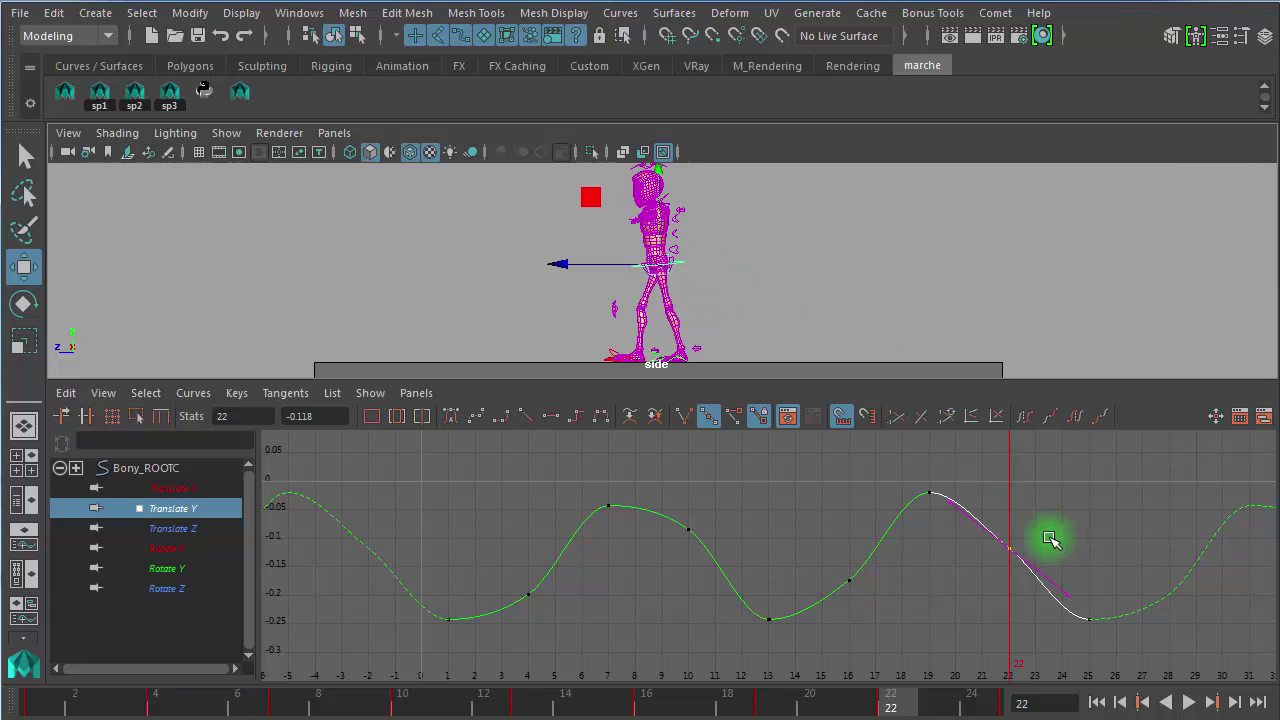
mouse_move(1050, 539)
middle_mouse_down()
mouse_move(1051, 486)
mouse_move(1046, 549)
mouse_move(1046, 523)
middle_mouse_up()
right_click_drag(668, 265, 940, 289, "alt")
middle_click_drag(738, 291, 737, 159, "alt")
right_click_drag(718, 186, 990, 262, "alt")
middle_click_drag(990, 264, 985, 346, "alt")
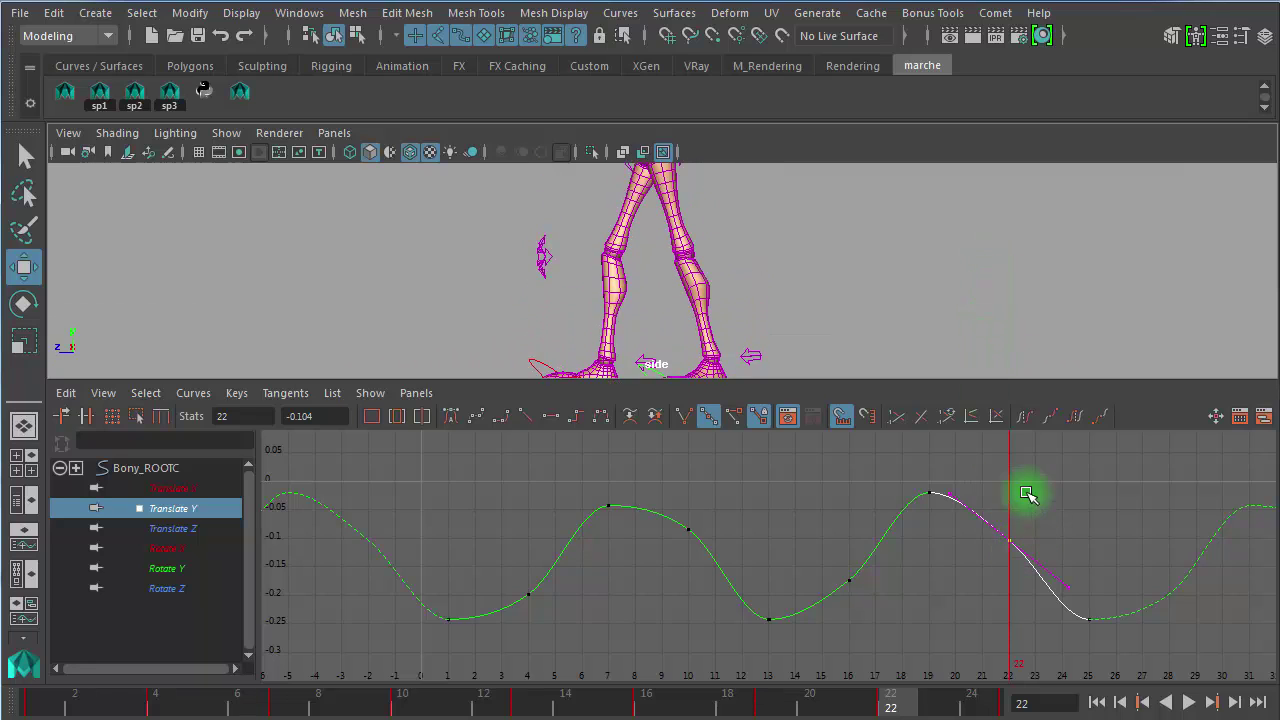
right_click_drag(895, 297, 668, 256, "alt")
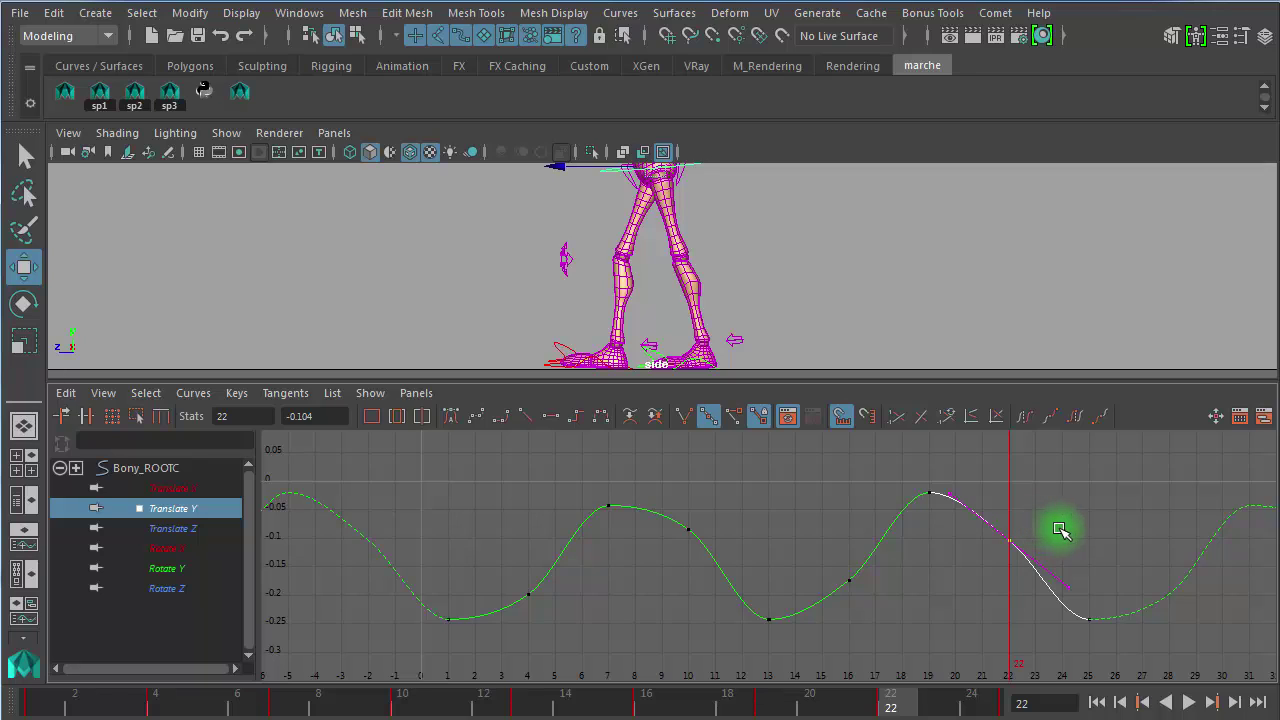
key("ctrl+z")
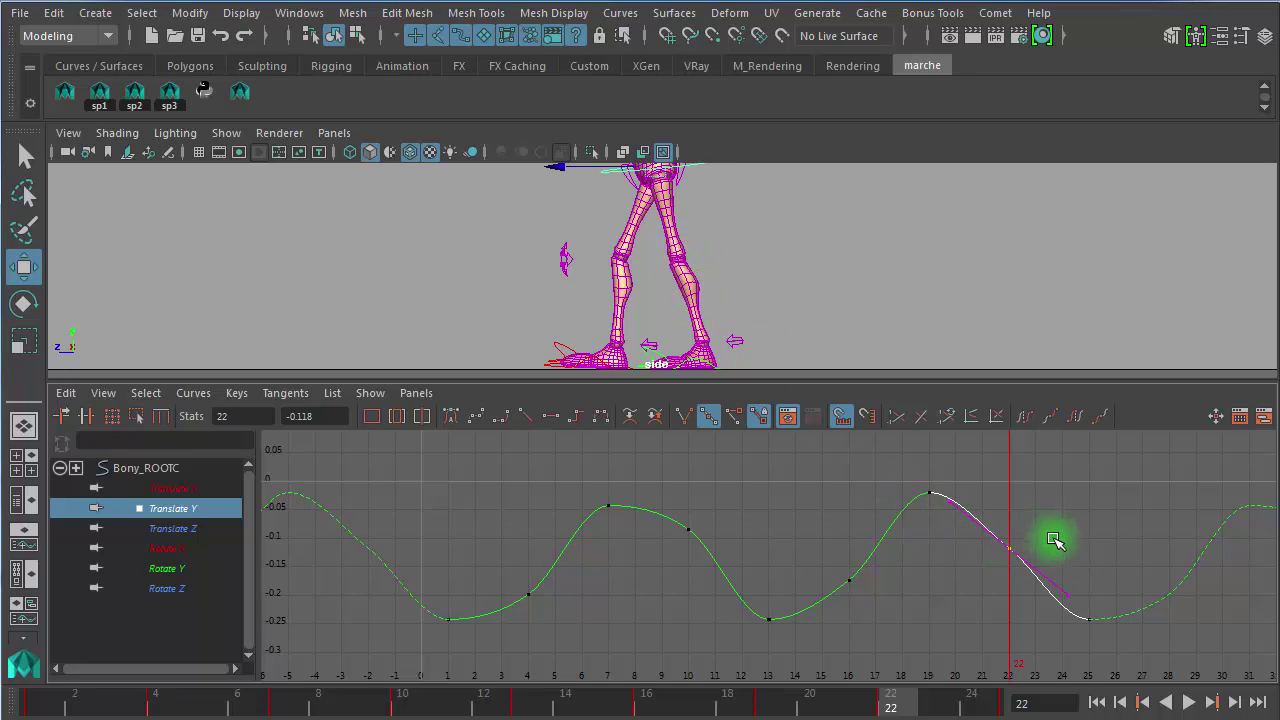
Step: Raise the root control's Translate Y key at frame 22 to about -0.0568 to round off the second peak
middle_click_drag(1053, 528, 1055, 531)
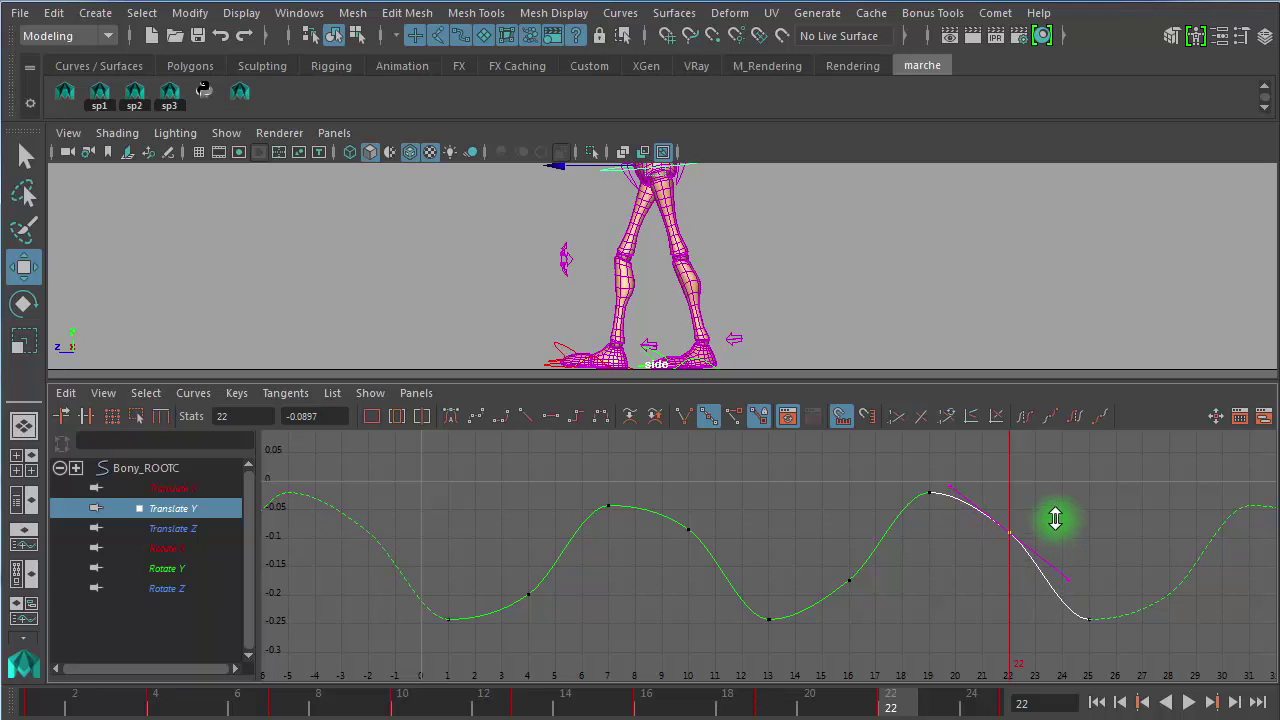
middle_click_drag(1055, 518, 1055, 510)
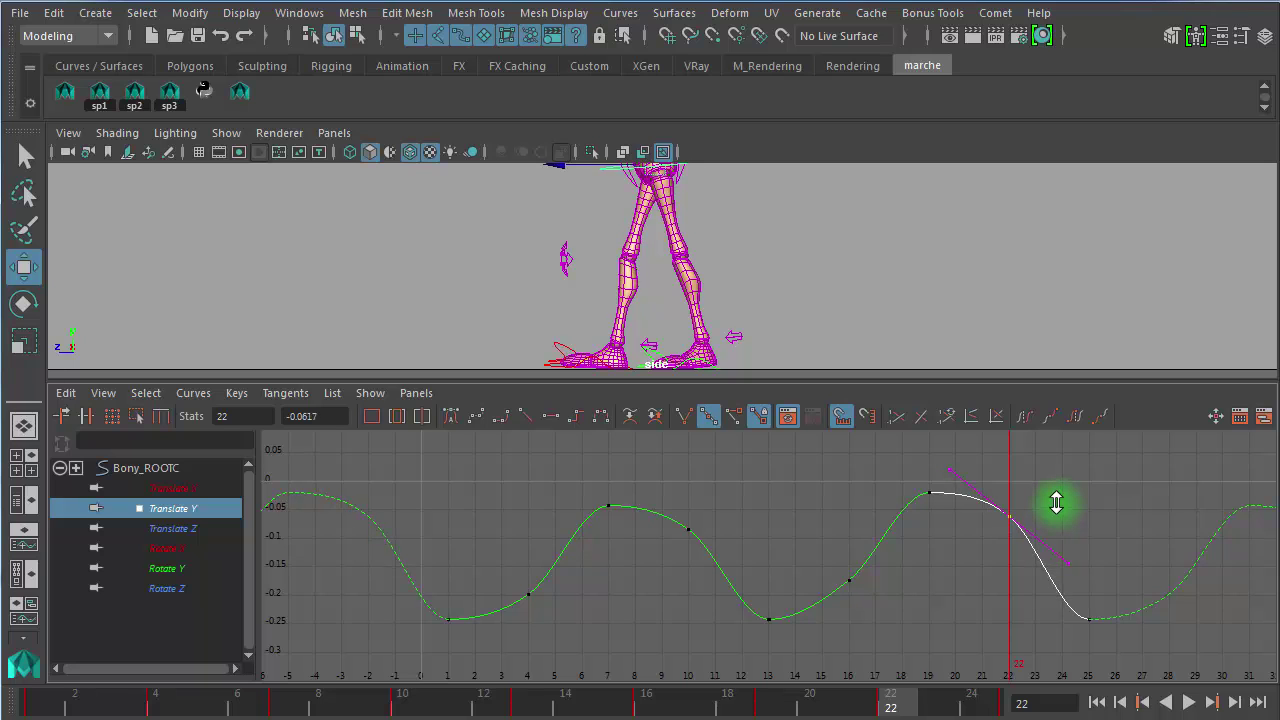
mouse_move(1056, 503)
middle_mouse_down()
mouse_move(1051, 519)
mouse_move(1044, 501)
middle_mouse_up()
right_click_drag(683, 305, 952, 357, "alt")
middle_click_drag(784, 344, 788, 142, "alt")
right_click_drag(748, 231, 1112, 287, "alt")
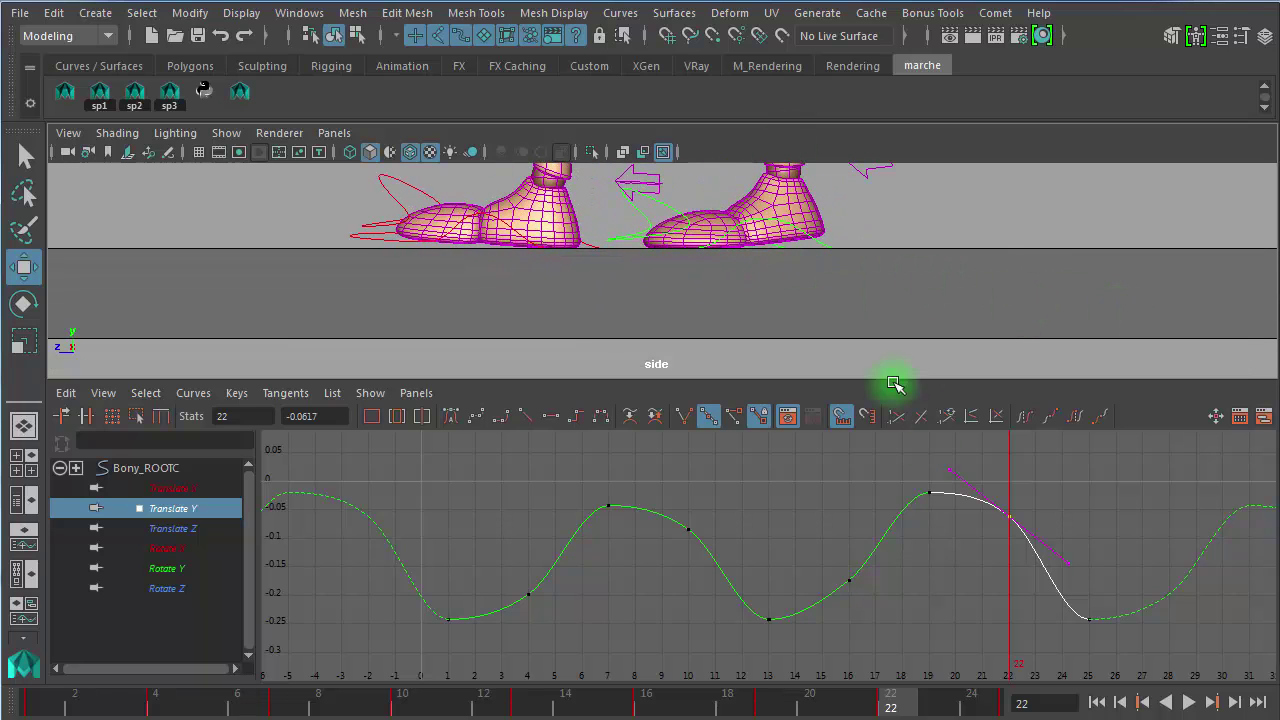
mouse_move(1057, 521)
middle_mouse_down("shift")
mouse_move(1057, 534)
mouse_move(1056, 454)
mouse_move(1043, 543)
mouse_move(1048, 516)
middle_mouse_up("shift")
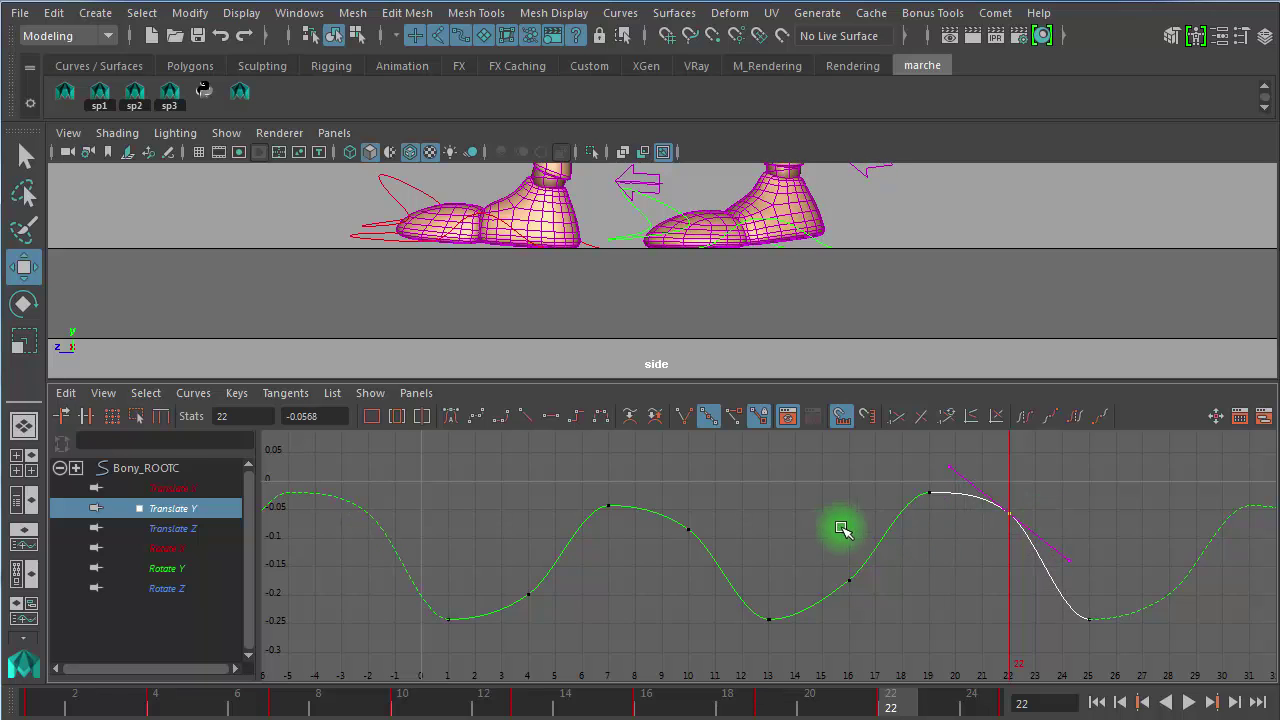
Step: Select the left foot IK control in the side view and pick its Heel Ball attribute in the Channel Box
right_click_drag(874, 243, 708, 250, "alt")
middle_click_drag(710, 262, 658, 410, "alt")
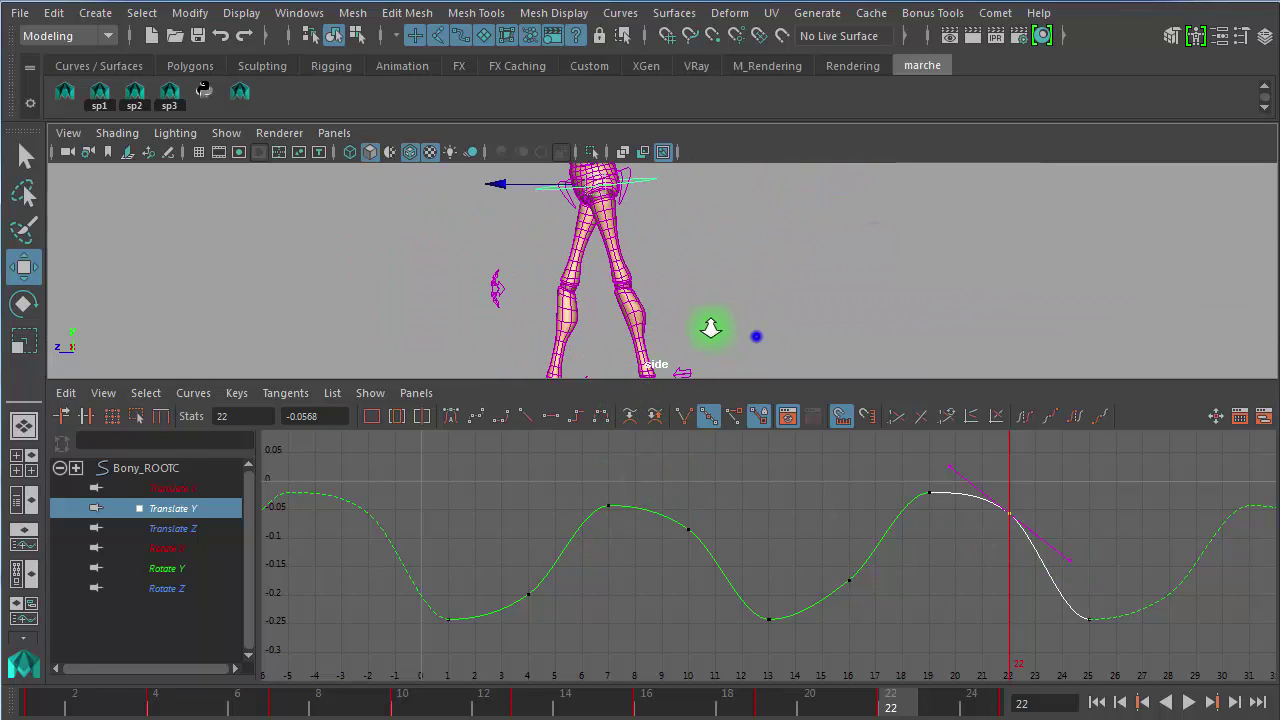
middle_click_drag(710, 328, 688, 243, "alt")
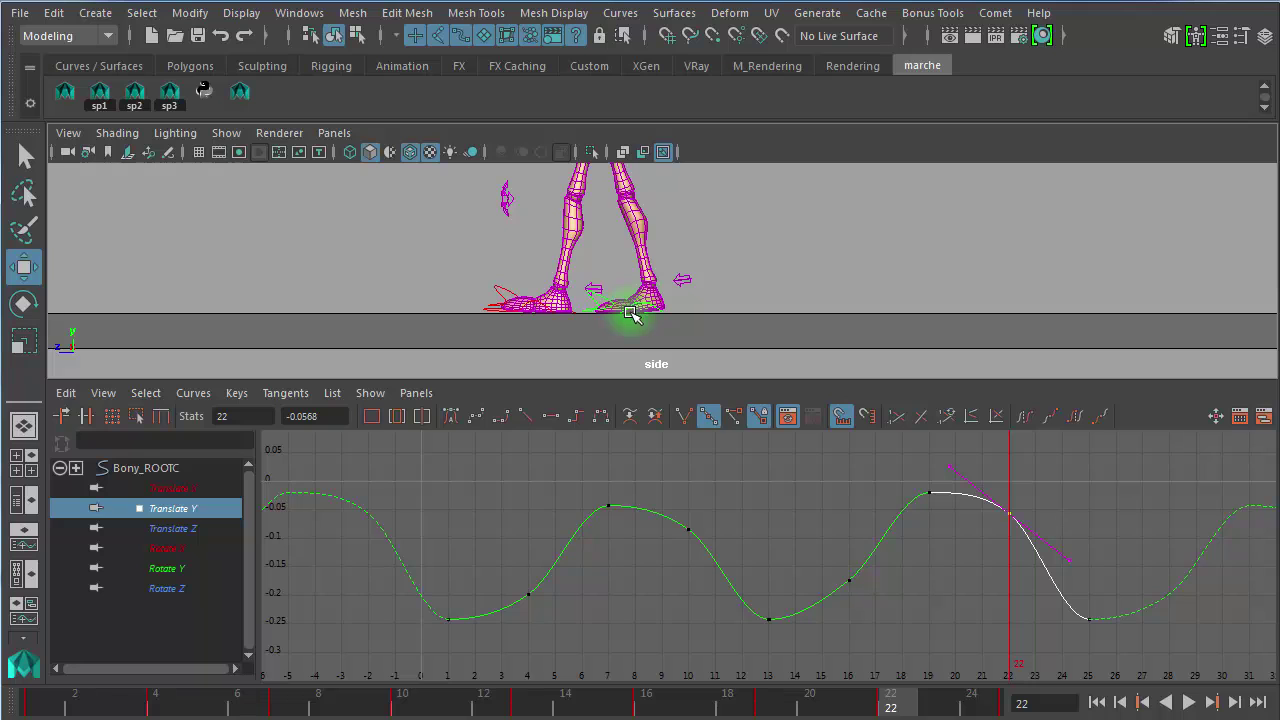
right_click_drag(674, 294, 593, 323, "alt")
middle_click_drag(822, 314, 858, 240, "alt")
left_click(662, 270)
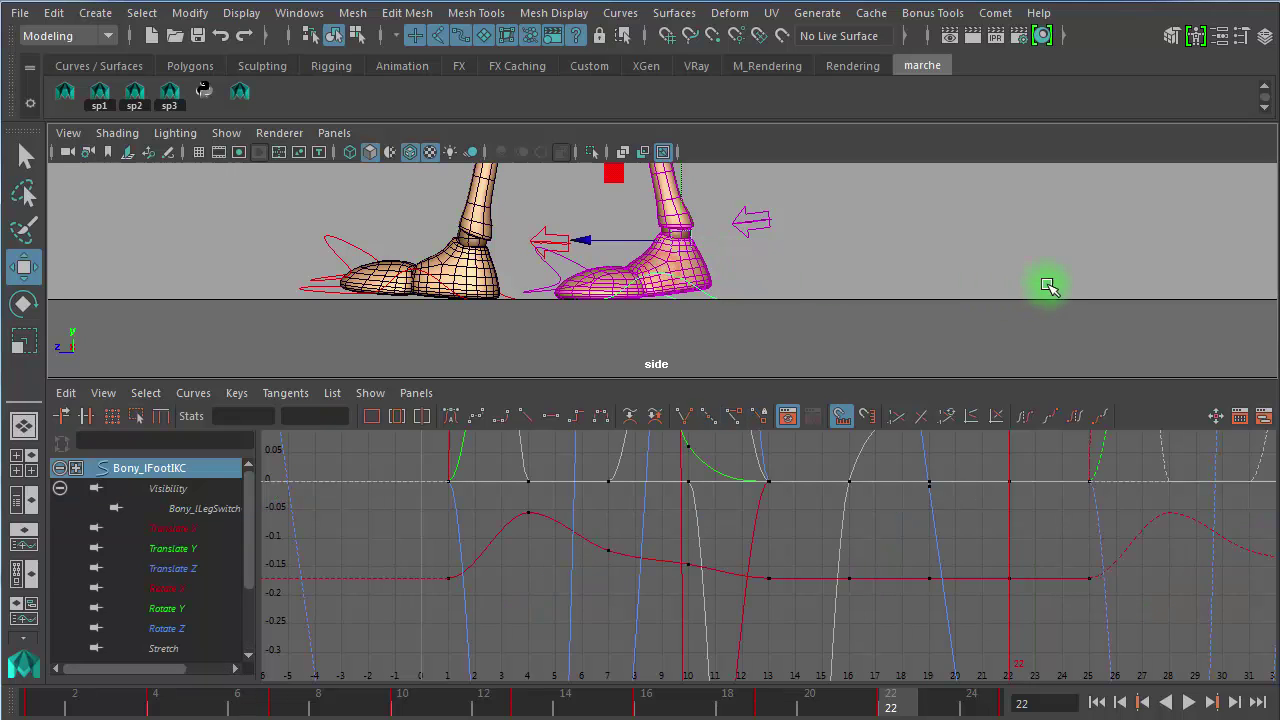
left_click(1266, 38)
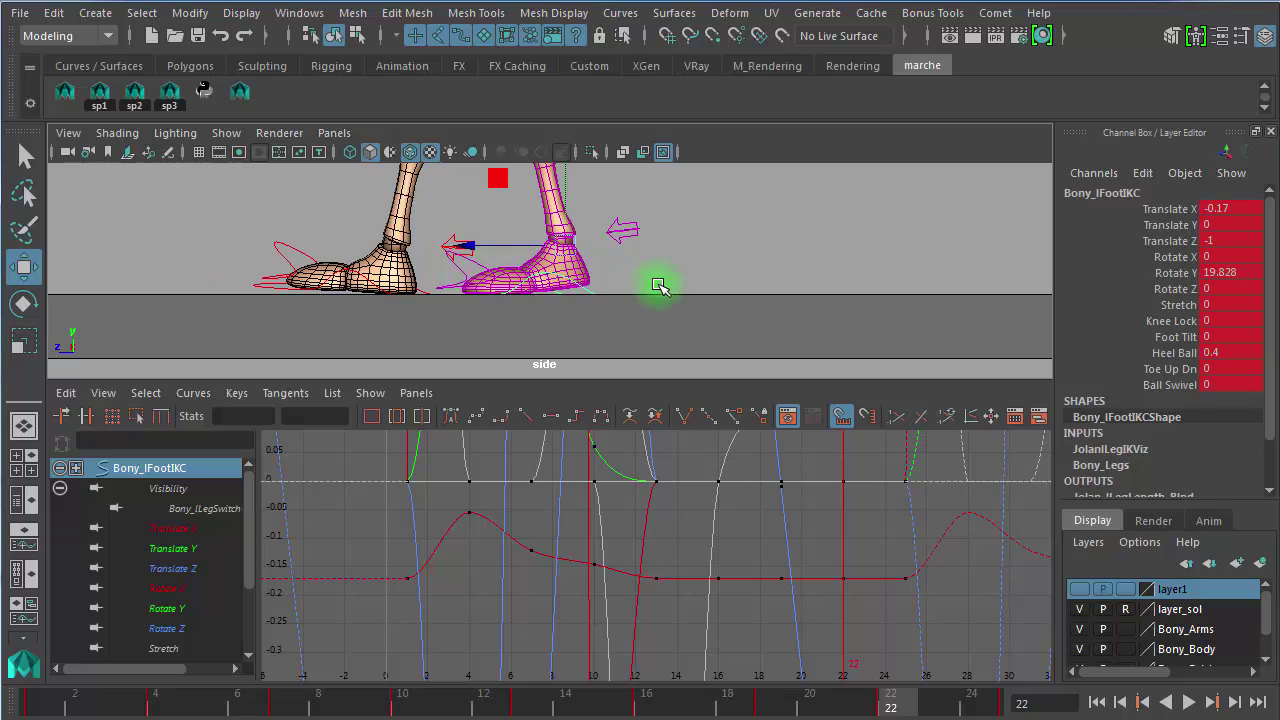
left_click(1176, 353)
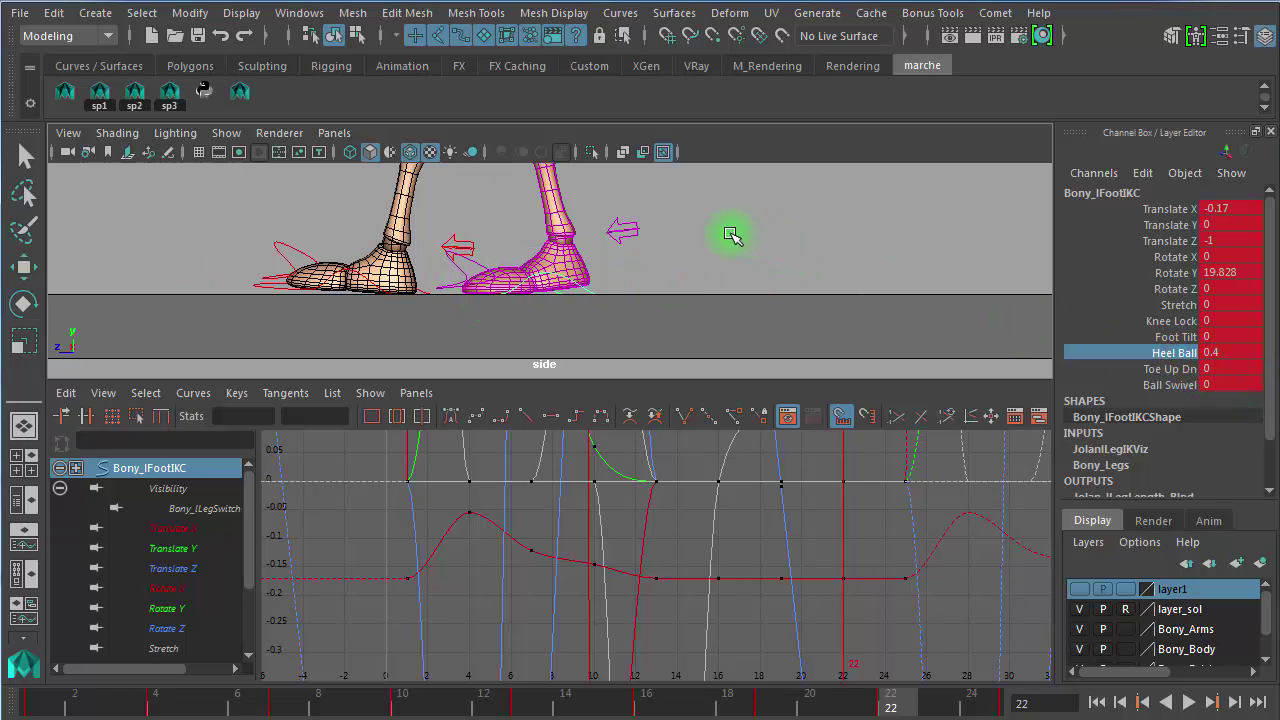
Step: Try raising the left foot's Heel Ball to about 1.5 at frame 22 without keying it
middle_click_drag(731, 235, 640, 266)
middle_click_drag(507, 289, 752, 334)
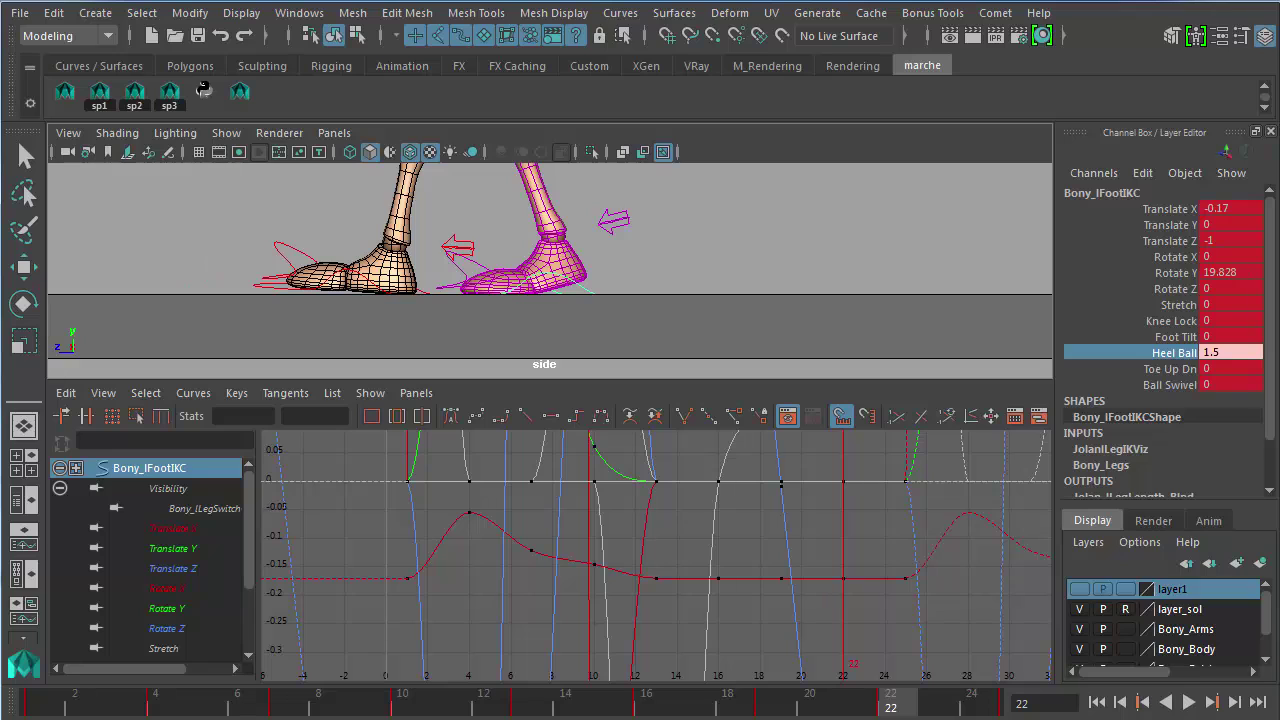
key("alt+v")
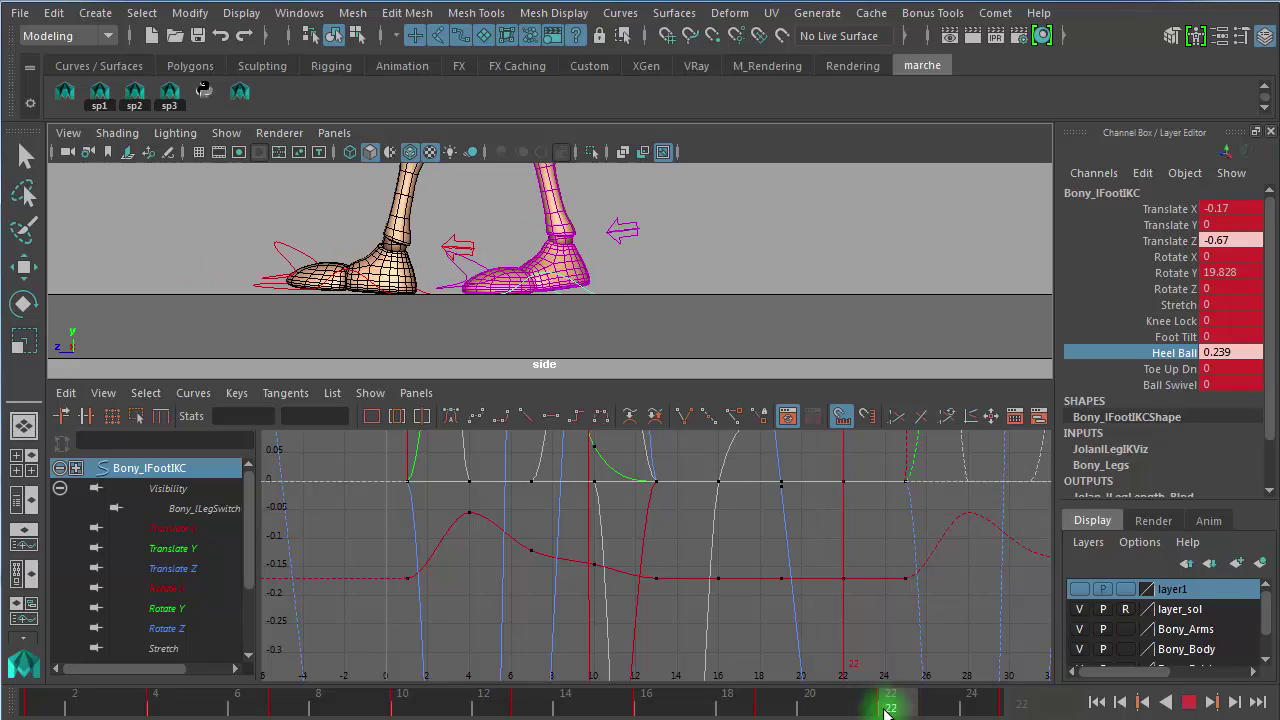
left_click(885, 706)
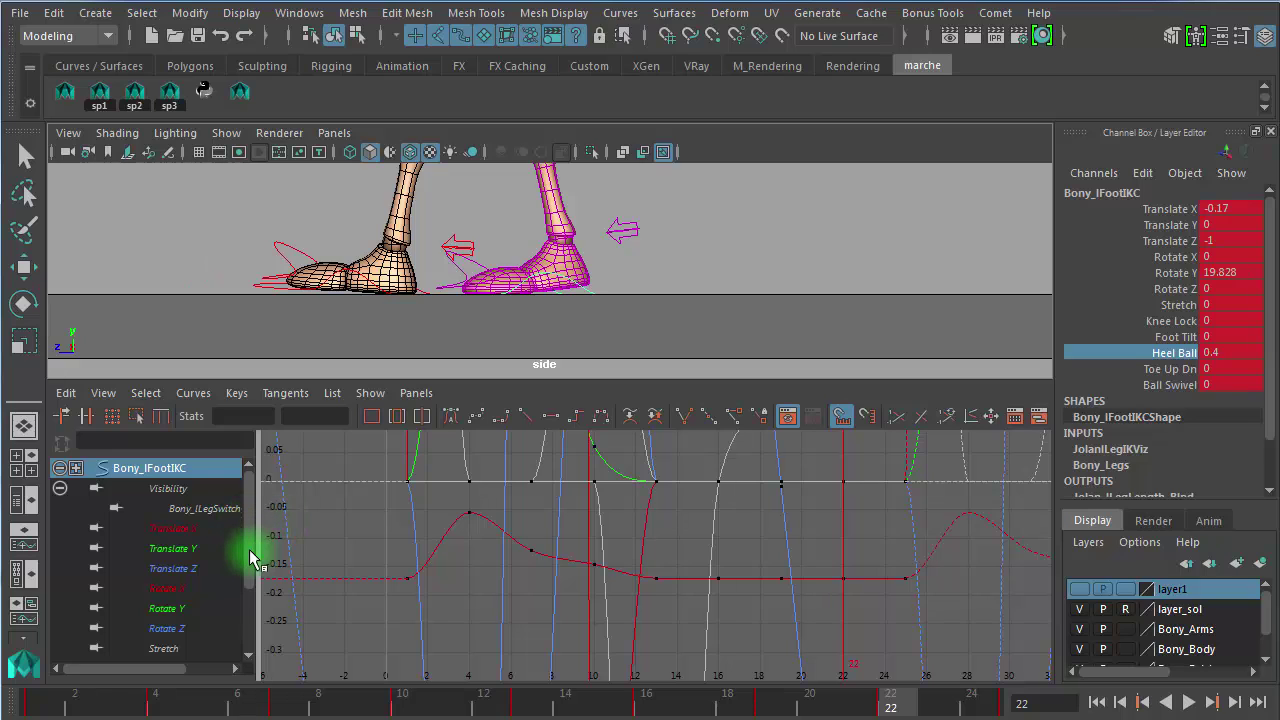
Step: Isolate the left foot control's Heel Ball curve in the Graph Editor and frame it
left_click_drag(249, 552, 240, 634)
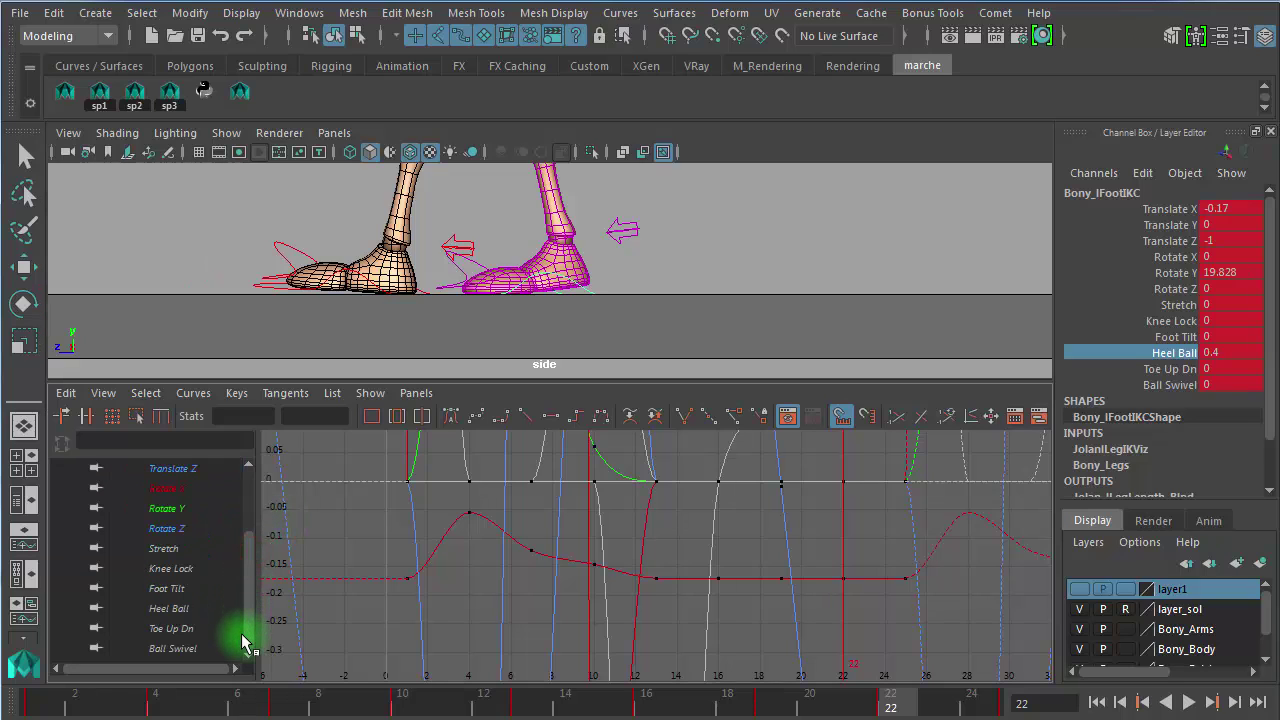
left_click(182, 608)
key("f")
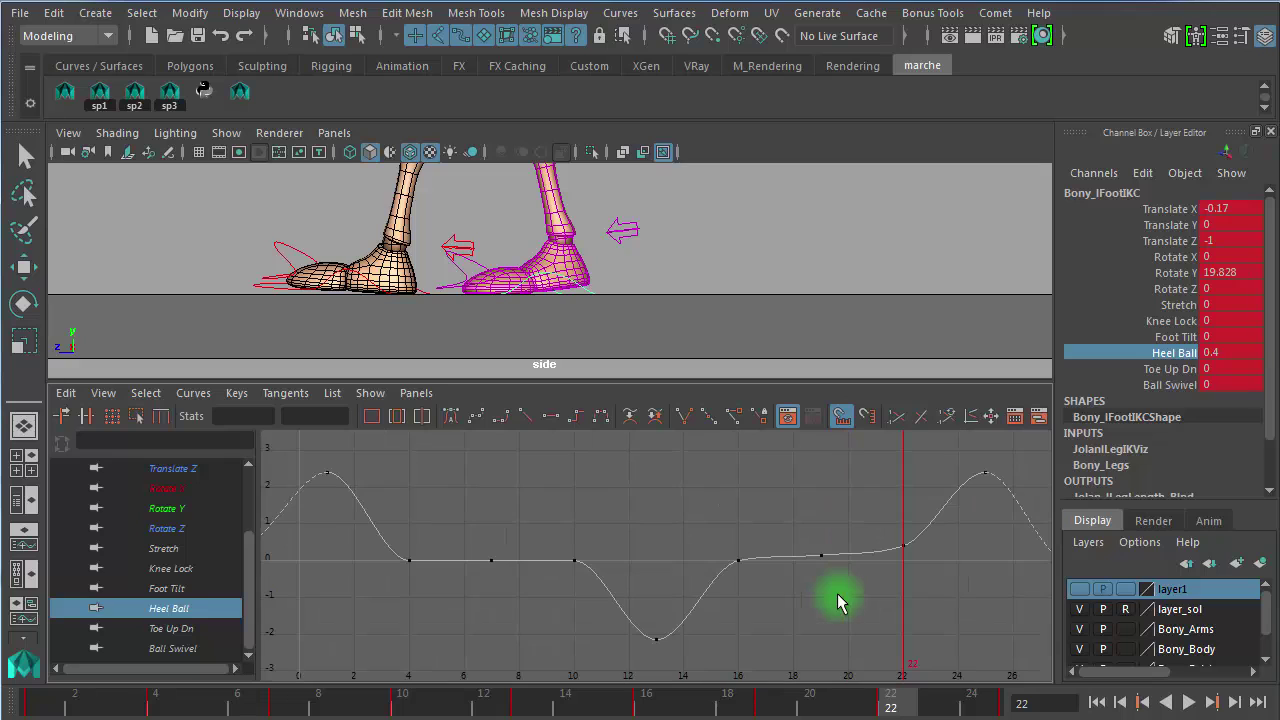
Step: Raise the left foot's Heel Ball key at frame 22 to about 0.998 for a smoother heel lift
right_click_drag(723, 277, 596, 267, "alt")
middle_click_drag(596, 267, 591, 327, "alt")
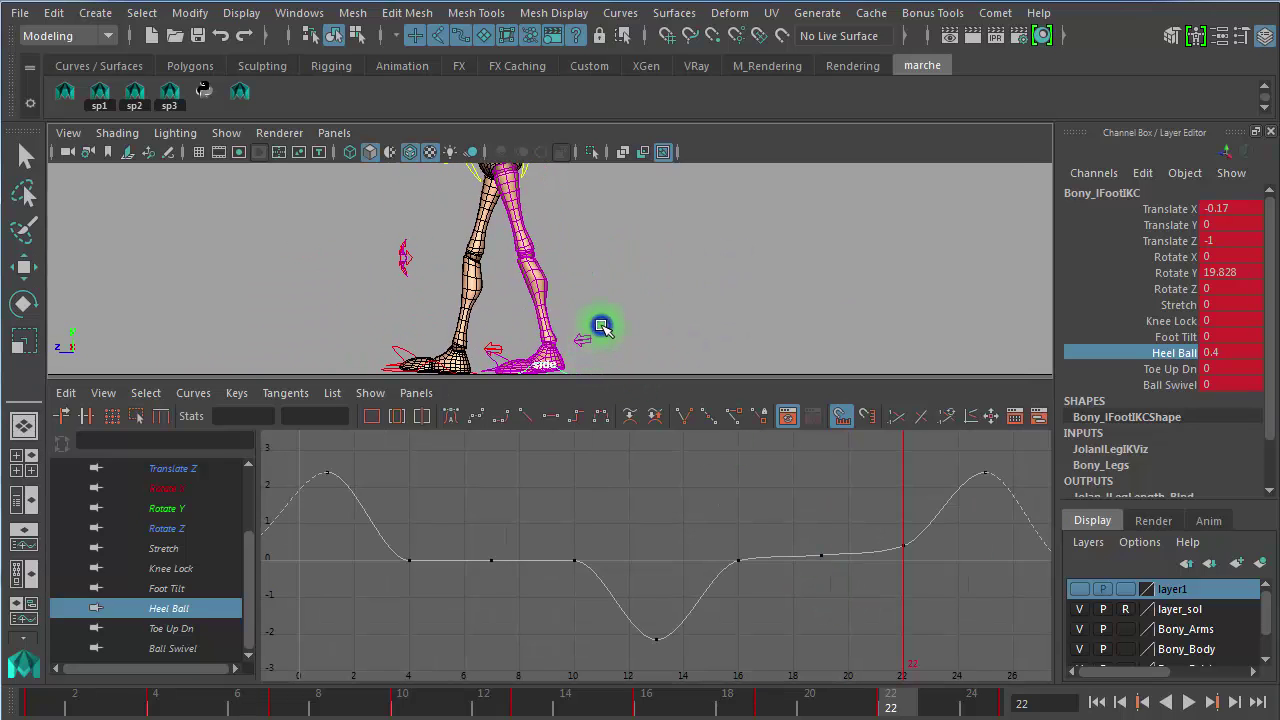
right_click_drag(601, 327, 631, 322, "alt")
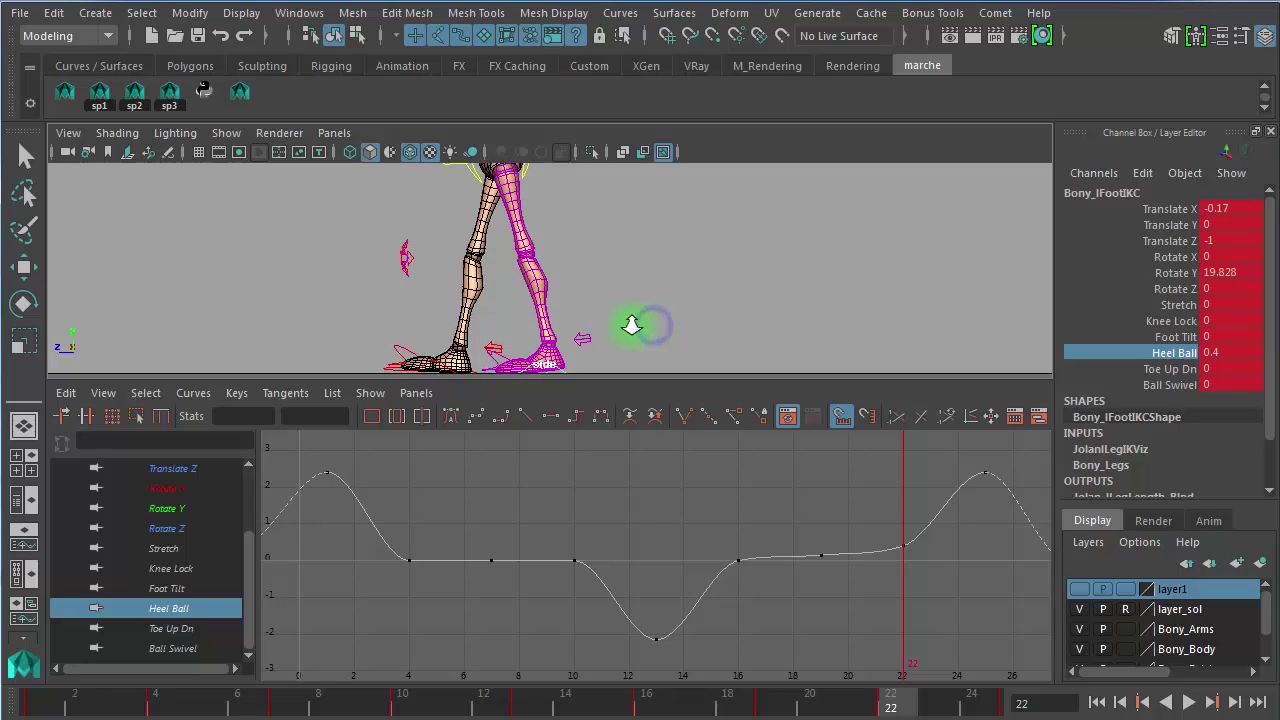
left_click_drag(873, 533, 962, 597)
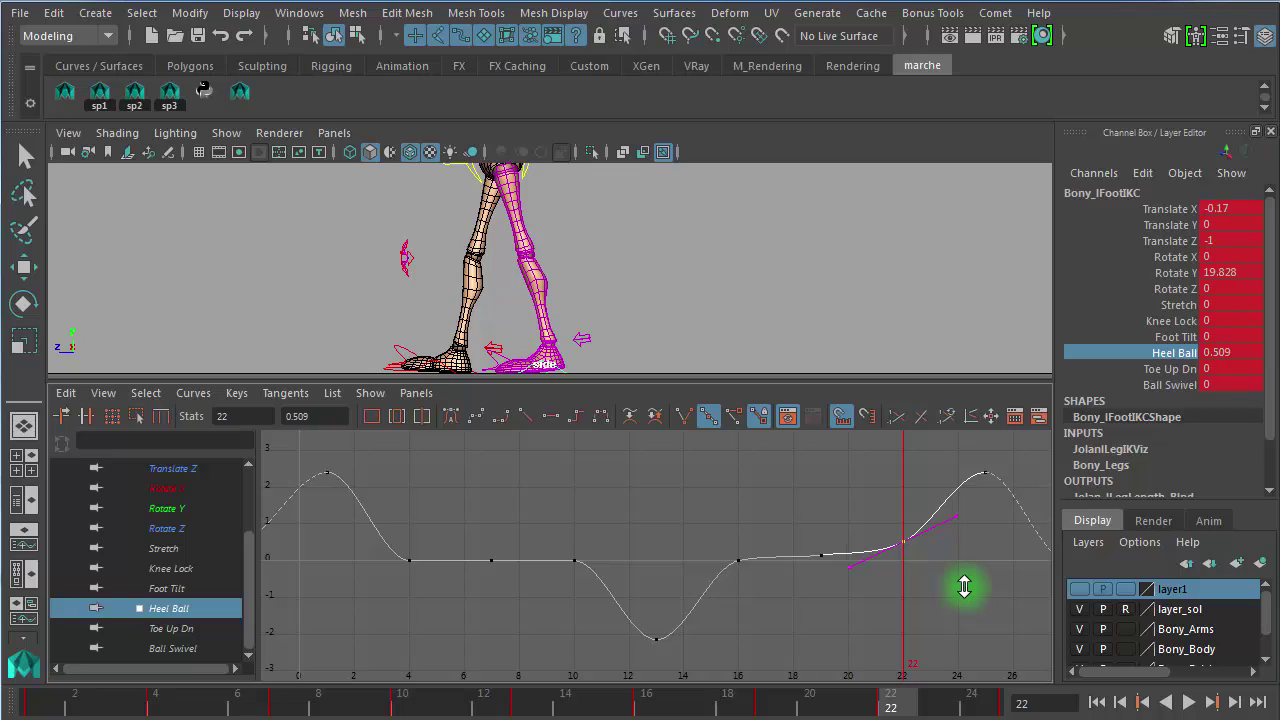
mouse_move(965, 586)
middle_mouse_down()
mouse_move(968, 554)
mouse_move(963, 570)
middle_mouse_up()
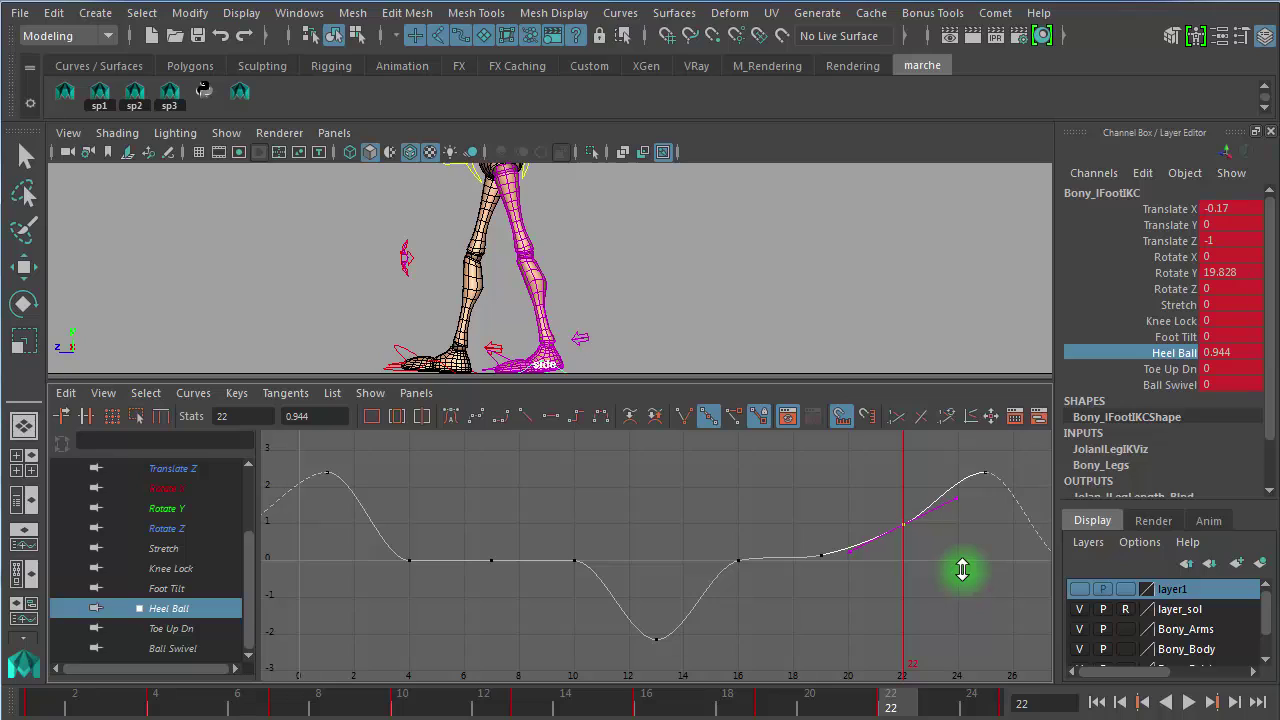
middle_click_drag(962, 570, 962, 568)
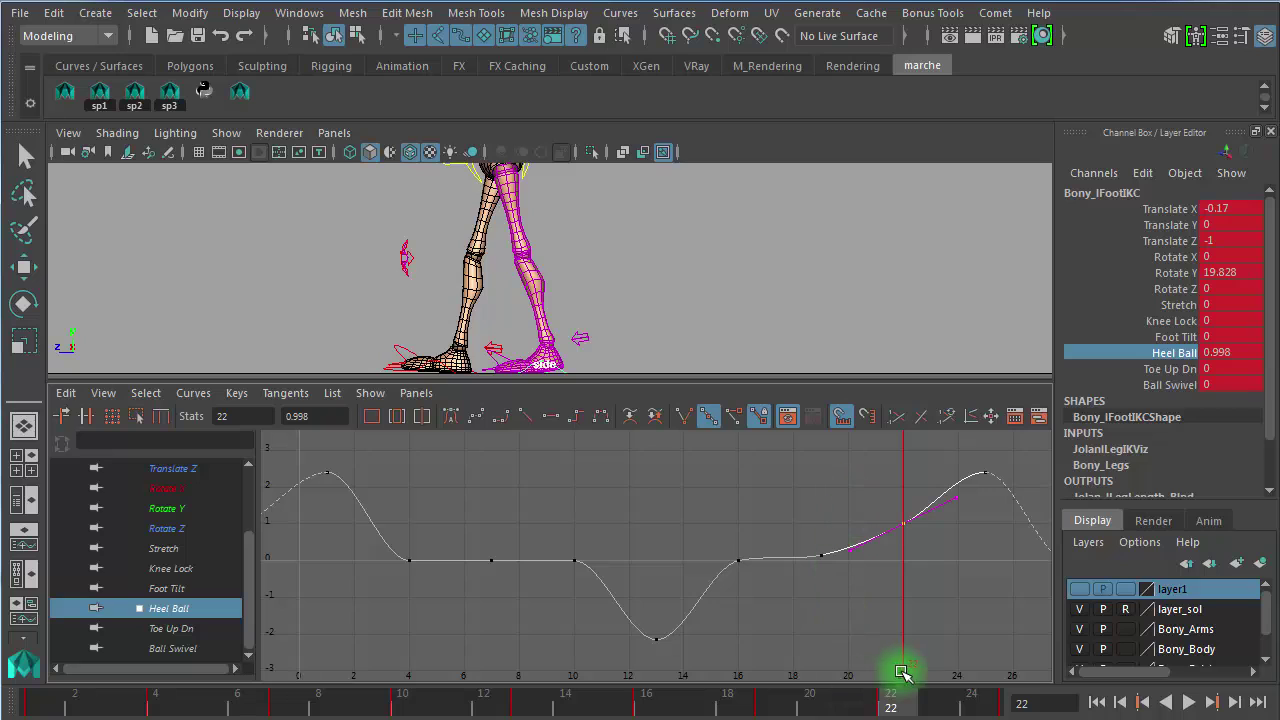
Step: Fine-tune the left foot's Heel Ball key at frame 22 to about 0.983 and check the foot up close
left_click(957, 554)
left_click_drag(888, 508, 915, 565)
right_click_drag(928, 564, 948, 565, "alt")
middle_click_drag(909, 564, 300, 600, "alt")
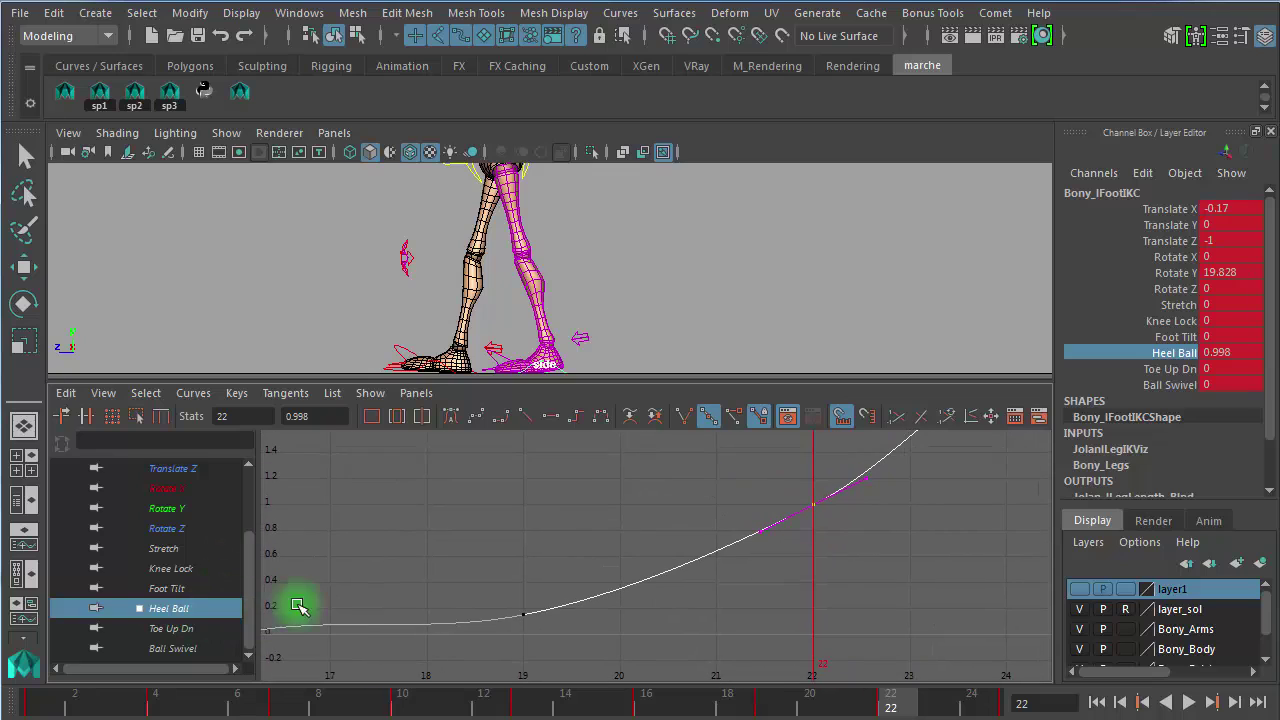
left_click(903, 578)
left_click_drag(786, 487, 882, 558)
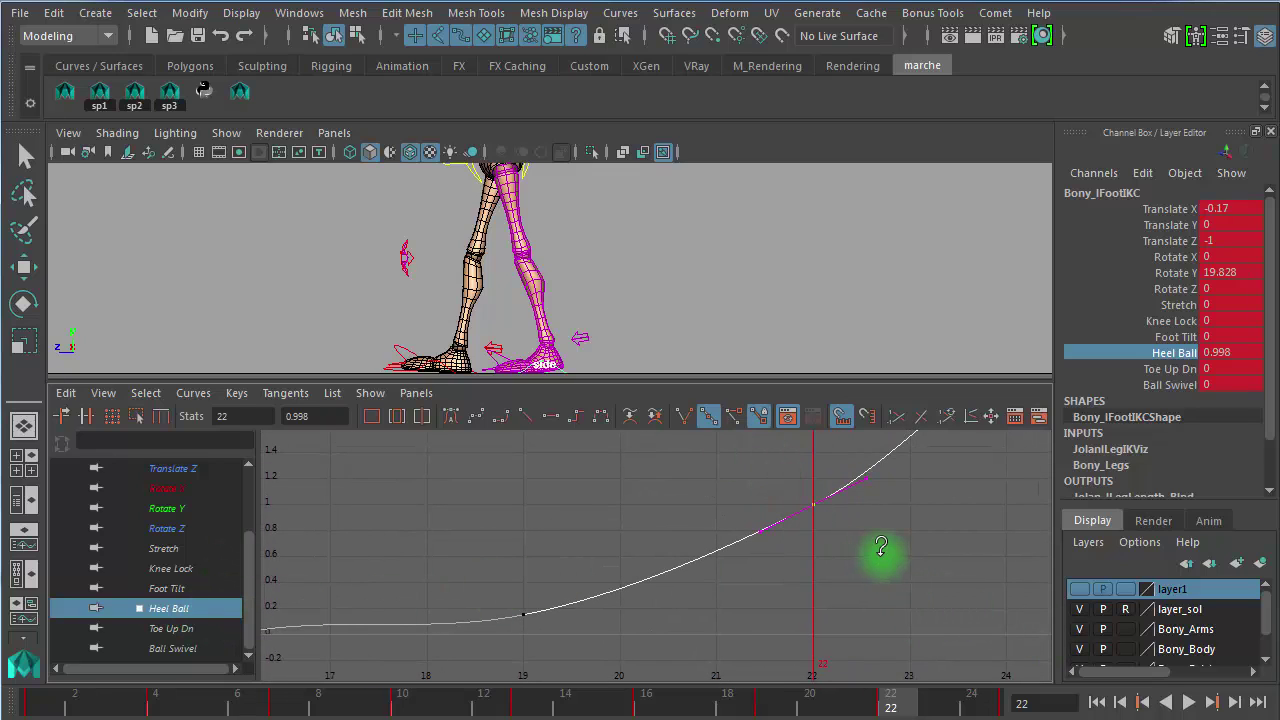
middle_click_drag(881, 547, 879, 556, "shift")
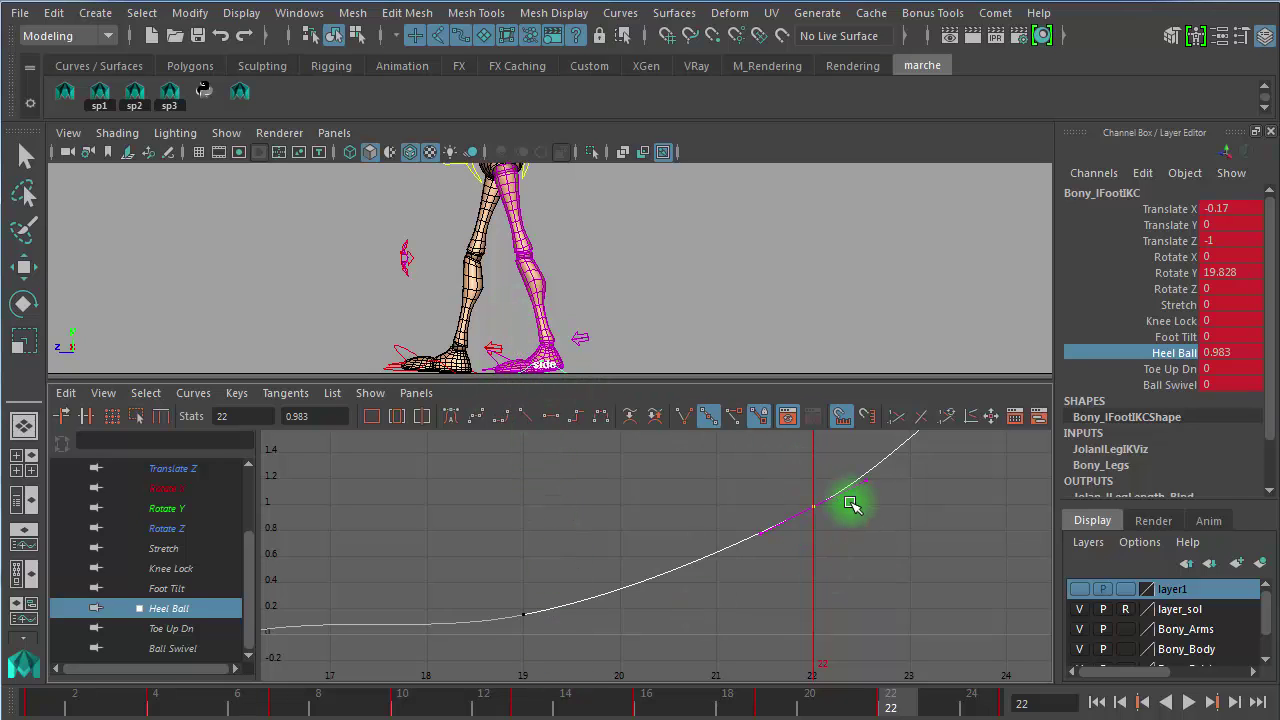
right_click_drag(562, 288, 756, 266, "alt")
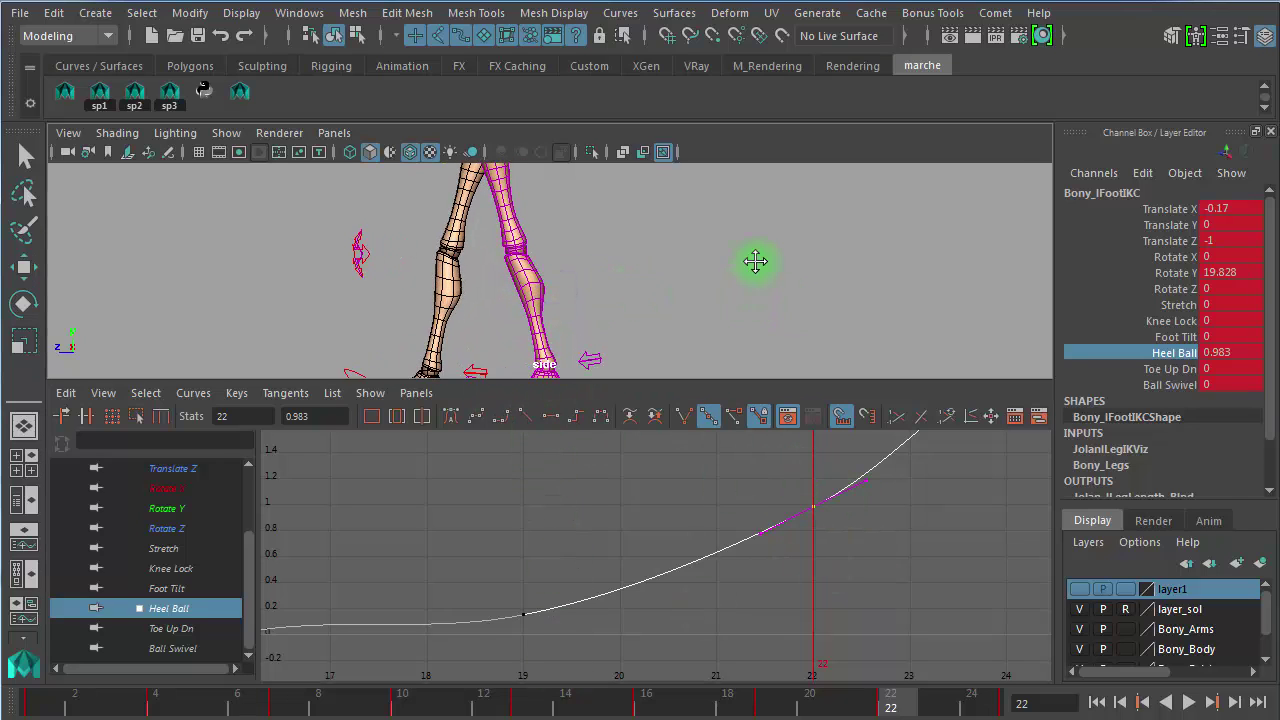
middle_click_drag(757, 261, 811, 149, "alt")
right_click_drag(614, 226, 851, 283, "alt")
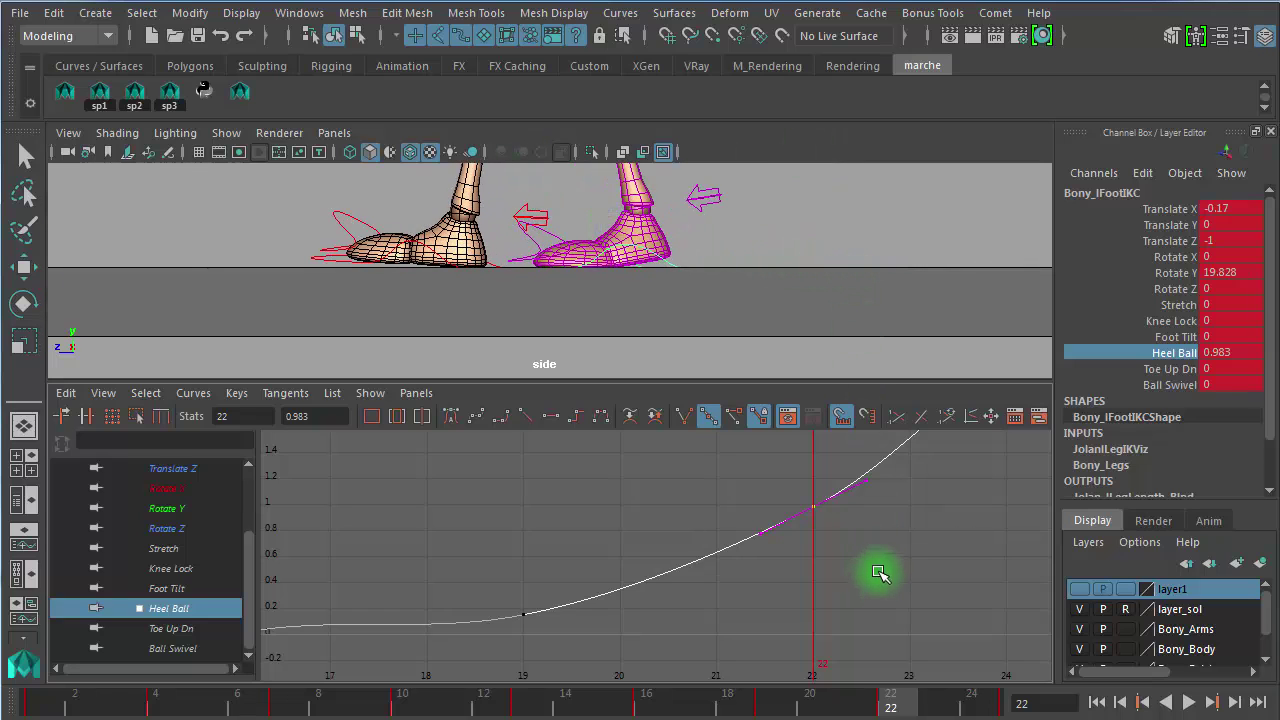
middle_click_drag(881, 566, 886, 537)
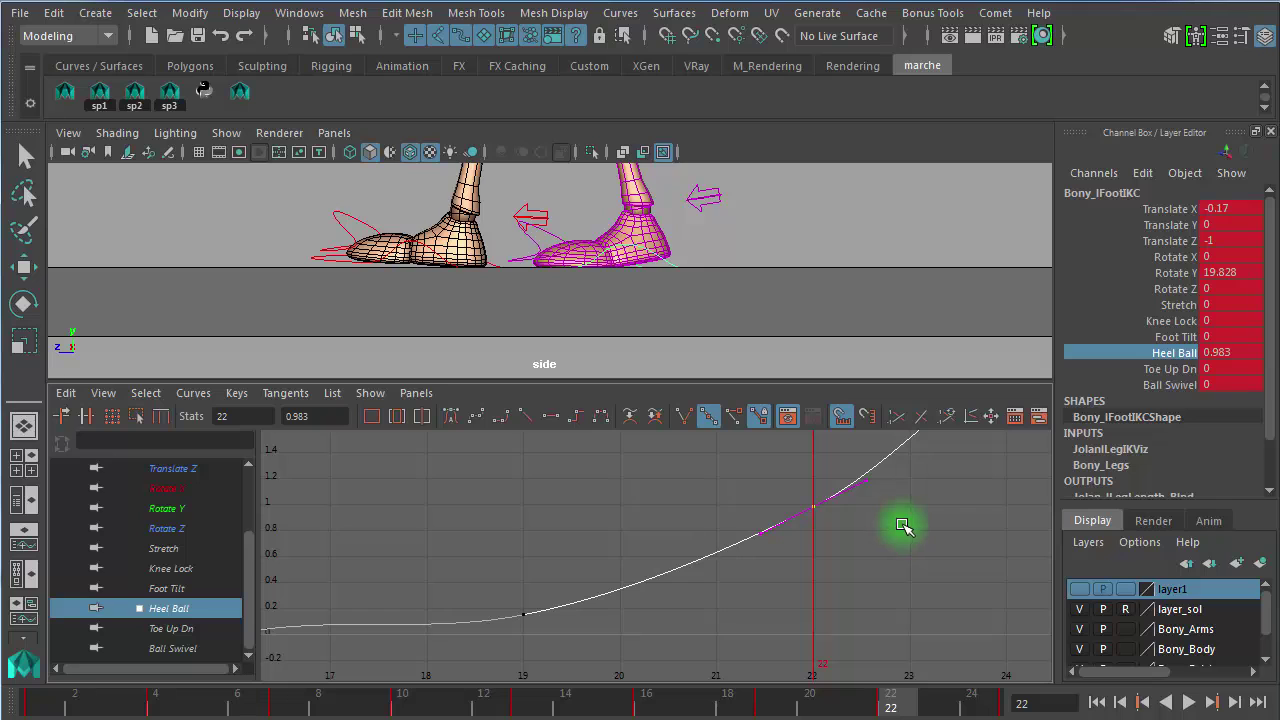
right_click_drag(905, 571, 665, 535, "alt")
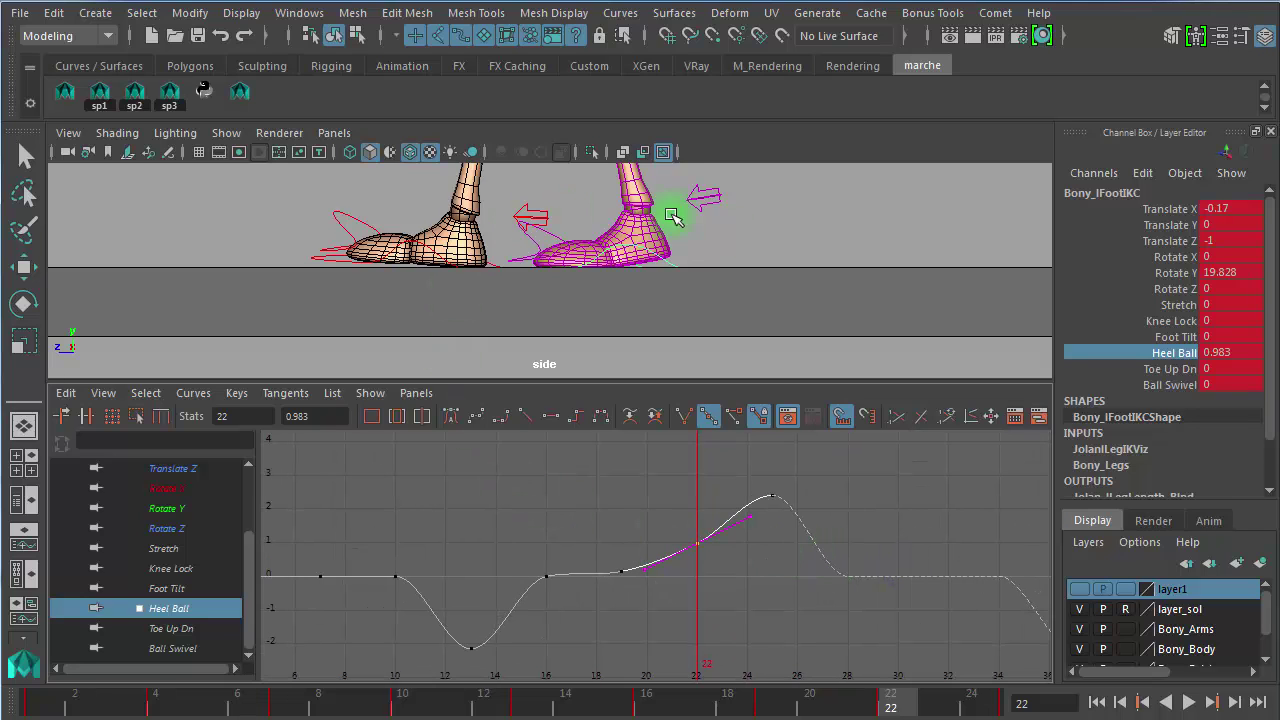
Step: Enlarge the side view to inspect the character's full-body pose at frame 22 and select the root control
left_click(757, 243)
key("space")
right_click_drag(758, 283, 518, 301, "alt")
middle_click_drag(518, 301, 522, 403, "alt")
right_click_drag(524, 406, 762, 448, "alt")
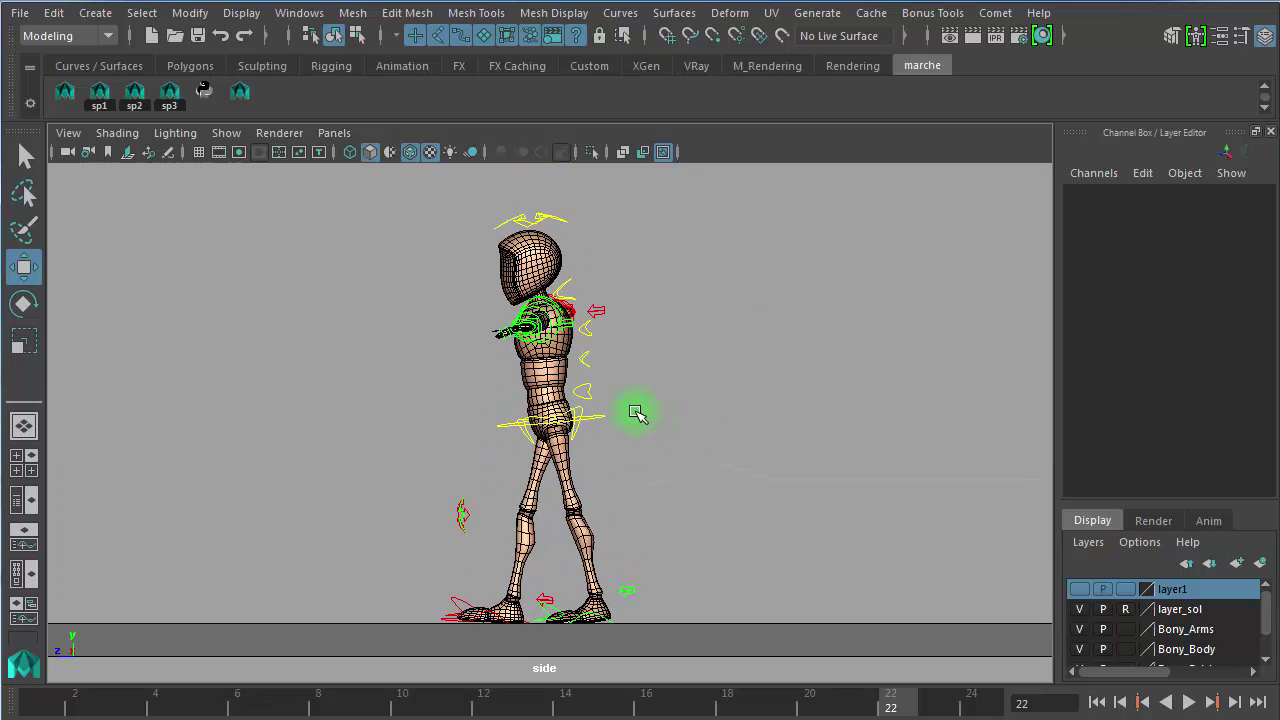
left_click(598, 435)
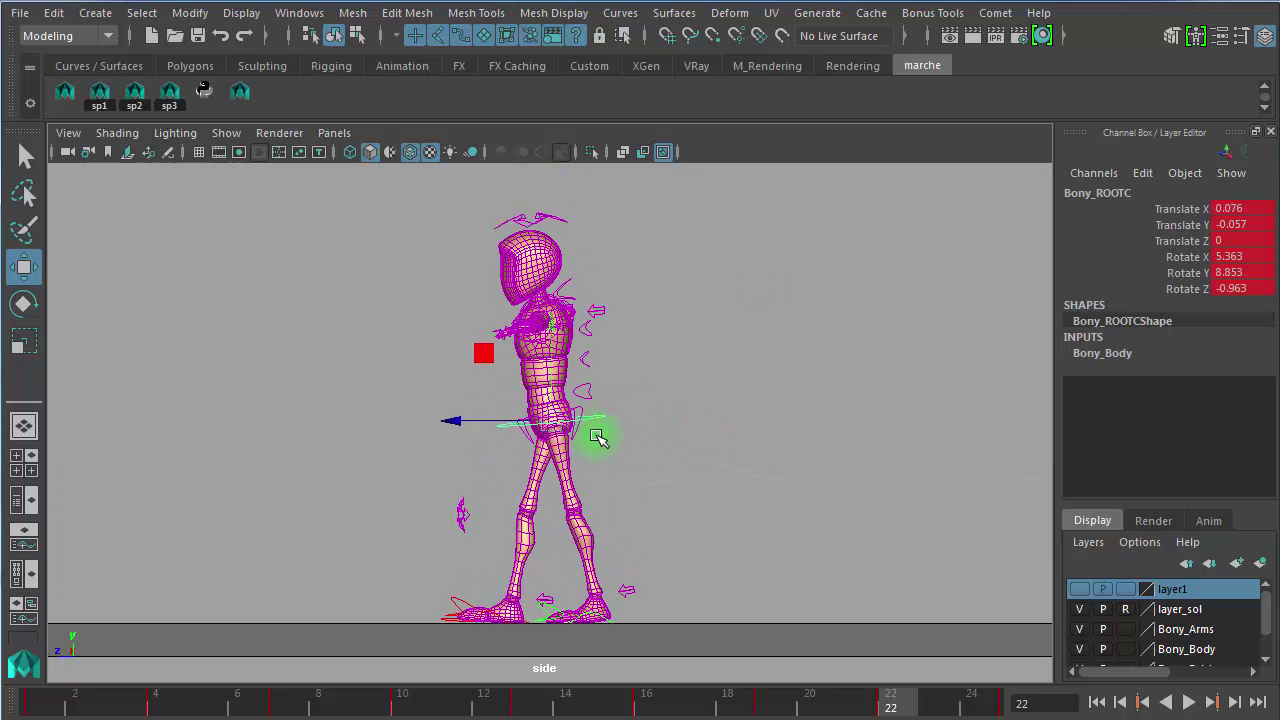
Step: Restore the perspective and Graph Editor layout and review the root control's Translate X curve before isolating its Translate Y curve
left_click(24, 546)
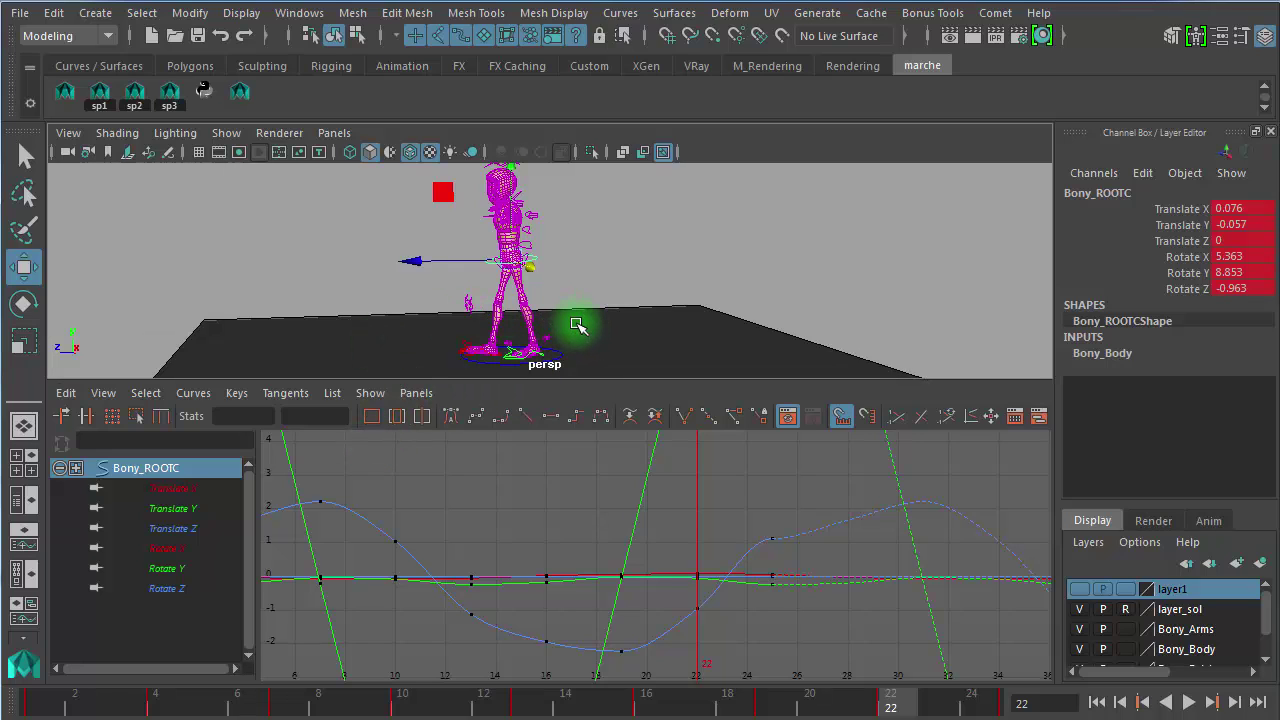
left_click(196, 488)
key("f")
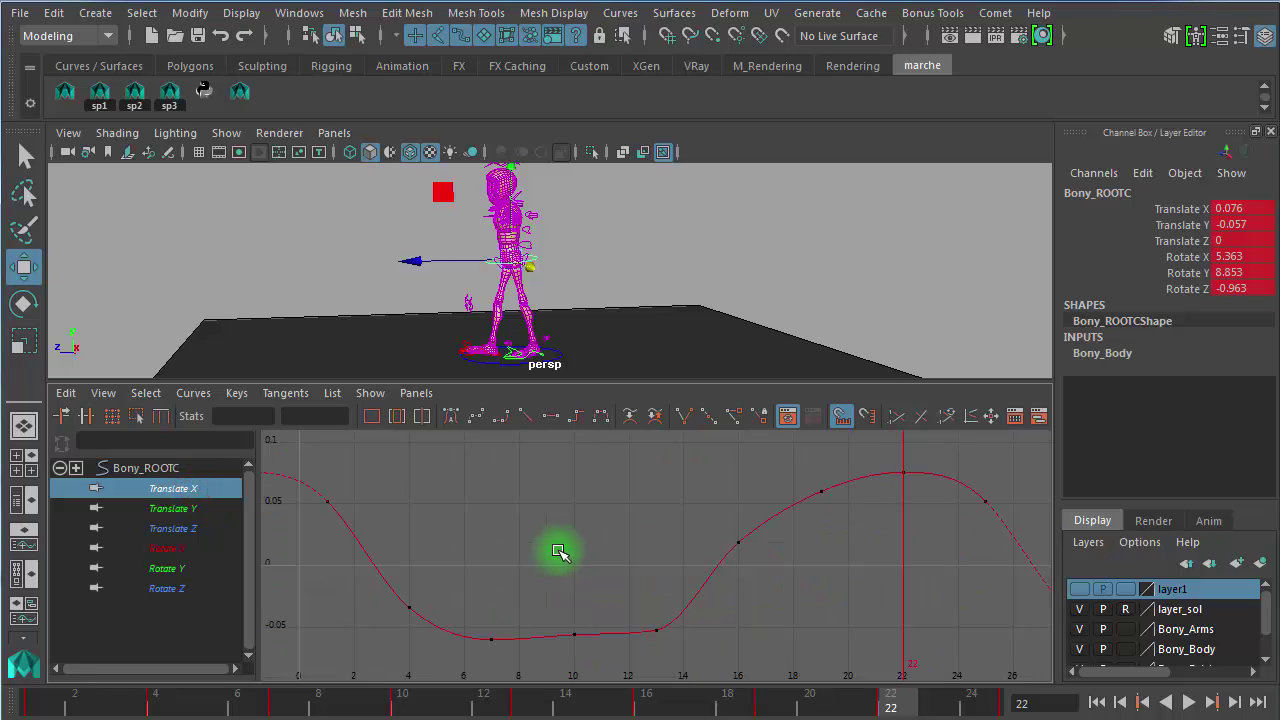
left_click(198, 508)
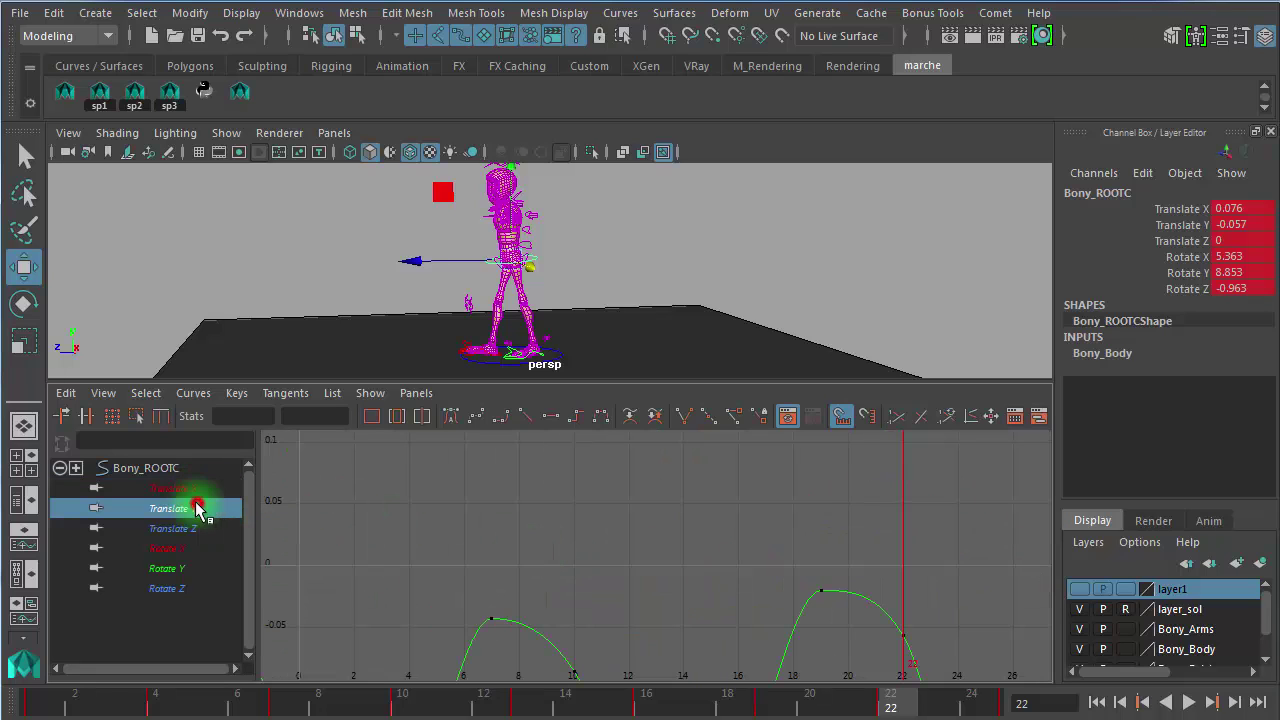
Step: Examine the root control's full Translate Y curve and flat Translate Z curve, and isolate its Rotate X channel
key("f")
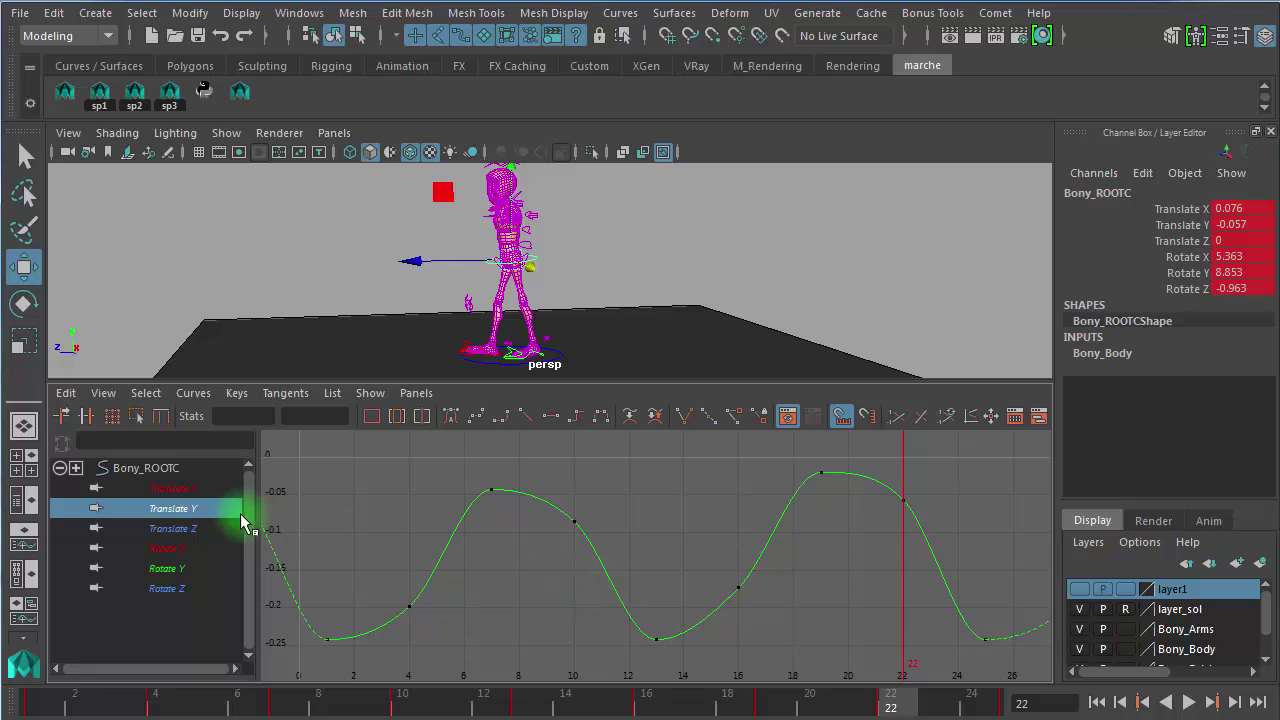
left_click(180, 528)
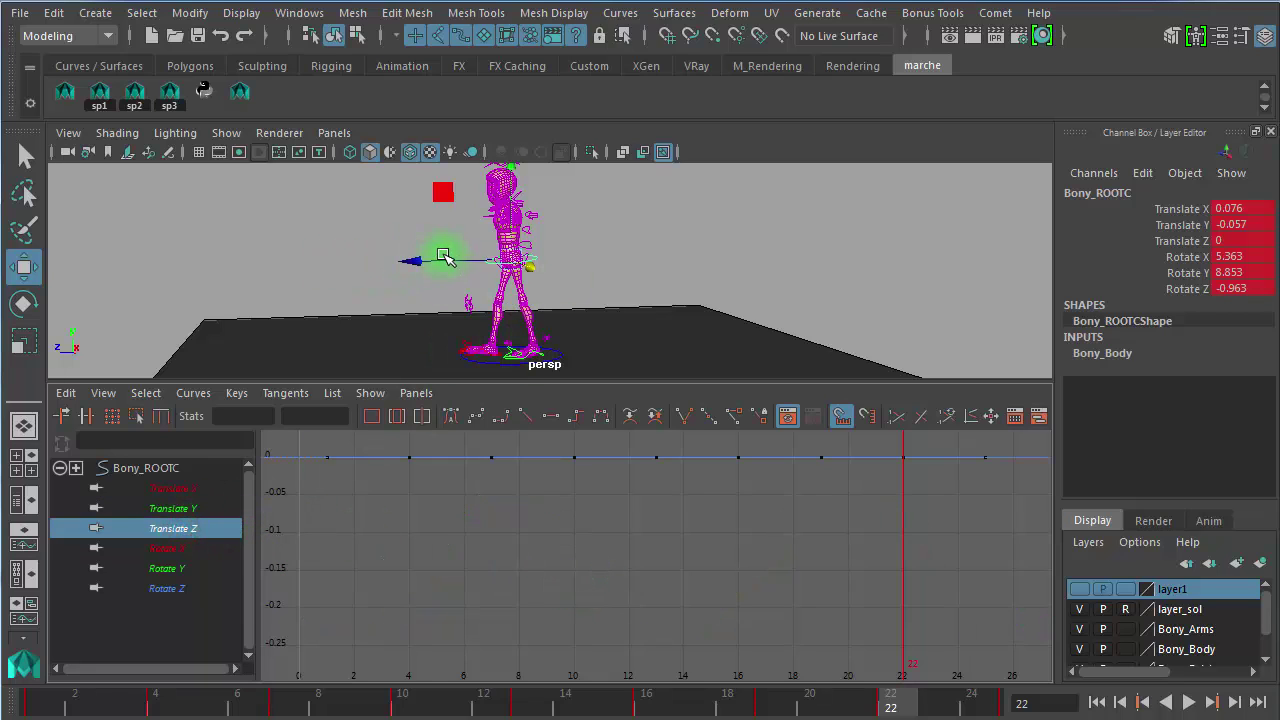
left_click_drag(404, 256, 336, 294)
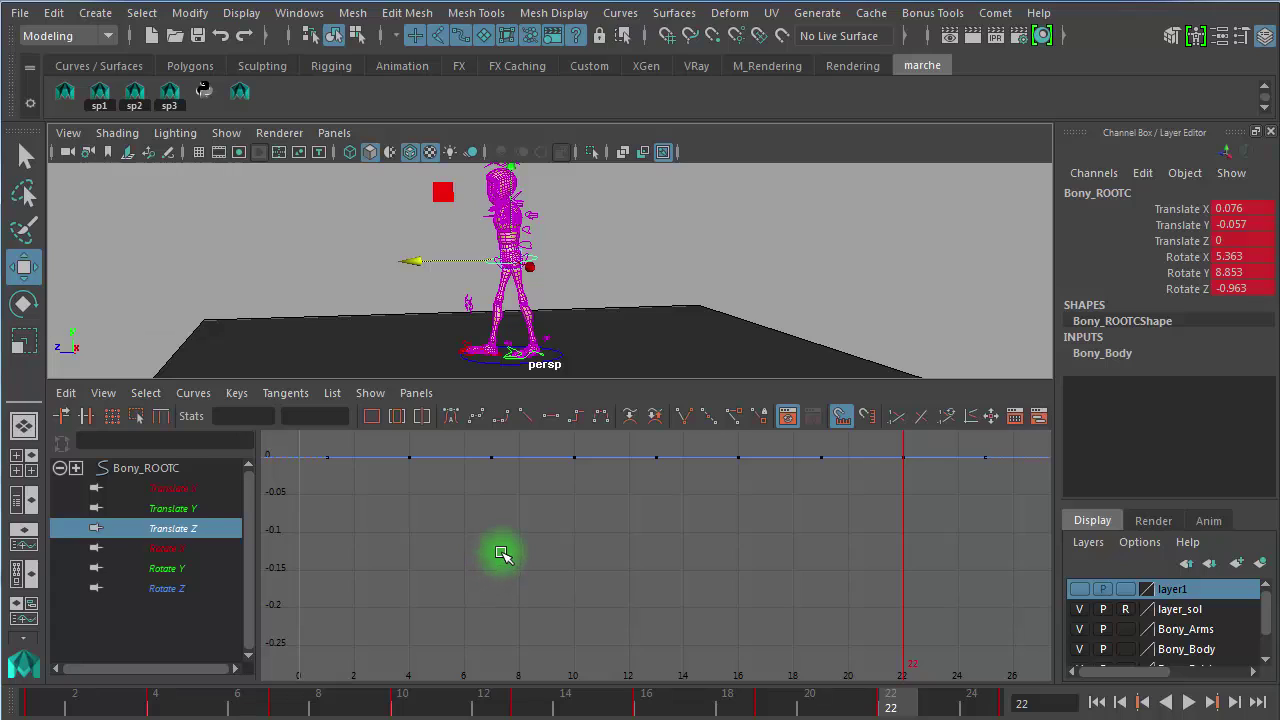
key("f")
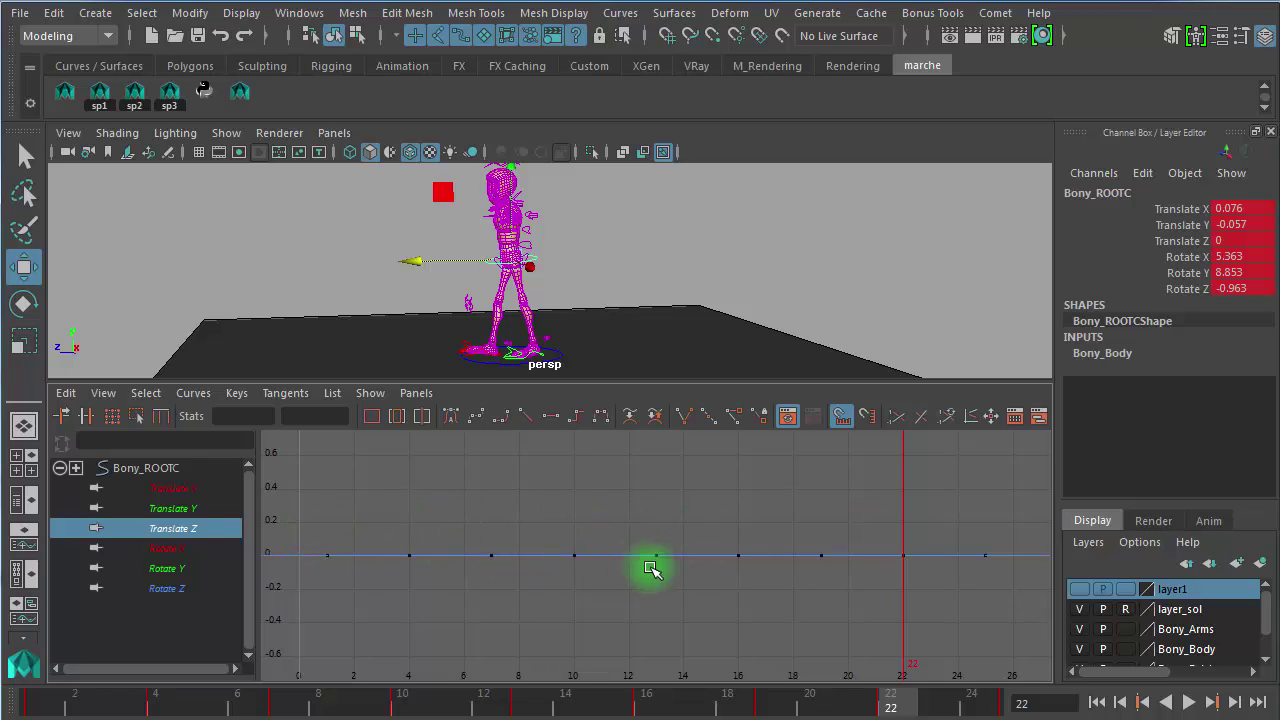
left_click_drag(370, 535, 437, 608)
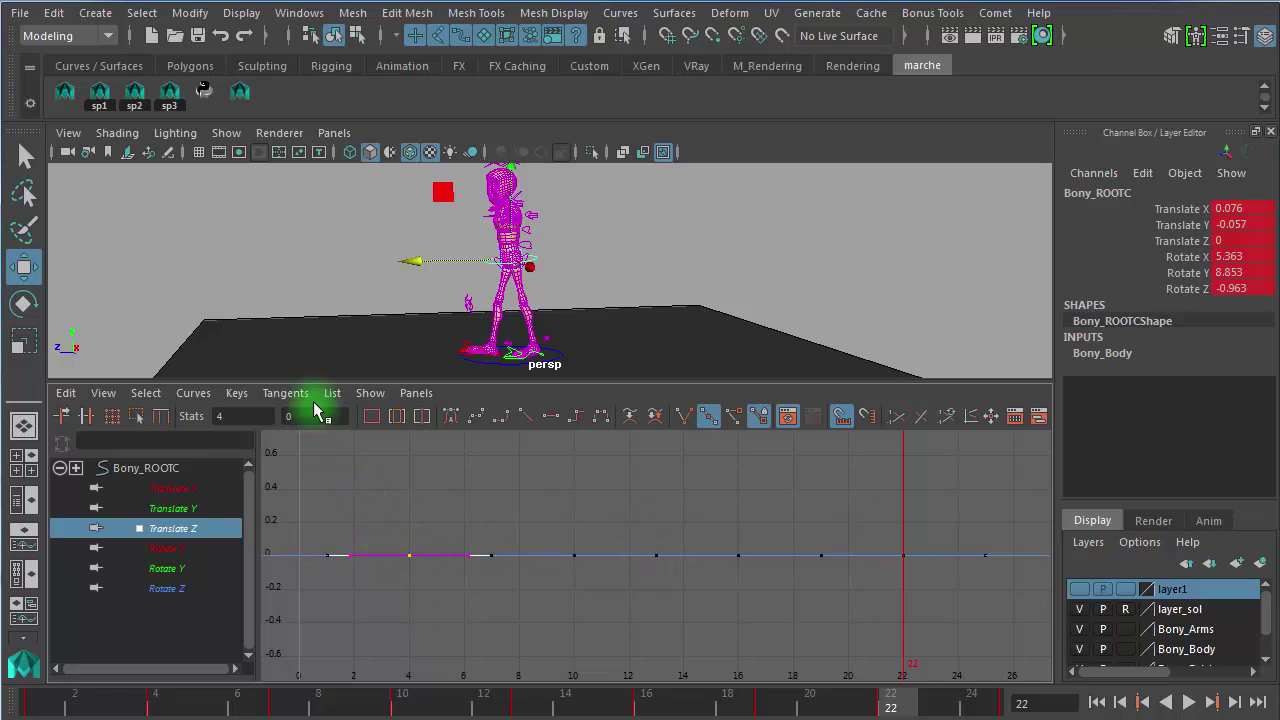
left_click(180, 548)
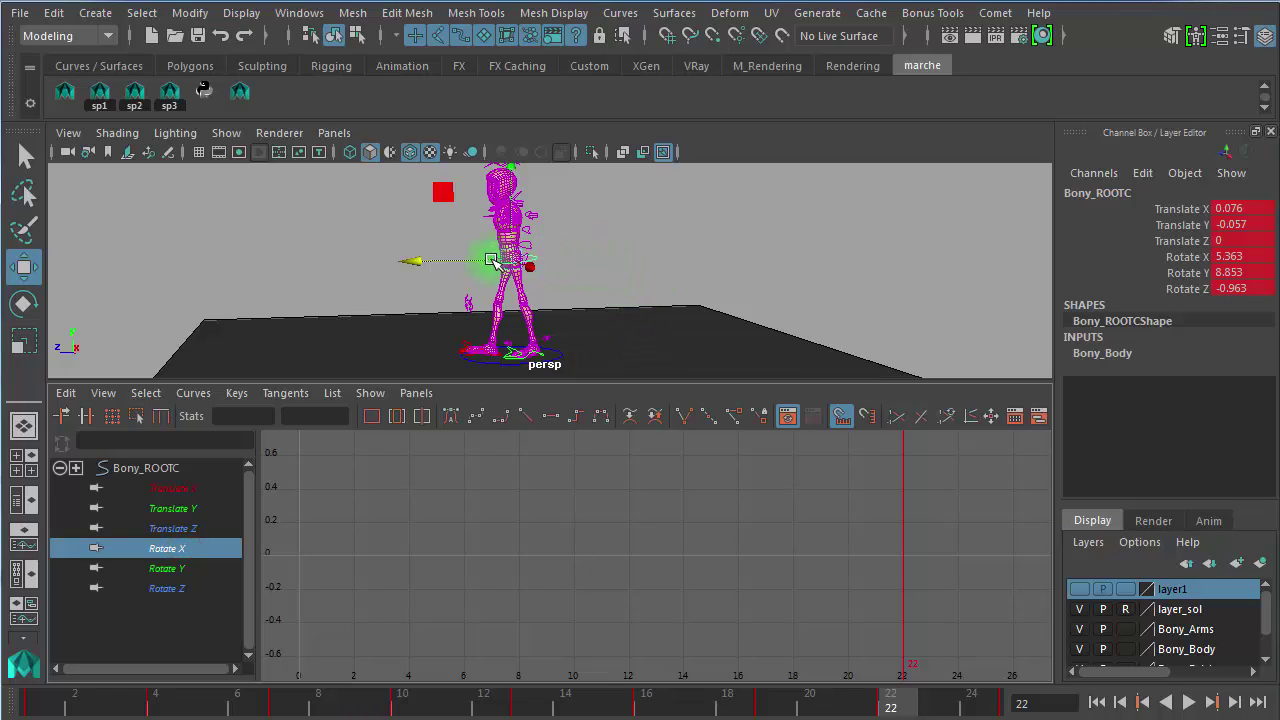
Step: Try rotating the root control about X to about -16.22 at frame 22, and drop the change by moving to frame 10
key("r")
key("t")
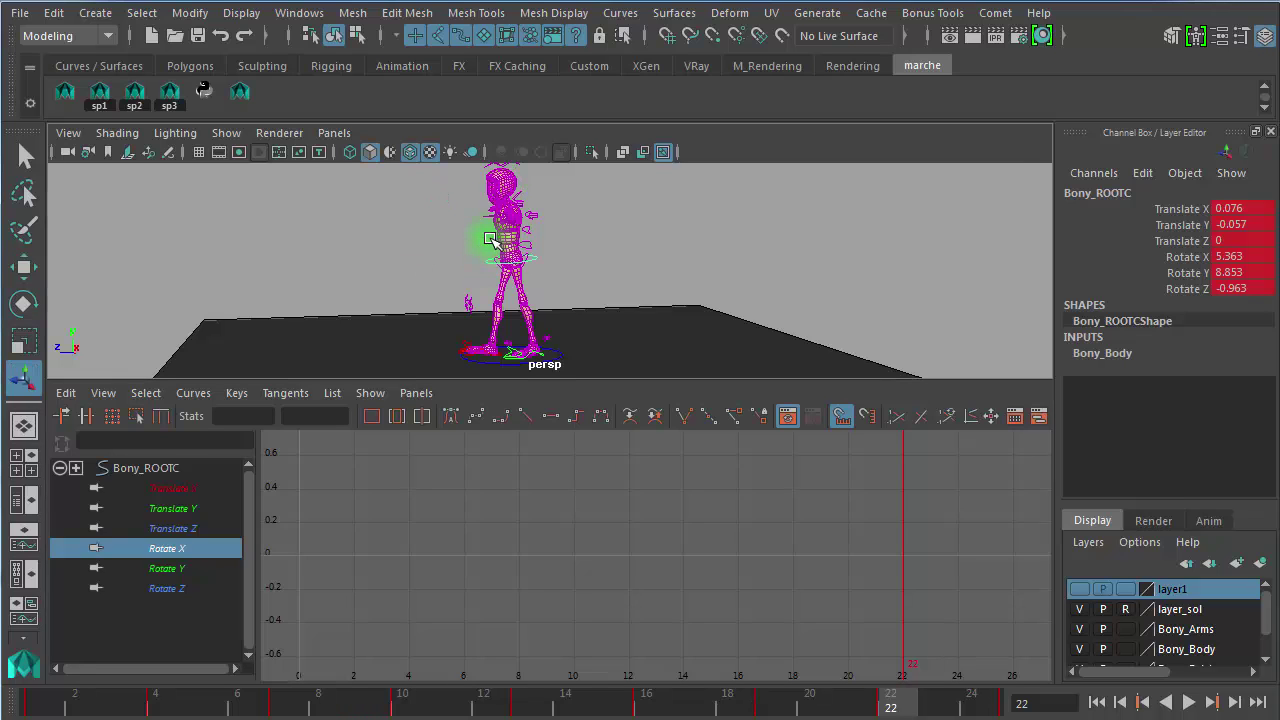
key("e")
key("r")
key("e")
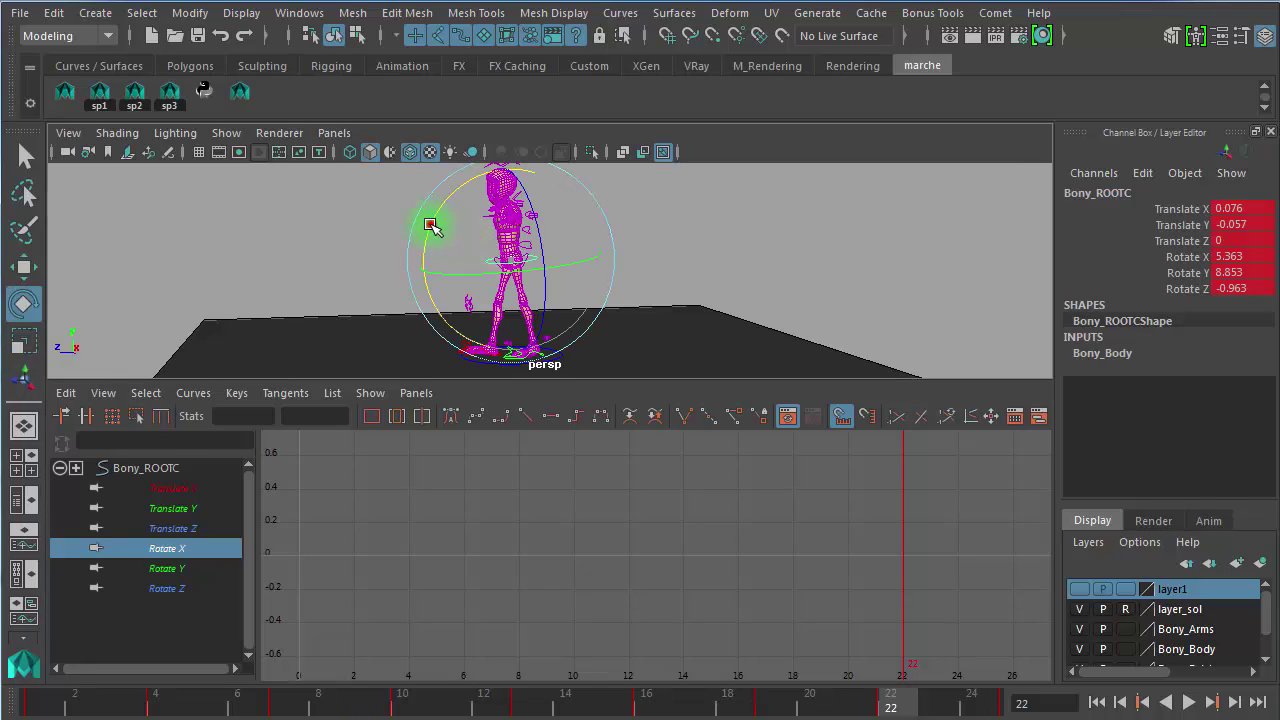
left_click_drag(430, 225, 497, 224)
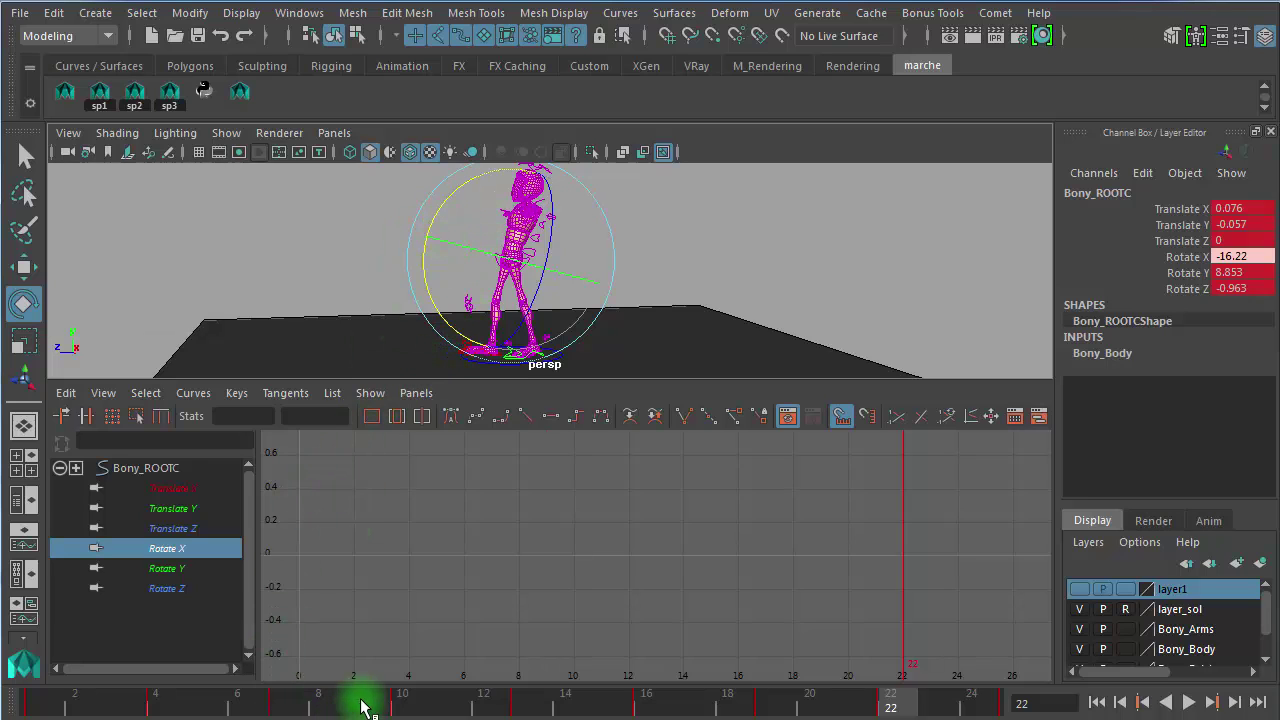
left_click_drag(362, 700, 415, 710)
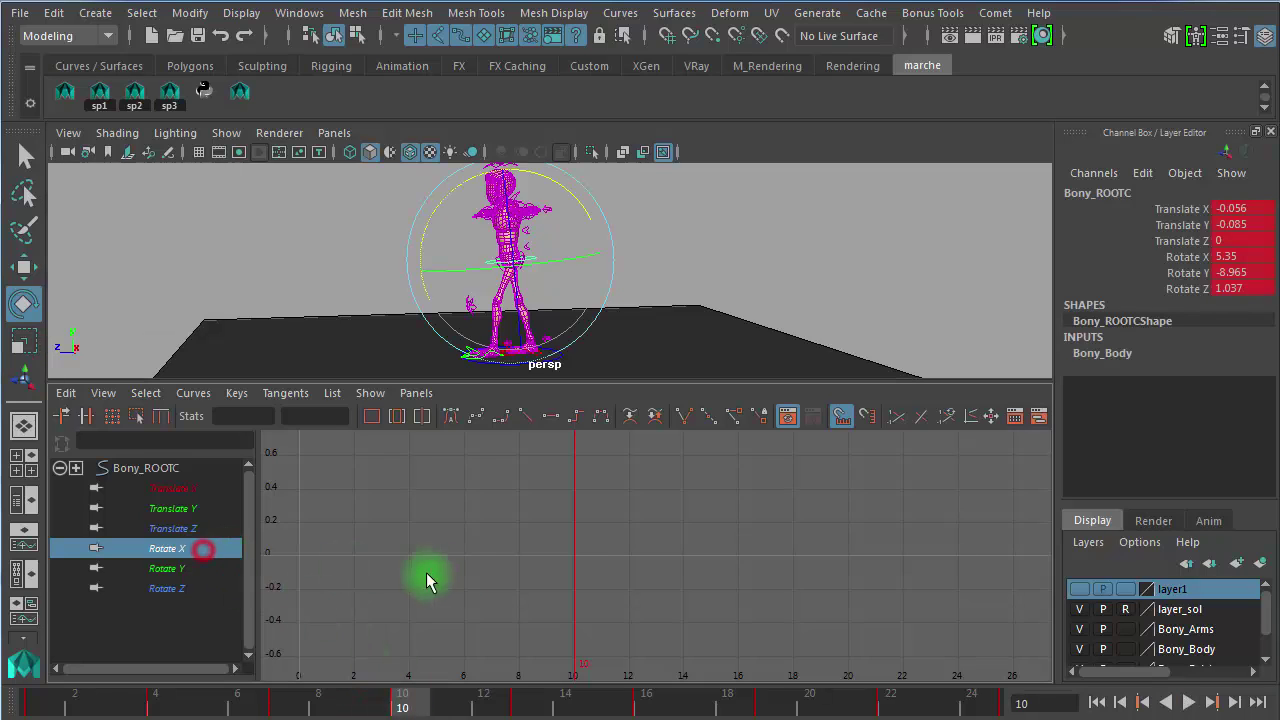
Step: Fit the root control's whole Rotate X curve in view and compare its keys at frames 4 and 10
key("f")
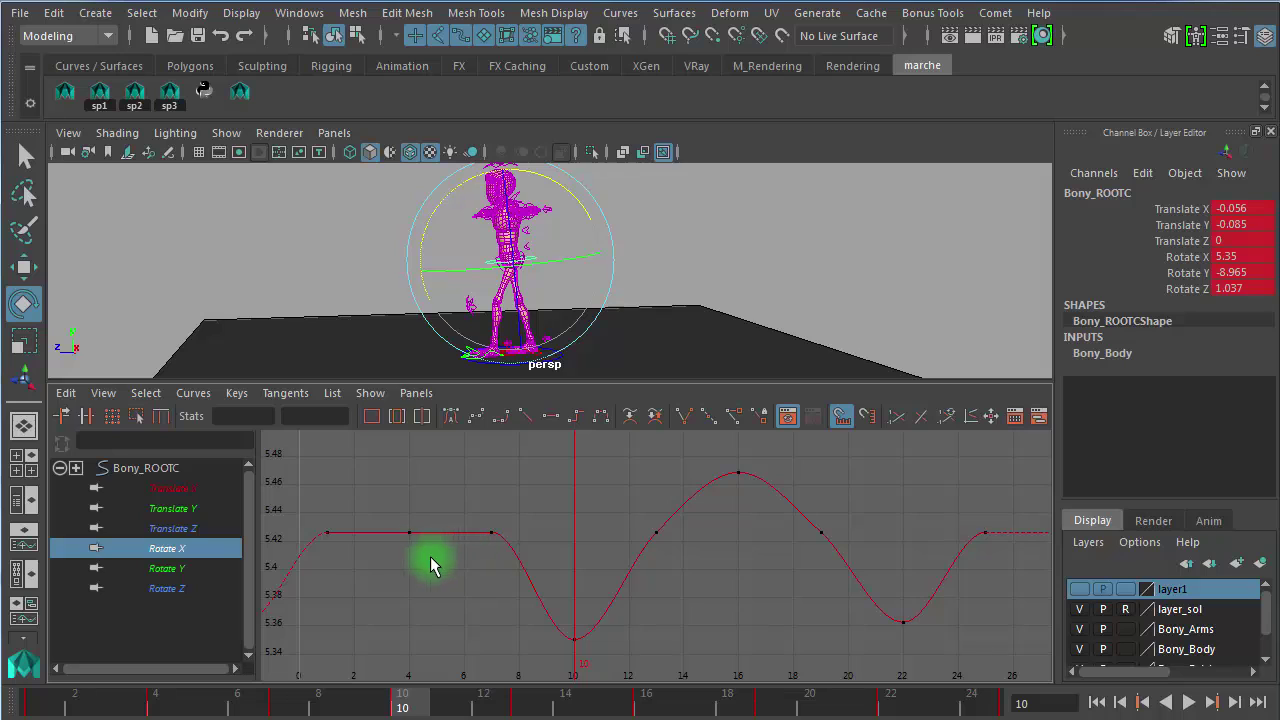
mouse_move(120, 708)
left_mouse_down()
mouse_move(25, 693)
mouse_move(174, 702)
mouse_move(0, 684)
mouse_move(237, 700)
left_mouse_up()
left_click_drag(393, 492, 412, 582)
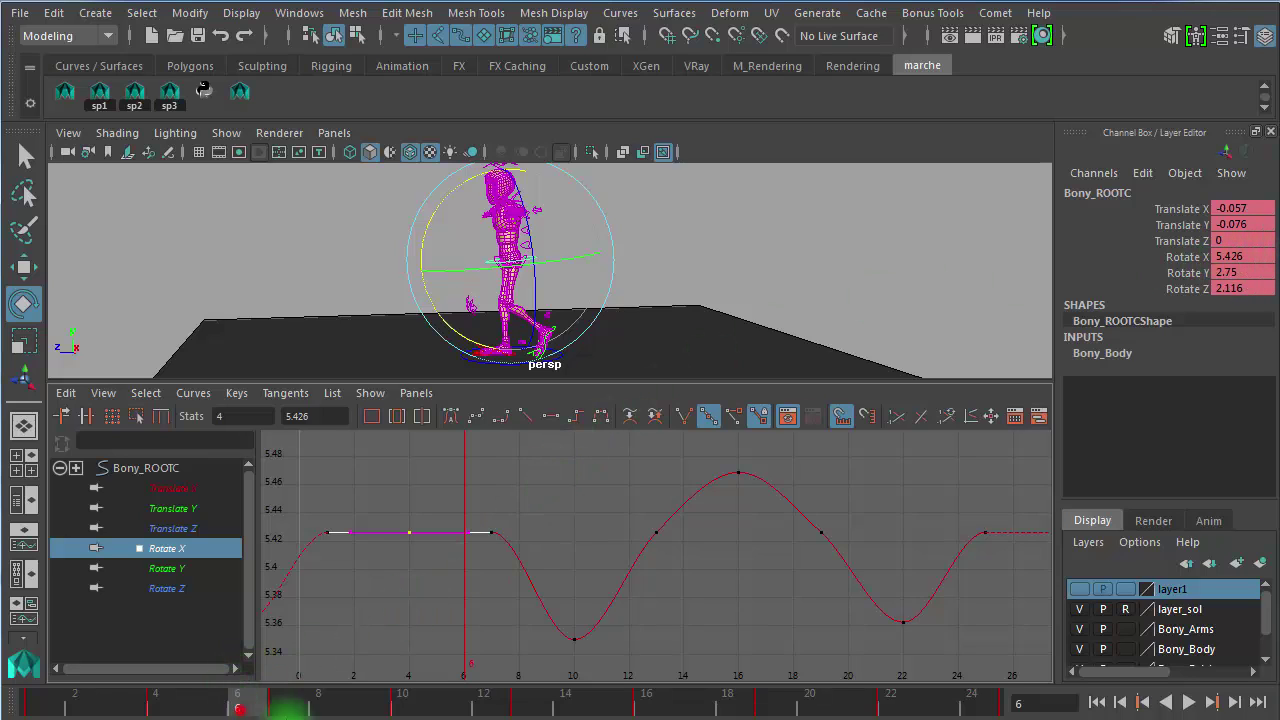
left_click_drag(240, 709, 404, 715)
left_click_drag(570, 653, 642, 605)
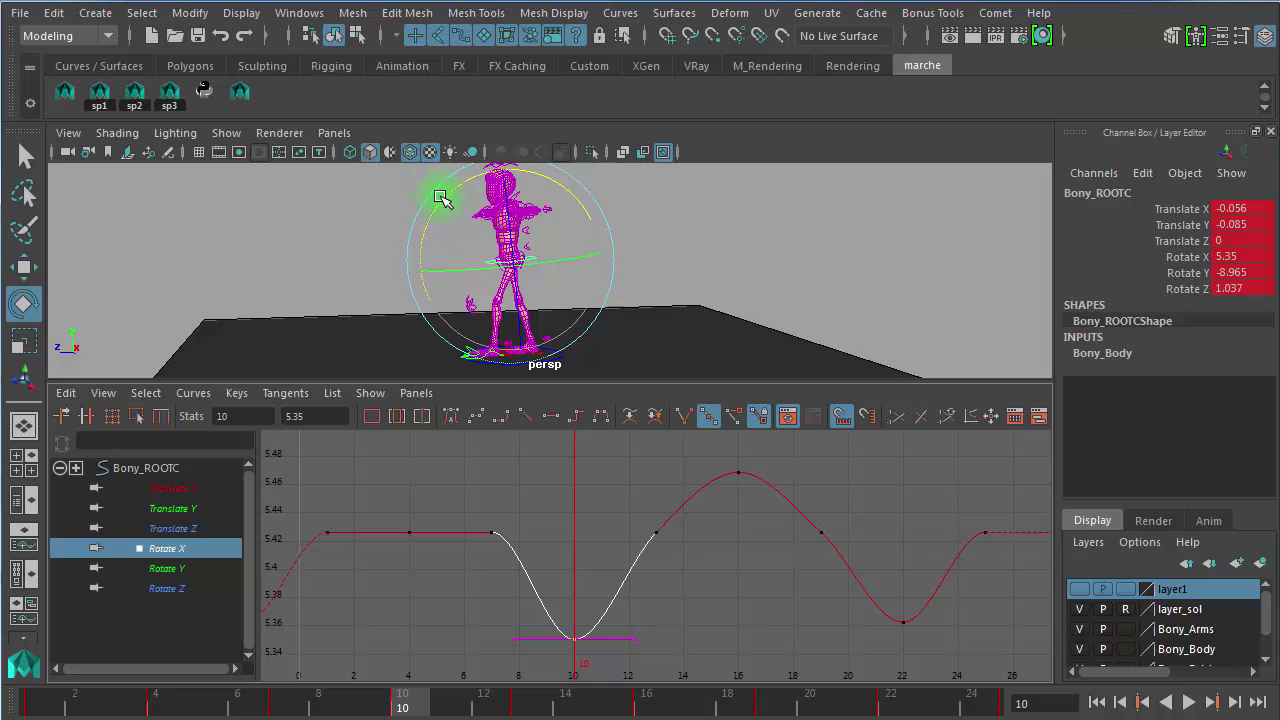
Step: Try rotating the root control about X to about 21.349 at frame 10, and discard it by returning to frame 1
left_click_drag(440, 203, 402, 215)
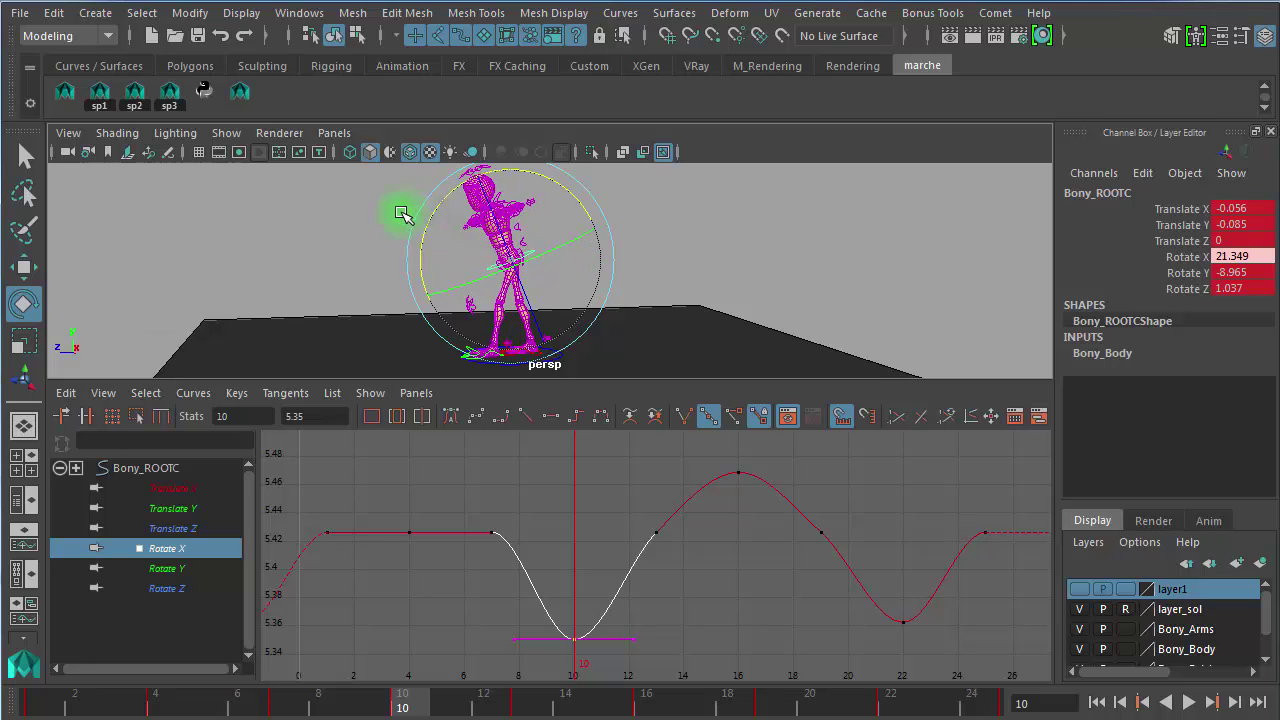
left_click_drag(402, 690, 172, 676)
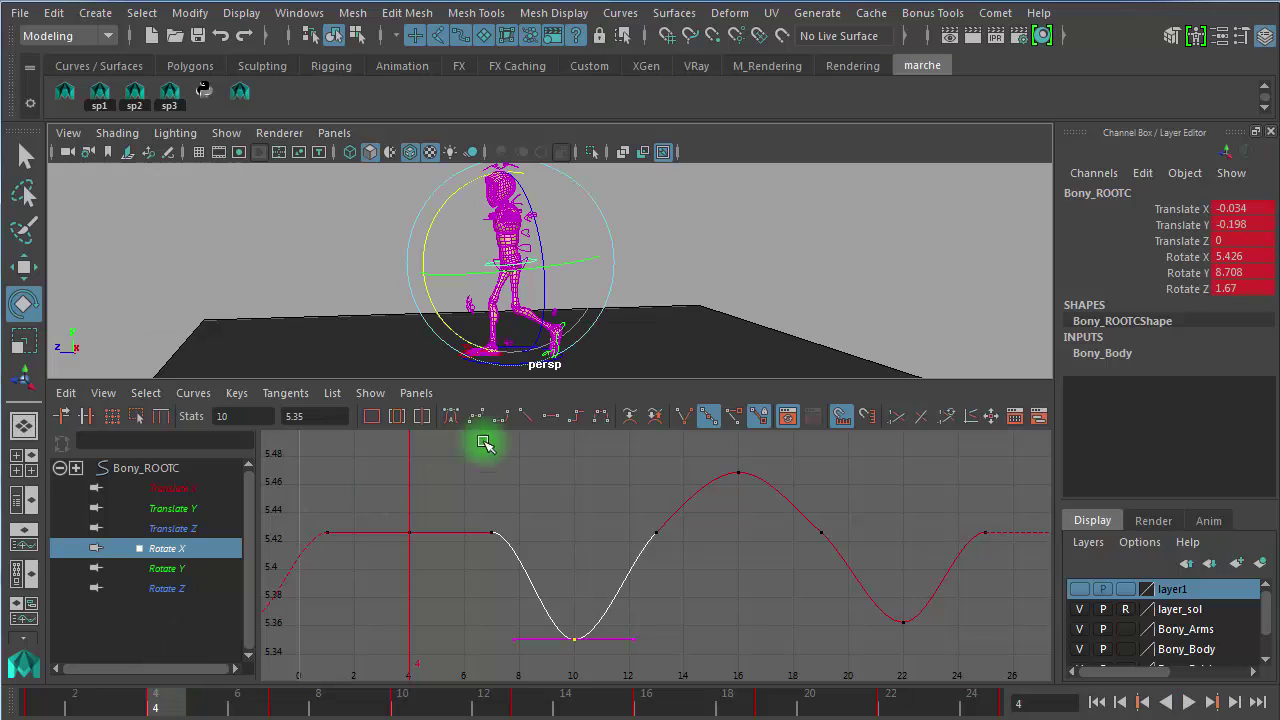
left_click_drag(676, 290, 631, 284, "alt")
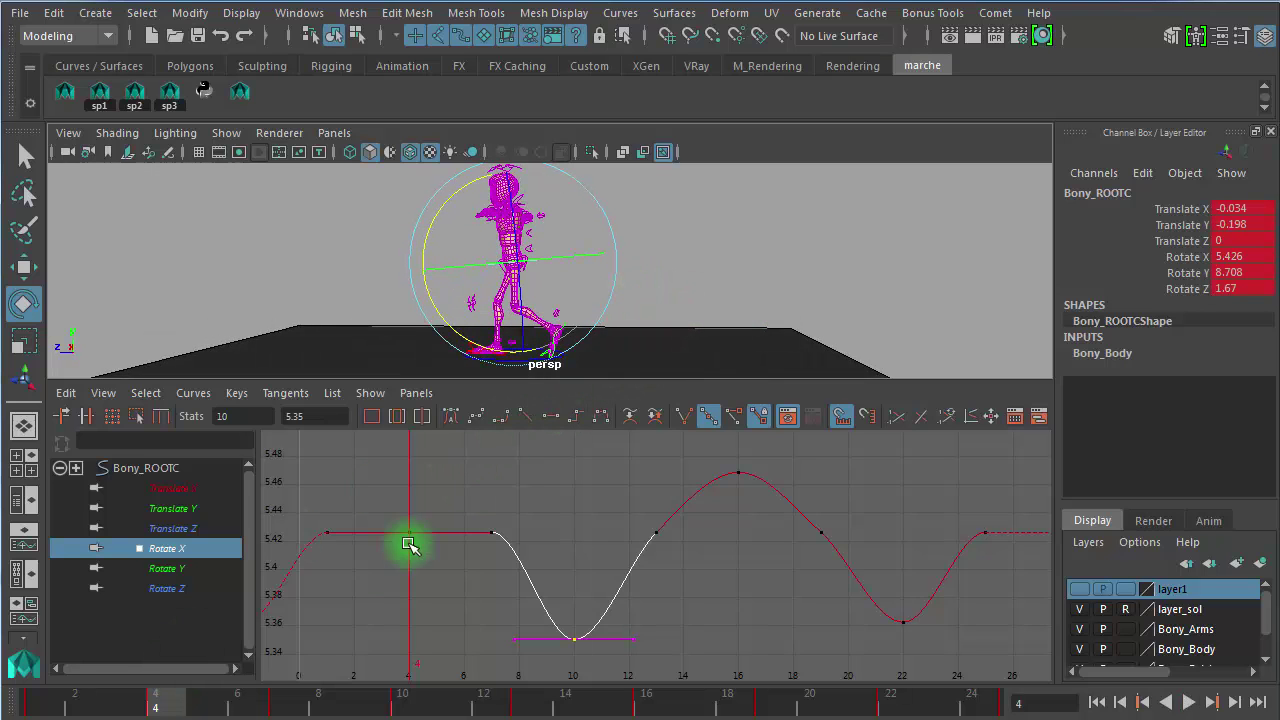
left_click_drag(158, 701, 4, 702)
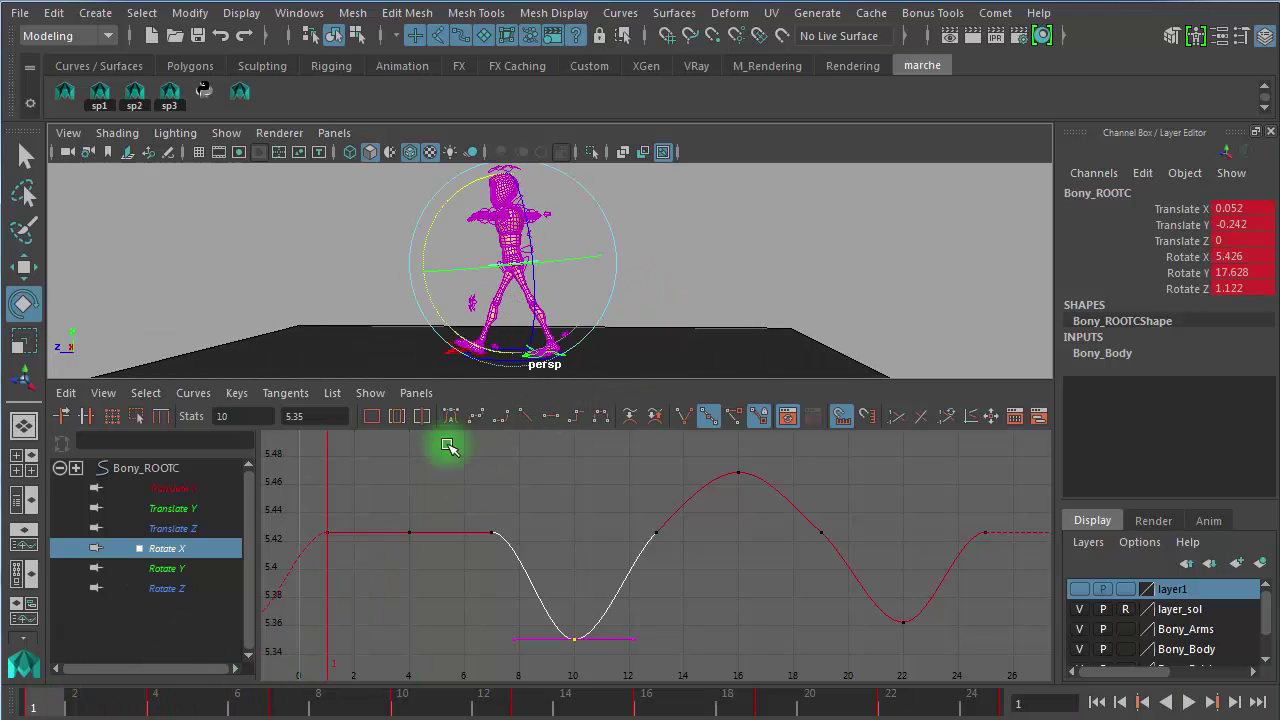
left_click_drag(740, 275, 749, 271, "alt")
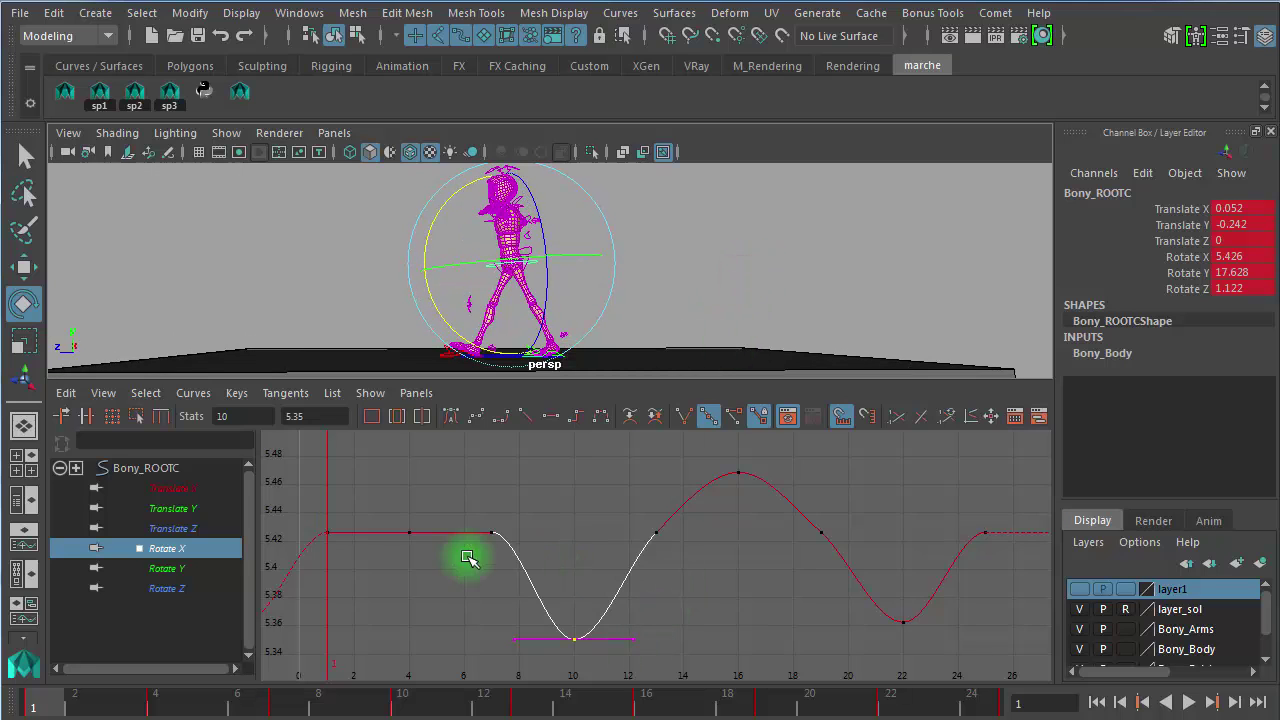
Step: Fit the whole Rotate X curve in view and pick up the frame 4 key's value of 5.426
left_click_drag(366, 506, 318, 556)
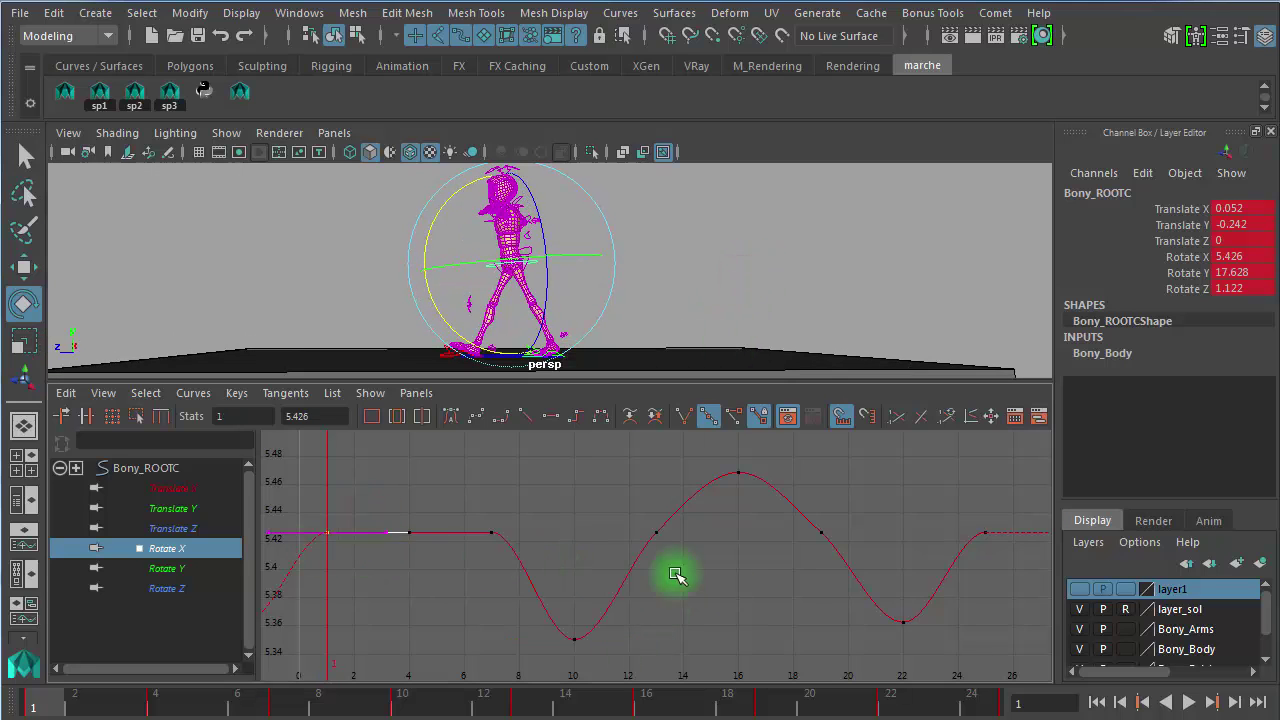
left_click(800, 566)
key("a")
left_click_drag(537, 471, 845, 656)
left_click_drag(466, 568, 514, 508)
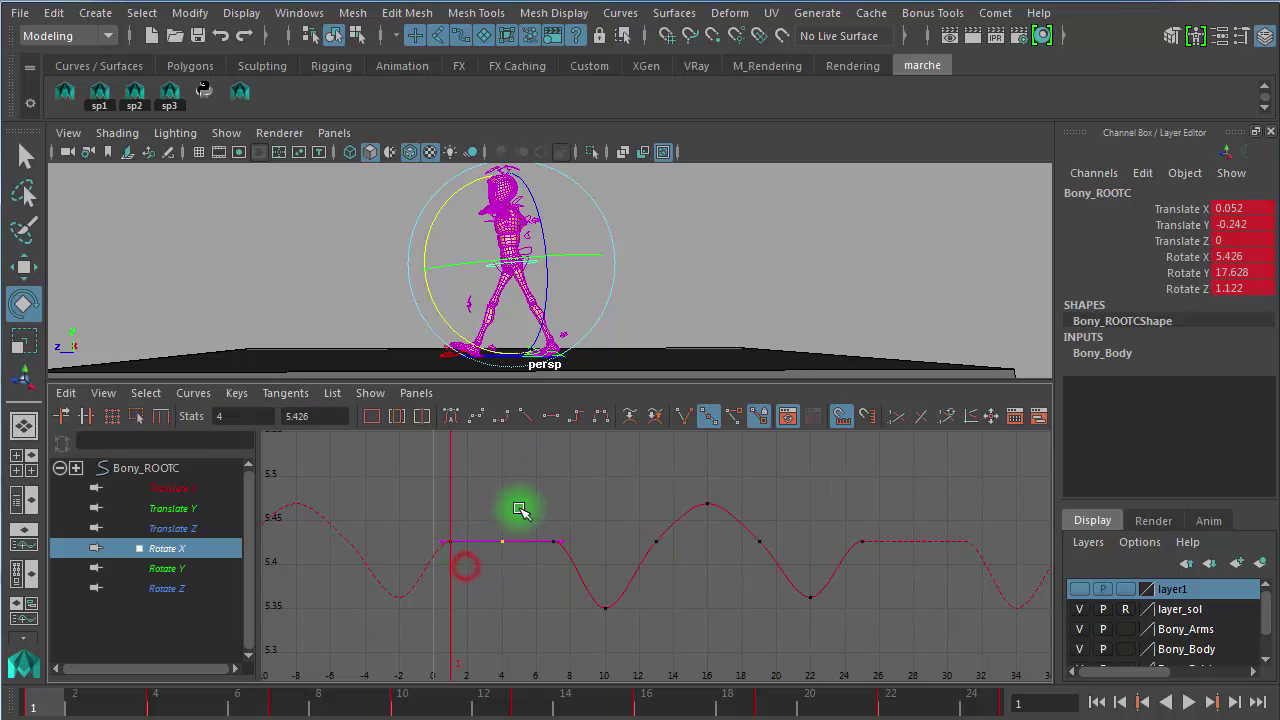
left_click(340, 418)
left_click(336, 418)
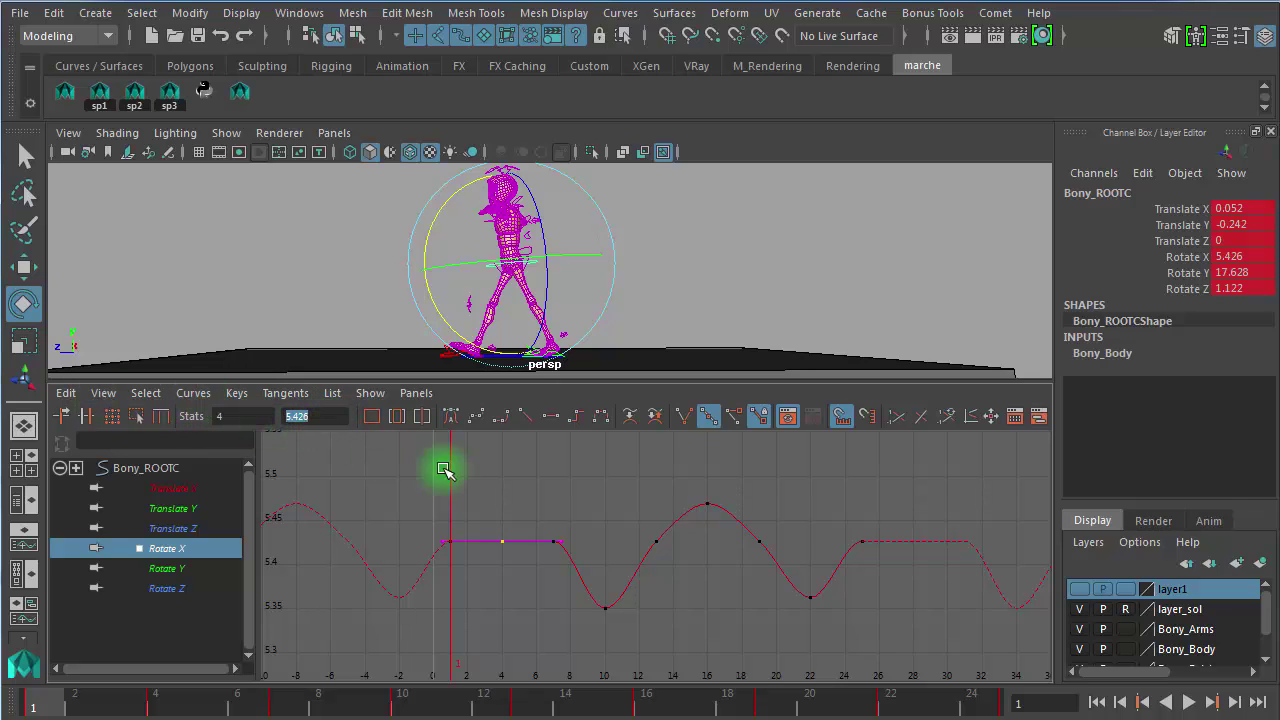
Step: Flatten the root control's Rotate X curve by setting its keys from frame 7 to frame 22 to 5.426
left_click(640, 563)
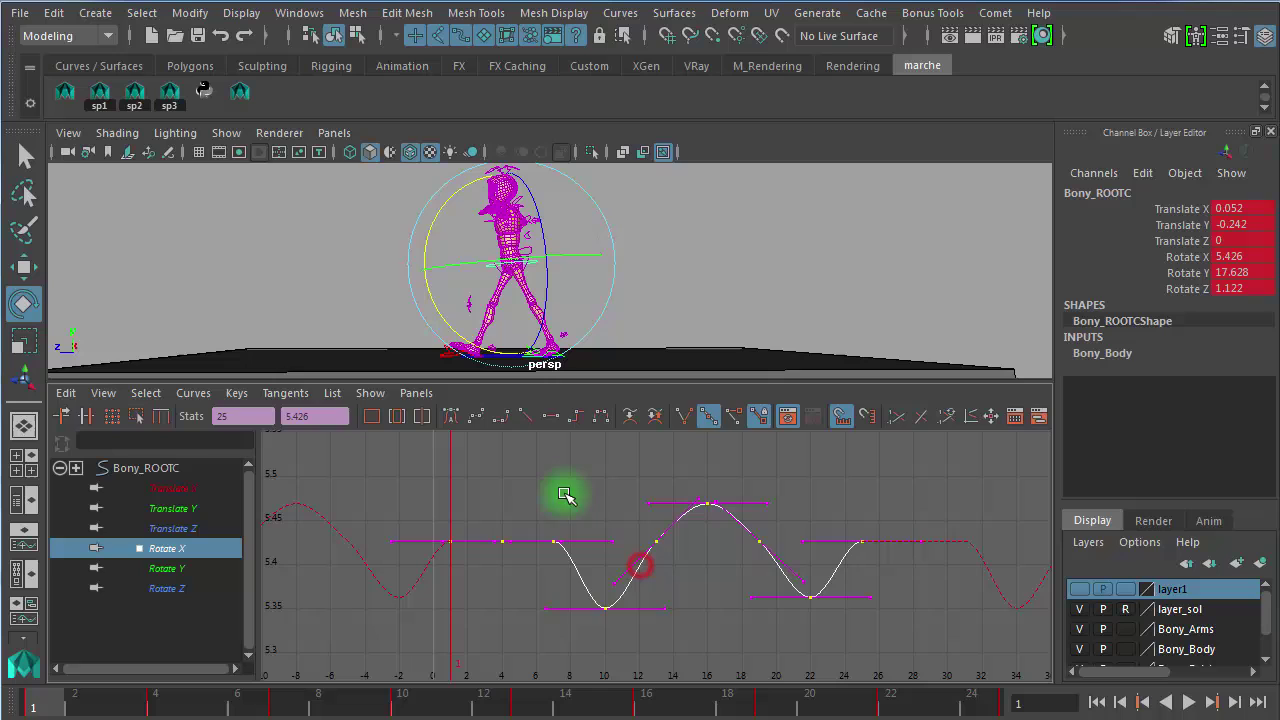
left_click(522, 470)
left_click_drag(522, 470, 821, 642)
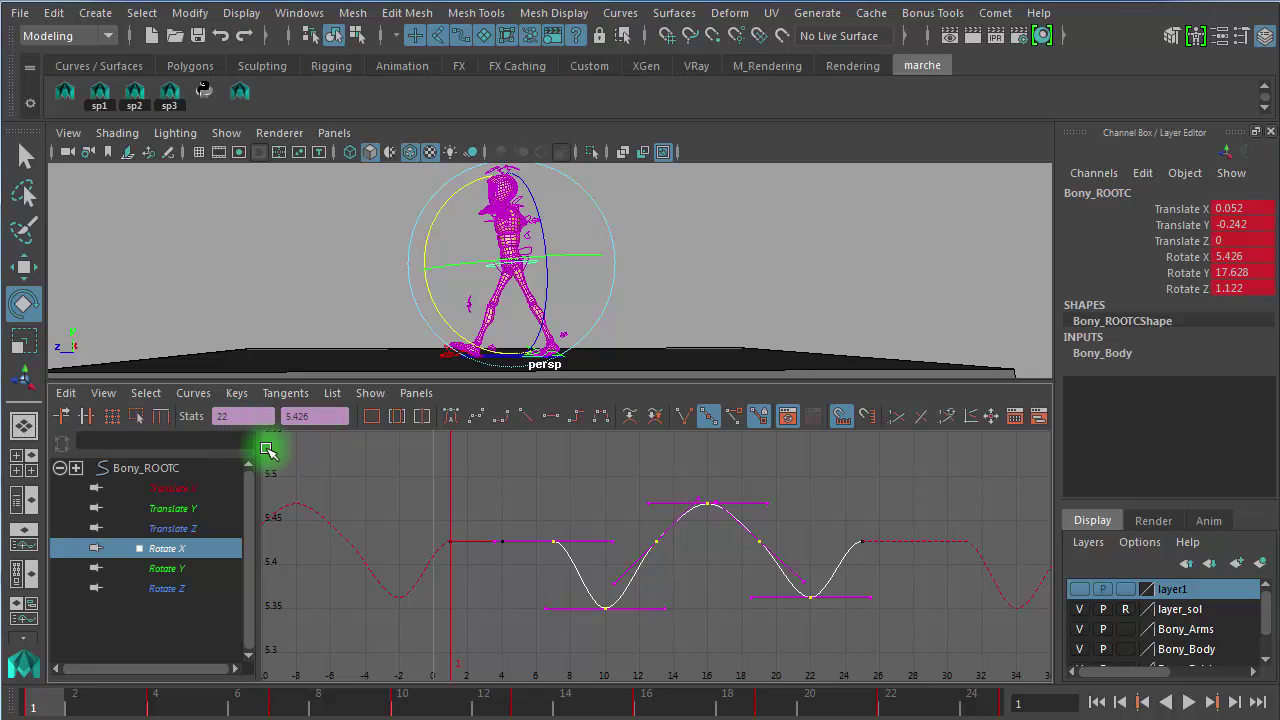
key("Return")
left_click(620, 589)
left_click_drag(430, 569, 546, 534)
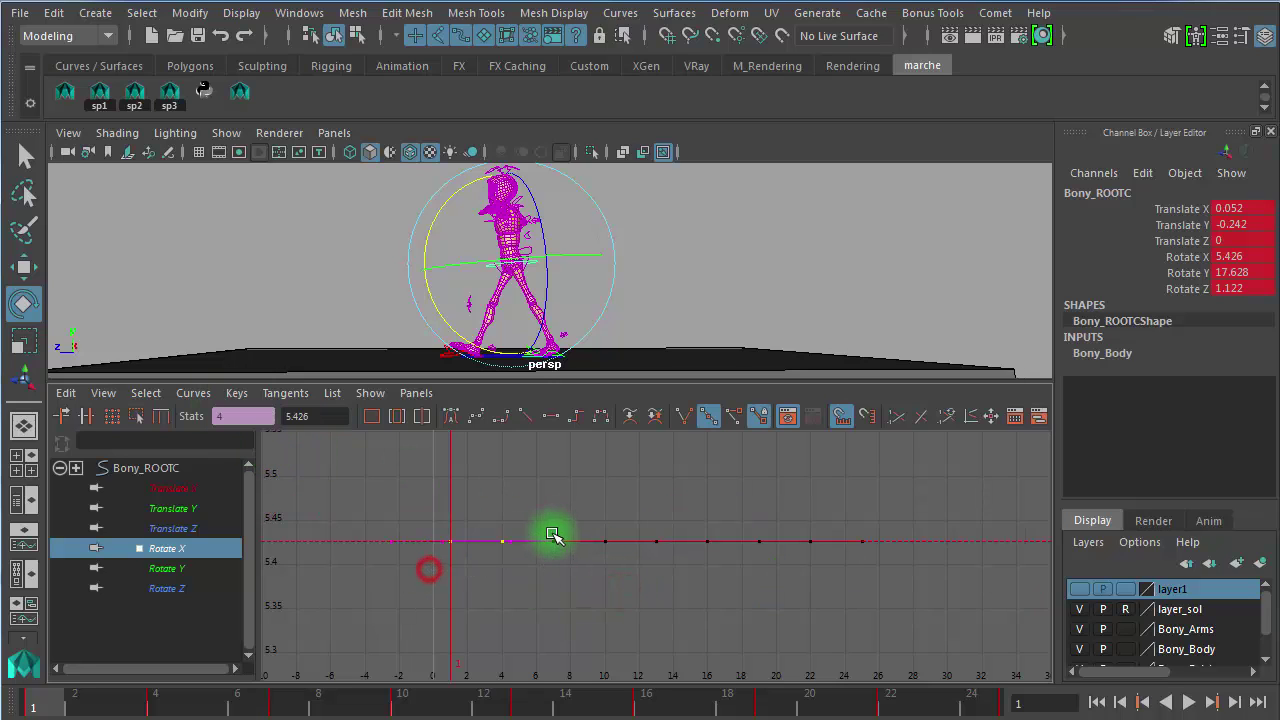
Step: Isolate the root control's Rotate Y curve, test a small body turn at frame 1, and fit the curve in view at frame 10
left_click(182, 569)
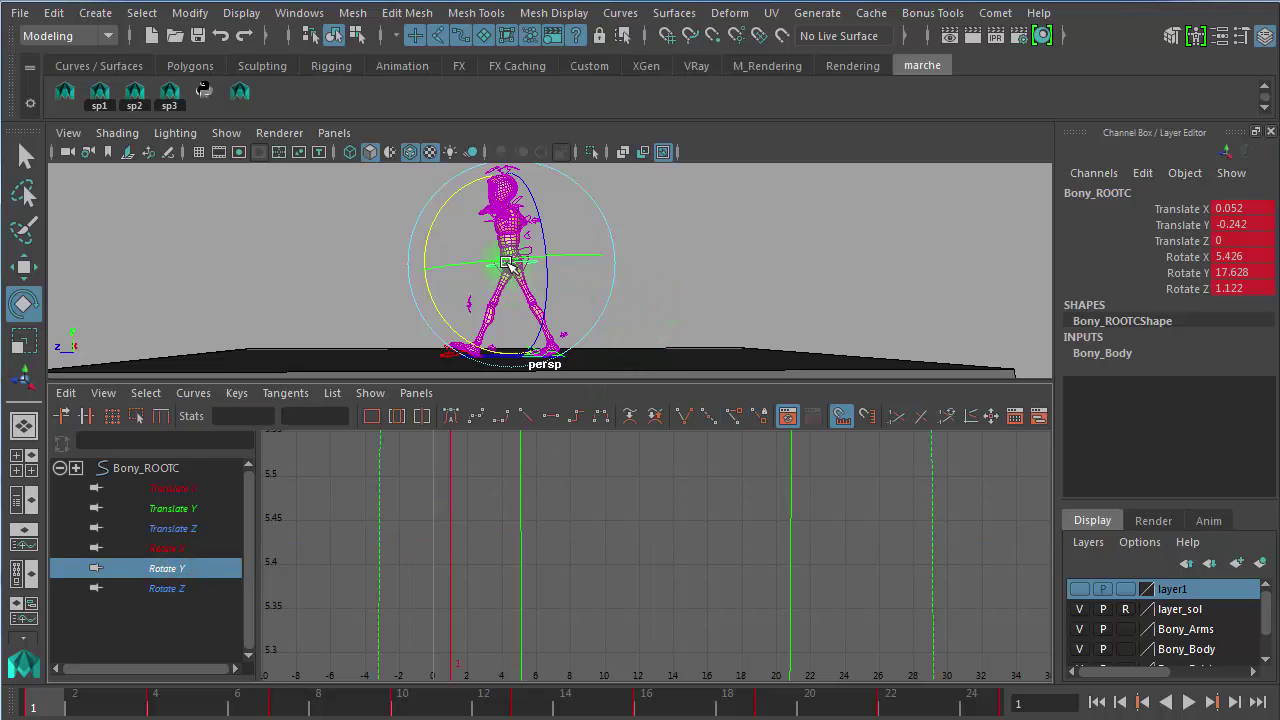
mouse_move(510, 262)
left_mouse_down()
mouse_move(466, 263)
mouse_move(551, 263)
mouse_move(466, 265)
mouse_move(571, 271)
mouse_move(449, 271)
mouse_move(594, 271)
mouse_move(507, 270)
left_mouse_up()
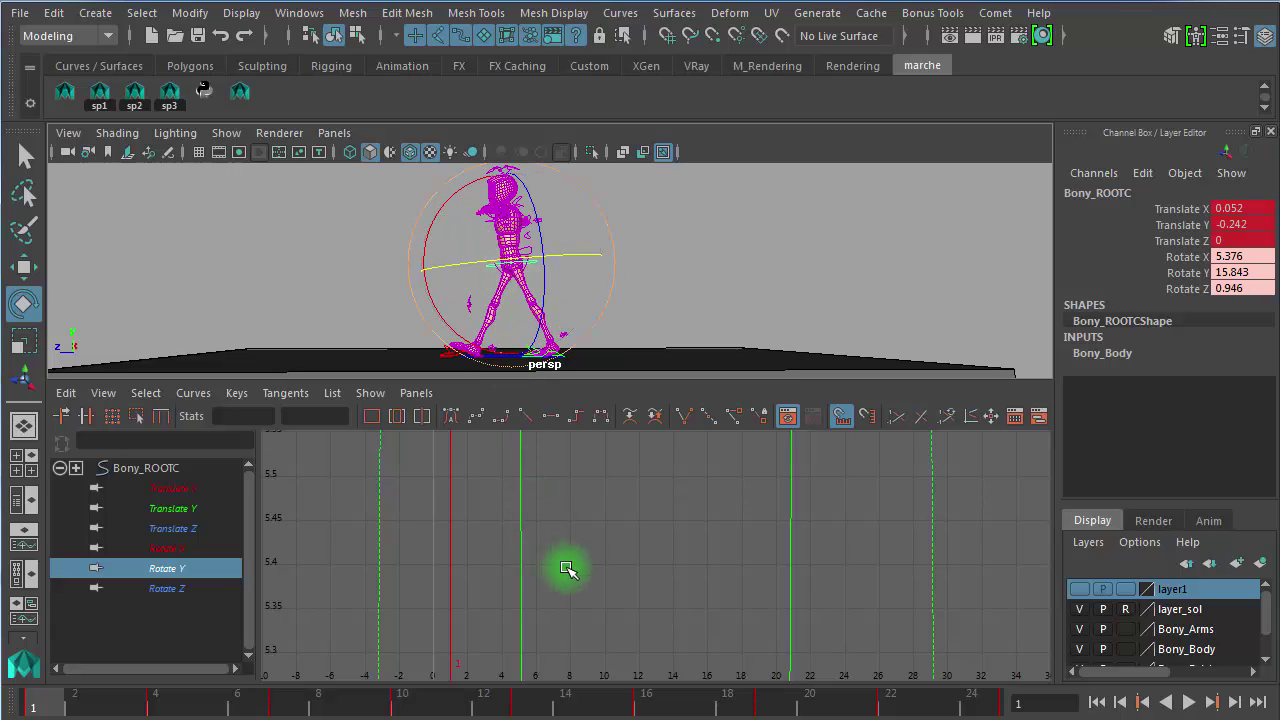
left_click_drag(474, 690, 410, 698)
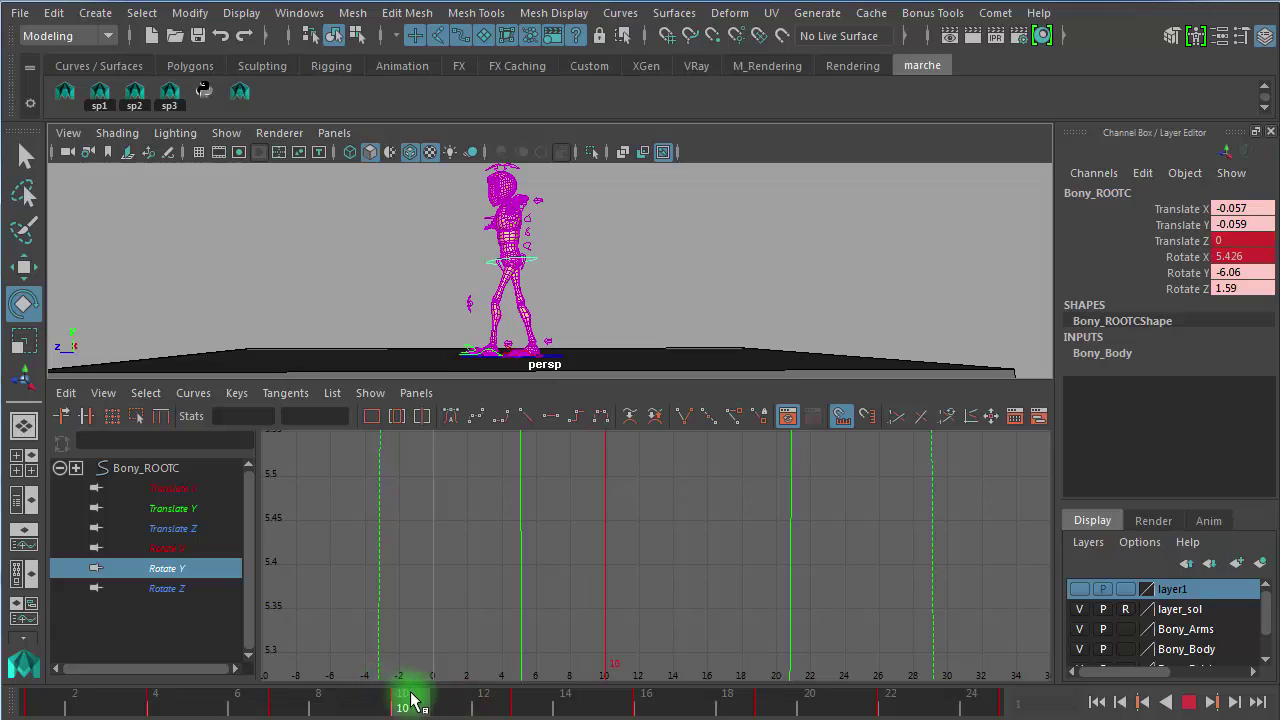
key("f")
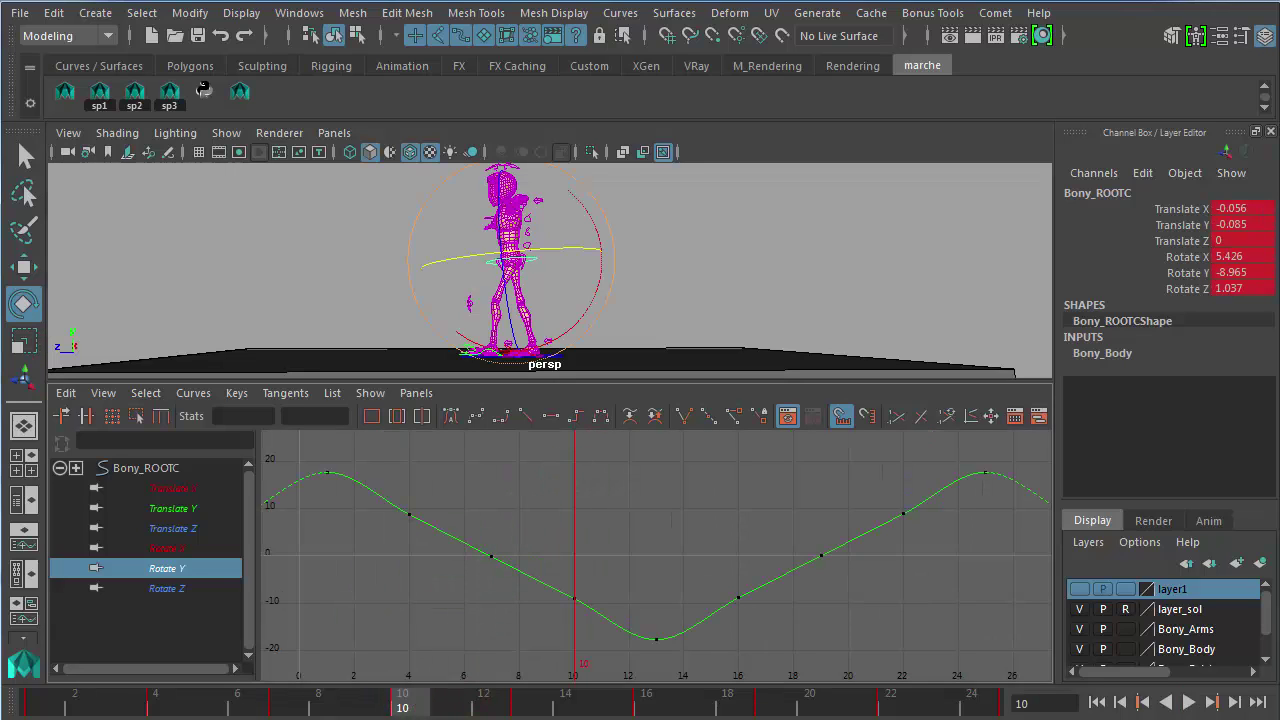
Step: Play back the walk cycle and inspect the hip rotation at frames 13 and 4 against the Rotate Y curve
key("alt+v")
key("Escape")
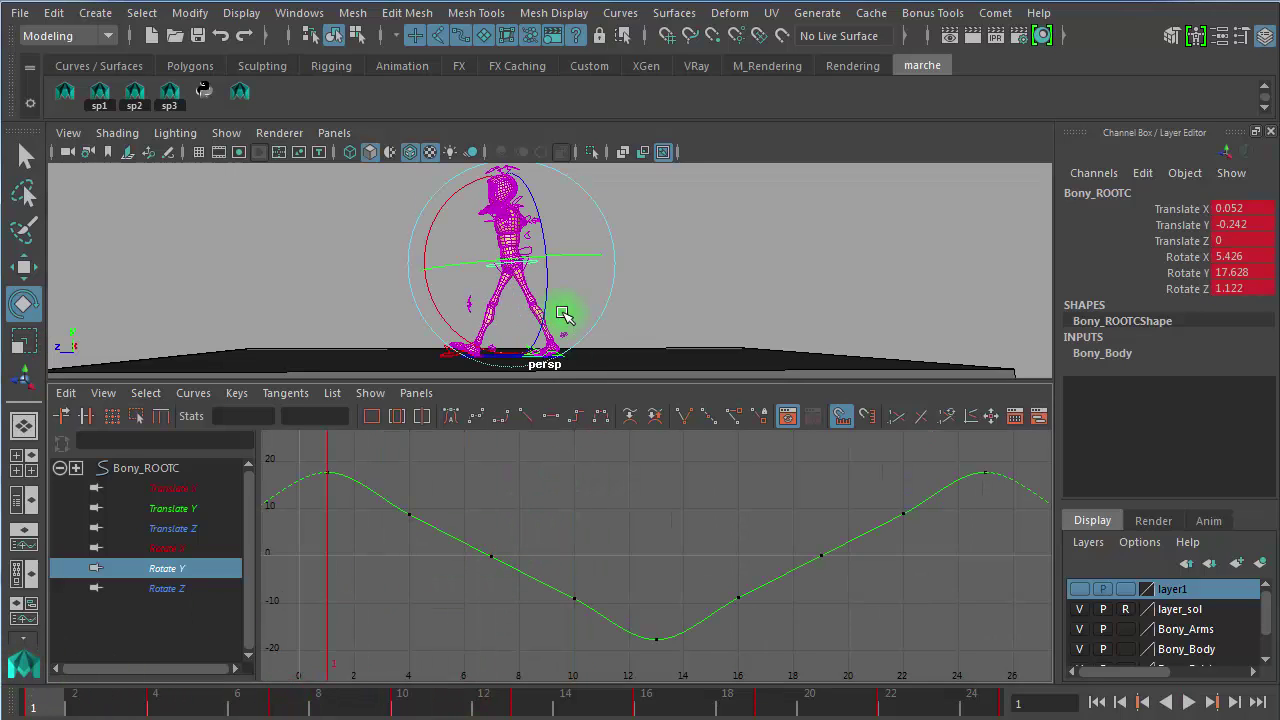
left_click(193, 697)
key("alt+v")
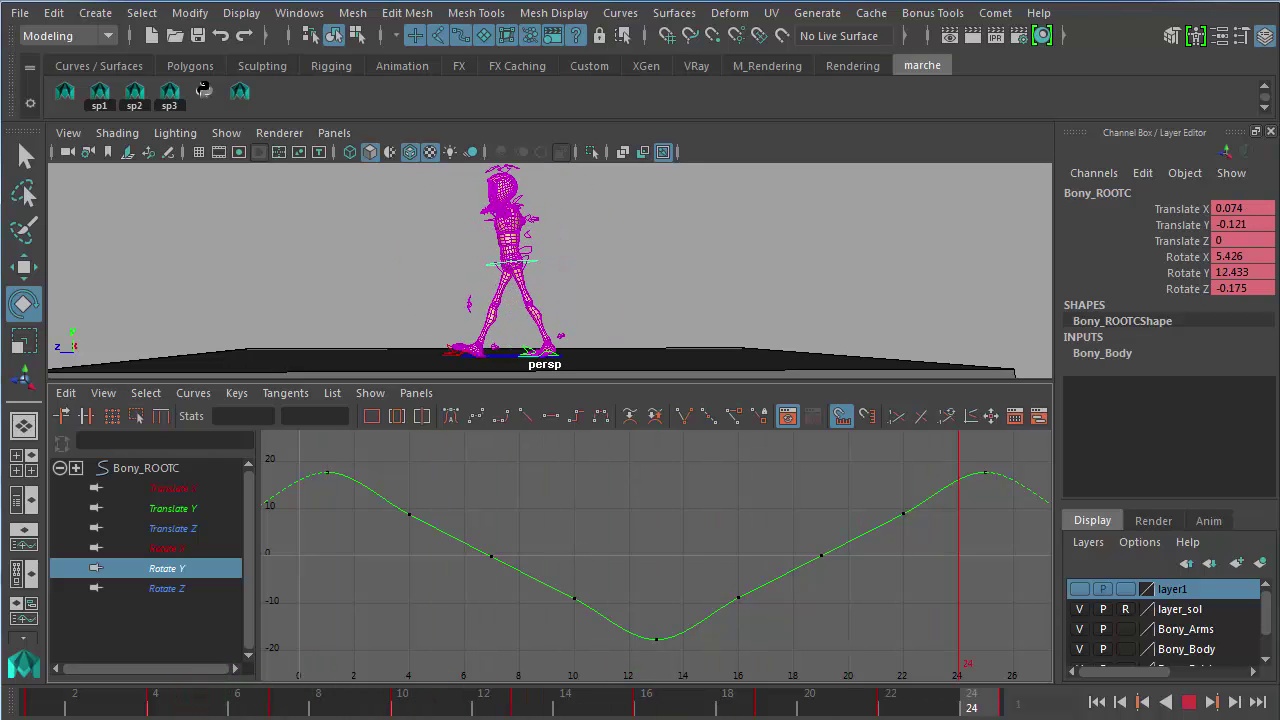
left_click_drag(800, 703, 538, 698)
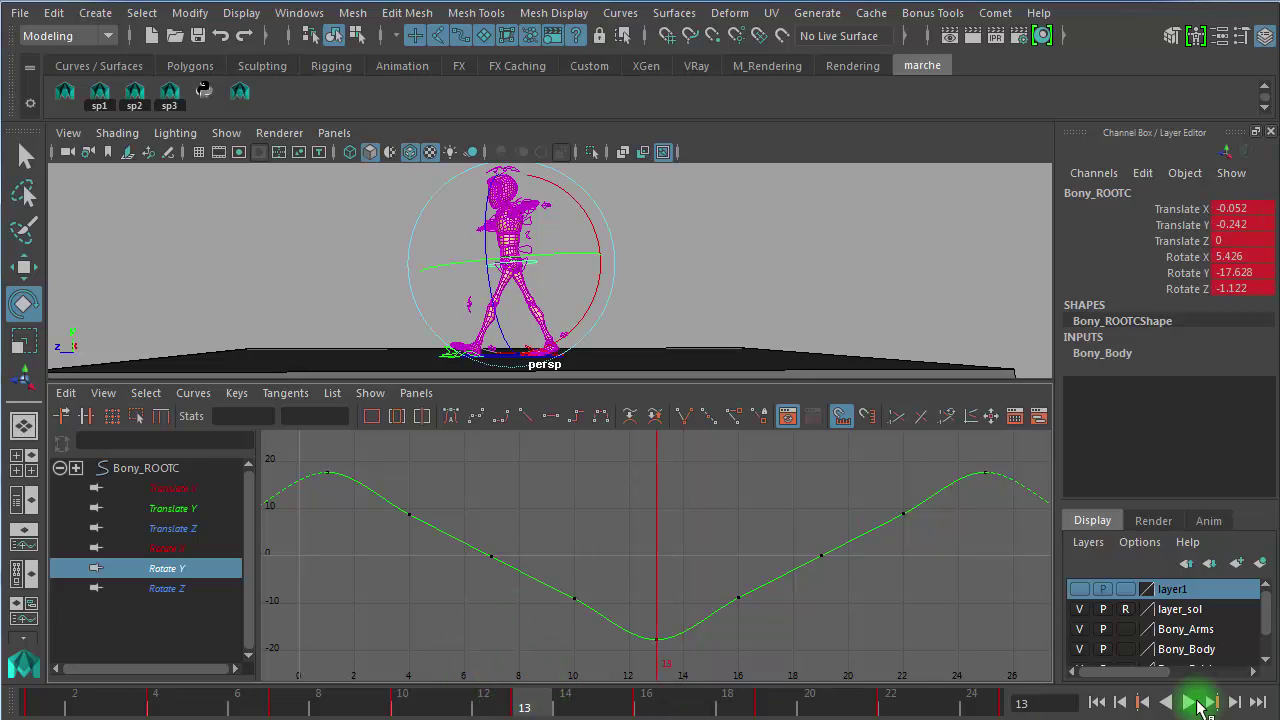
left_click(1188, 703)
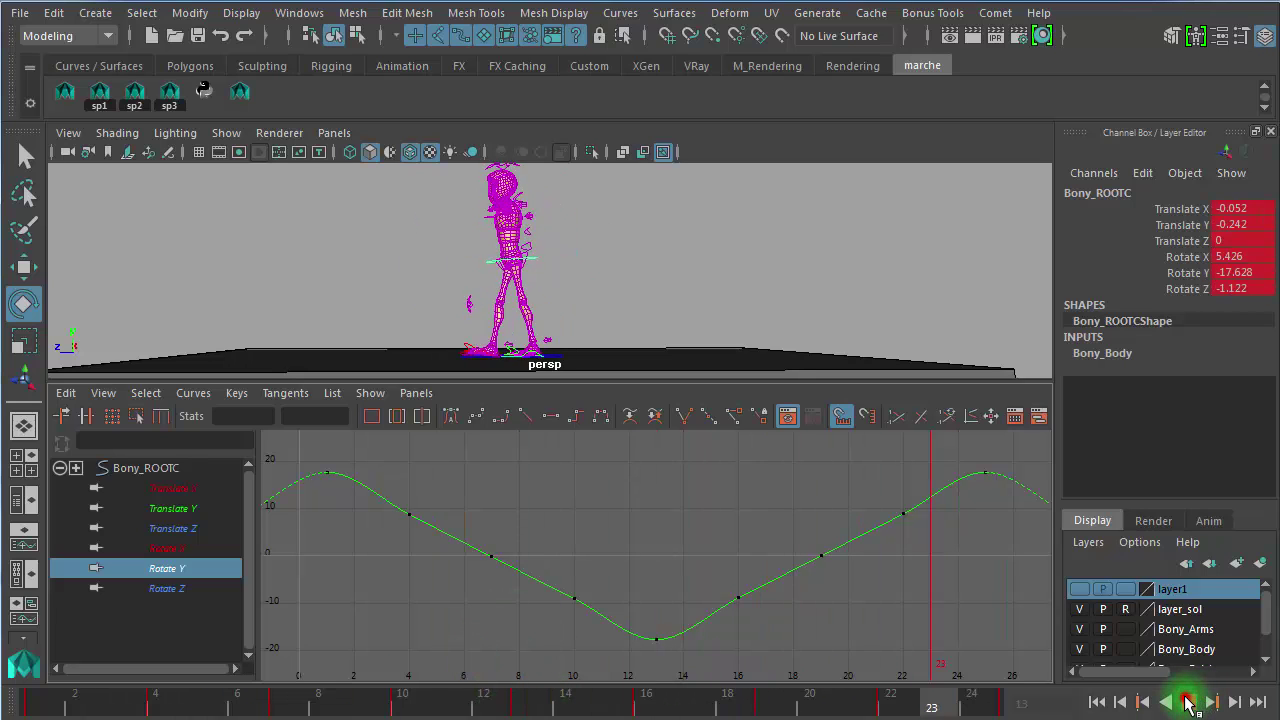
left_click(845, 418)
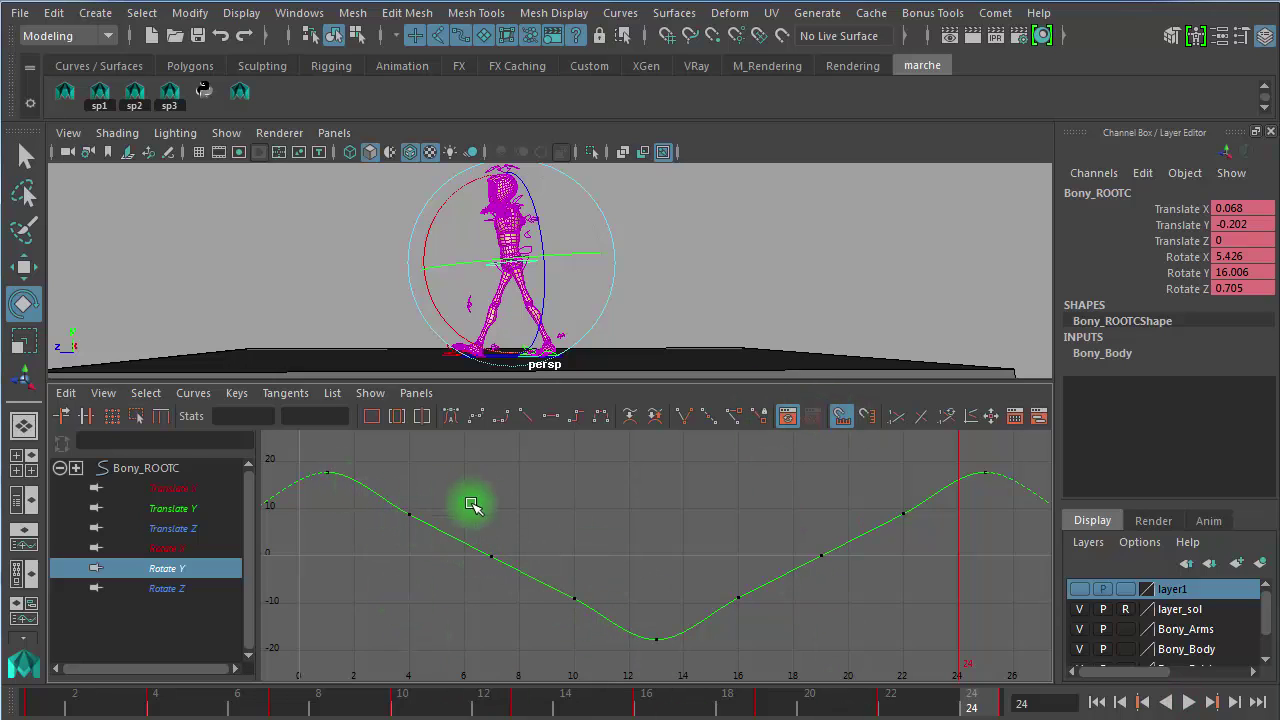
left_click_drag(571, 700, 157, 700)
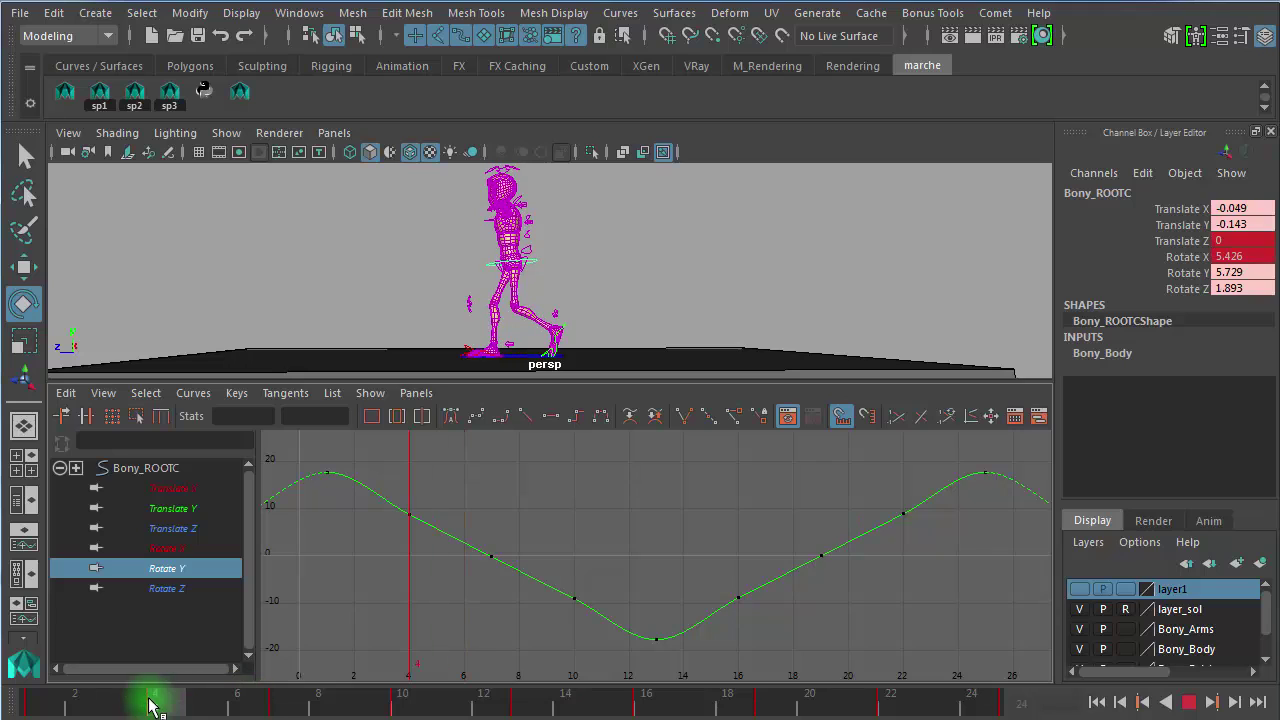
right_click_drag(634, 320, 889, 303, "alt")
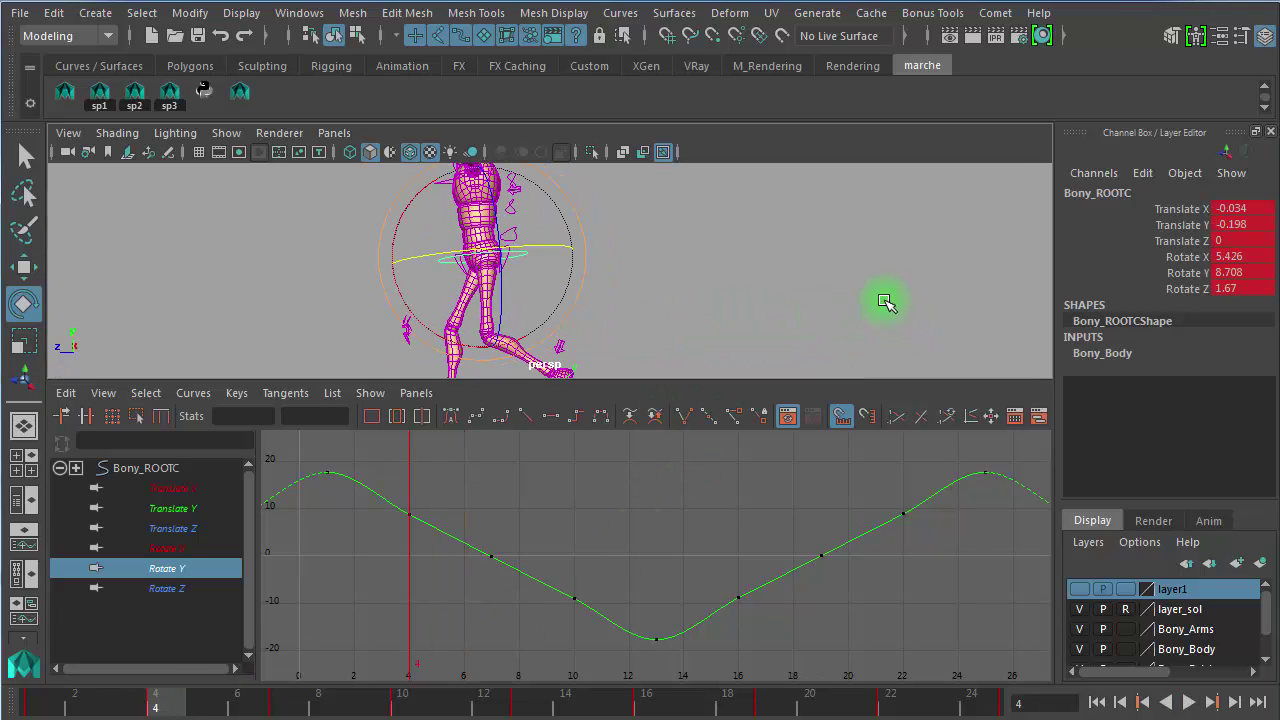
Step: Return to frame 1 and step back and forth between adjacent keys to compare the hip rotation at each pose
left_click(47, 695)
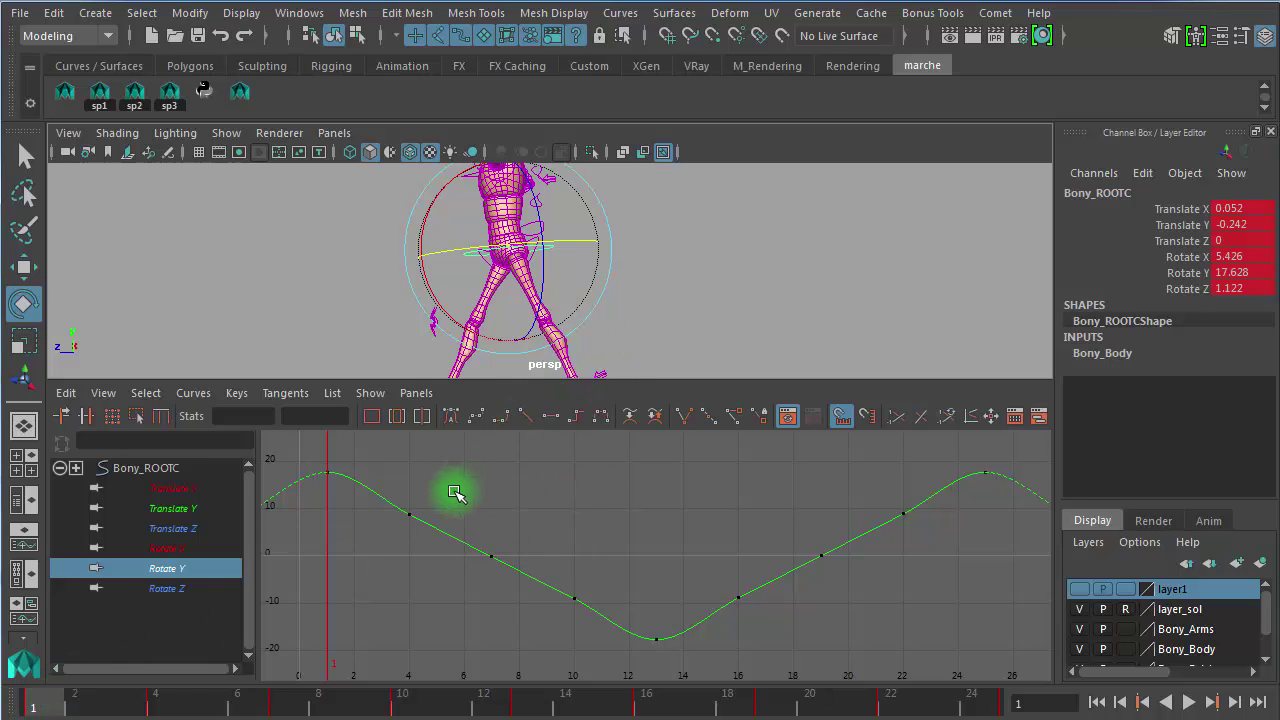
key("period")
key("comma")
key("period")
key("comma")
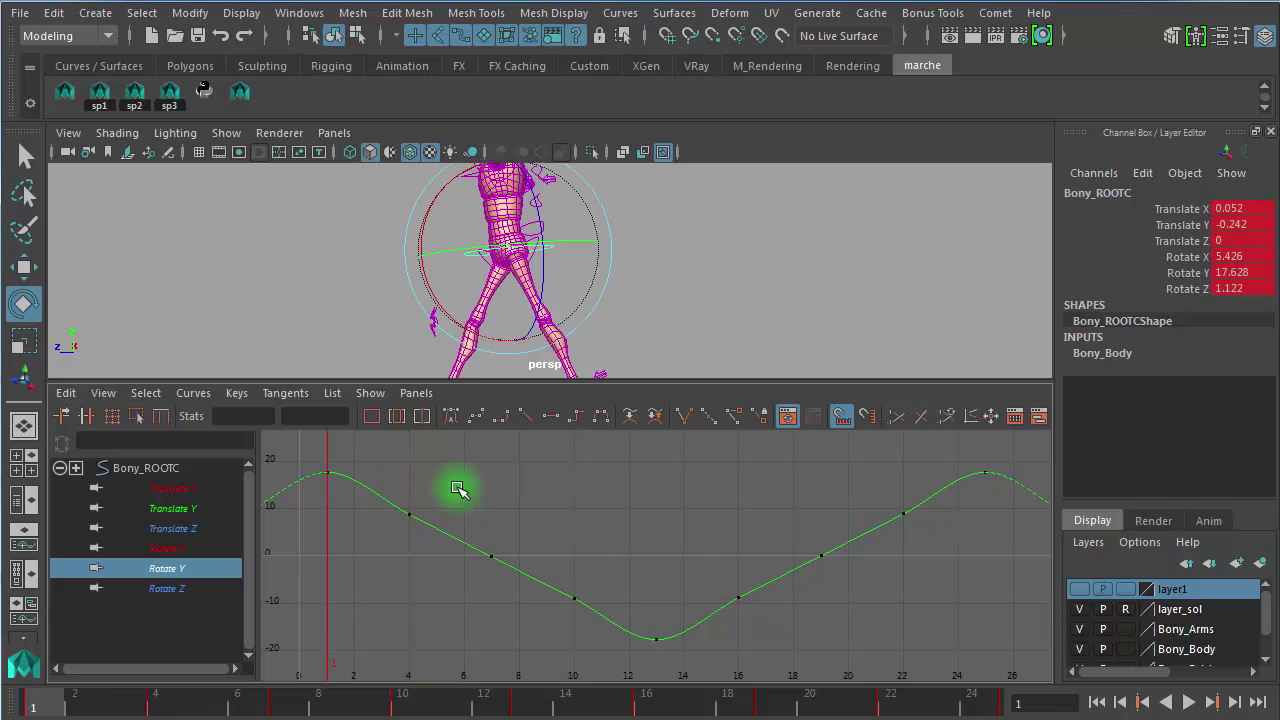
key("period")
key("comma")
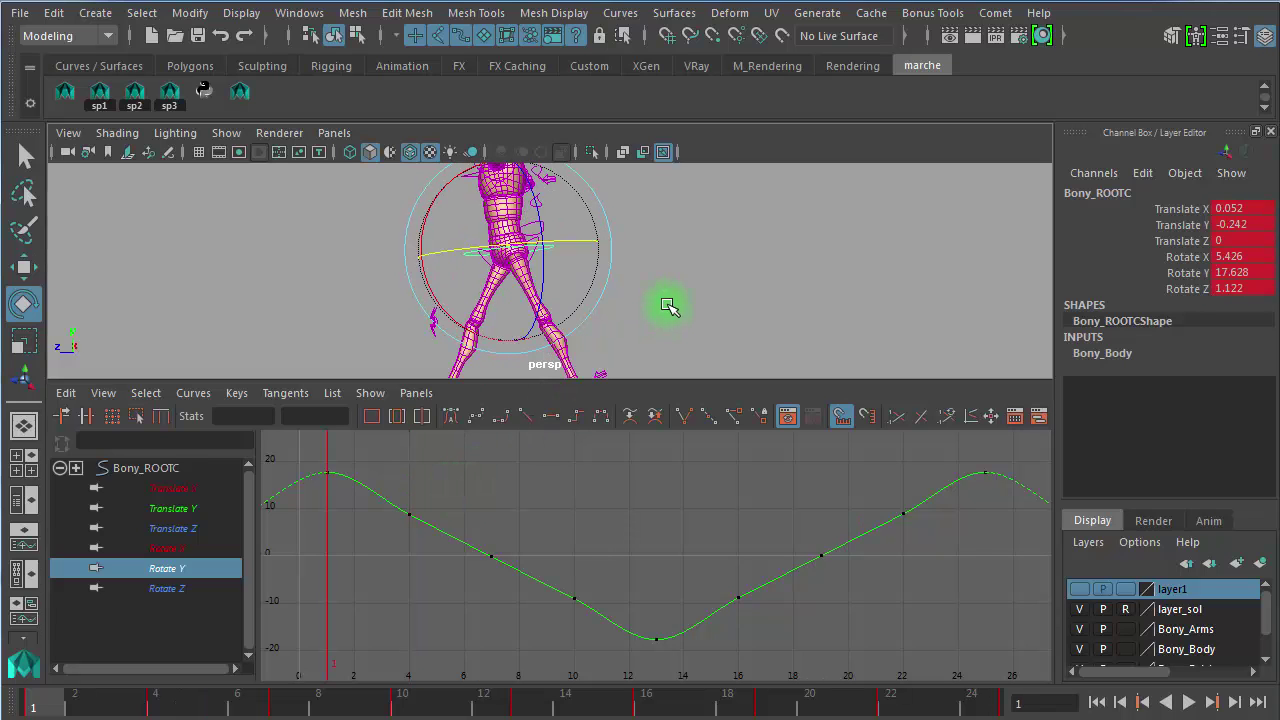
Step: Examine the feet and legs up close at frames 1 and 4 to judge how far the hips should turn
right_click_drag(760, 318, 717, 305, "alt")
middle_click_drag(719, 283, 721, 190, "alt")
right_click_drag(588, 249, 656, 258, "alt")
left_click_drag(655, 259, 645, 275, "alt")
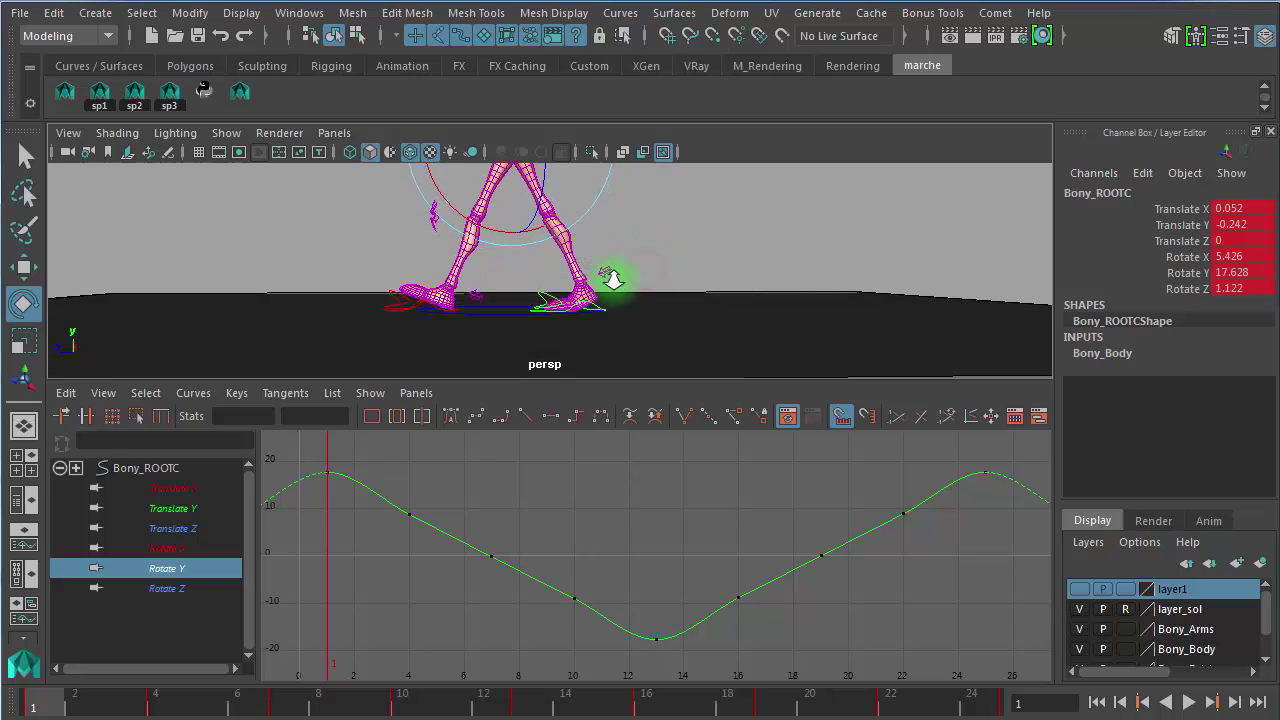
right_click_drag(614, 280, 873, 317, "alt")
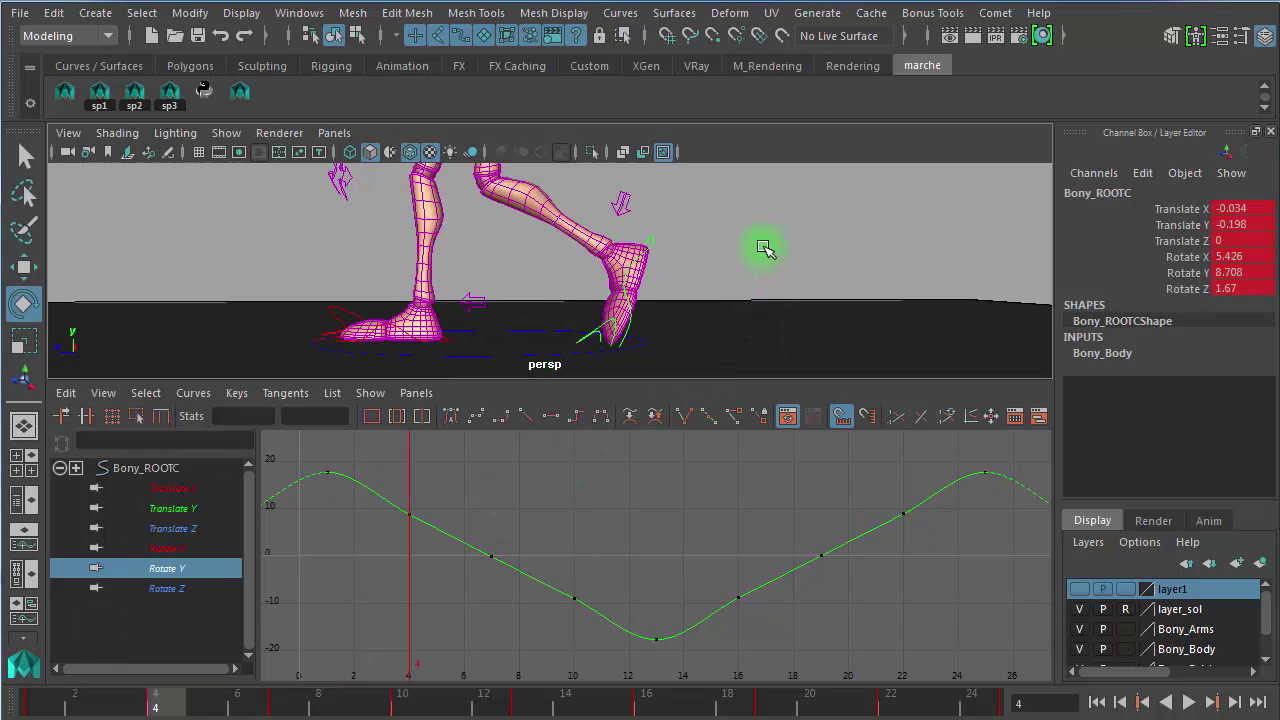
key("period")
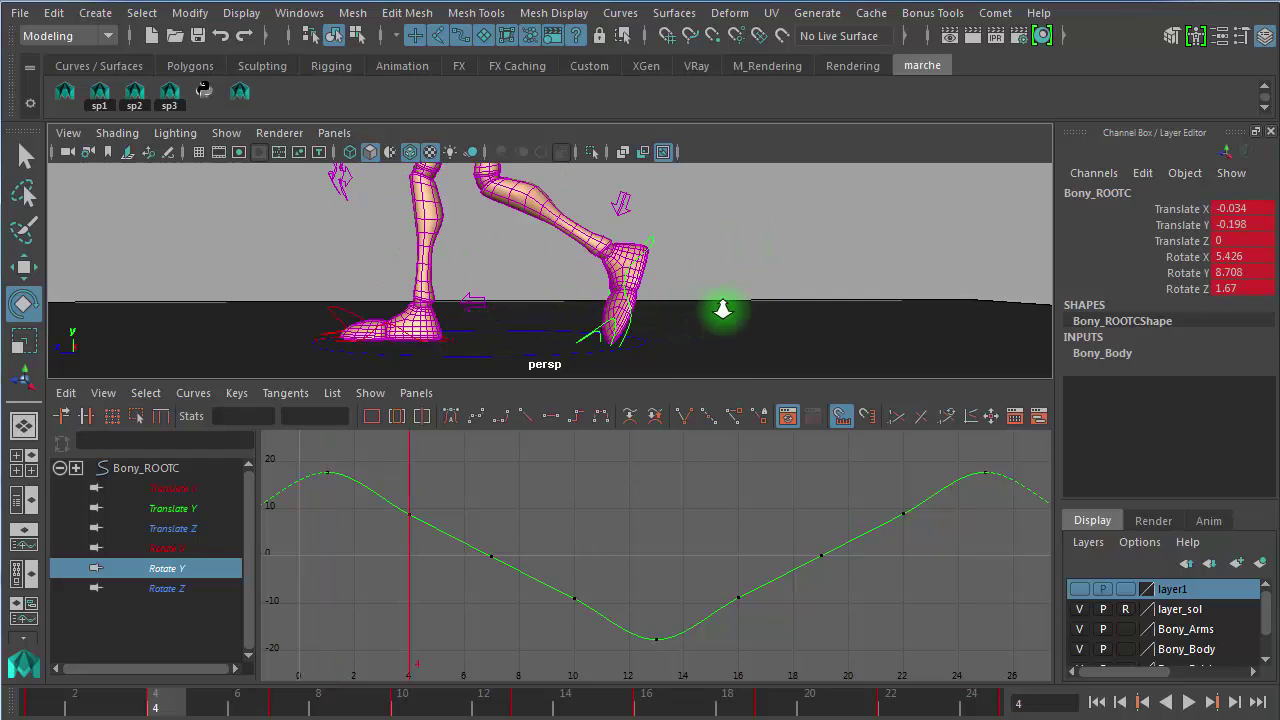
right_click_drag(723, 310, 466, 263, "alt")
left_click_drag(466, 263, 527, 256, "alt")
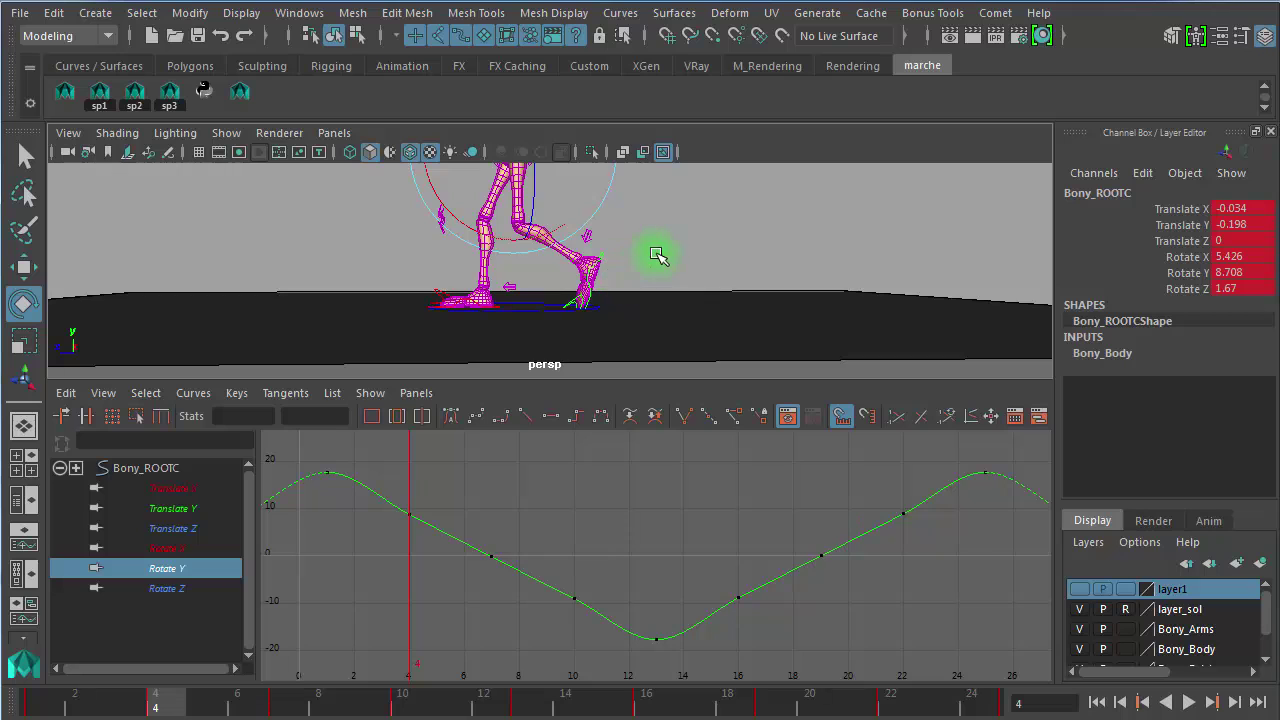
left_click_drag(656, 255, 560, 320, "alt")
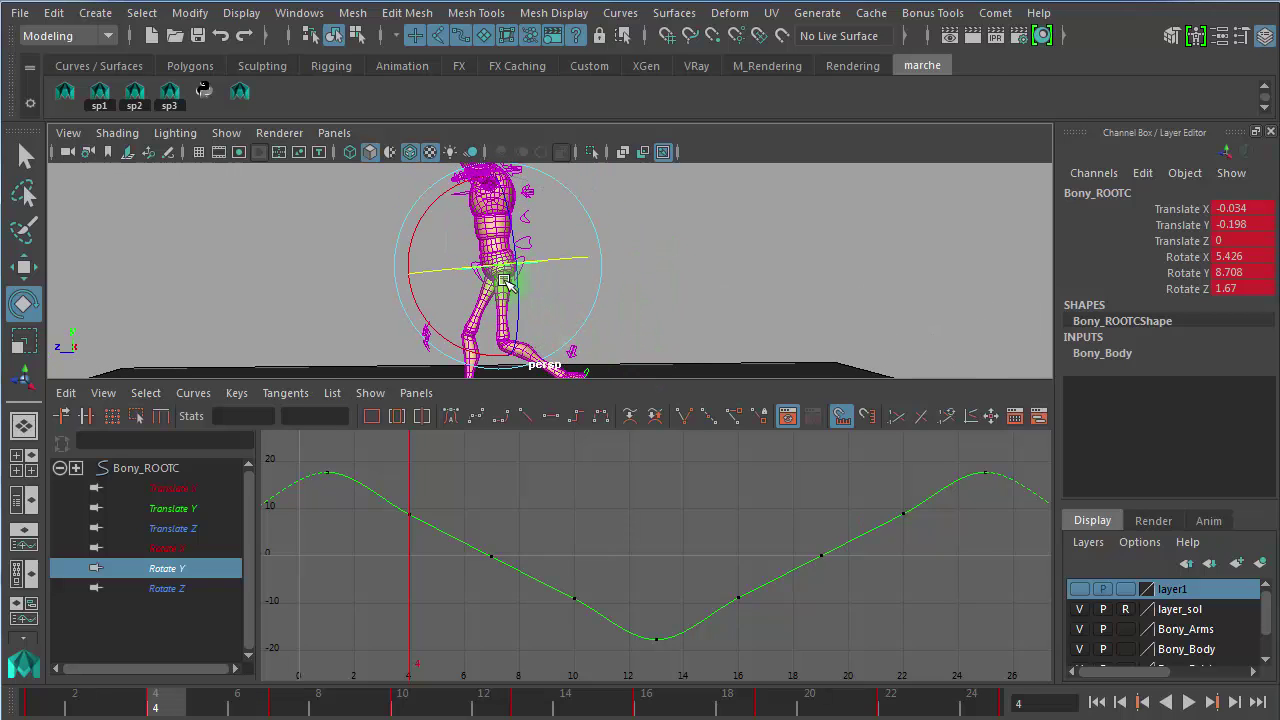
Step: Try turning the root control further about Y at frame 4, discard the unkeyed rotation, and play back the walk
left_click(477, 498)
left_click_drag(456, 486, 398, 534)
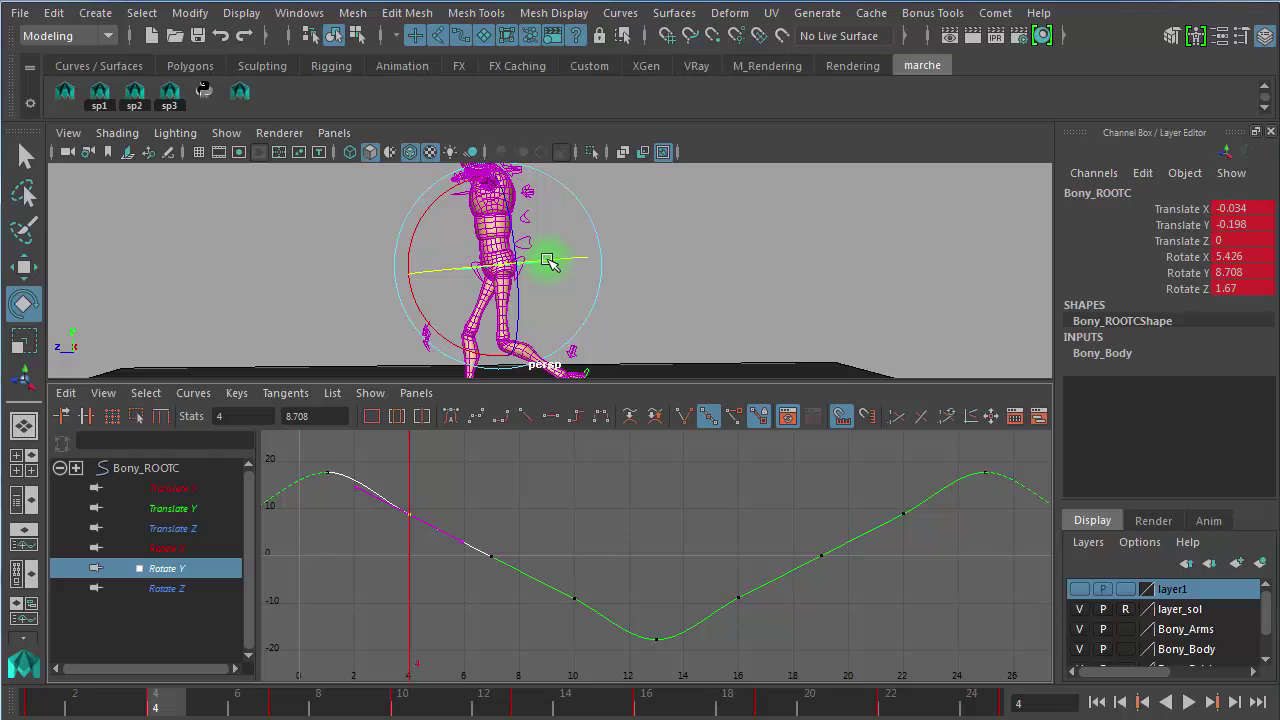
left_click_drag(548, 262, 571, 254)
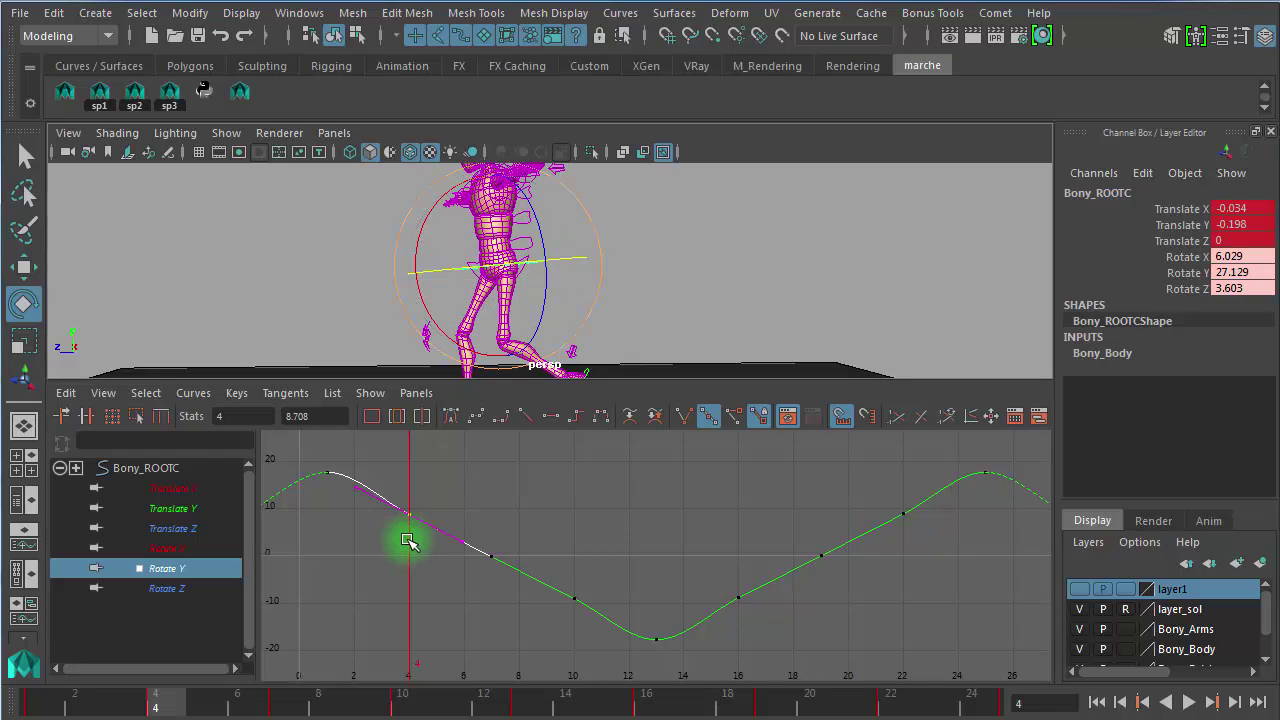
left_click(161, 707)
key("alt+v")
left_click_drag(176, 706, 163, 704)
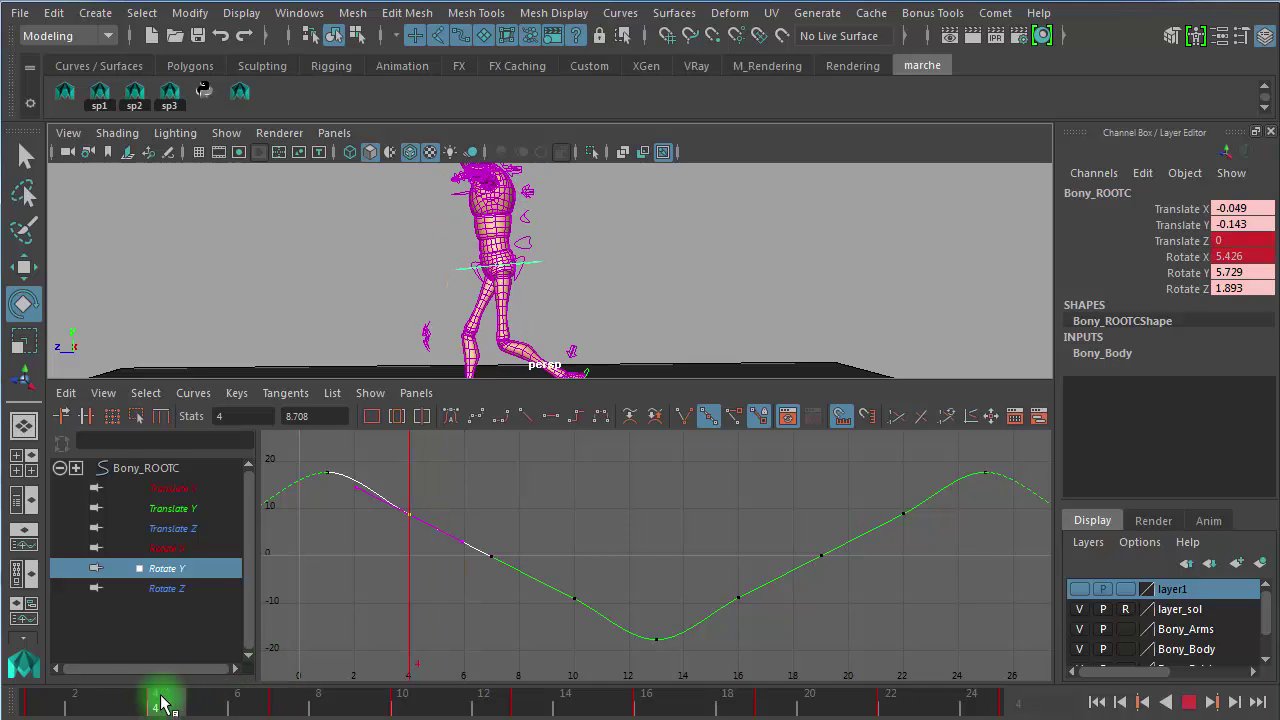
Step: Raise the frame 4 key of the root control's Rotate Y curve to 14.819 and play back the walk
left_click_drag(443, 492, 369, 537)
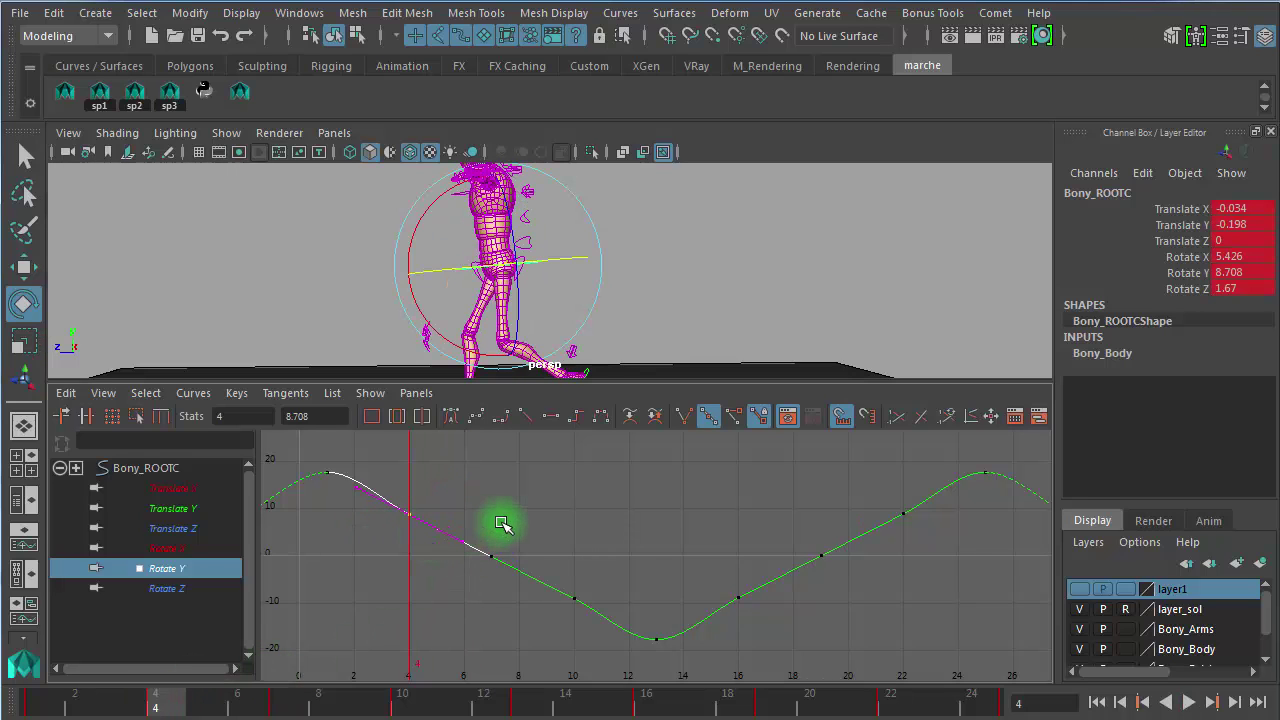
middle_click_drag(504, 513, 510, 495)
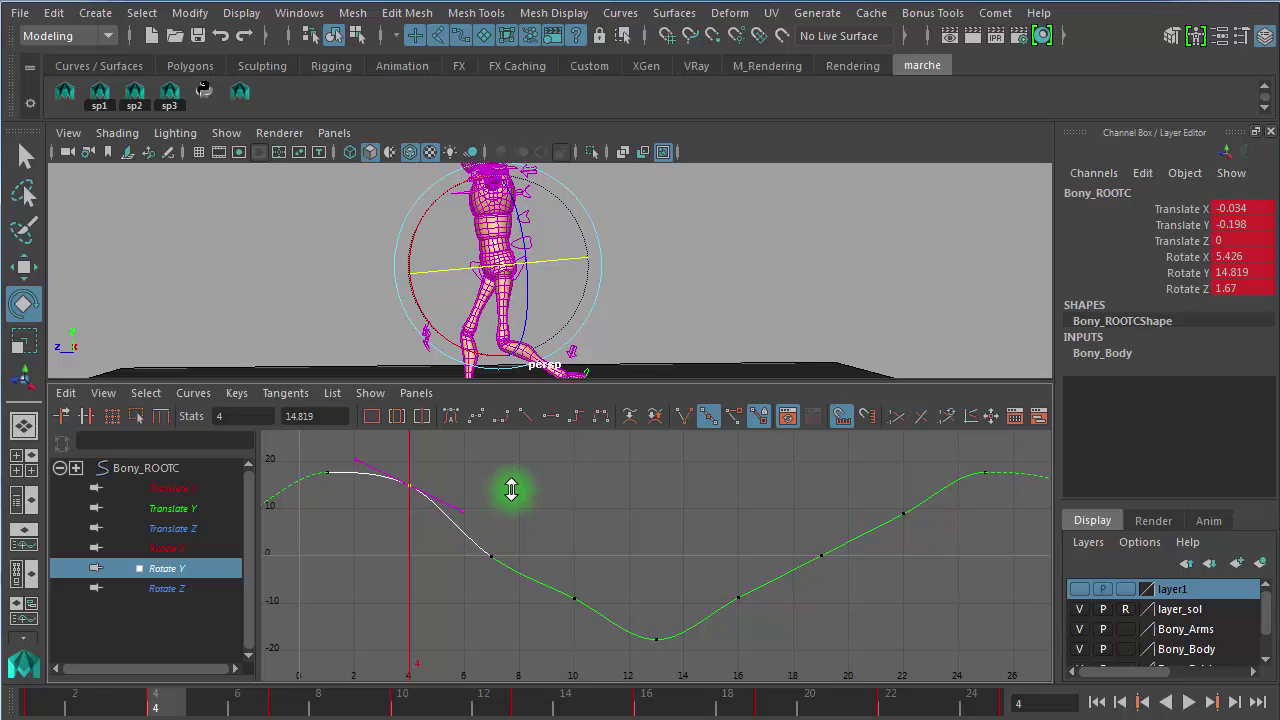
key("alt+v")
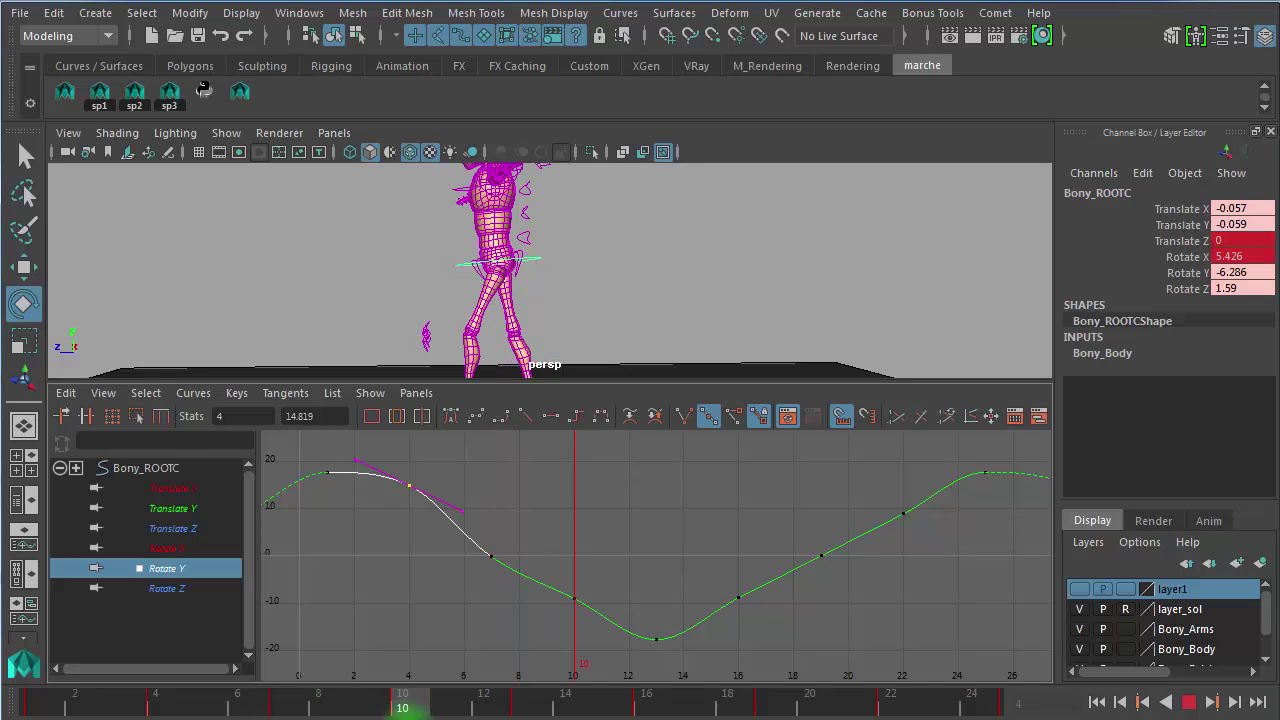
Step: Stop playback at frame 10 and lower that frame's Rotate Y key to -15.075
key("alt+v")
left_click_drag(553, 229, 595, 269, "alt")
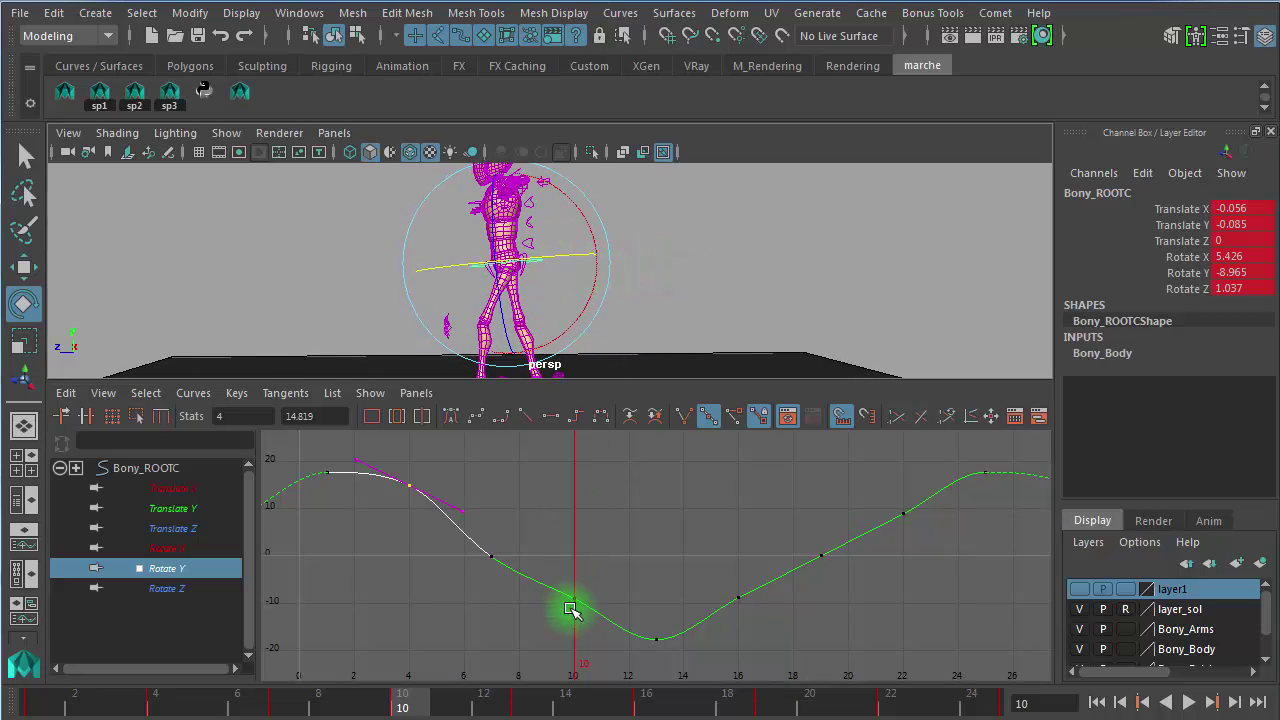
left_click_drag(598, 569, 562, 608)
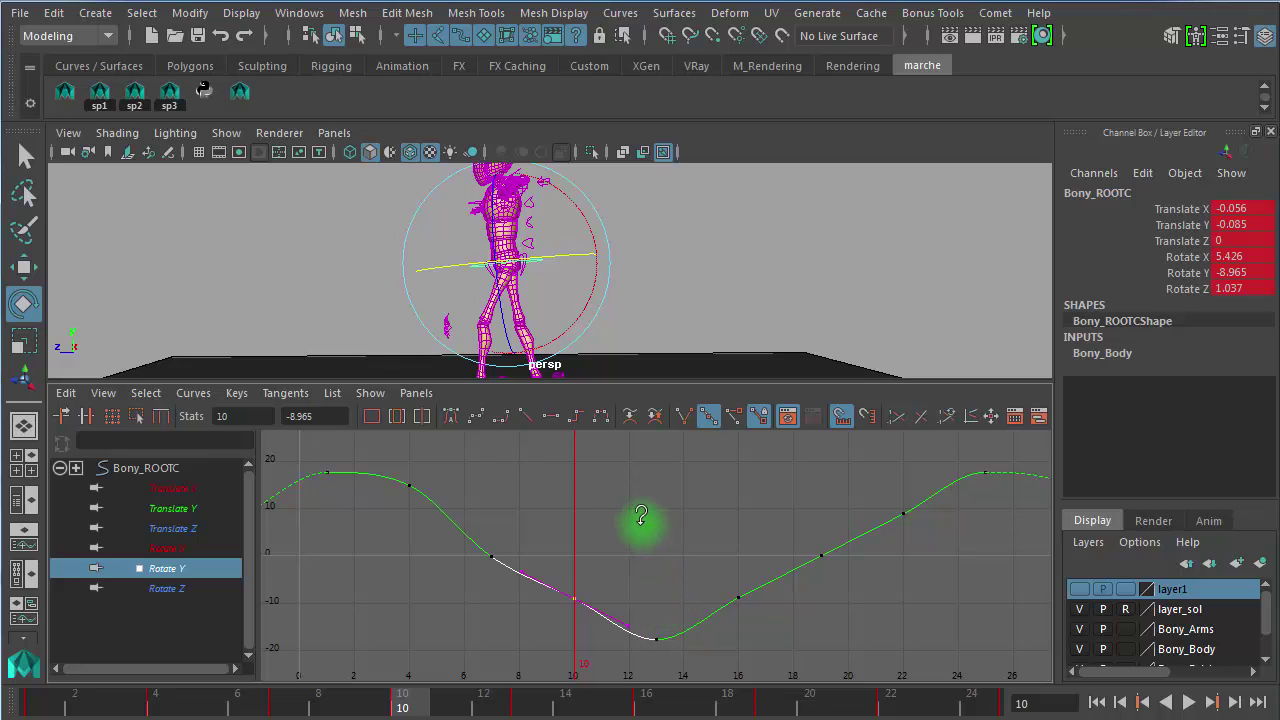
middle_click_drag(641, 515, 640, 553)
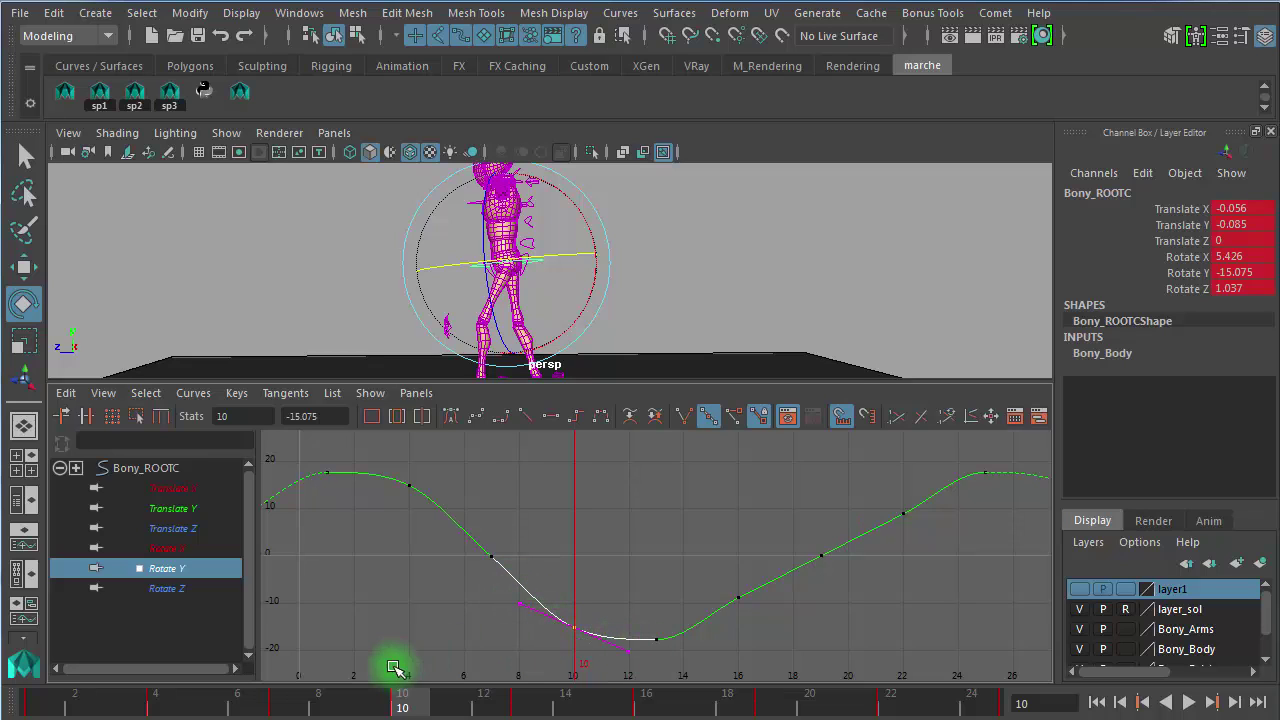
Step: Go to frame 16 and lower its Rotate Y key to about -14
left_click_drag(418, 706, 646, 706)
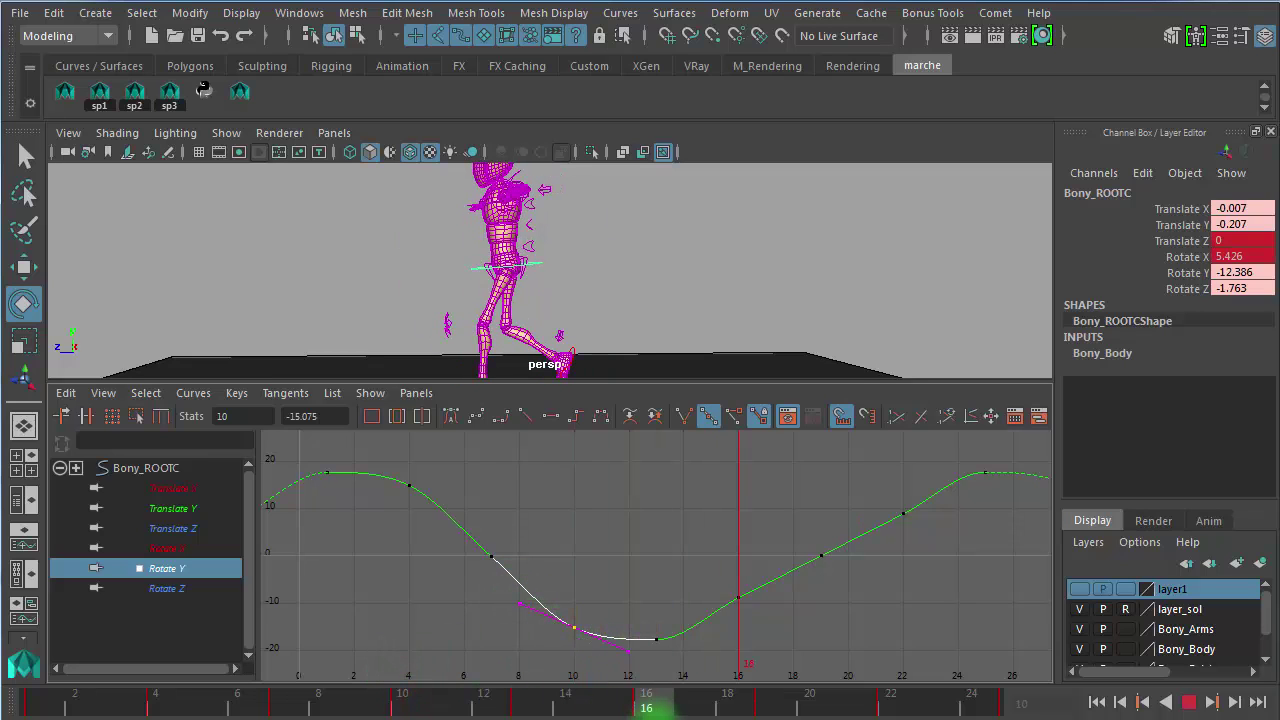
left_click_drag(710, 563, 795, 620)
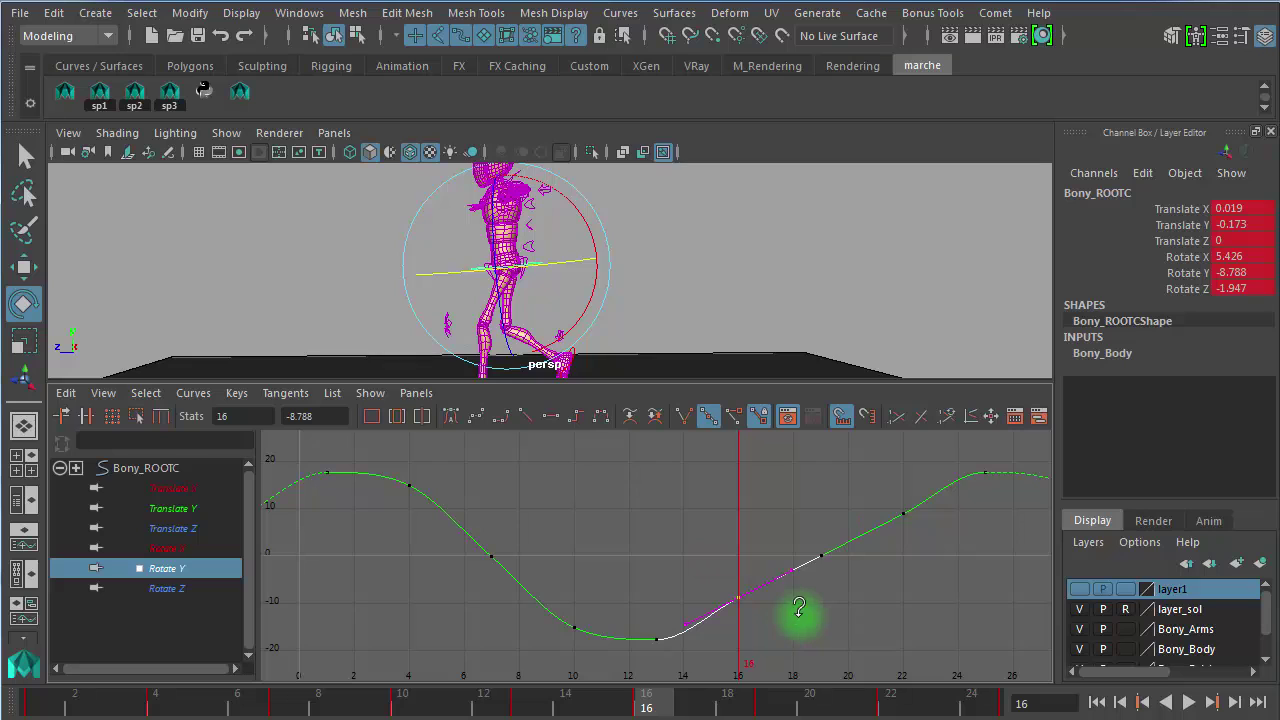
middle_click_drag(799, 607, 797, 632)
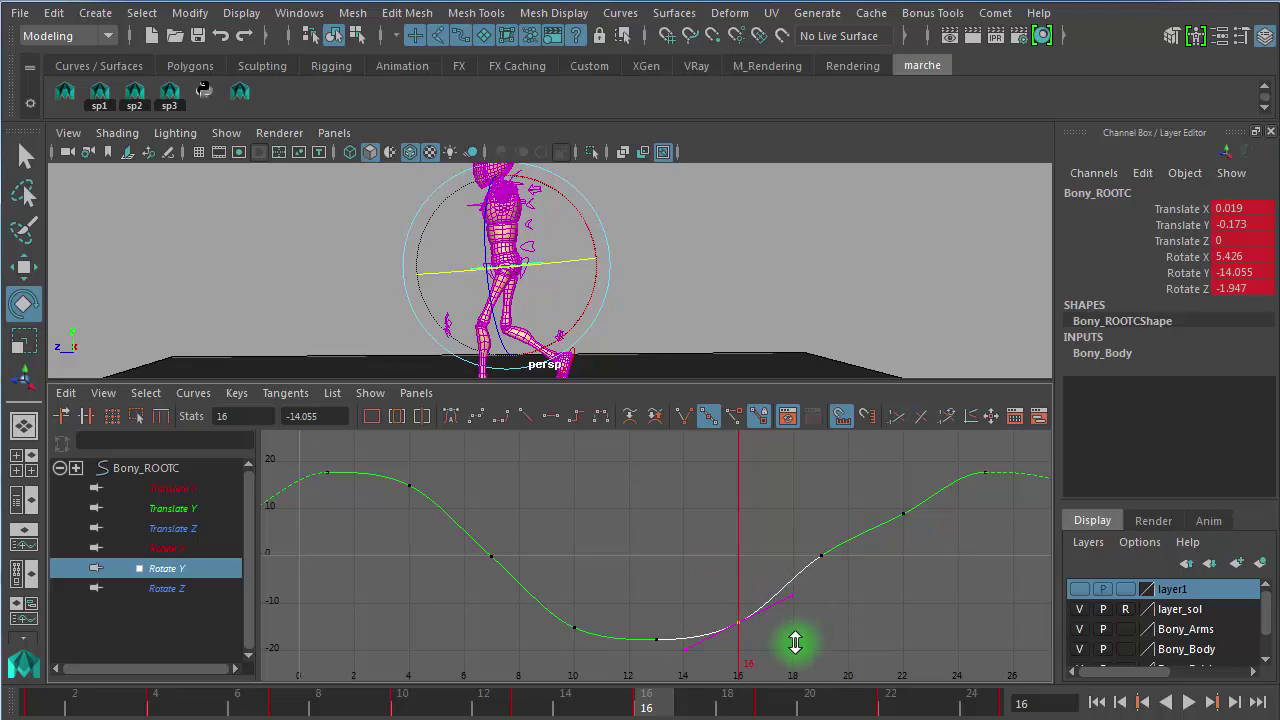
Step: Go to frame 22 and raise its Rotate Y key to 13.488
left_click_drag(646, 700, 890, 710)
left_click_drag(875, 467, 958, 560)
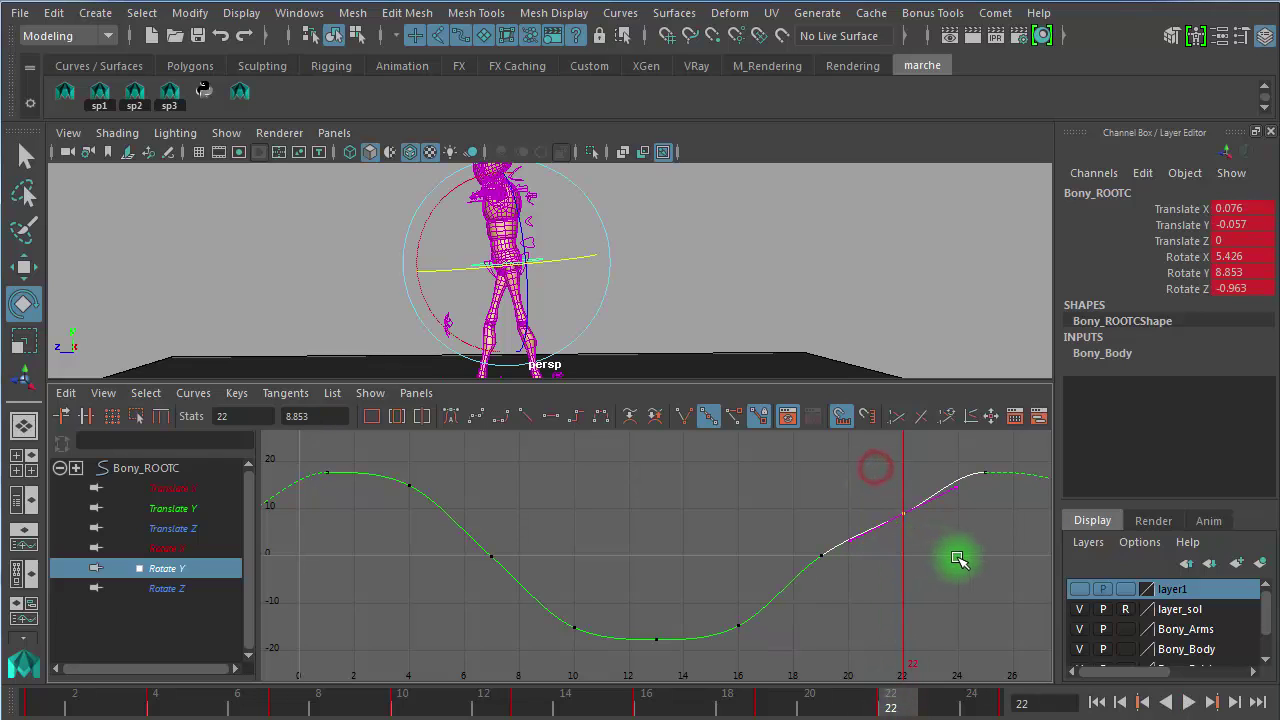
middle_click_drag(958, 553, 956, 533)
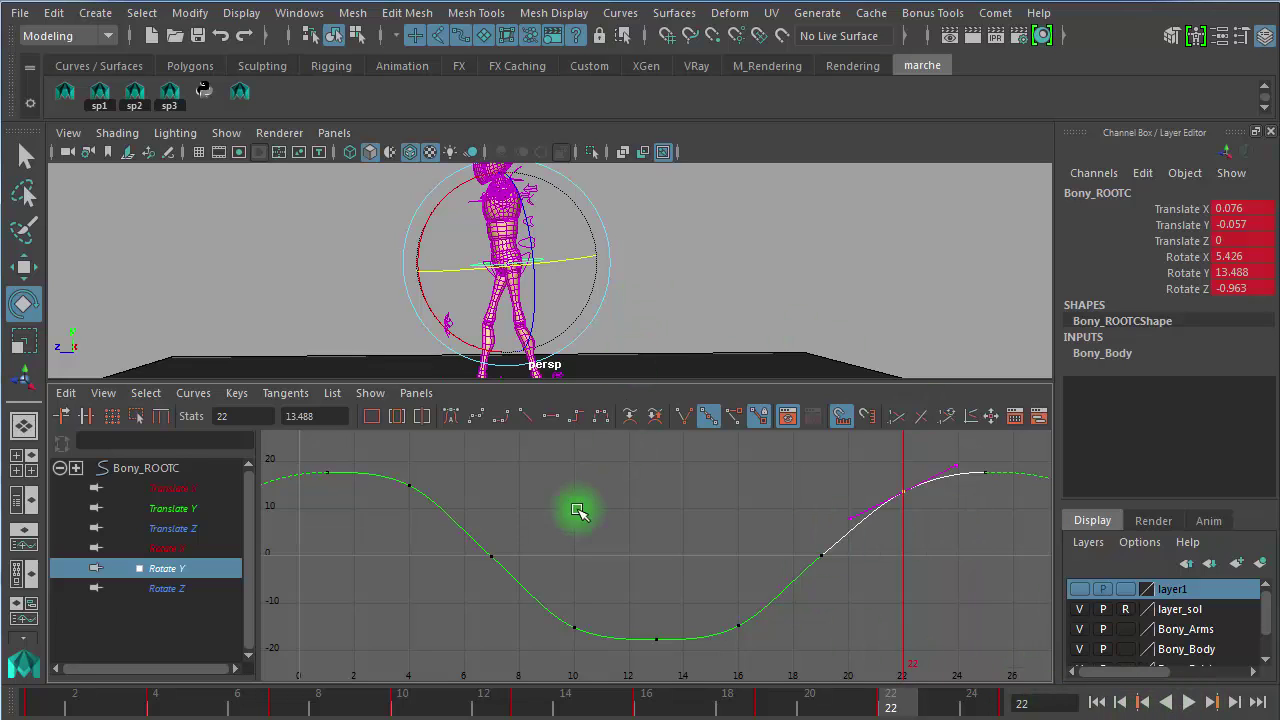
Step: Deselect the root control and play back the walk to review the hips and legs from the side
left_click(735, 289)
right_click_drag(611, 245, 915, 290, "alt")
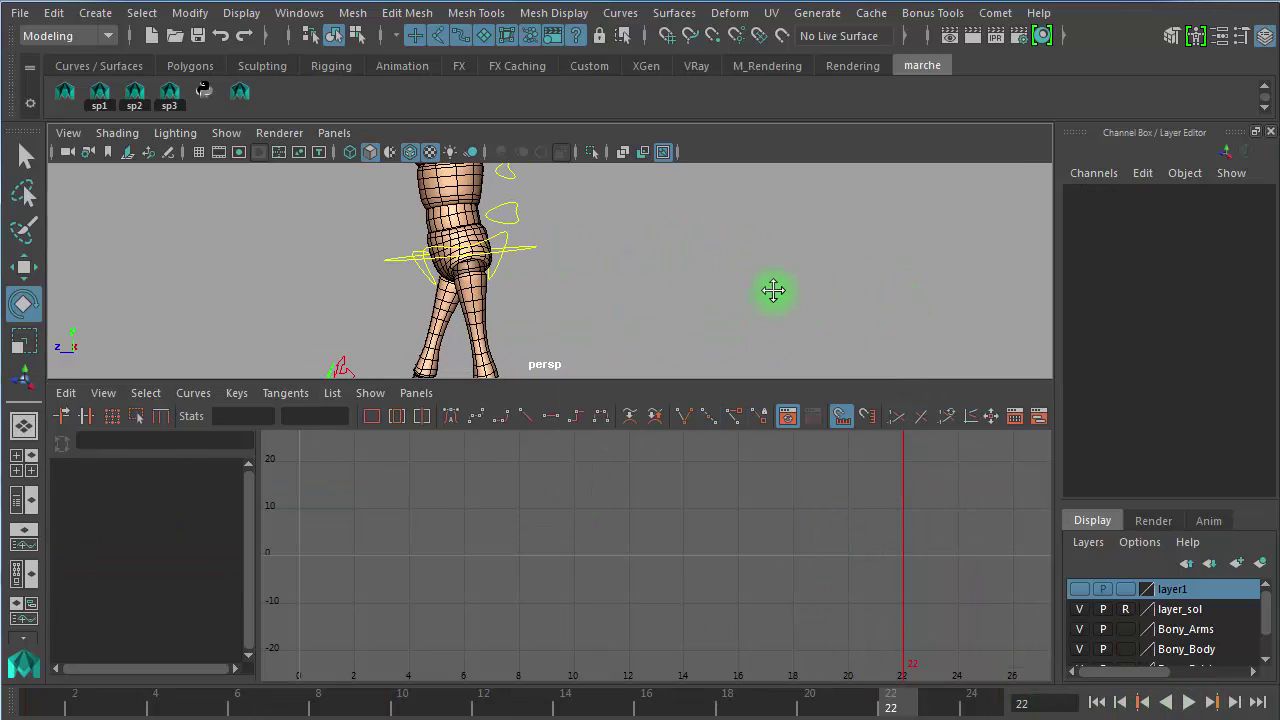
middle_click_drag(773, 290, 789, 240, "alt")
right_click_drag(717, 243, 554, 221, "alt")
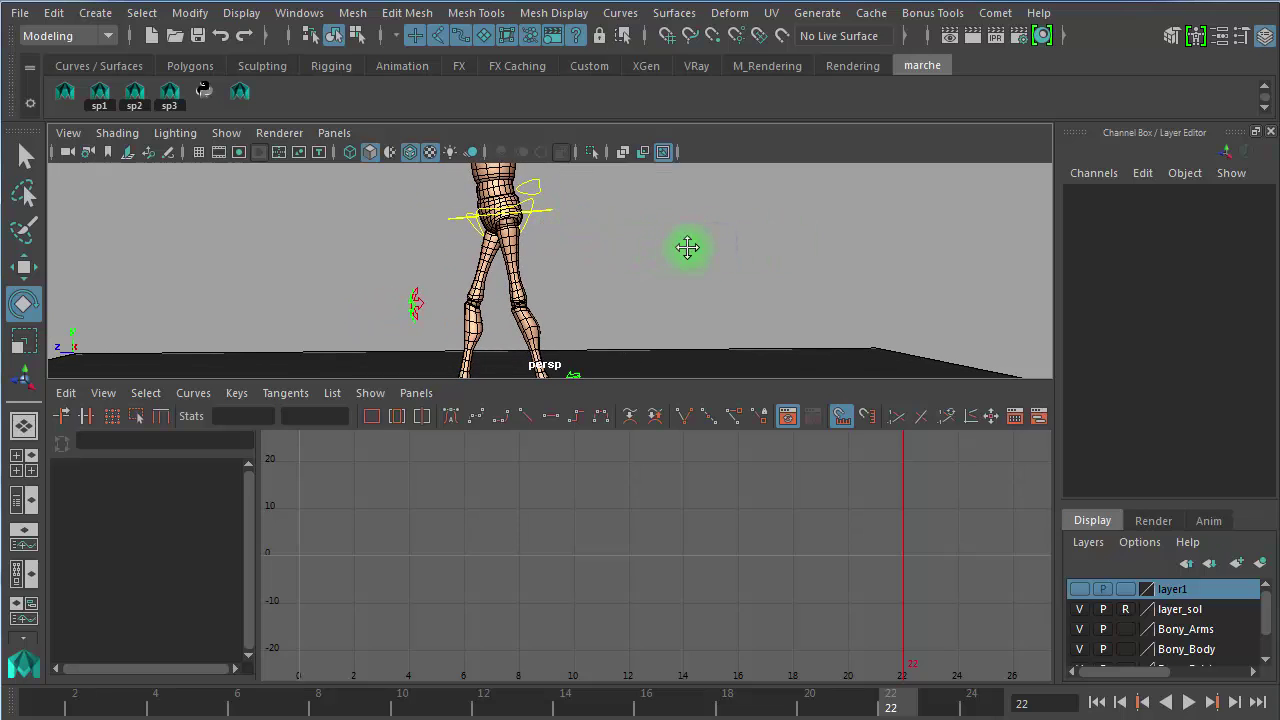
middle_click_drag(687, 247, 697, 220, "alt")
left_click_drag(695, 260, 651, 257, "alt")
middle_click_drag(668, 251, 672, 243, "alt")
left_click(1190, 703)
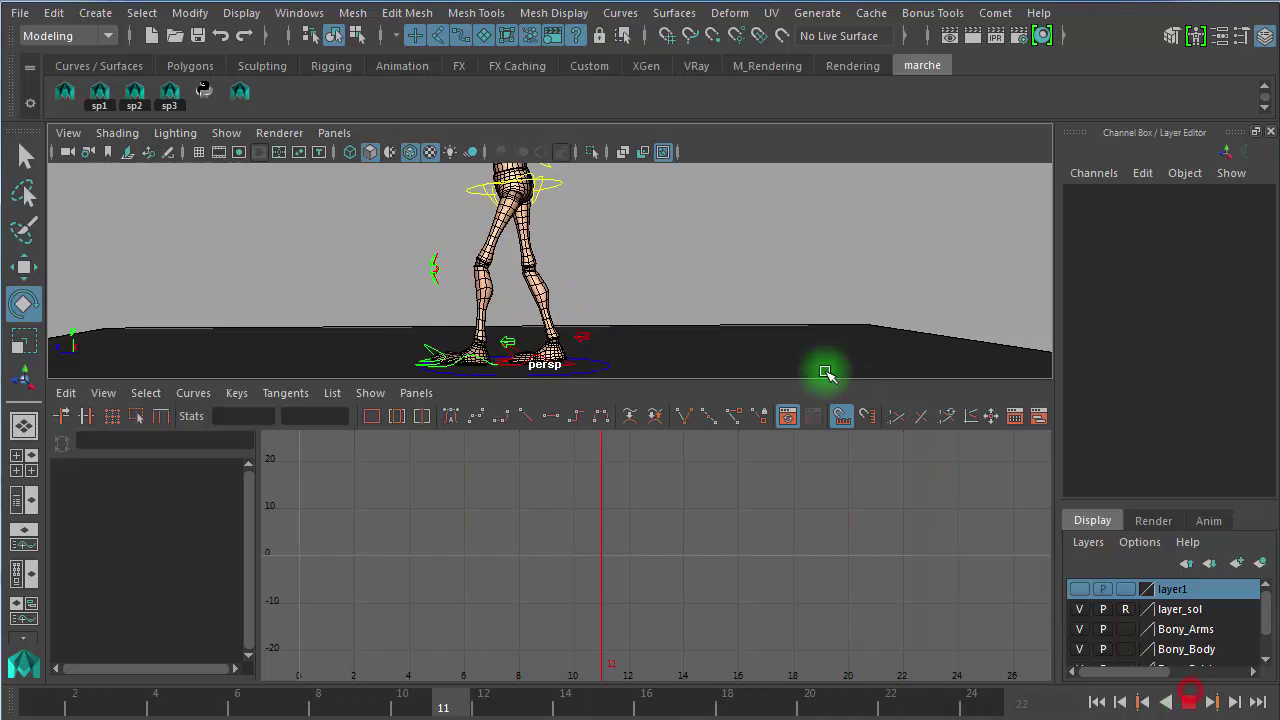
key("Escape")
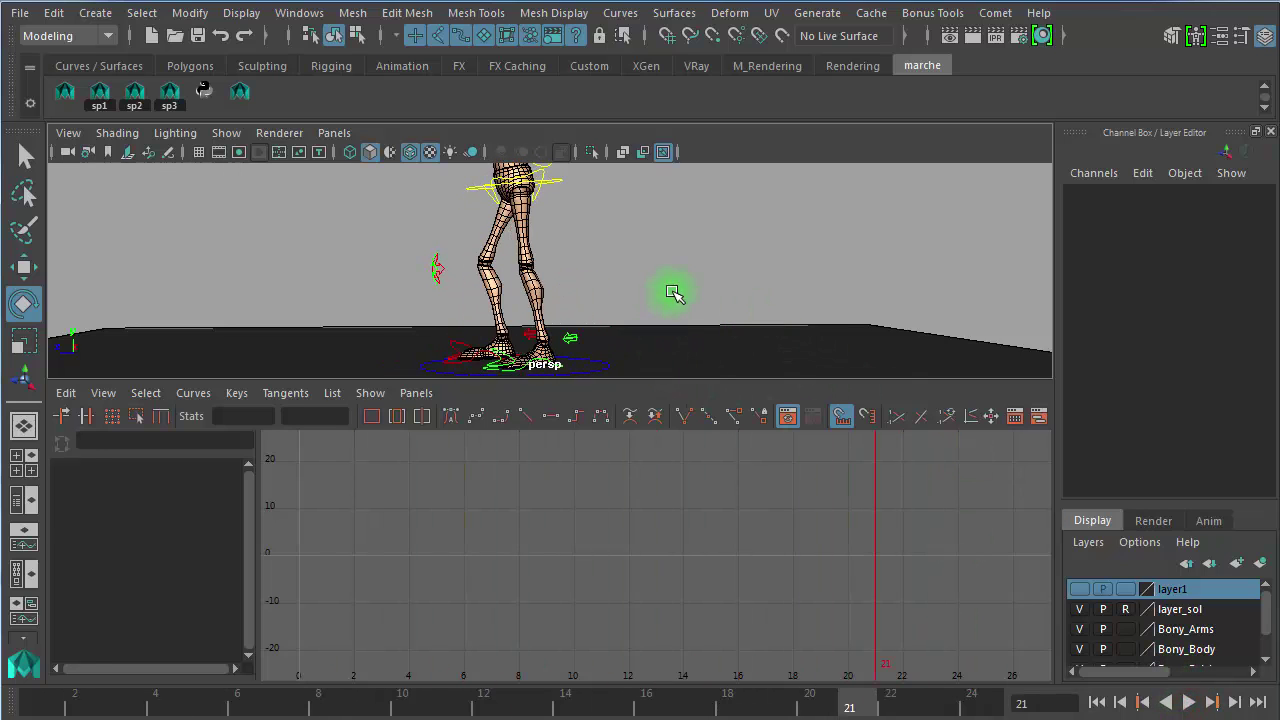
Step: Play back the walk from a wider, raised view to review the motion of the whole body
left_click_drag(674, 291, 575, 289, "alt")
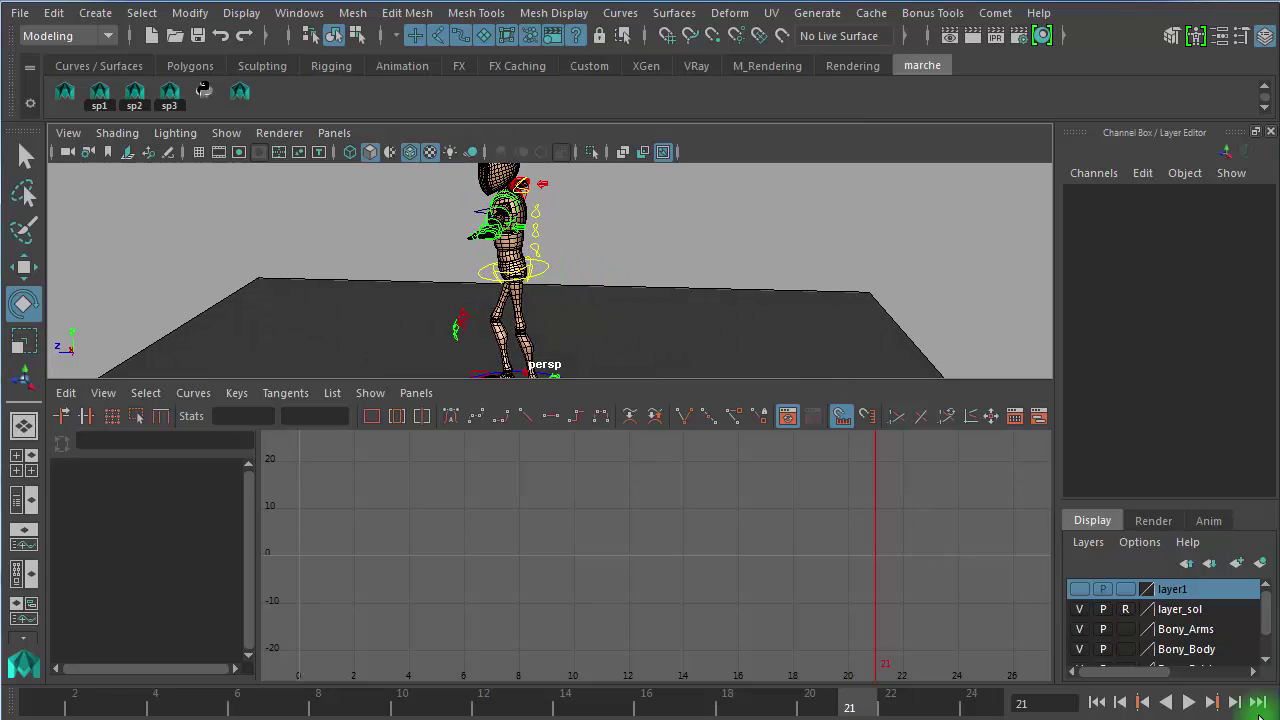
left_click(1188, 703)
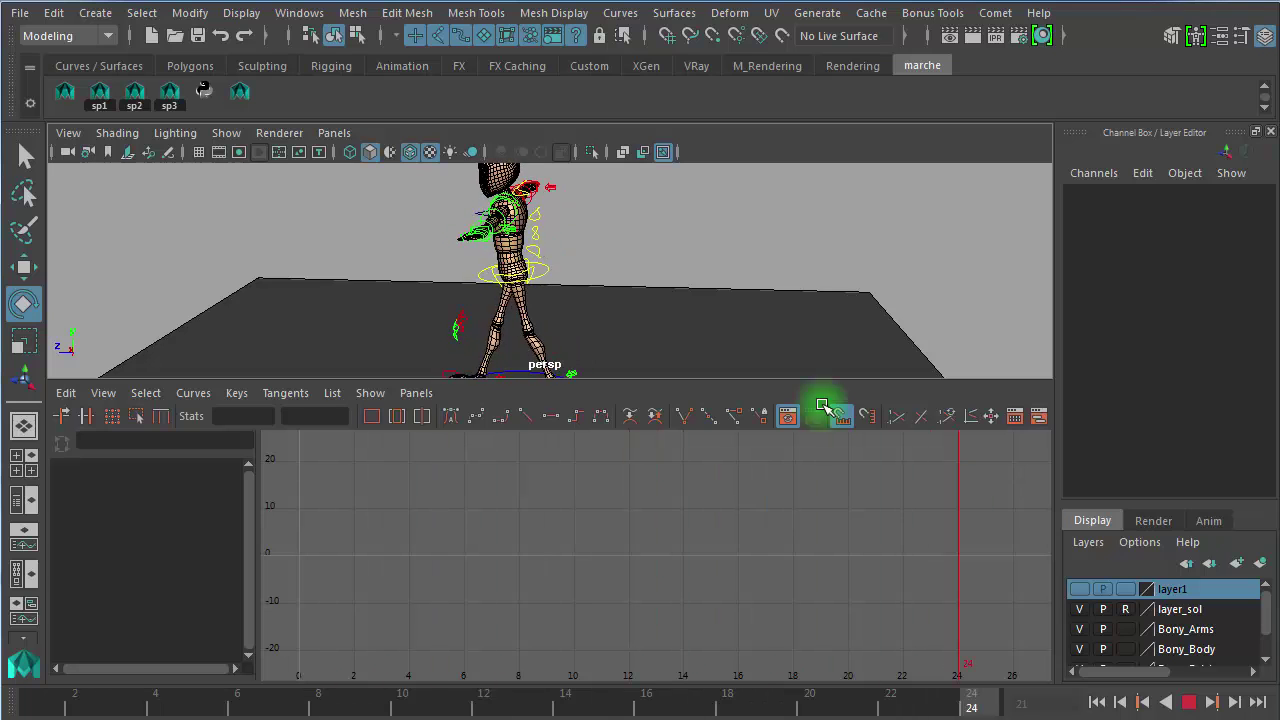
left_click(1188, 703)
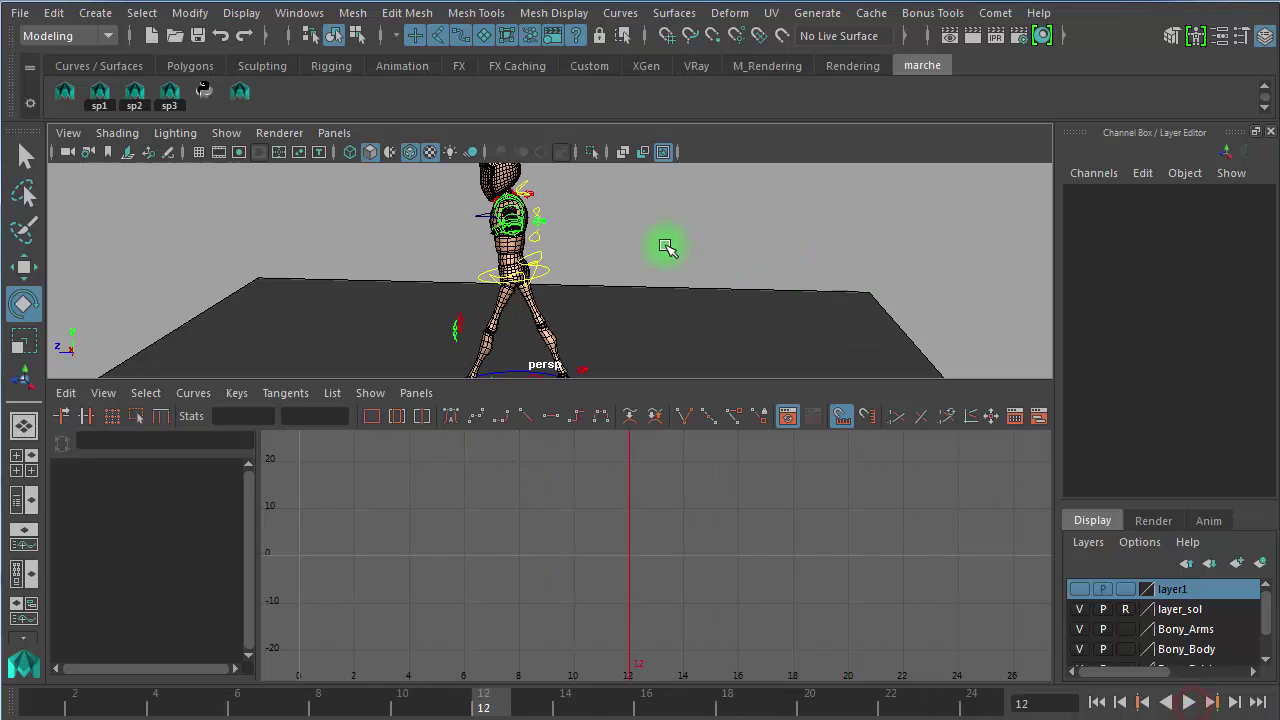
Step: Select the root control at frame 12, examine its edited curves against the hip pose, and deselect it
mouse_move(566, 245)
left_mouse_down("alt")
mouse_move(594, 246)
mouse_move(457, 229)
mouse_move(693, 251)
mouse_move(566, 260)
left_mouse_up("alt")
left_click(566, 287)
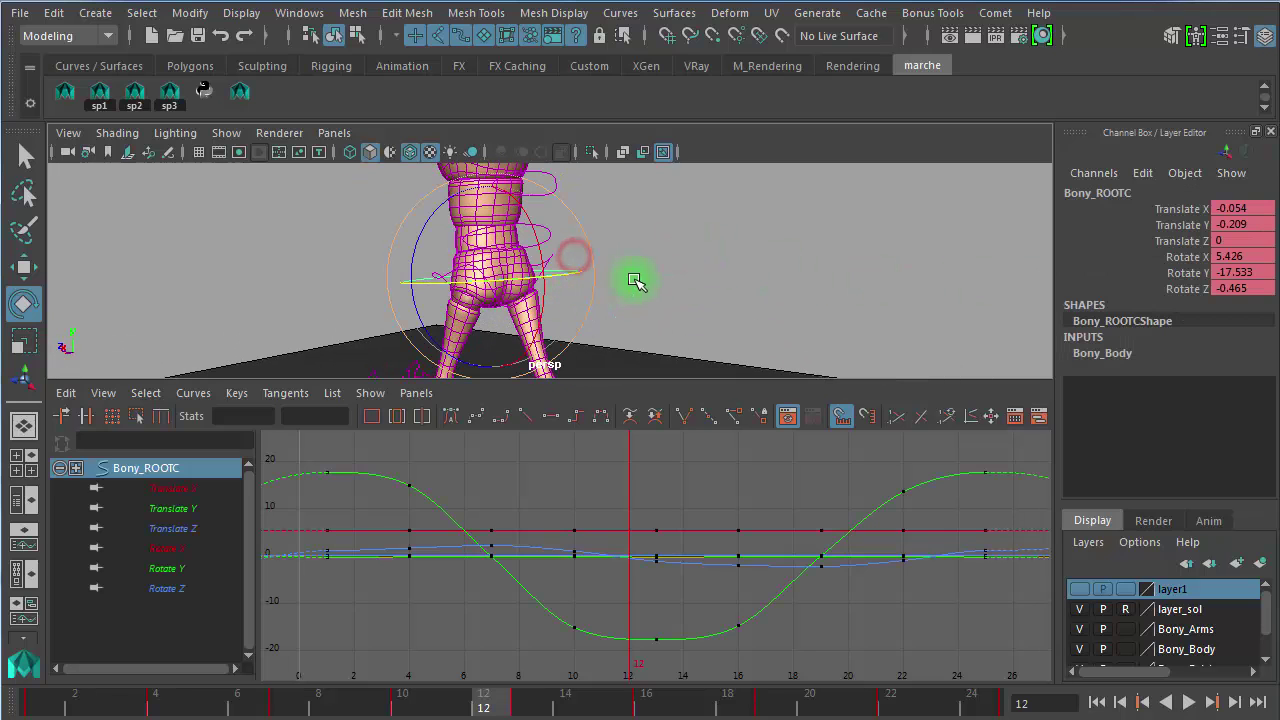
left_click(740, 265)
left_click_drag(603, 251, 672, 254, "alt")
right_click_drag(654, 249, 508, 222, "alt")
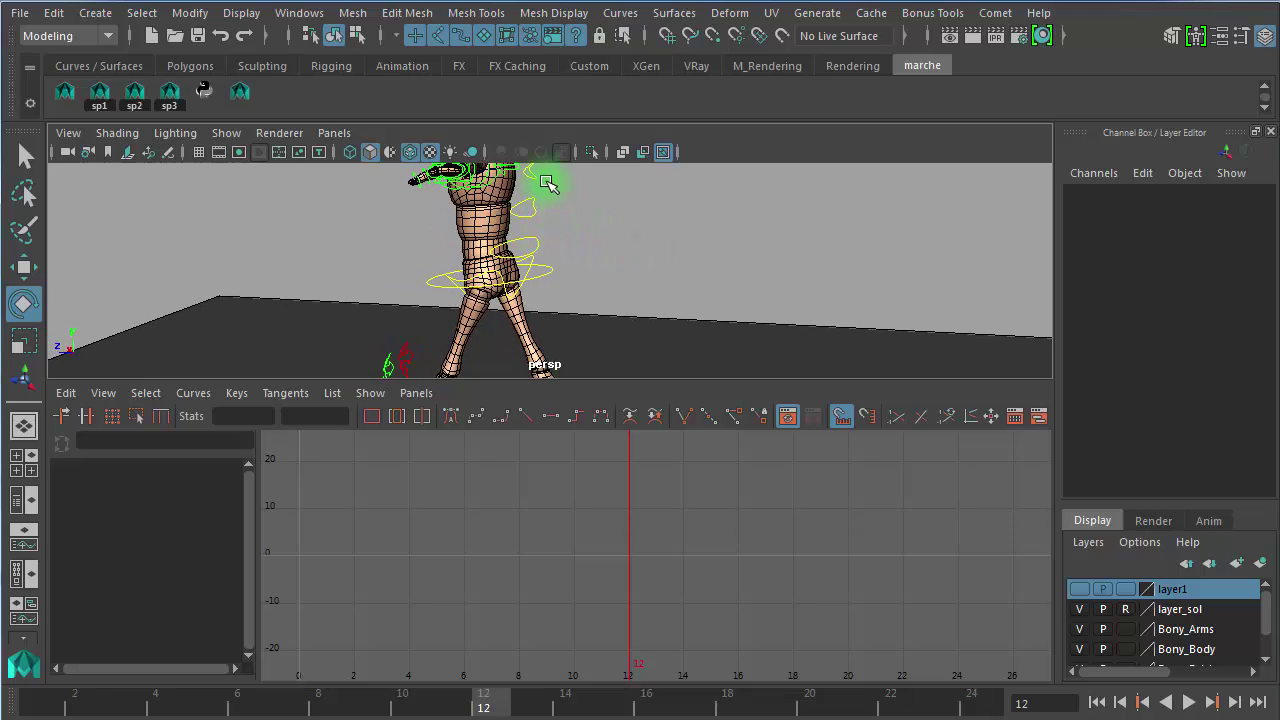
Step: Inspect the Rotate Y curves of the Bony_Spine03FKC and Bony_Spine02FKC controls, and check the torso pose at frame 10
left_click(531, 180)
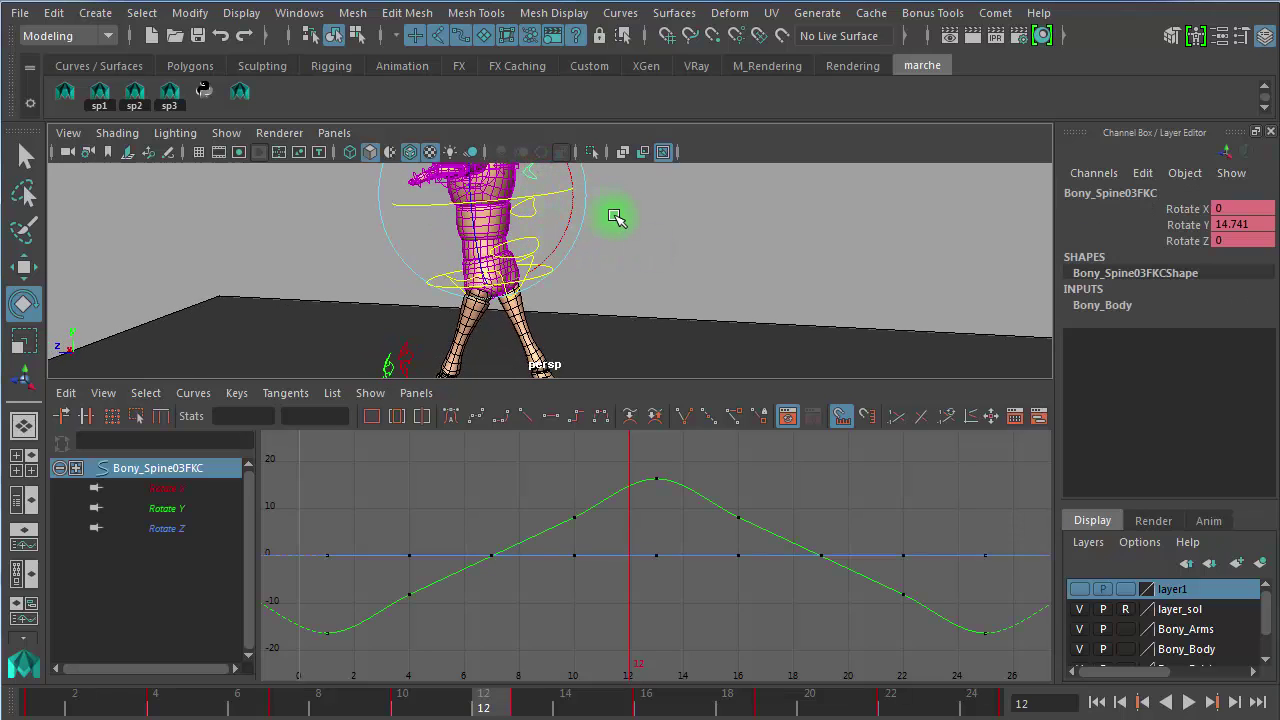
left_click(745, 243)
left_click(510, 238)
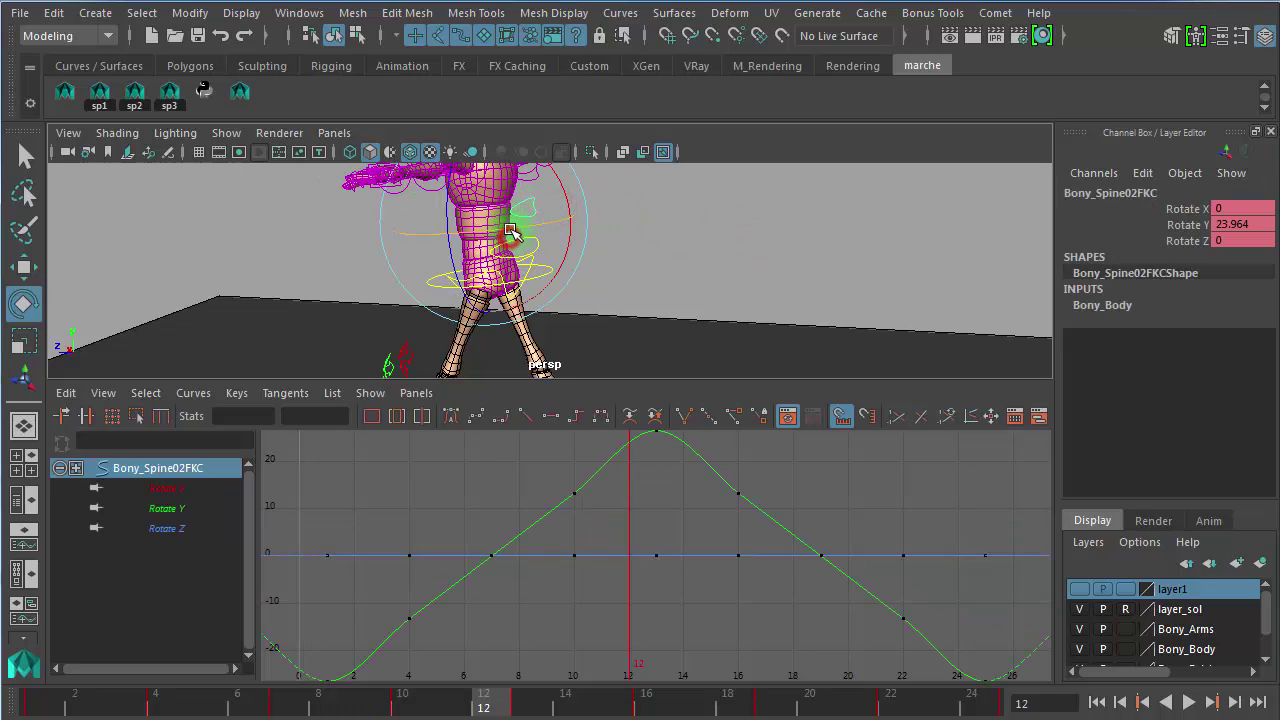
left_click(686, 235)
left_click(507, 555)
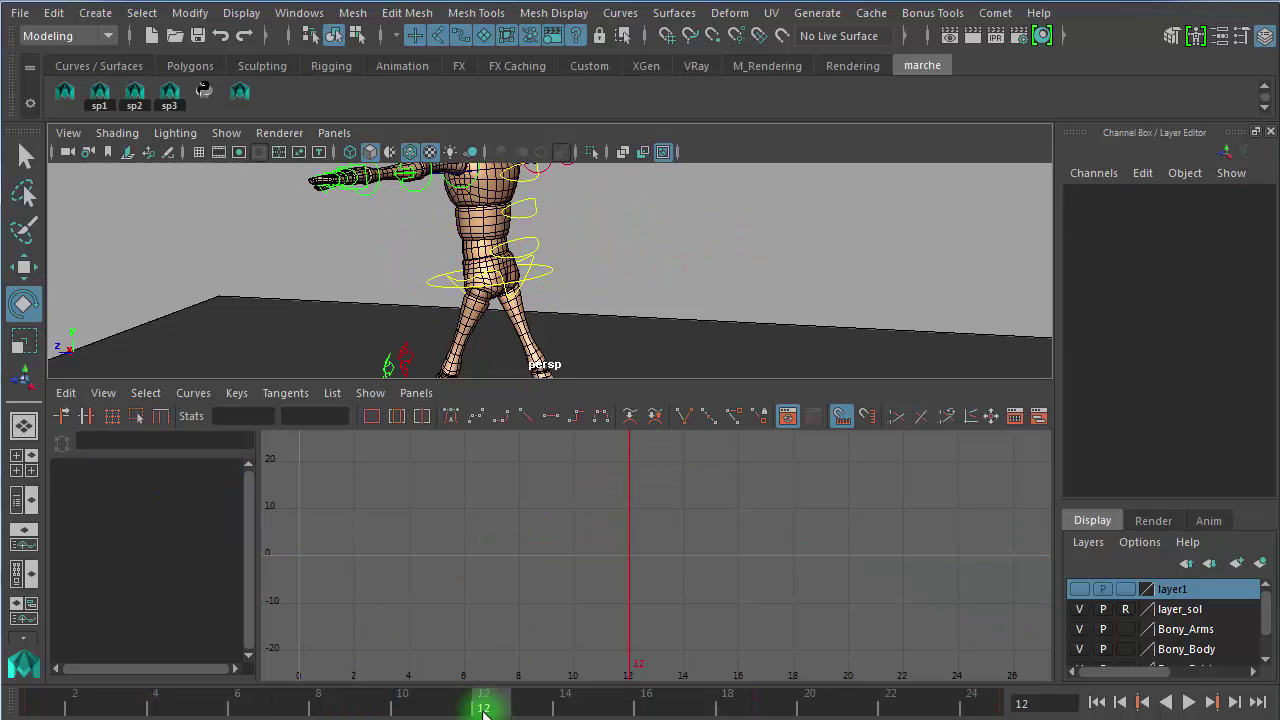
left_click_drag(483, 710, 402, 706)
left_click(568, 247)
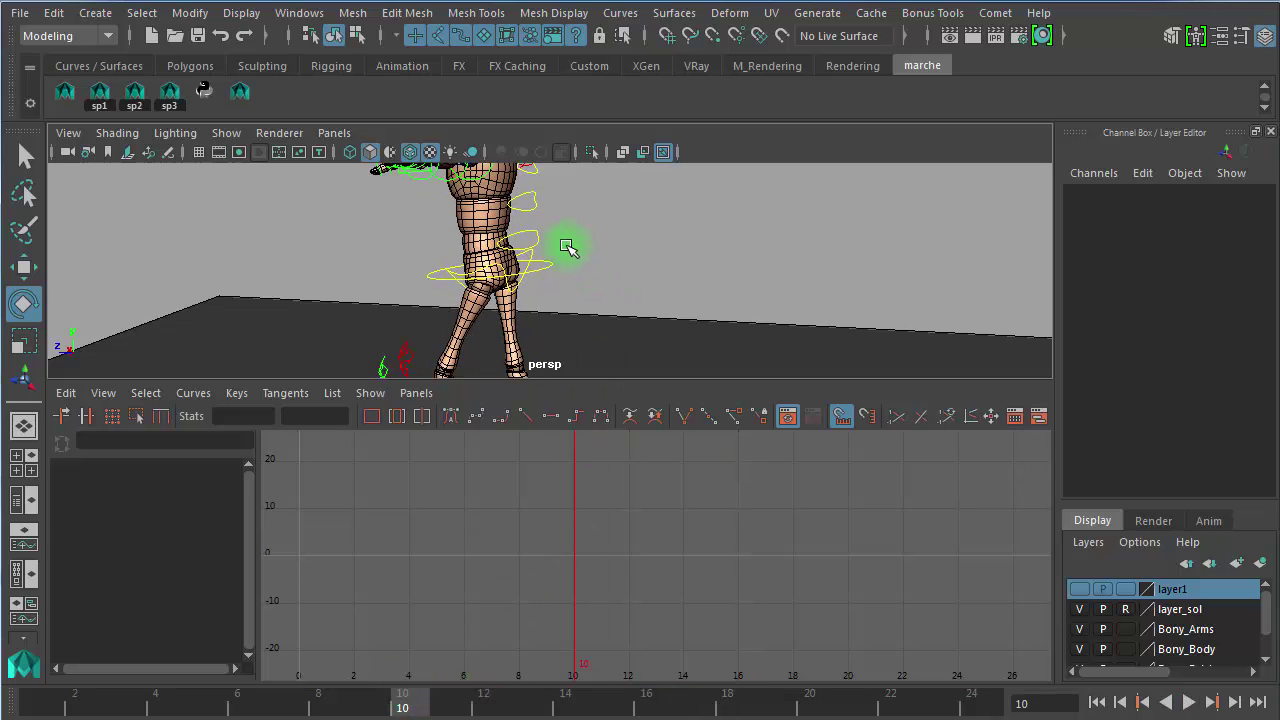
Step: Compare the animation curves of the Bony_ROOTC and Bony_Spine01FKC controls at frame 10
left_click(549, 278)
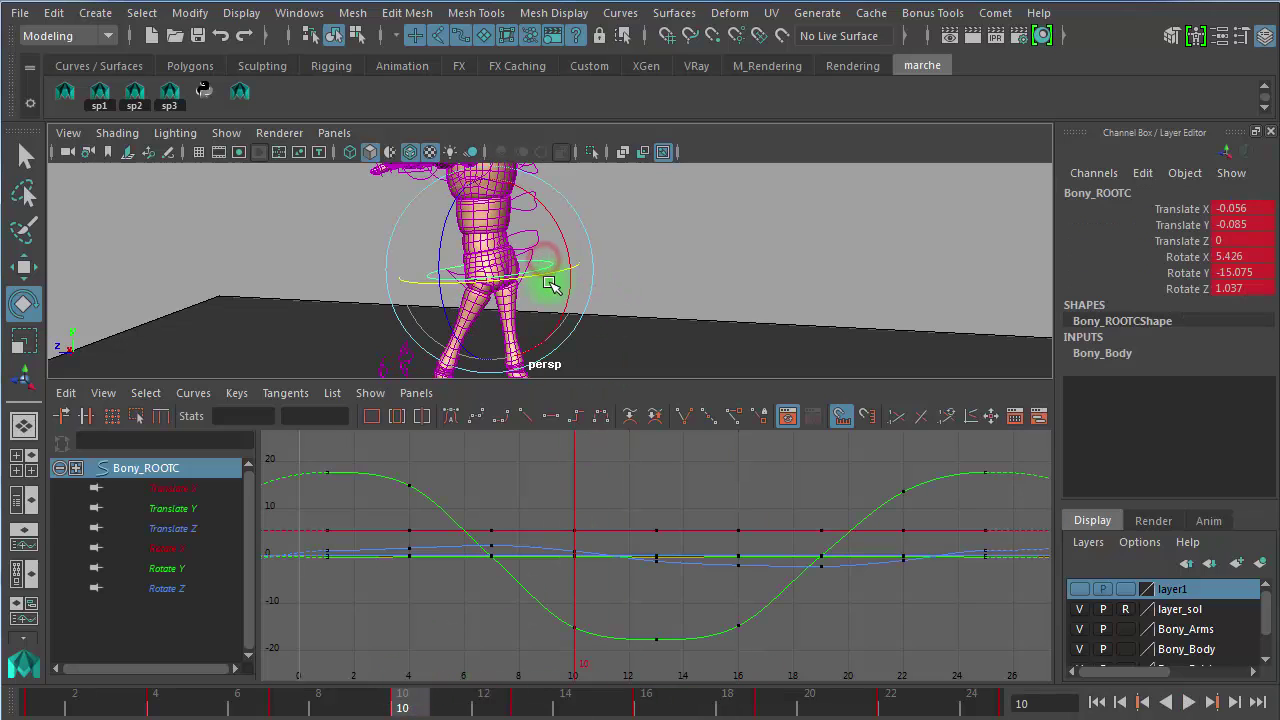
left_click(608, 236)
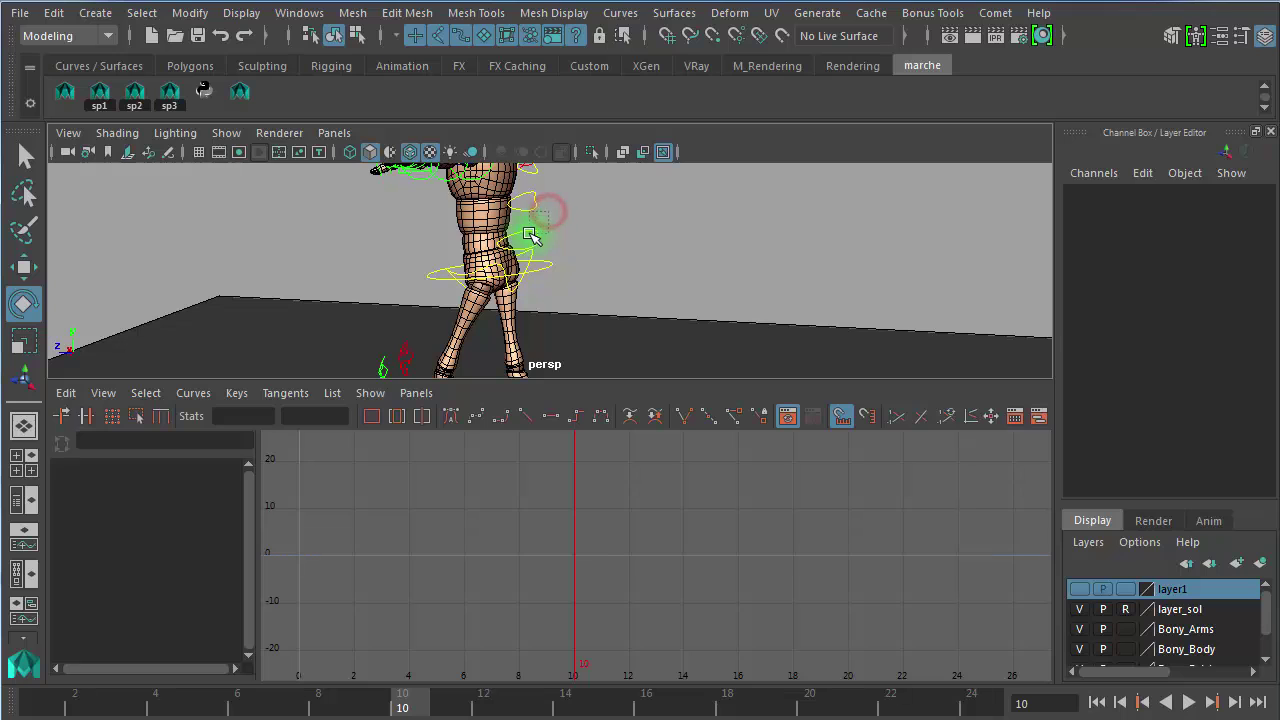
left_click(530, 235)
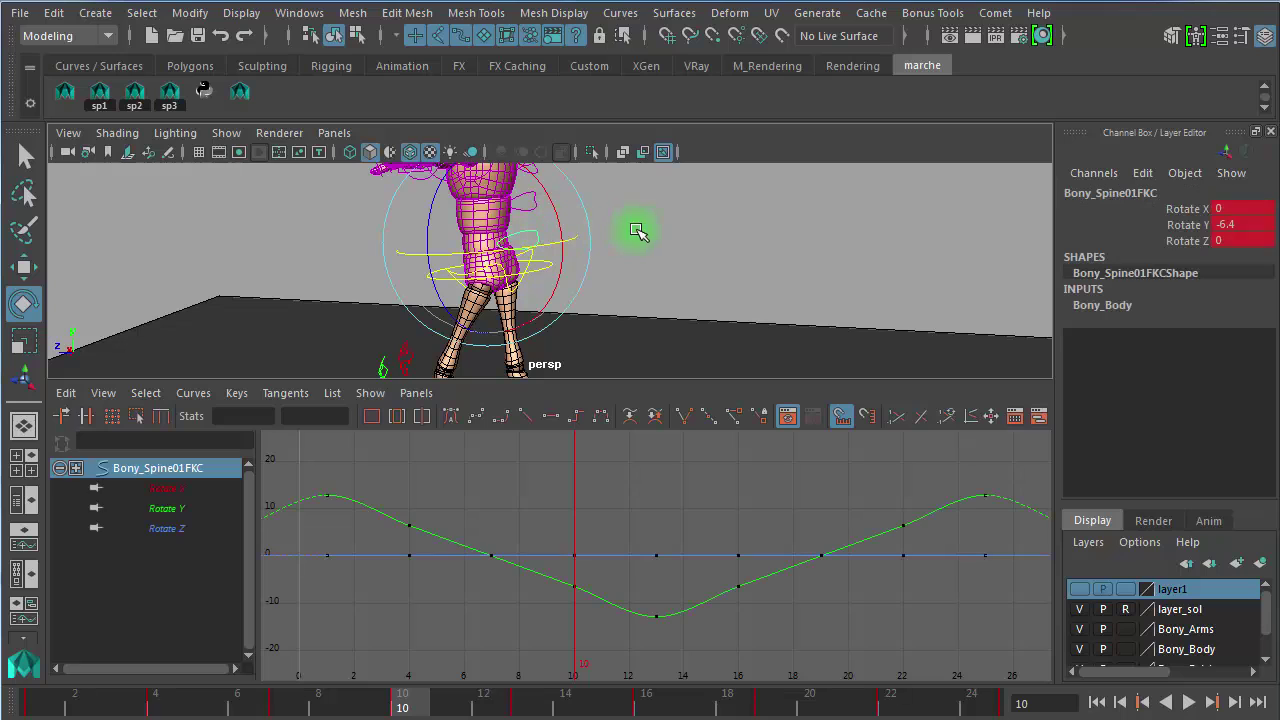
left_click(706, 252)
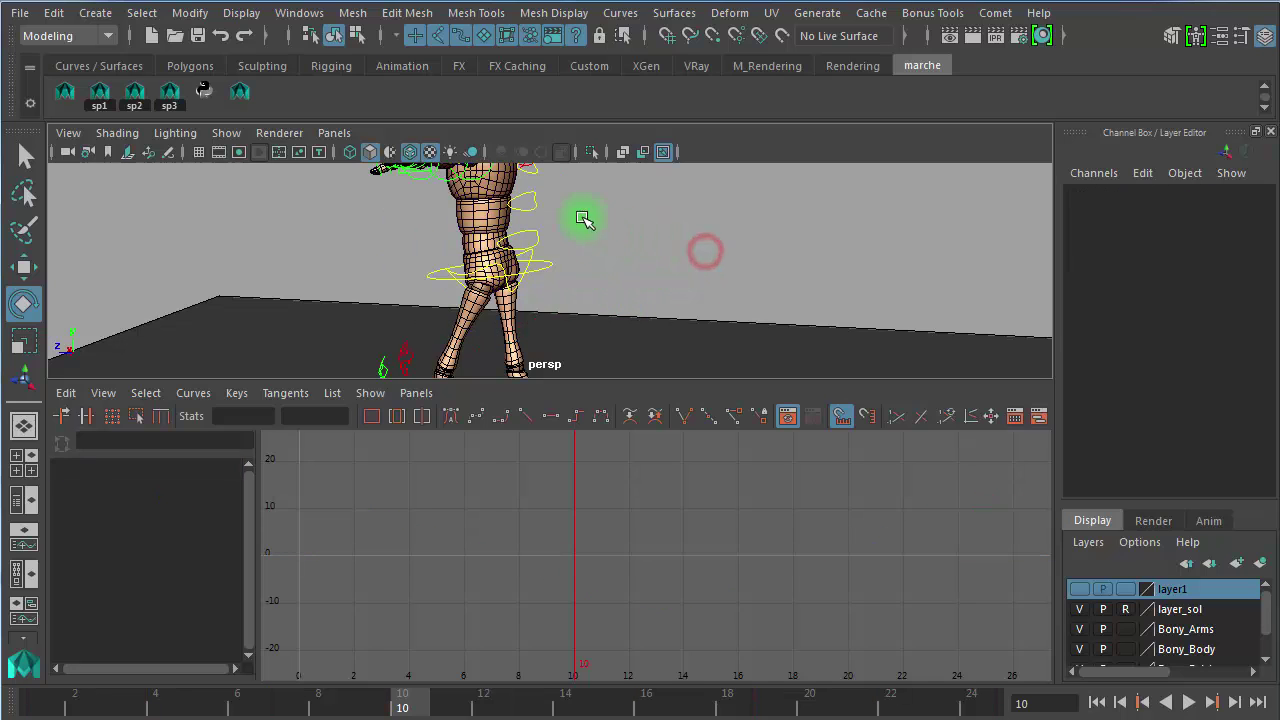
Step: Select the three spine FK controls together and isolate the Rotate X curve of Bony_Spine01FKC
right_click_drag(579, 234, 506, 223, "alt")
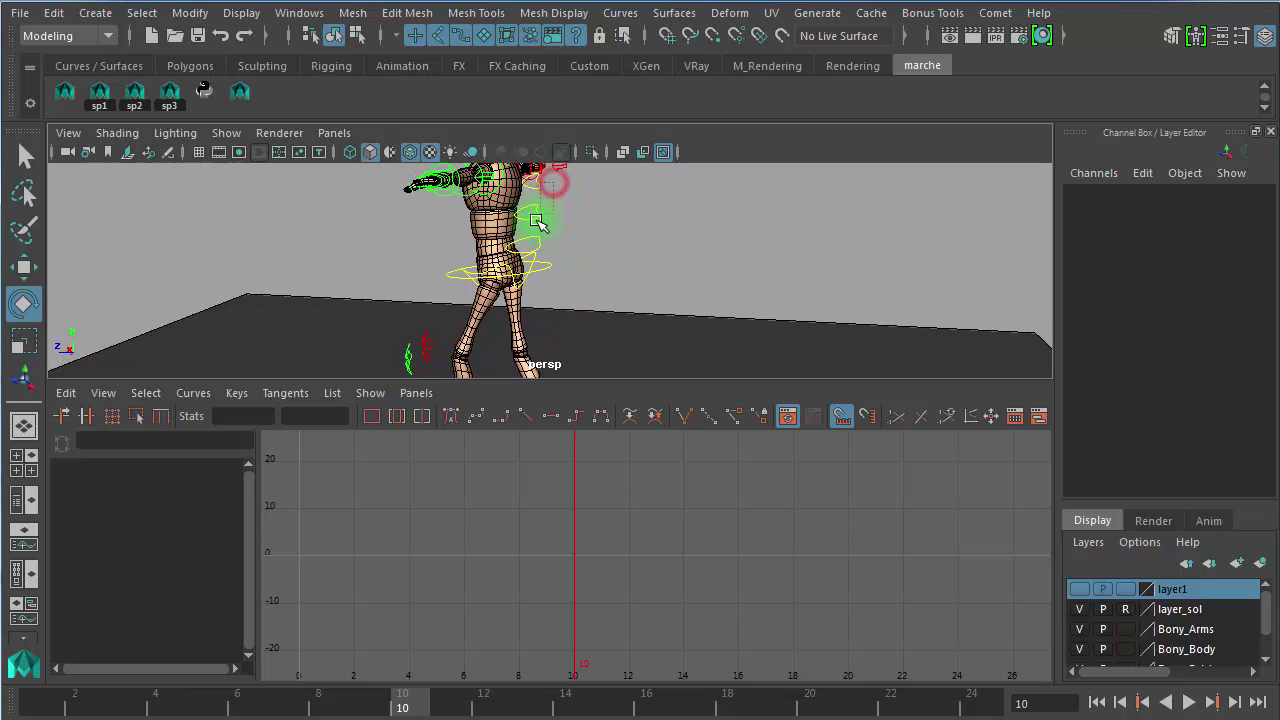
left_click(531, 240)
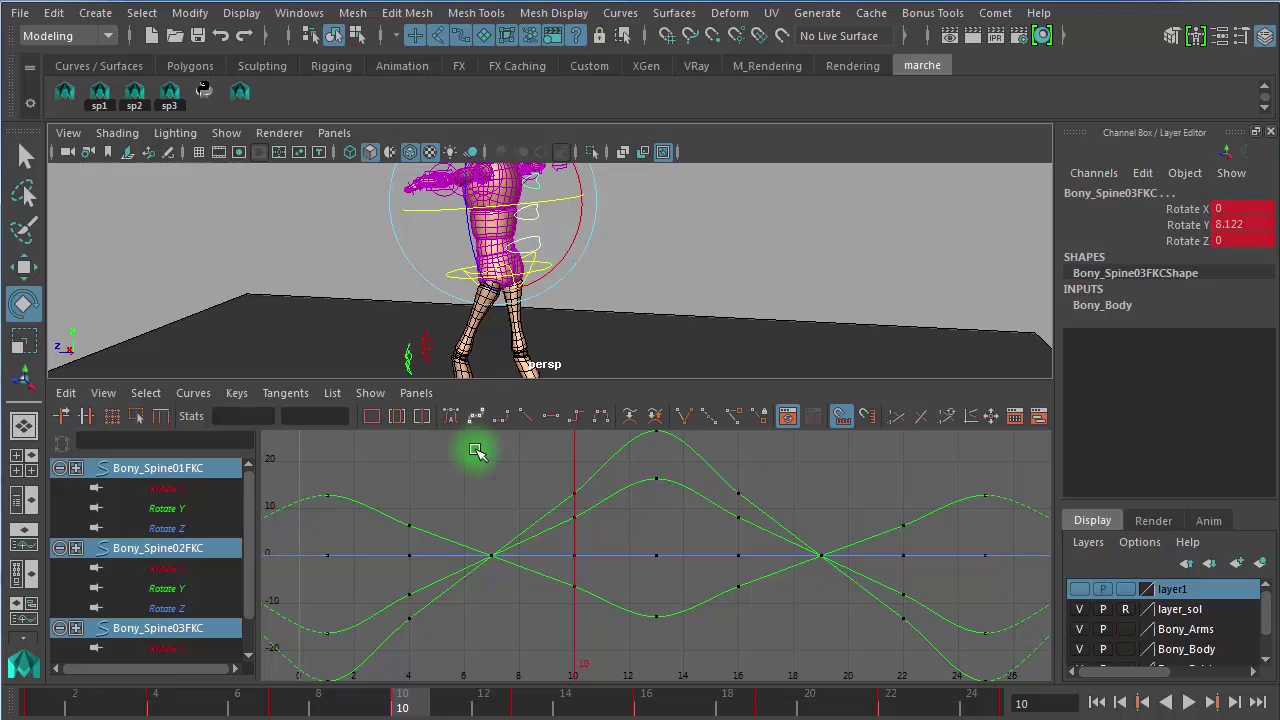
left_click(180, 490)
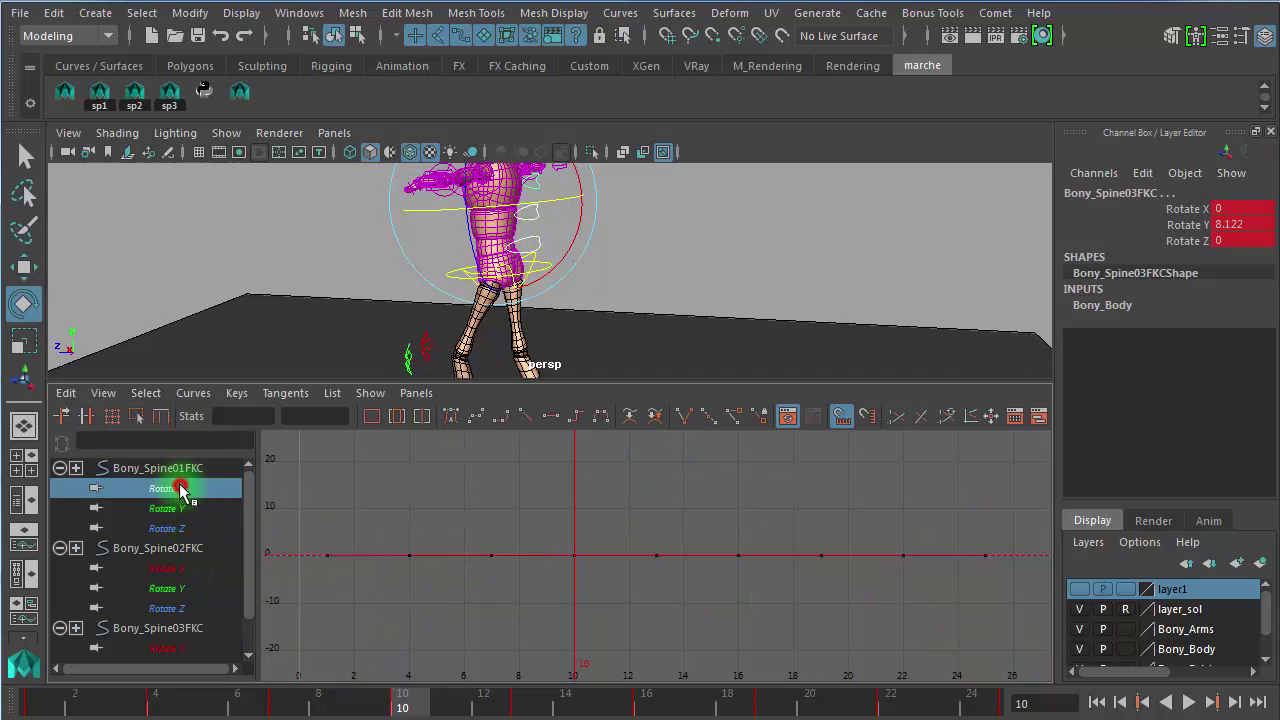
Step: Try bending the spine controls about X, return to frame 1, and inspect the Bony_Spine01FKC Rotate X key at frame 4
left_click_drag(672, 274, 577, 219, "alt")
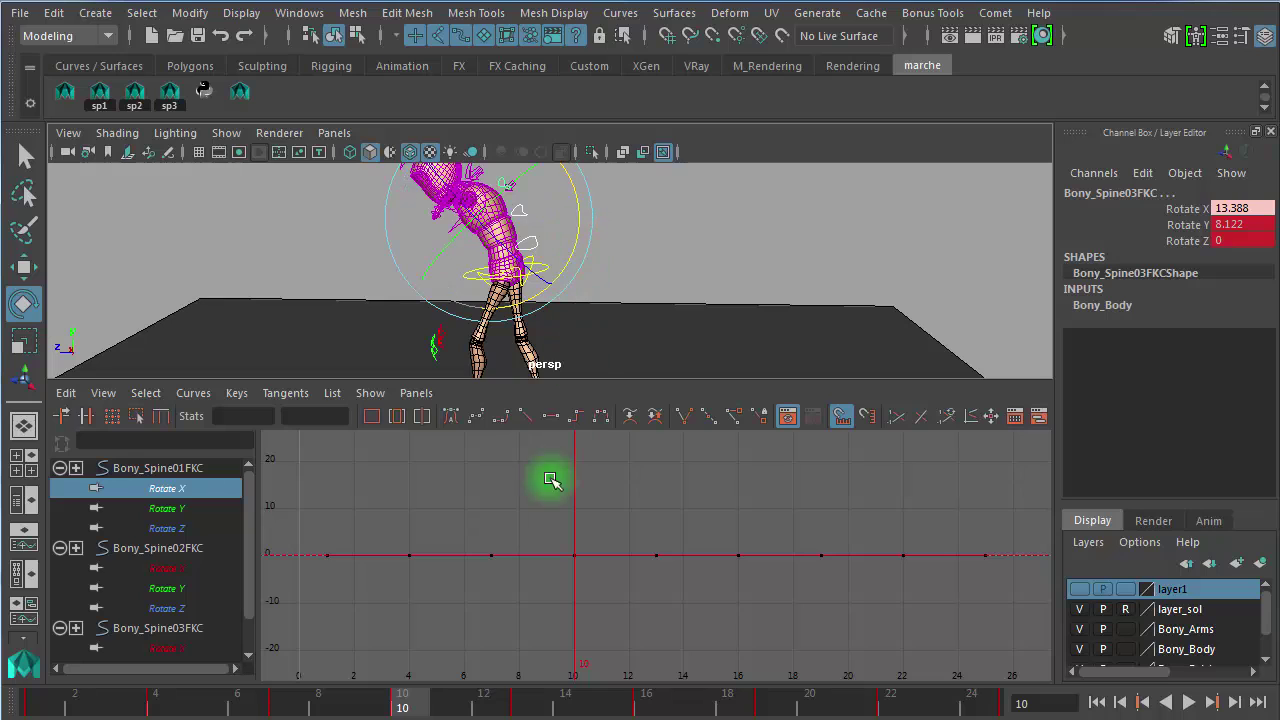
left_click_drag(270, 711, 33, 700)
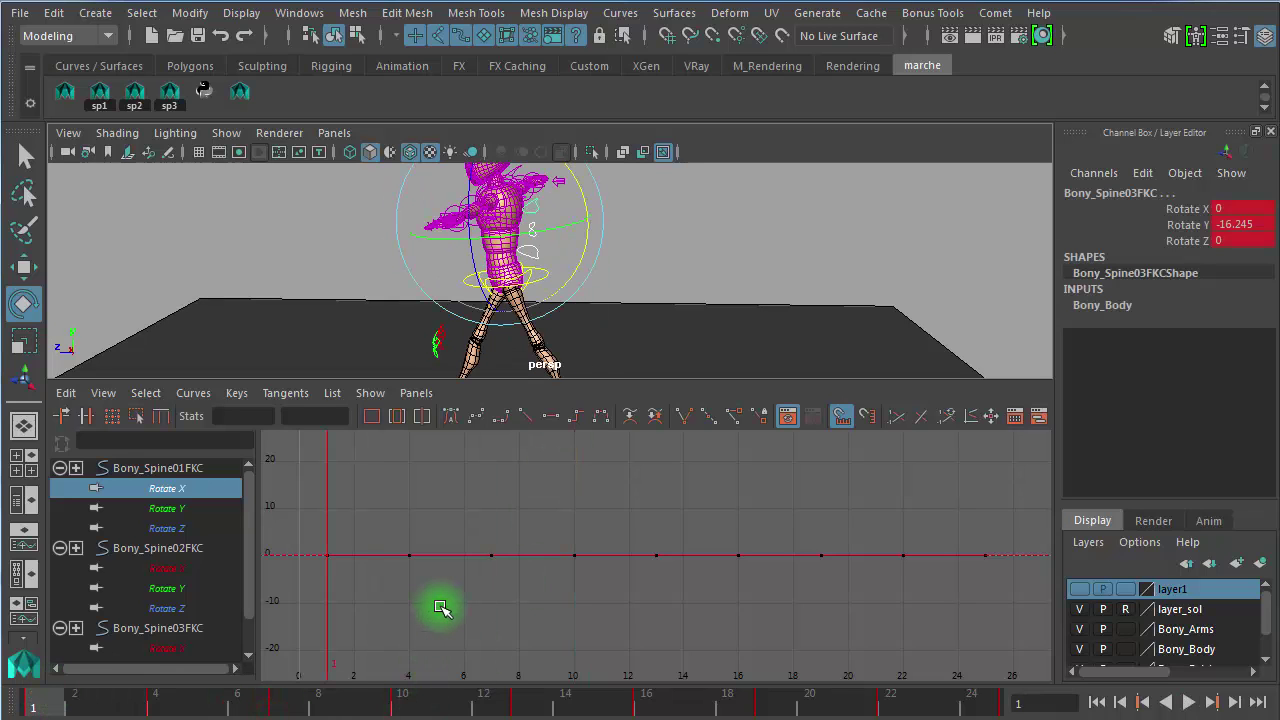
left_click_drag(380, 597, 440, 515)
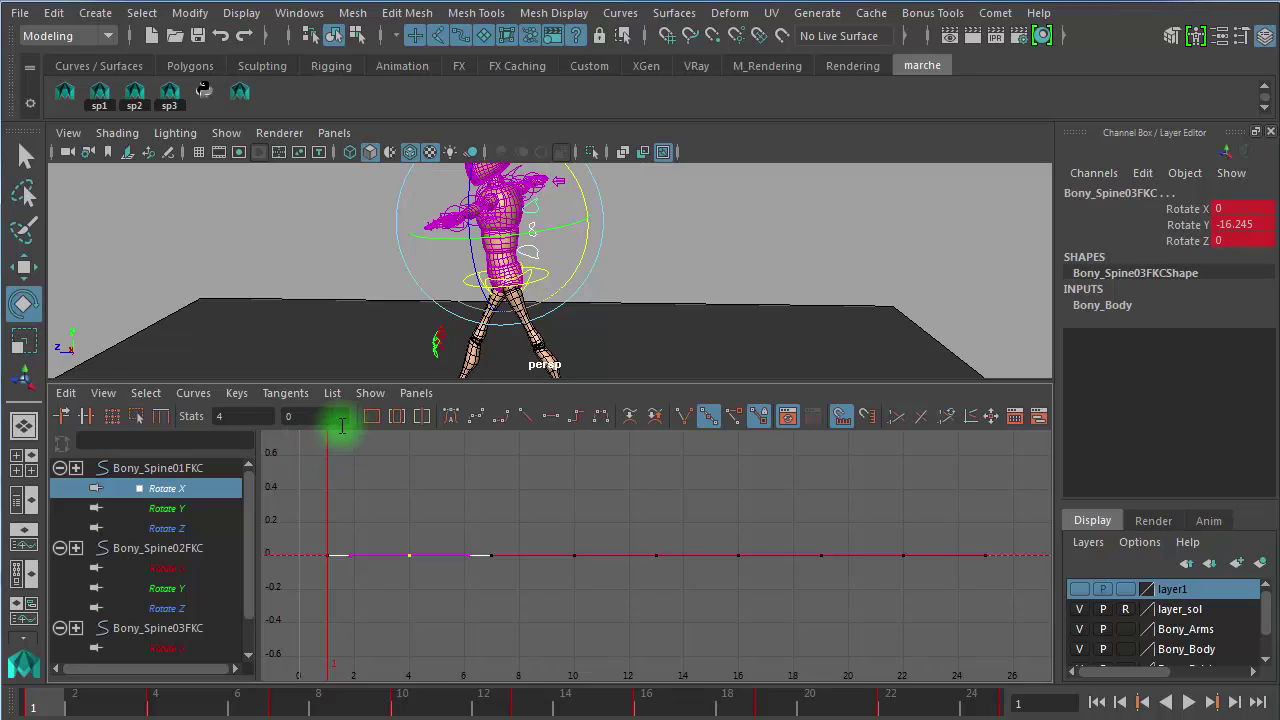
Step: Enlarge the Graph Editor and examine the Rotate X curves of all three spine controls together
left_click(175, 570)
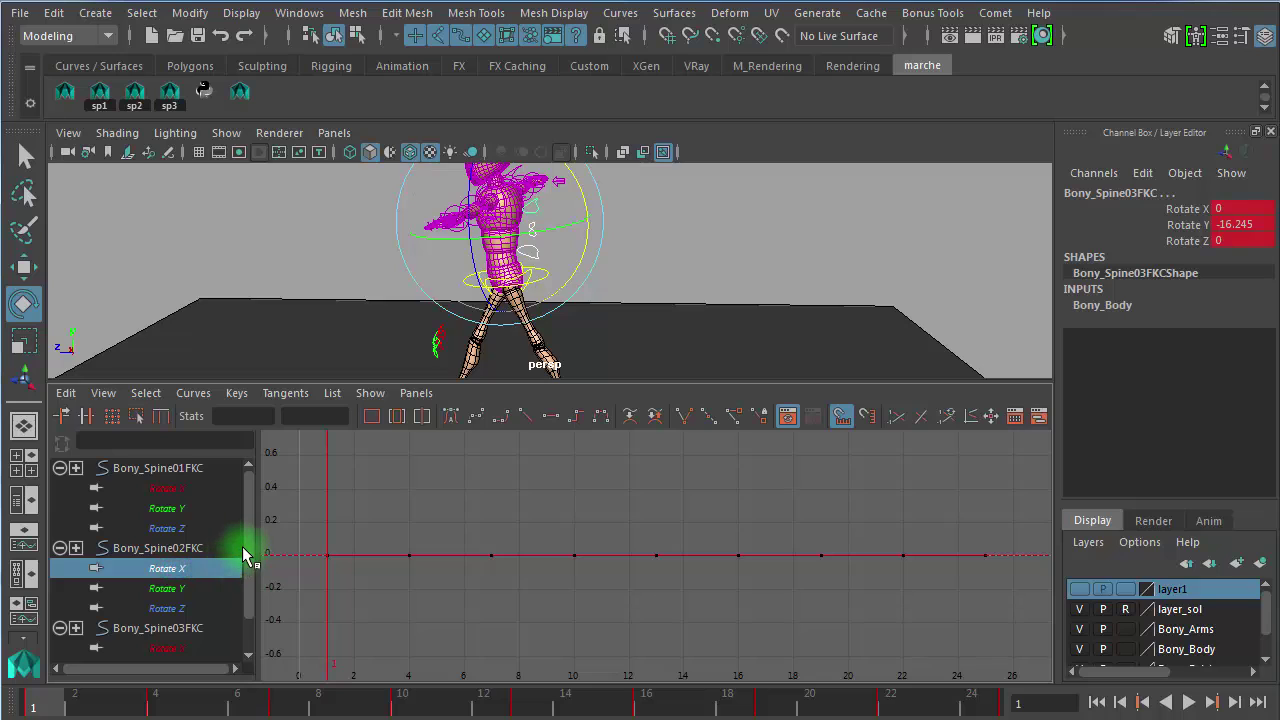
left_click_drag(178, 380, 194, 250)
left_click(190, 360)
left_click(195, 440, "ctrl")
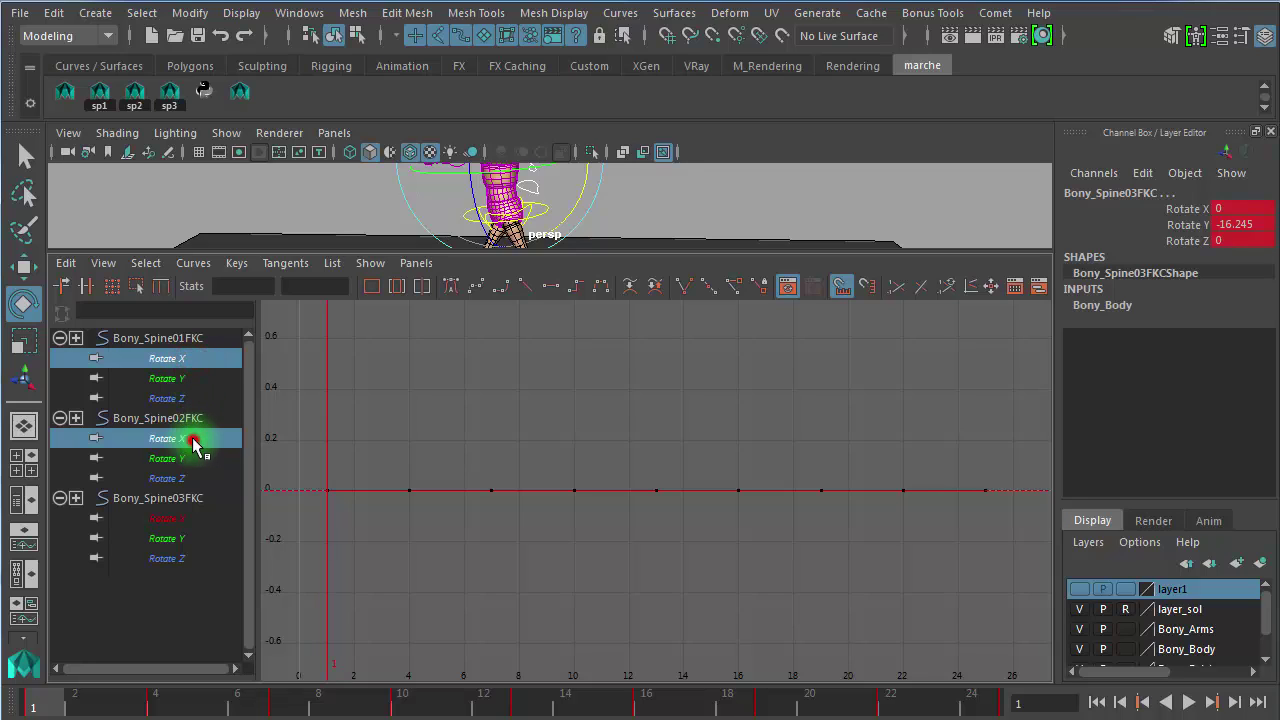
left_click(187, 520, "ctrl")
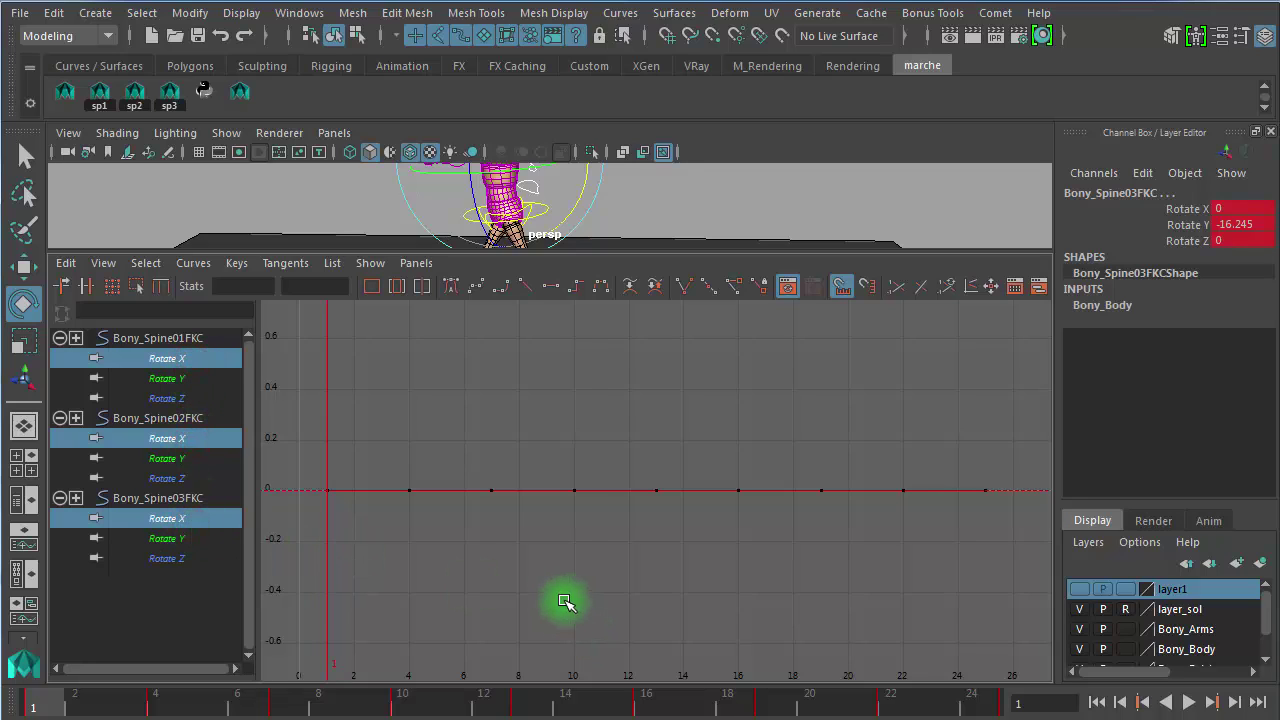
Step: Inspect the Rotate Y curve of Bony_Spine01FKC and the Rotate Z curves of all three spine controls
left_click(190, 379)
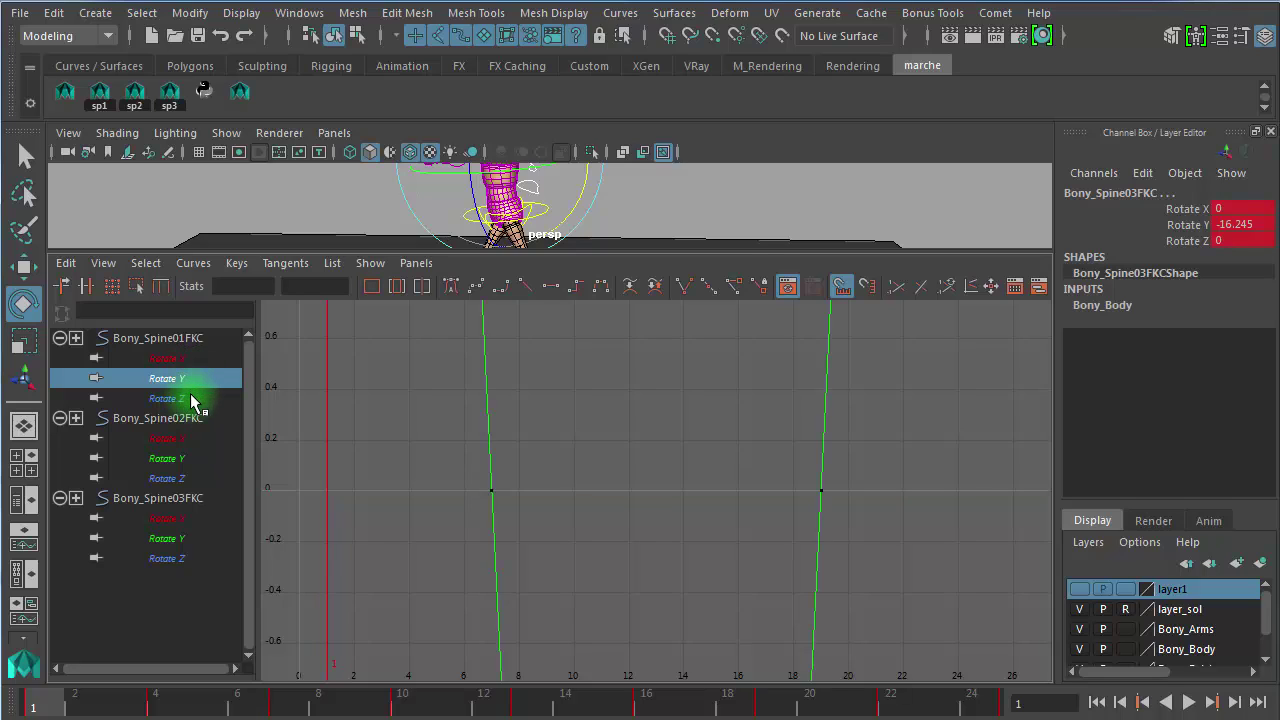
left_click(190, 399)
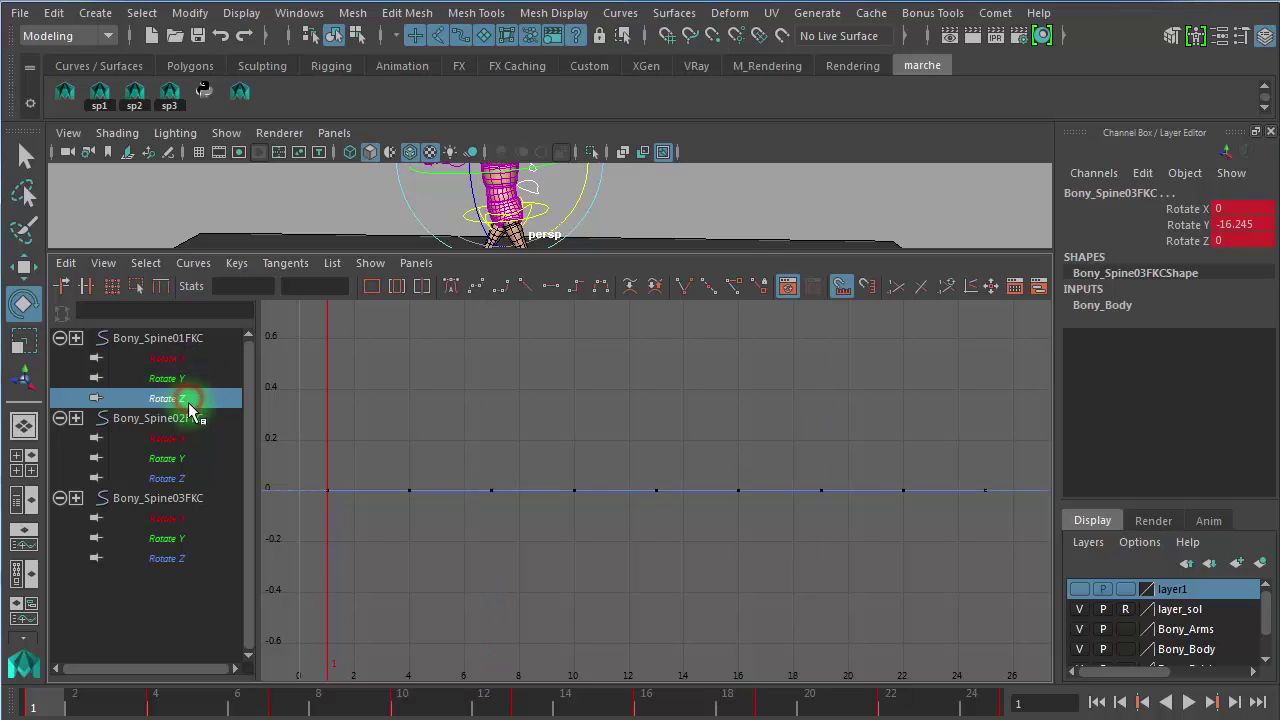
left_click(195, 479, "ctrl")
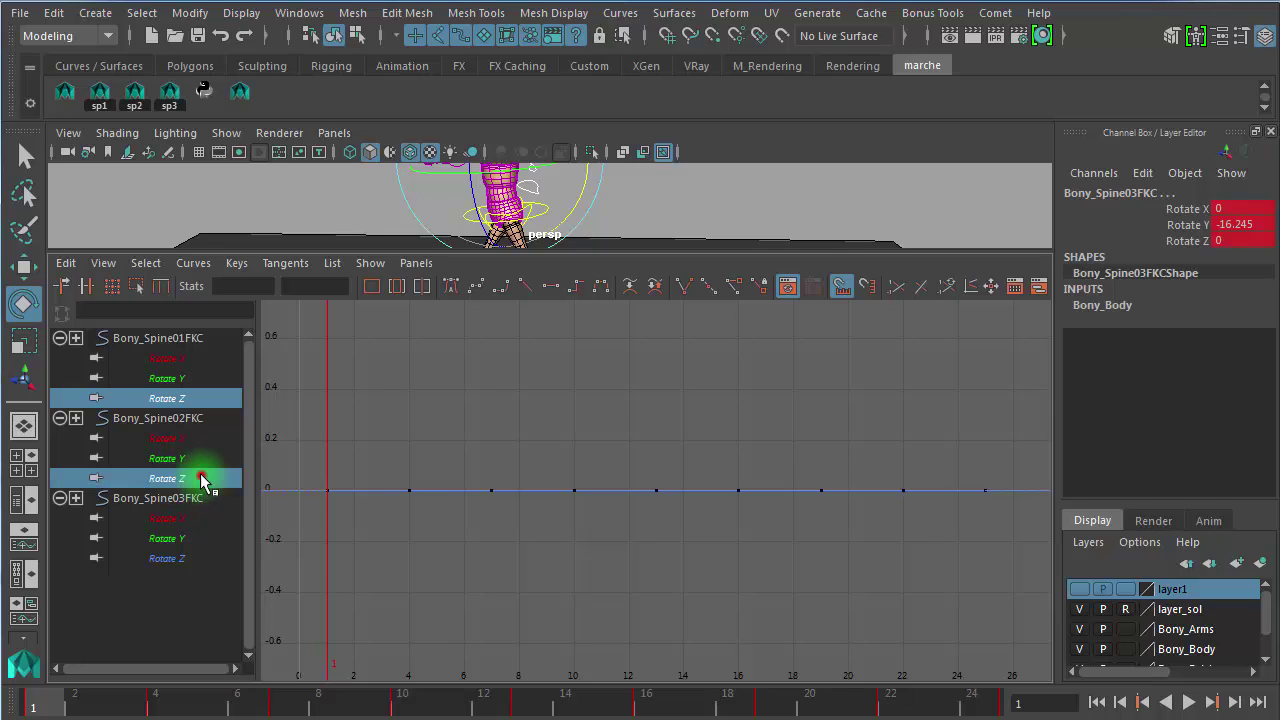
left_click(185, 557, "ctrl")
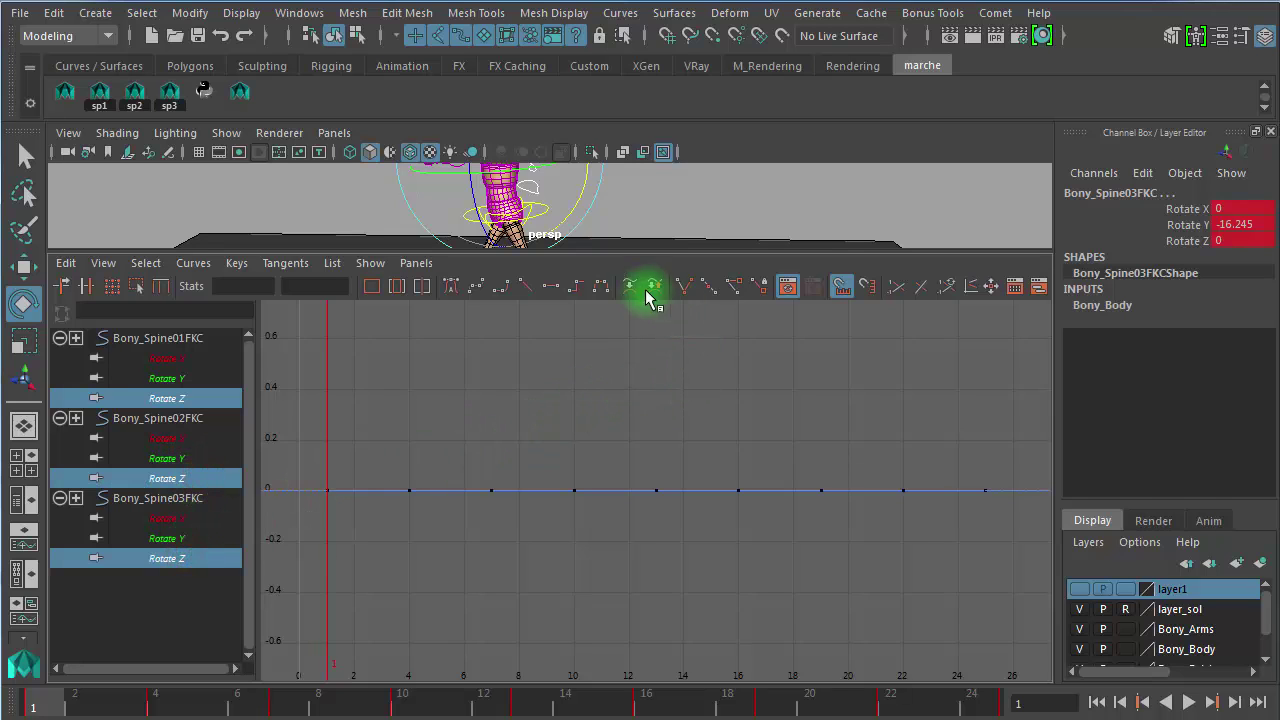
Step: Check the spine pose from the front in a full-size perspective view, undo the test change, and restore the enlarged Graph Editor
key("space")
left_click_drag(548, 362, 616, 348, "alt")
key("ctrl+z")
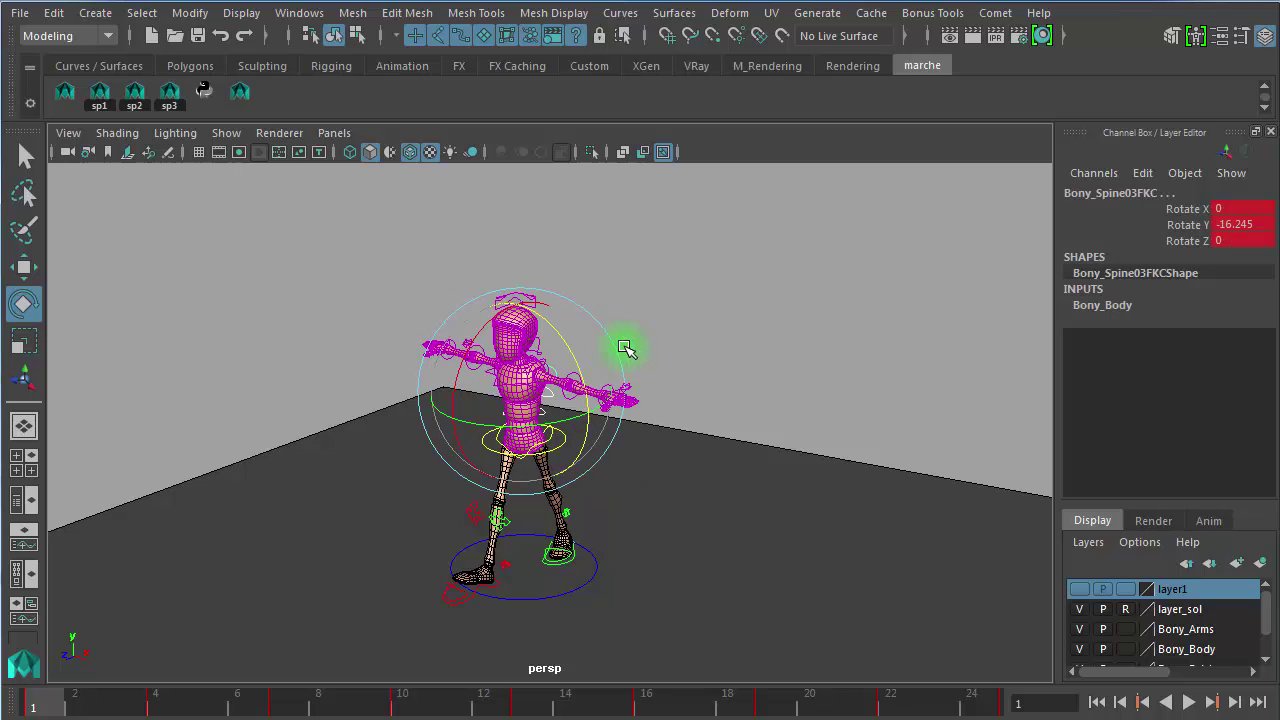
left_click(25, 545)
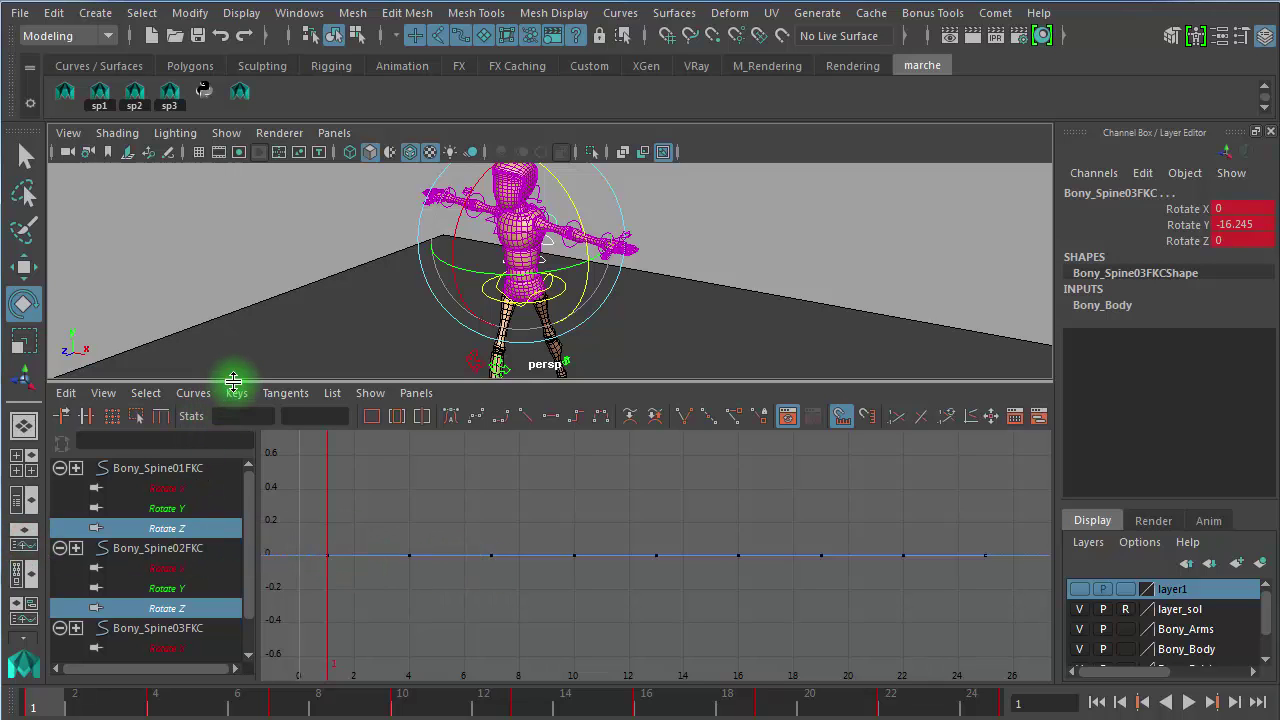
left_click_drag(234, 381, 234, 250)
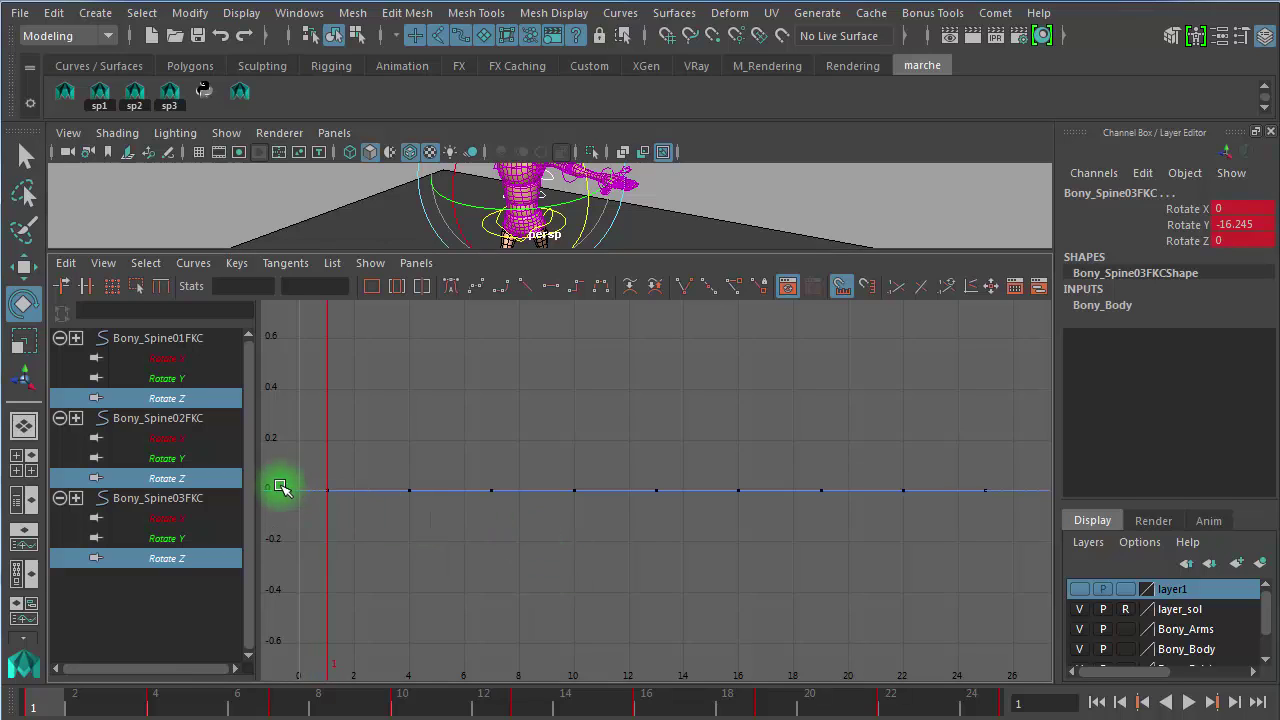
Step: Try twisting the spine controls about Y at frame 1 and scrub to frame 6
left_click(409, 489)
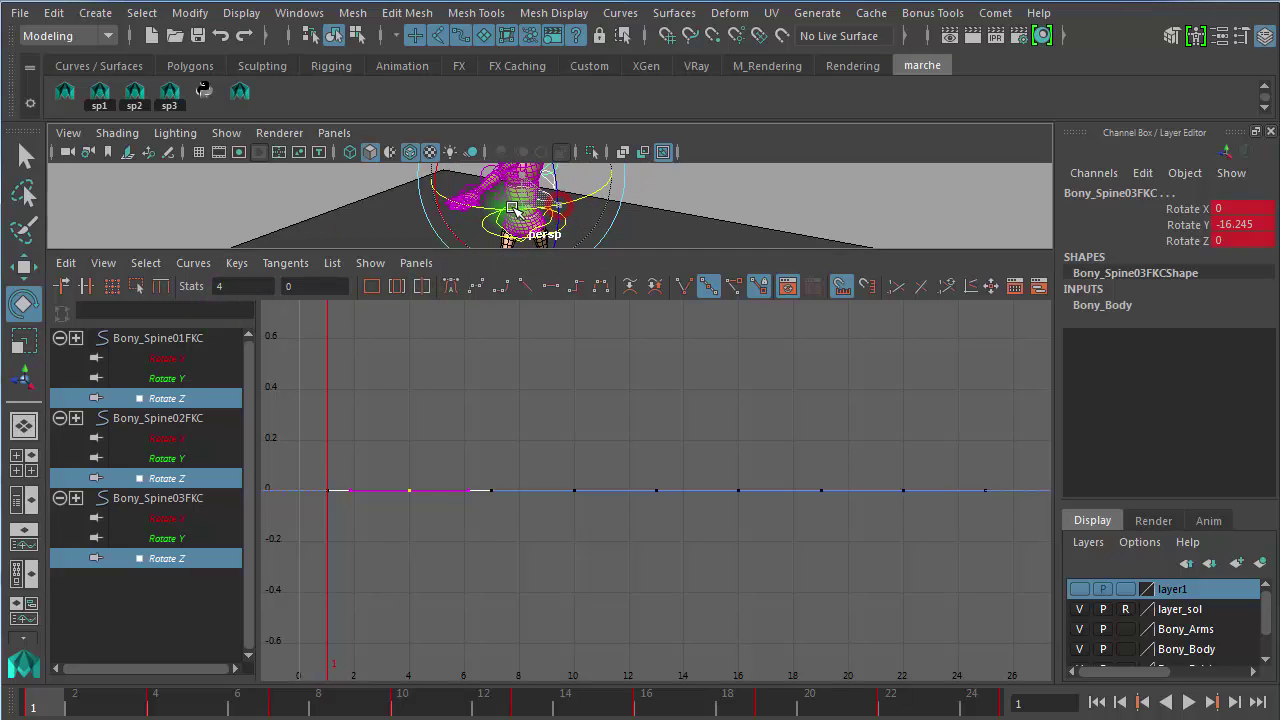
mouse_move(555, 210)
left_mouse_down()
mouse_move(585, 212)
mouse_move(522, 207)
mouse_move(583, 206)
mouse_move(535, 207)
left_mouse_up()
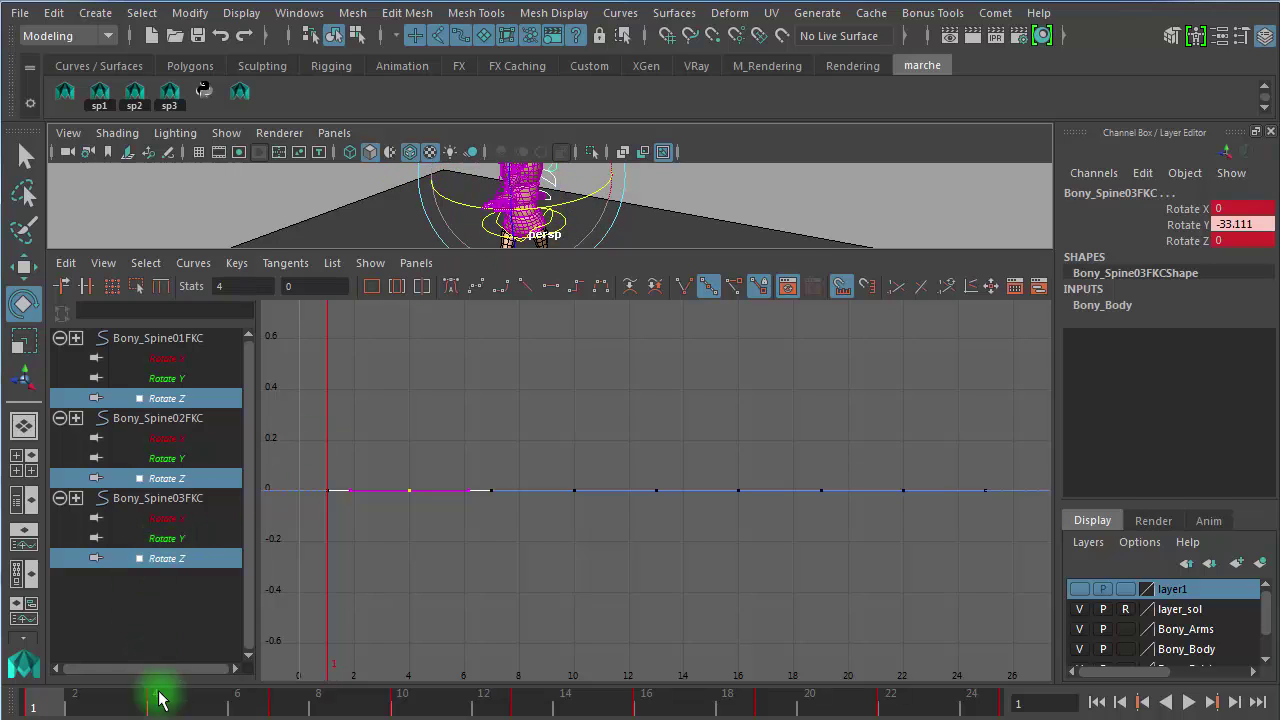
left_click_drag(170, 700, 237, 694)
Step: Isolate the Rotate Y curves of all three spine controls and frame them in the Graph Editor
left_click(178, 380)
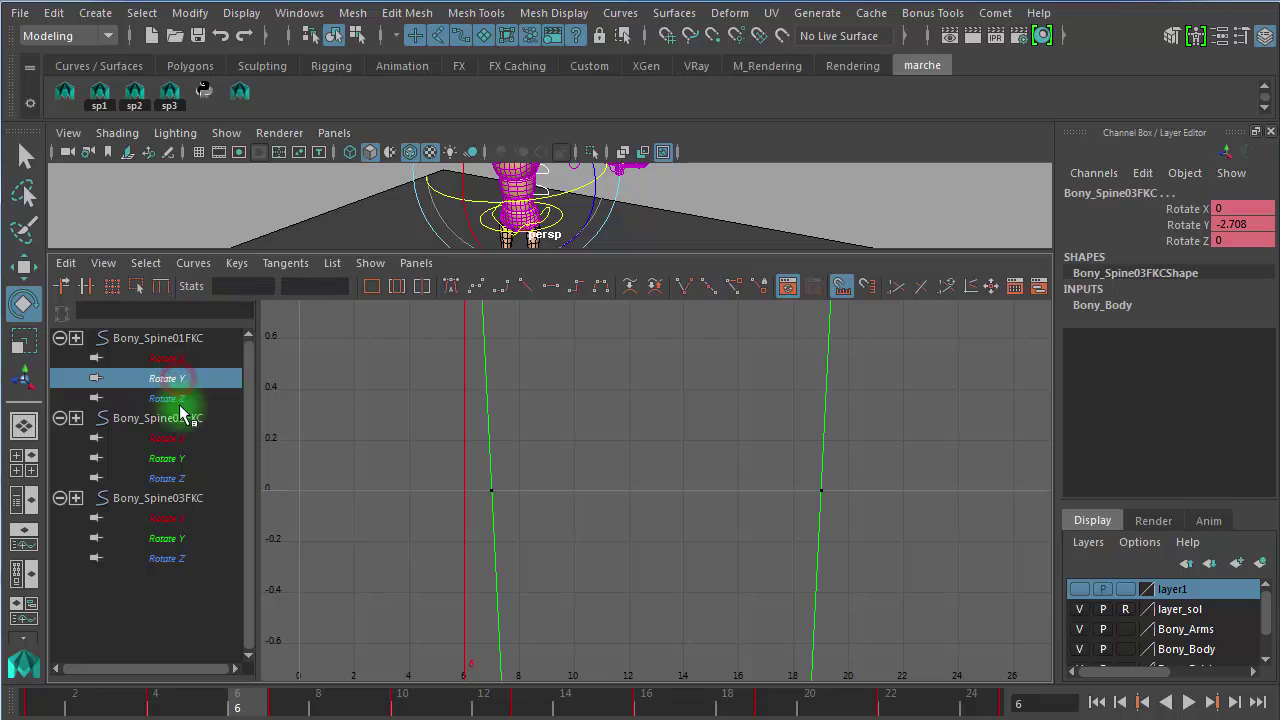
left_click(175, 458, "ctrl")
left_click(176, 536, "ctrl")
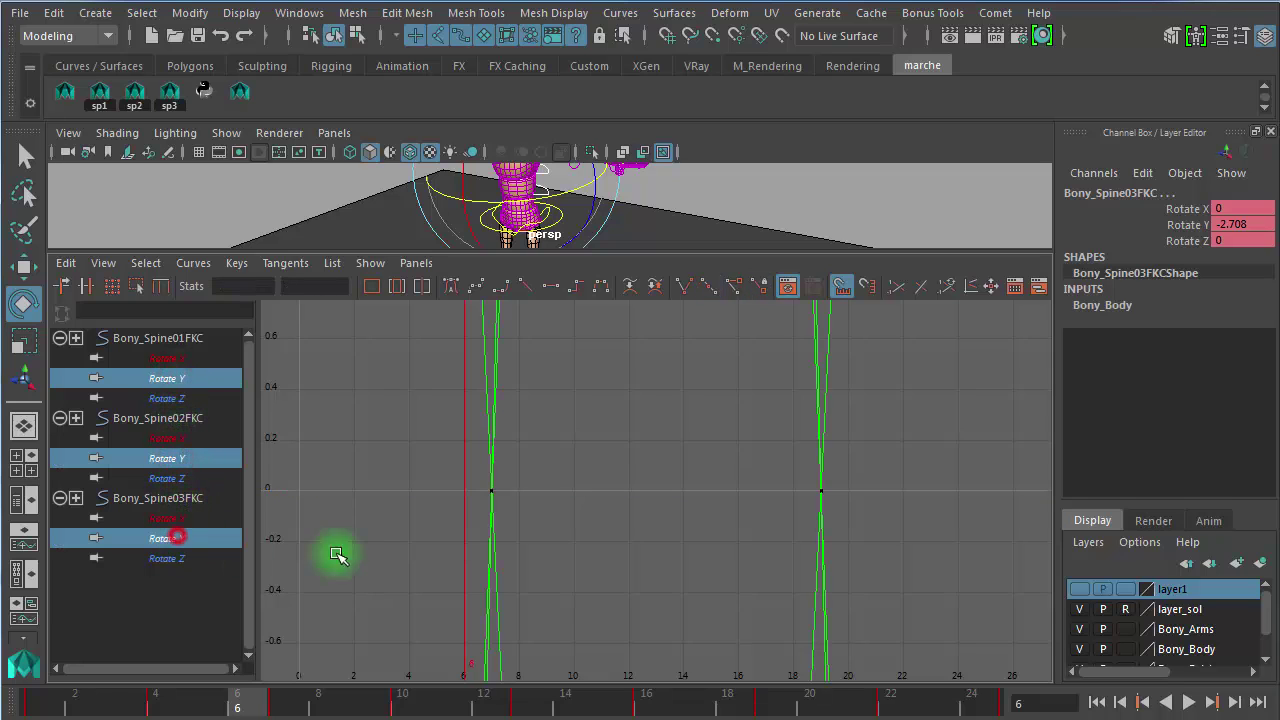
key("f")
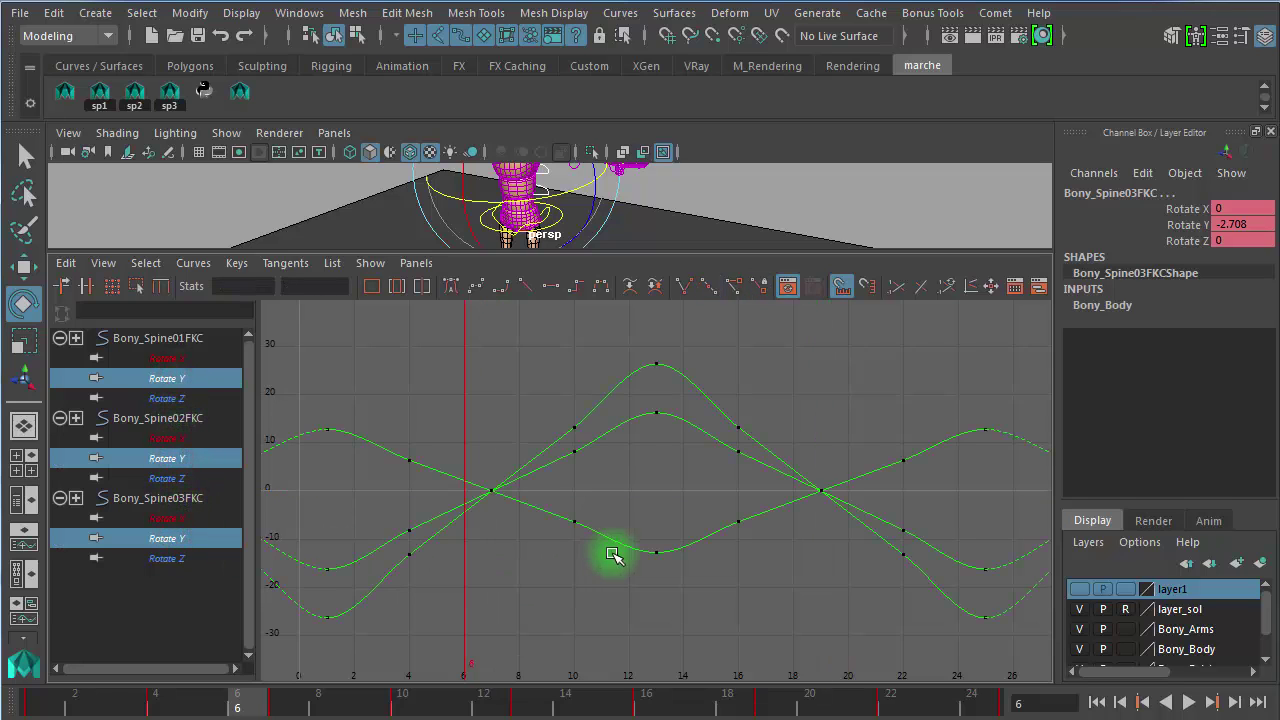
Step: Smooth the Rotate Y curve of Bony_Spine01FKC by deleting its keys at frames 4, 7, 10, 16, 19 and 22
left_click(196, 382)
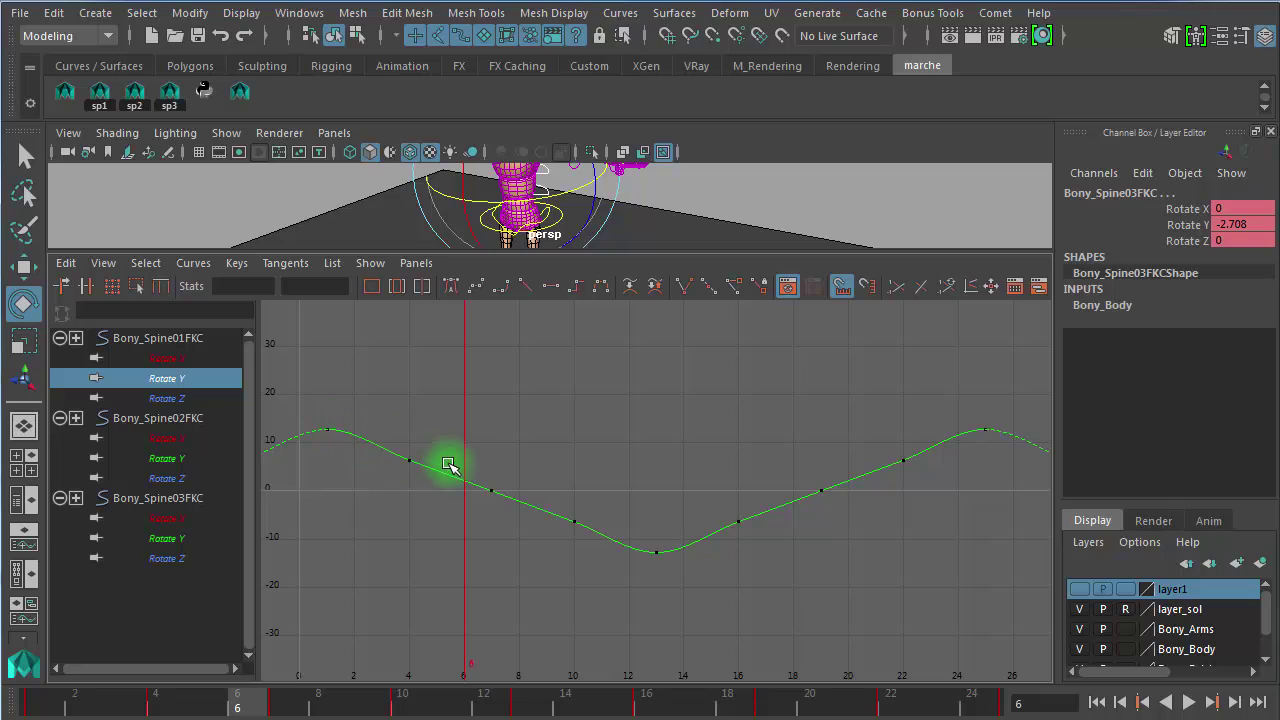
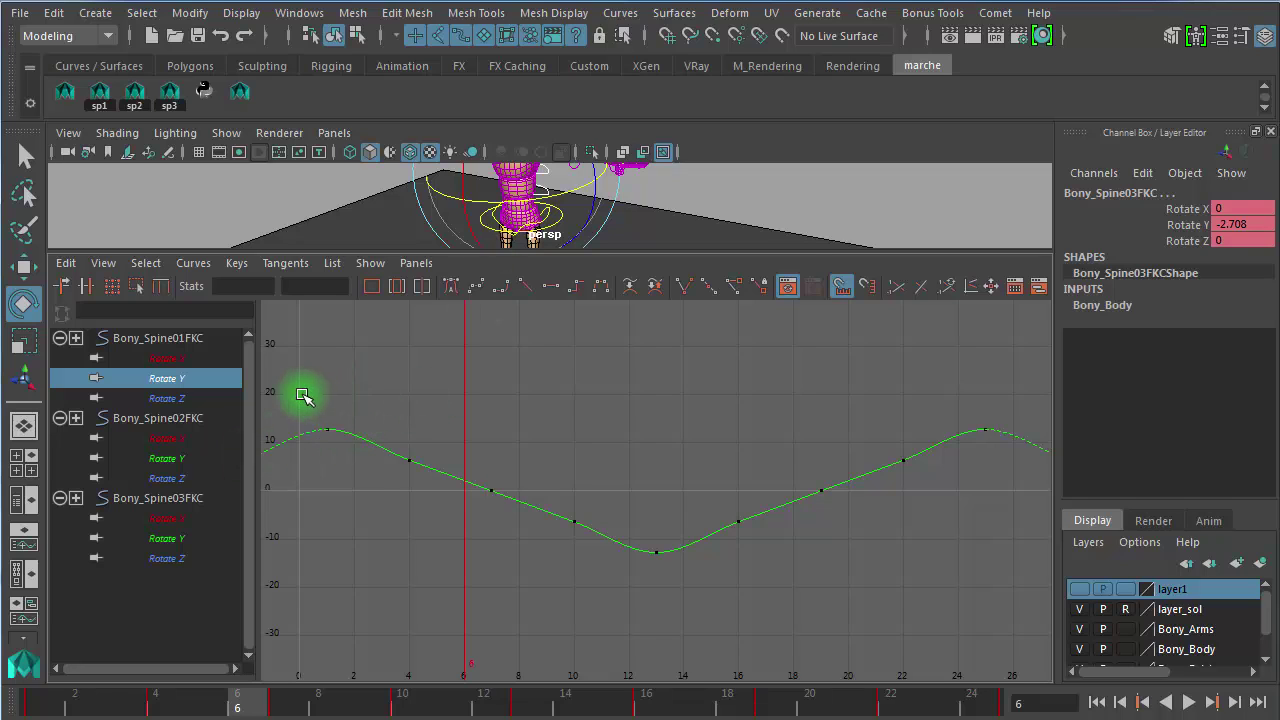
left_click_drag(297, 403, 417, 489)
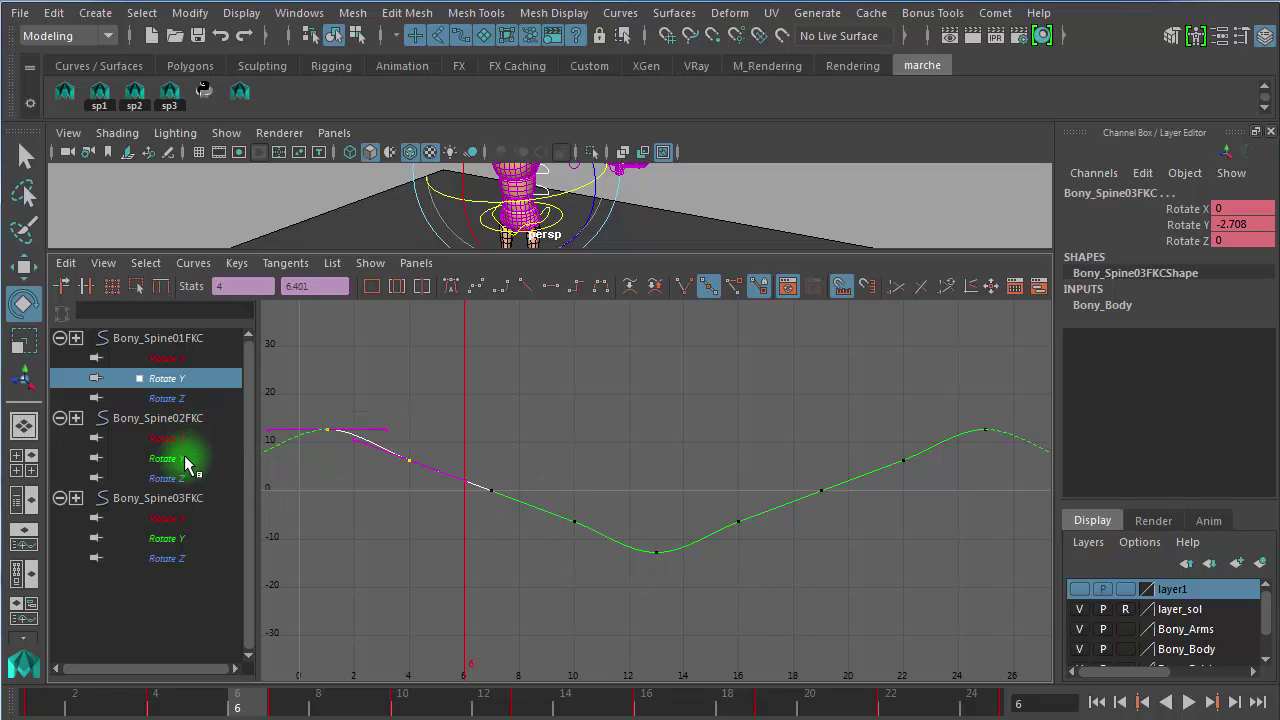
left_click(527, 500)
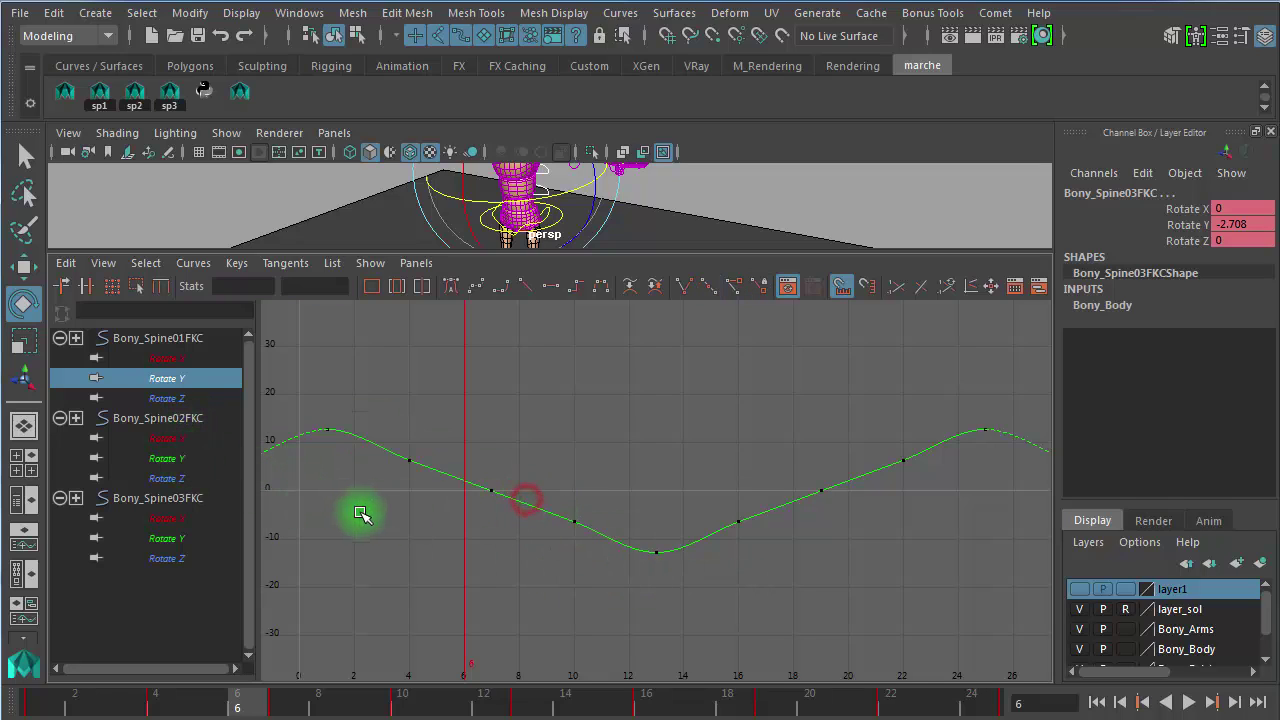
left_click_drag(402, 430, 603, 577)
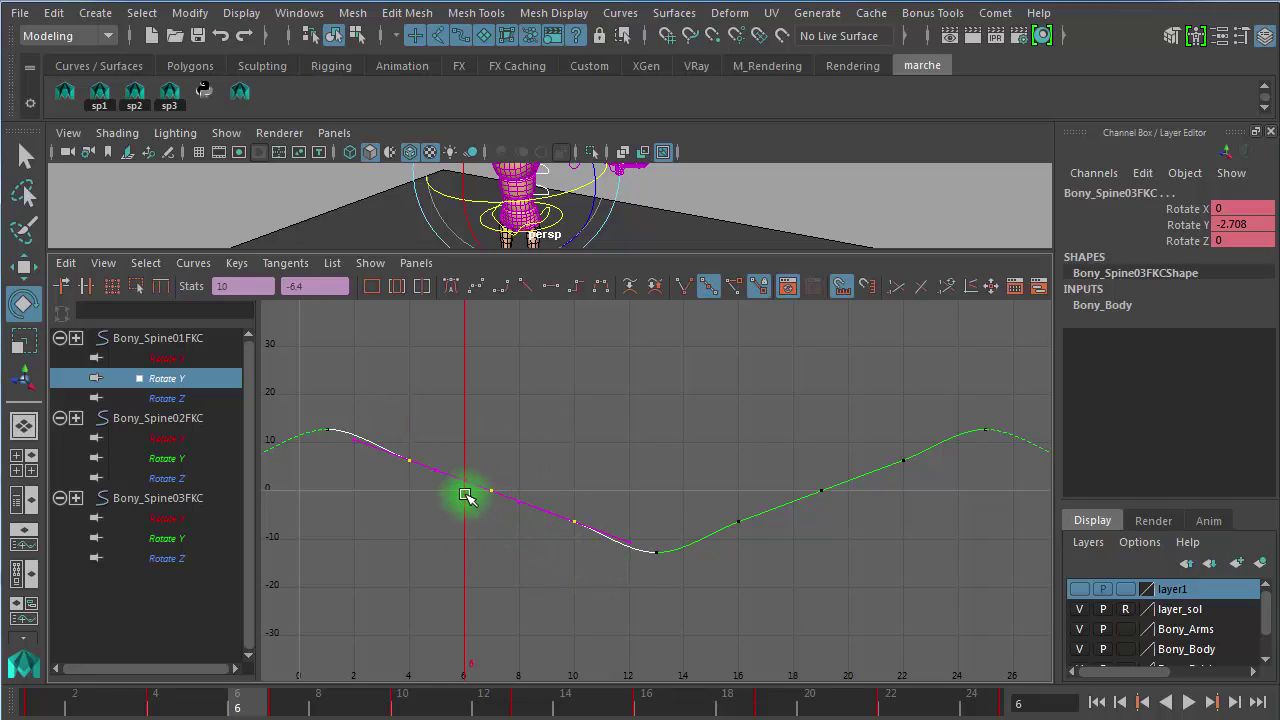
key("Delete")
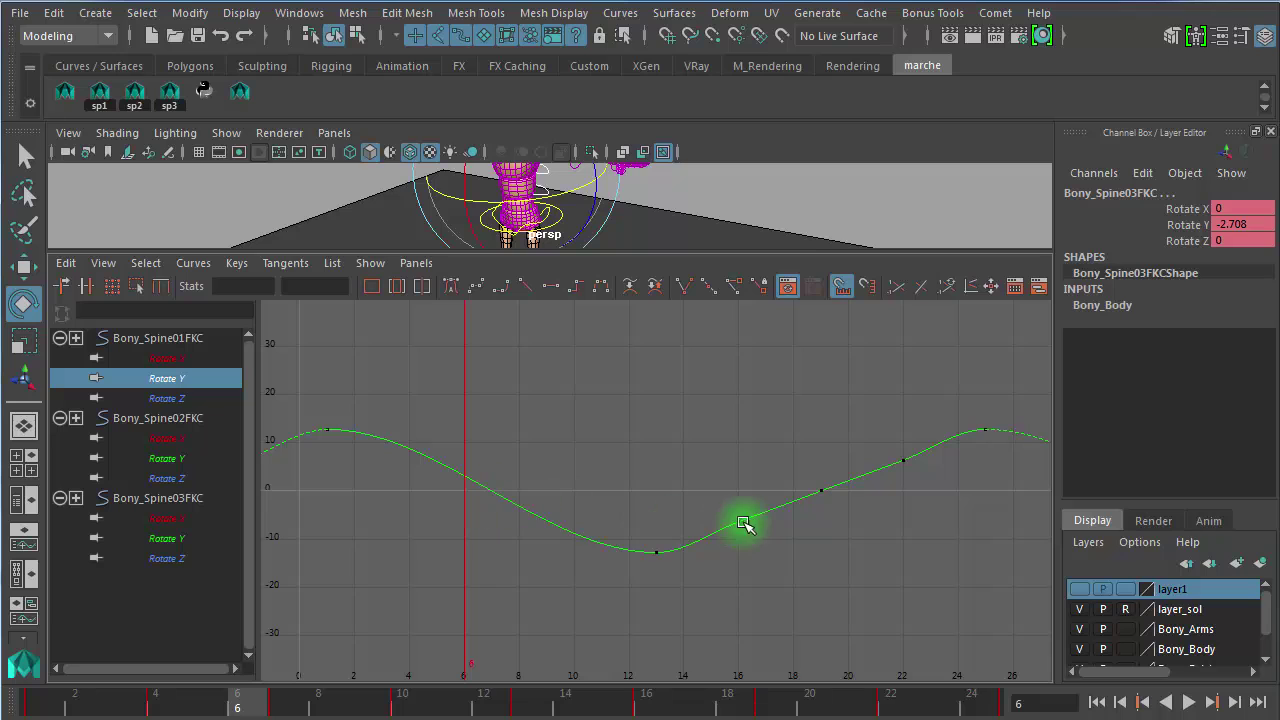
left_click_drag(718, 441, 944, 567)
key("Delete")
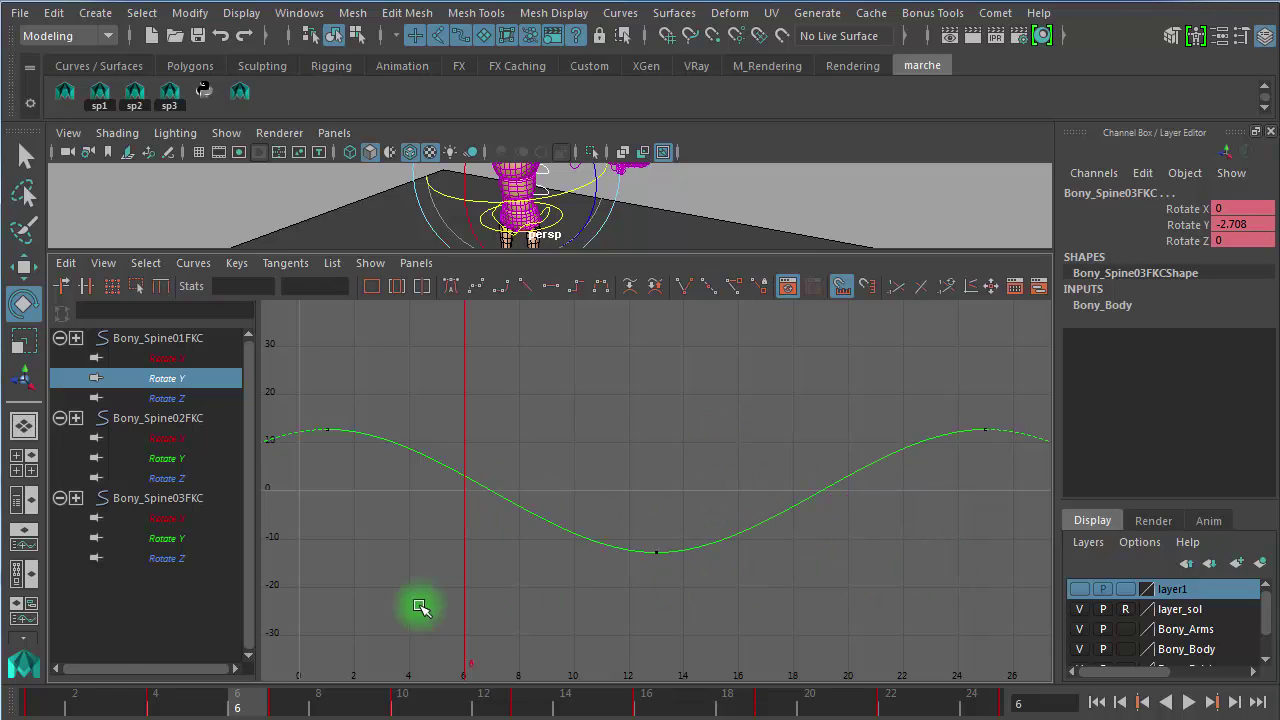
Step: Check the spine pose at frames 1 and 13, and display the Rotate Y curve of Bony_Spine02FKC
left_click(35, 700)
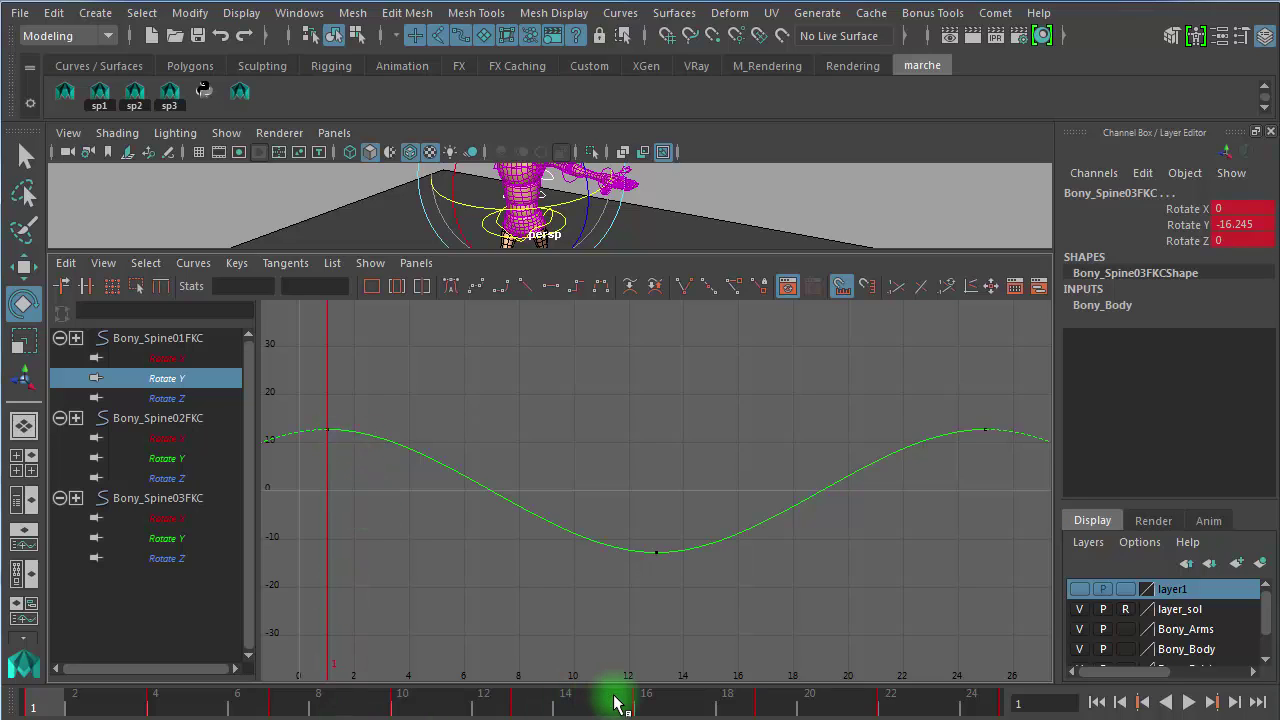
left_click(533, 705)
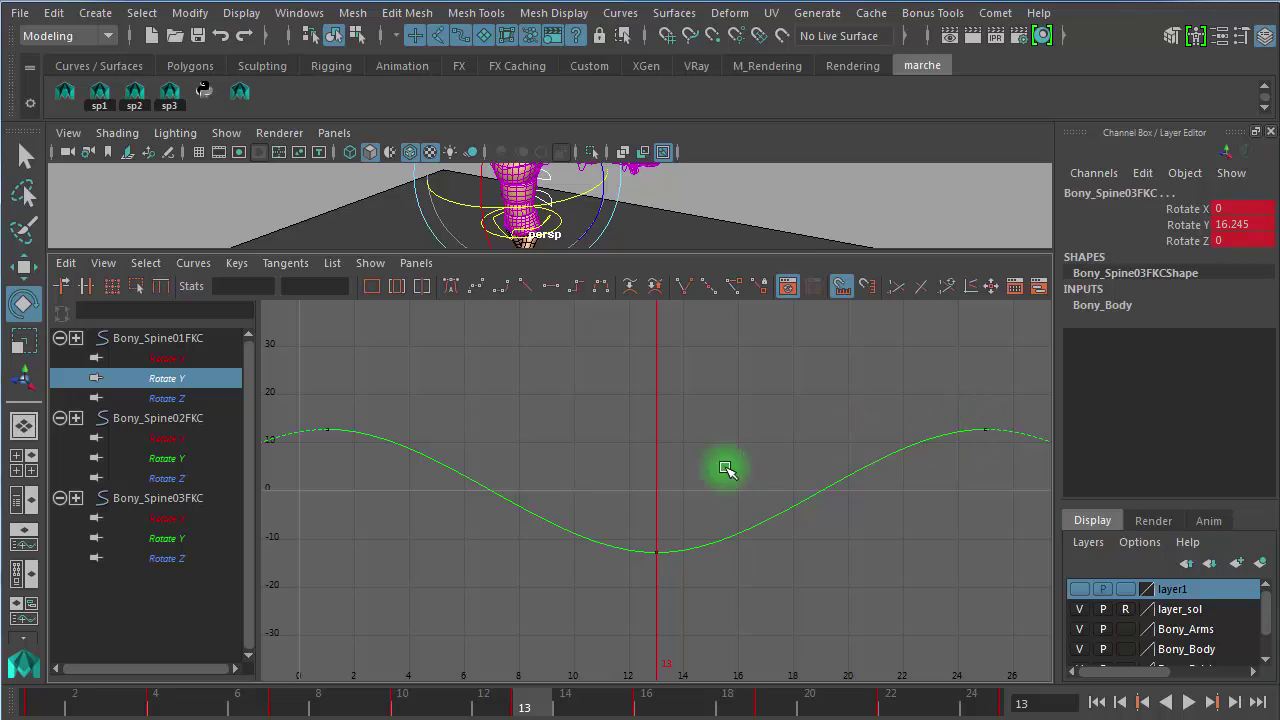
left_click(168, 459)
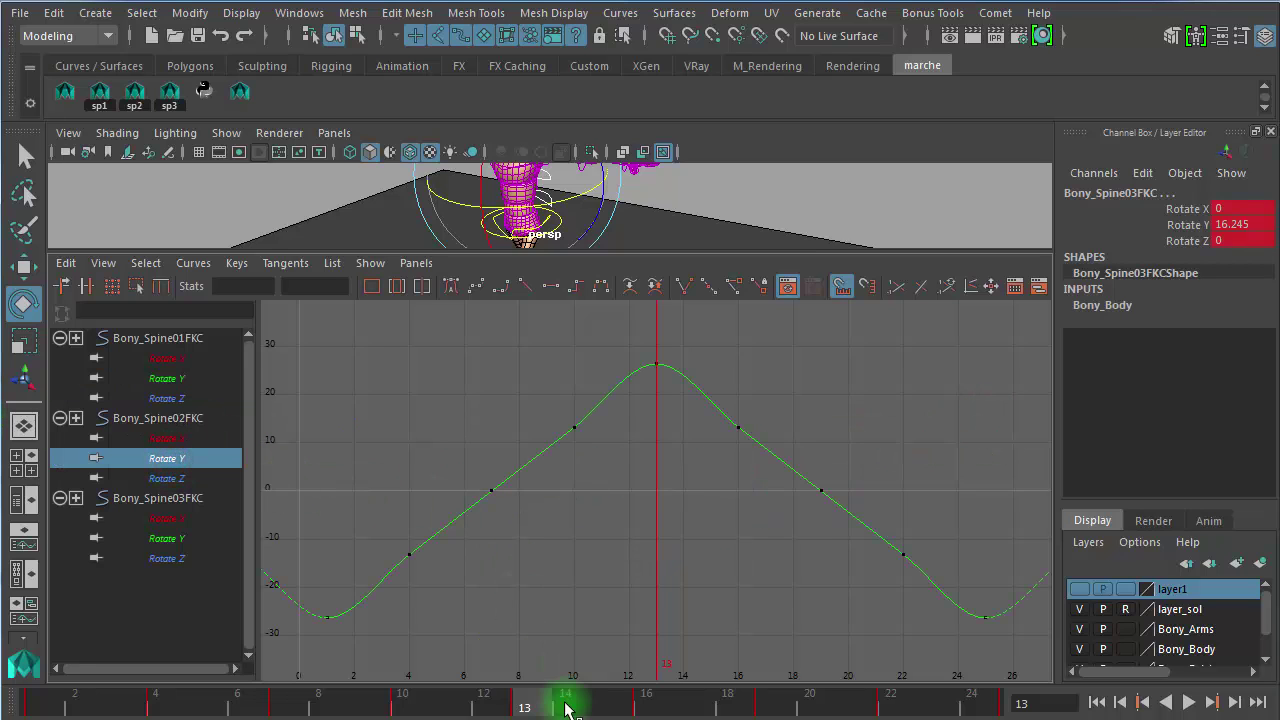
Step: Smooth the Rotate Y curve of Bony_Spine02FKC by deleting its keys at frames 4, 7, 10, 16, 19 and 22
left_click_drag(350, 580, 598, 402)
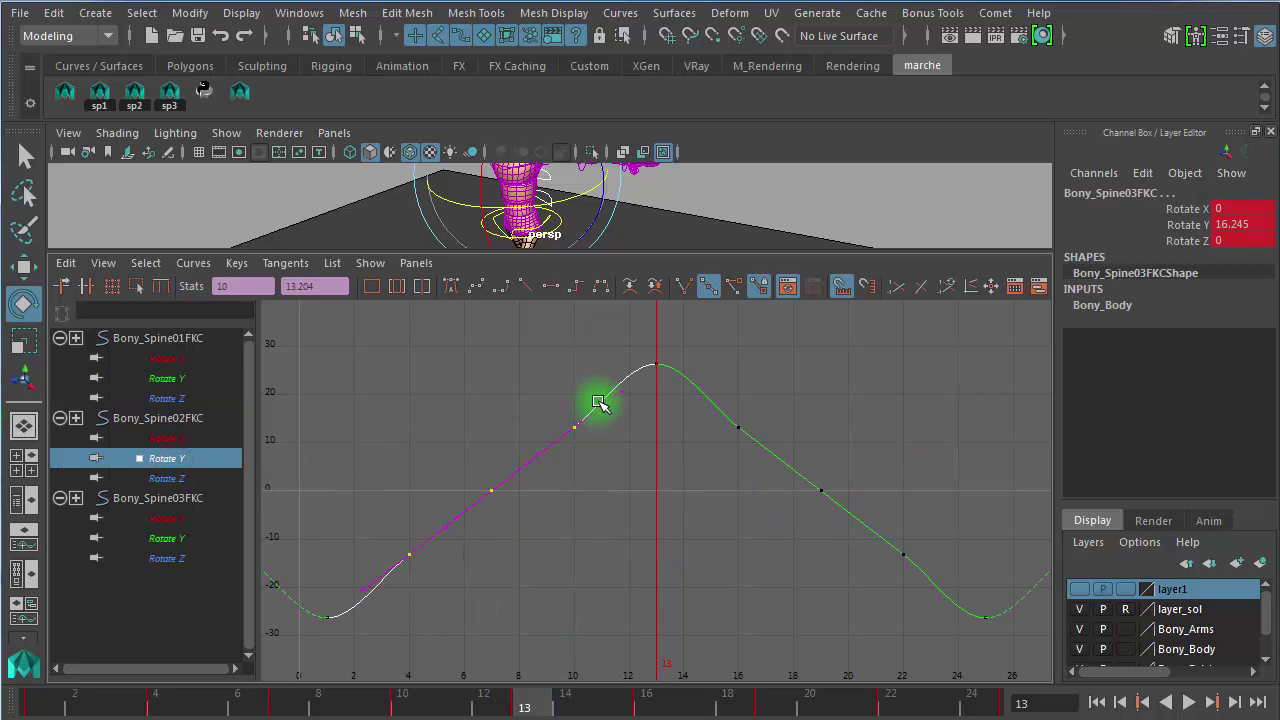
left_click(820, 522)
left_click_drag(716, 395, 903, 598)
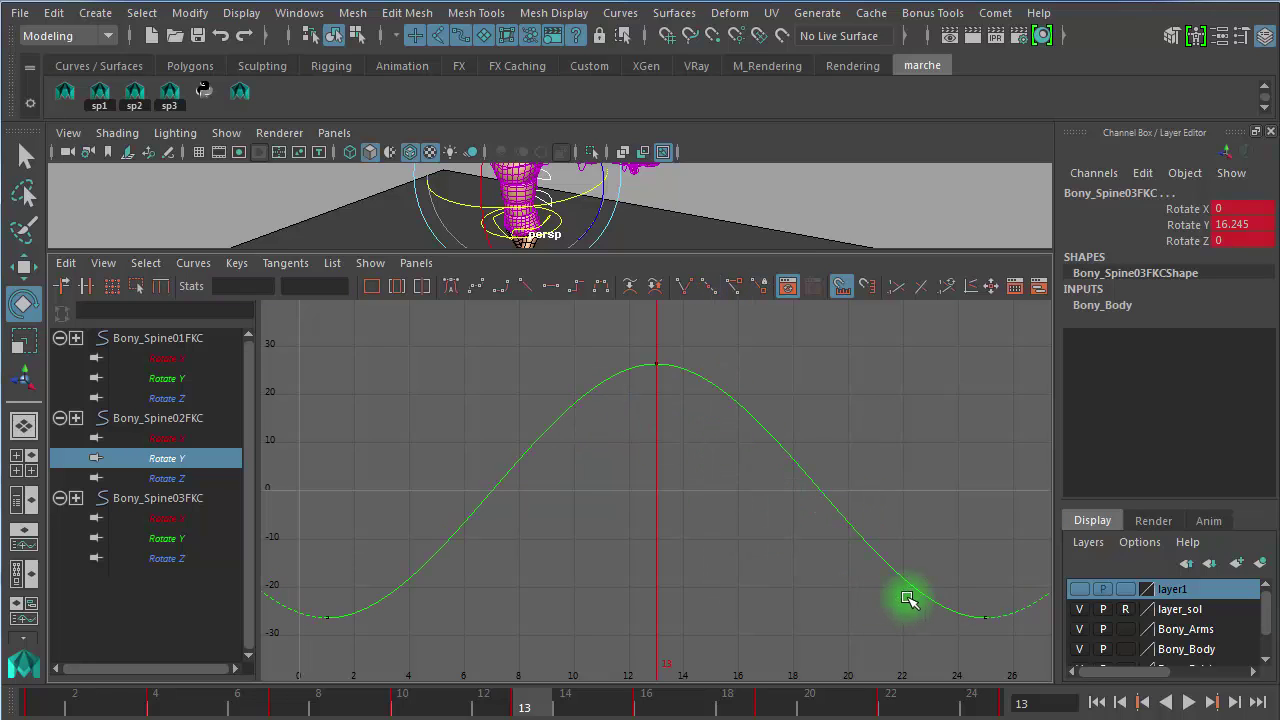
Step: Delete the Rotate Y keys of Bony_Spine03FKC at frames 4, 7, 10, 16, 19 and 22
left_click(173, 538)
left_click_drag(365, 372, 588, 562)
key("Delete")
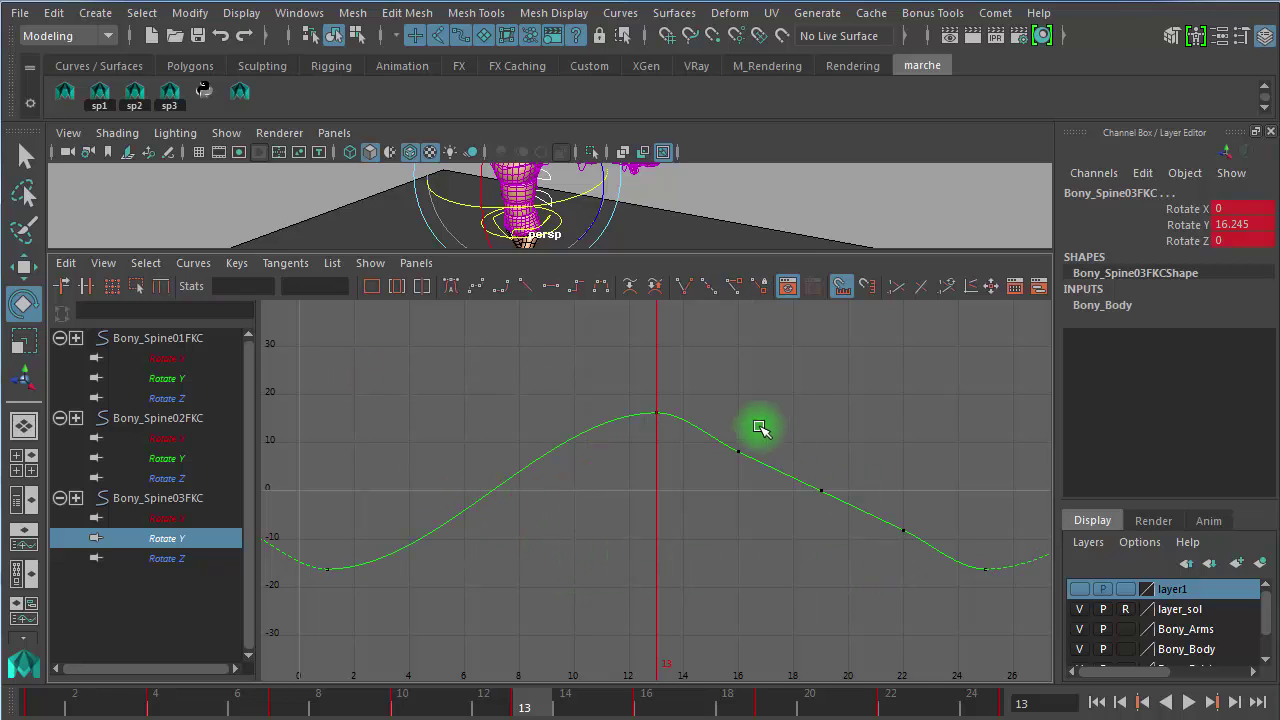
left_click_drag(729, 411, 914, 609)
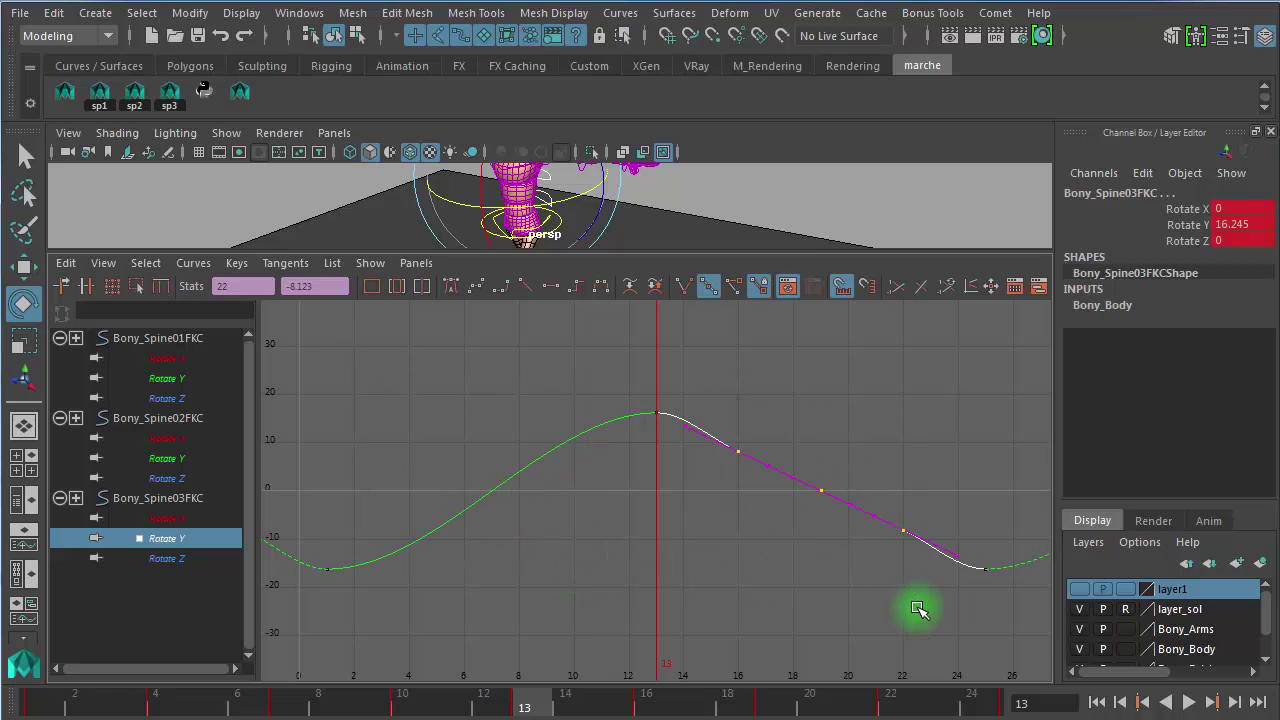
key("Delete")
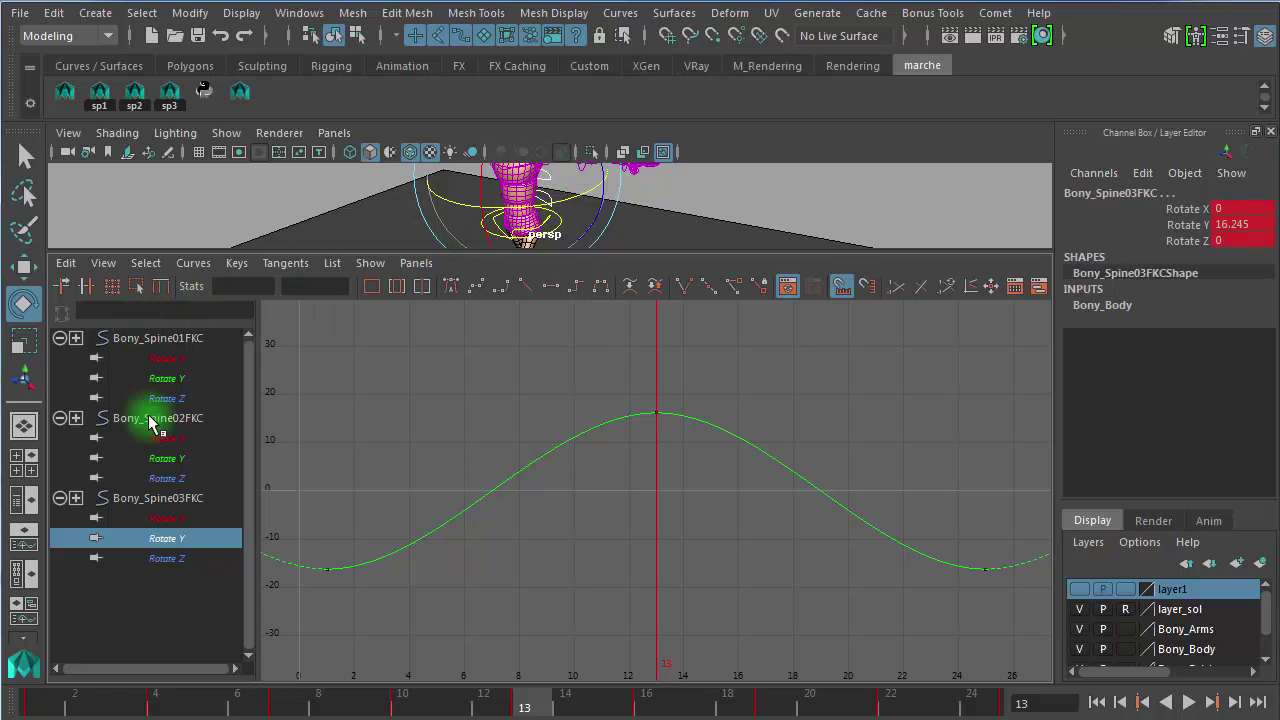
Step: Convert the Rotate Y curves of all three spine controls to weighted tangents and free the tangent weights on all their keys
left_click(198, 463, "ctrl")
left_click(194, 378, "ctrl")
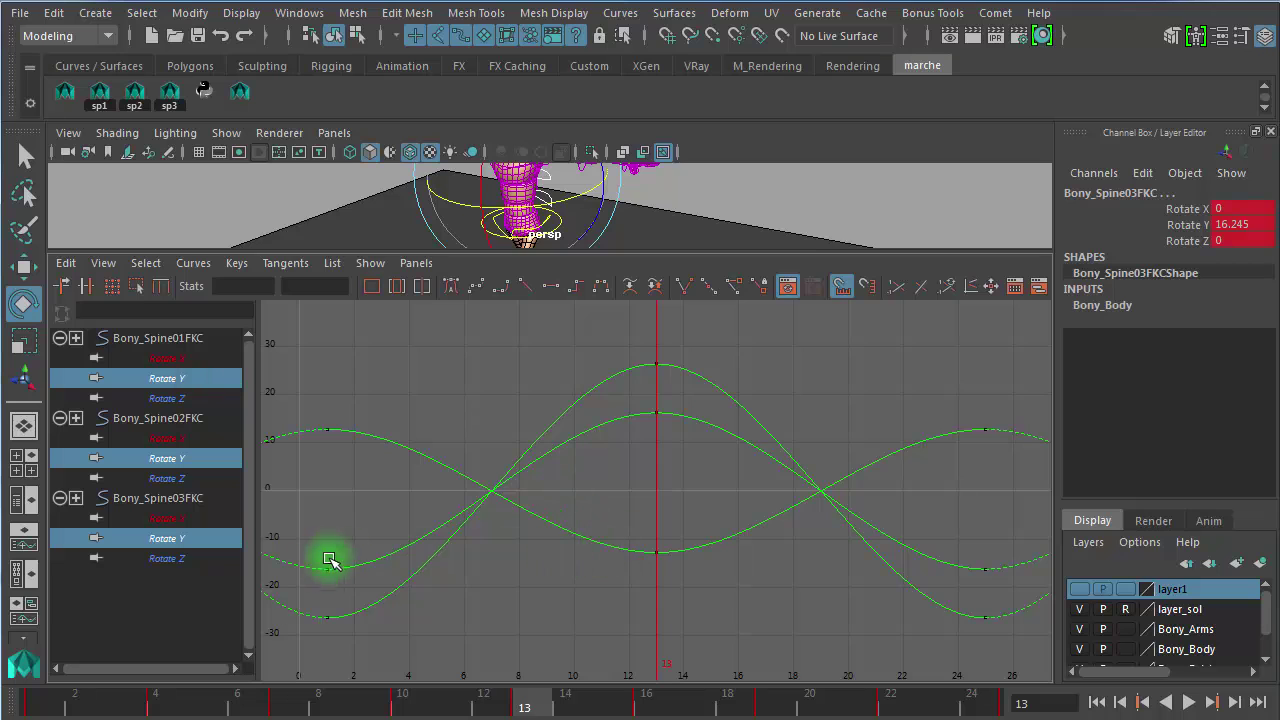
right_click_drag(548, 562, 500, 550, "alt")
mouse_move(466, 324)
left_mouse_down()
mouse_move(508, 414)
mouse_move(909, 691)
mouse_move(838, 628)
left_mouse_up()
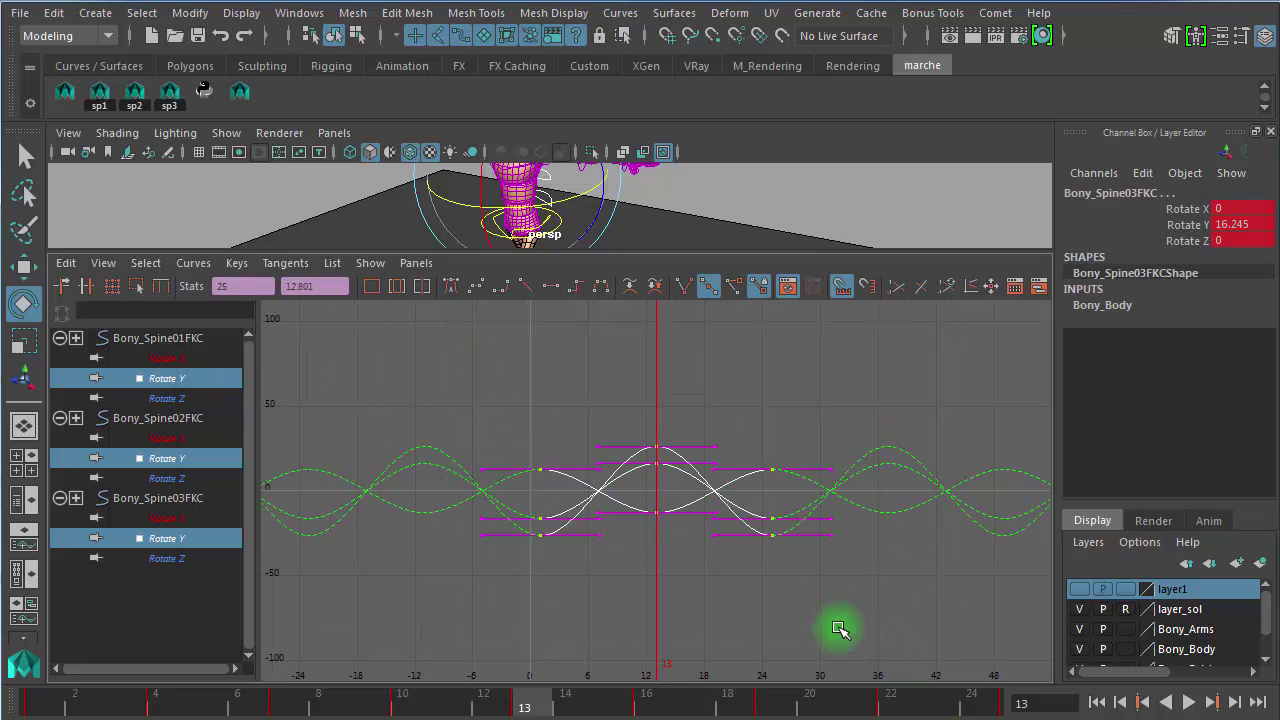
left_click(195, 264)
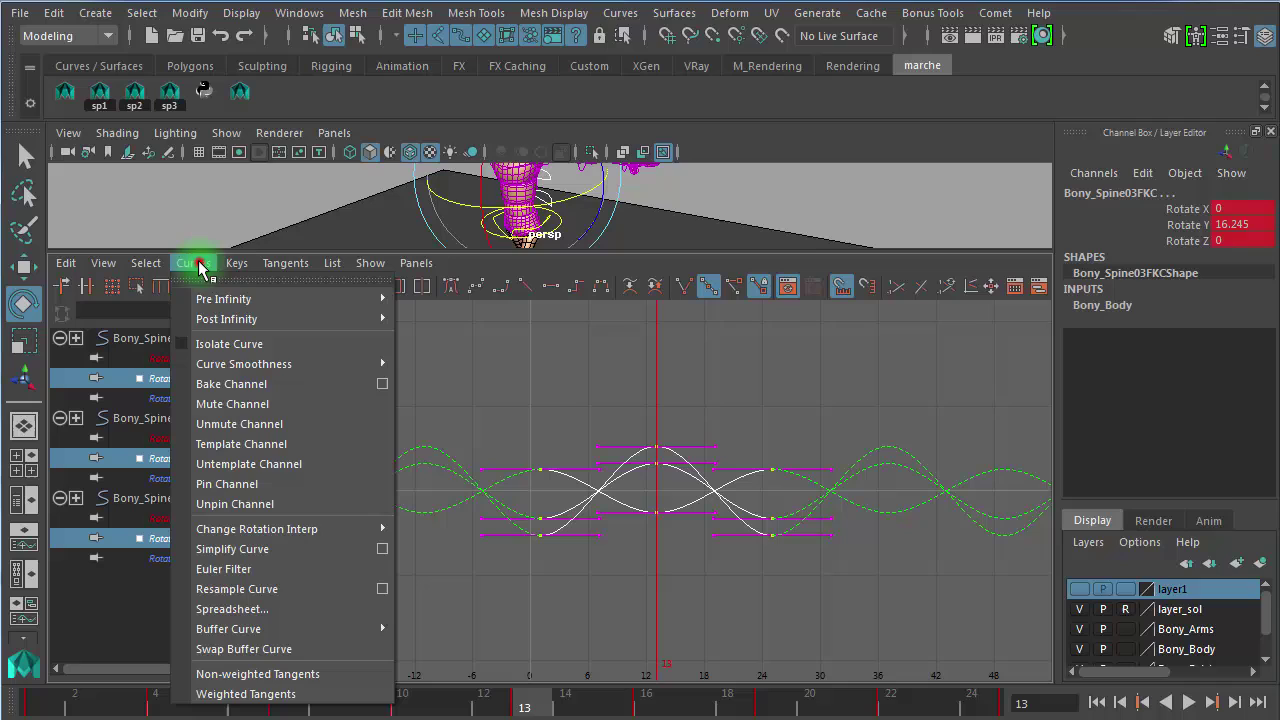
left_click(240, 695)
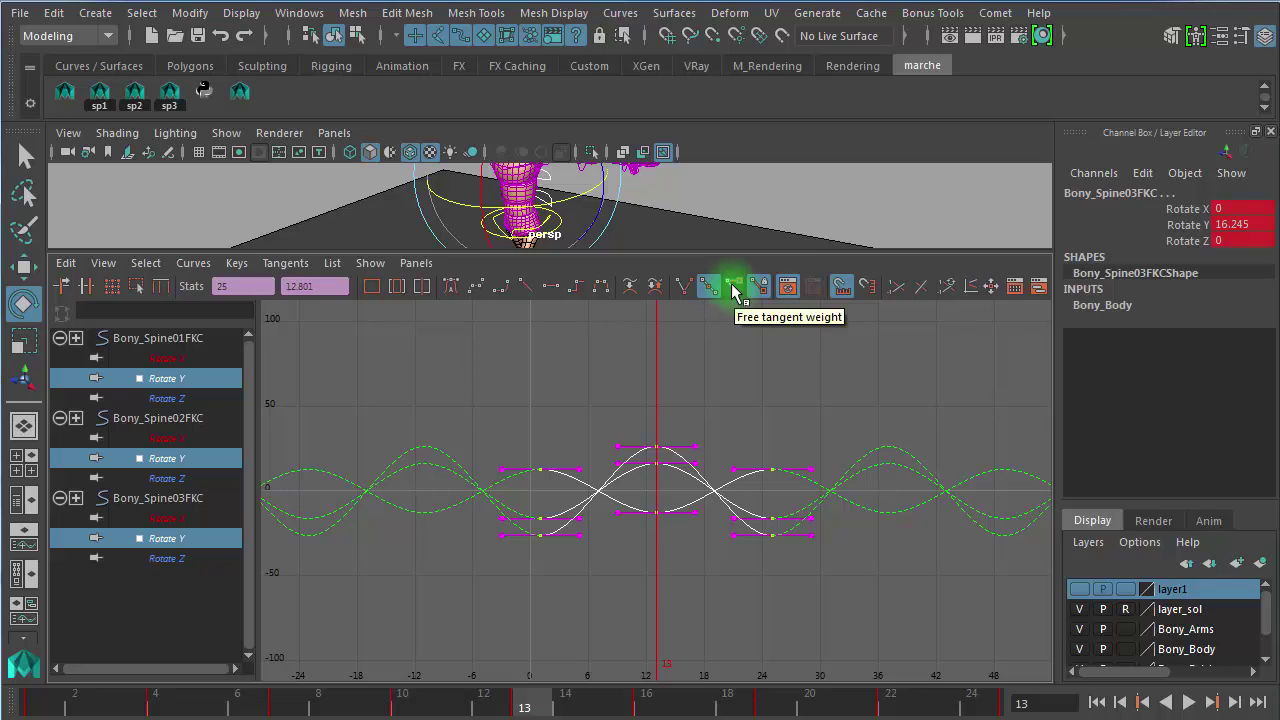
key("f")
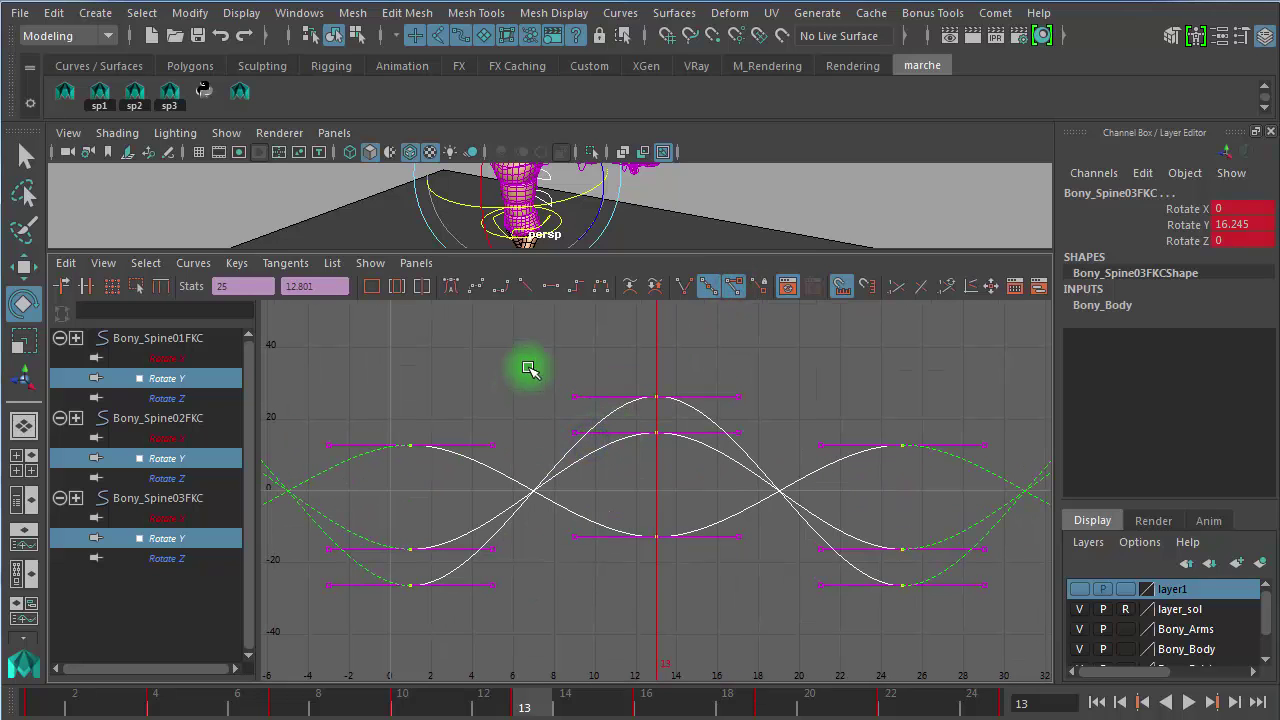
Step: Lengthen the tangent handles at frames 1, 13 and 25 on the three spine Rotate Y curves to about 5 frames
left_click_drag(526, 366, 478, 656)
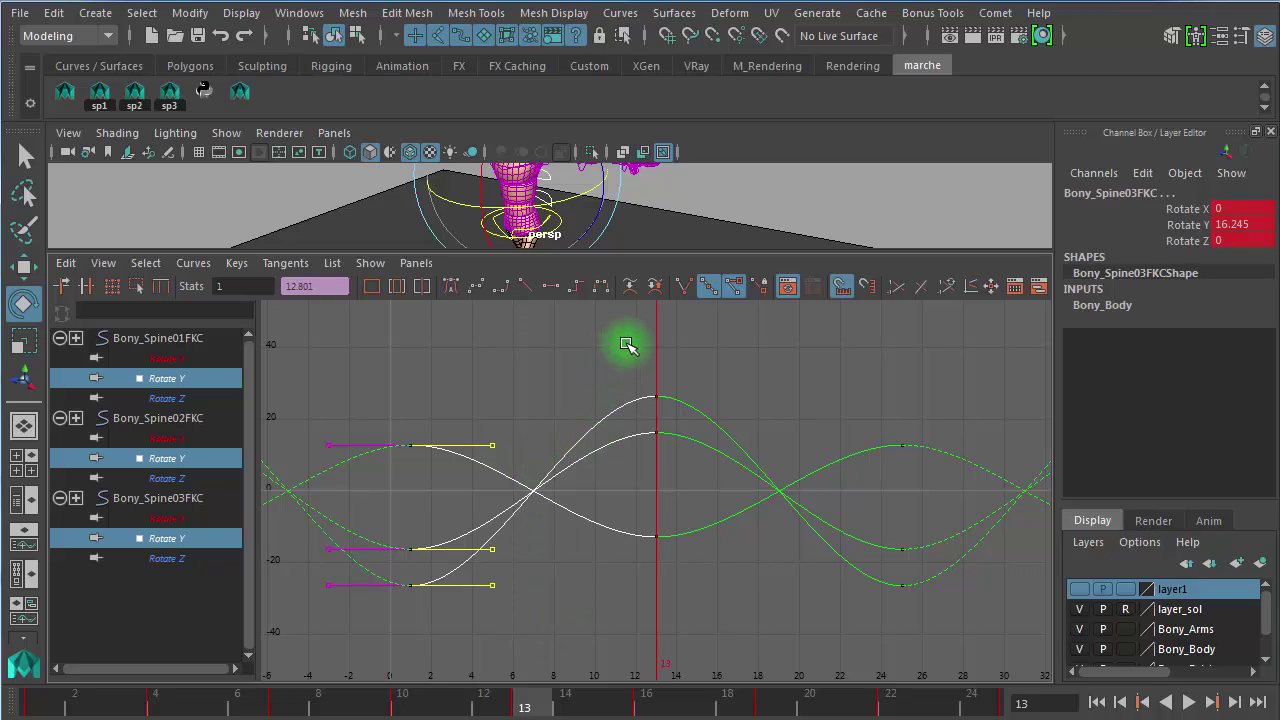
left_click_drag(626, 343, 682, 602)
left_click_drag(766, 357, 690, 590)
left_click_drag(886, 386, 945, 665, "shift")
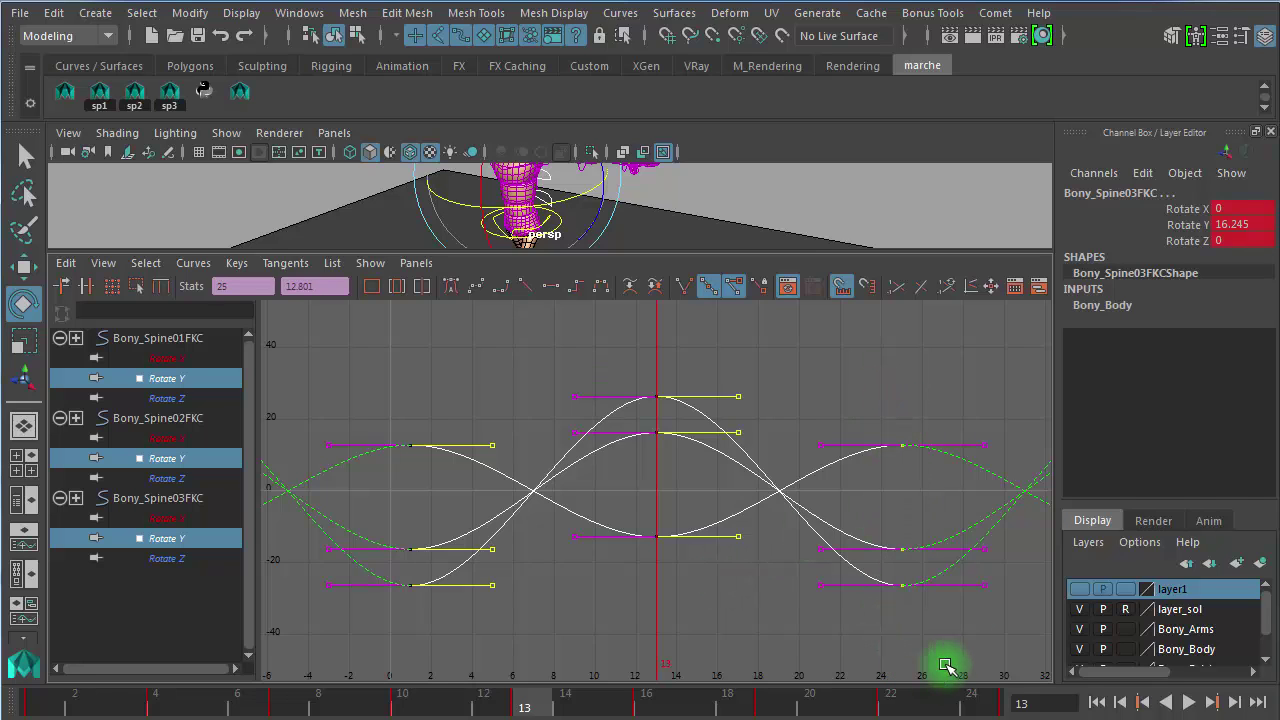
left_click_drag(977, 386, 992, 664, "shift")
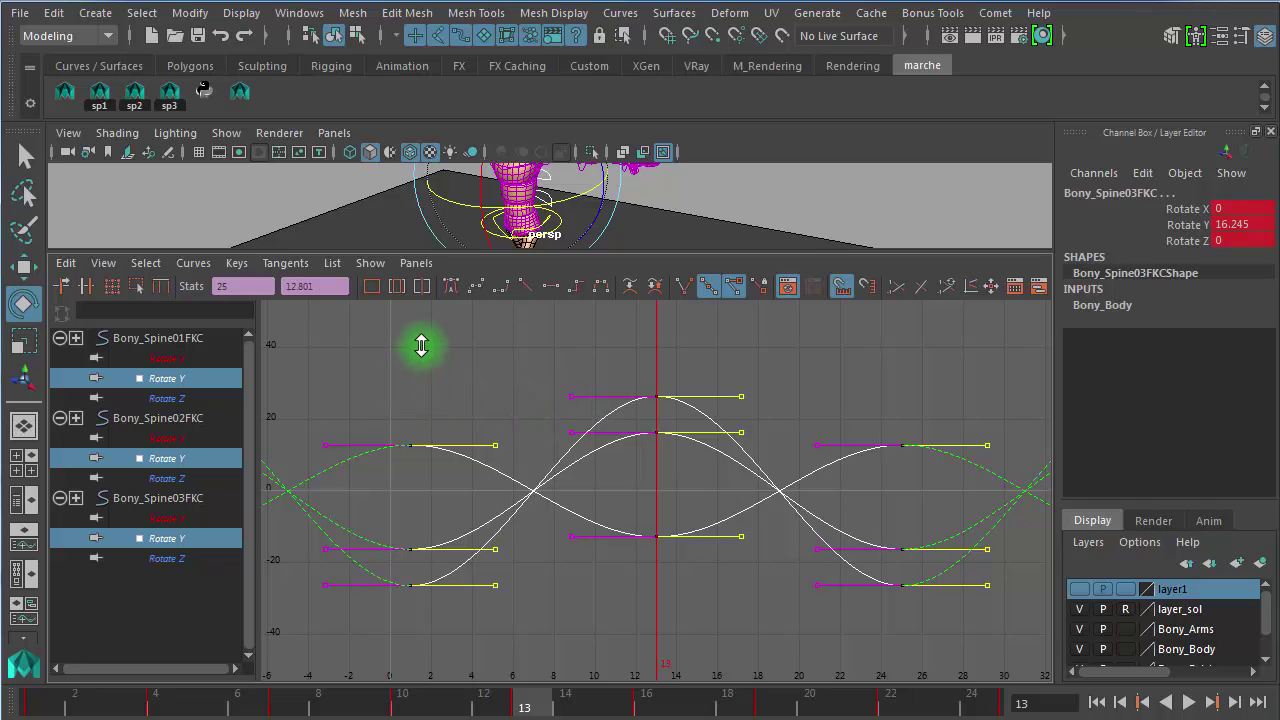
middle_click_drag(421, 345, 454, 393)
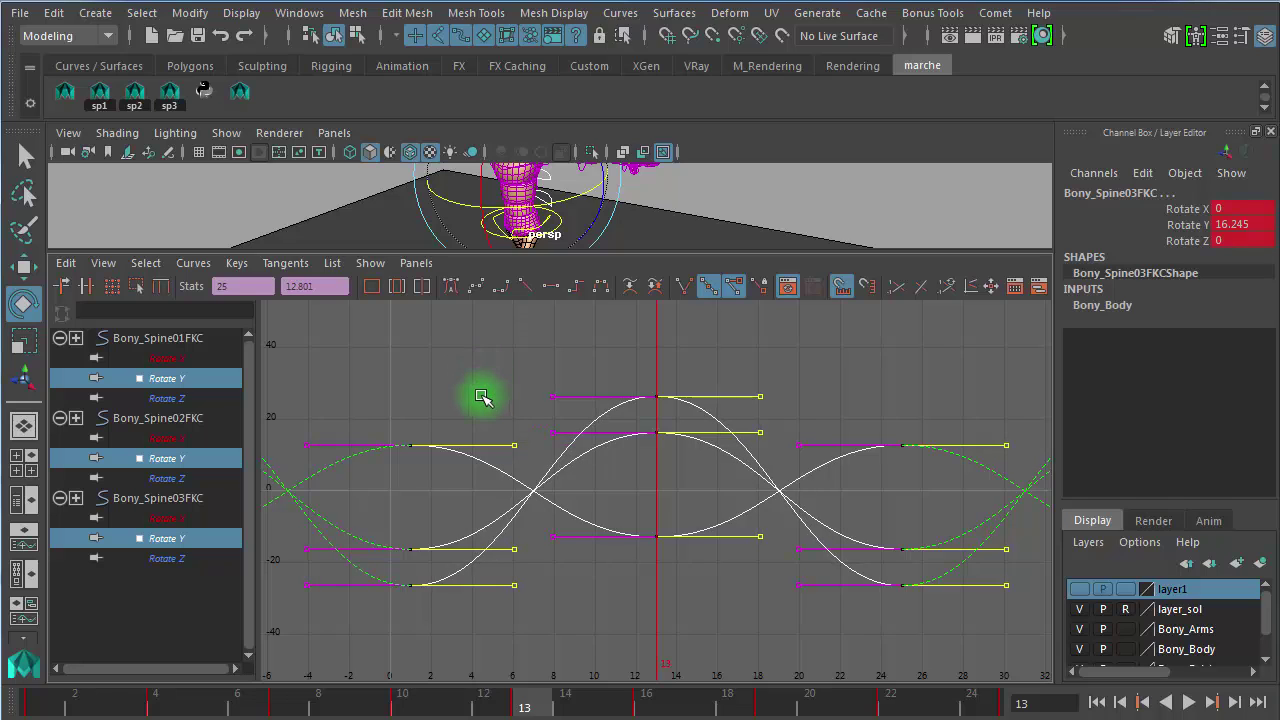
Step: Play back the walk cycle in the perspective view and examine the spine twist from the front and from above
left_click(712, 200)
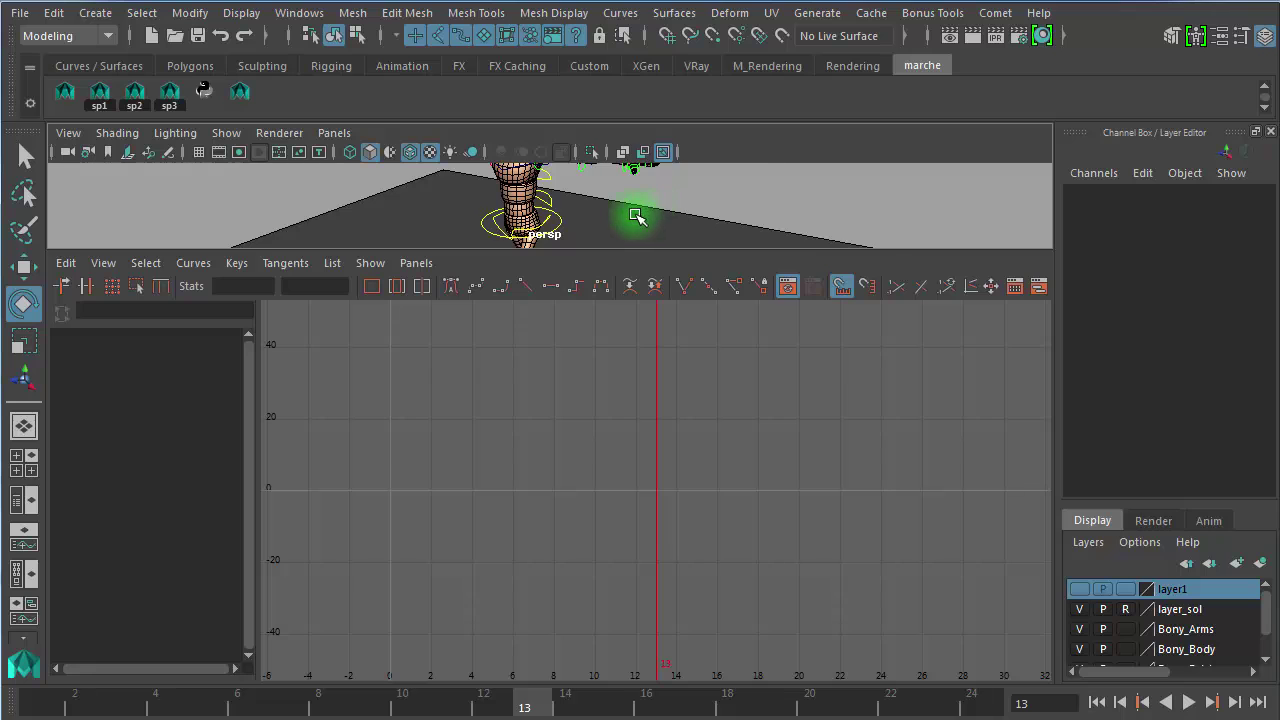
key("space")
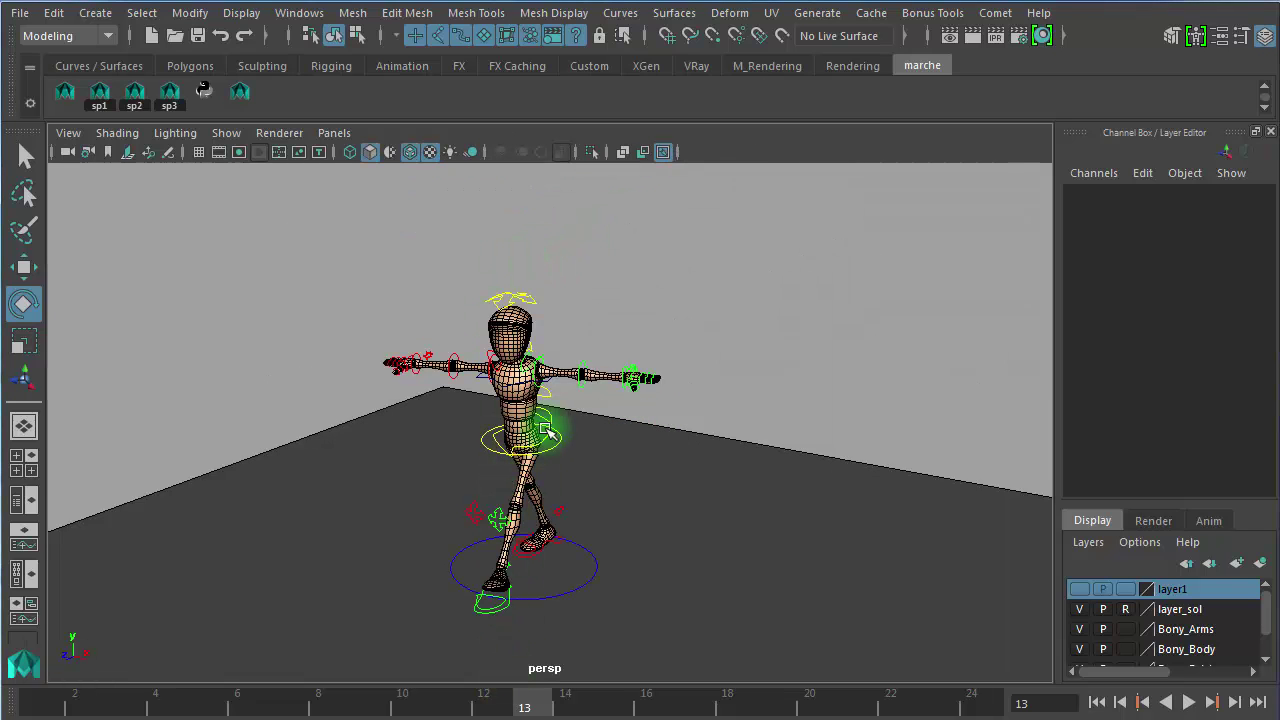
right_click_drag(514, 402, 743, 448, "alt")
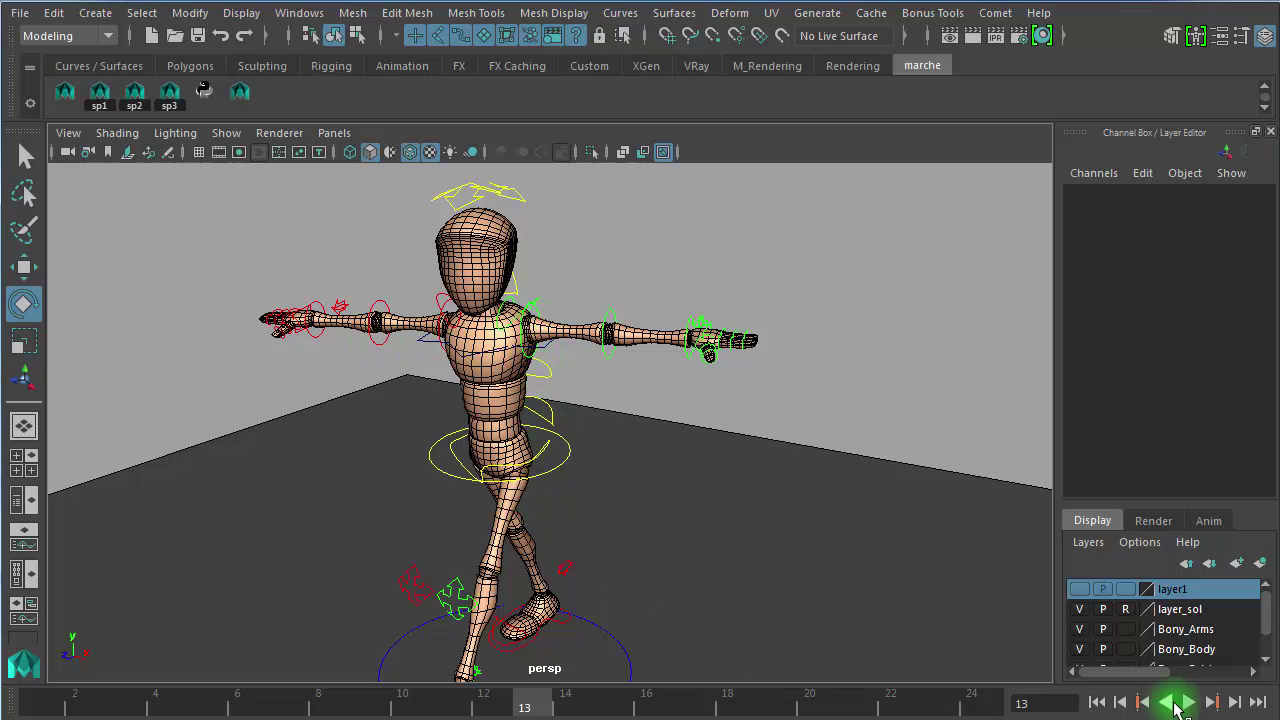
left_click(1185, 703)
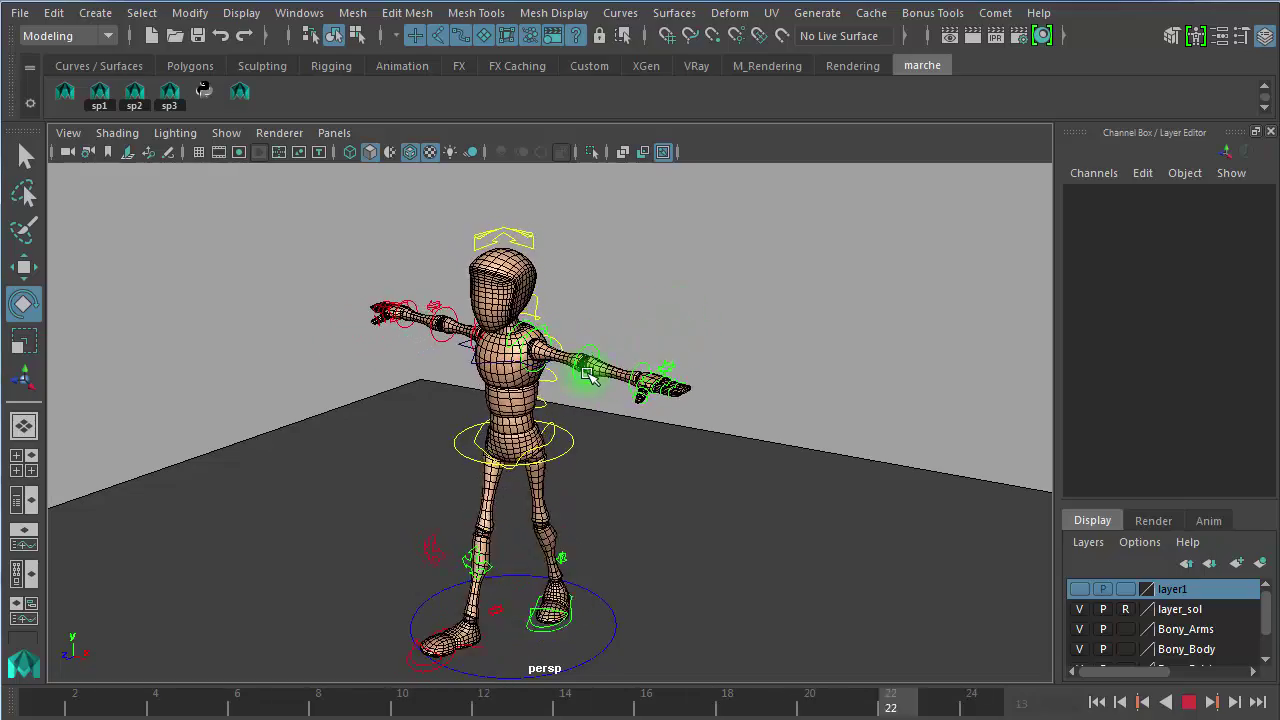
left_click_drag(605, 393, 620, 506, "alt")
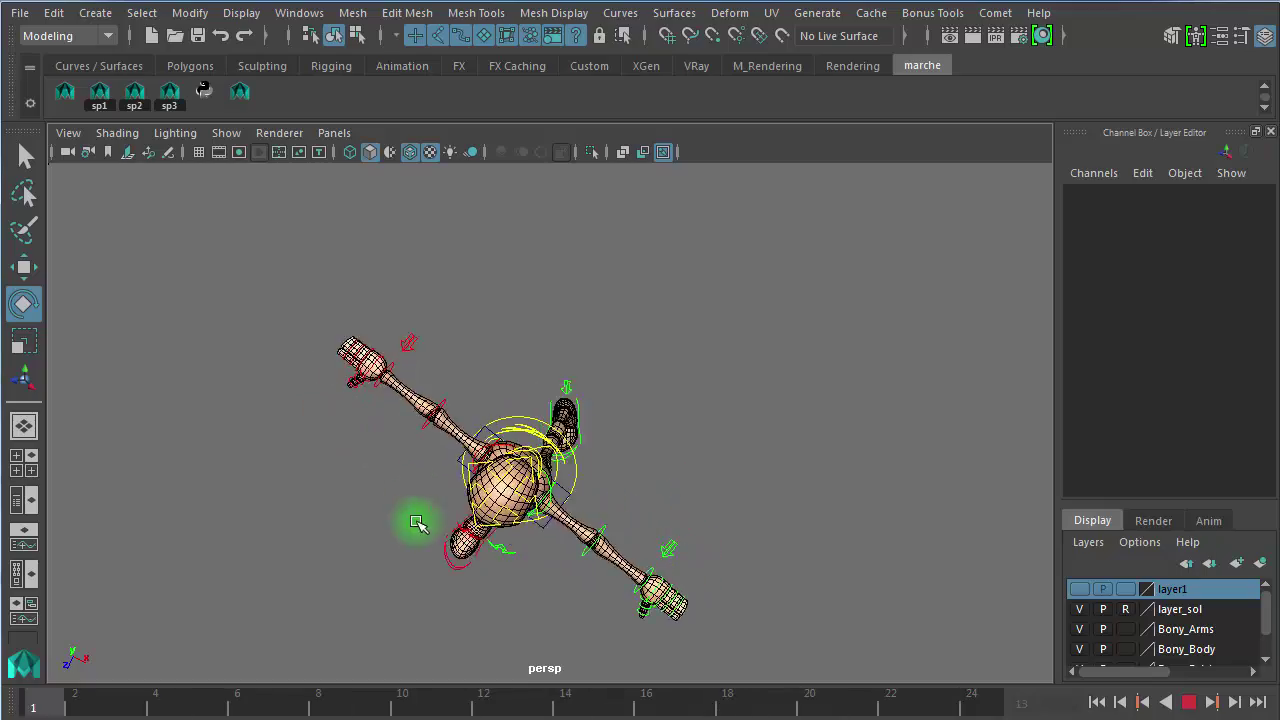
left_click_drag(345, 453, 450, 398, "alt")
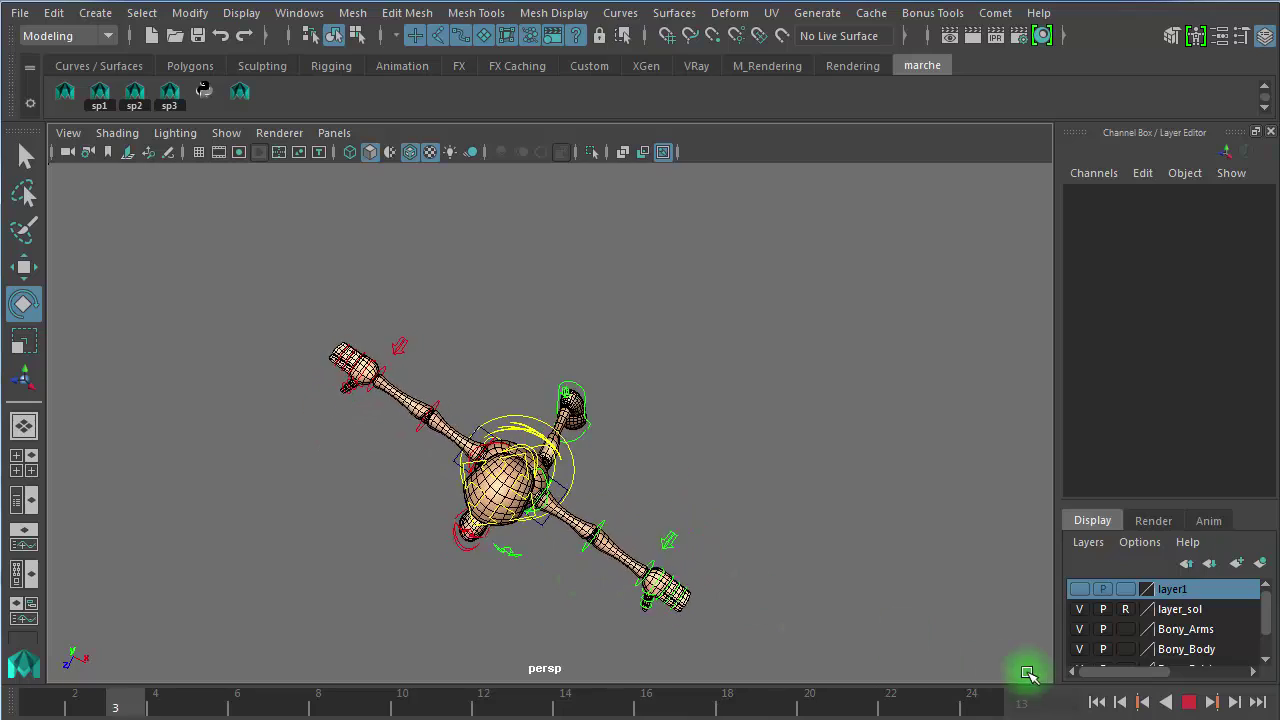
left_click(1187, 703)
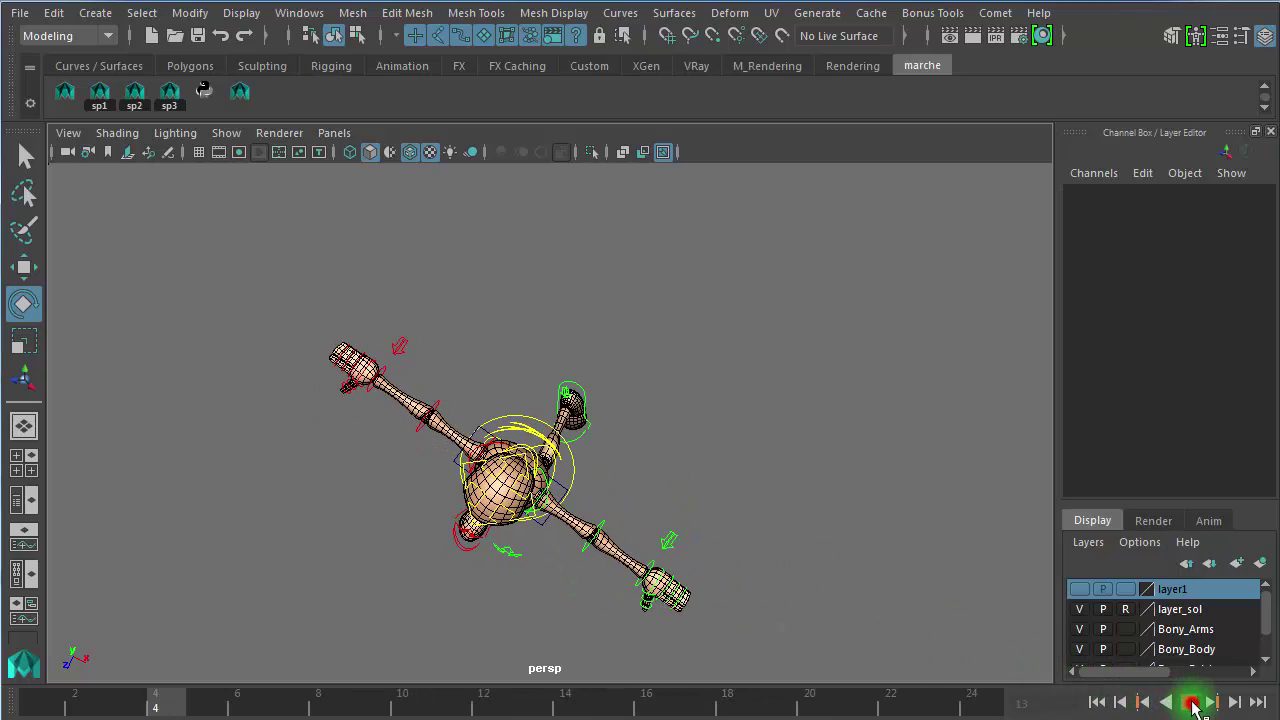
Step: Examine the pelvis and spine controls at frame 4 in the perspective view from the front and the side
left_click(27, 470)
left_click(883, 303)
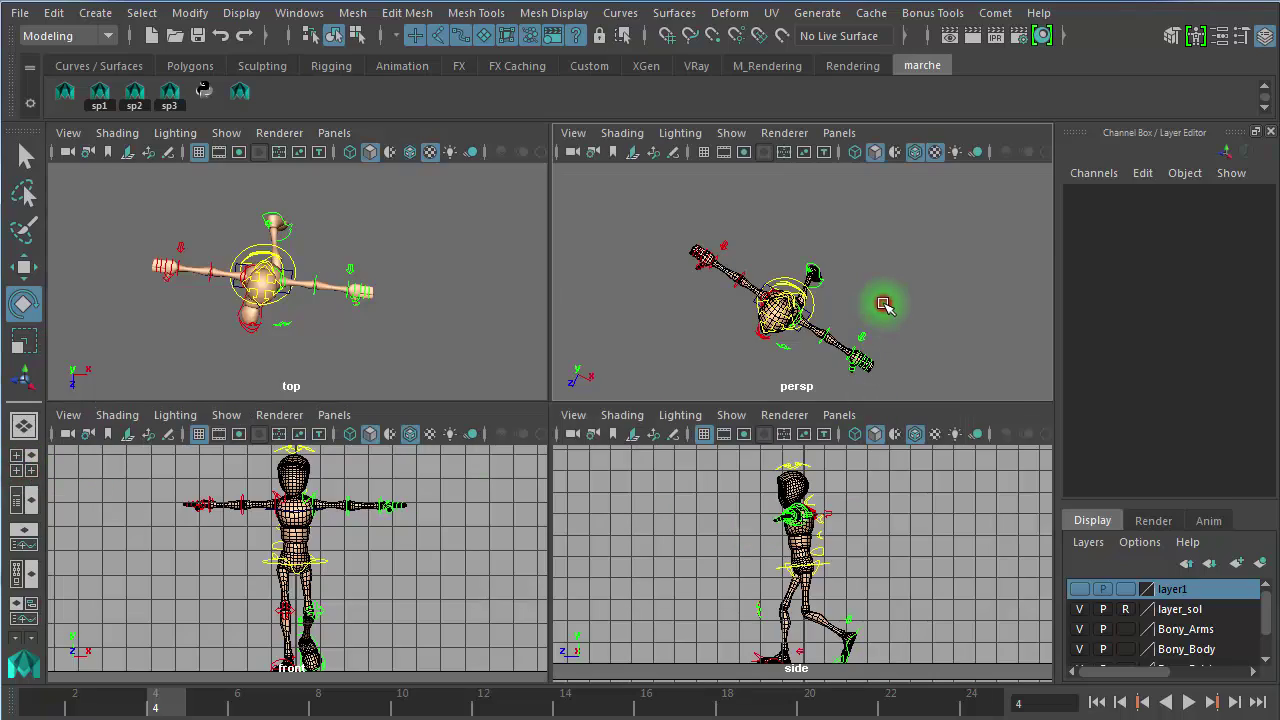
key("space")
left_click_drag(441, 398, 440, 267, "alt")
right_click_drag(508, 377, 806, 436, "alt")
left_click_drag(590, 477, 591, 473)
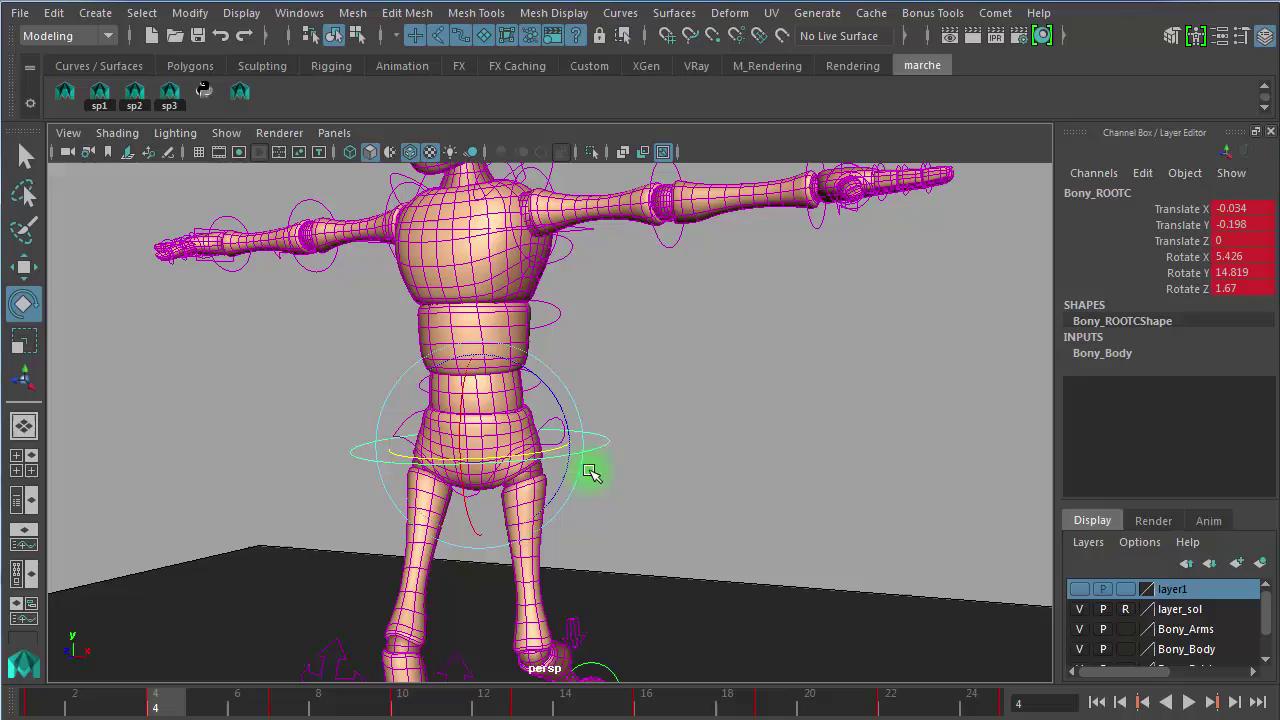
left_click(788, 397)
left_click_drag(694, 437, 531, 452, "alt")
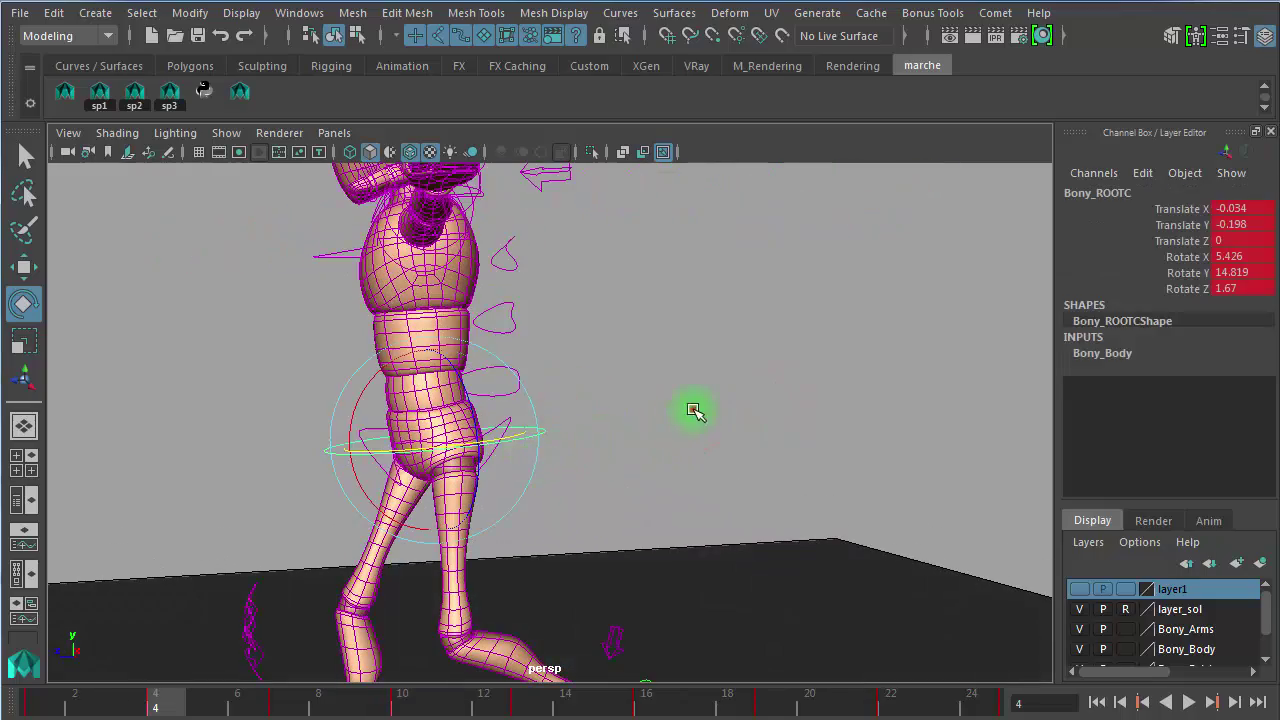
left_click(694, 411)
left_click_drag(620, 403, 601, 408, "alt")
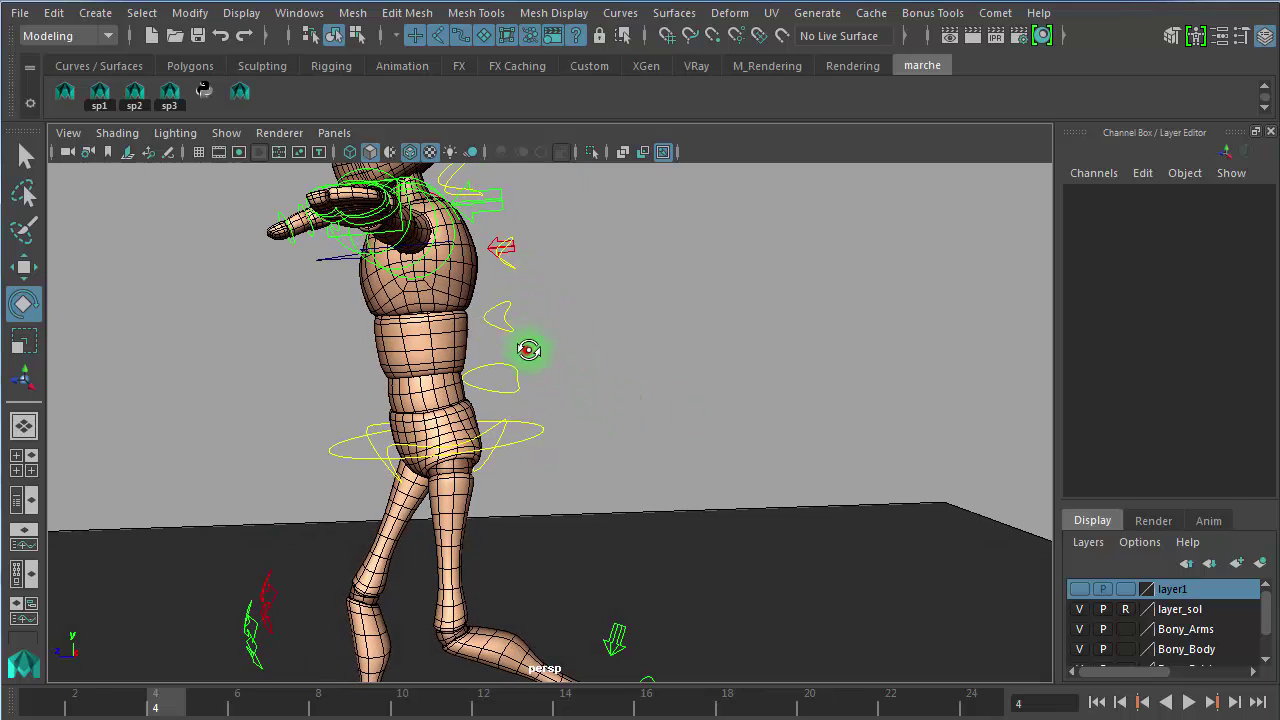
left_click_drag(528, 349, 551, 348, "alt")
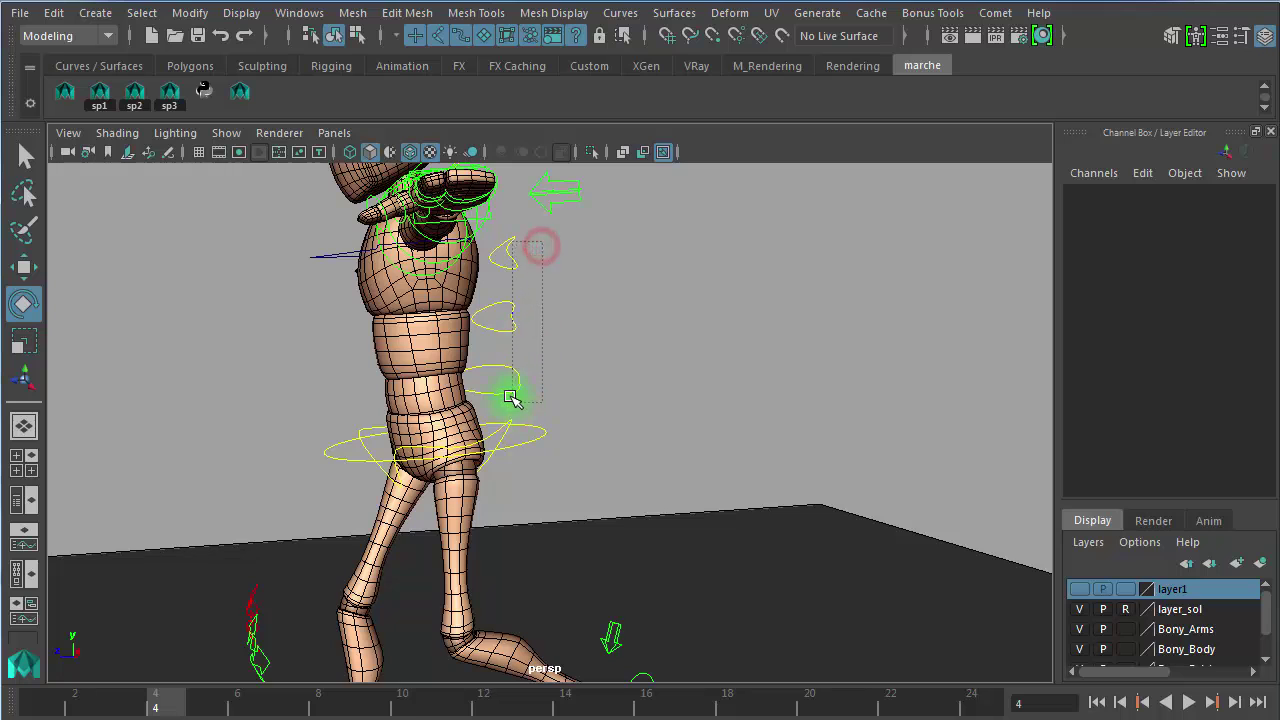
left_click_drag(510, 397, 511, 397)
left_click(615, 381)
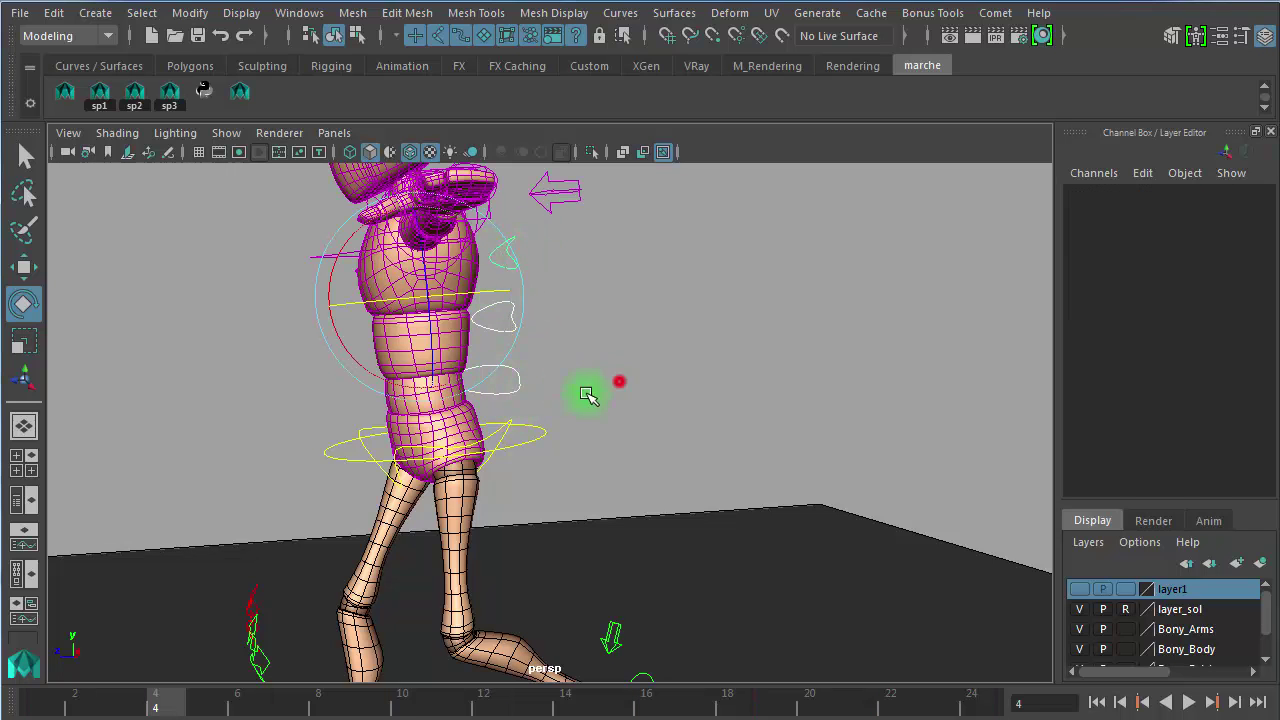
Step: Isolate and frame the Rotate Z curve of Bony_ROOTC in the Graph Editor
left_click(541, 432)
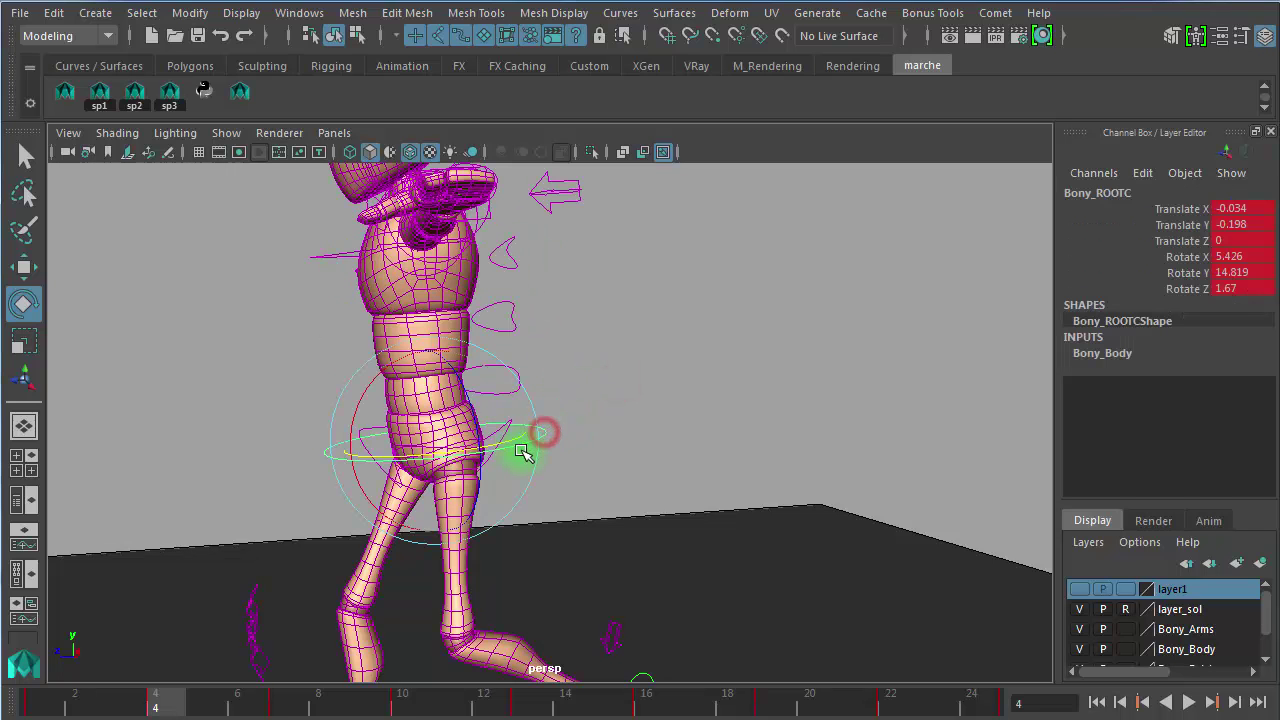
left_click(17, 543)
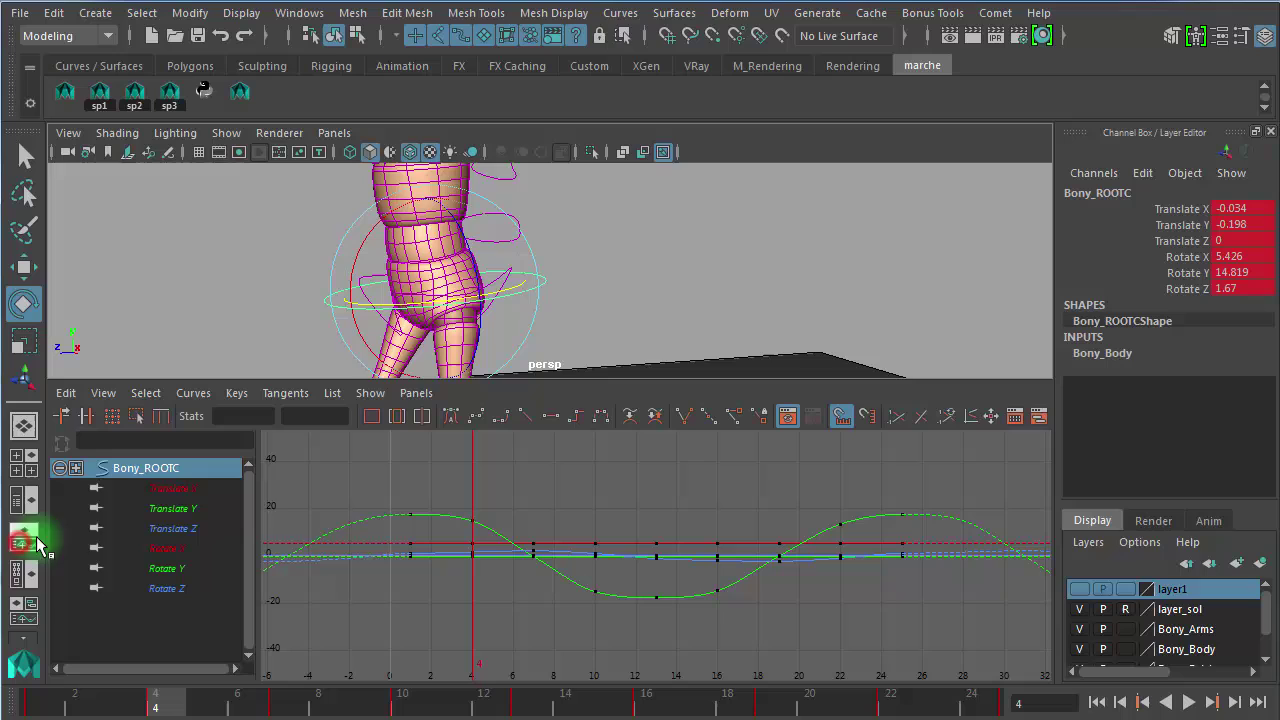
left_click(178, 566)
left_click(189, 590)
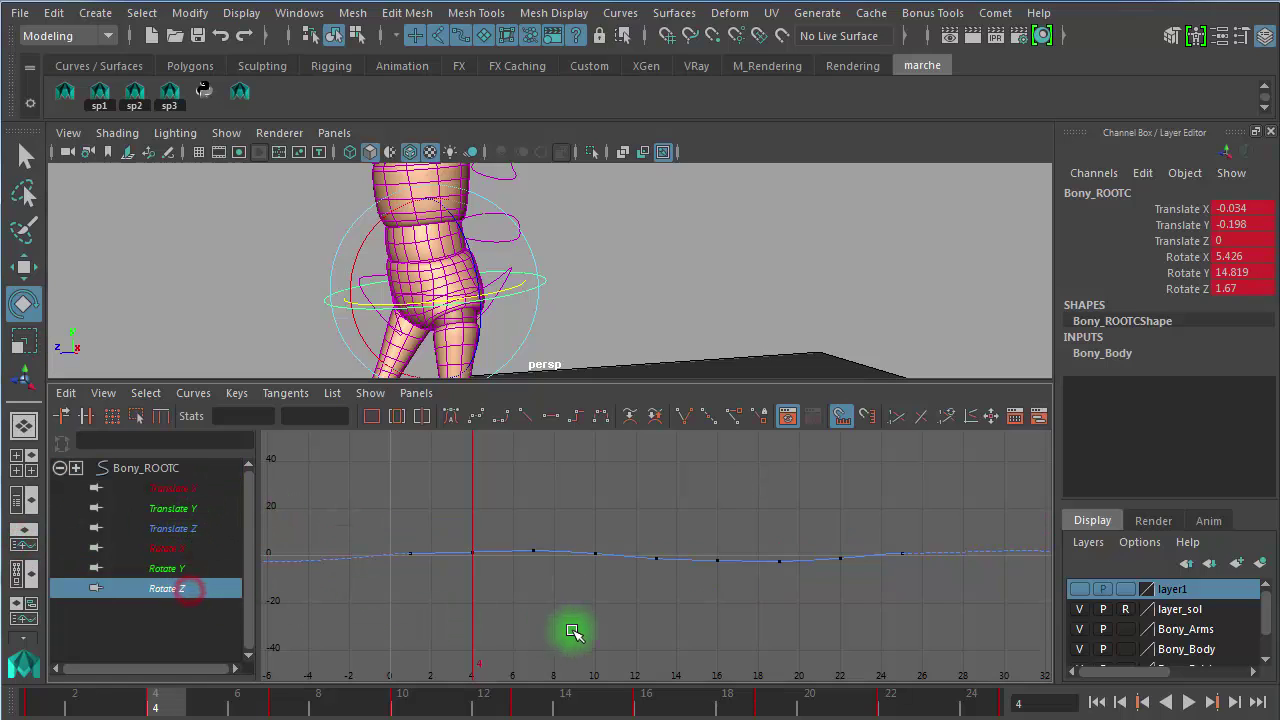
left_click_drag(622, 322, 569, 263, "alt")
key("ctrl+z")
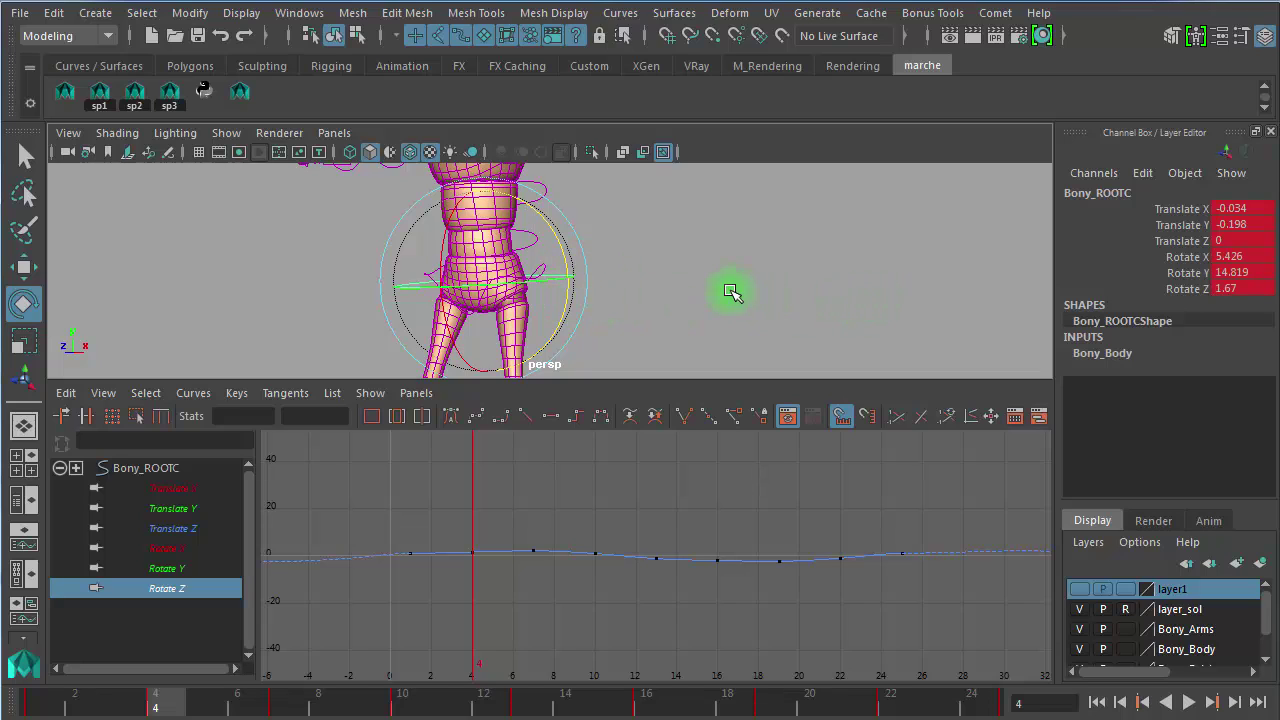
key("f")
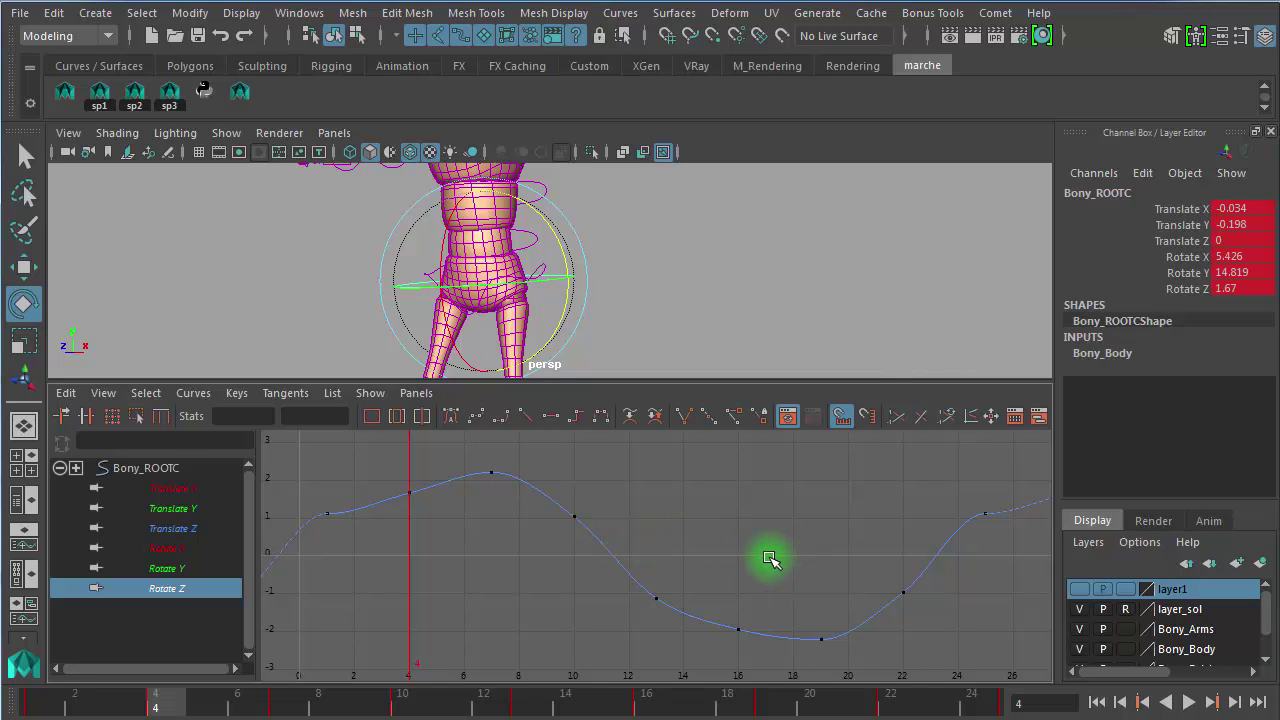
Step: Tilt the tangents of the Rotate Z keys at frames 1 and 25 upward together so the curve flows through both
right_click_drag(769, 558, 761, 556, "alt")
middle_click_drag(881, 574, 654, 556, "alt")
right_click_drag(654, 552, 672, 549, "alt")
left_click_drag(691, 520, 770, 452)
right_click_drag(781, 502, 636, 552, "alt")
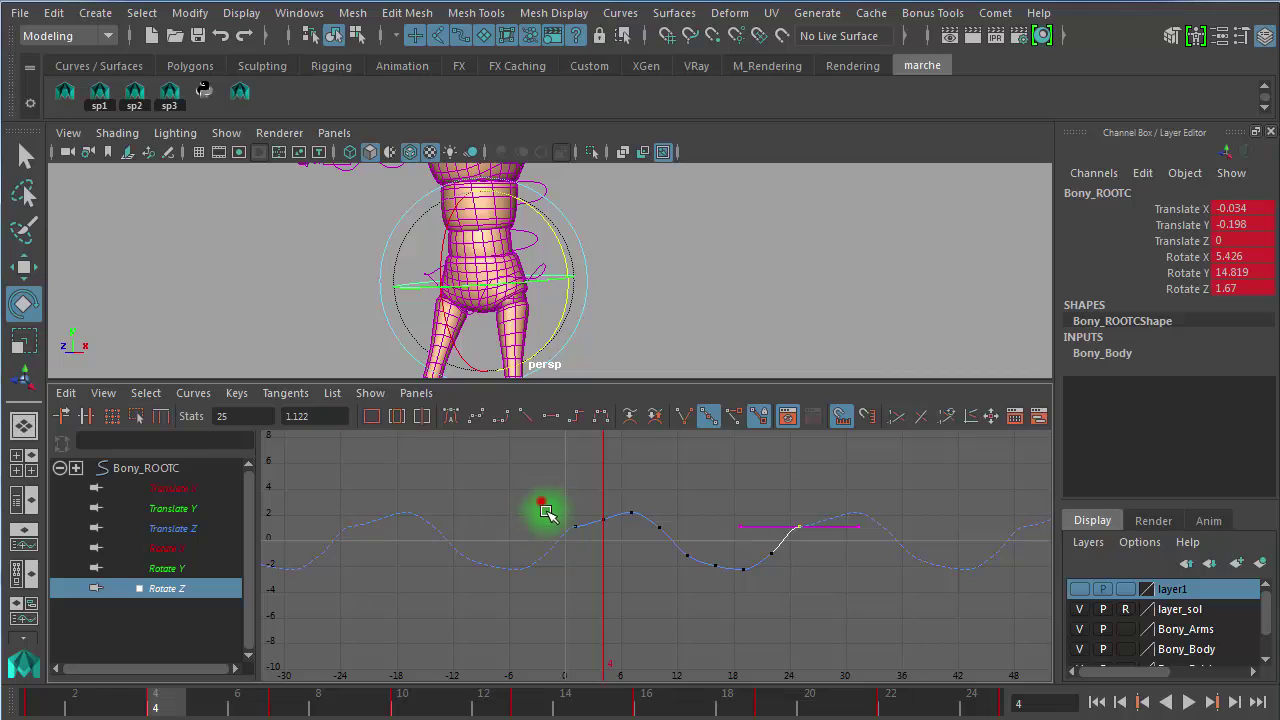
left_click_drag(542, 505, 584, 552)
key("space")
right_click_drag(466, 474, 589, 519, "alt")
middle_click_drag(589, 519, 514, 489, "alt")
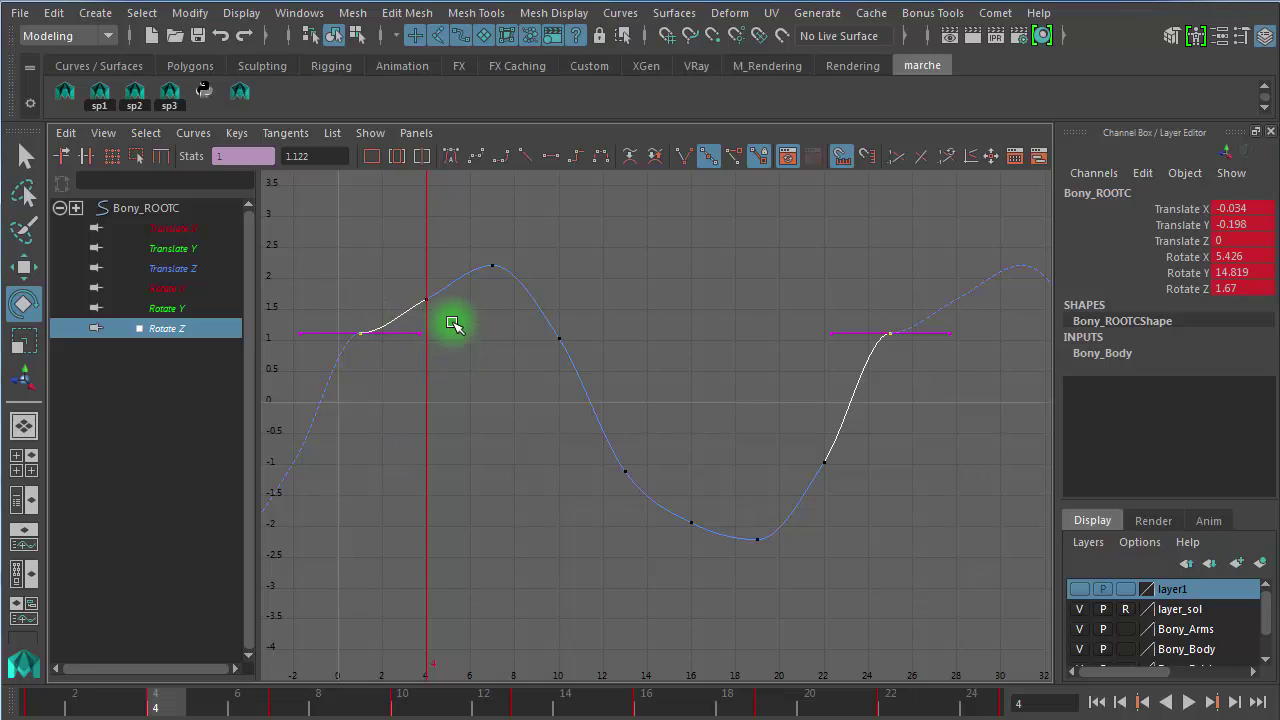
left_click_drag(447, 313, 428, 349)
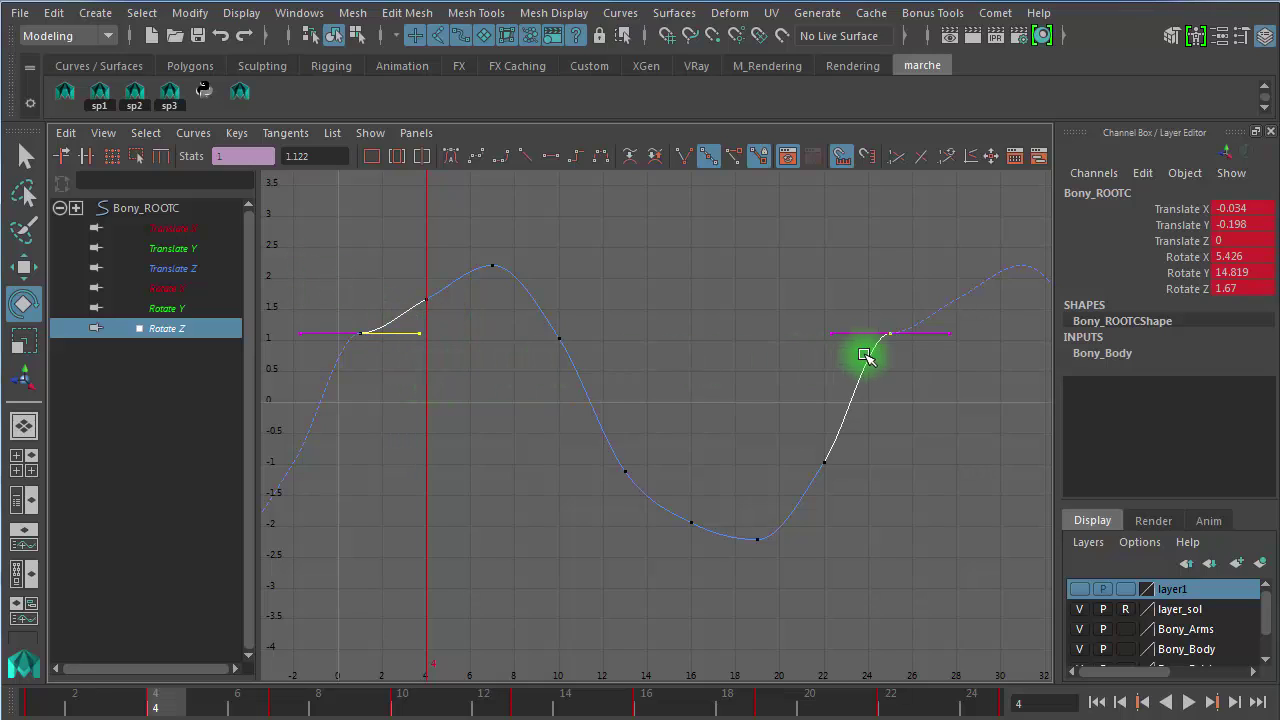
left_click_drag(940, 311, 981, 376, "shift")
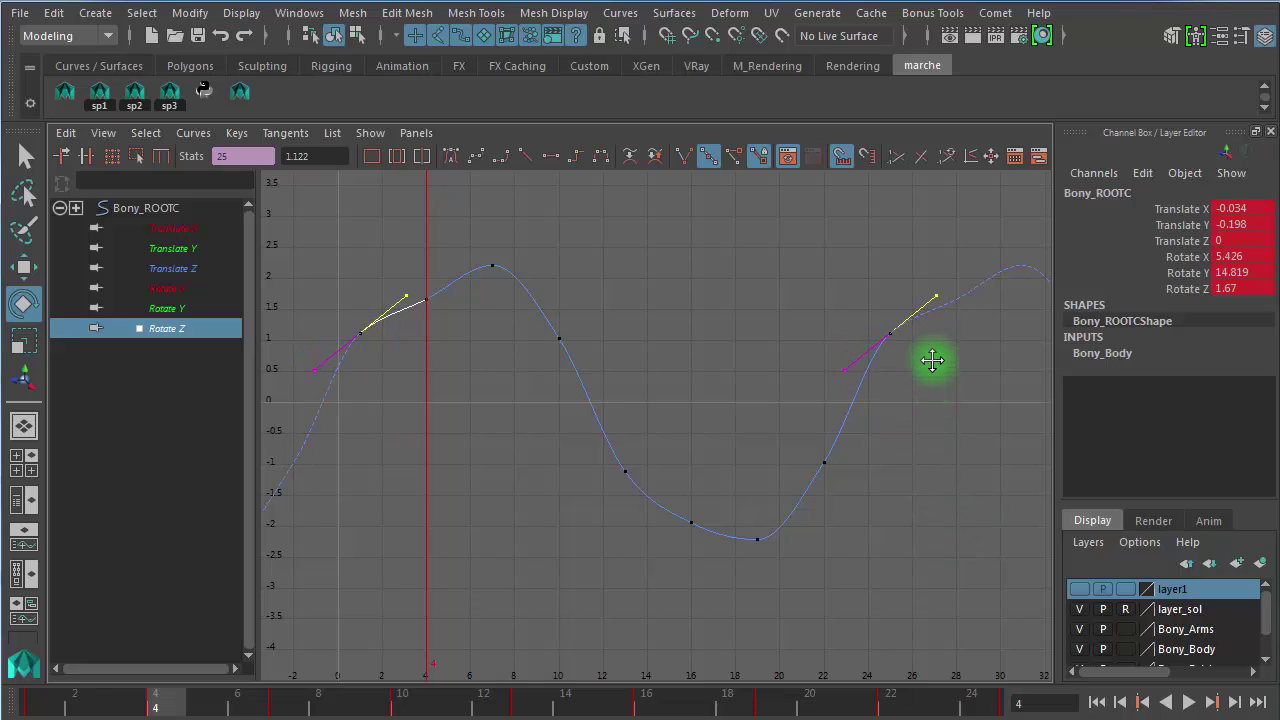
left_click(966, 450)
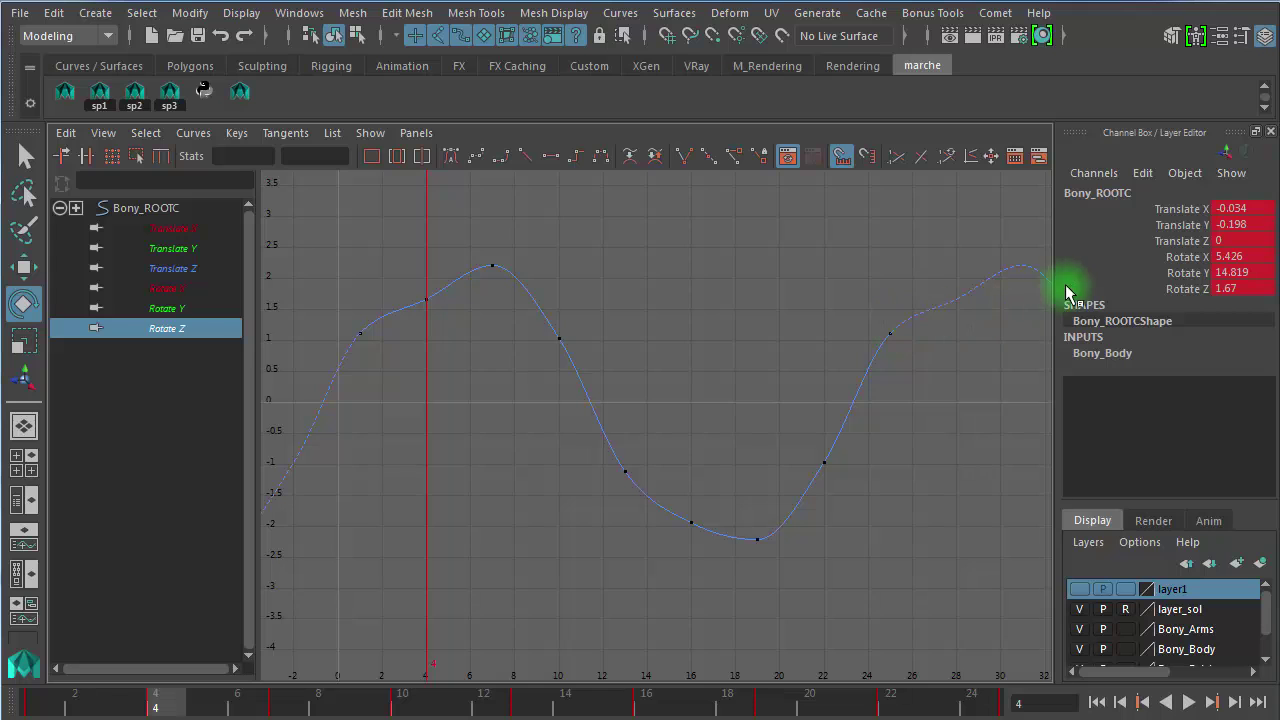
Step: Examine the shape of the Rotate Z curve and its repeated cycles beyond frame 25
left_click_drag(432, 212, 435, 328)
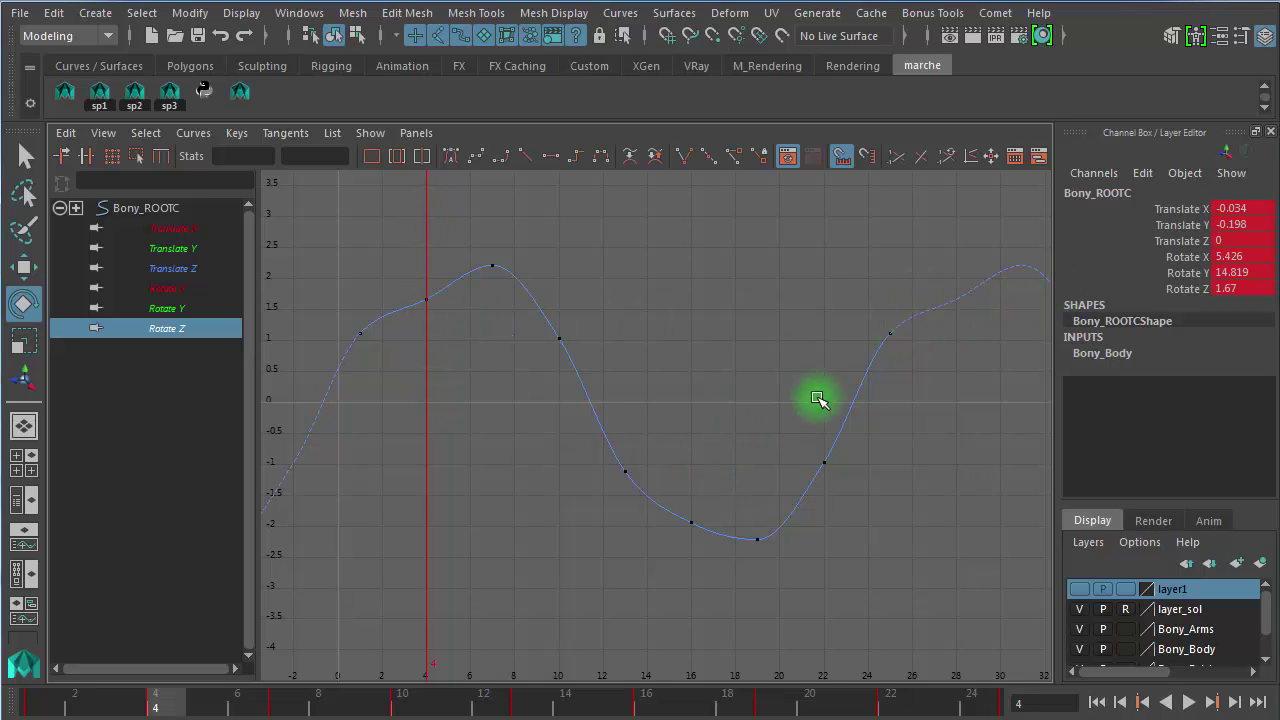
left_click(1020, 420)
right_click_drag(928, 492, 883, 487, "alt")
middle_click_drag(856, 487, 583, 477, "alt")
right_click_drag(589, 477, 637, 472, "alt")
middle_click_drag(628, 477, 666, 472, "alt")
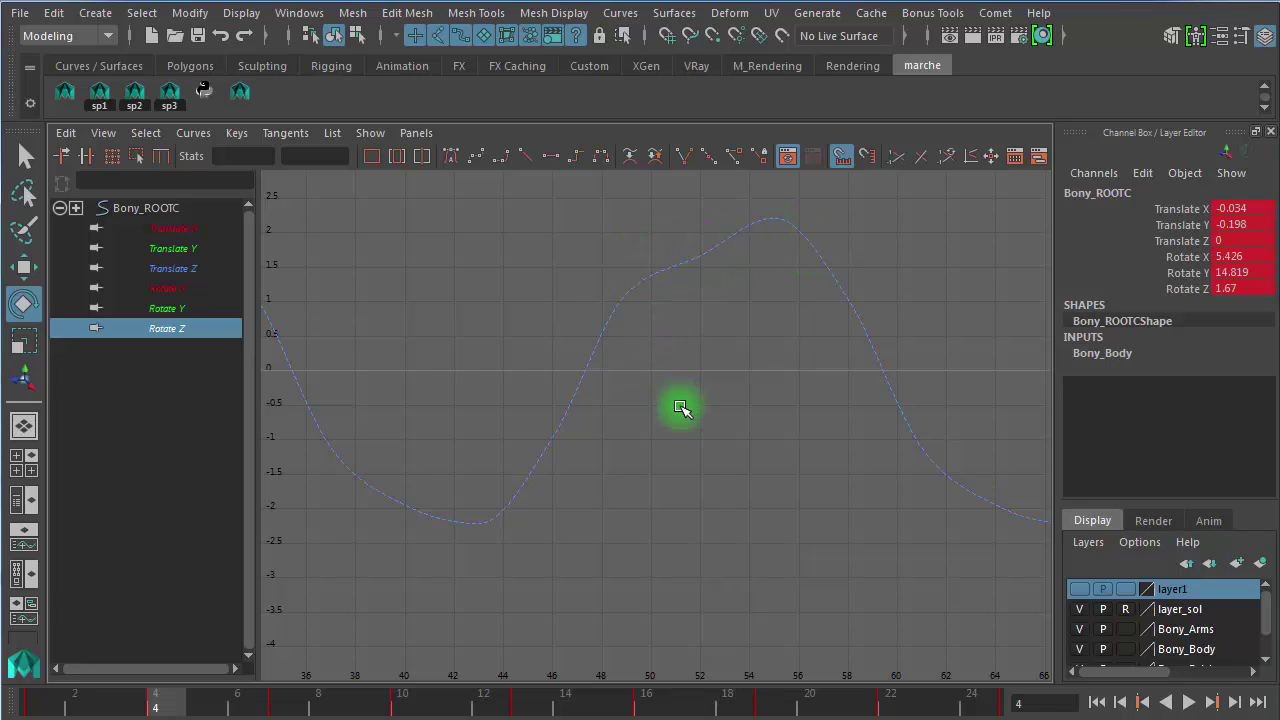
right_click_drag(643, 460, 390, 450, "alt")
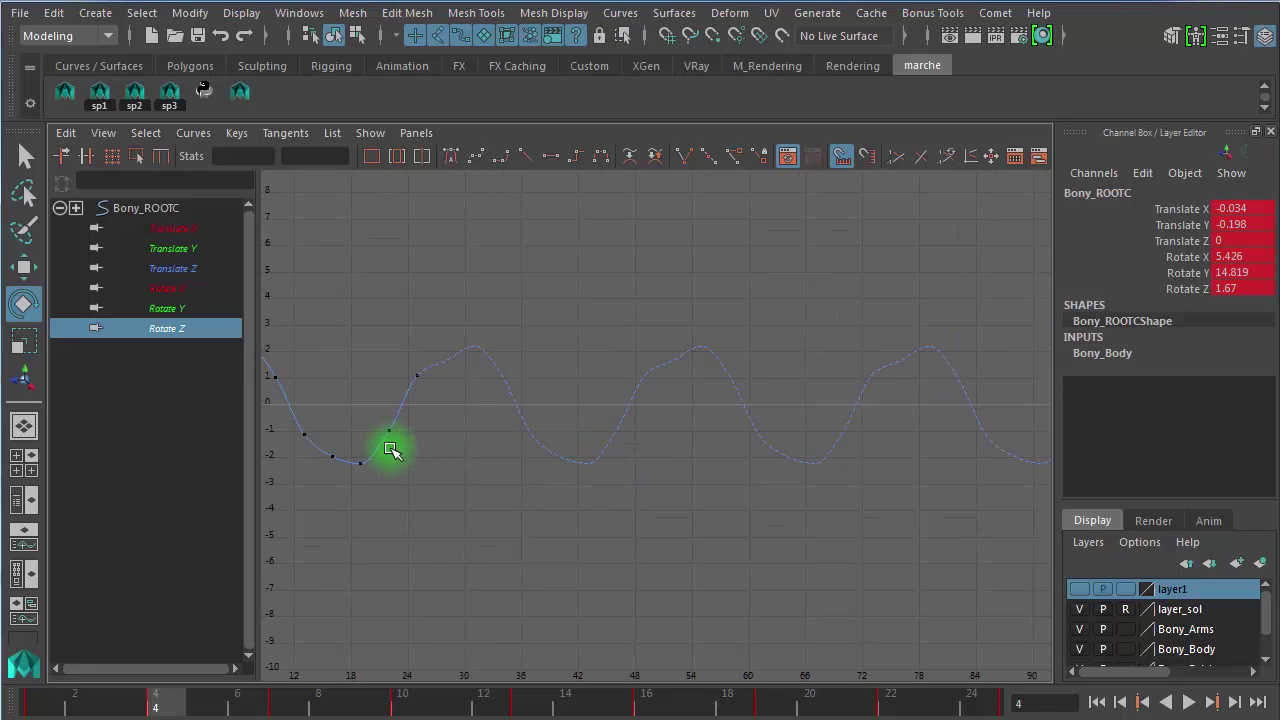
middle_click_drag(390, 450, 737, 514, "alt")
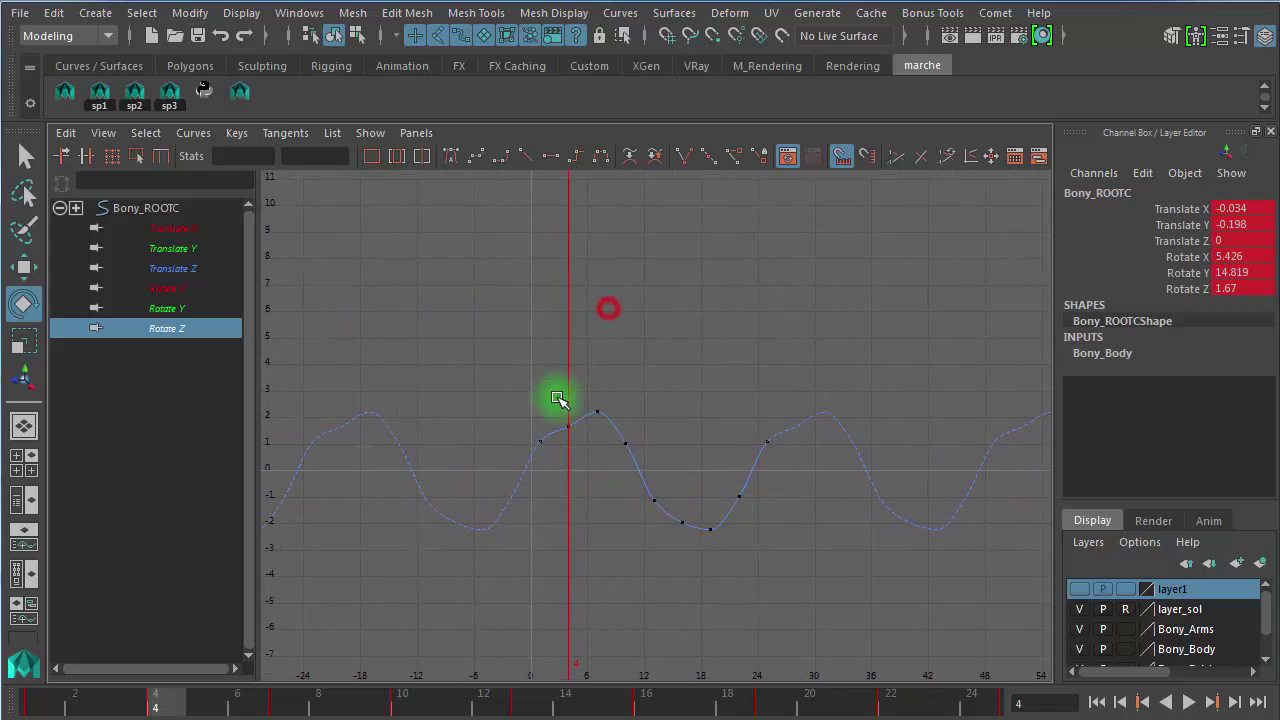
Step: Focus on the Rotate Z key at frame 4 and show the character's full body in the perspective view above the curve
left_click_drag(557, 398, 580, 463)
key("f")
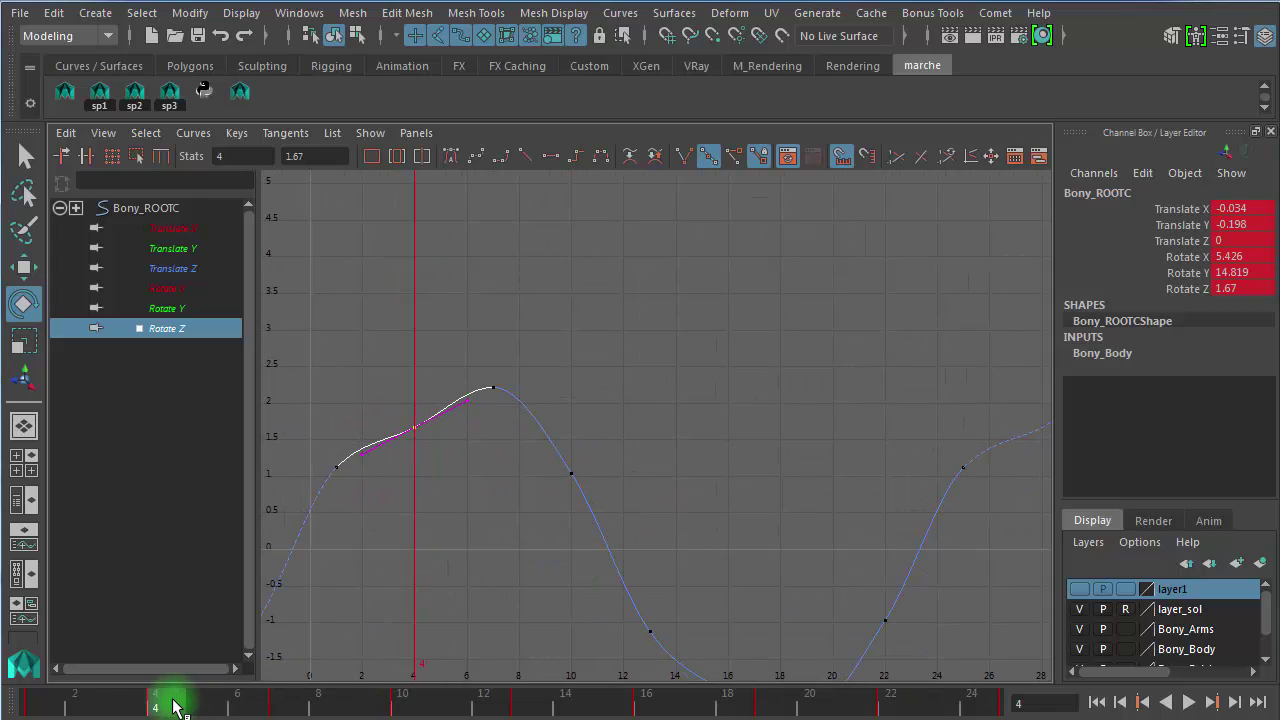
left_click_drag(175, 707, 140, 705)
left_click(166, 706)
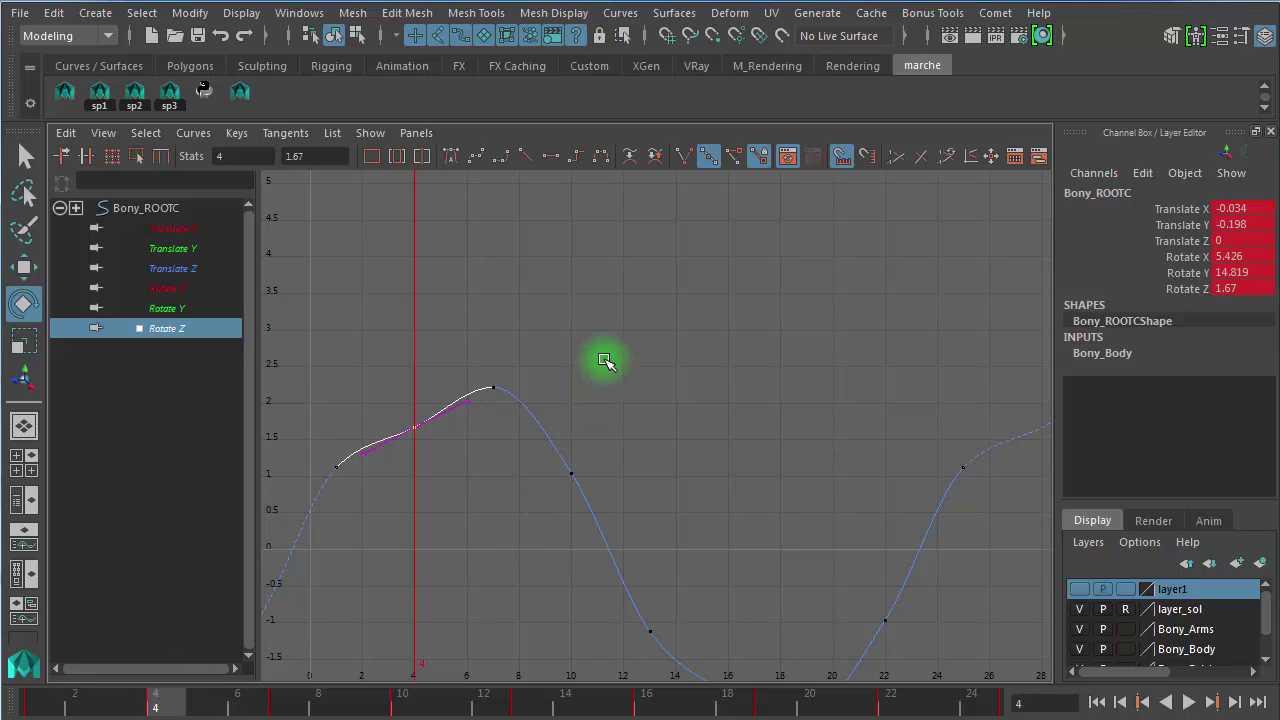
key("space")
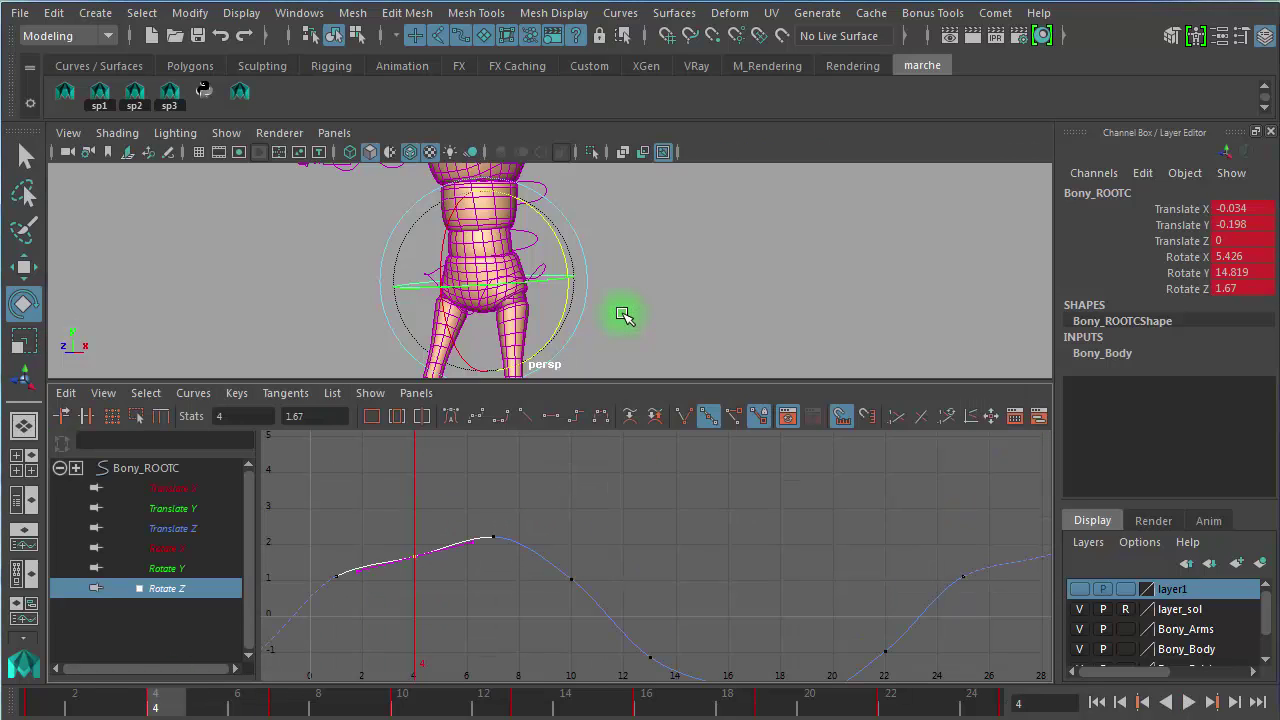
right_click_drag(671, 310, 400, 374, "alt")
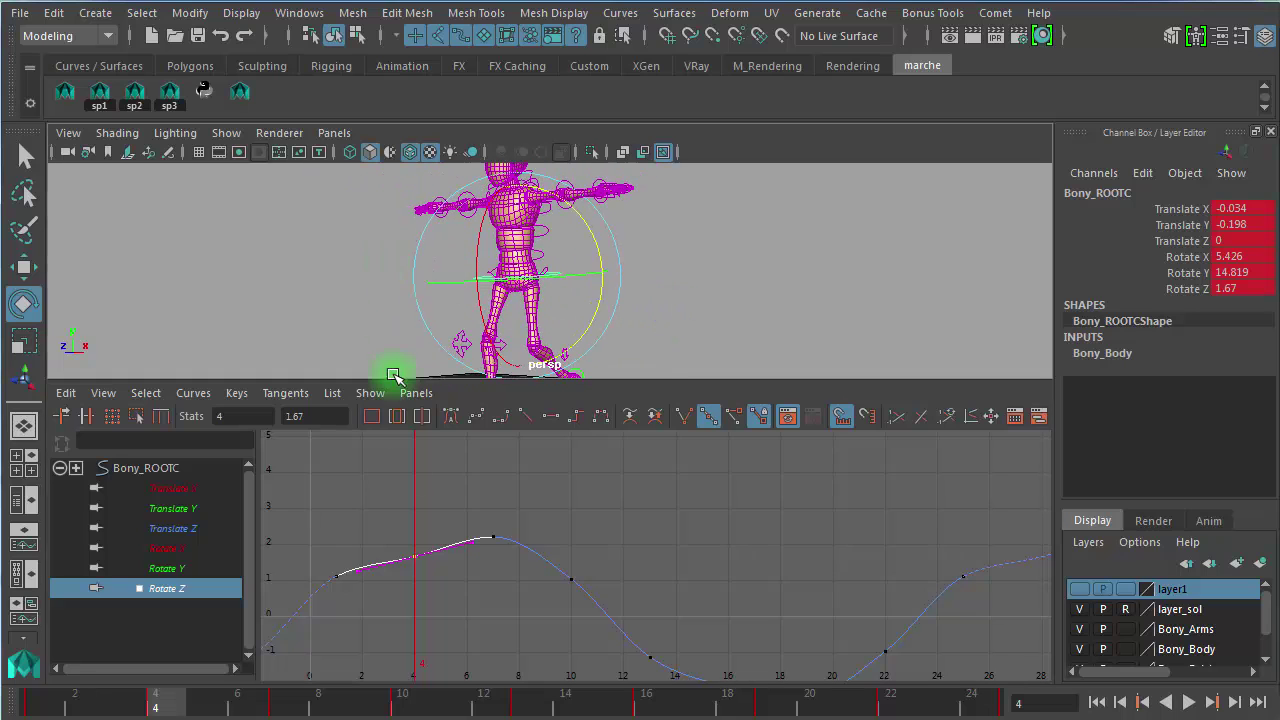
Step: Try raising the Rotate Z key at frame 4 to about 2.9, and undo the change
left_click(428, 520)
left_click_drag(425, 566, 387, 584)
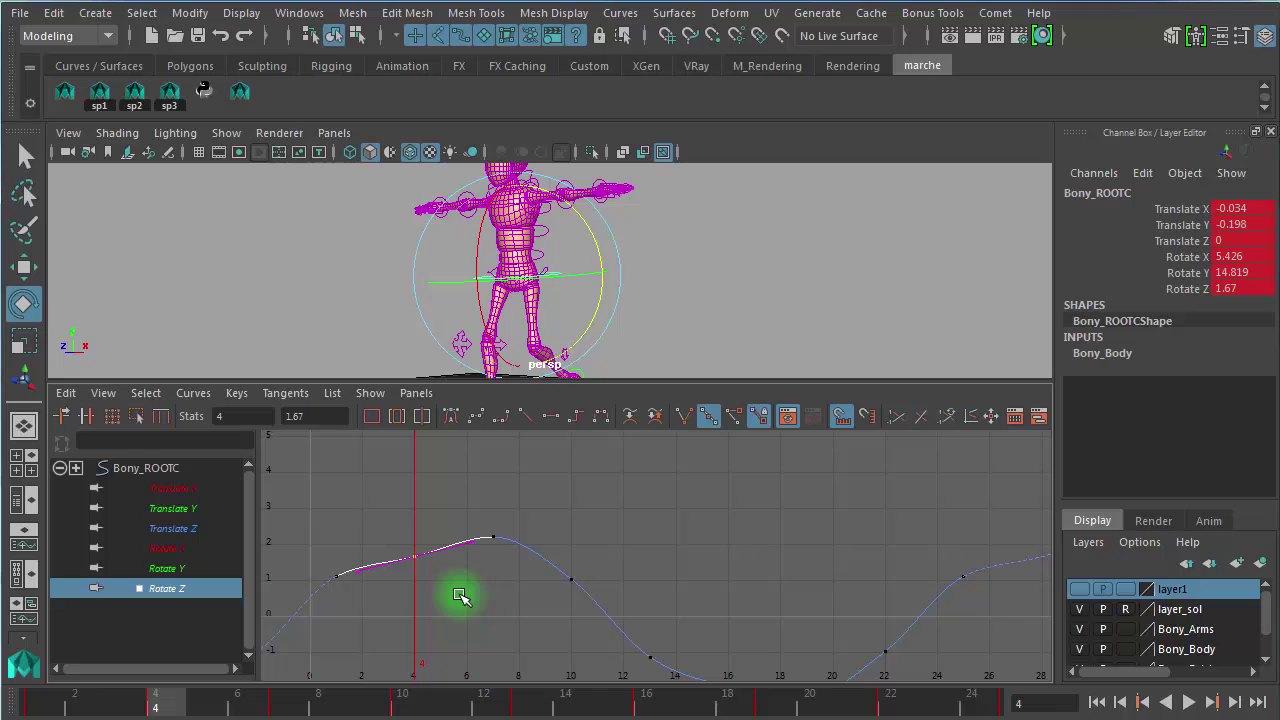
middle_click_drag(459, 596, 467, 521)
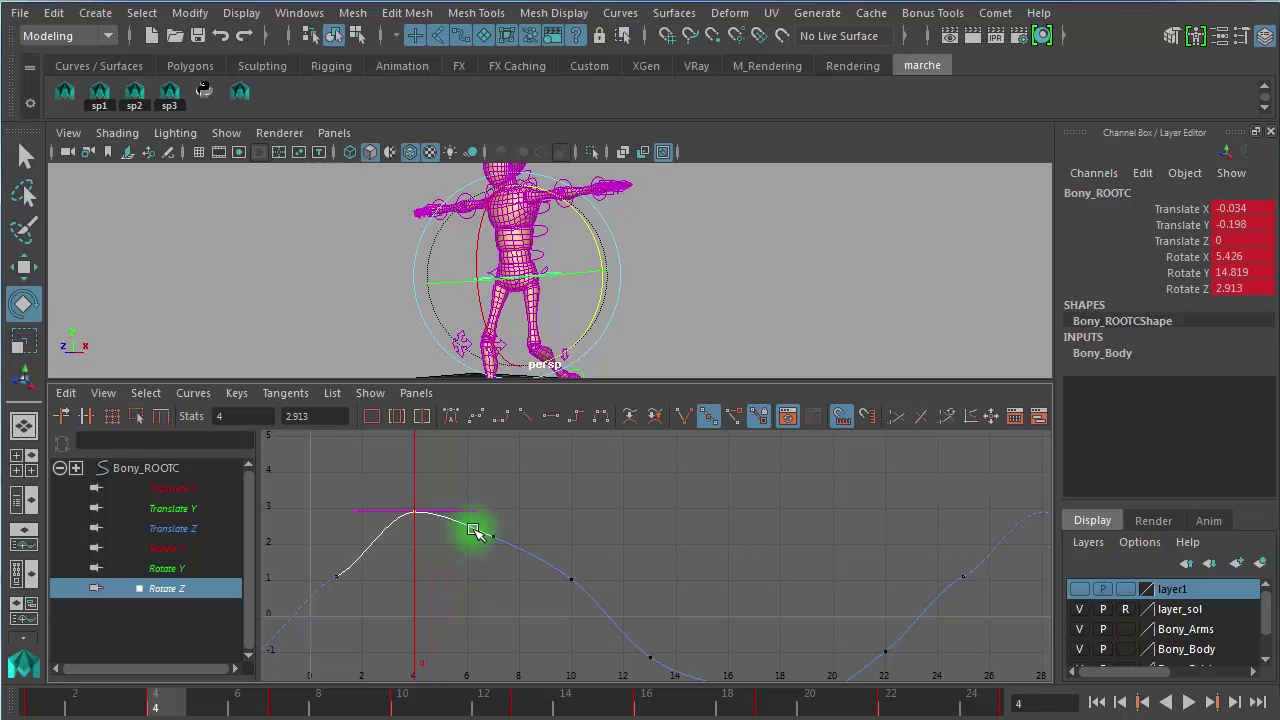
key("ctrl+z")
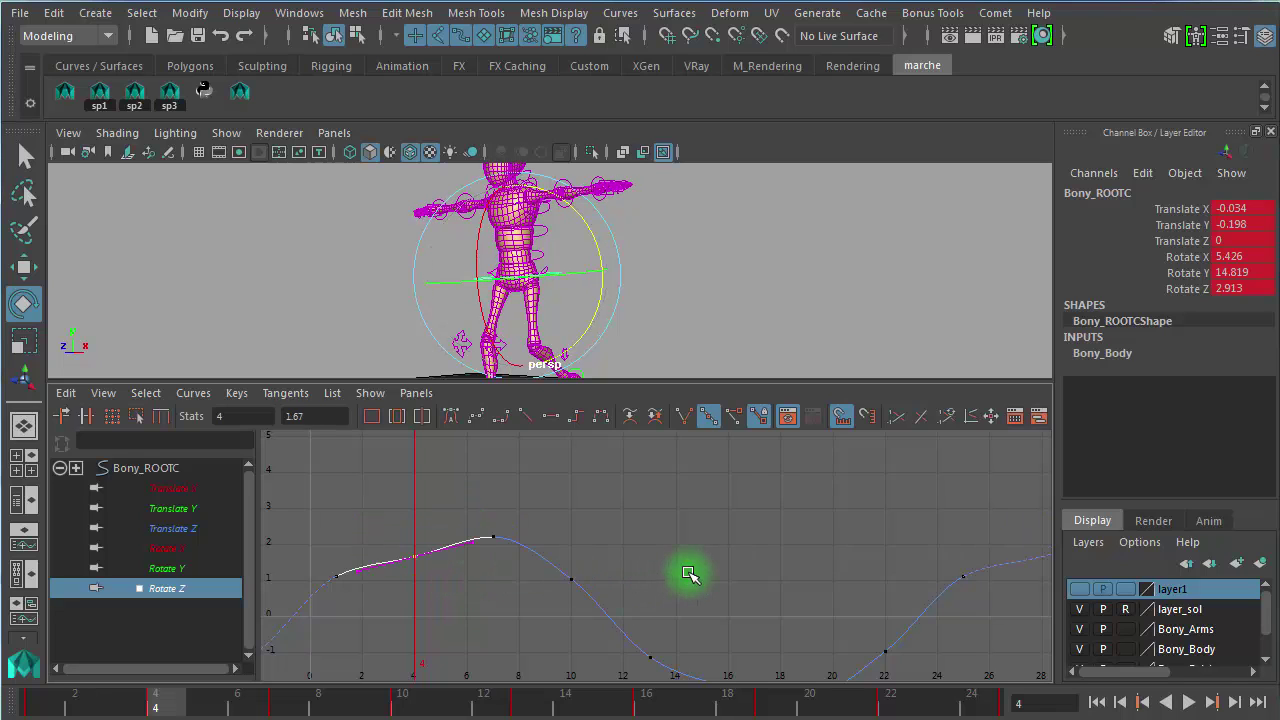
Step: Switch the viewport to the front view, enlarge it above the Graph Editor, and fit the whole character in it
key("space")
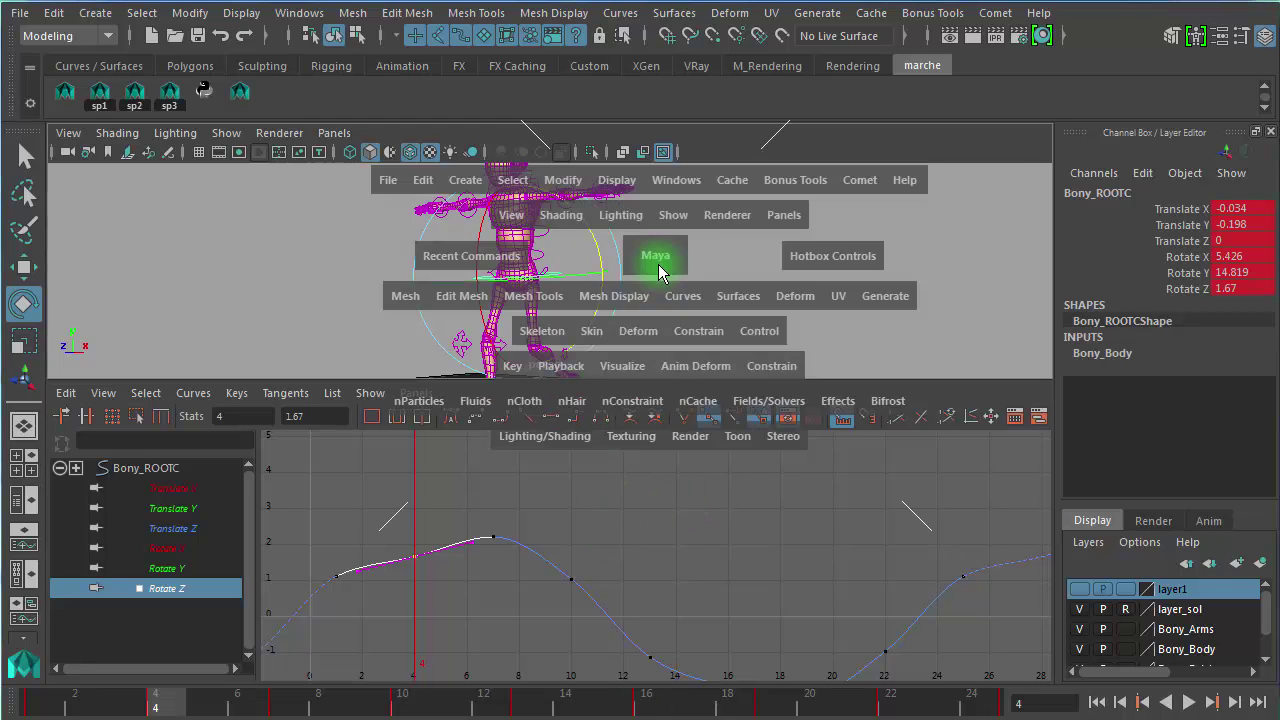
left_click_drag(656, 263, 648, 320)
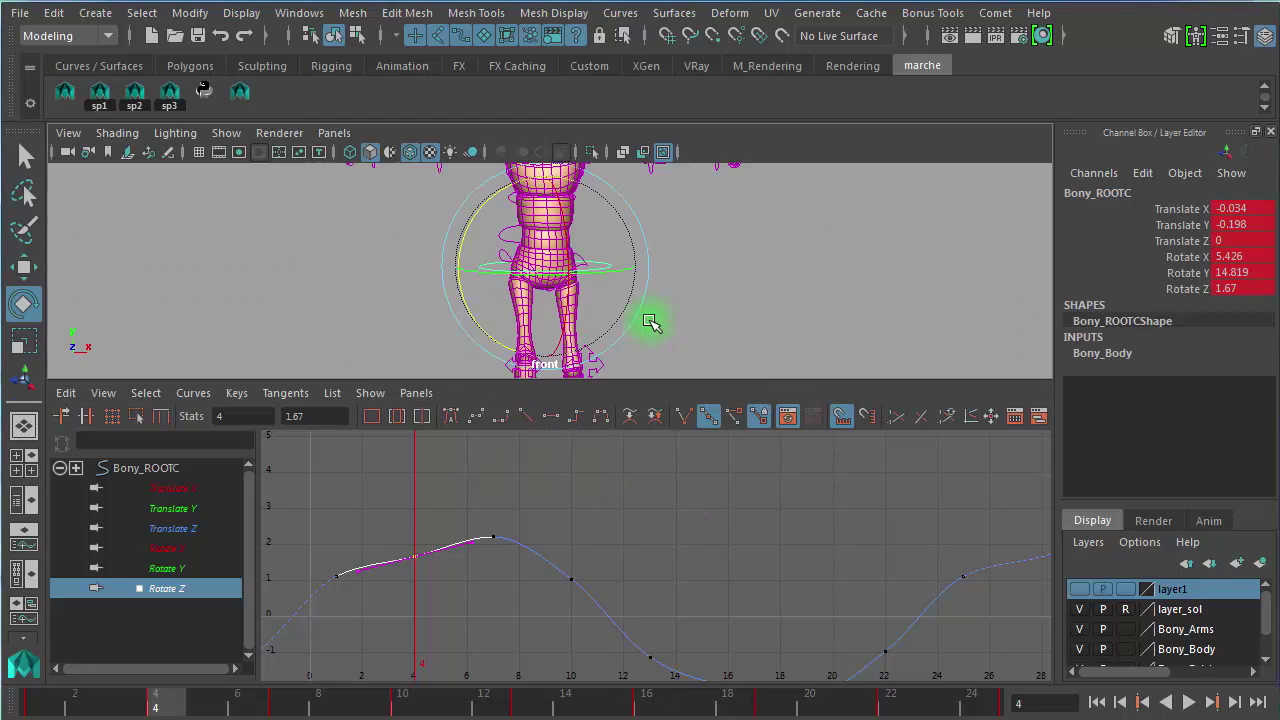
right_click_drag(705, 328, 472, 276, "alt")
middle_click_drag(492, 254, 474, 289, "alt")
right_click_drag(692, 278, 608, 300, "alt")
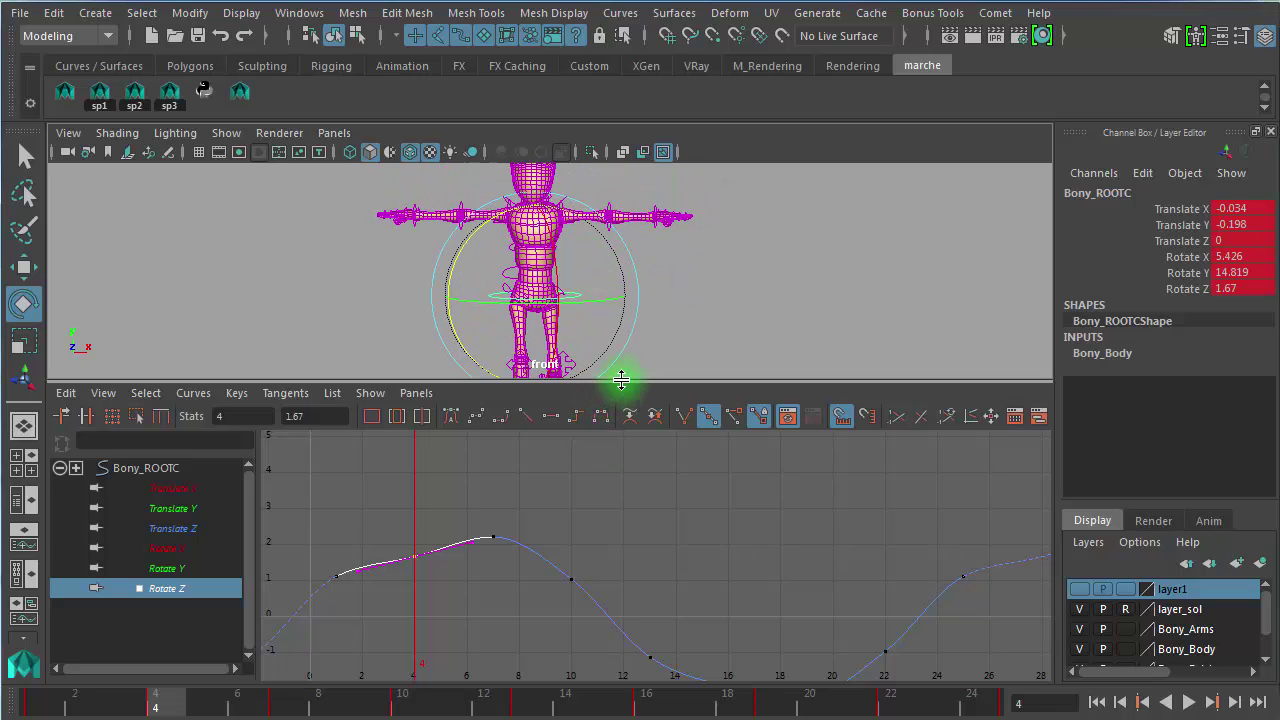
left_click_drag(622, 381, 623, 494)
right_click_drag(477, 626, 491, 622, "alt")
middle_click_drag(491, 622, 663, 604, "alt")
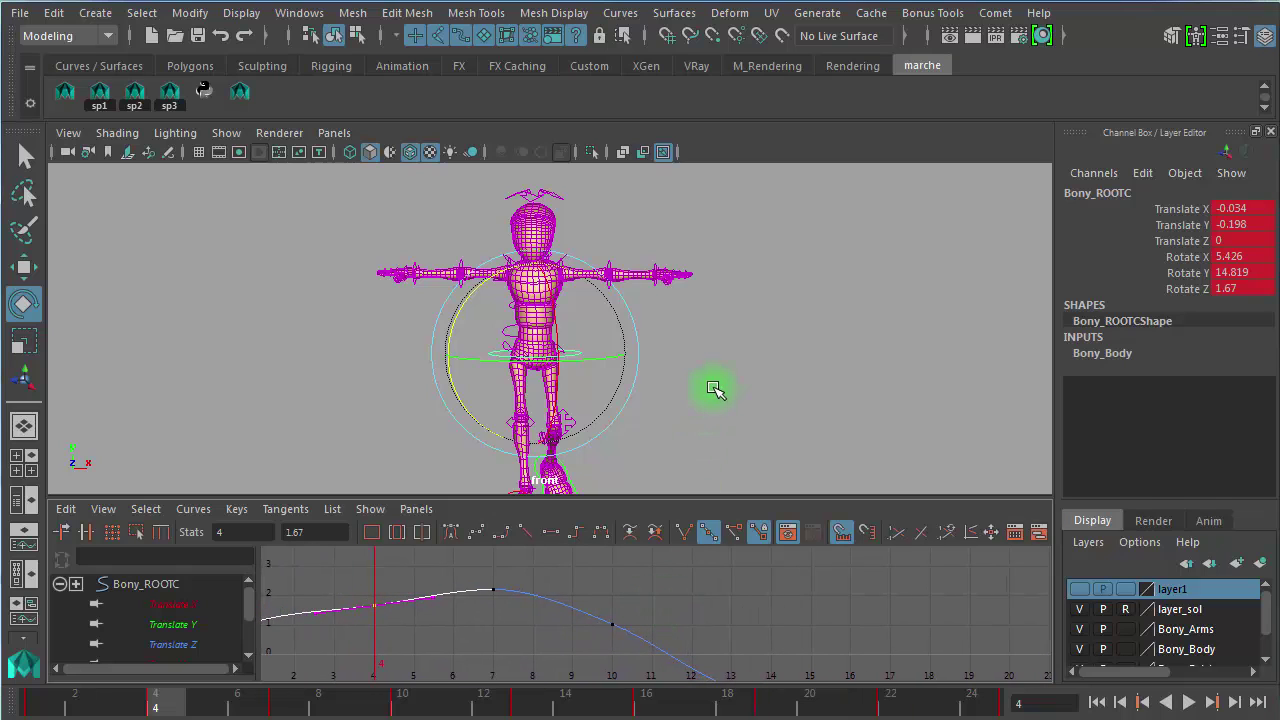
middle_click_drag(715, 384, 724, 362, "alt")
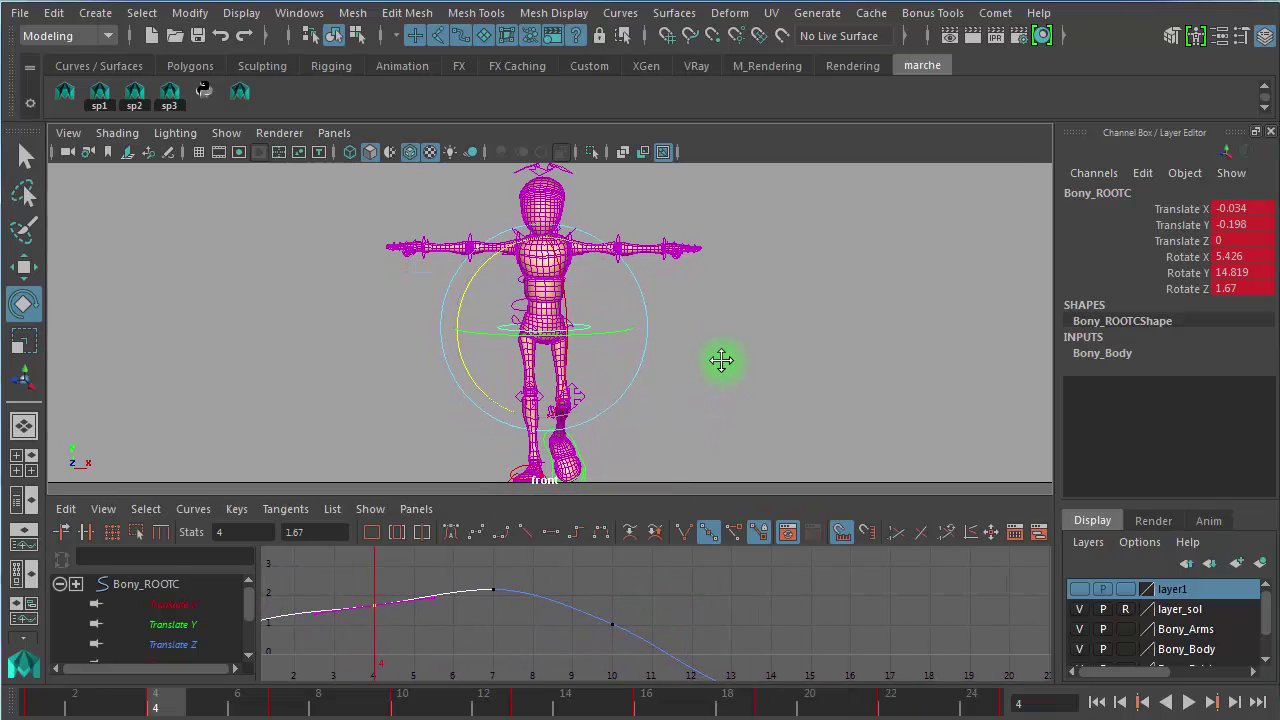
Step: Raise the Rotate Z key at frame 4 slightly to 1.923 and check the curve's repeating cycle
right_click_drag(700, 634, 685, 637, "alt")
left_click(709, 610)
left_click(391, 633)
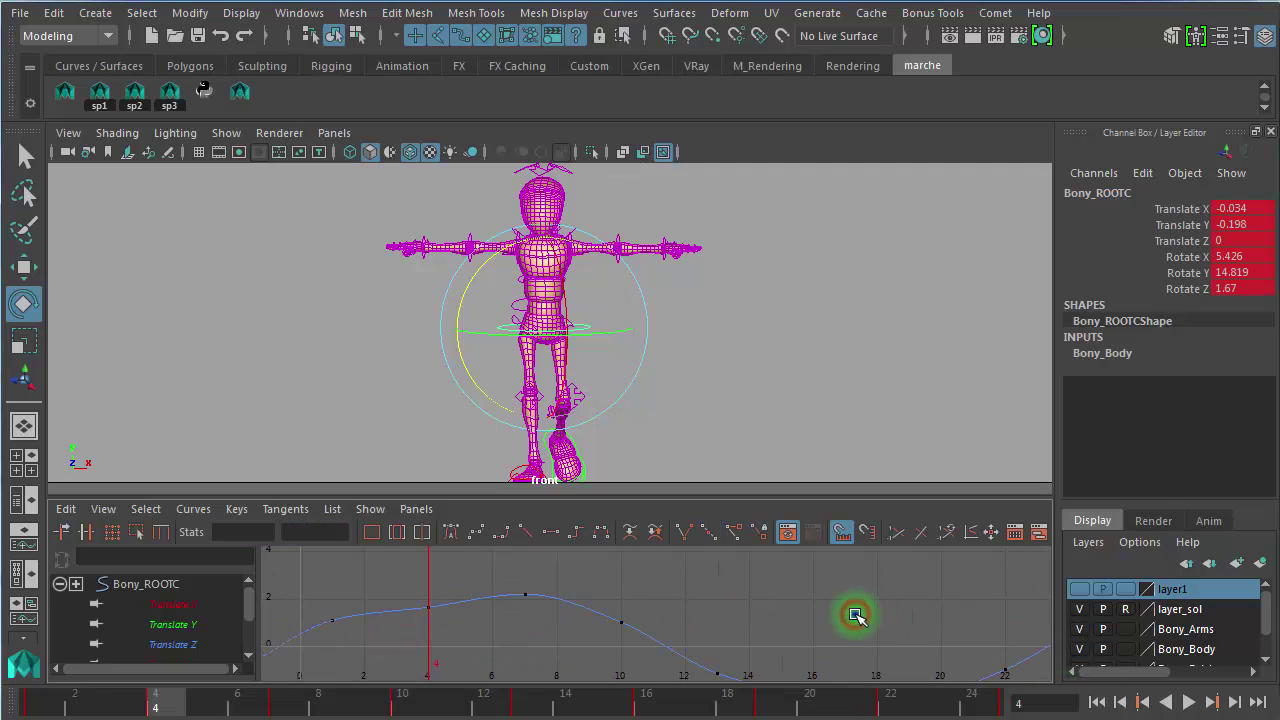
right_click_drag(857, 614, 829, 615, "alt")
left_click(683, 594)
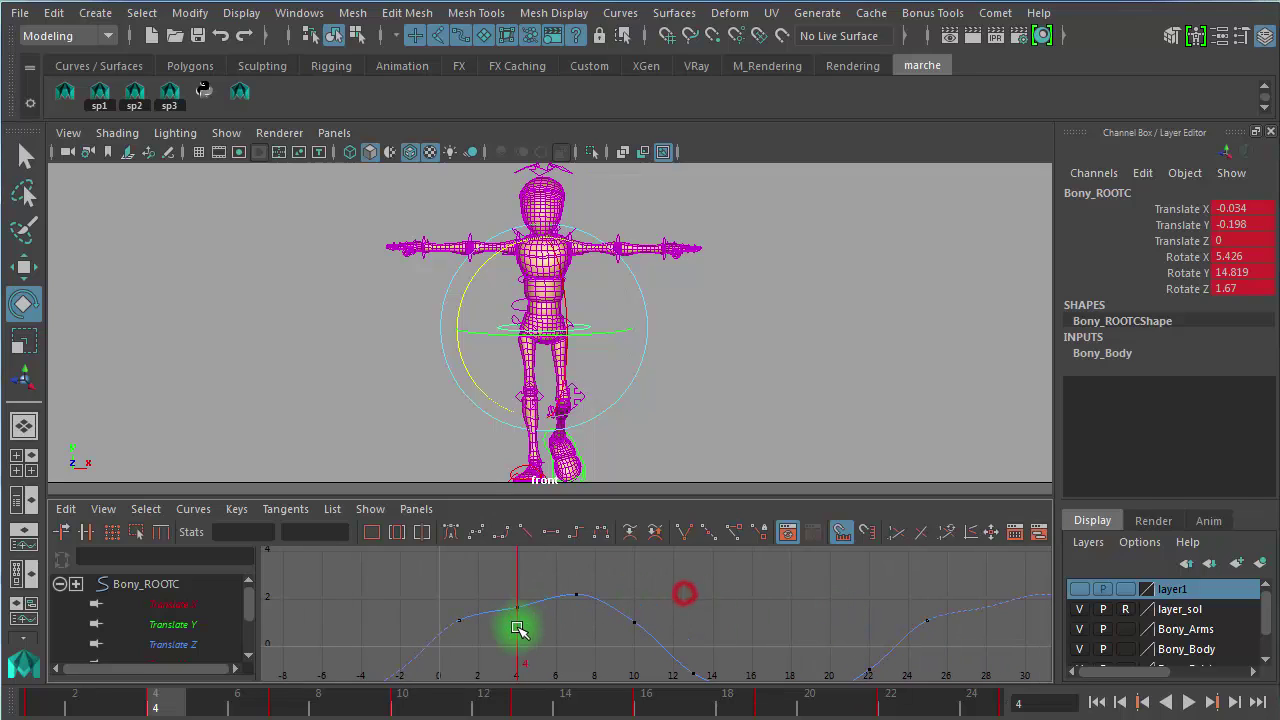
left_click_drag(503, 599, 517, 629)
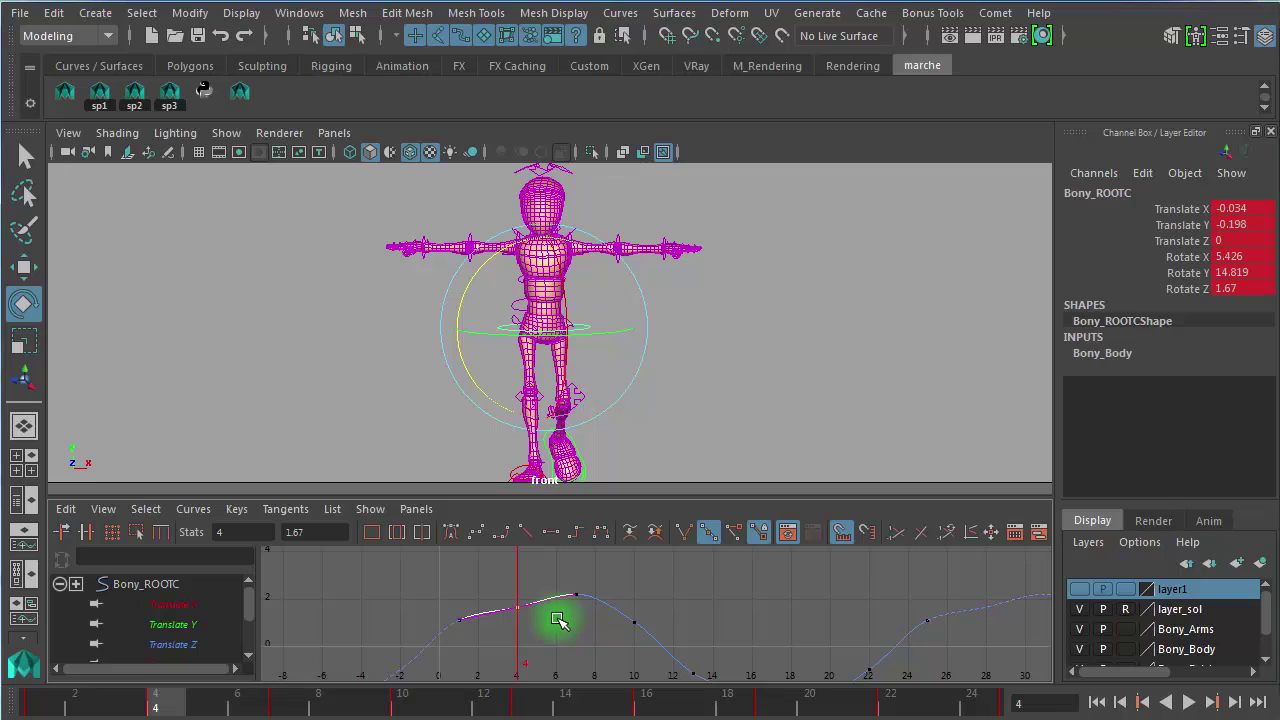
middle_click_drag(557, 614, 557, 609)
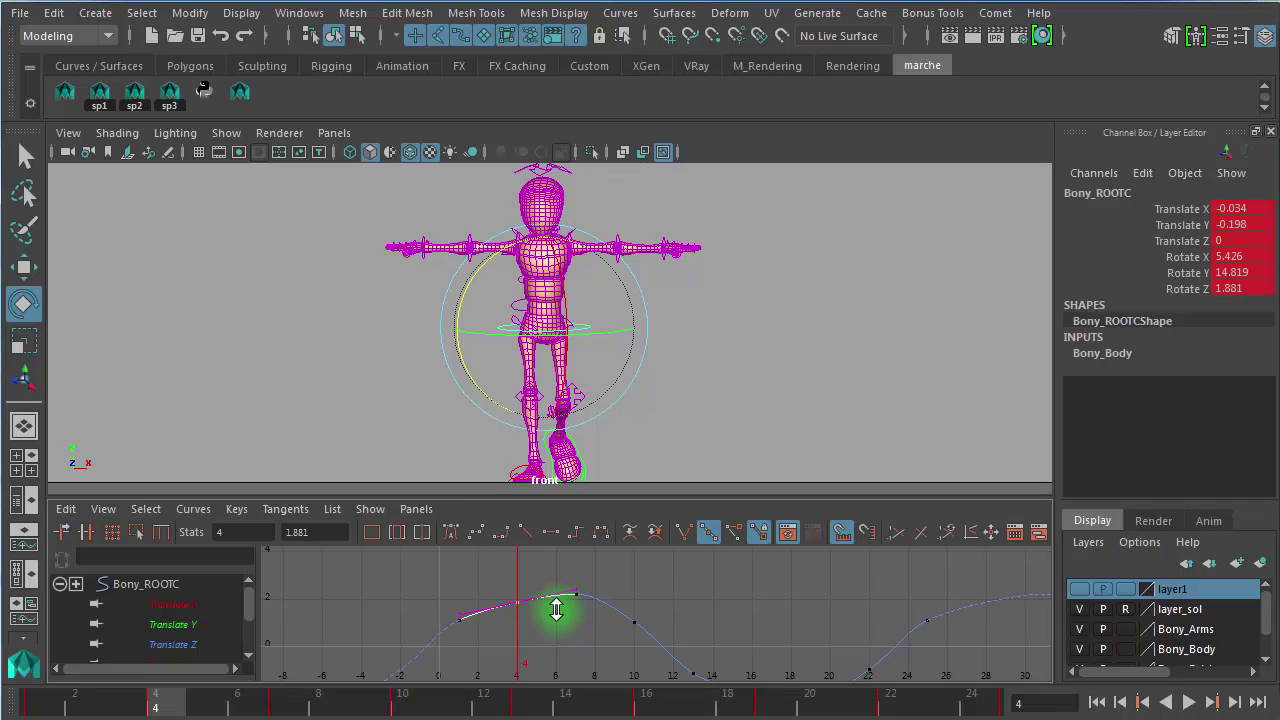
left_click(666, 608)
middle_click_drag(890, 650, 335, 604, "alt")
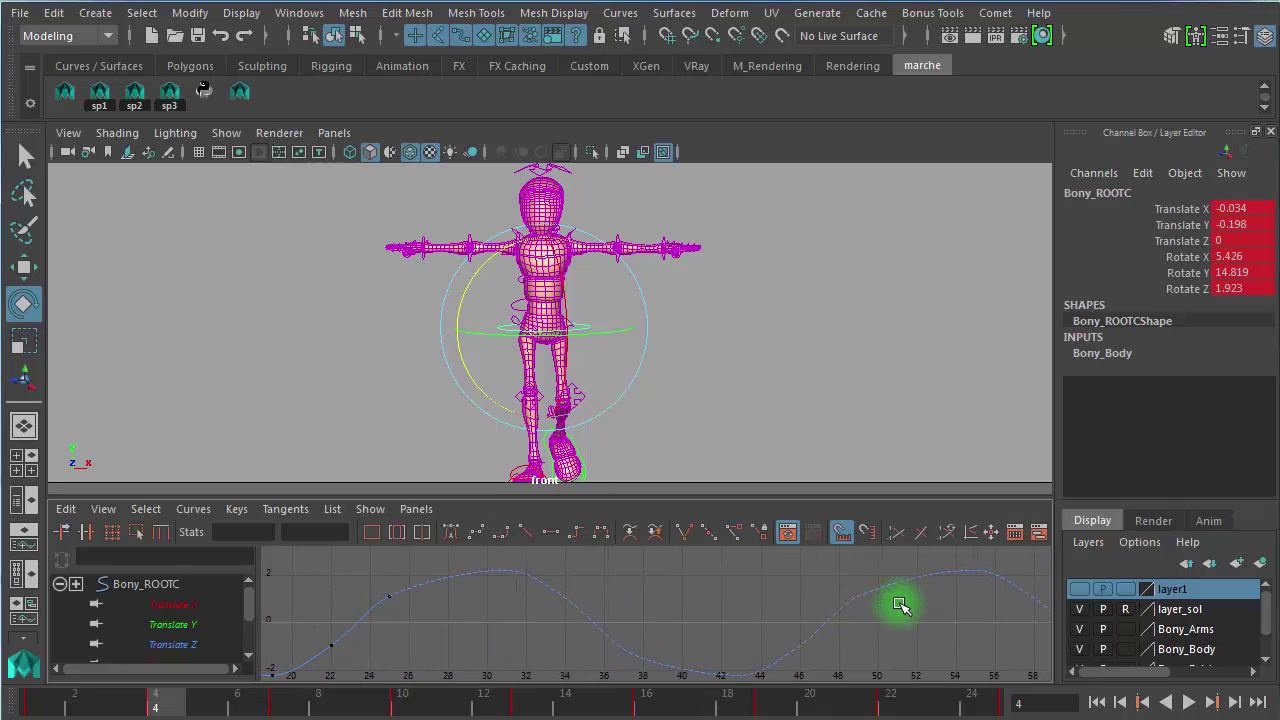
middle_click_drag(551, 603, 1063, 609, "alt")
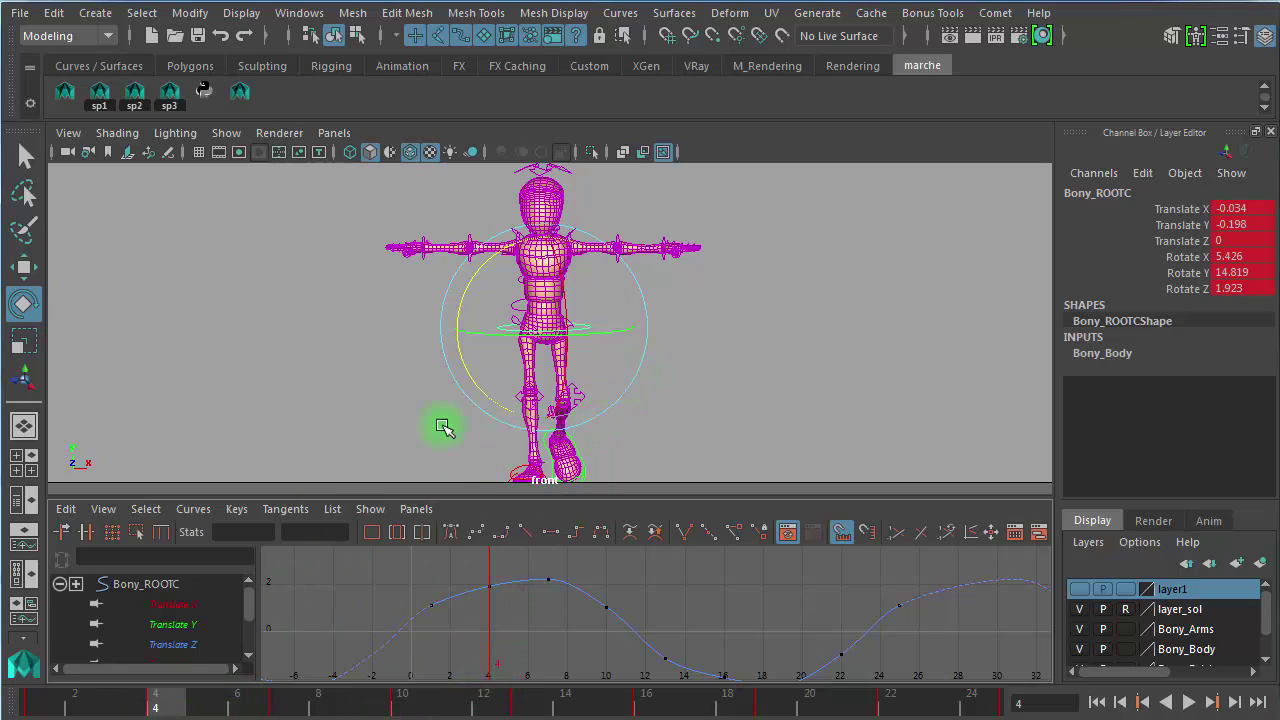
Step: Compare the character's pose at frames 1, 4 and 7 in the front view, ending on the upper body at frame 1
left_click(44, 707)
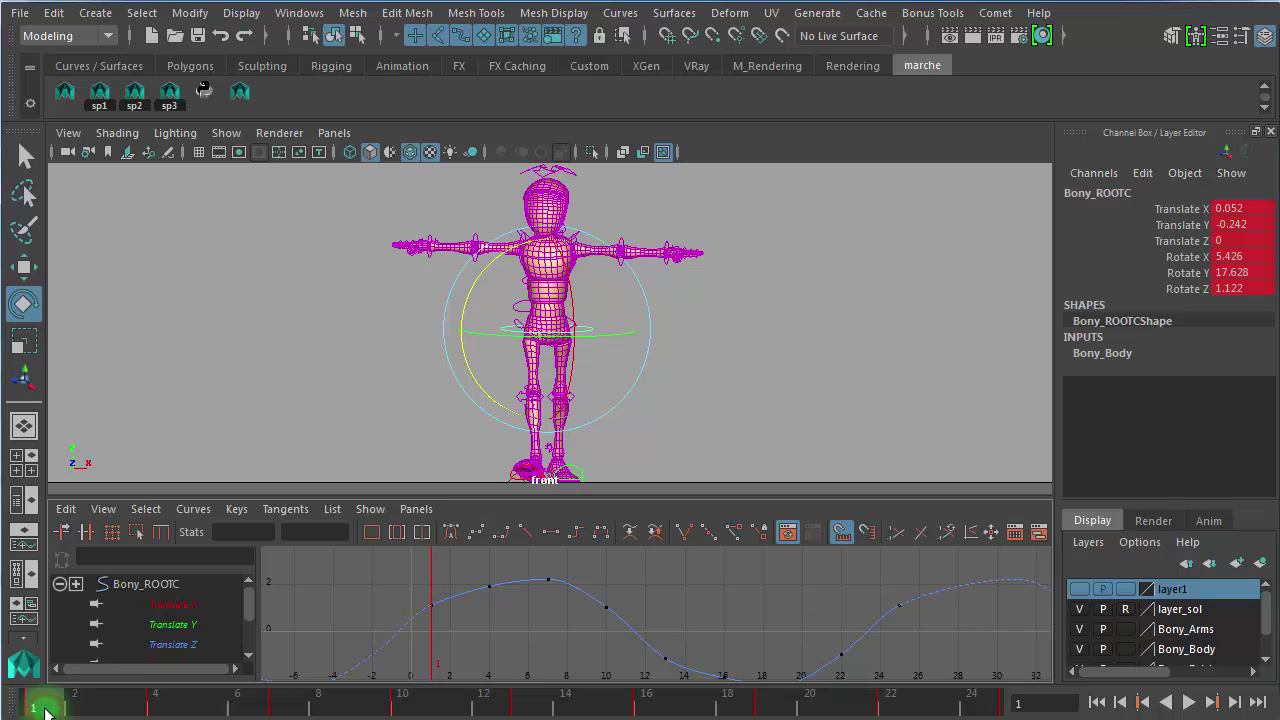
left_click_drag(44, 707, 155, 707)
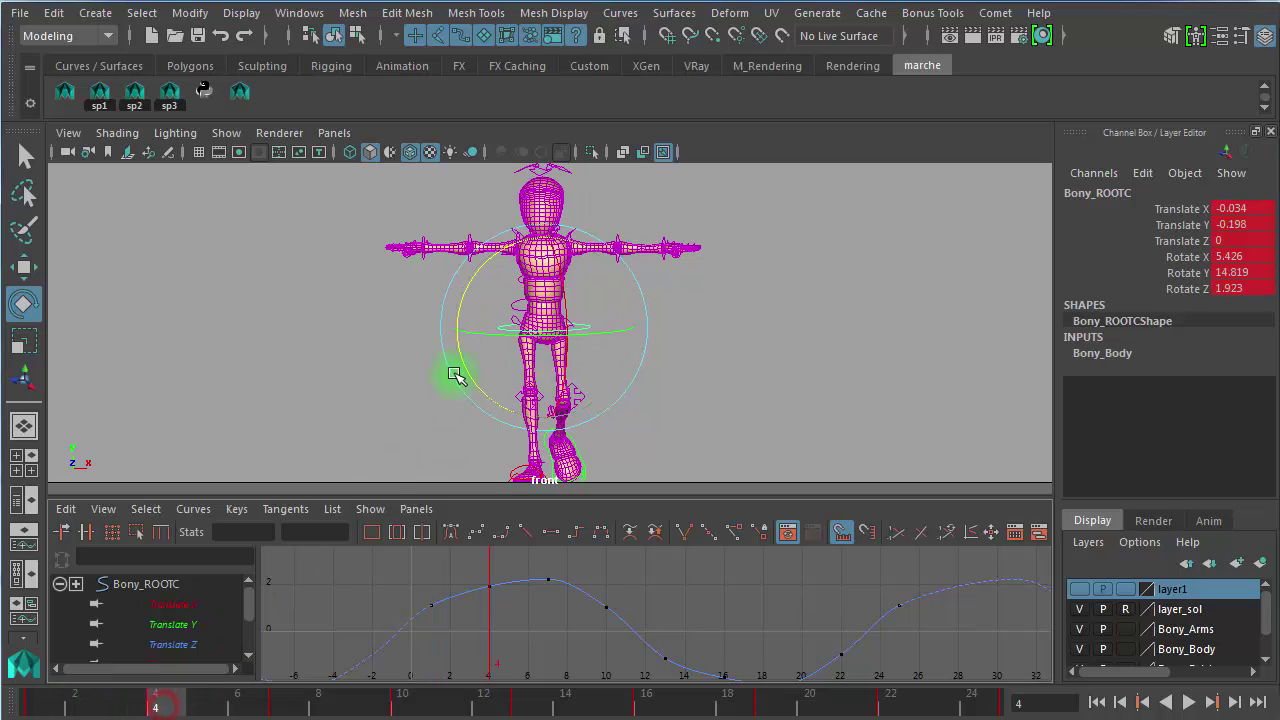
left_click(40, 707)
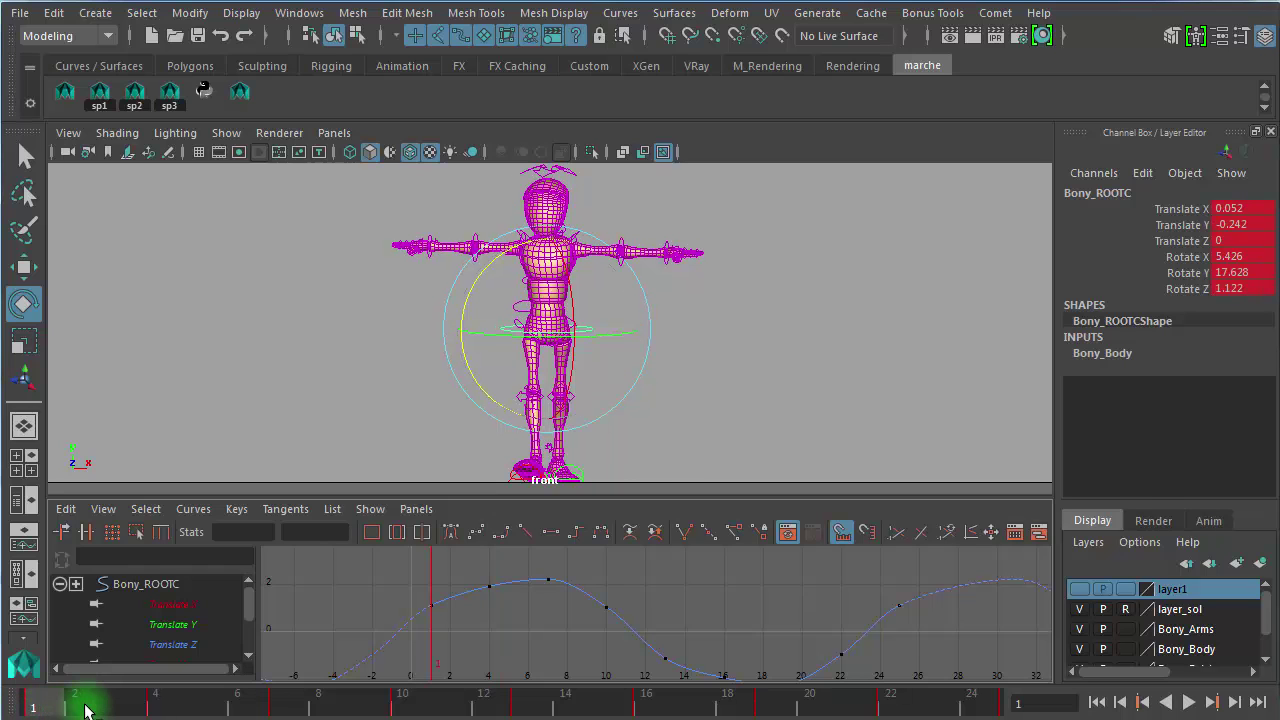
left_click(155, 707)
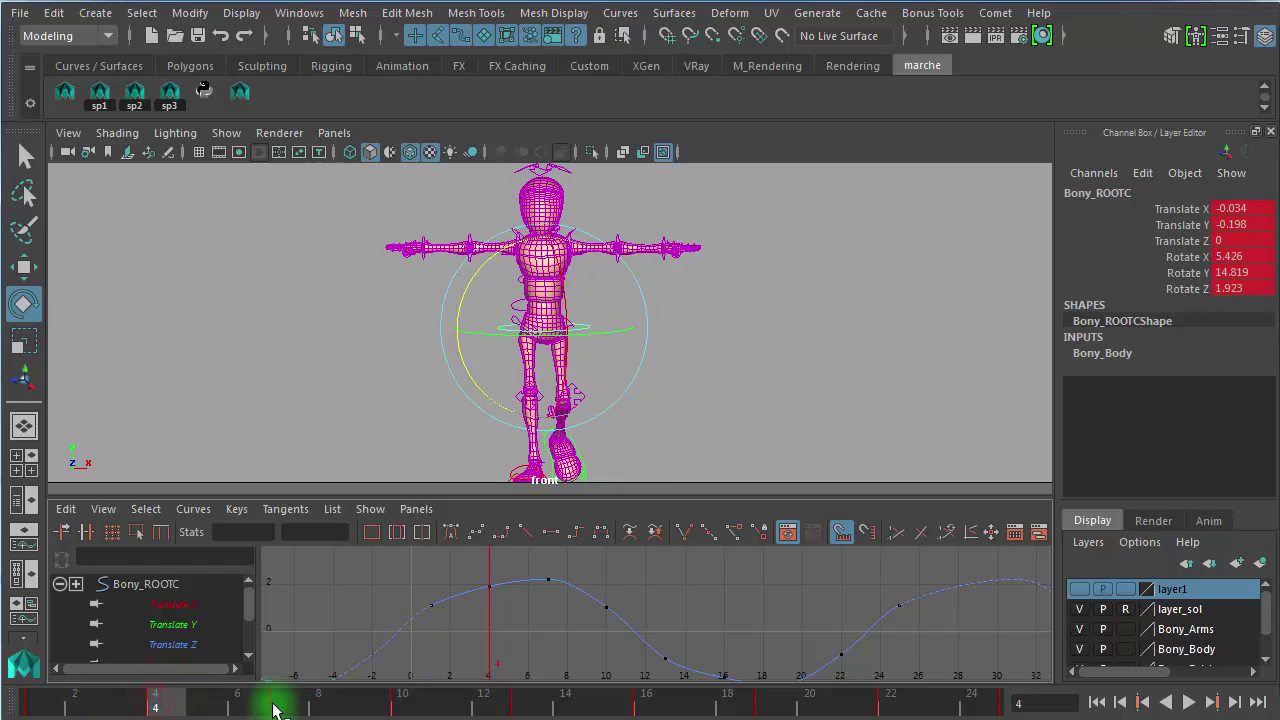
left_click(276, 707)
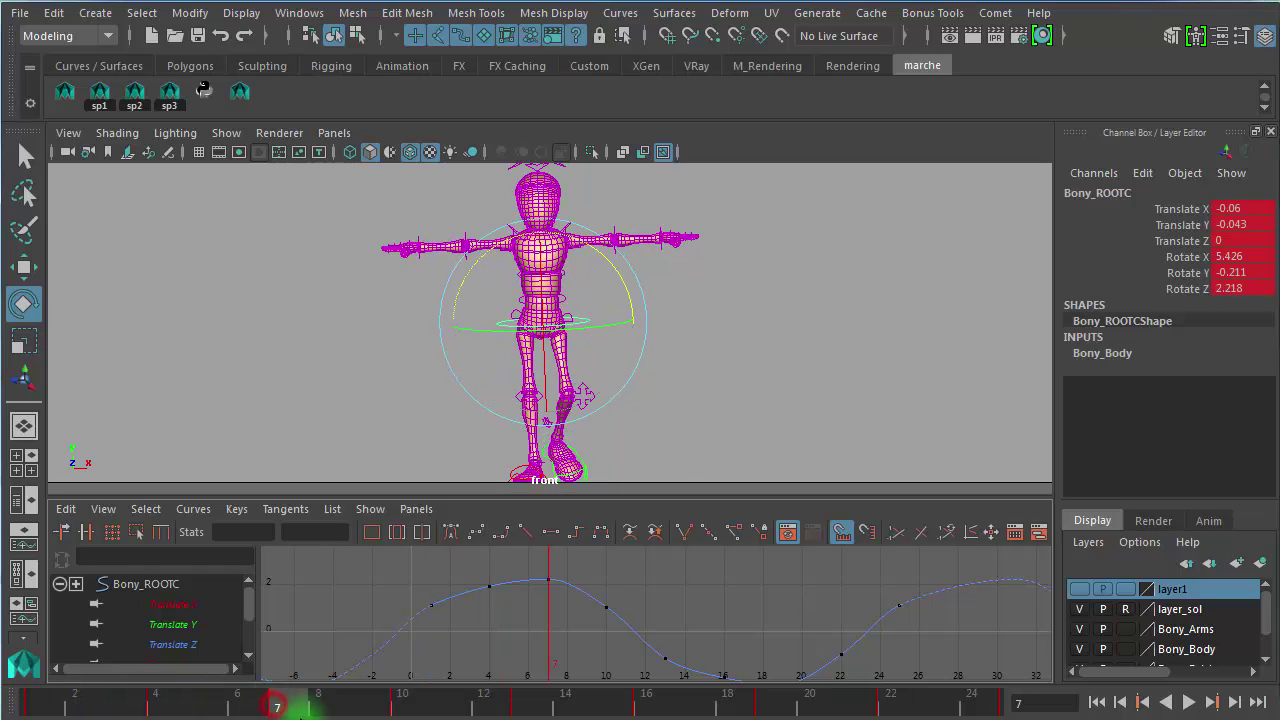
left_click(40, 707)
left_click(153, 707)
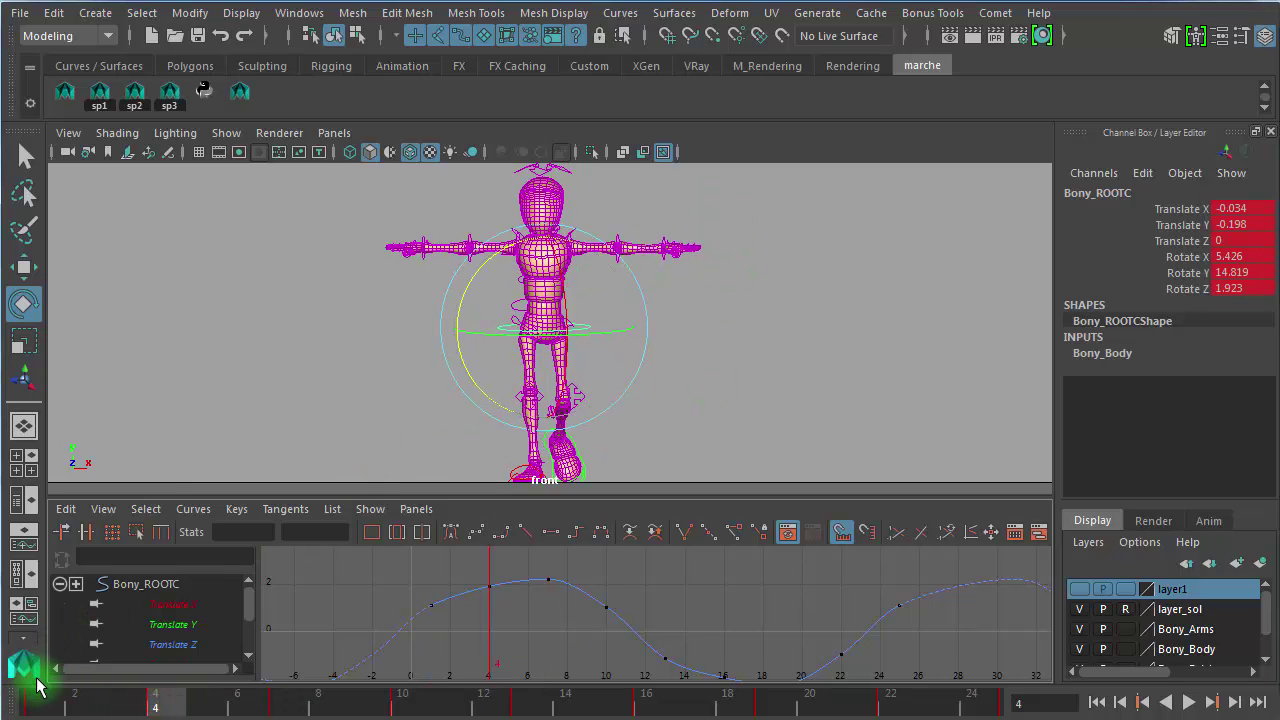
key("comma")
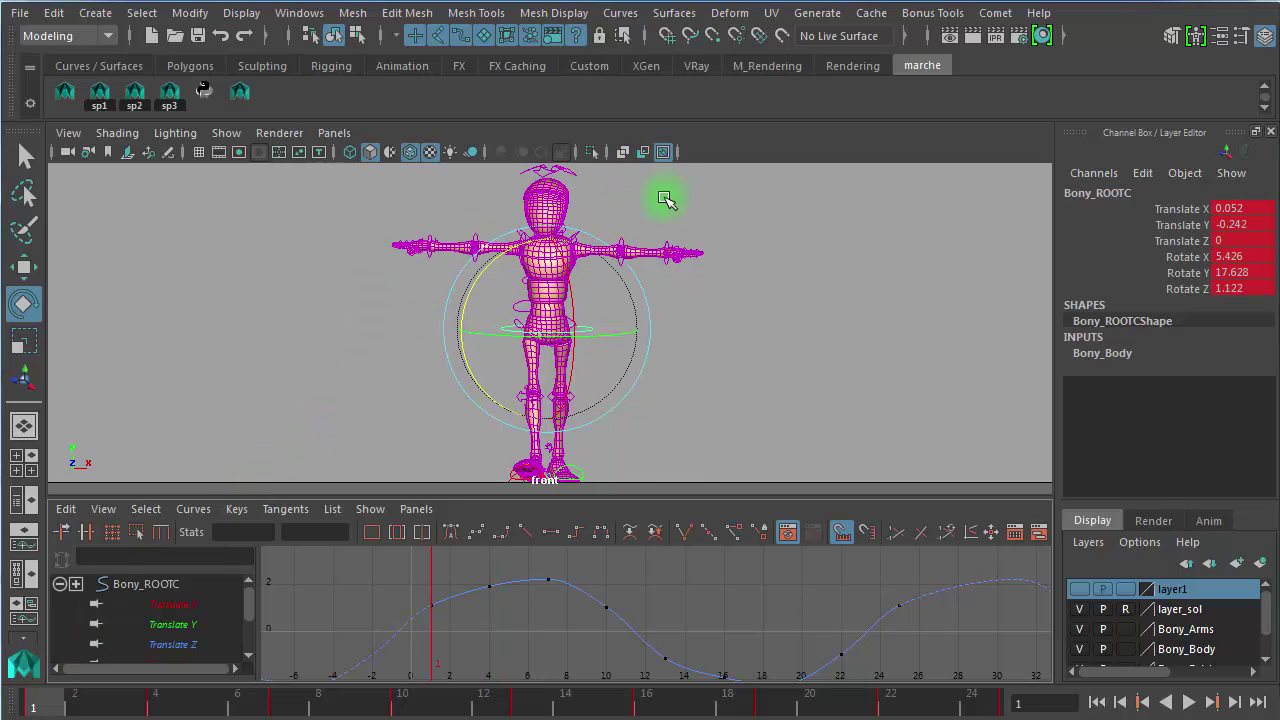
right_click_drag(550, 280, 805, 288, "alt")
middle_click_drag(691, 265, 692, 443, "alt")
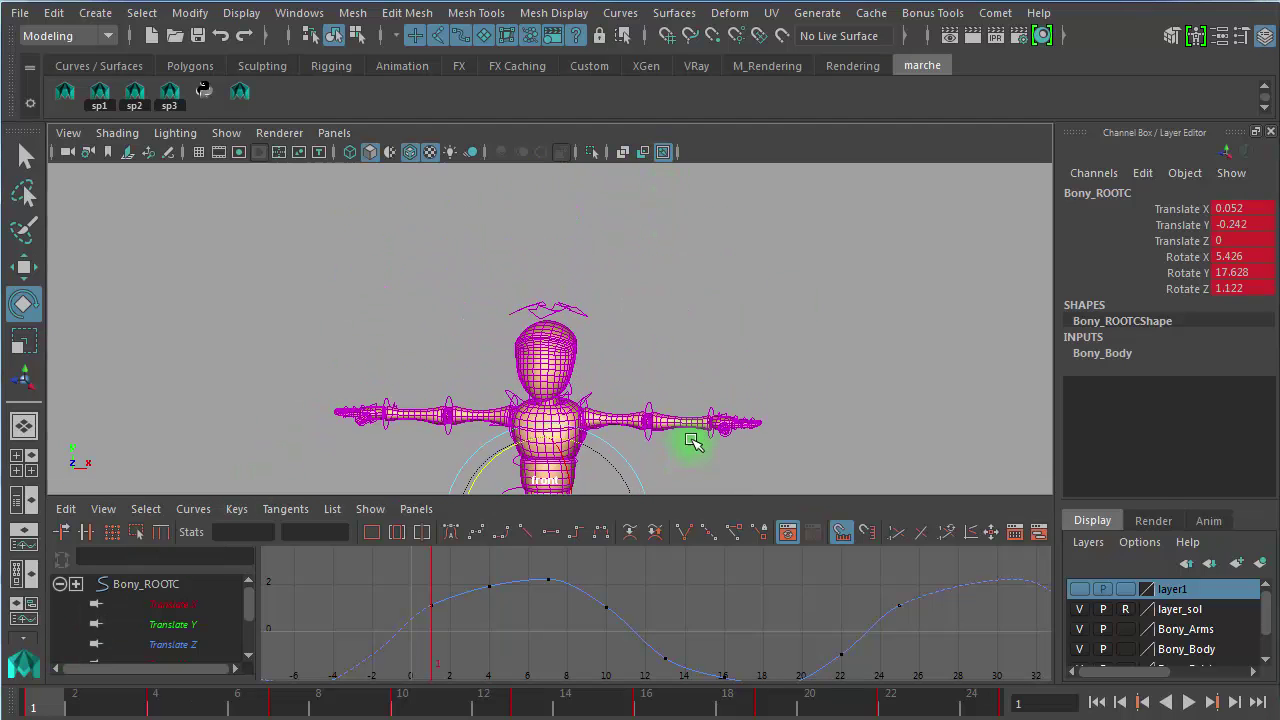
Step: Enlarge the head and torso in the front view and step from frame 1 through the keys at frames 4 and 7
right_click_drag(692, 443, 843, 346, "alt")
middle_click_drag(843, 346, 780, 262, "alt")
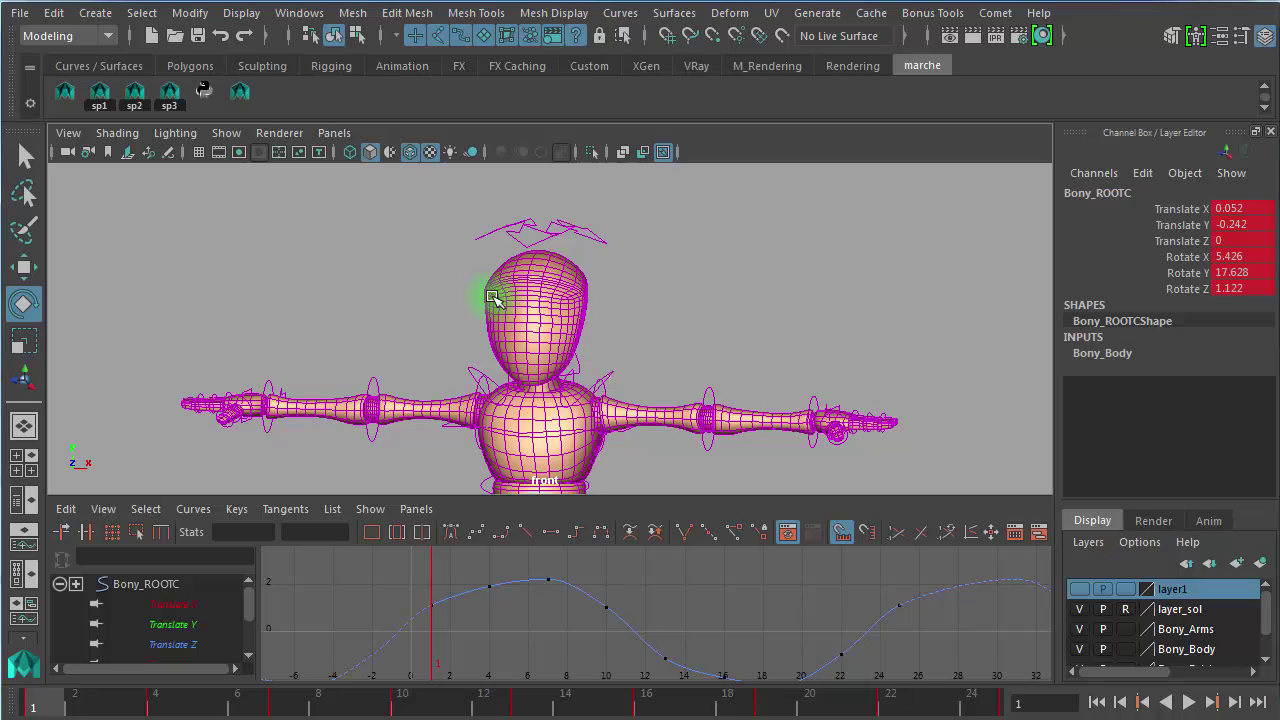
key("period")
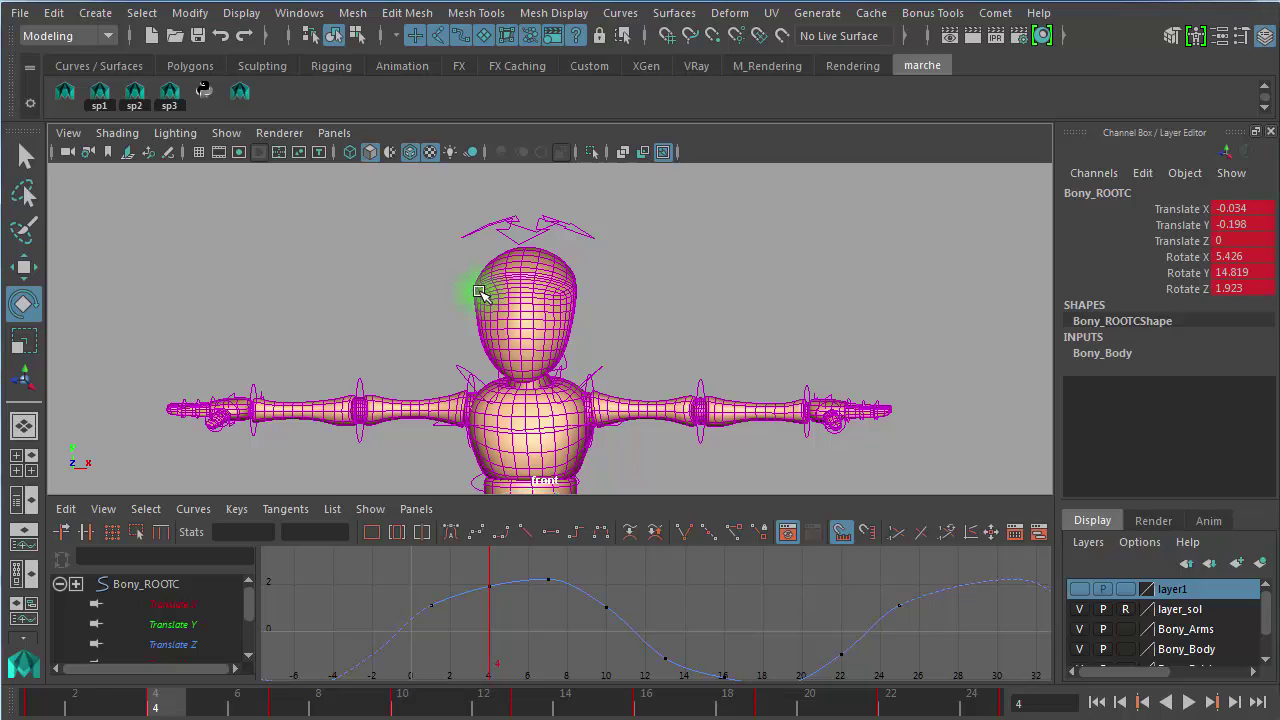
key(".")
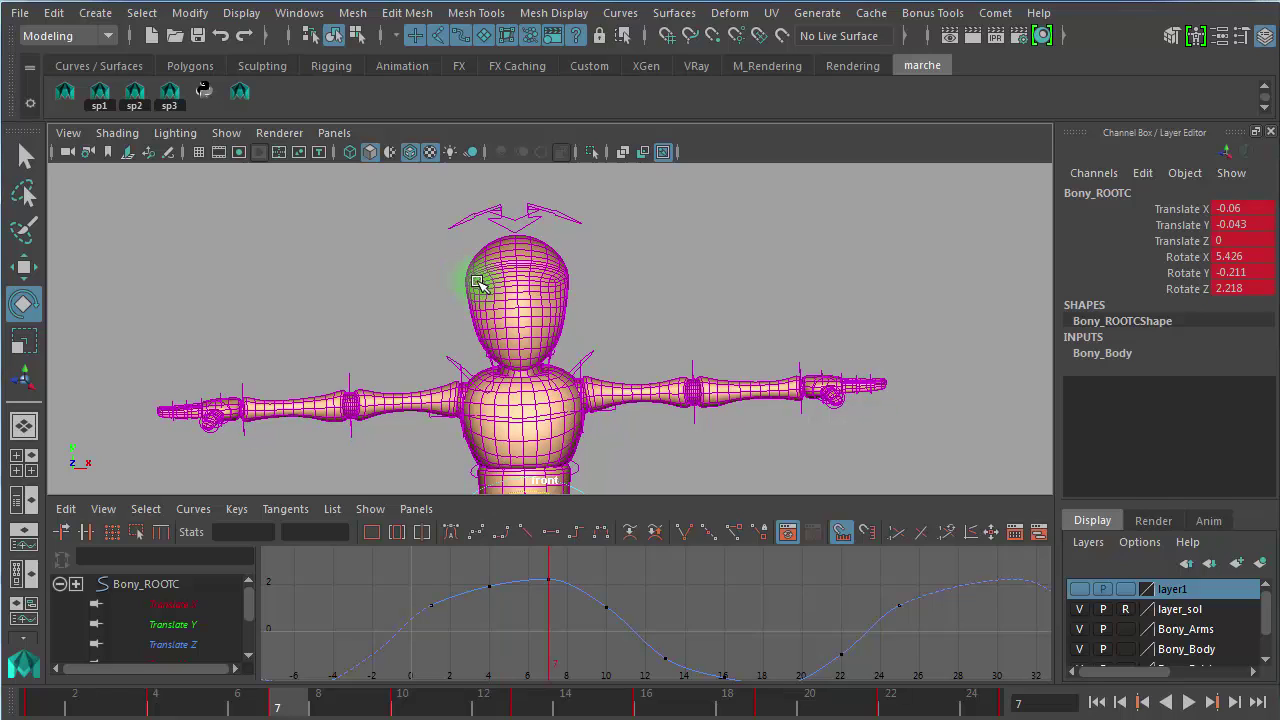
Step: View the character's full body, select the root control, scrub the animation to frame 7 and examine the upper body's sideways position
left_click(794, 263)
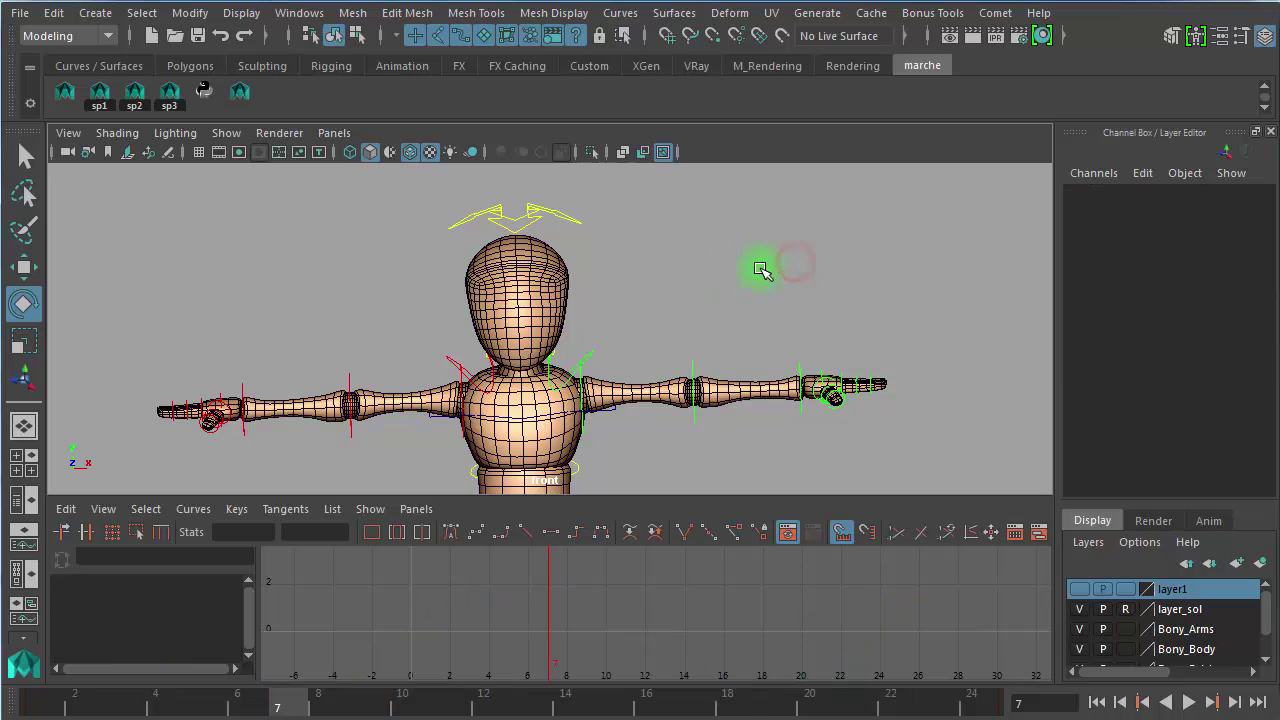
right_click_drag(743, 283, 272, 234, "alt")
middle_click_drag(583, 369, 548, 253, "alt")
right_click_drag(543, 280, 672, 289, "alt")
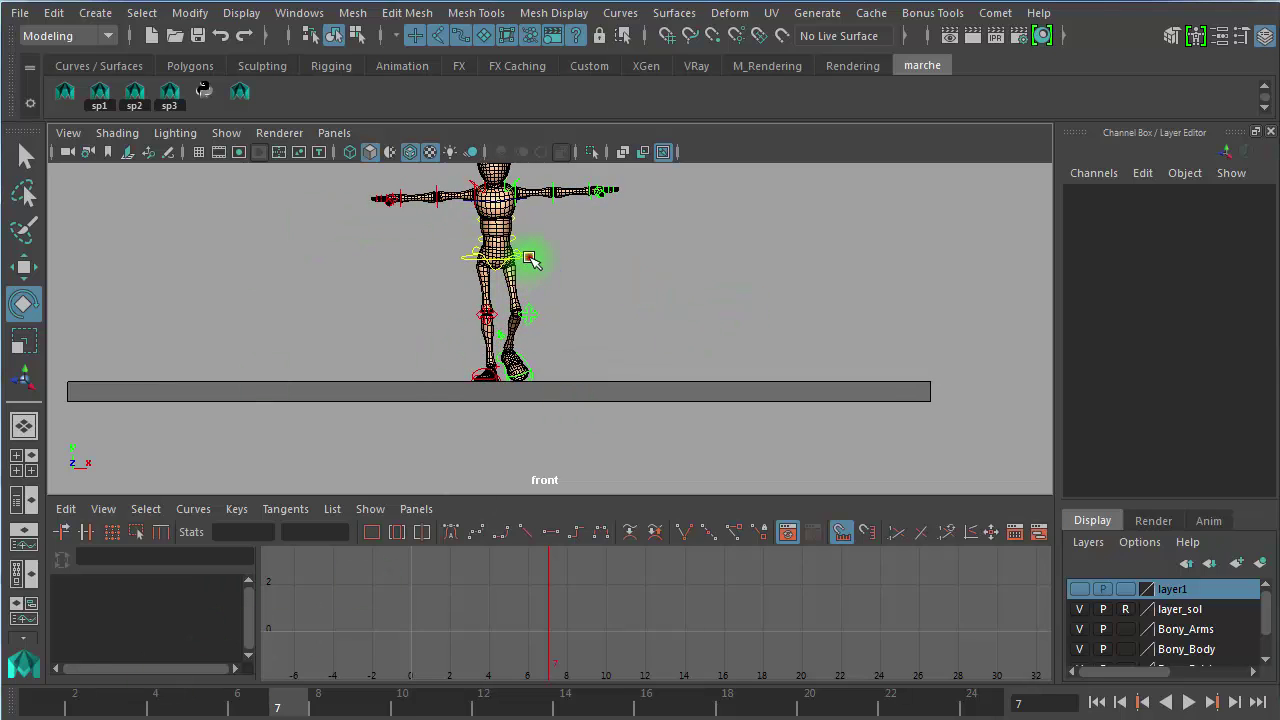
left_click(529, 257)
left_click_drag(108, 688, 277, 694)
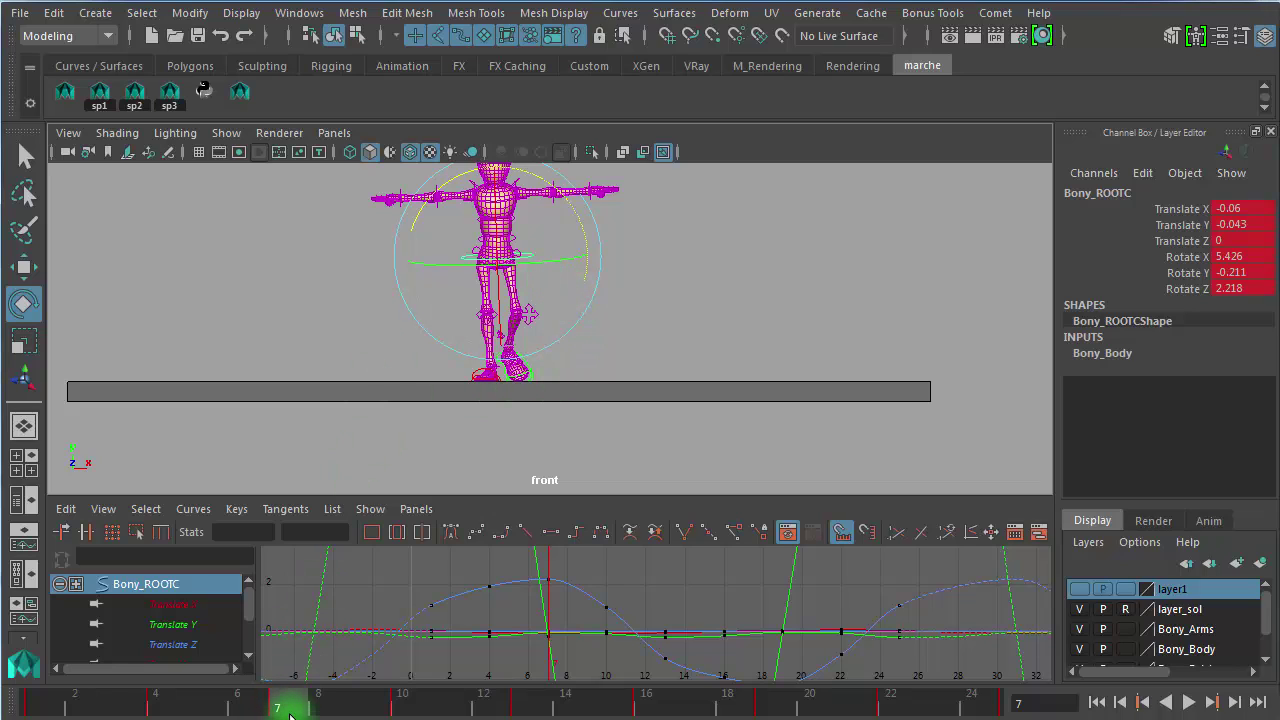
right_click_drag(646, 298, 774, 304, "alt")
middle_click_drag(726, 338, 726, 522, "alt")
right_click_drag(640, 361, 850, 360, "alt")
left_click(595, 291)
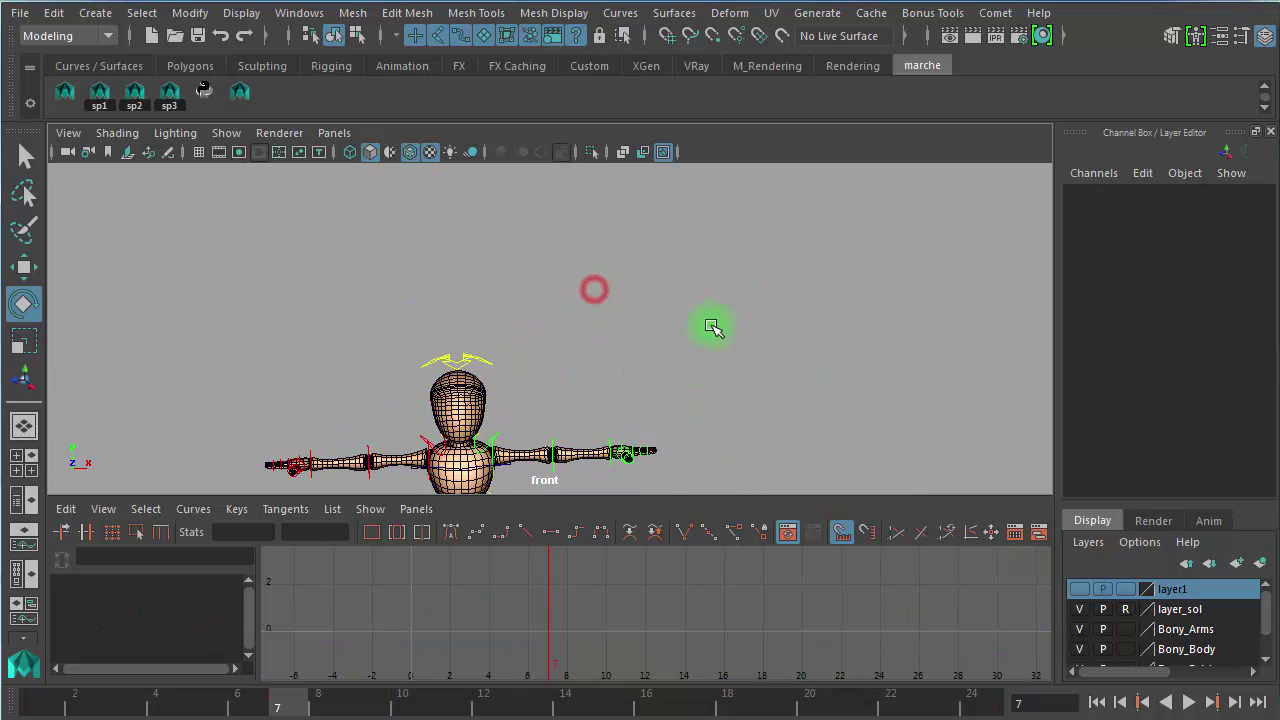
Step: Create a polygon cube and move it above the character's head, to about X 1.1 and Y 14.8
right_click_drag(706, 326, 38, 252, "alt")
right_click_drag(721, 358, 490, 330, "alt")
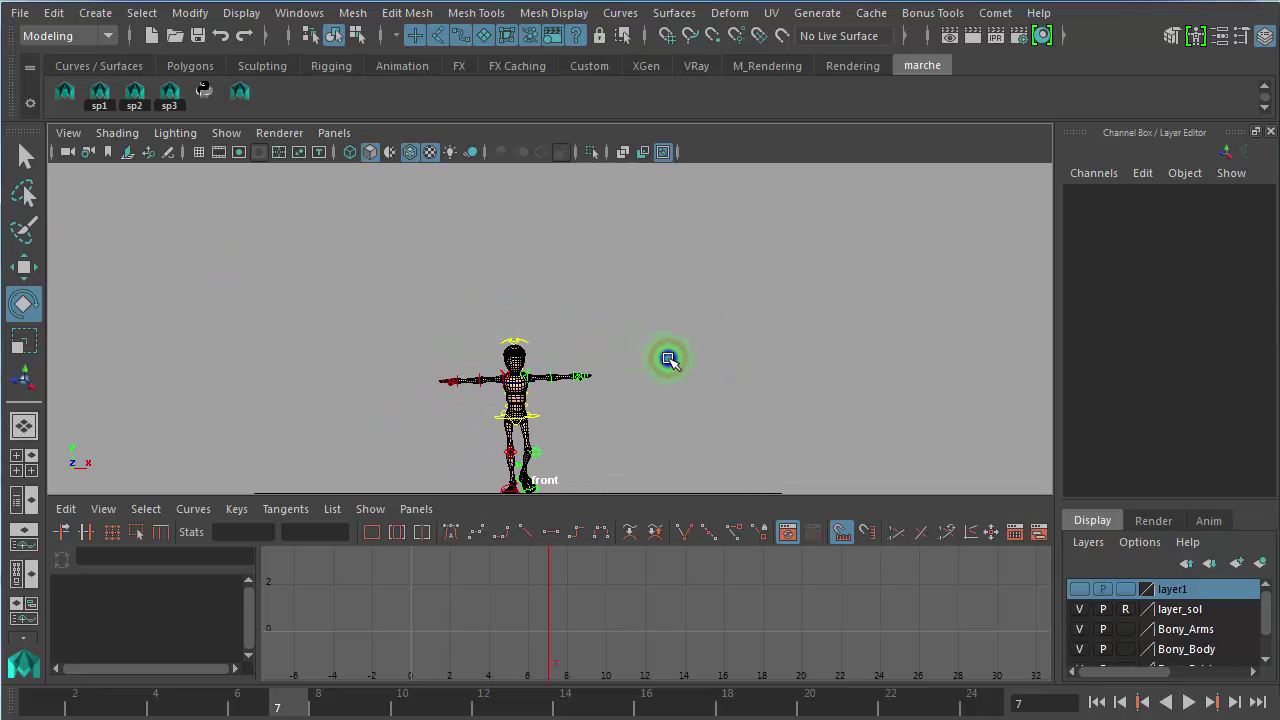
right_click_drag(669, 359, 664, 412, "shift")
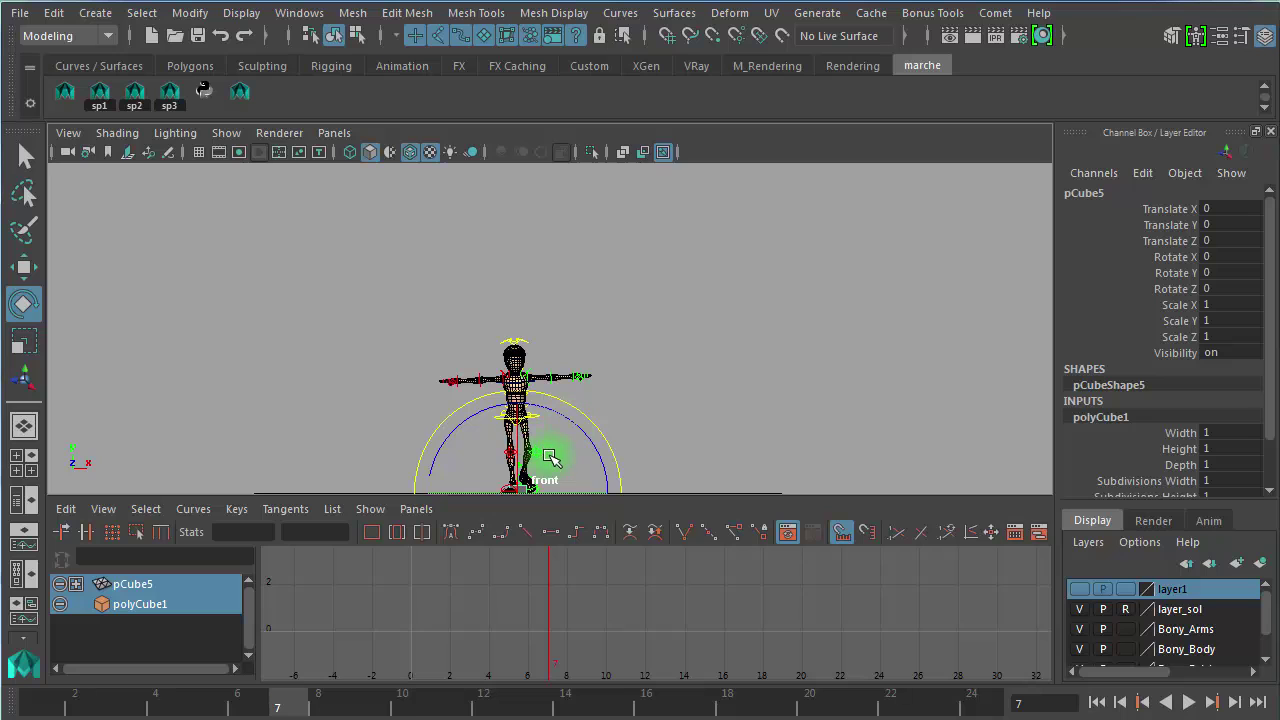
key("w")
key("e")
key("w")
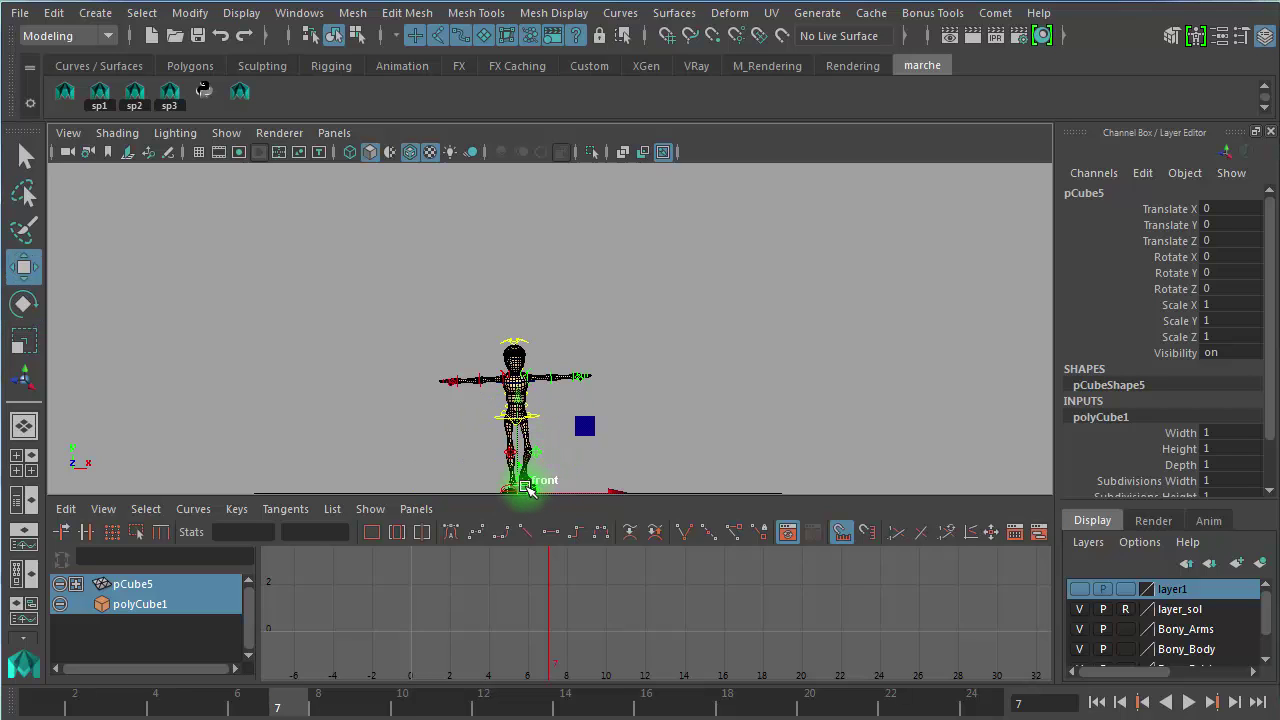
left_click_drag(540, 470, 541, 233)
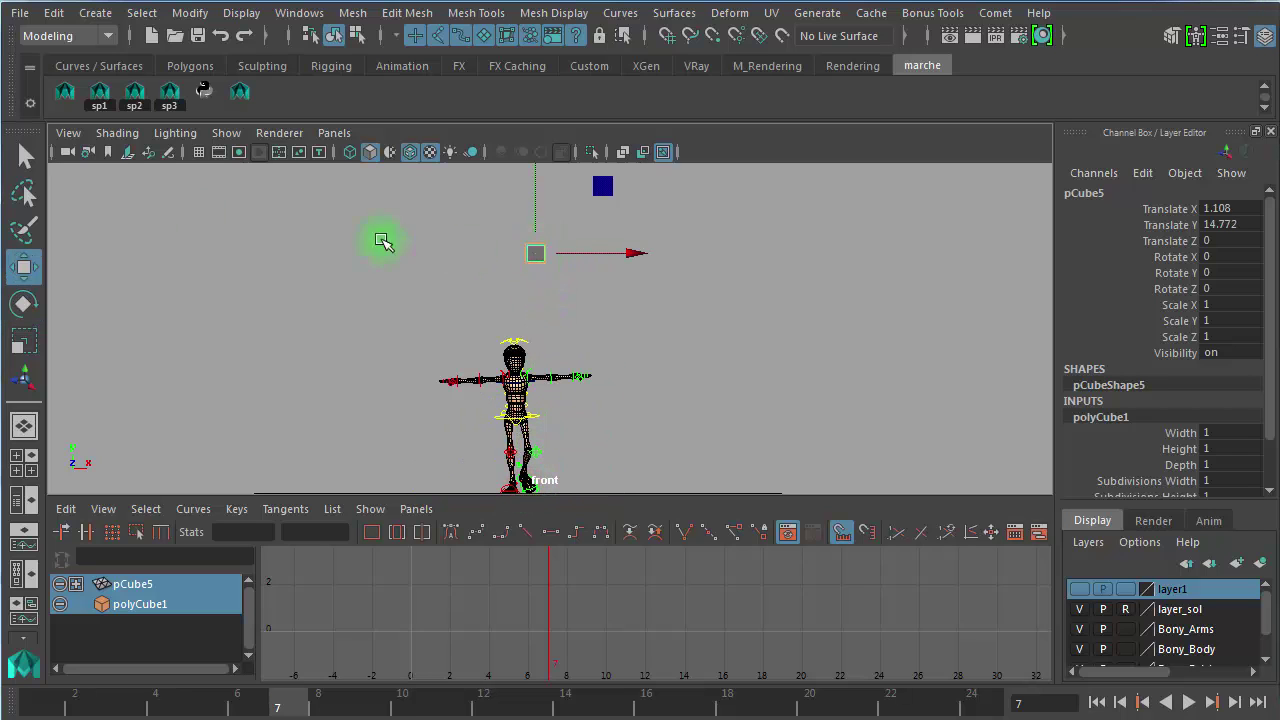
Step: Show the grid in the front view and centre the cube on the vertical axis line, at about X 0
left_click(198, 151)
right_click_drag(420, 286, 948, 402, "alt")
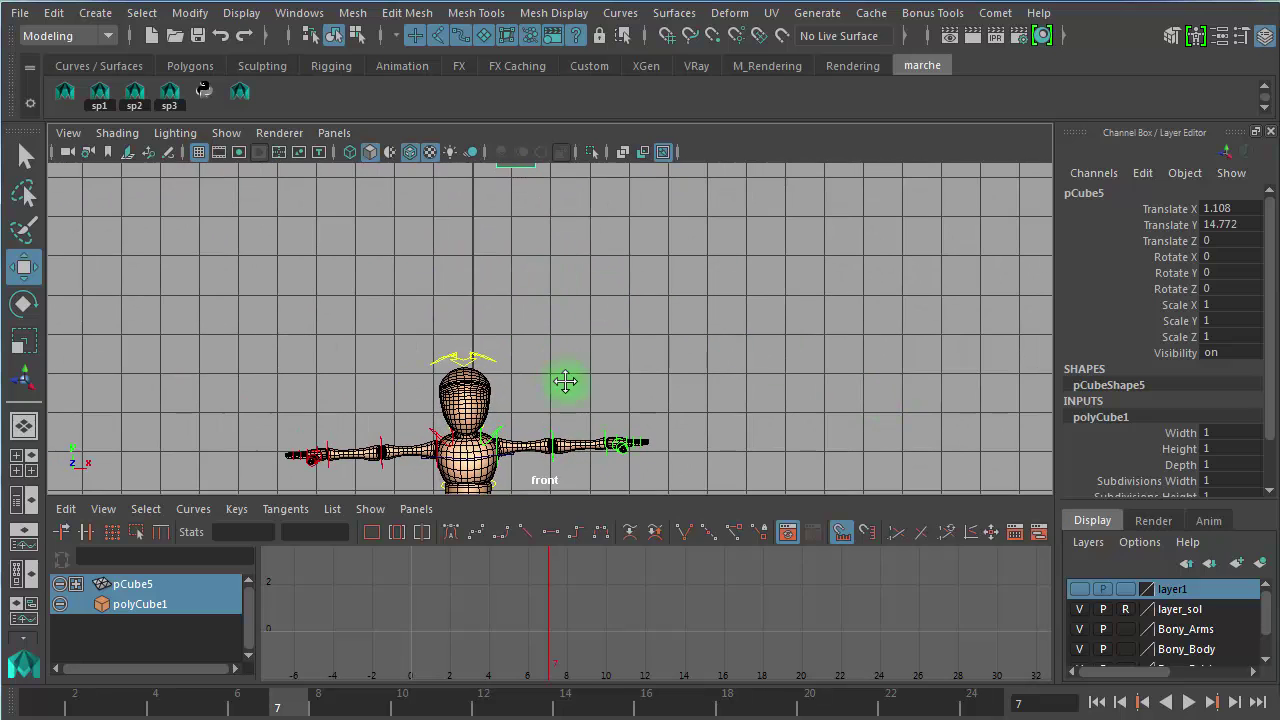
middle_click_drag(566, 382, 579, 556, "alt")
right_click_drag(403, 346, 663, 363, "alt")
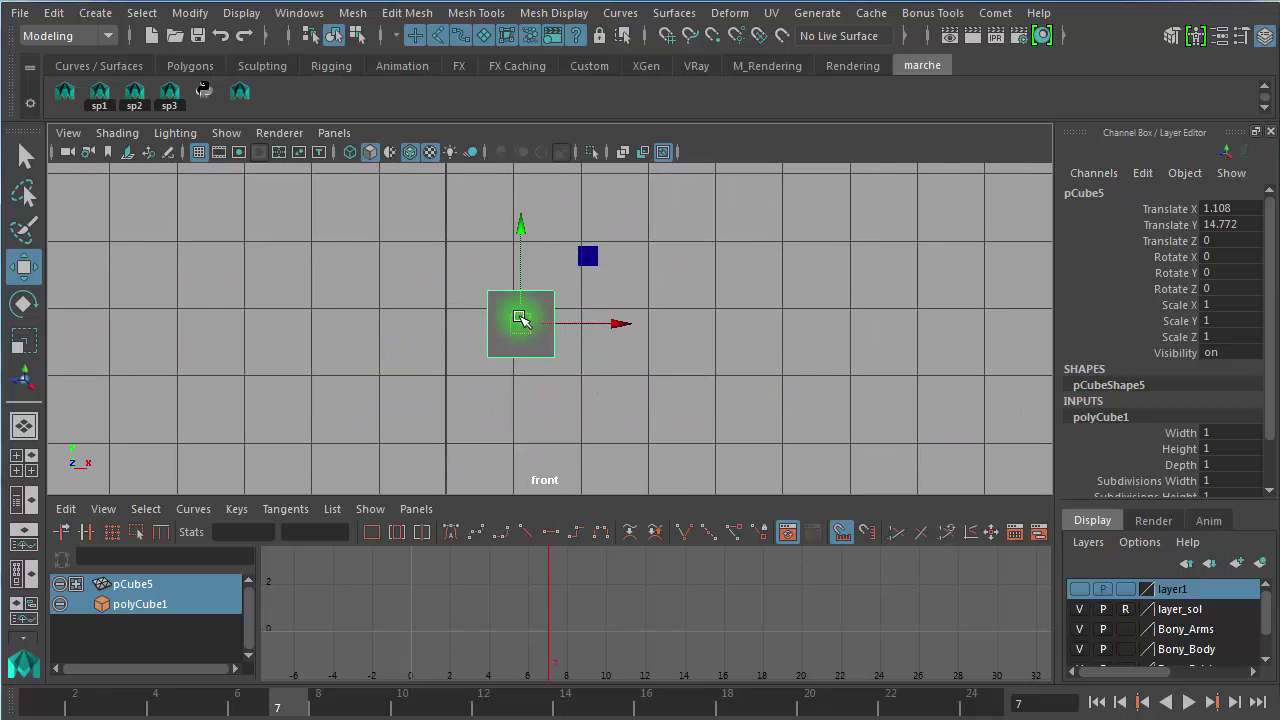
left_click_drag(520, 318, 448, 318)
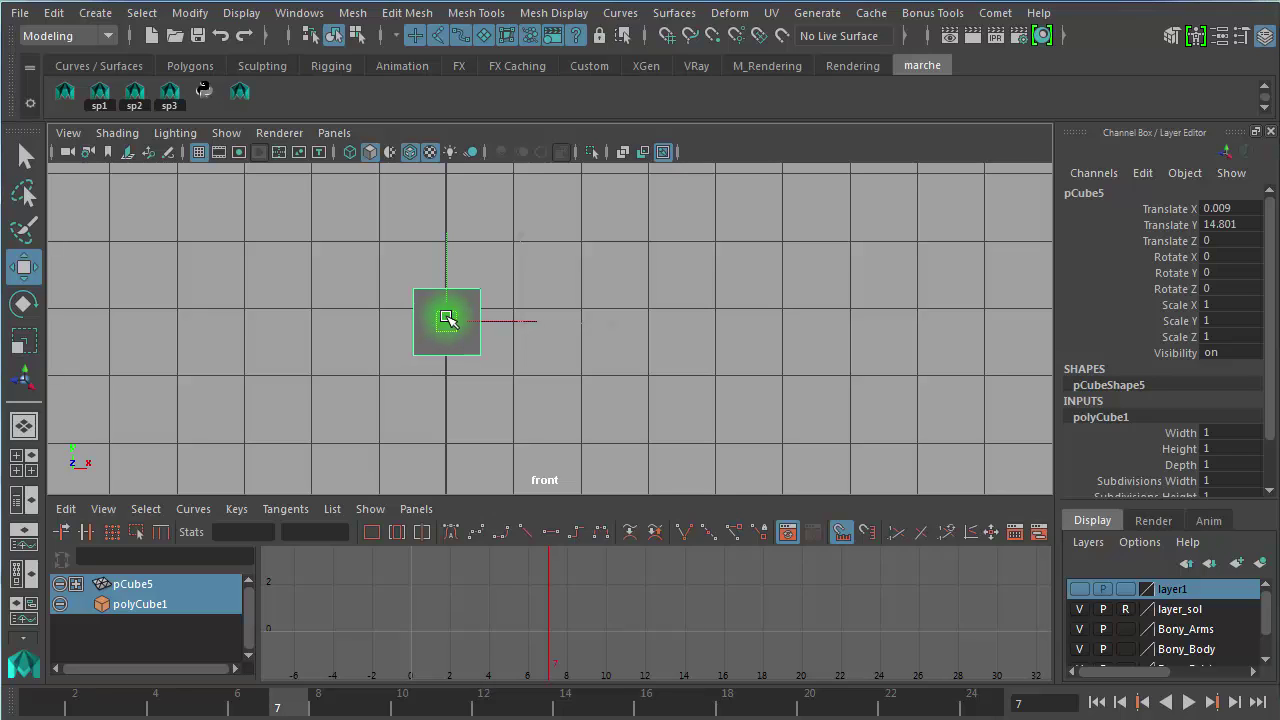
Step: Starting from frame 1, go to frame 4 and demonstrate the sideways shift by moving the cube to about X -0.5
left_click(27, 699)
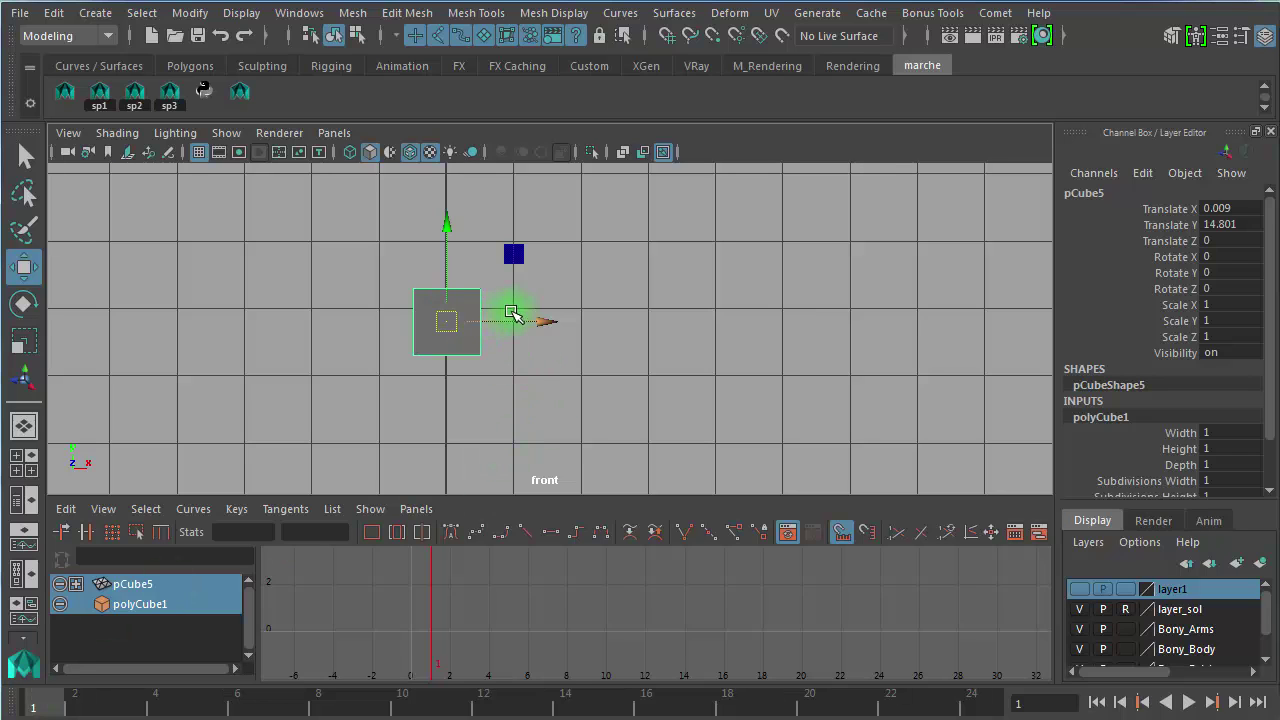
left_click(160, 700)
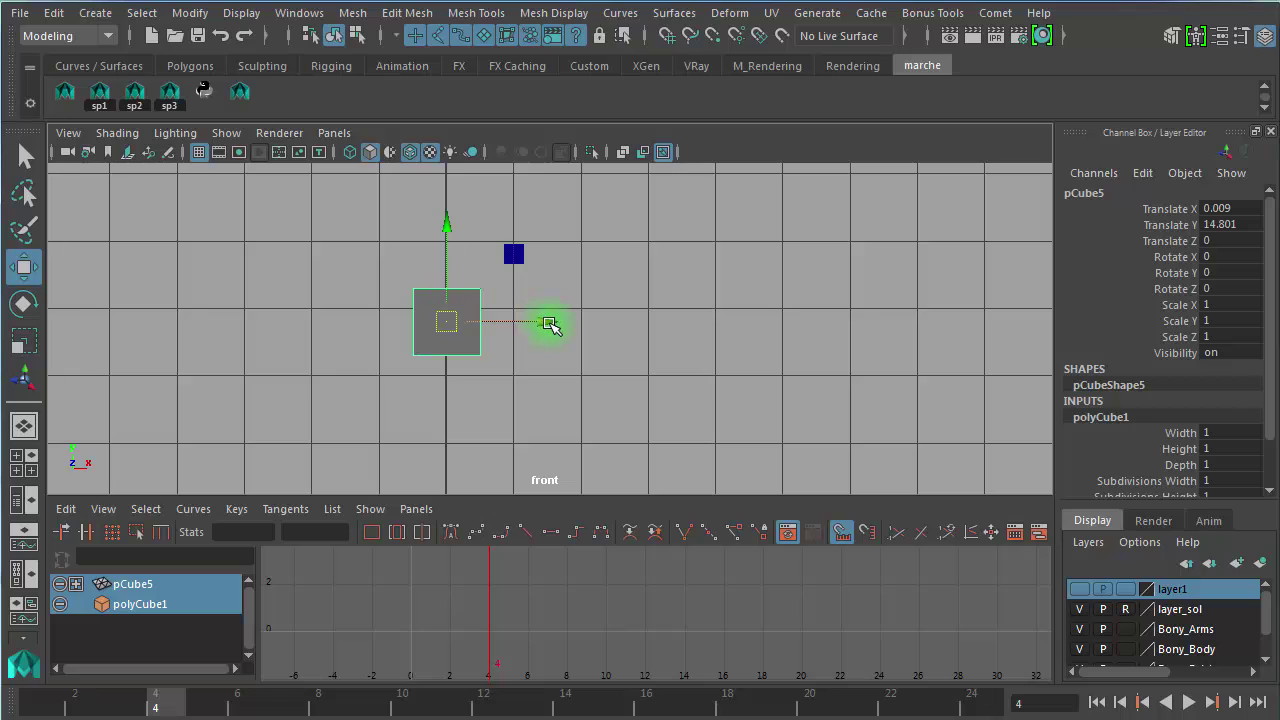
left_click_drag(549, 323, 514, 321)
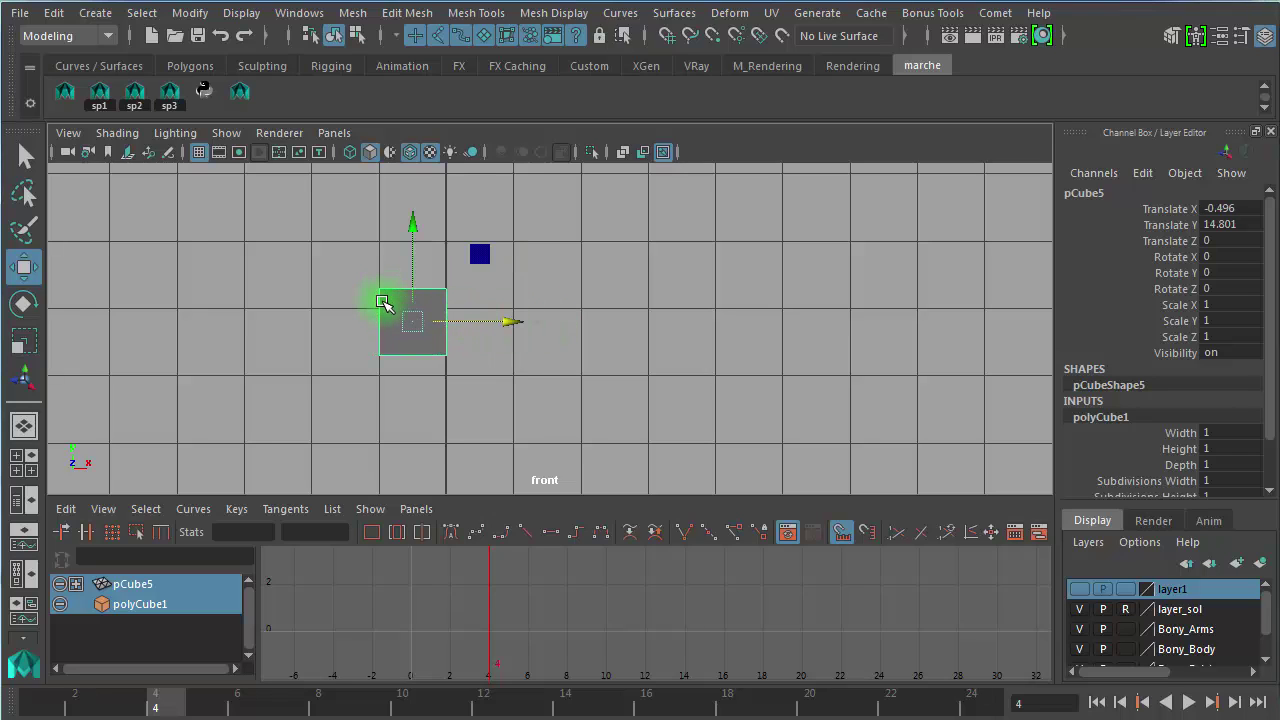
left_click_drag(514, 324, 551, 321)
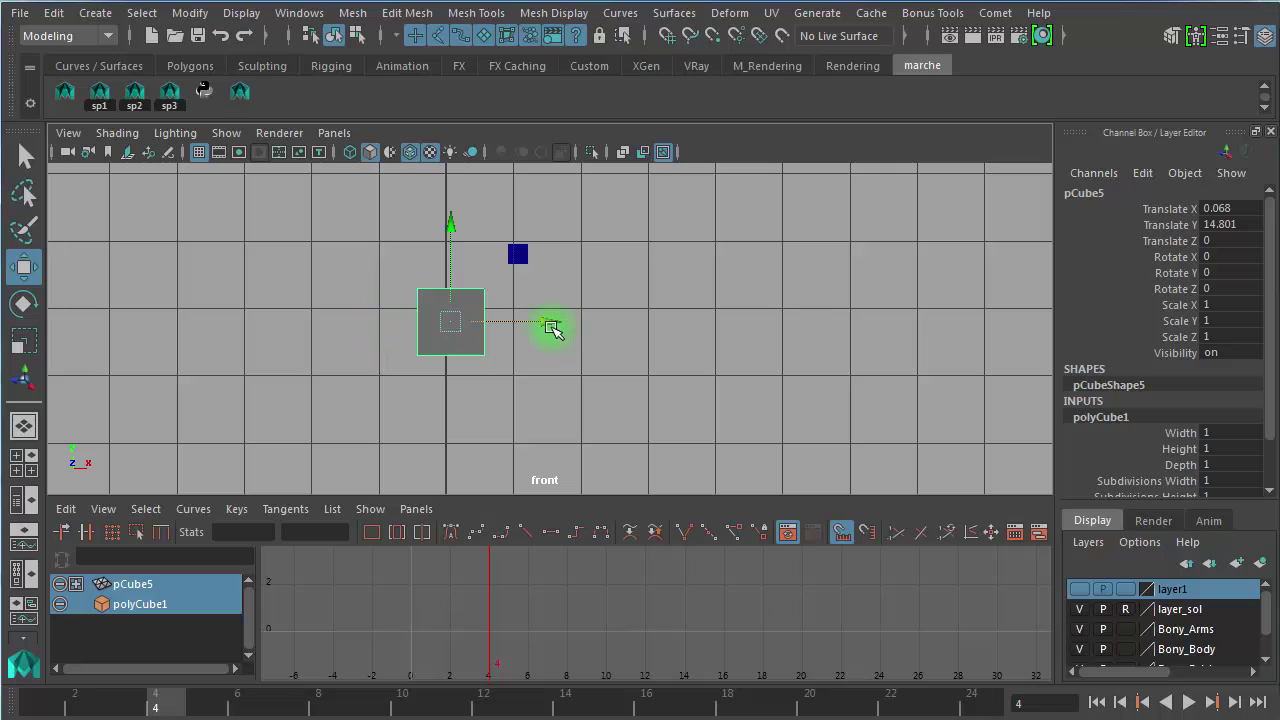
left_click_drag(549, 321, 514, 324)
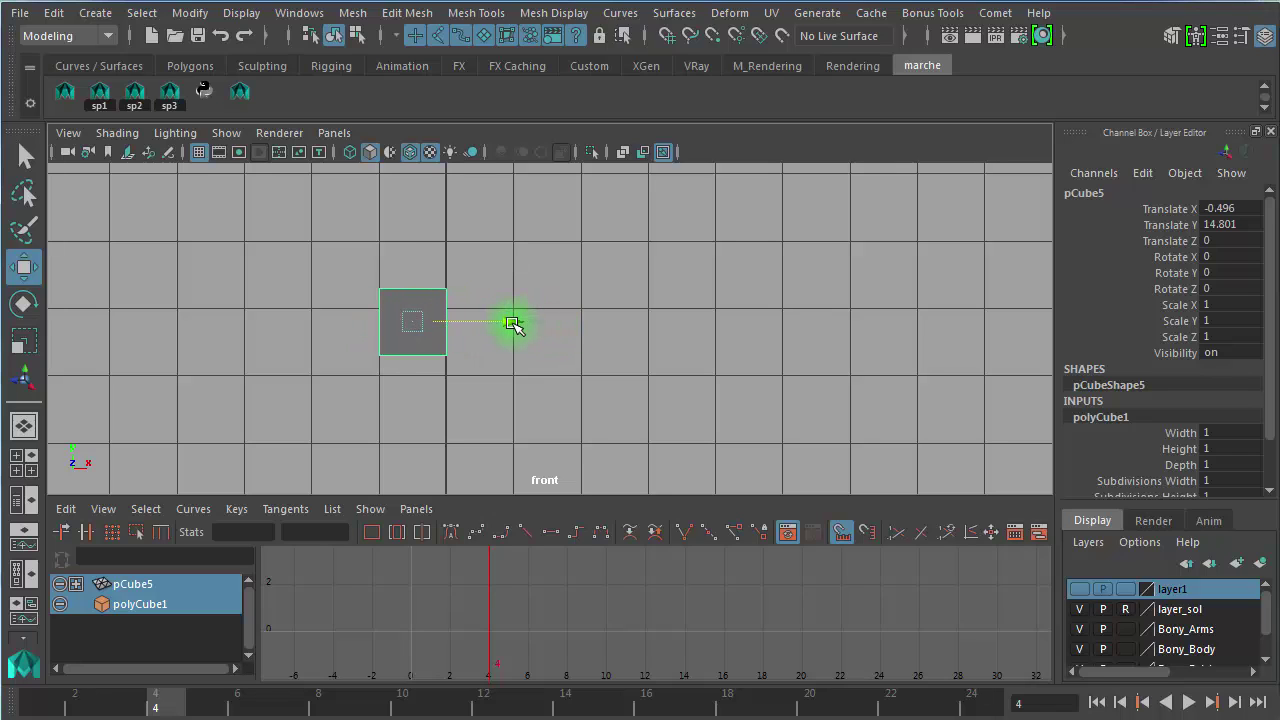
Step: At frame 7, try the cube at about X -0.63 and X -0.07, and return it to about X -0.5
left_click(283, 710)
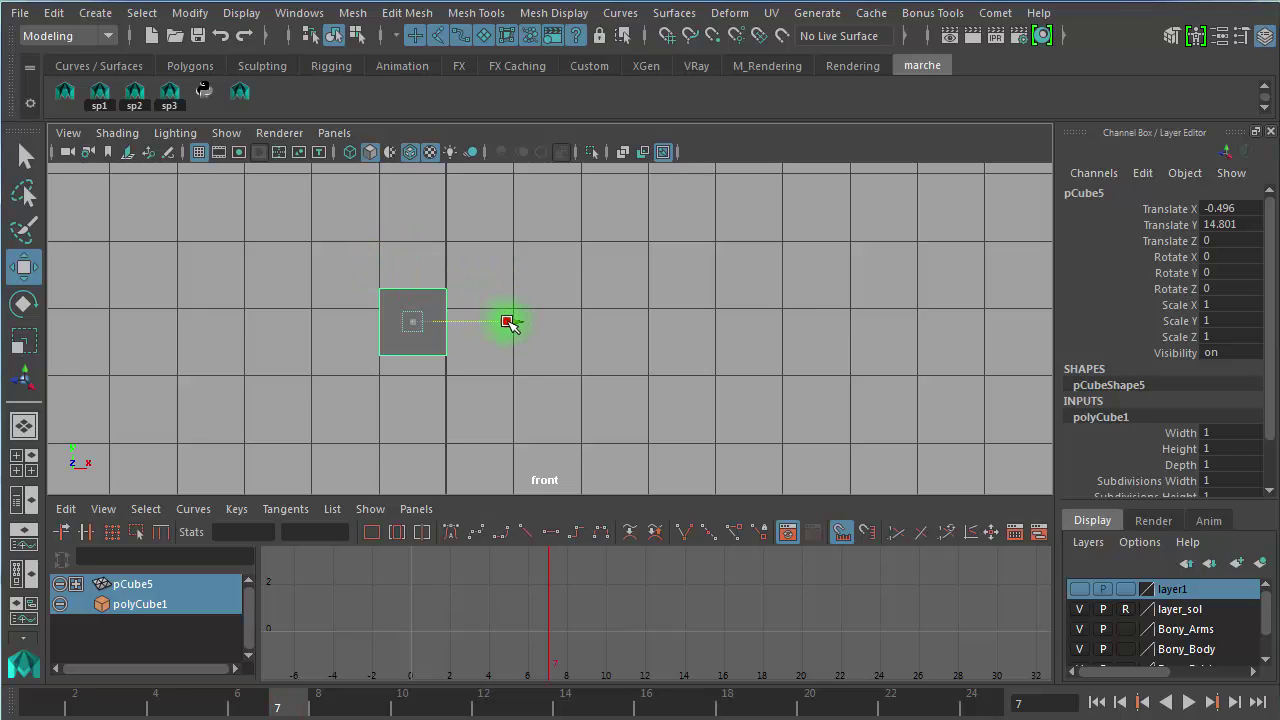
left_click_drag(508, 322, 500, 322)
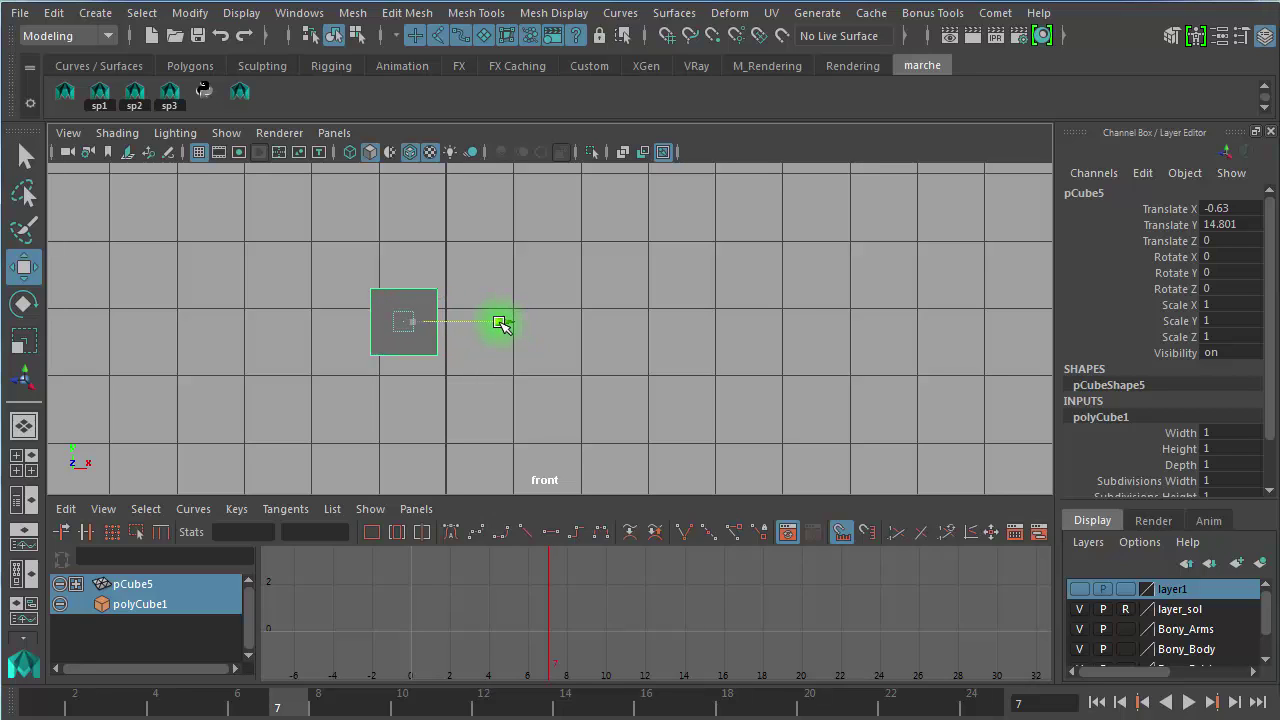
left_click_drag(500, 322, 530, 321)
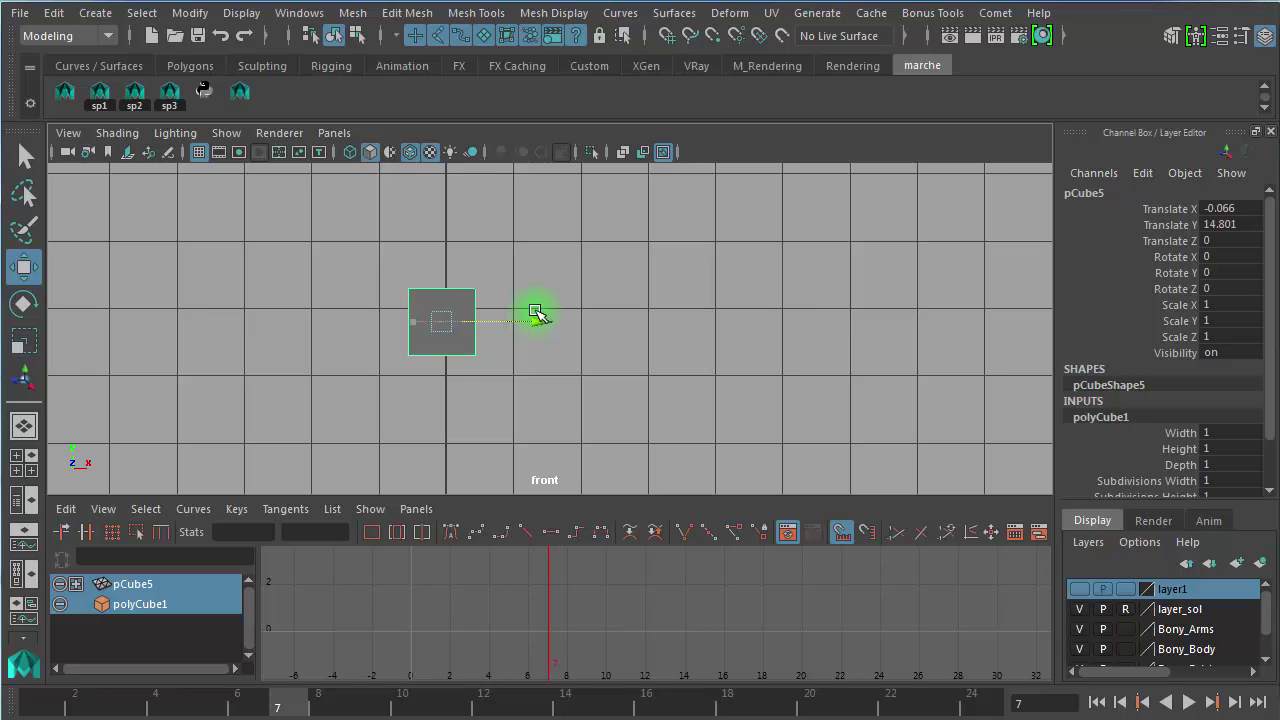
left_click_drag(535, 313, 508, 321)
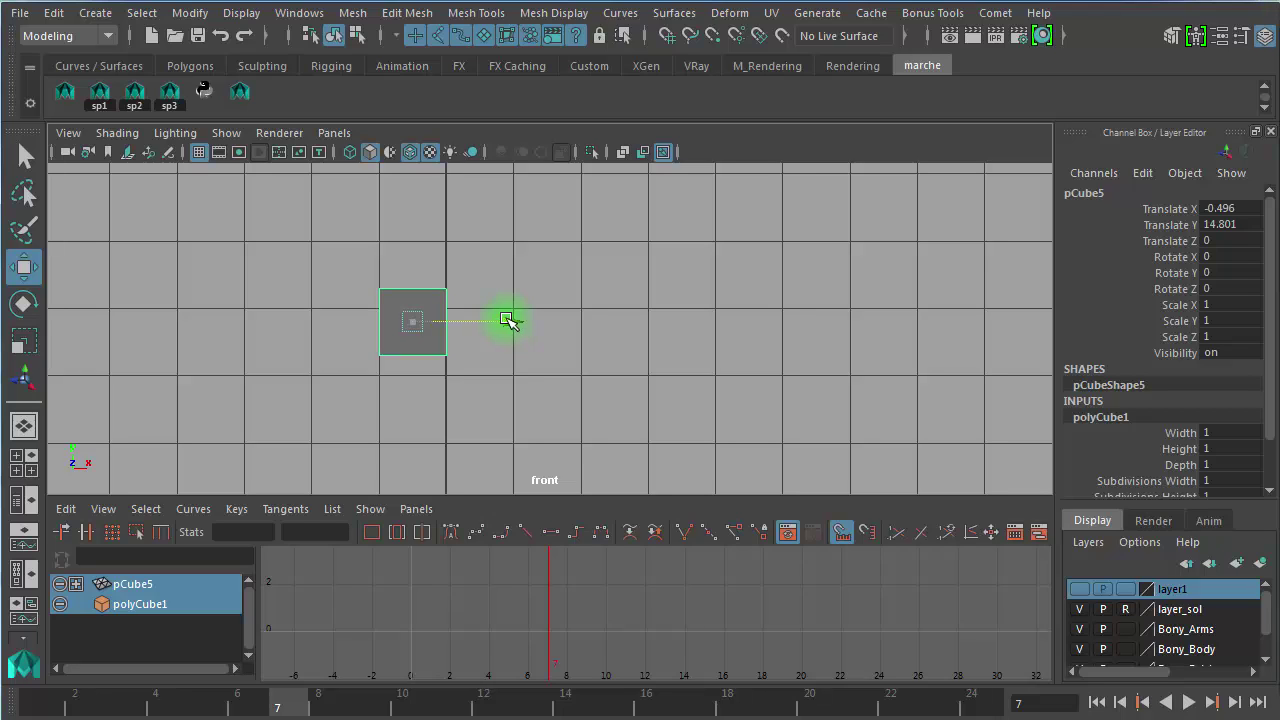
Step: Swing the demonstration cube sideways to about X 2.8, and delete it
left_click_drag(507, 320, 630, 321)
left_click_drag(534, 318, 613, 311)
middle_click_drag(319, 300, 643, 315)
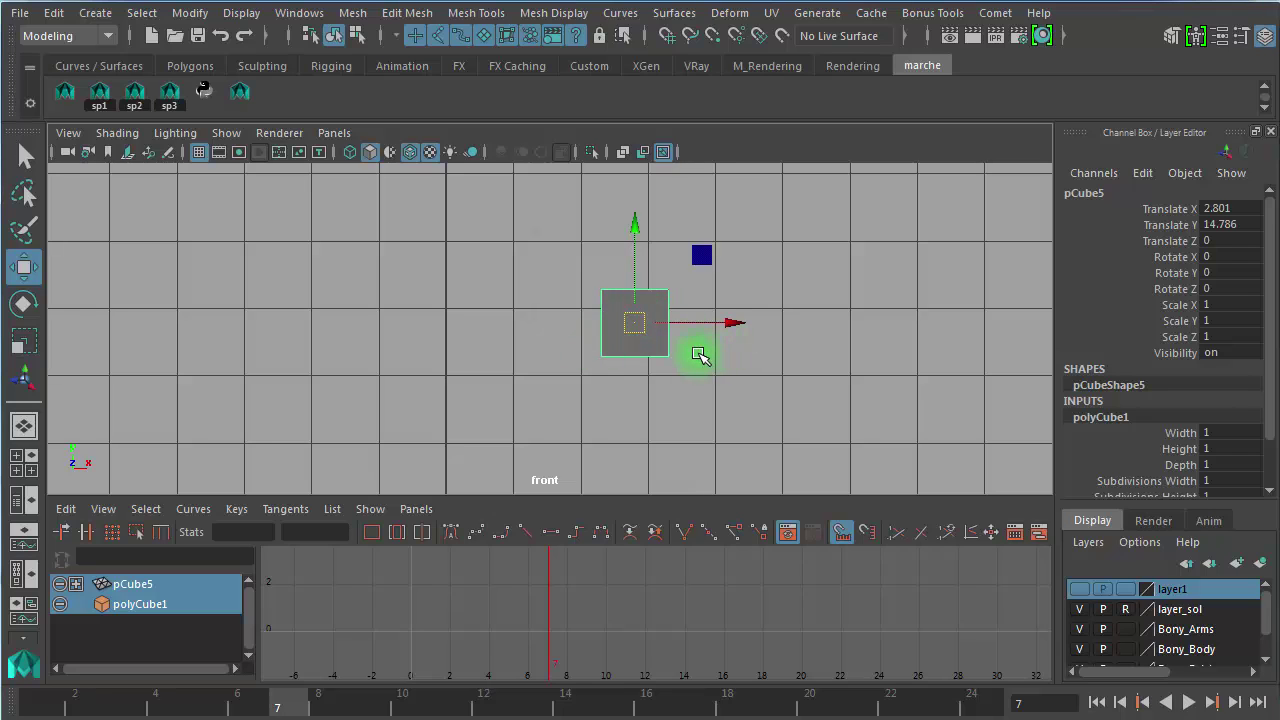
key("Delete")
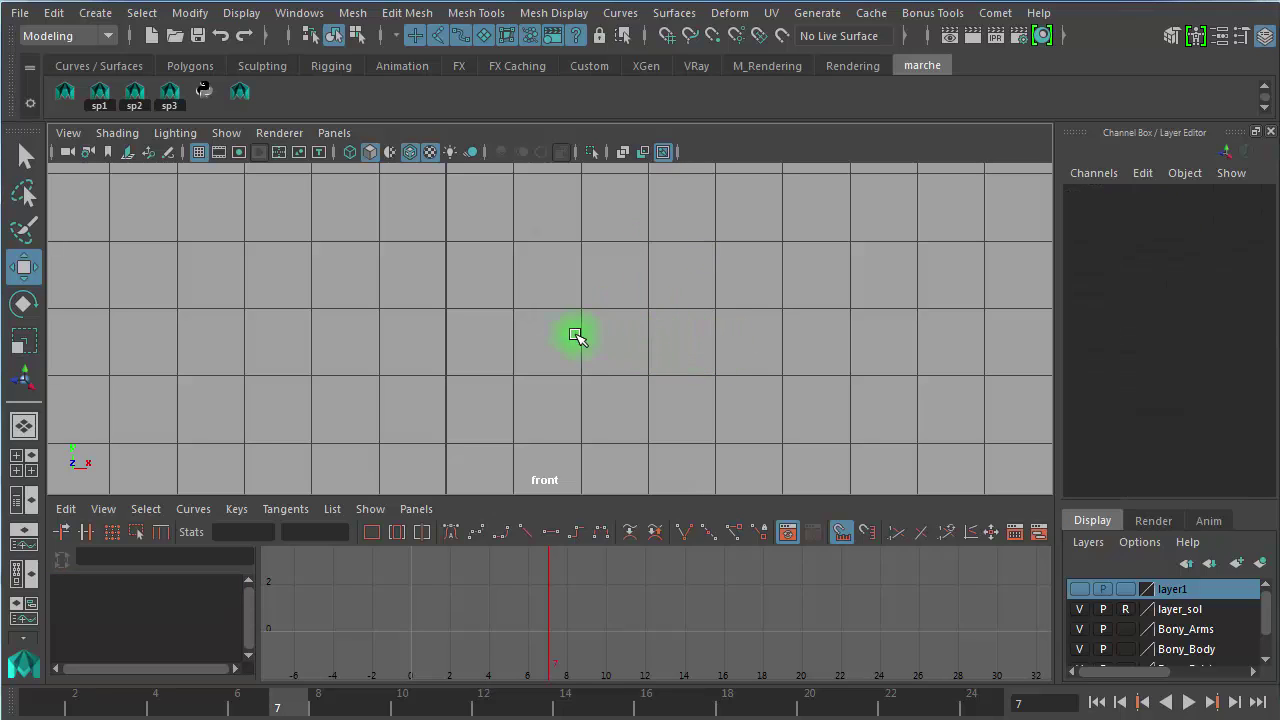
Step: Bring the whole character into the front view, select the root control and isolate its Rotate Z curve in an enlarged Graph Editor
right_click_drag(594, 380, 346, 323, "alt")
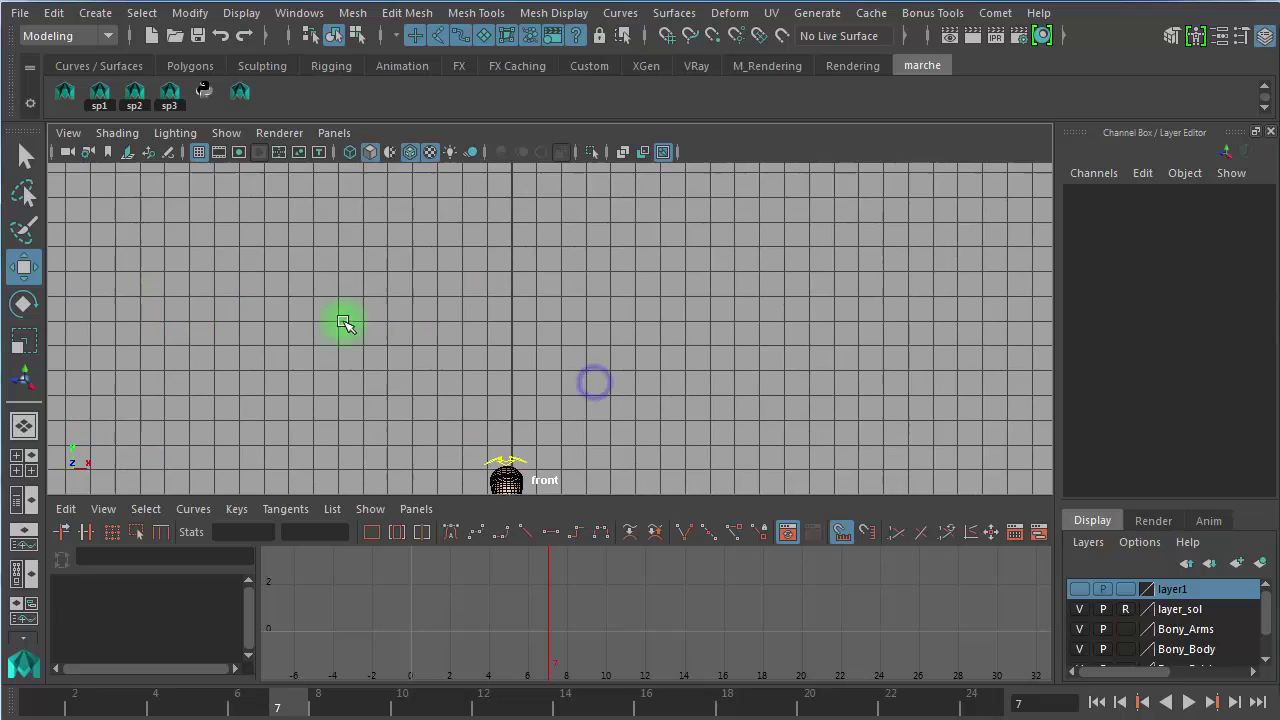
right_click_drag(489, 354, 326, 326, "alt")
middle_click_drag(336, 292, 337, 118, "alt")
right_click_drag(403, 323, 743, 356, "alt")
left_click_drag(528, 381, 524, 398)
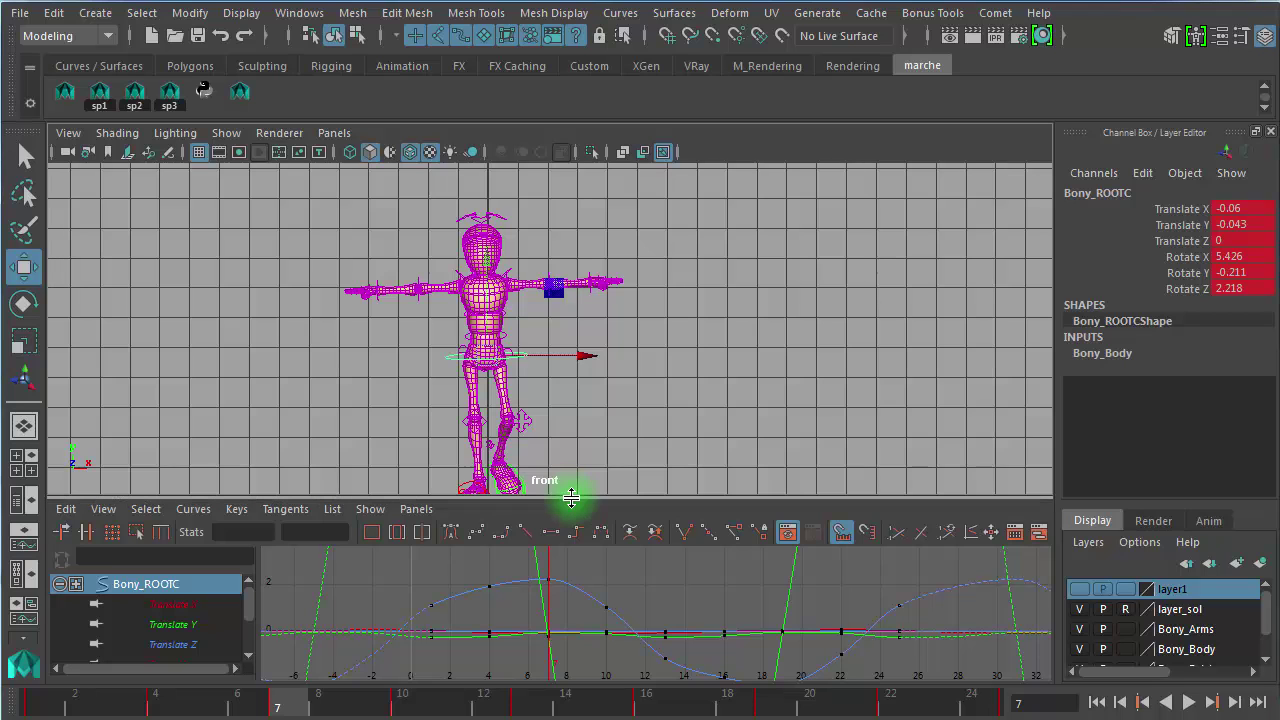
left_click_drag(571, 497, 580, 251)
left_click(178, 455)
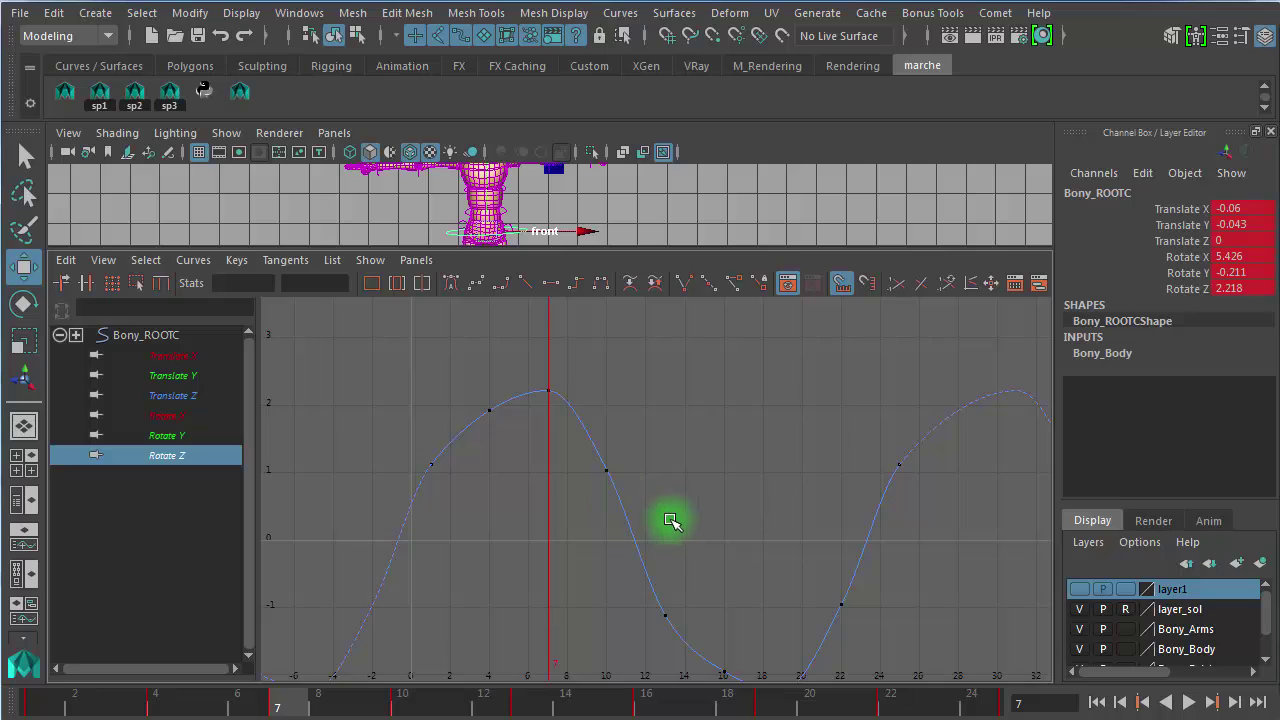
Step: Maximize the front view, select the main hip control, and switch to the layout with the perspective view above the Graph Editor
scroll(640, 515, "down", 3)
left_click(651, 212)
key("space")
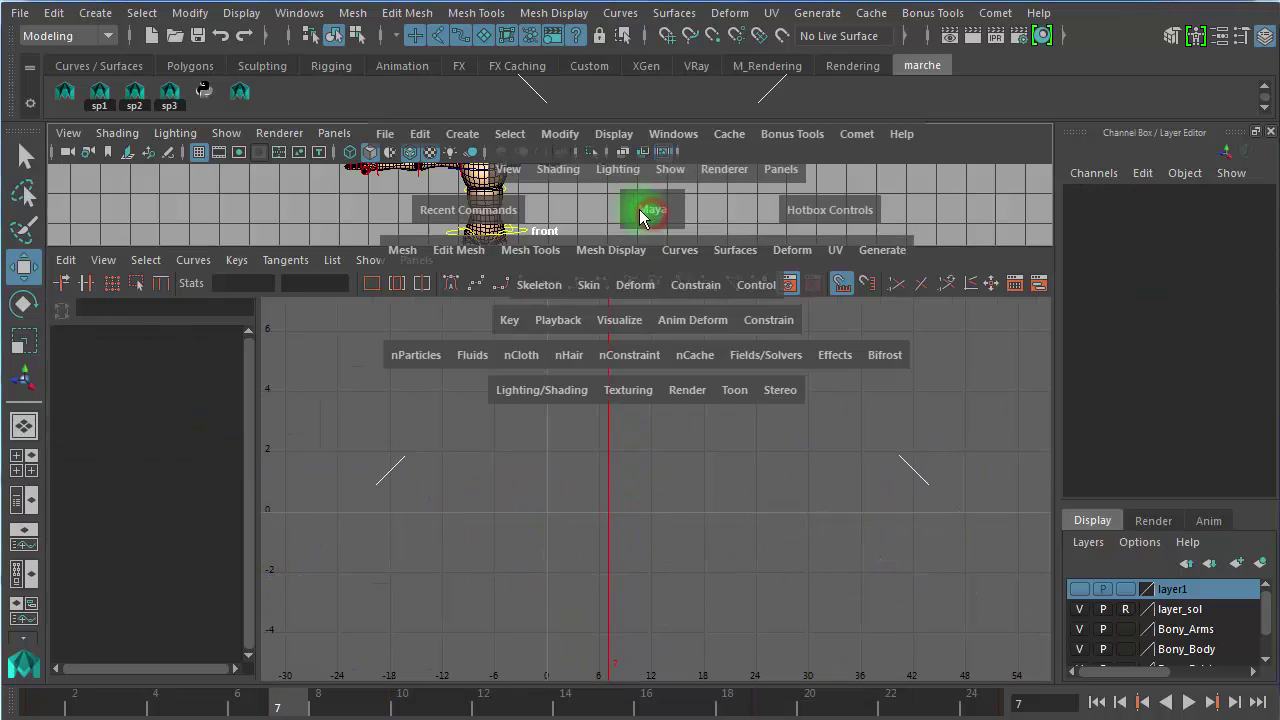
scroll(563, 459, "up", 5)
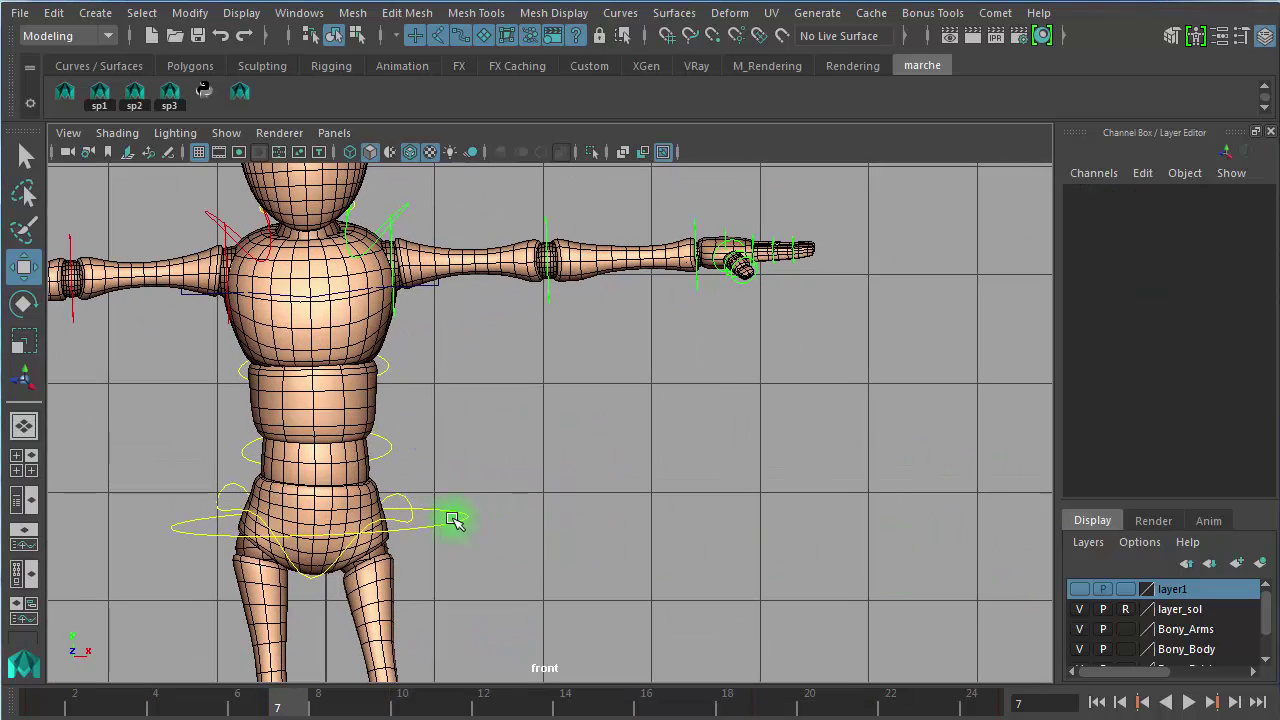
left_click(402, 502)
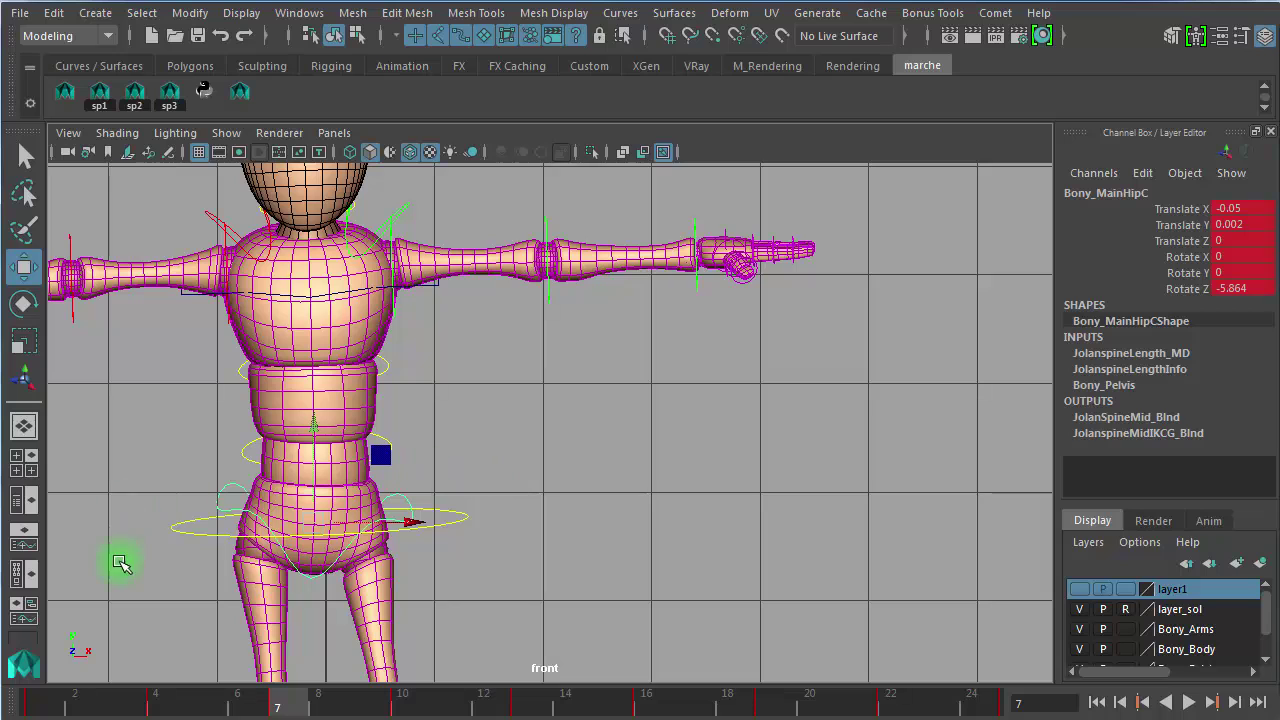
left_click(30, 562)
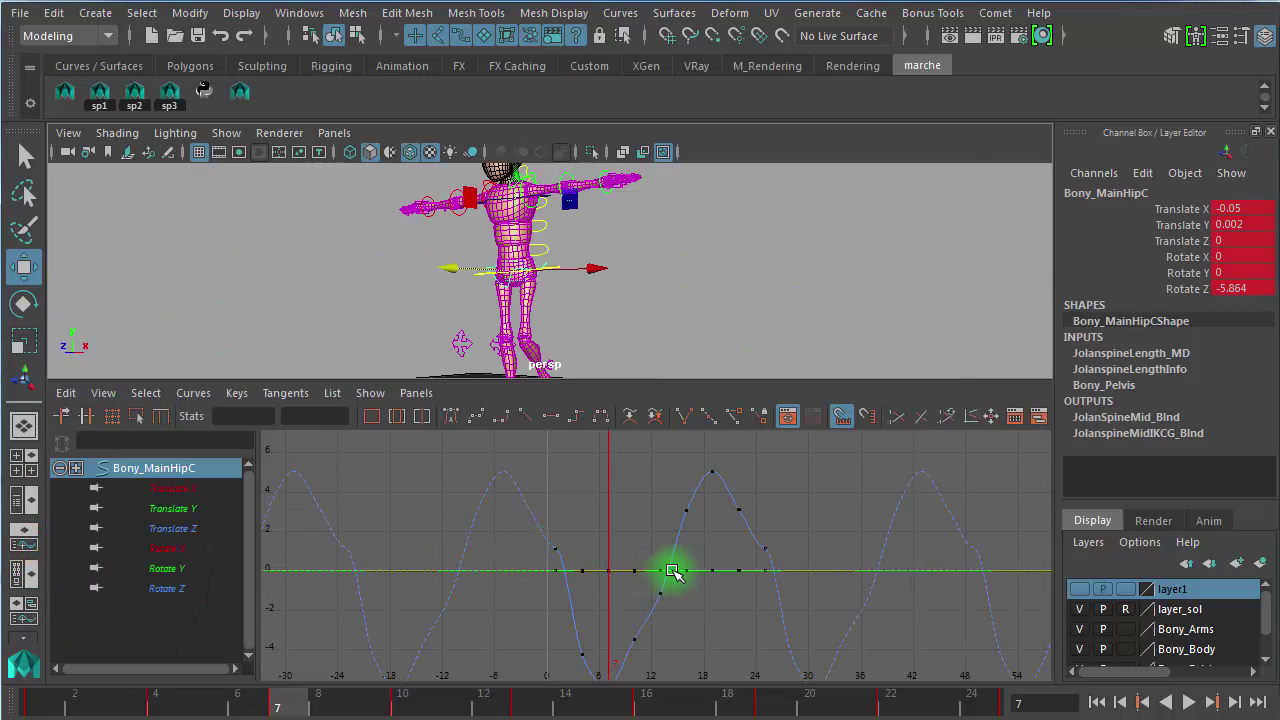
Step: Isolate and frame the main hip control's Translate X curve, with the perspective view turned to face the character's front
left_click(197, 490)
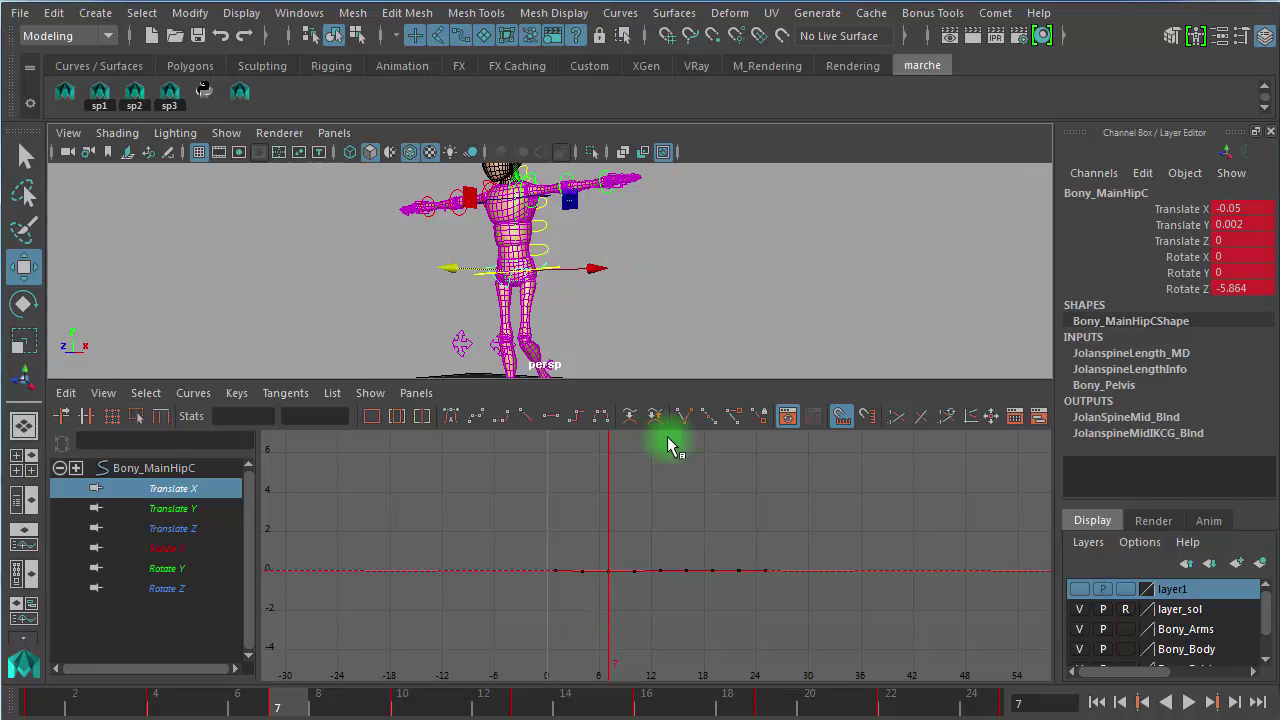
key("f")
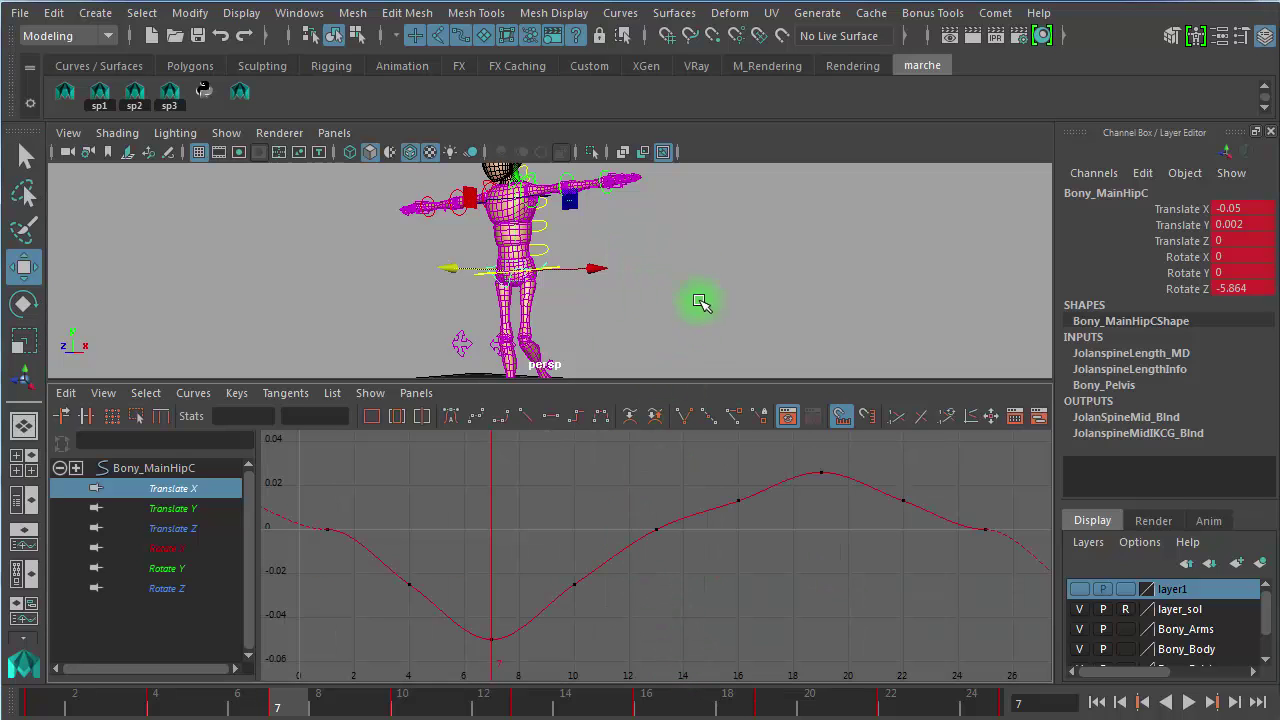
left_click_drag(656, 263, 737, 277, "alt")
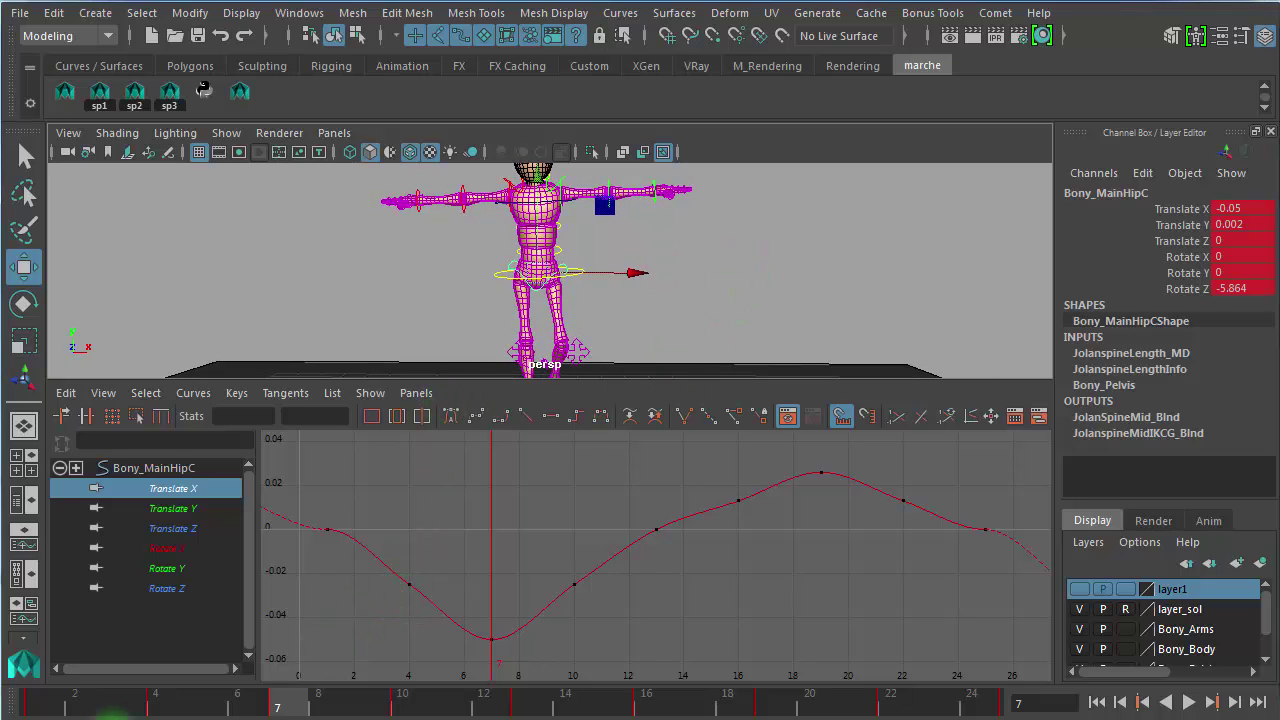
Step: Play the walk briefly, stop it, and select the main hip's first Translate X key with the hips seen close up
key("alt+v")
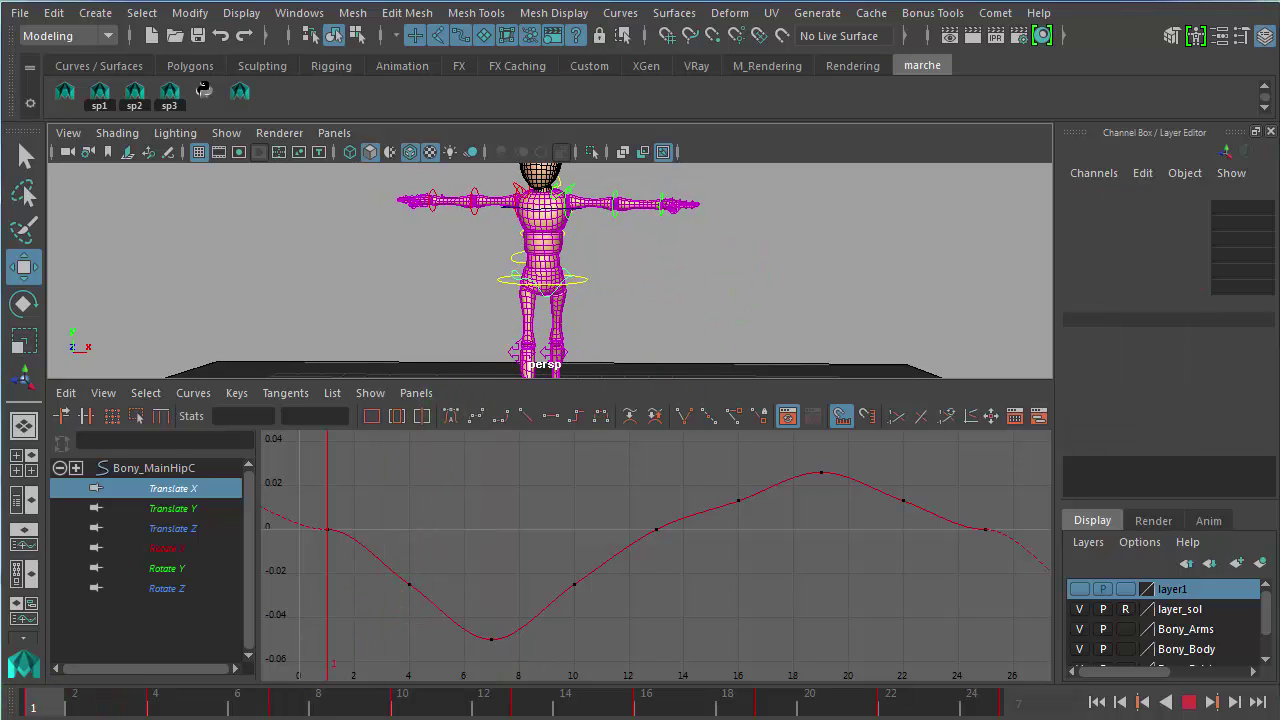
key("alt+v")
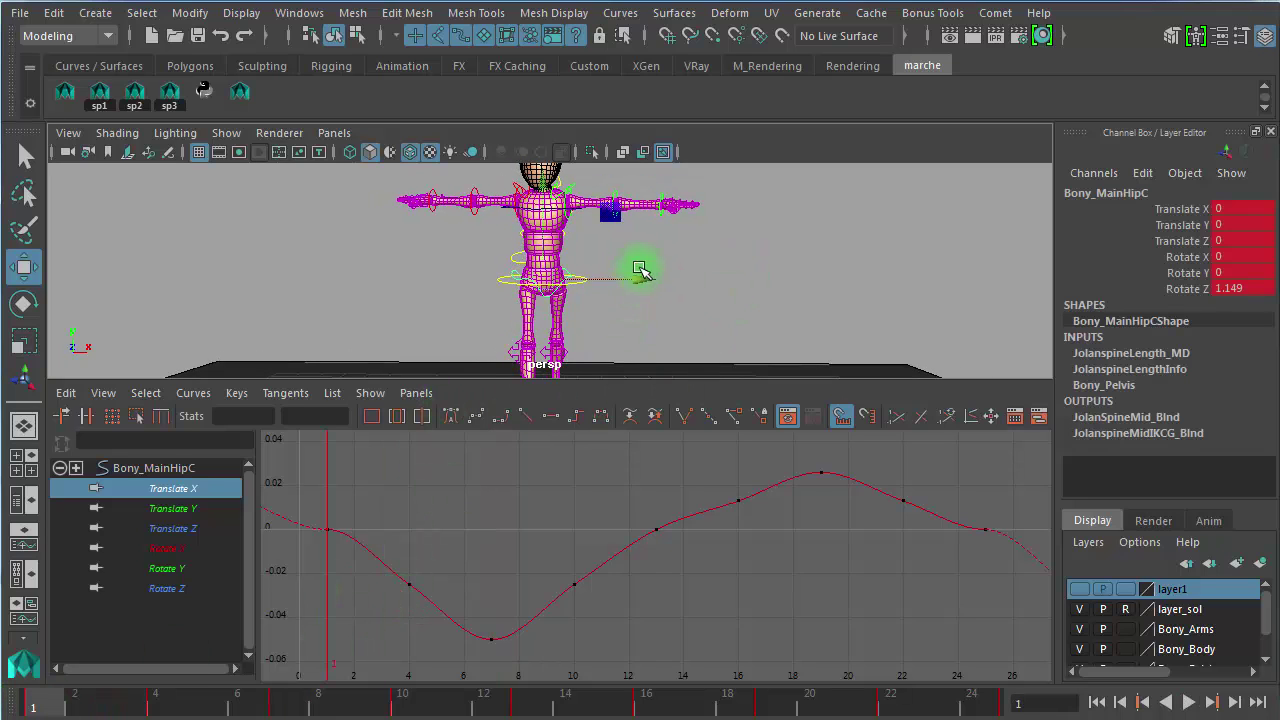
left_click_drag(641, 272, 624, 272, "alt")
right_click_drag(543, 286, 773, 316, "alt")
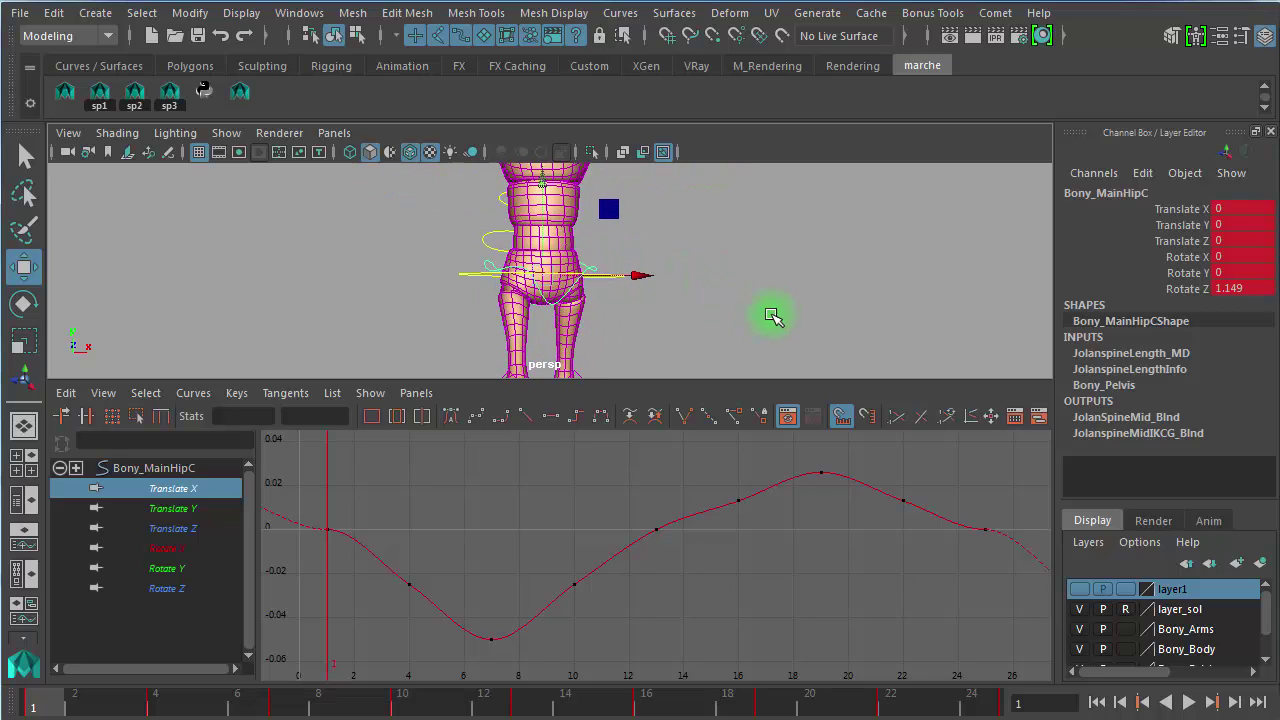
left_click_drag(366, 511, 306, 540)
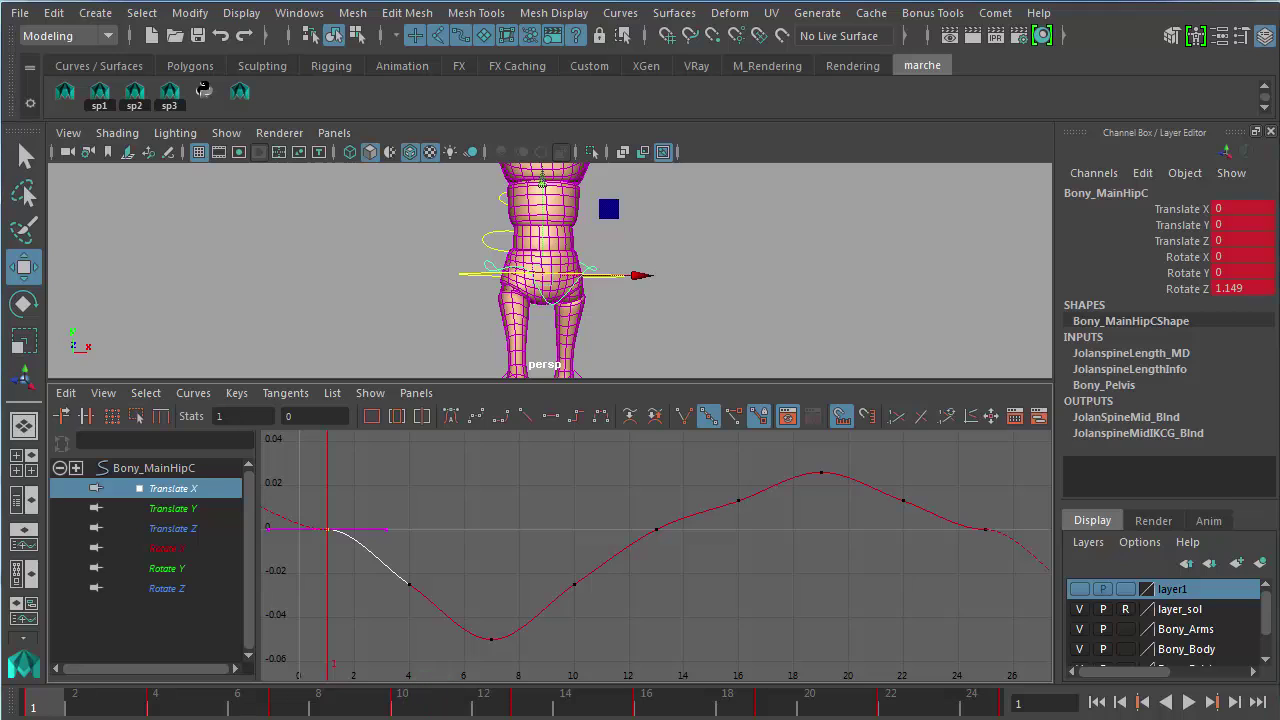
Step: Go to frame 7 and check the main hip's sideways pose against its Translate X key and channel value
mouse_move(245, 712)
left_mouse_down()
mouse_move(334, 703)
mouse_move(283, 705)
left_mouse_up()
left_click_drag(471, 662, 518, 619)
middle_click(801, 295)
right_click_drag(773, 295, 544, 273, "alt")
middle_click_drag(570, 270, 552, 331, "alt")
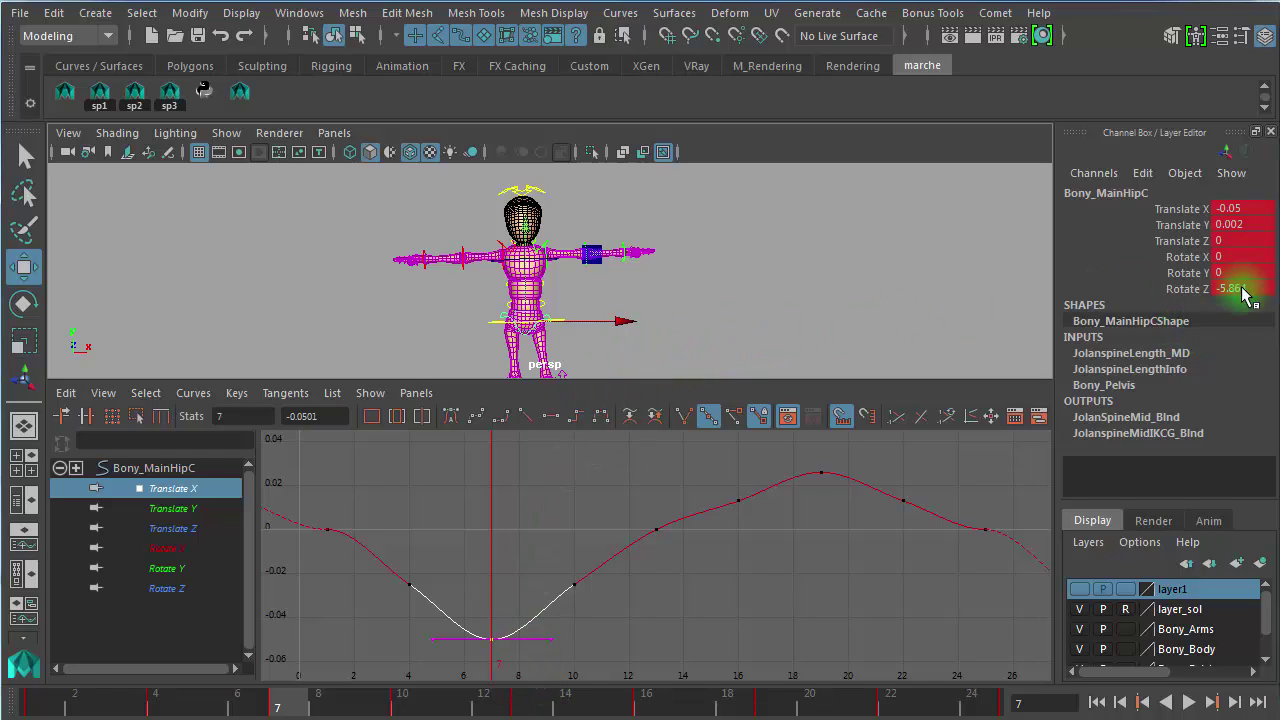
left_click(1243, 208)
left_click(623, 647)
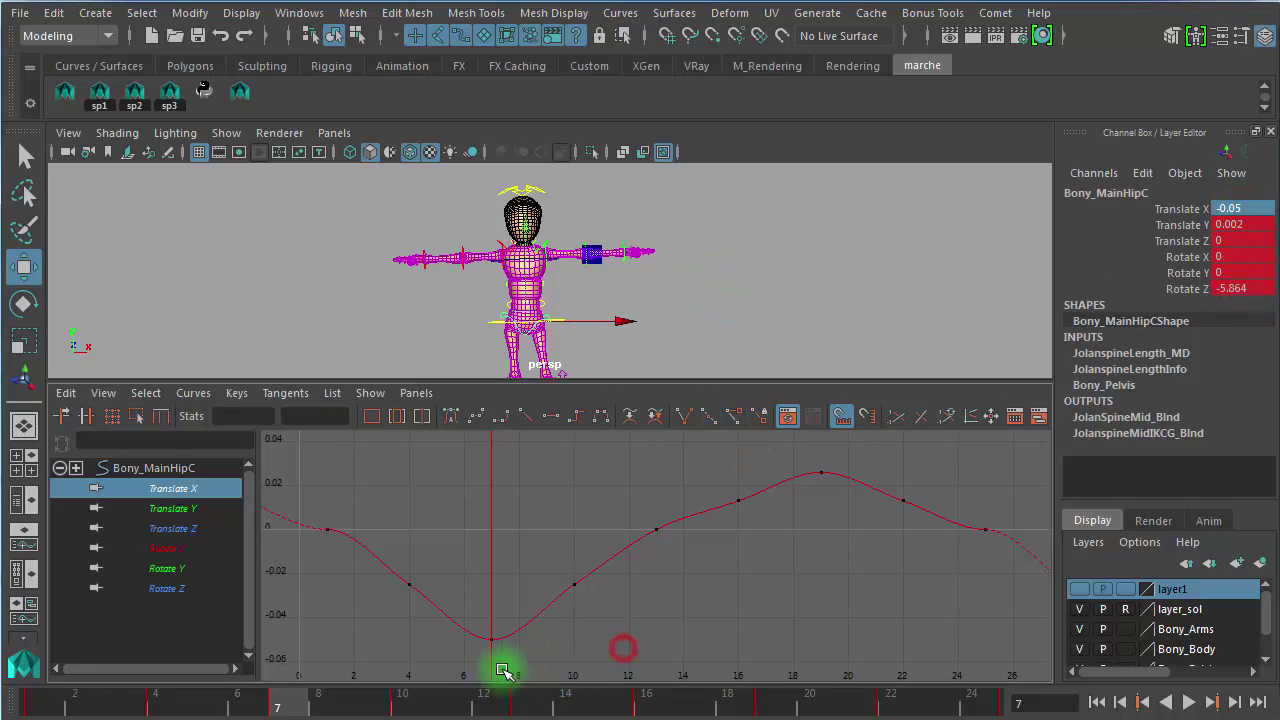
Step: Try moving the frame 7 Translate X key up and down, as far as about -0.062, and restore its original position
left_click_drag(449, 657, 514, 613)
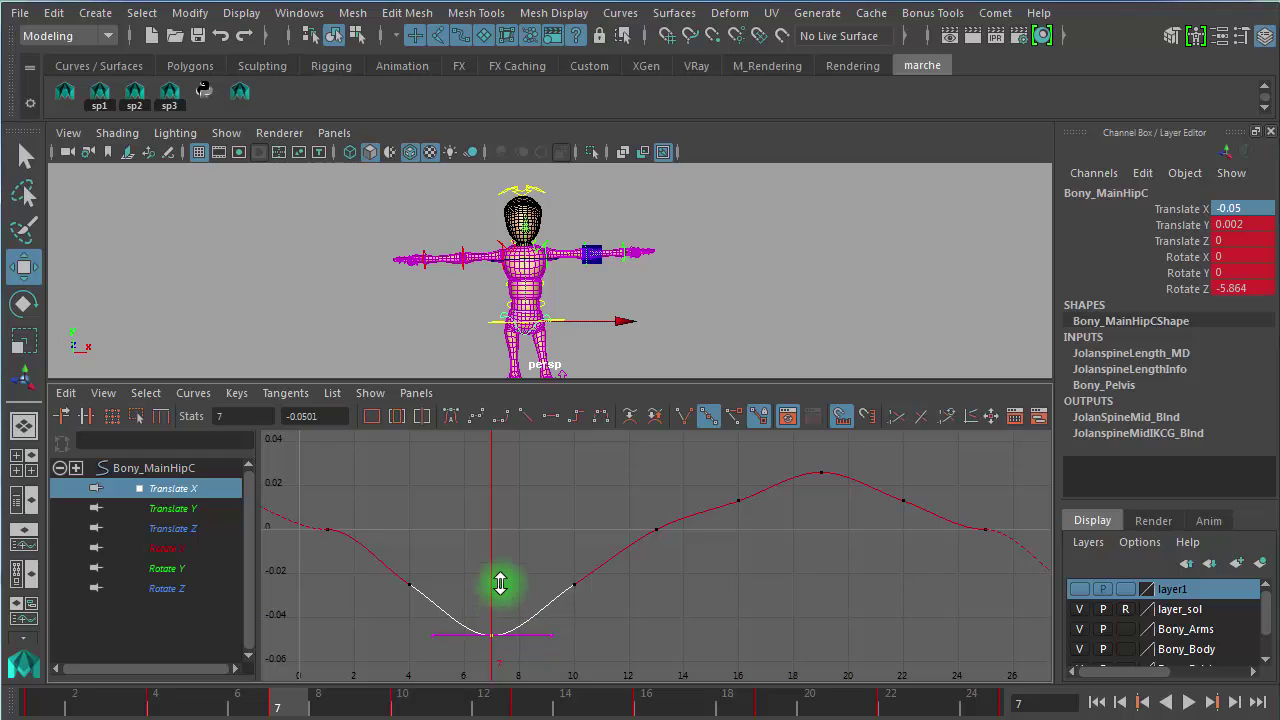
middle_click_drag(500, 584, 560, 287)
middle_click_drag(574, 205, 530, 700)
middle_click_drag(560, 374, 511, 619)
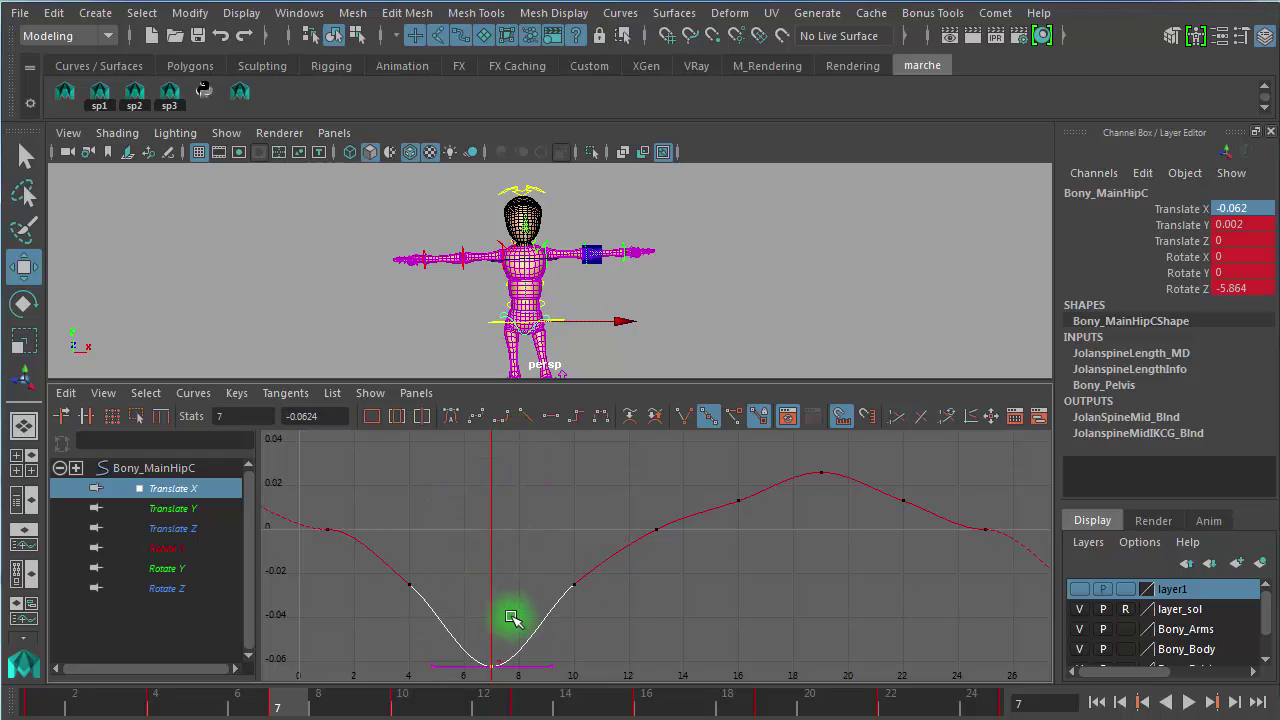
right_click_drag(579, 284, 738, 305, "alt")
middle_click_drag(738, 305, 752, 264, "alt")
right_click_drag(638, 271, 715, 272, "alt")
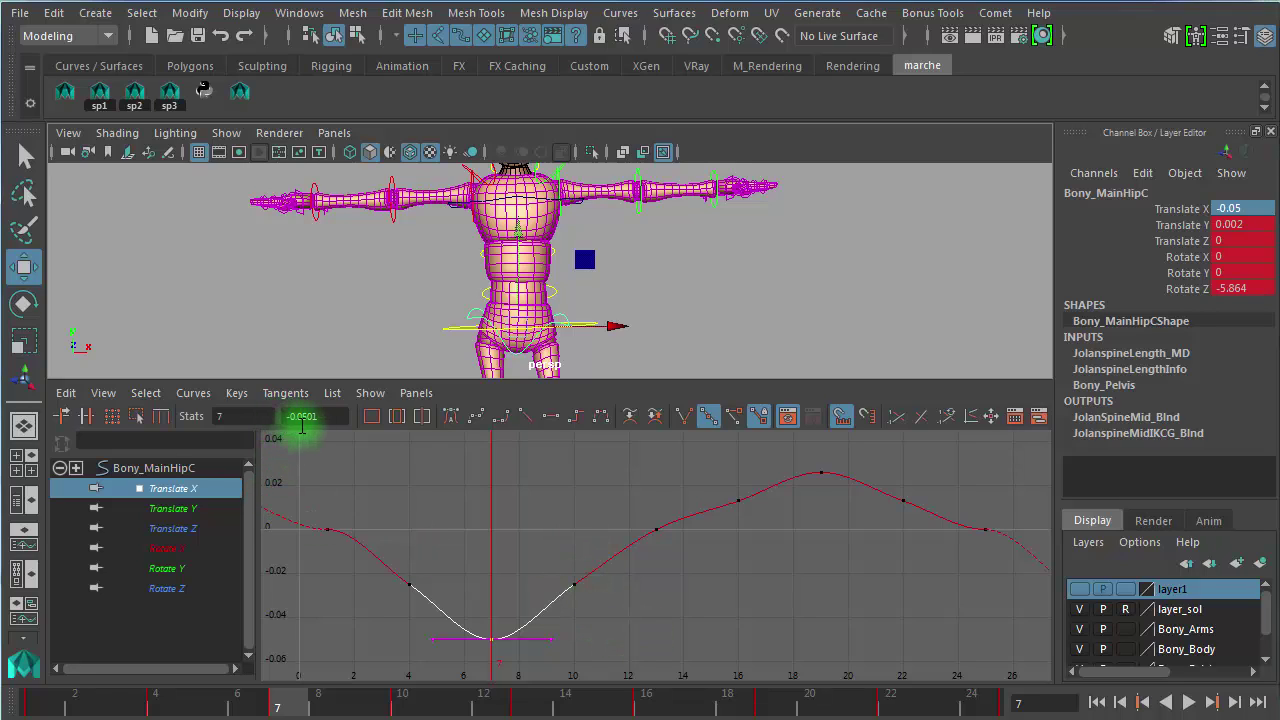
left_click(608, 340)
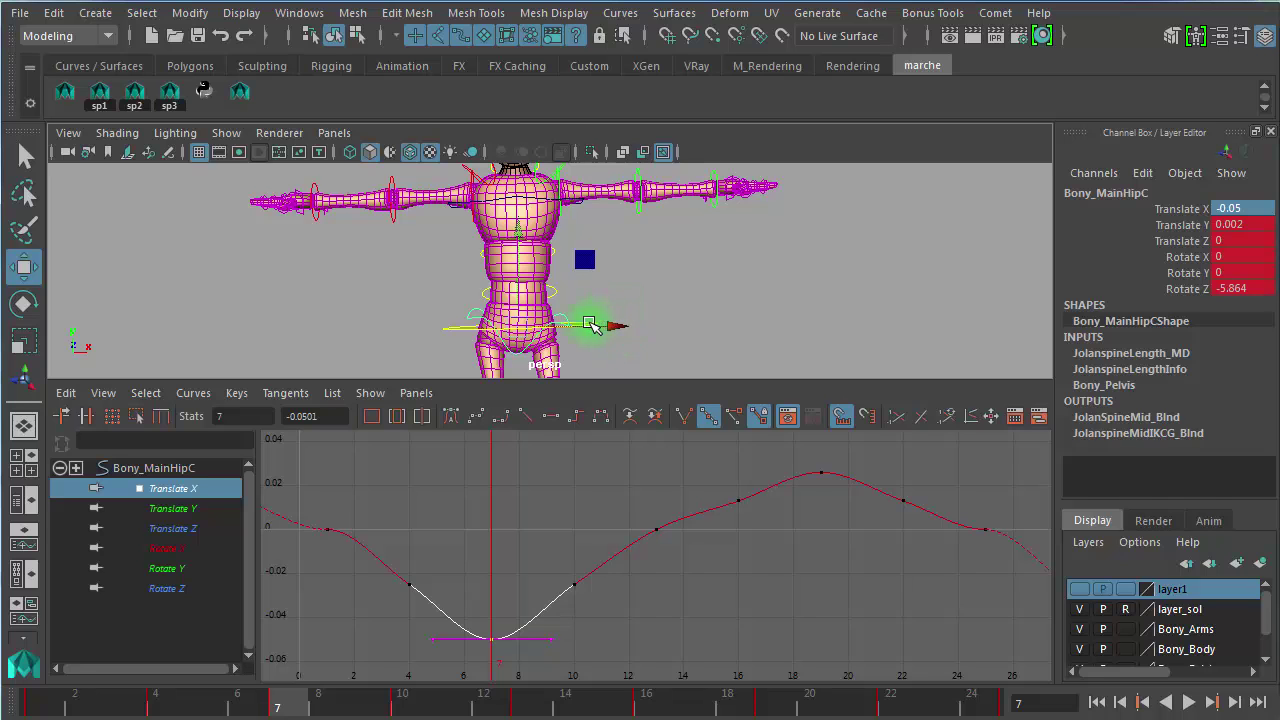
left_click_drag(653, 317, 644, 315, "alt")
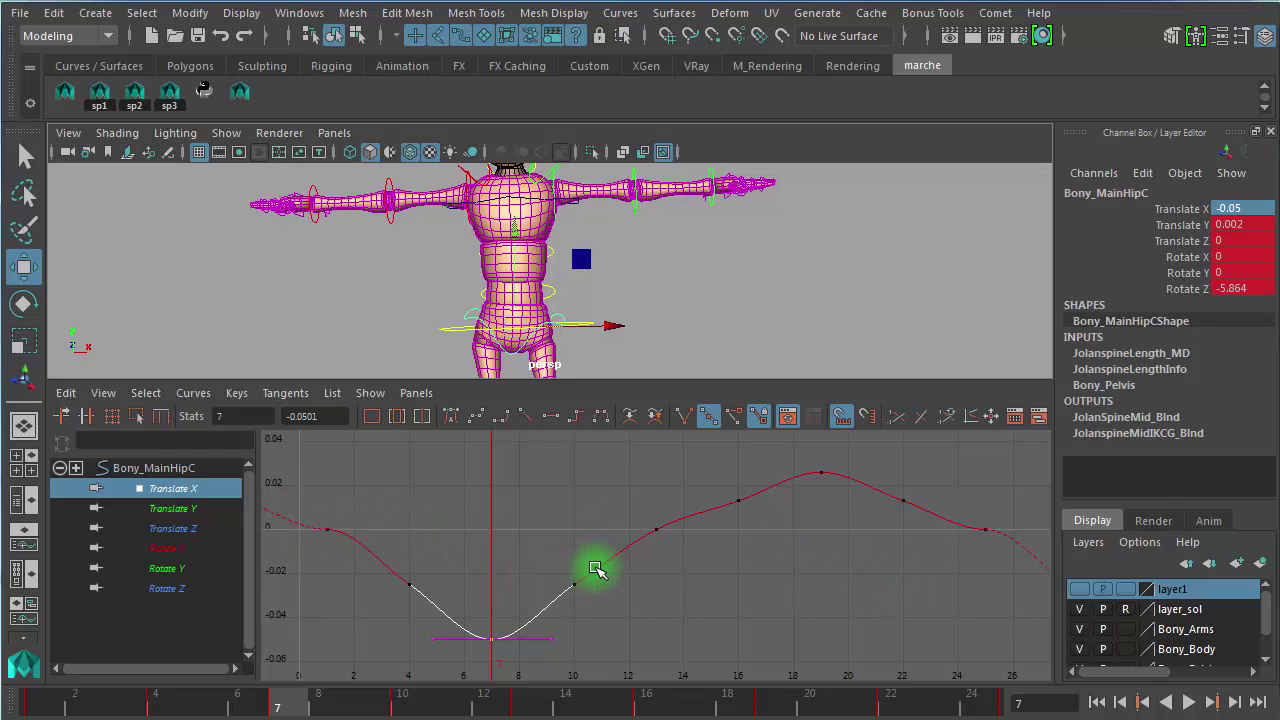
scroll(592, 569, "down", 2)
left_click_drag(463, 517, 358, 558)
left_click_drag(848, 556, 940, 510, "shift")
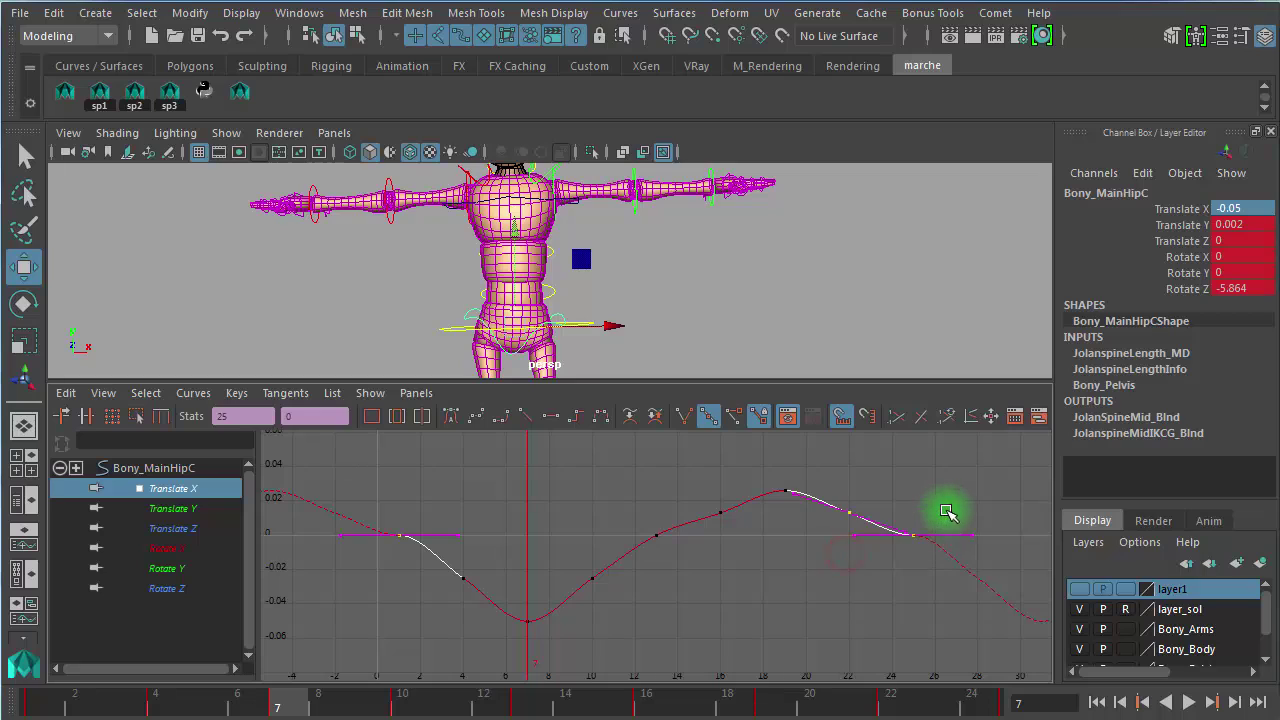
left_click_drag(492, 507, 458, 550)
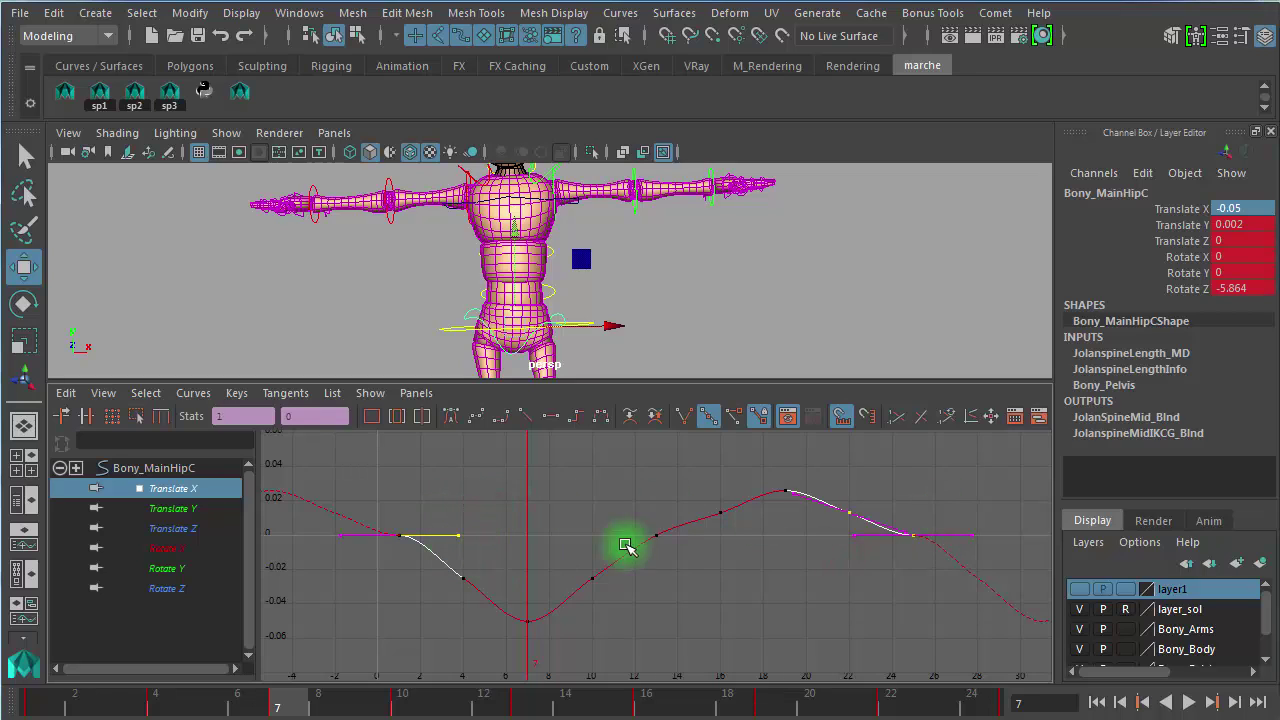
left_click_drag(978, 506, 960, 553)
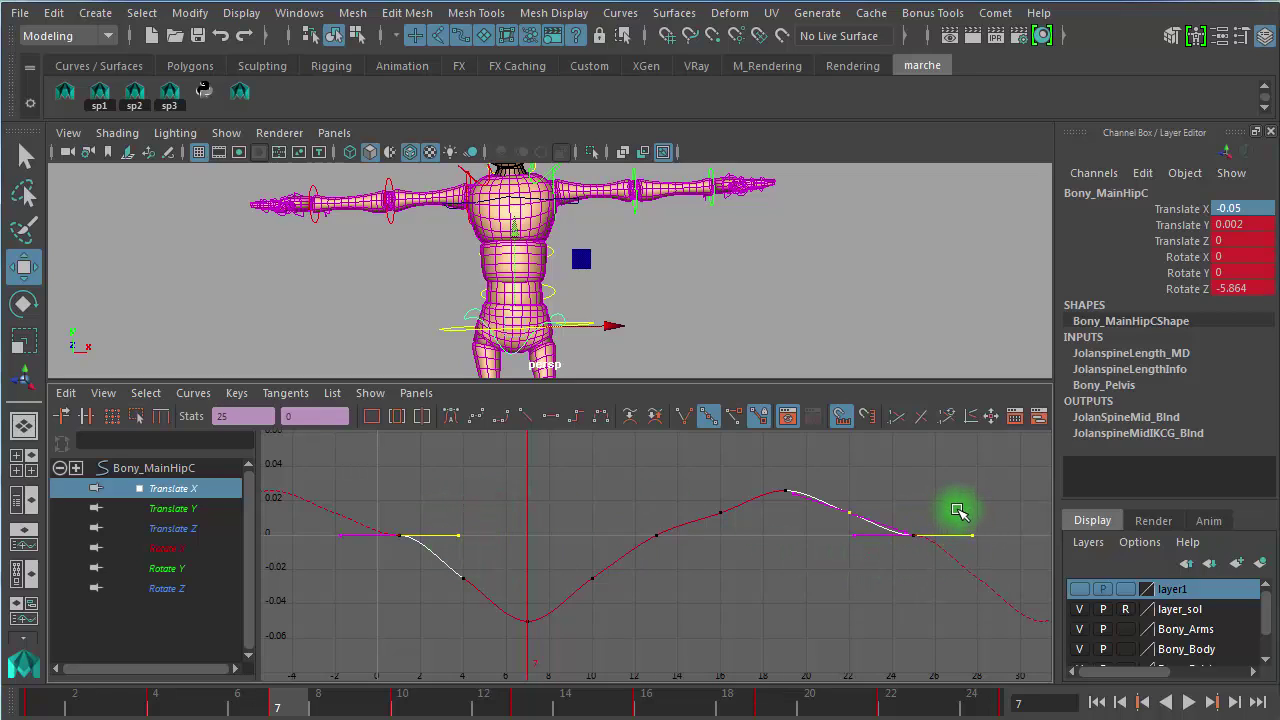
left_click(823, 577)
Step: Tilt the tangents of the Translate X keys at frames 1 and 25 downward together so the curve passes smoothly through the loop
left_click_drag(410, 519, 346, 556)
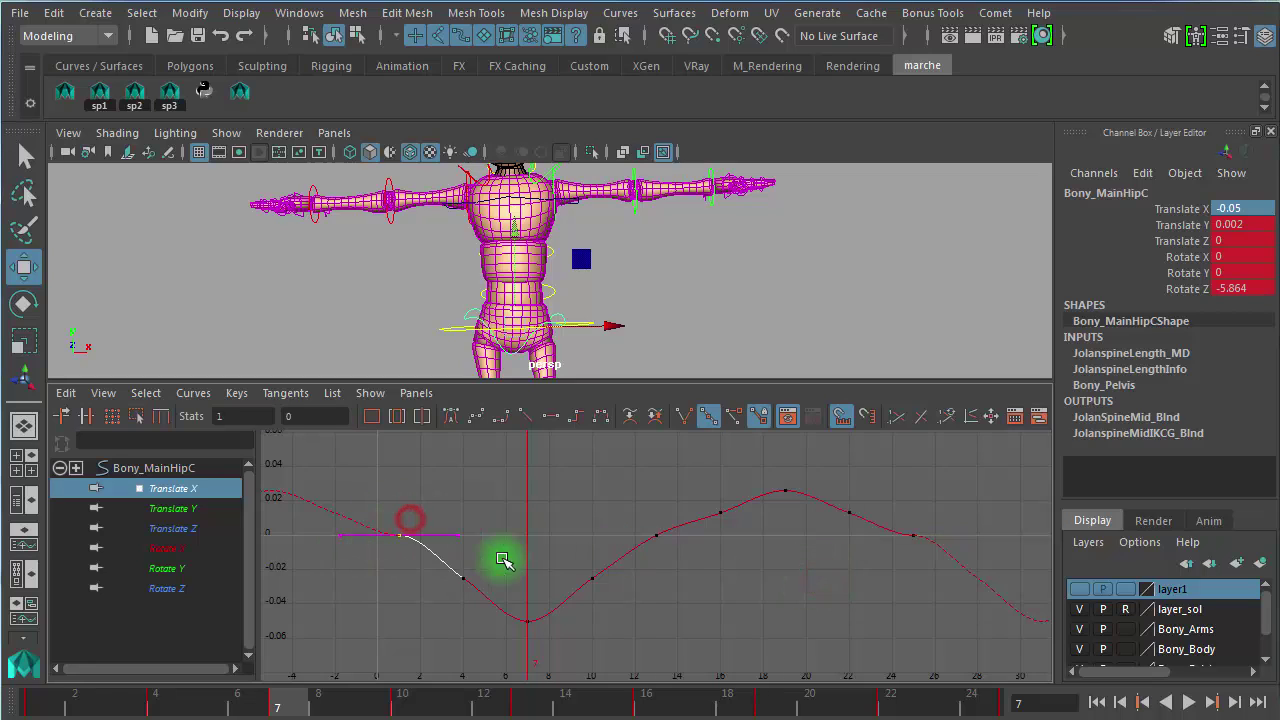
left_click_drag(462, 517, 443, 543)
left_click_drag(971, 511, 835, 578)
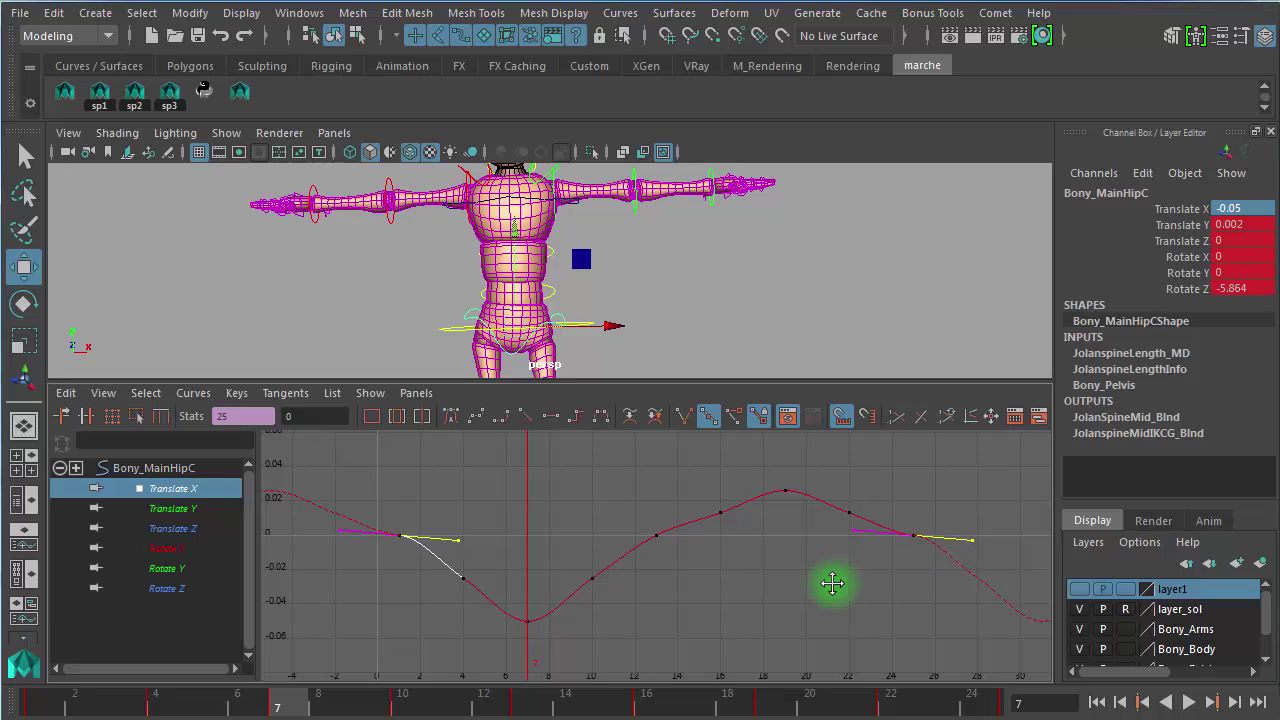
middle_click_drag(832, 583, 832, 609)
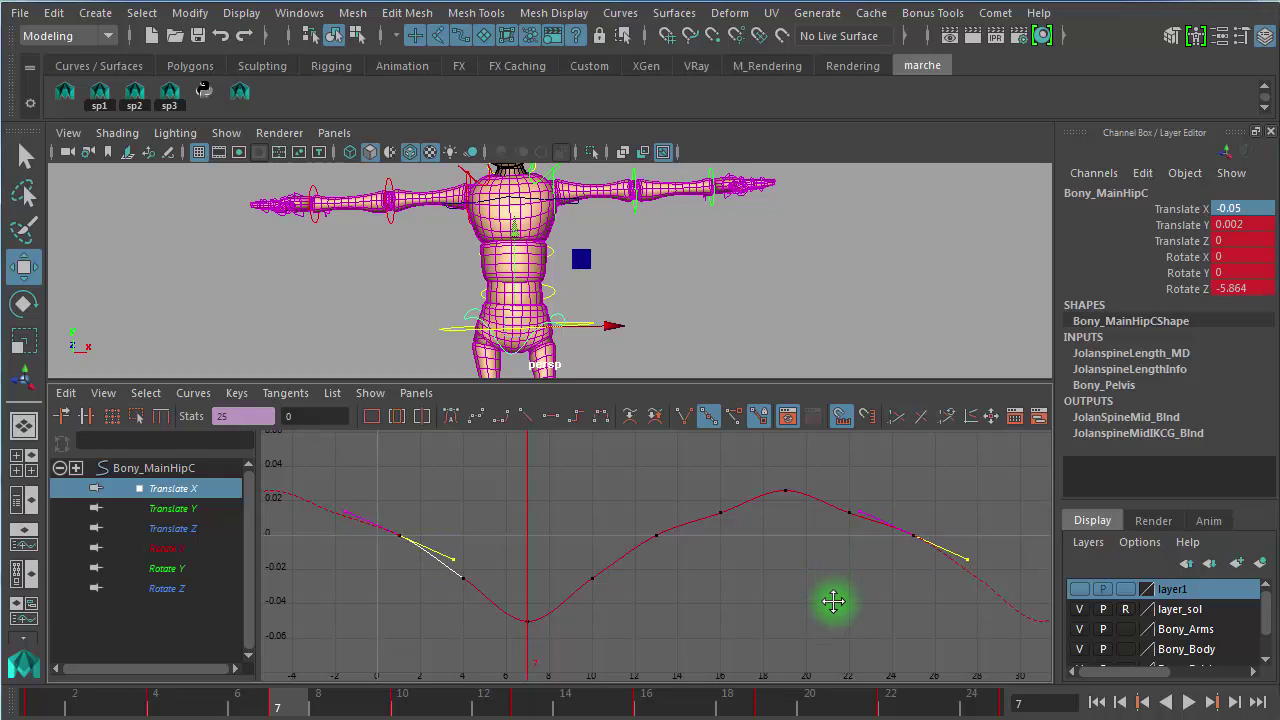
left_click(800, 600)
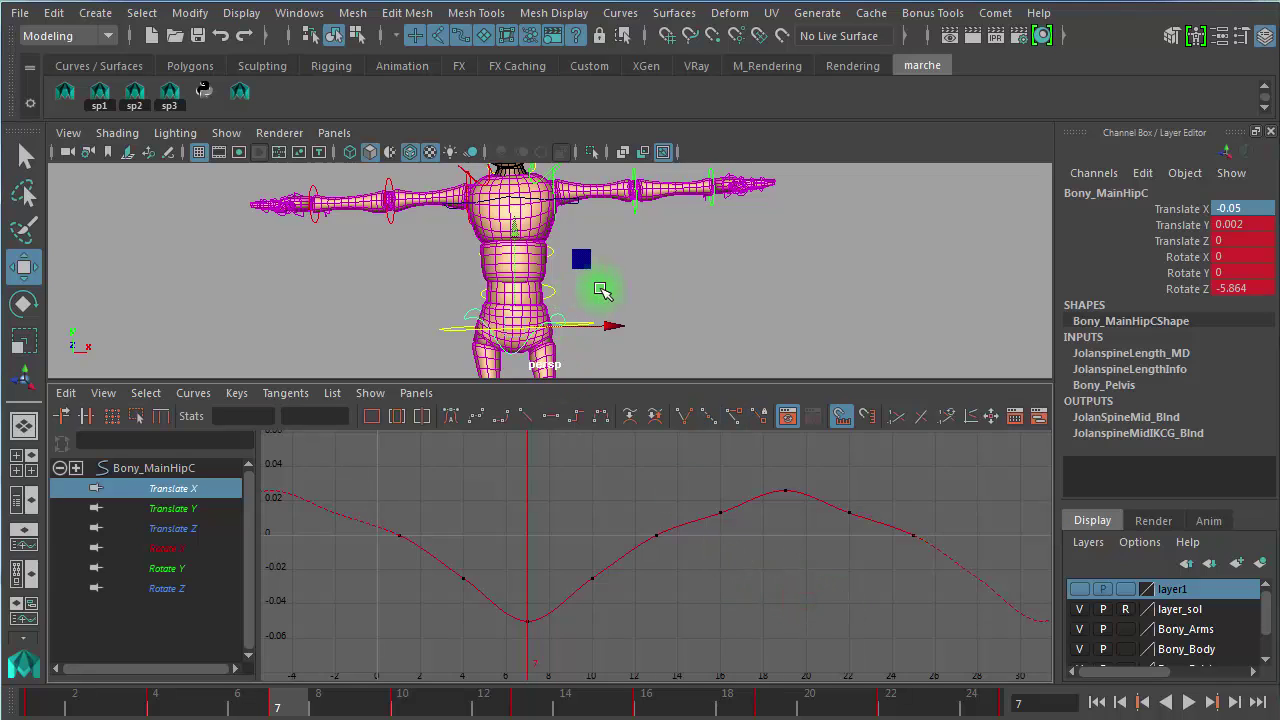
Step: Reselect the main hip control and isolate its Translate Y curve in the Graph Editor
left_click(679, 291)
left_click(585, 331)
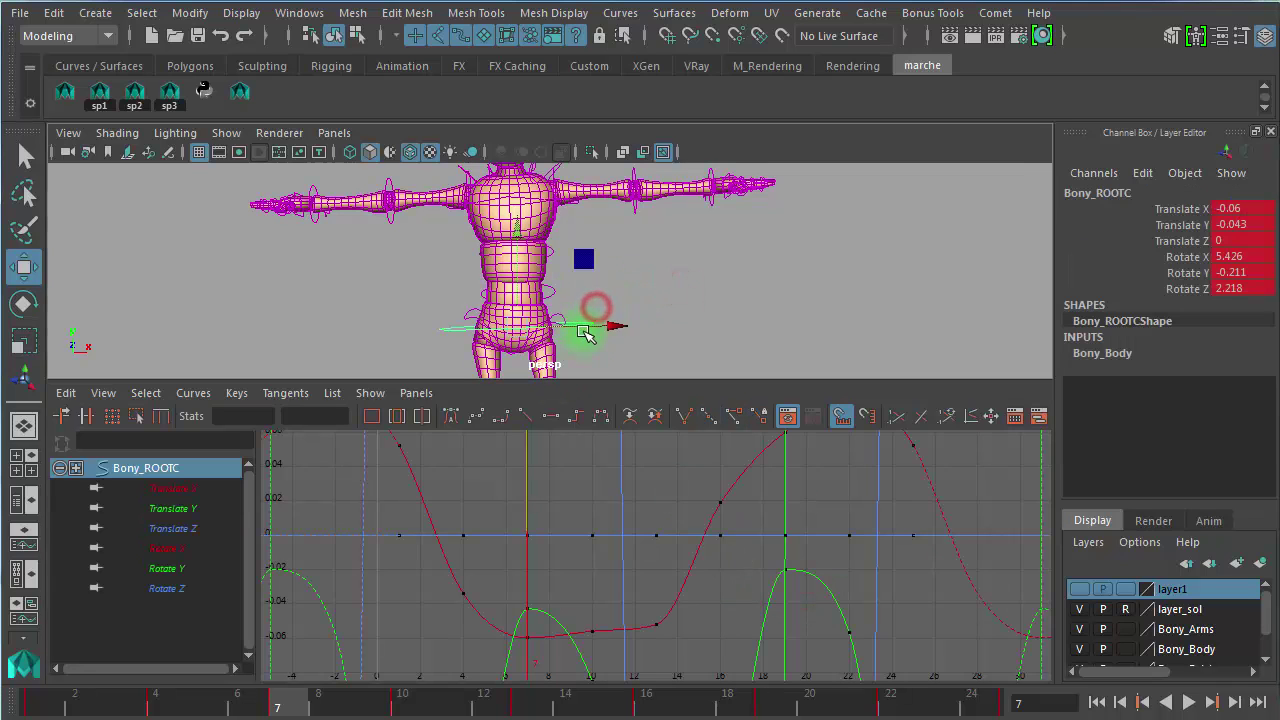
left_click(662, 316)
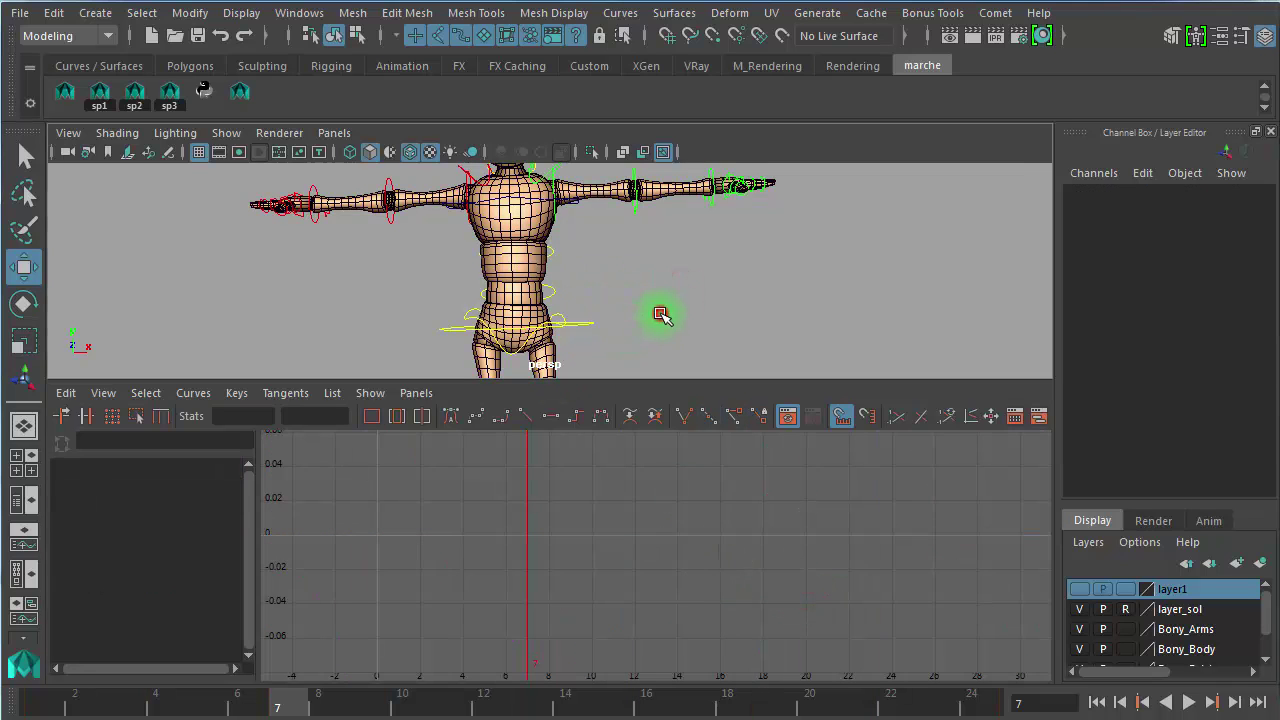
left_click(565, 316)
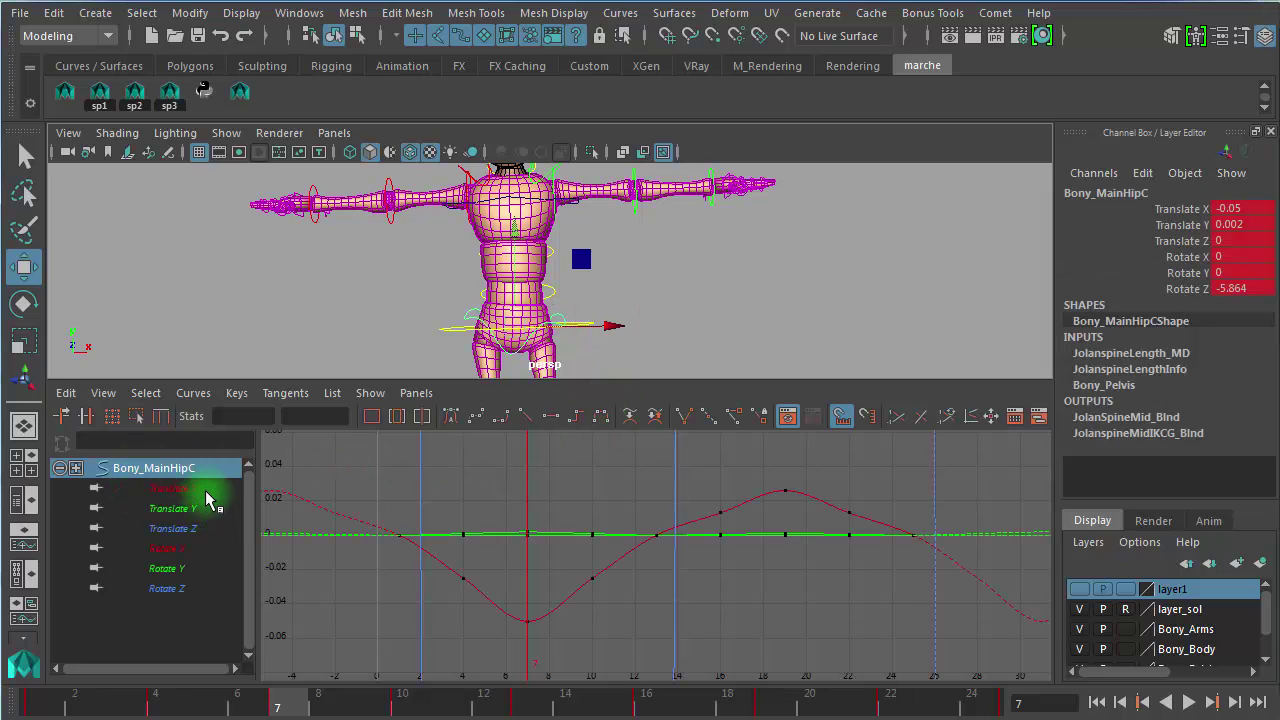
left_click(190, 489)
left_click(197, 510)
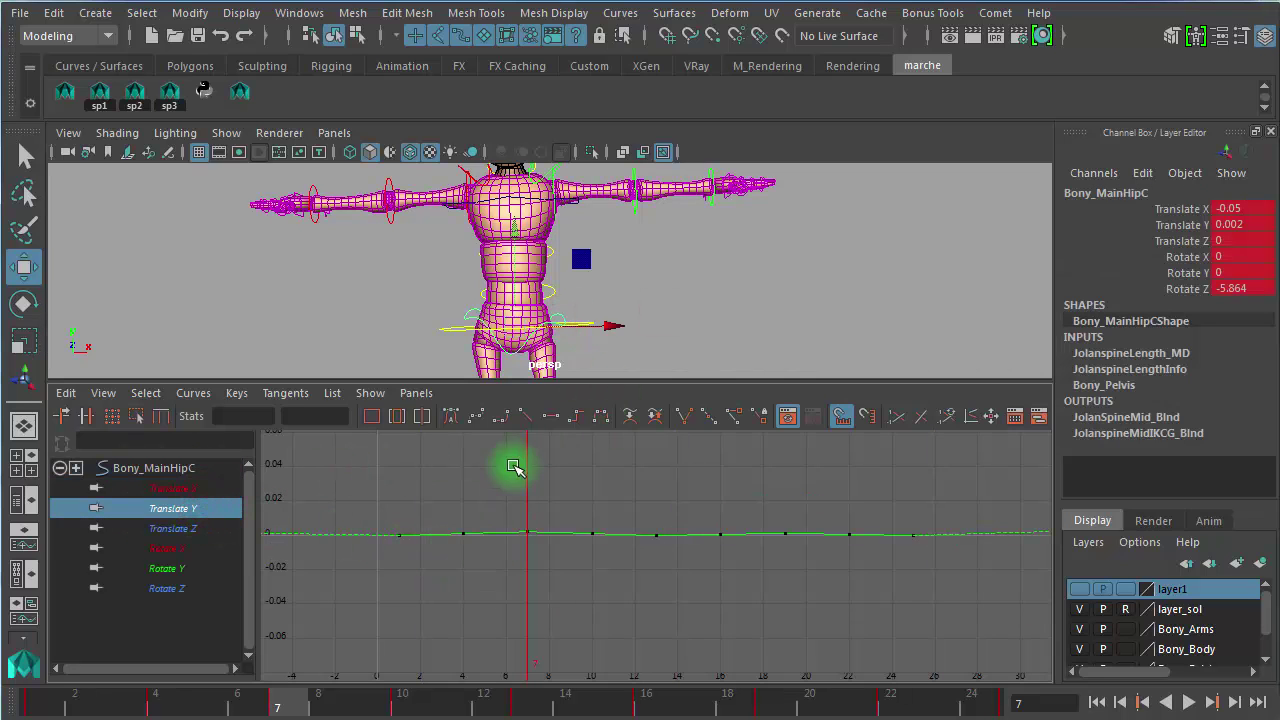
Step: Move the main hip control down to about Translate Y -0.188 at frame 7, with the character seen from the side
left_click_drag(677, 331, 485, 290, "alt")
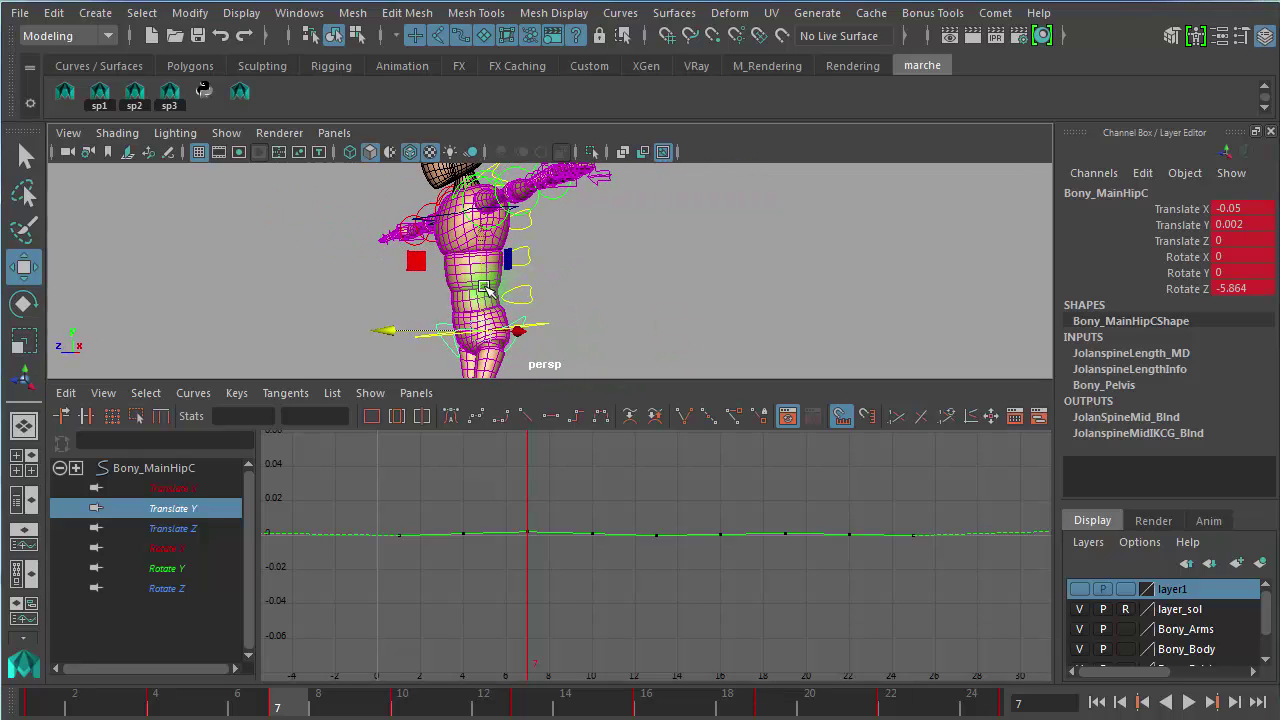
left_click_drag(484, 228, 503, 266)
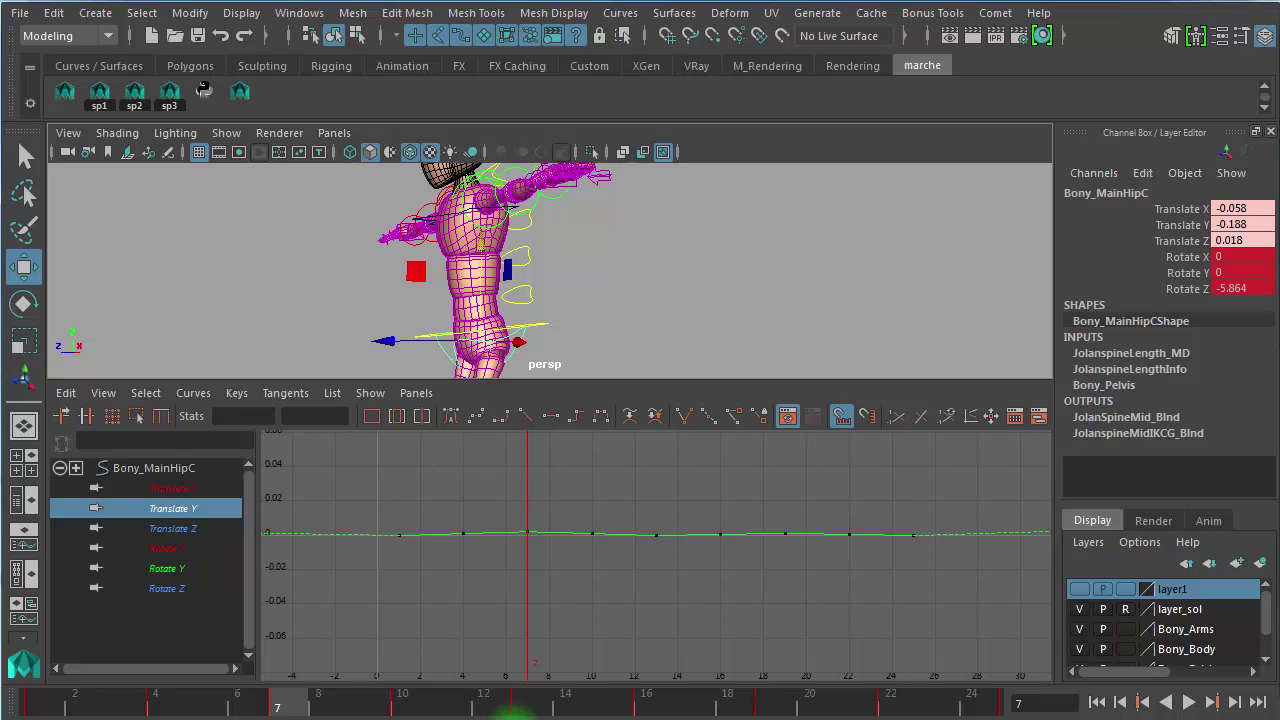
Step: Move to frame 10 and examine the individual keys of the hip control's Translate Y curve
left_click_drag(503, 708, 402, 706)
key("f")
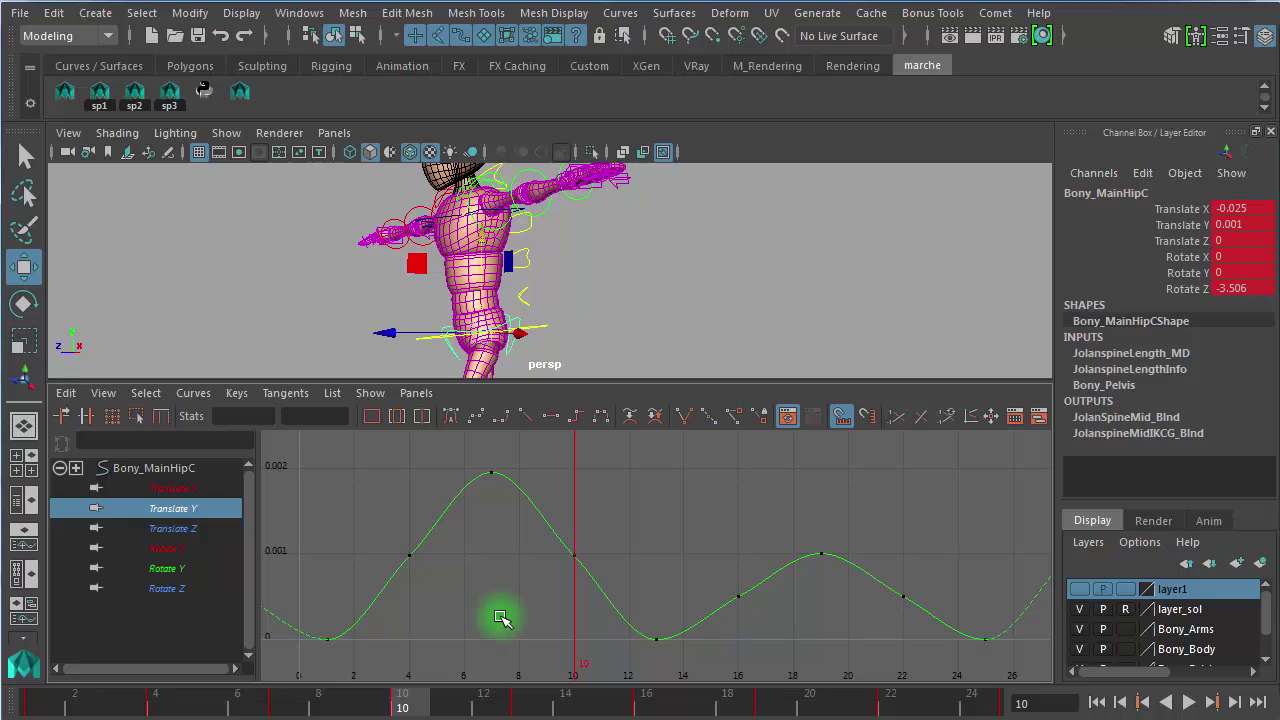
left_click(326, 639)
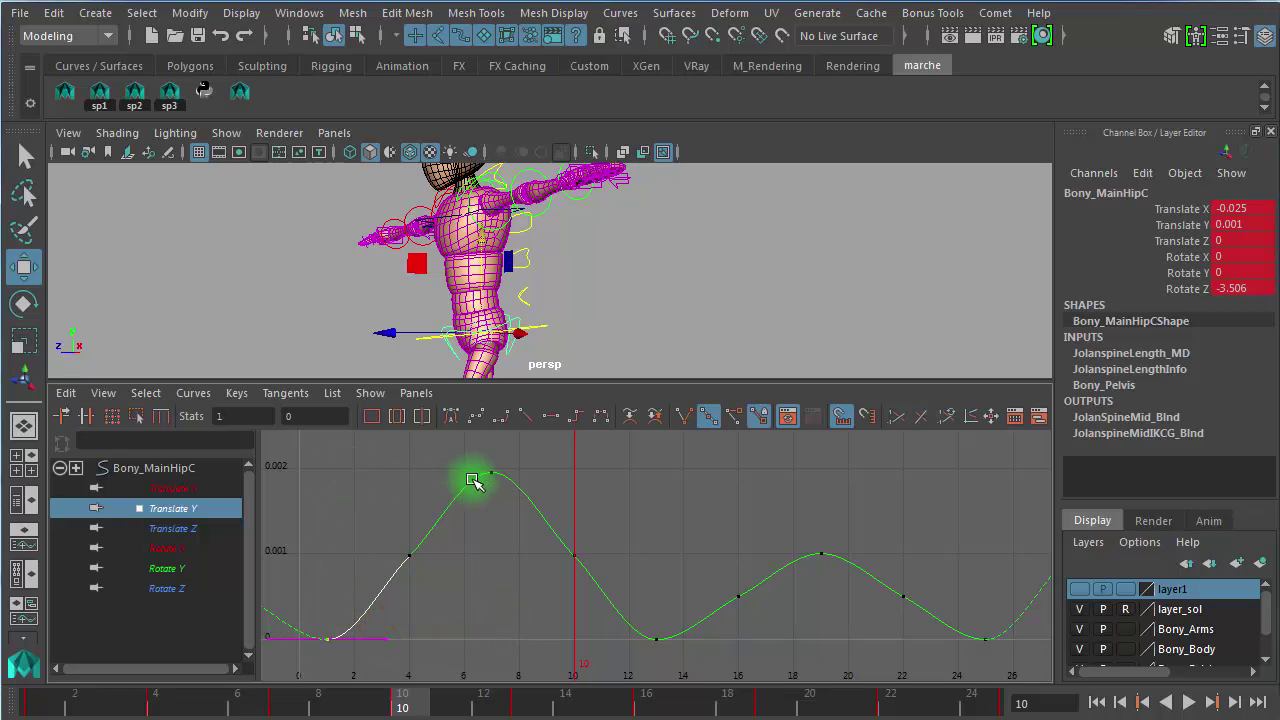
left_click(464, 486)
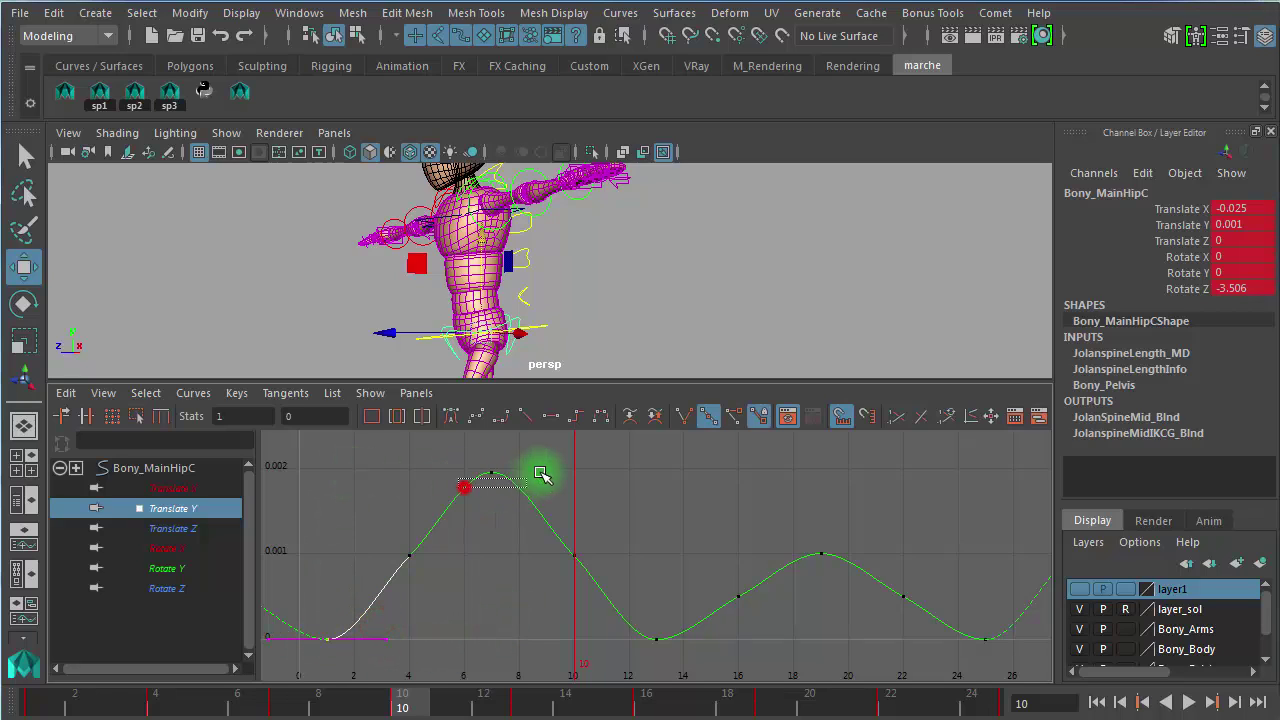
left_click(483, 541)
left_click_drag(389, 603, 309, 648)
left_click(498, 566)
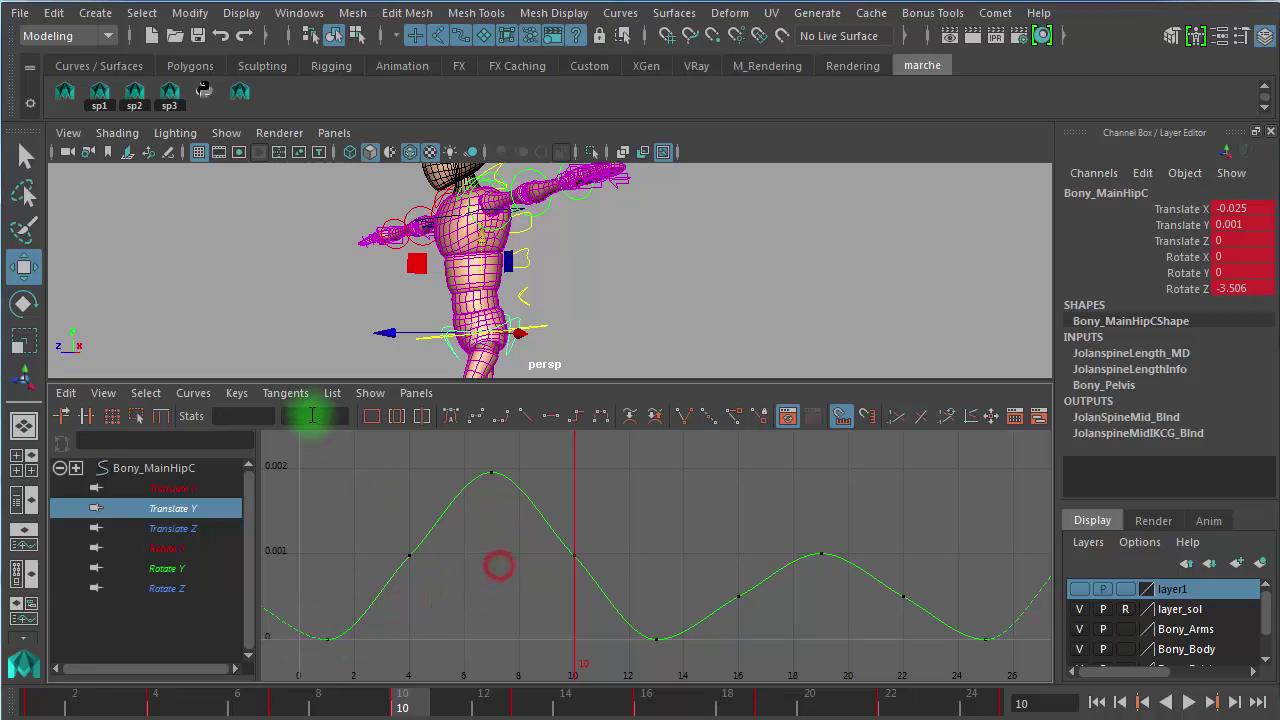
left_click_drag(466, 463, 522, 496)
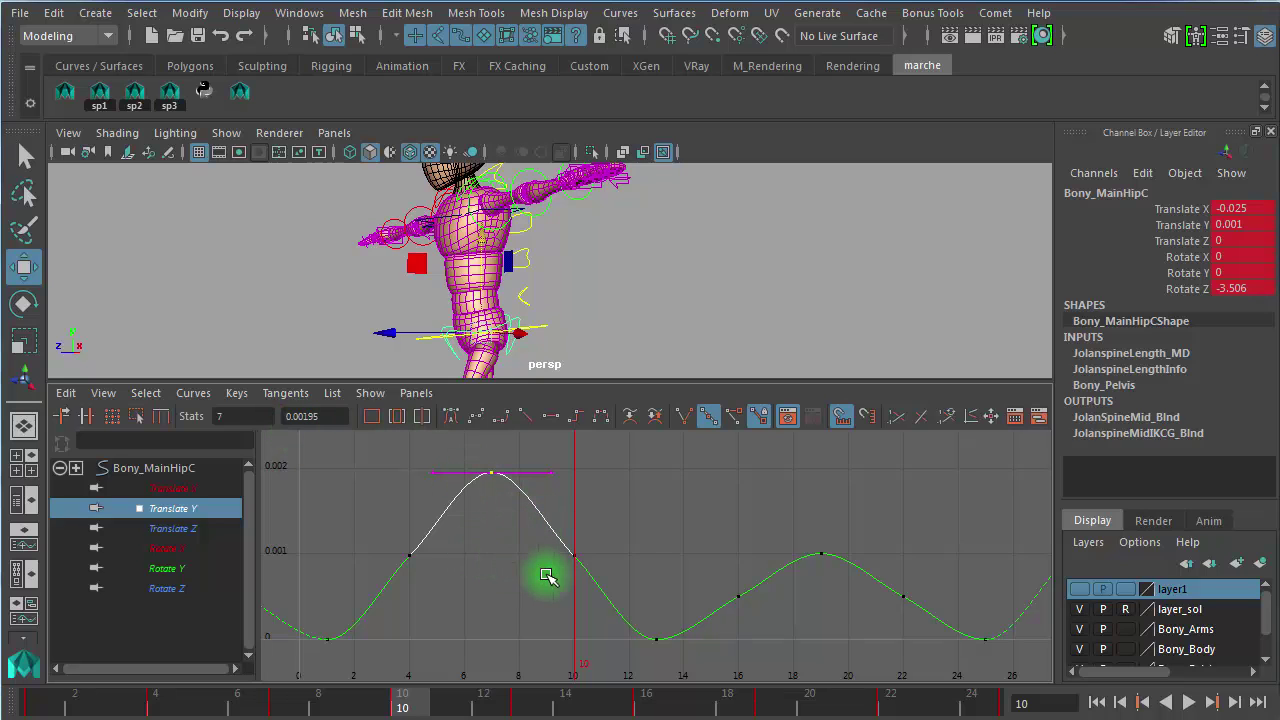
Step: Set all keys on the hip control's Translate Y curve to 0
right_click_drag(651, 580, 616, 566, "alt")
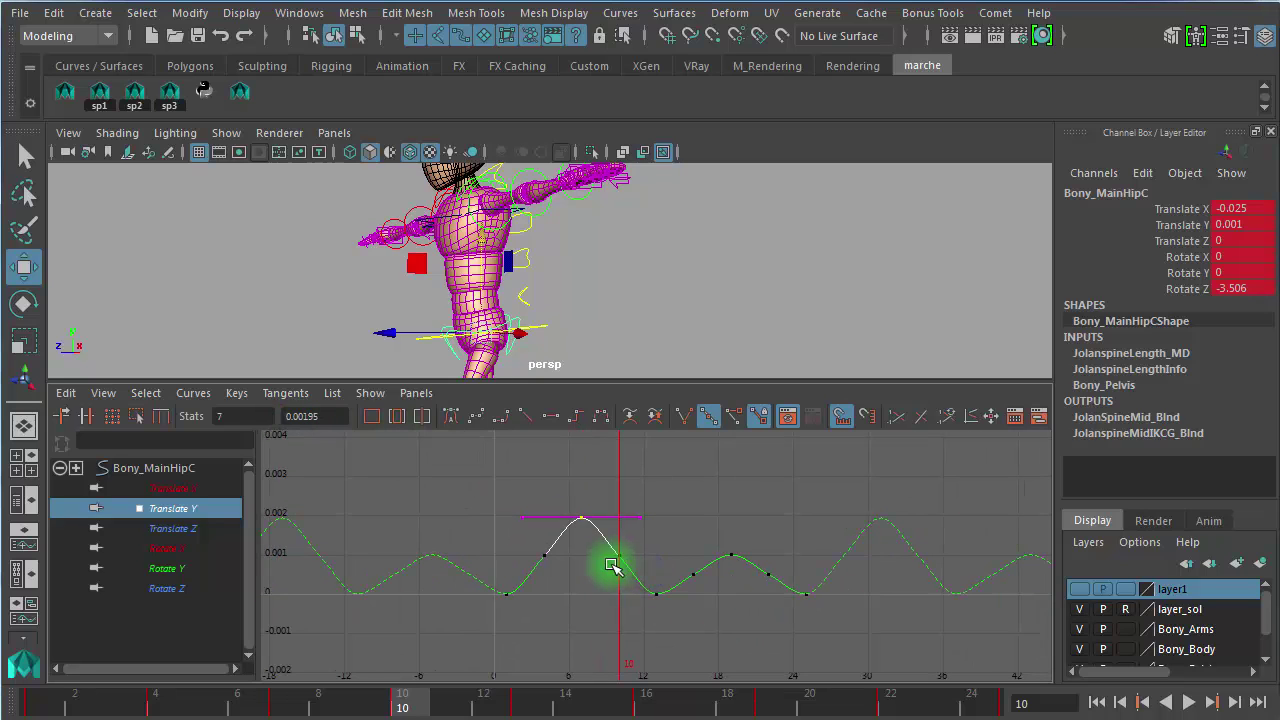
left_click_drag(526, 477, 790, 634)
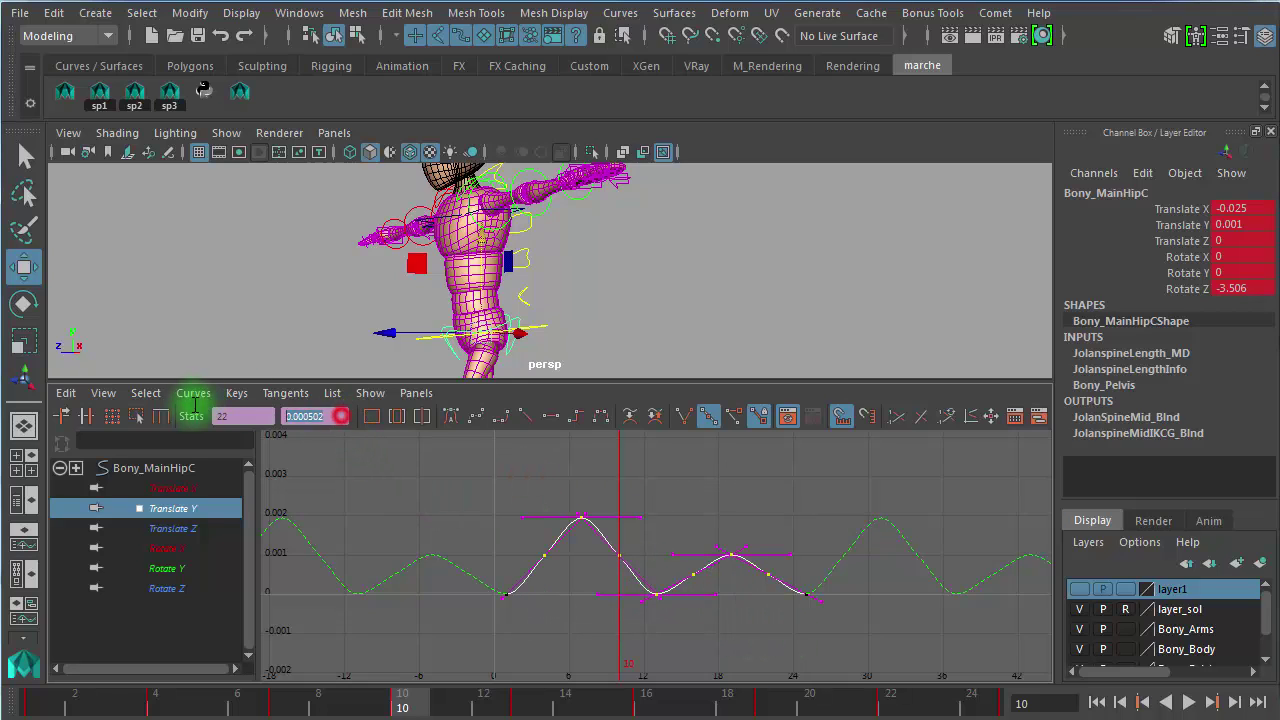
type("0")
key("Return")
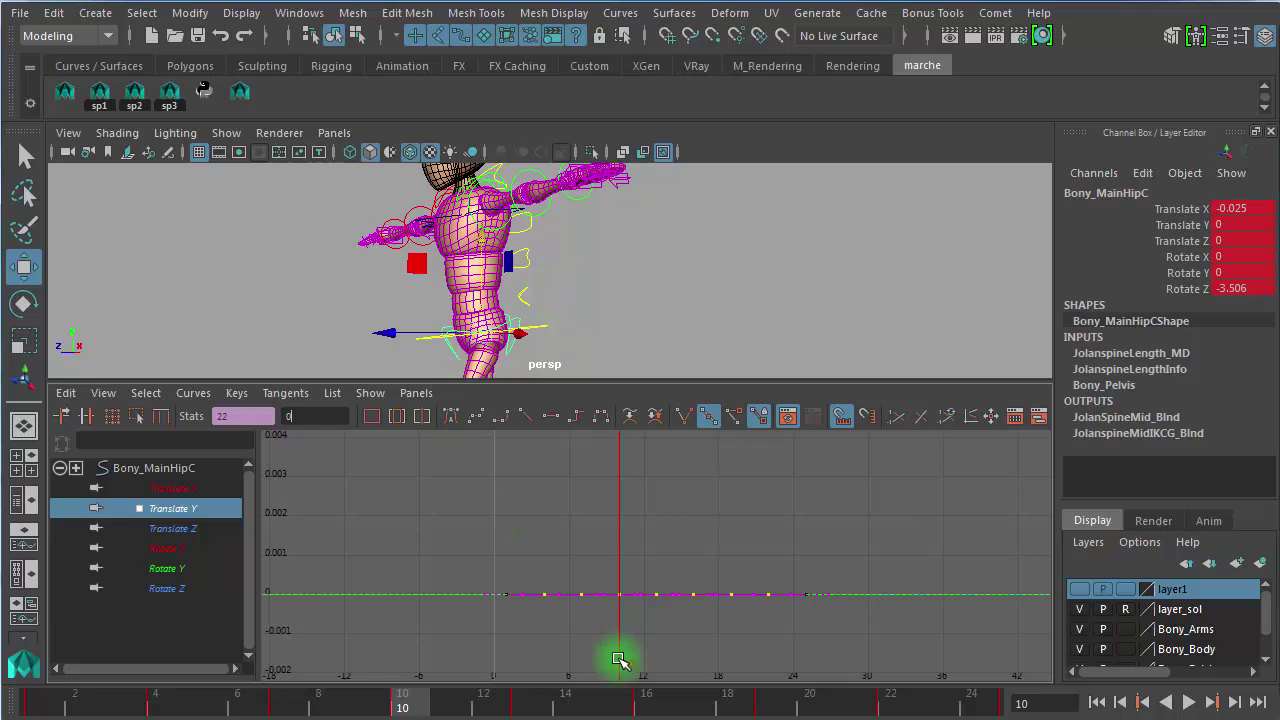
left_click(563, 541)
left_click_drag(466, 637, 911, 561)
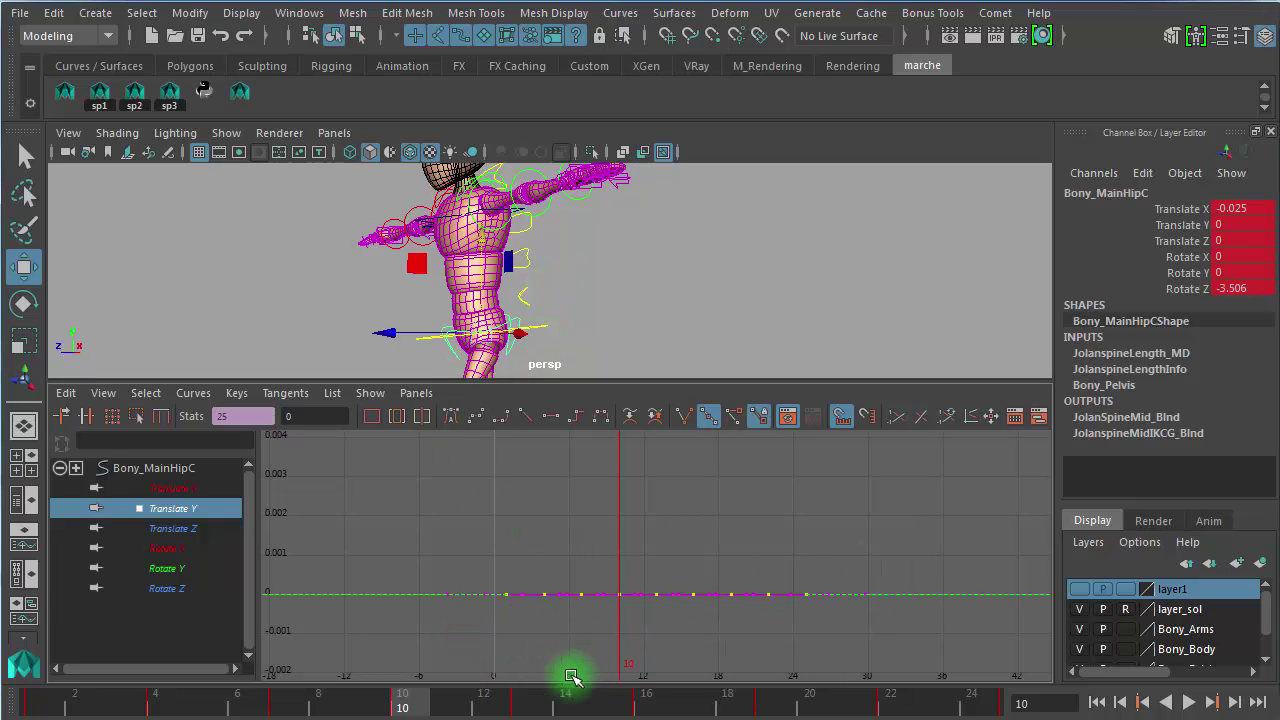
left_click_drag(508, 700, 402, 700)
Step: Show the Translate Z curve and try moving the hip control forward along Z at frame 10, discarding the unkeyed move
left_click(193, 530)
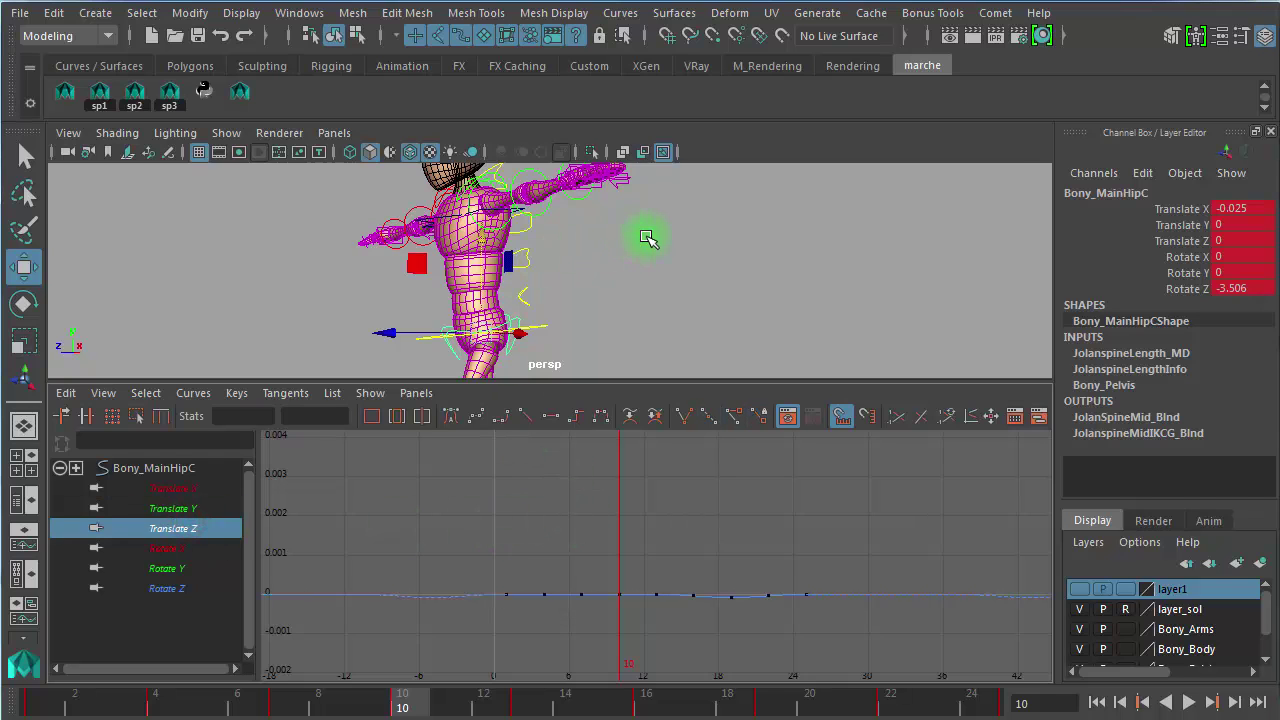
left_click_drag(647, 238, 512, 268, "alt")
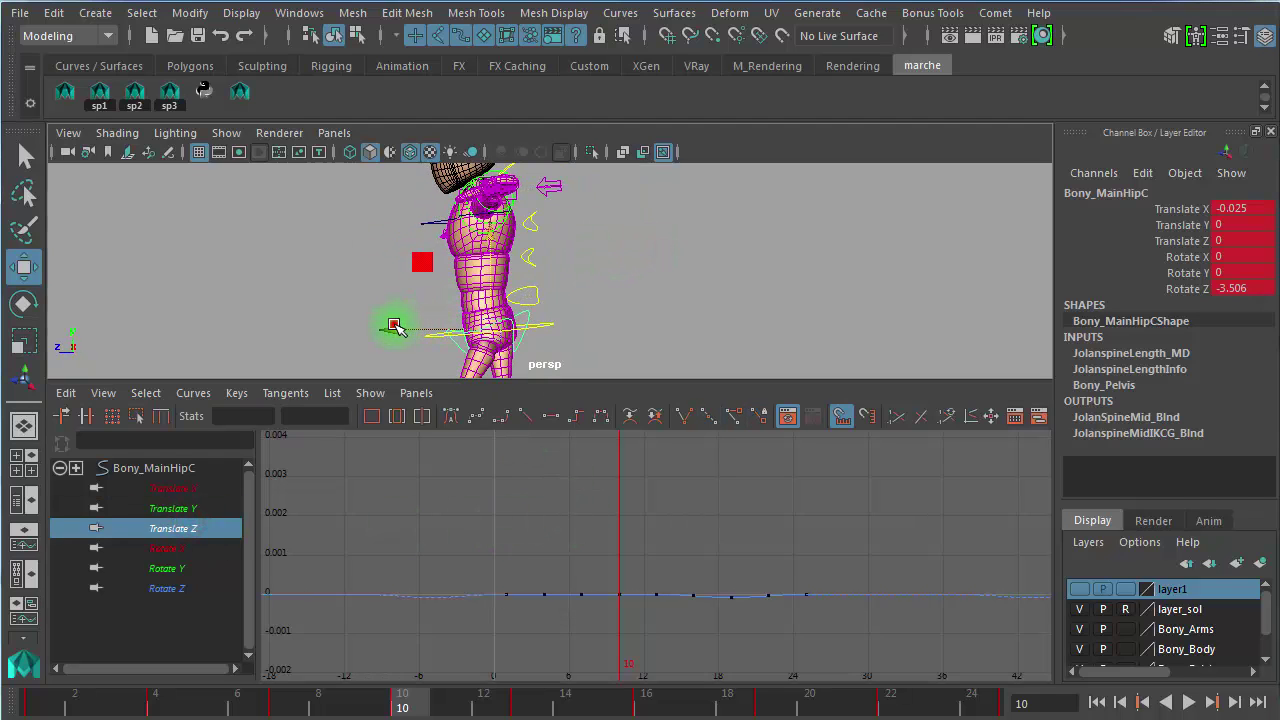
left_click_drag(394, 326, 277, 320)
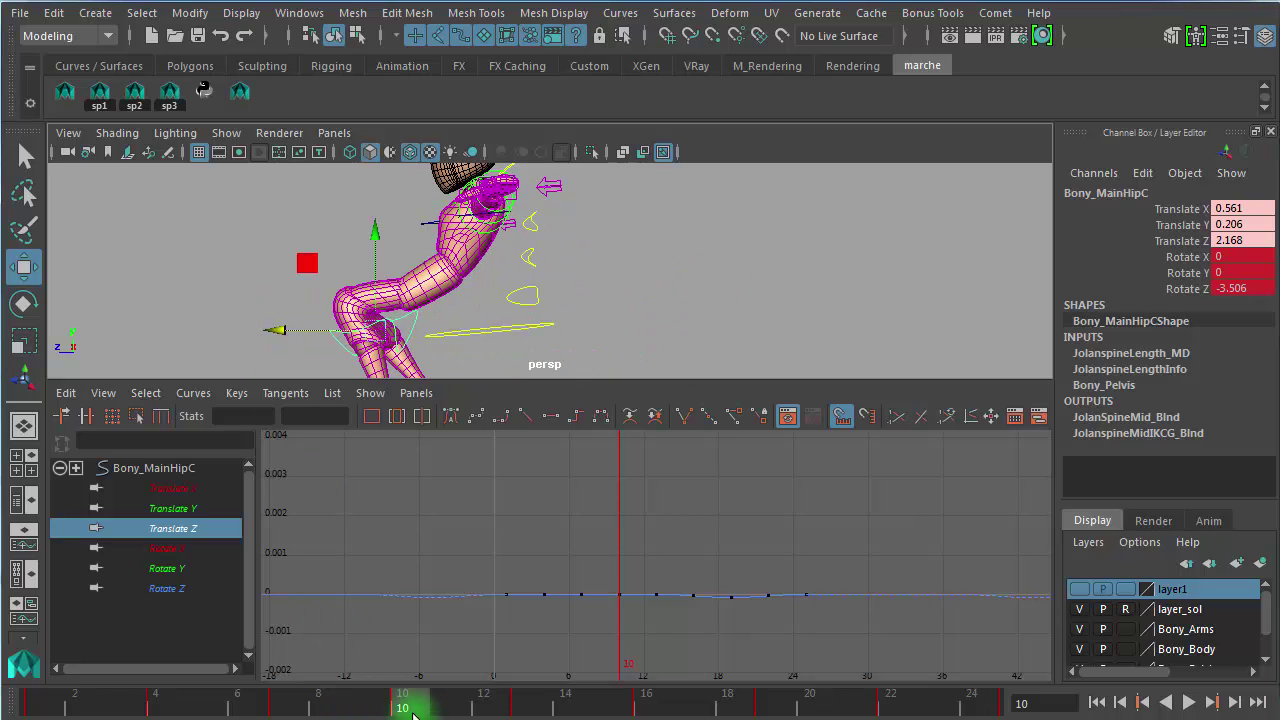
mouse_move(413, 708)
left_mouse_down()
mouse_move(514, 708)
mouse_move(405, 708)
left_mouse_up()
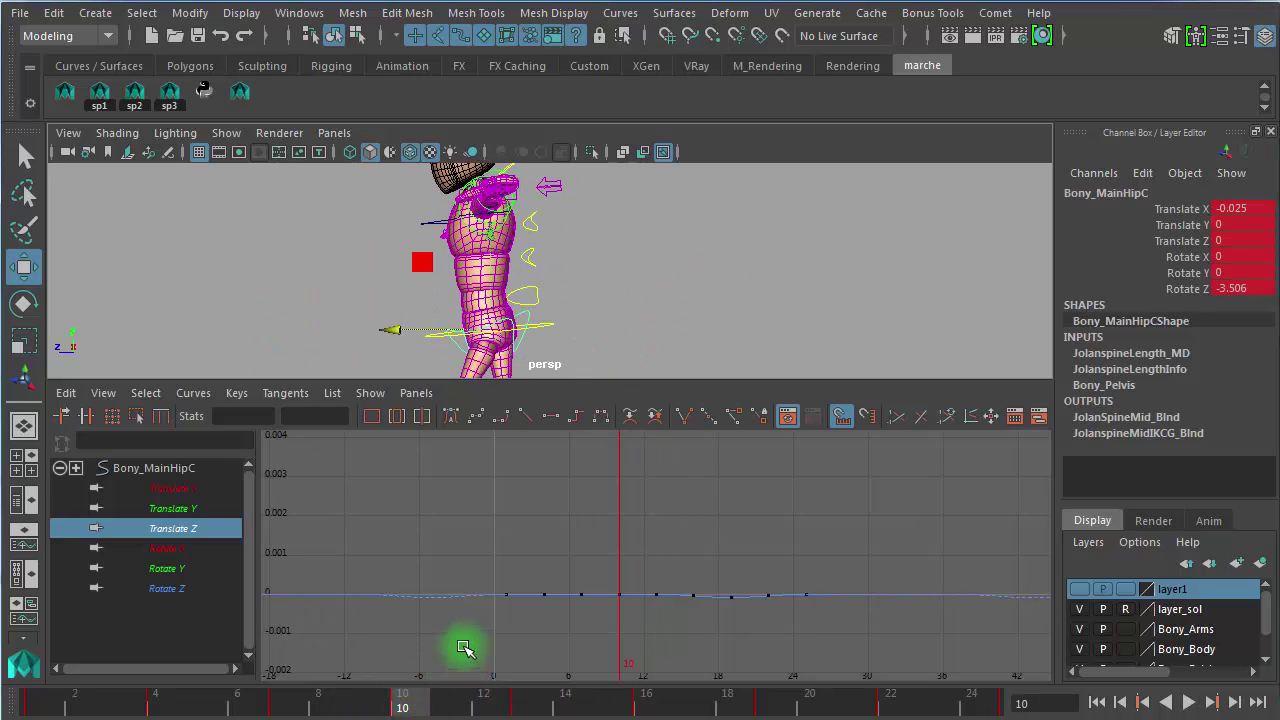
Step: Examine the shape and individual key values of the hip control's Translate Z curve
key("f")
right_click_drag(746, 617, 668, 541, "alt")
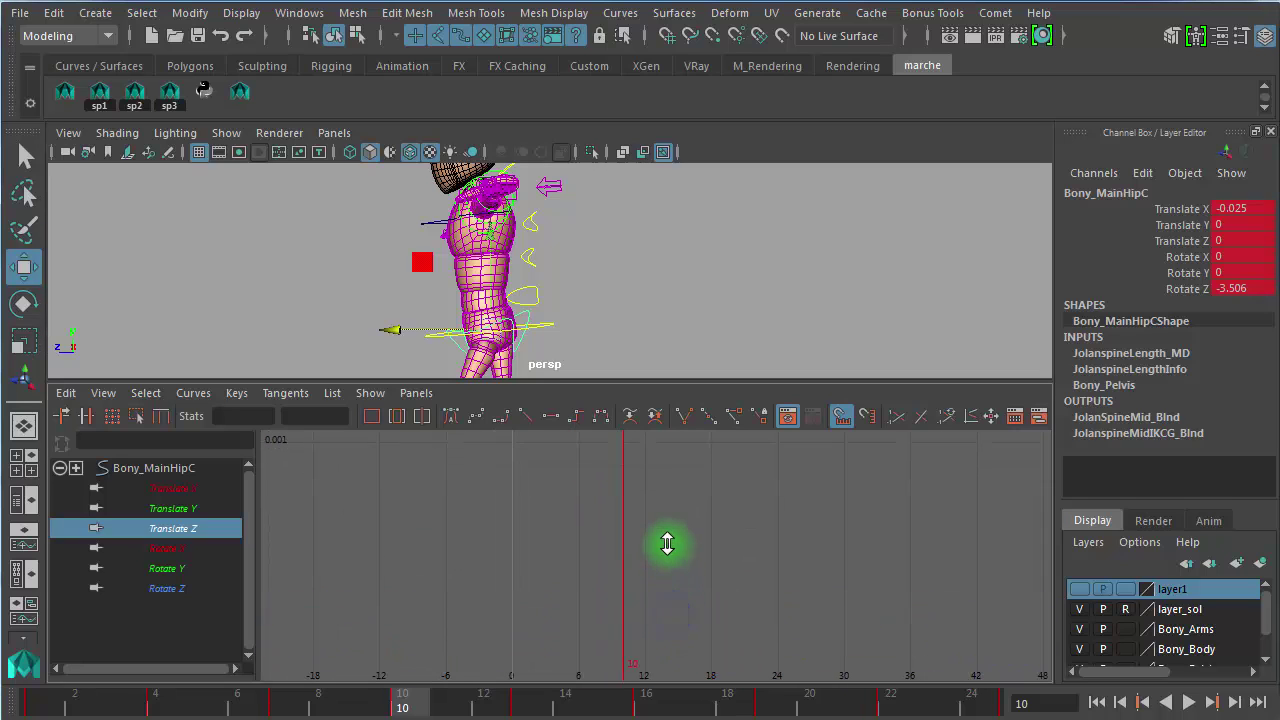
right_click_drag(731, 607, 720, 580, "alt")
middle_click_drag(704, 578, 599, 481, "alt")
right_click_drag(602, 562, 620, 551, "alt")
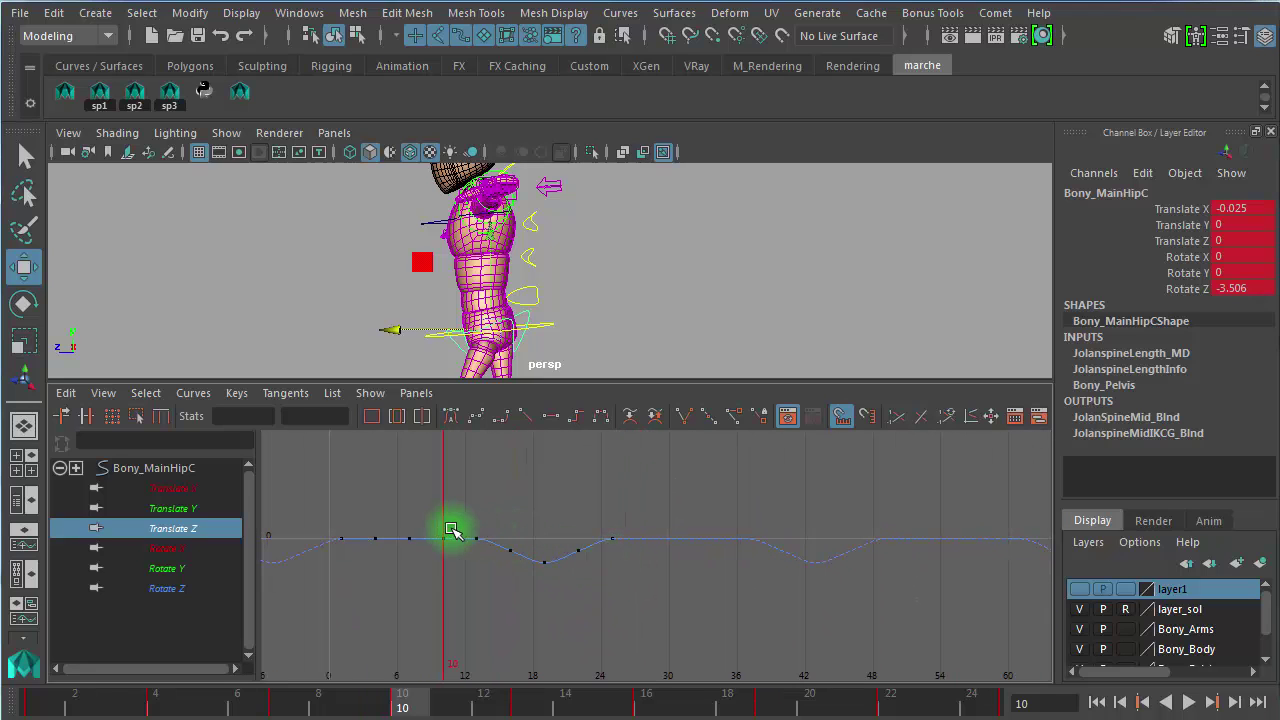
left_click_drag(426, 514, 451, 571)
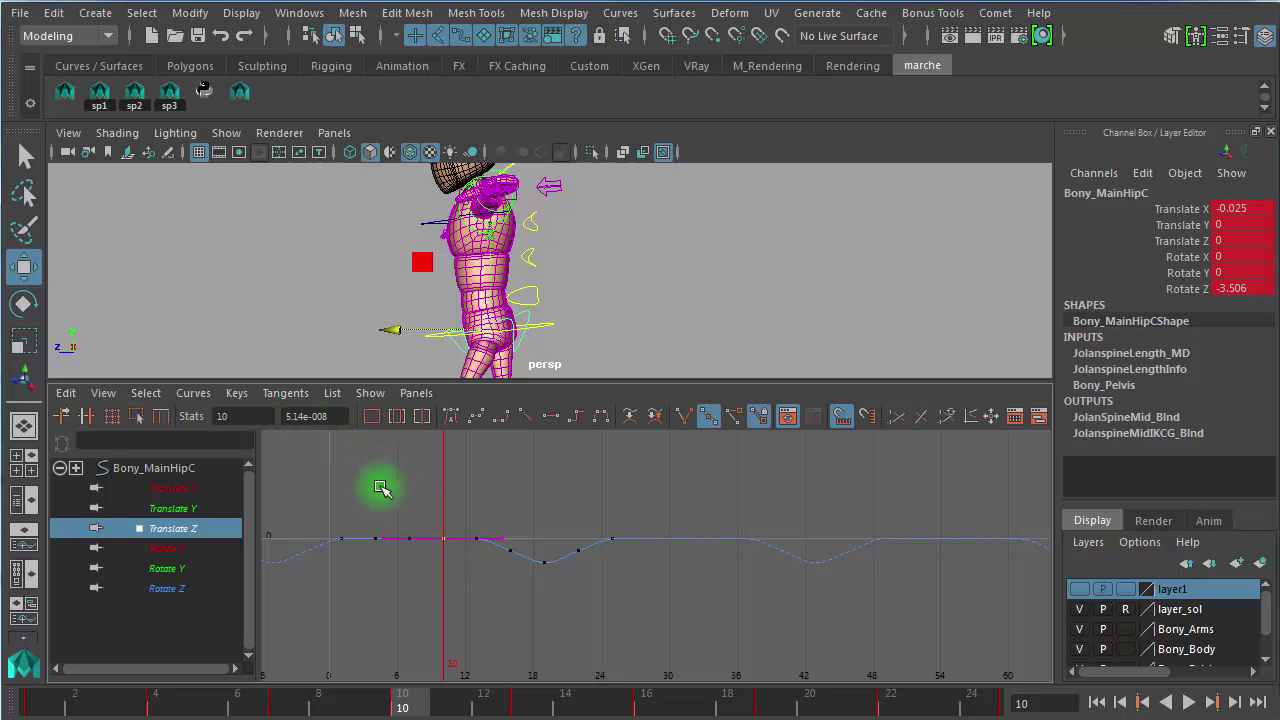
left_click(564, 592)
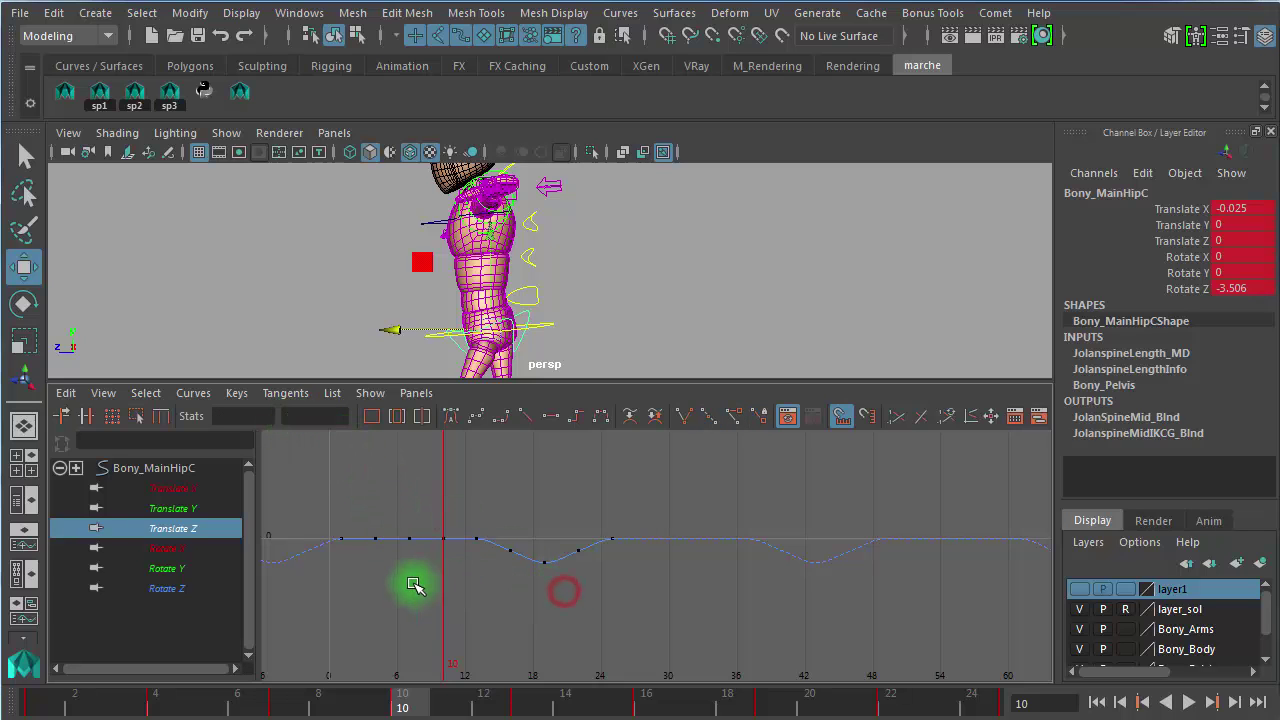
right_click_drag(417, 586, 431, 583, "alt")
middle_click_drag(487, 548, 493, 545, "alt")
middle_click_drag(695, 532, 716, 519, "alt")
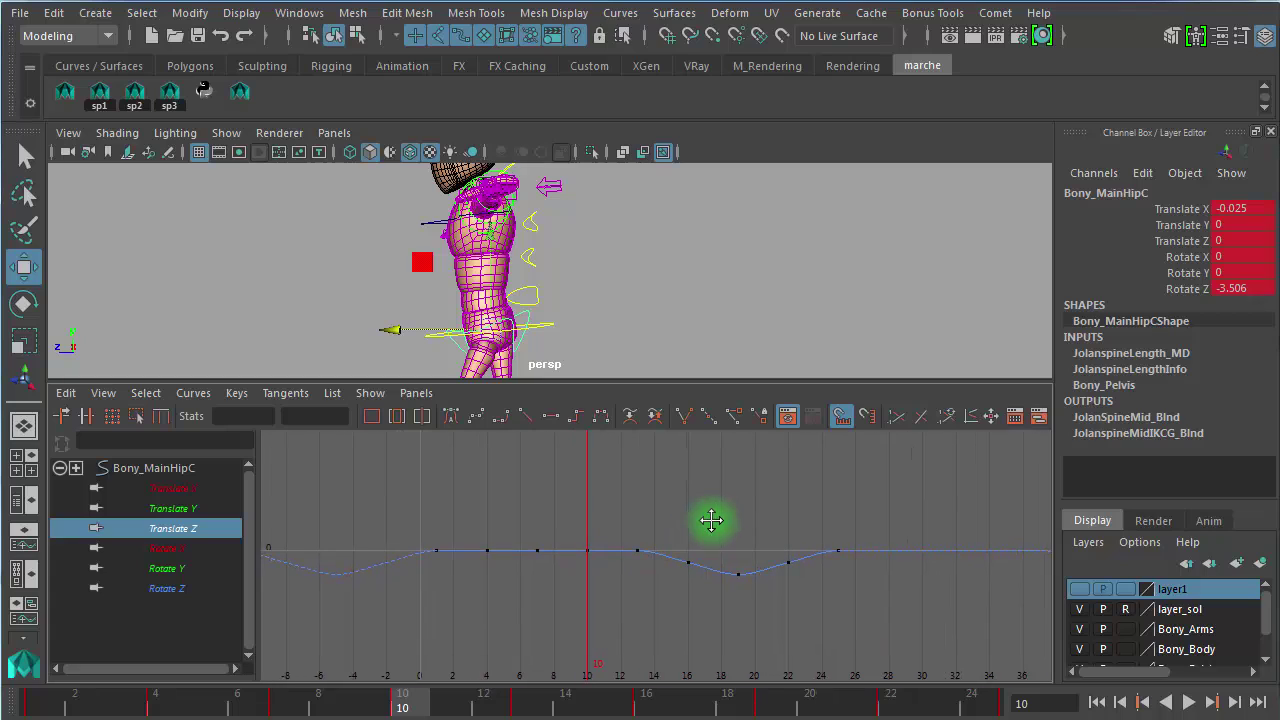
left_click_drag(480, 508, 495, 570)
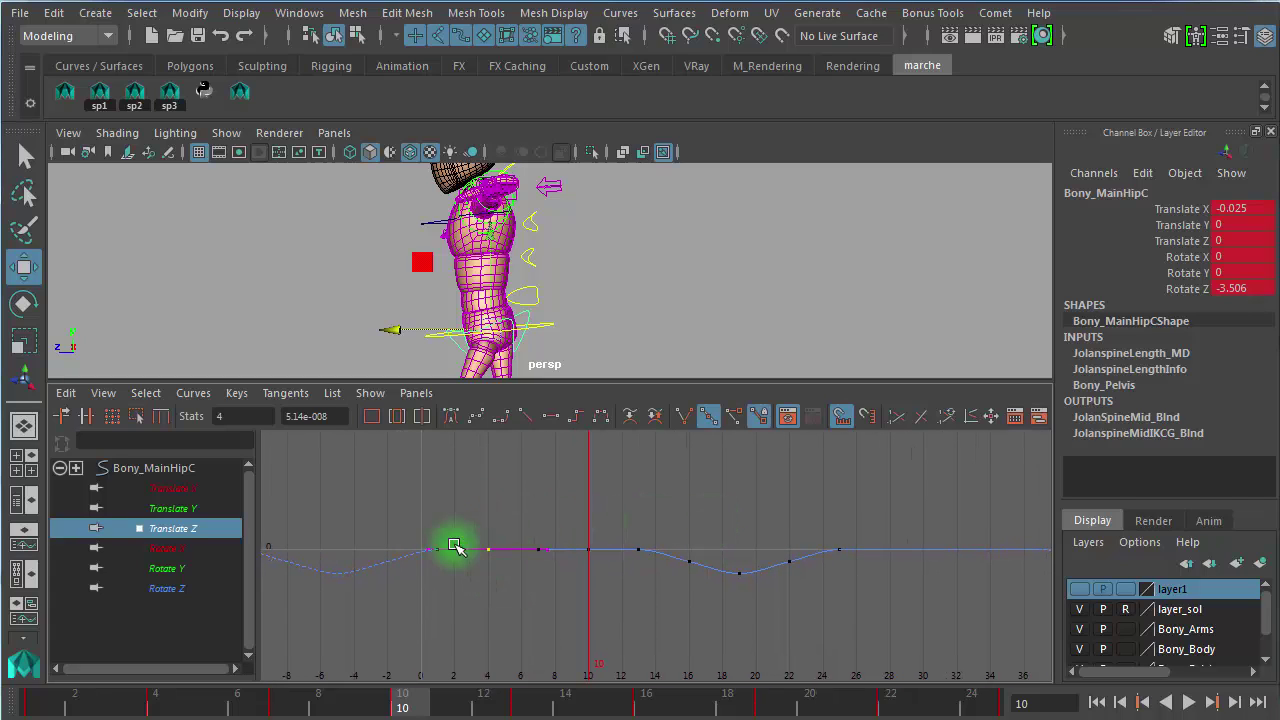
left_click(344, 416)
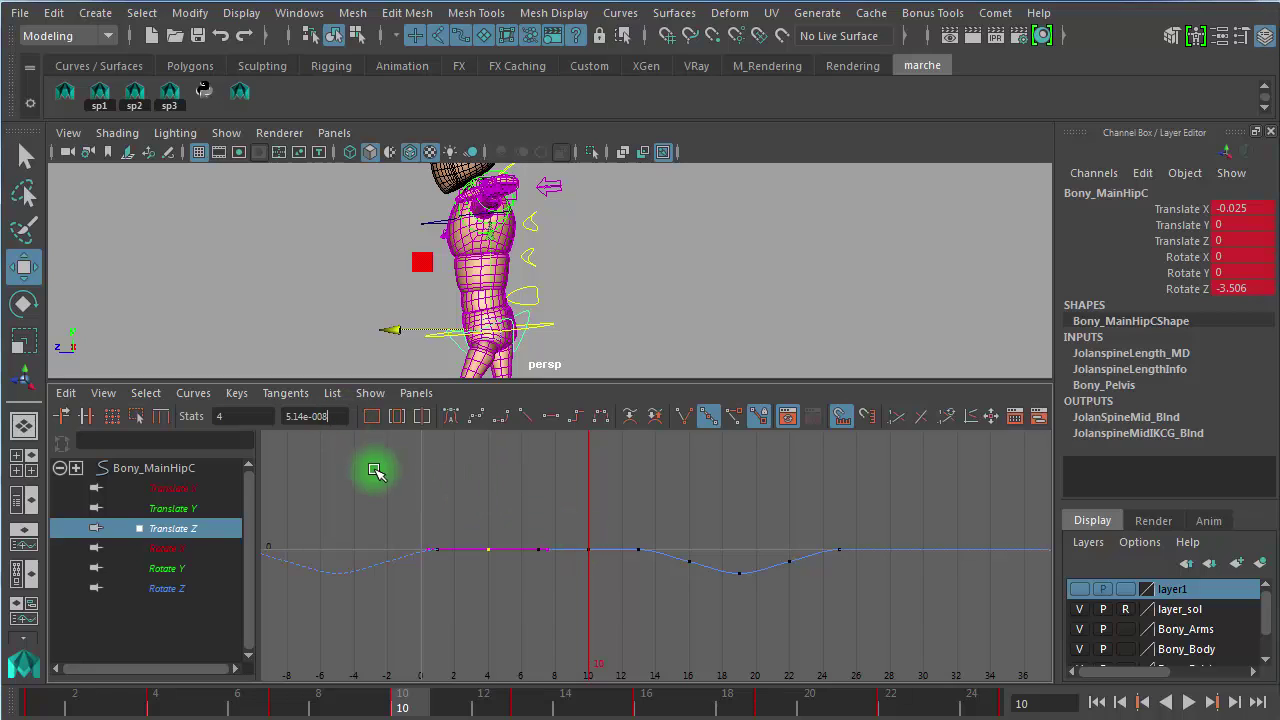
Step: Set all keys on the hip control's Translate Z curve to 0
left_click_drag(400, 487, 890, 637)
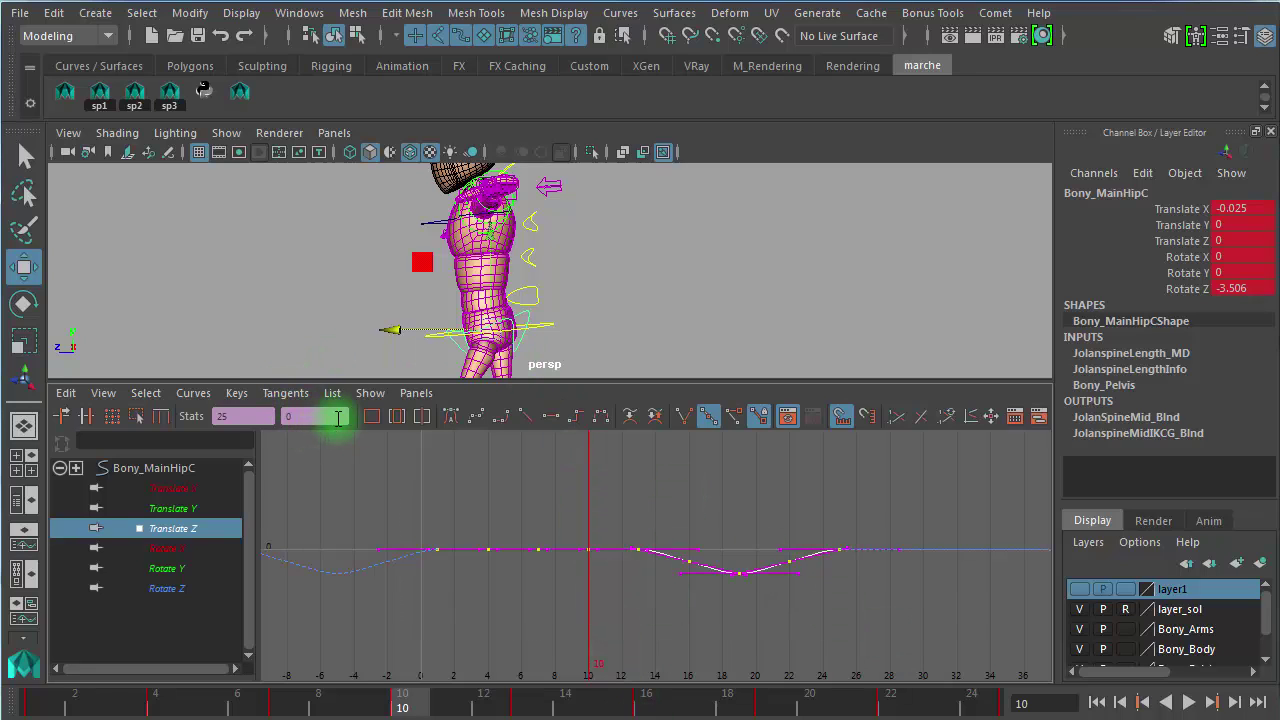
left_click(327, 416)
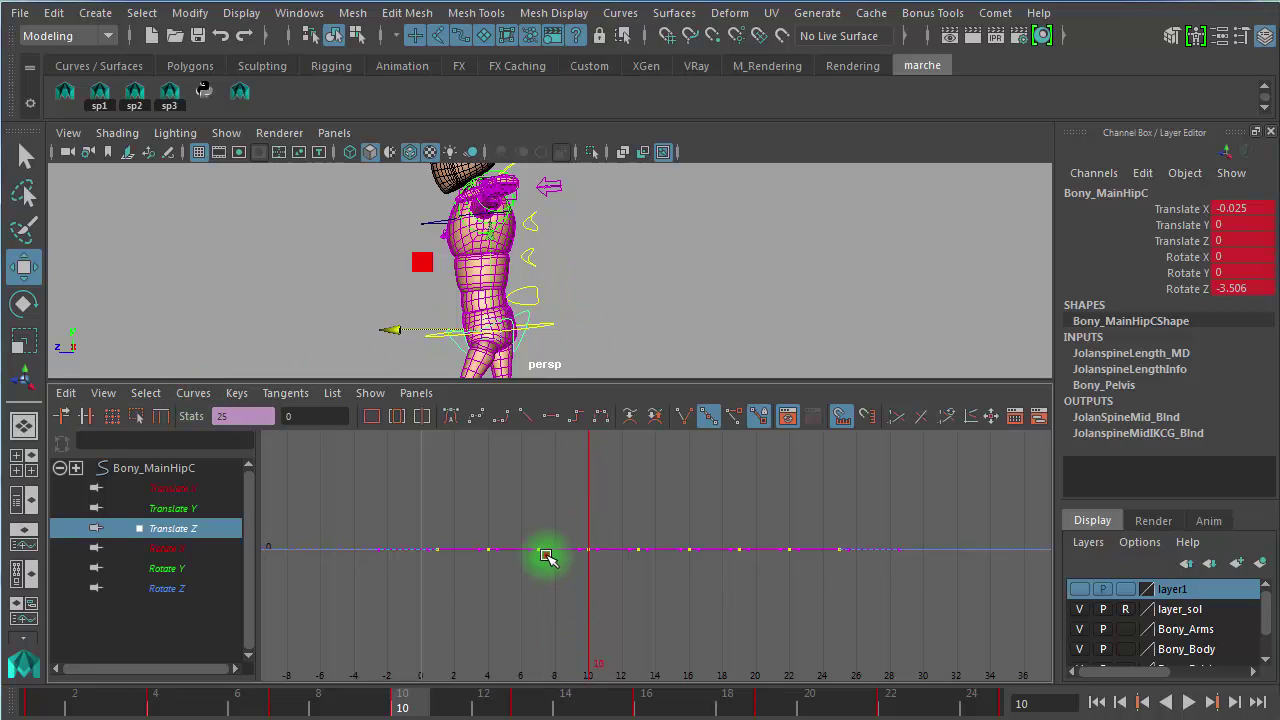
left_click(642, 515)
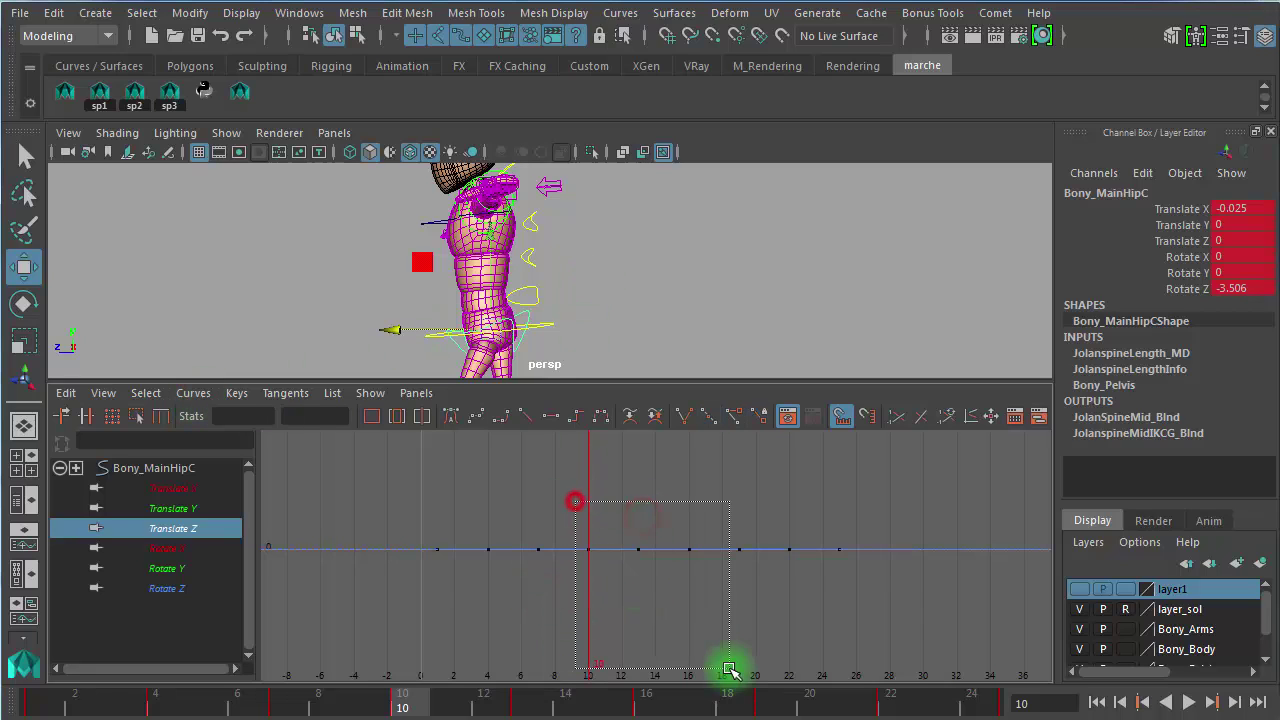
Step: Examine the hip control's Rotate X, Rotate Y and Rotate Z curves one after another
left_click(189, 548)
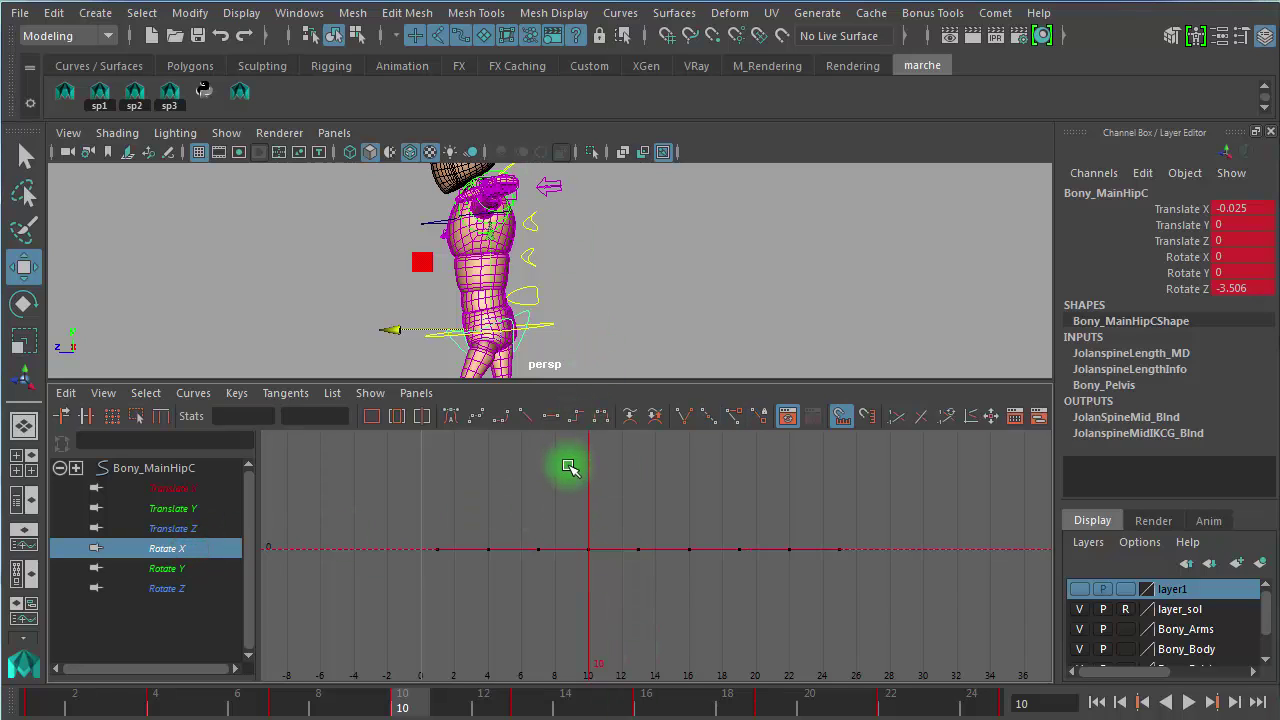
key("f")
left_click(521, 362)
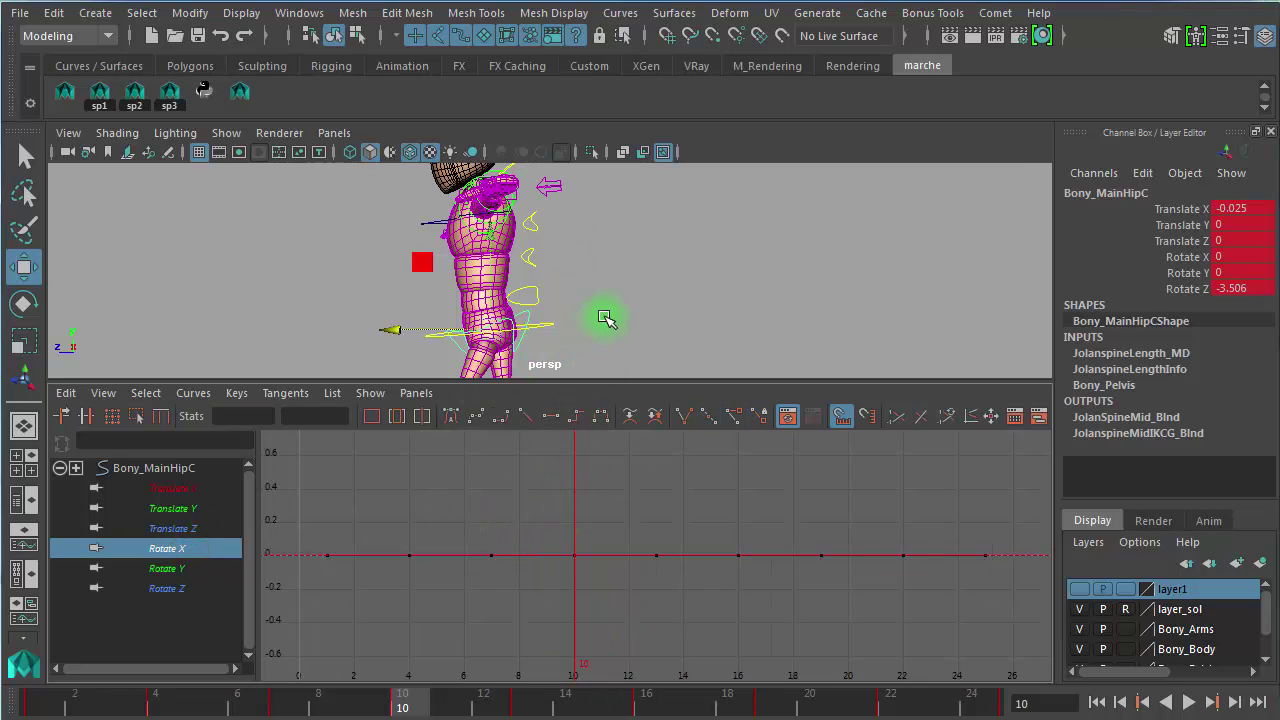
left_click_drag(604, 318, 647, 309, "alt")
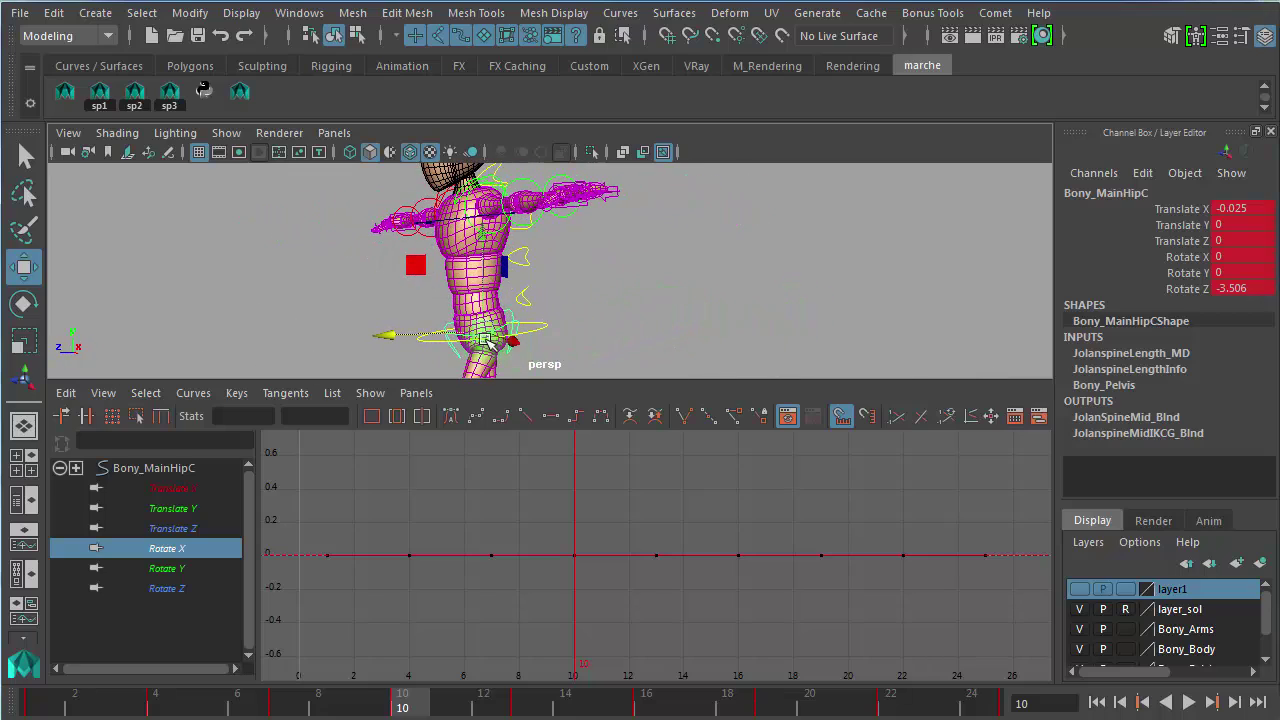
left_click(181, 569)
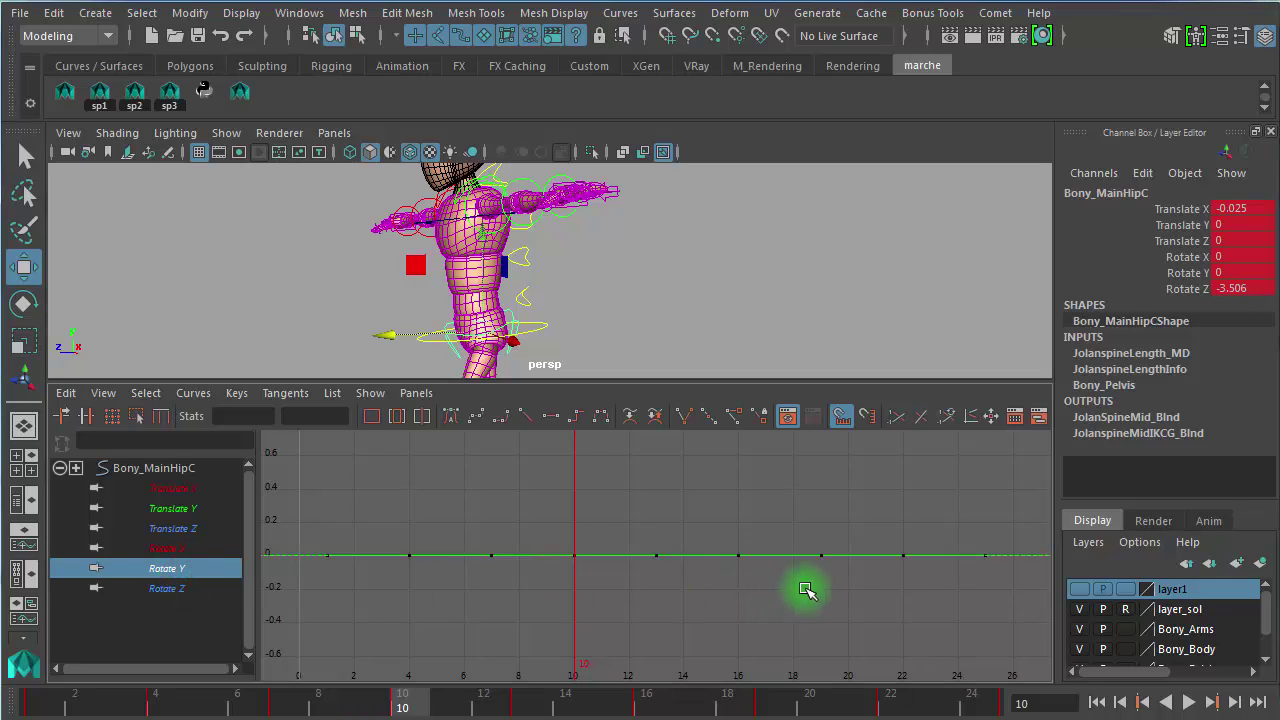
left_click(168, 588)
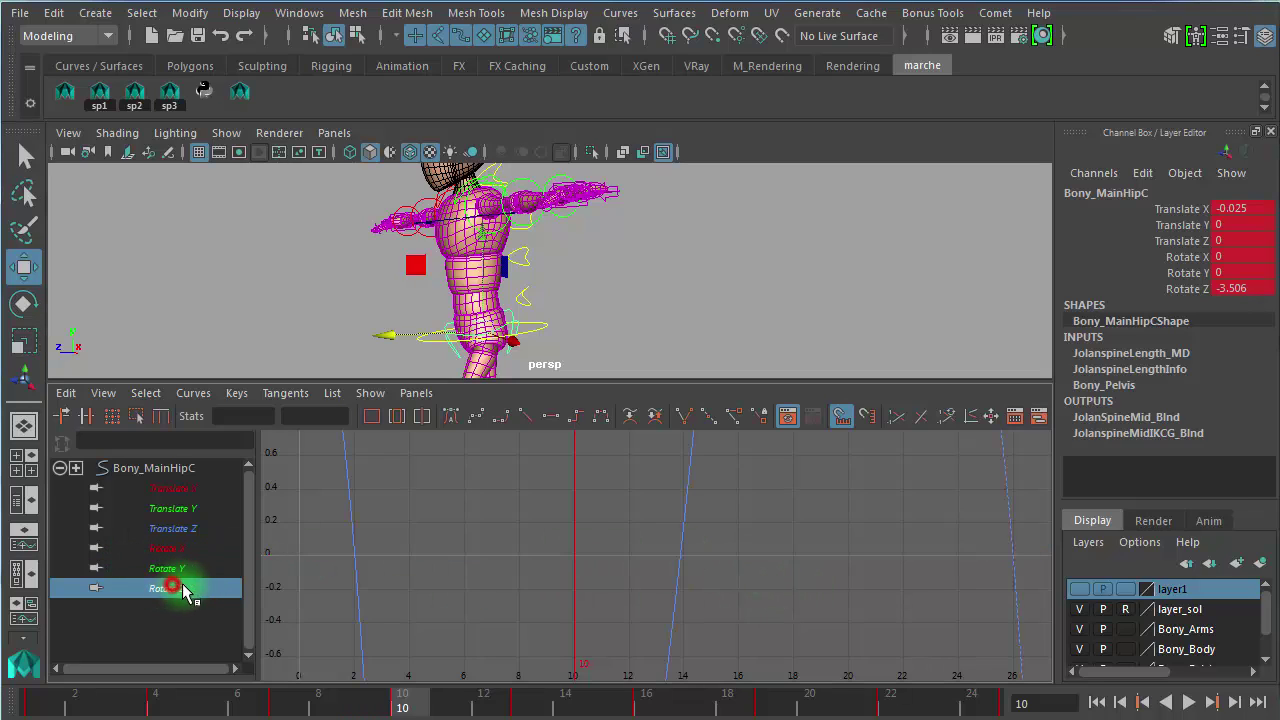
key("f")
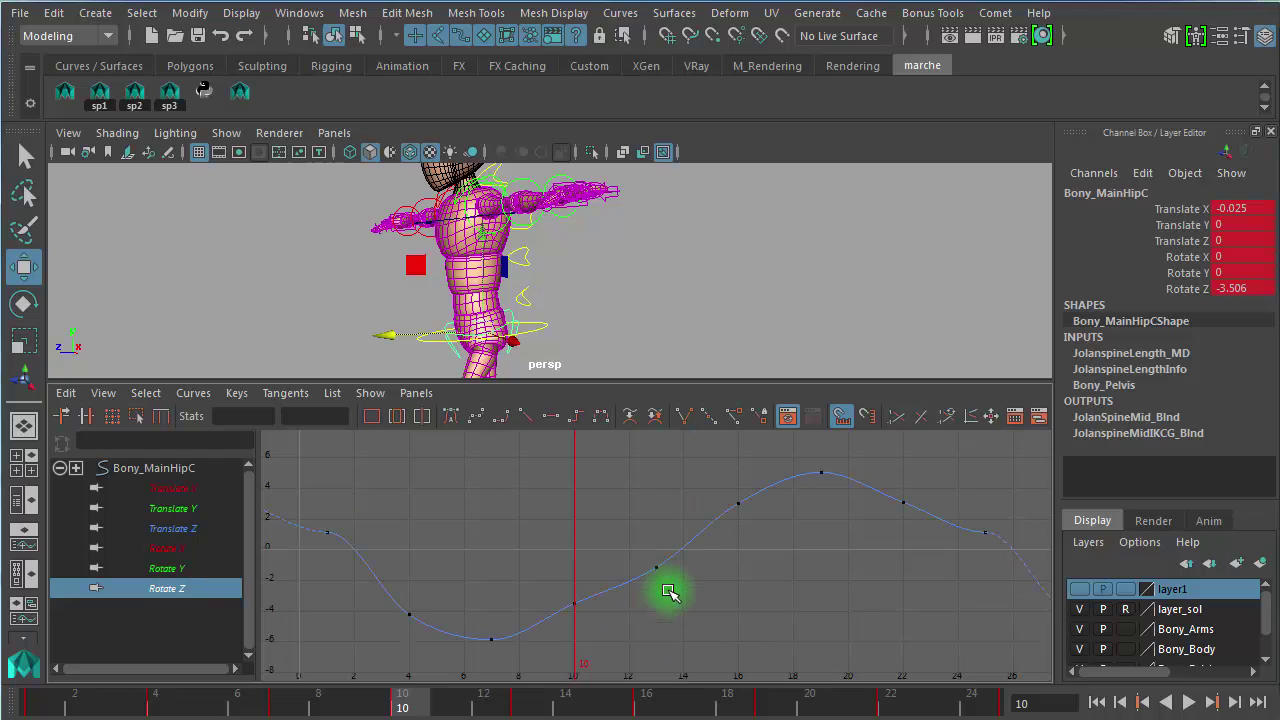
Step: Try rotating the hip control at frame 10, and undo the rotation
left_click_drag(563, 261, 720, 287, "alt")
key("e")
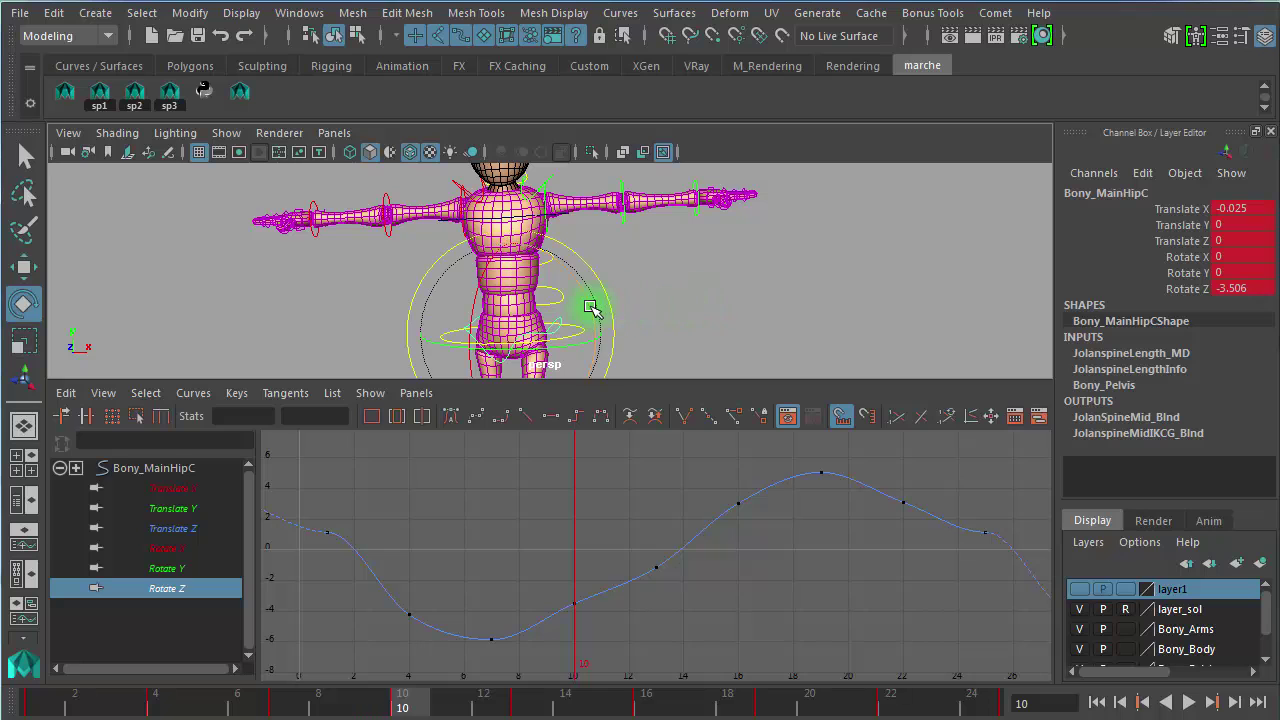
left_click_drag(592, 300, 595, 353)
left_click_drag(590, 281, 696, 308)
key("ctrl+z")
Step: Try tilting the hip control to about -11.9 in Rotate Z at frame 10 without keying it, and play back the walk
right_click_drag(700, 306, 892, 292, "alt")
middle_click_drag(790, 246, 684, 219, "alt")
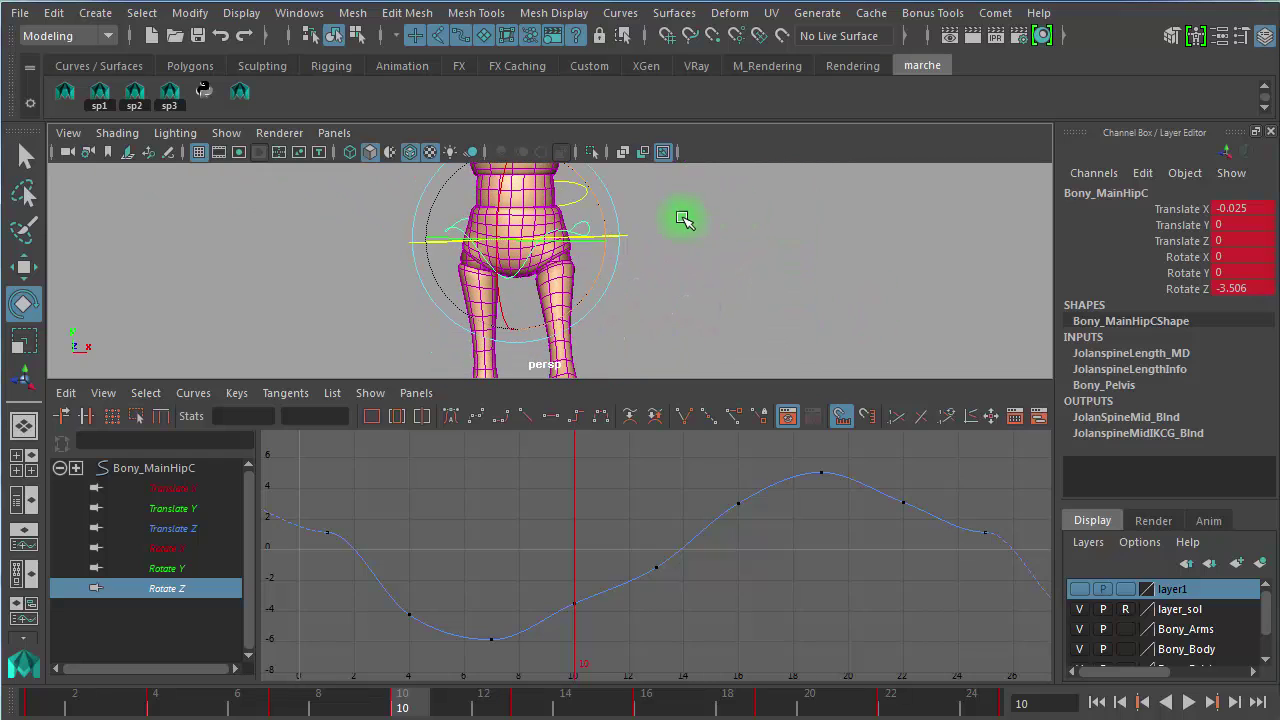
left_click_drag(604, 213, 600, 258)
left_click(729, 659)
left_click(1188, 703)
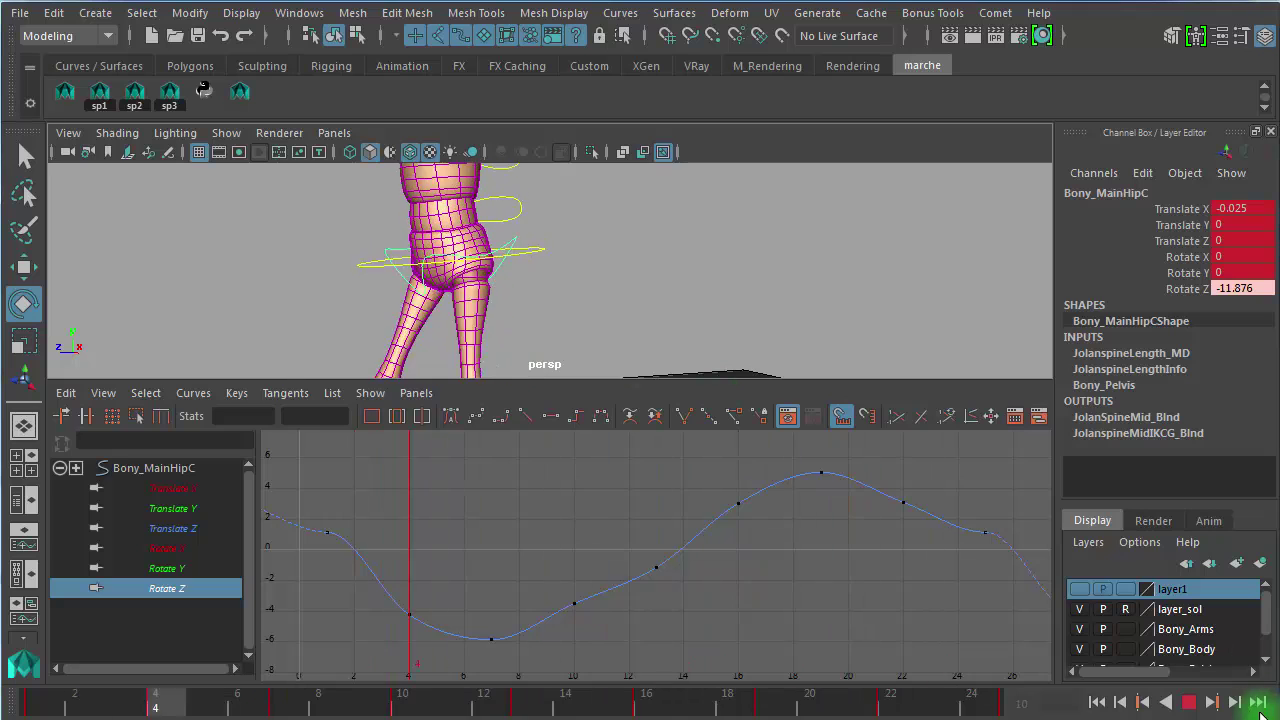
left_click(1188, 703)
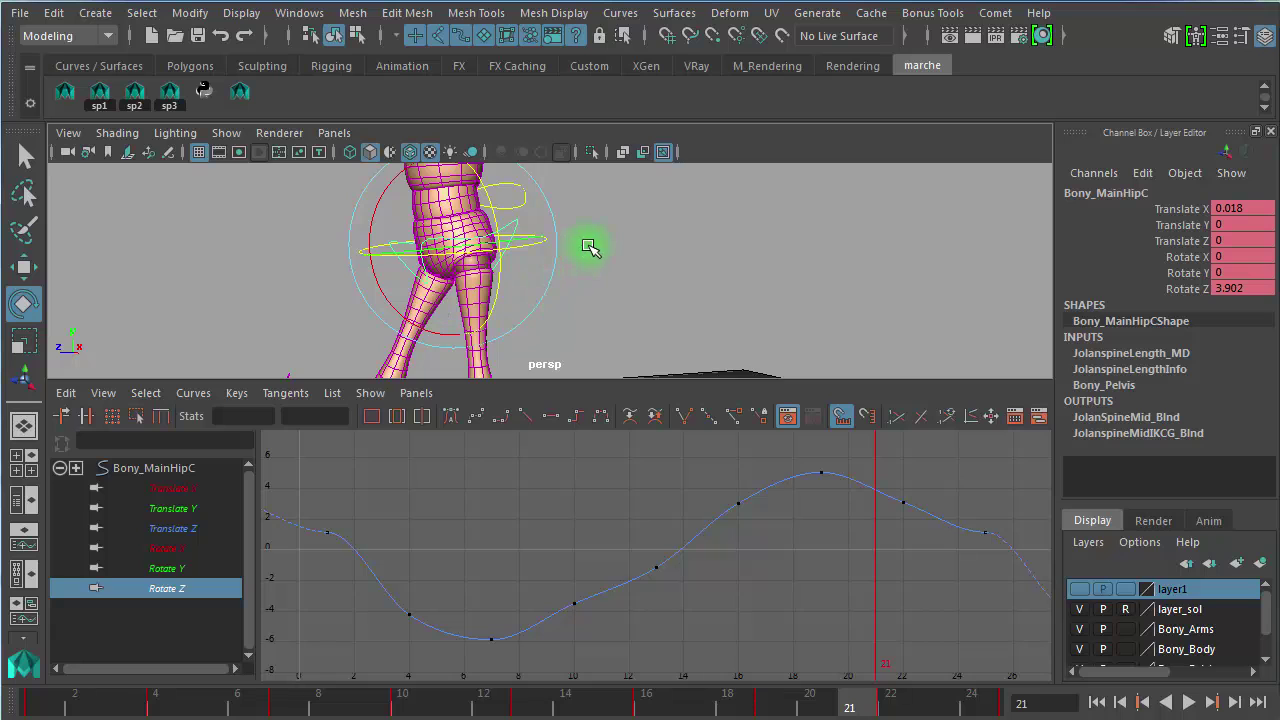
Step: Rotate the hip control at frame 21 to about -26.2 in Rotate Z
left_click_drag(590, 248, 655, 255, "alt")
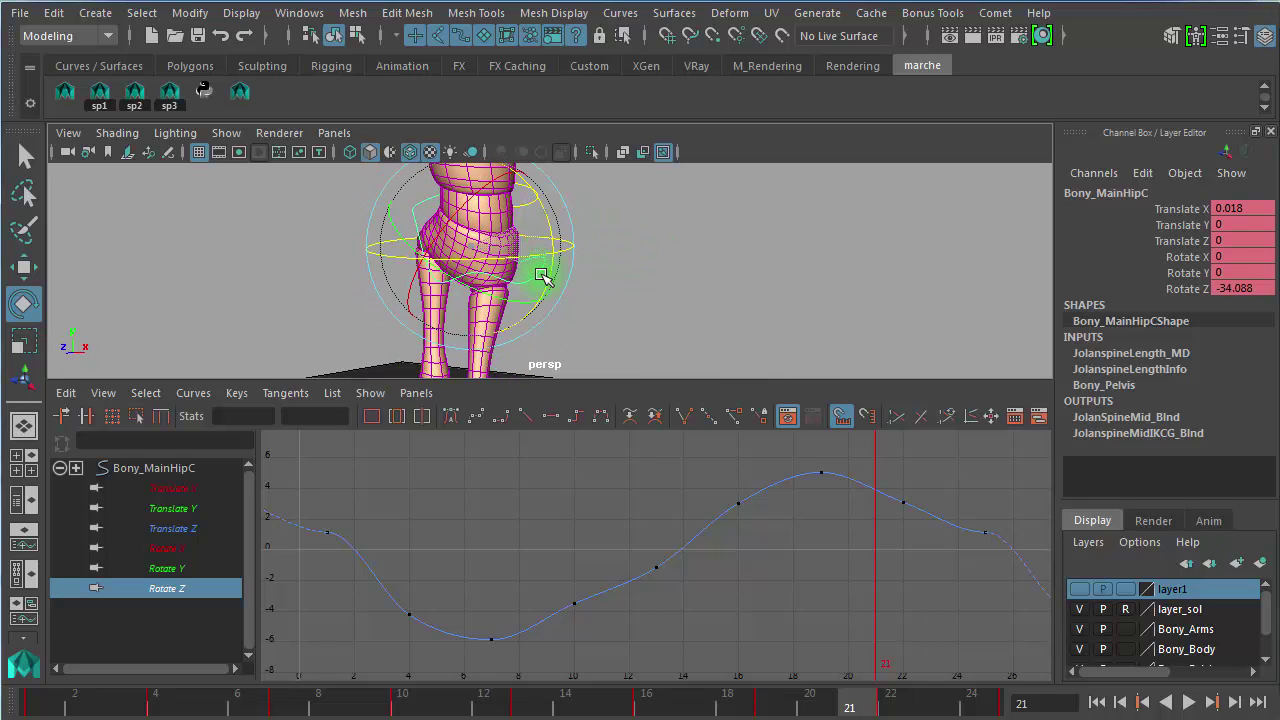
left_click_drag(540, 274, 581, 258)
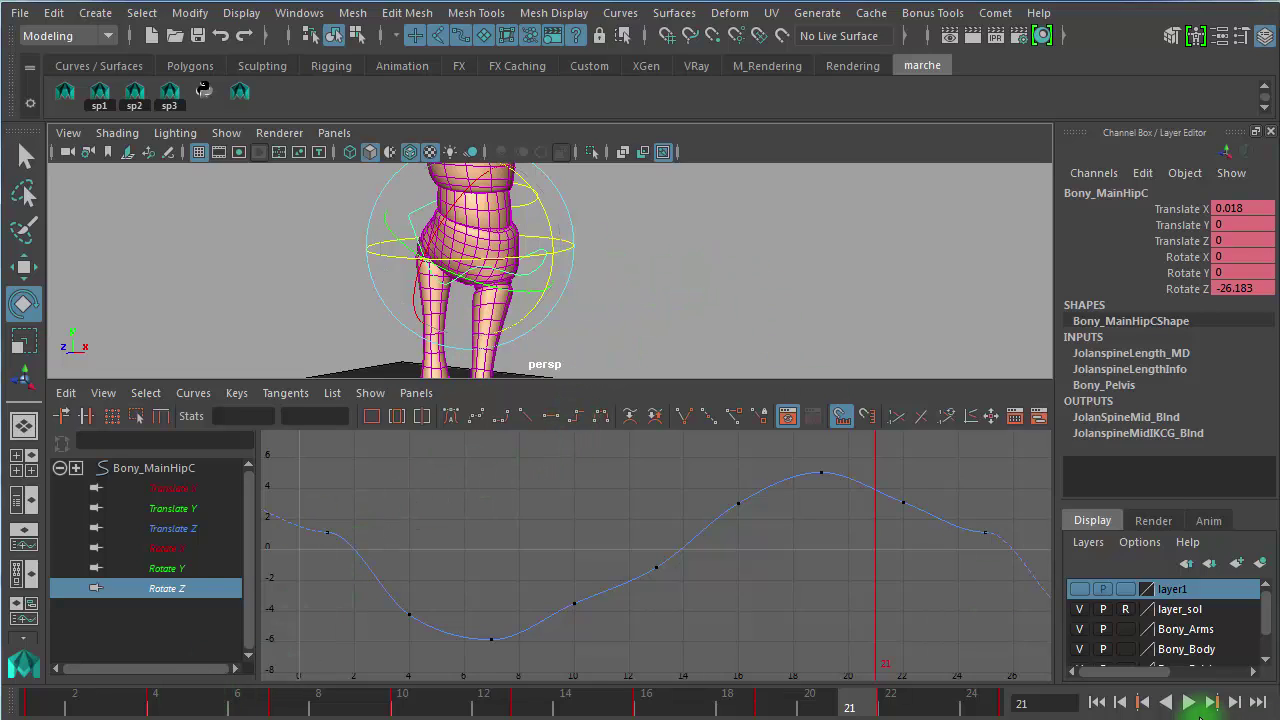
Step: Play back the walk to check the hip's rotation
left_click(1190, 703)
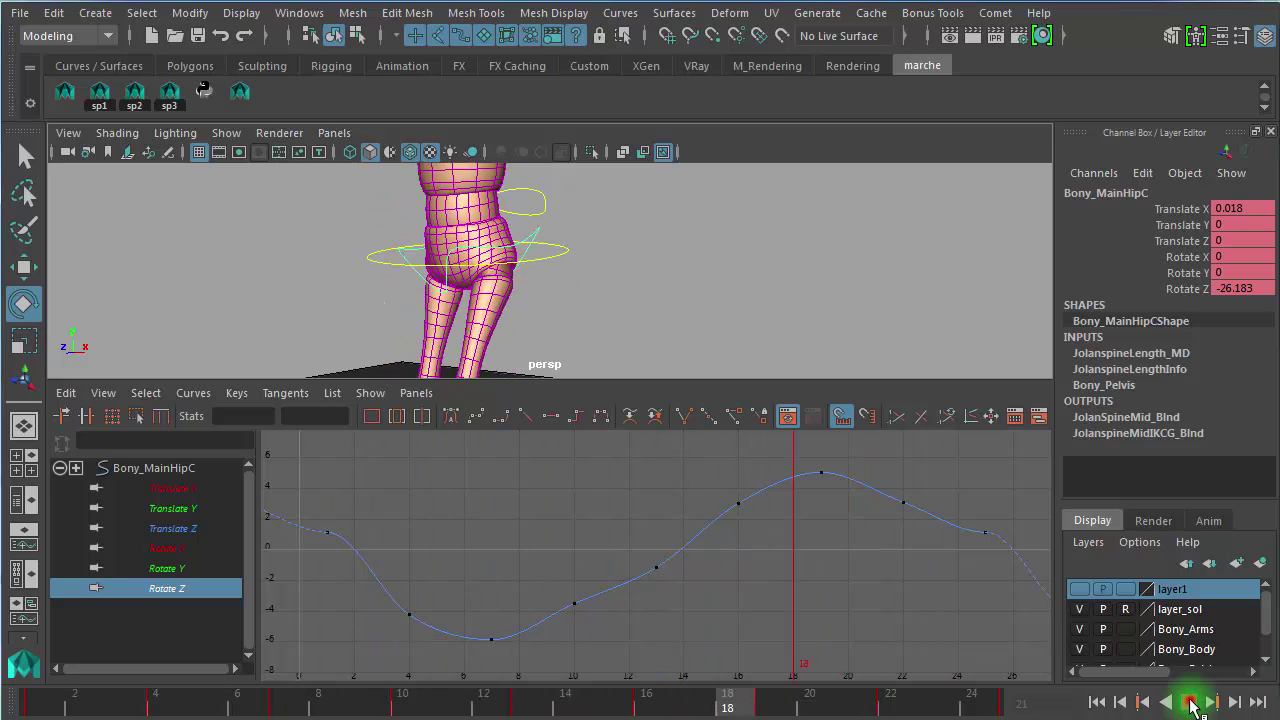
left_click(1190, 703)
Step: Try lowering the Rotate Z key at frame 25, and undo the move
left_click_drag(313, 551, 400, 509)
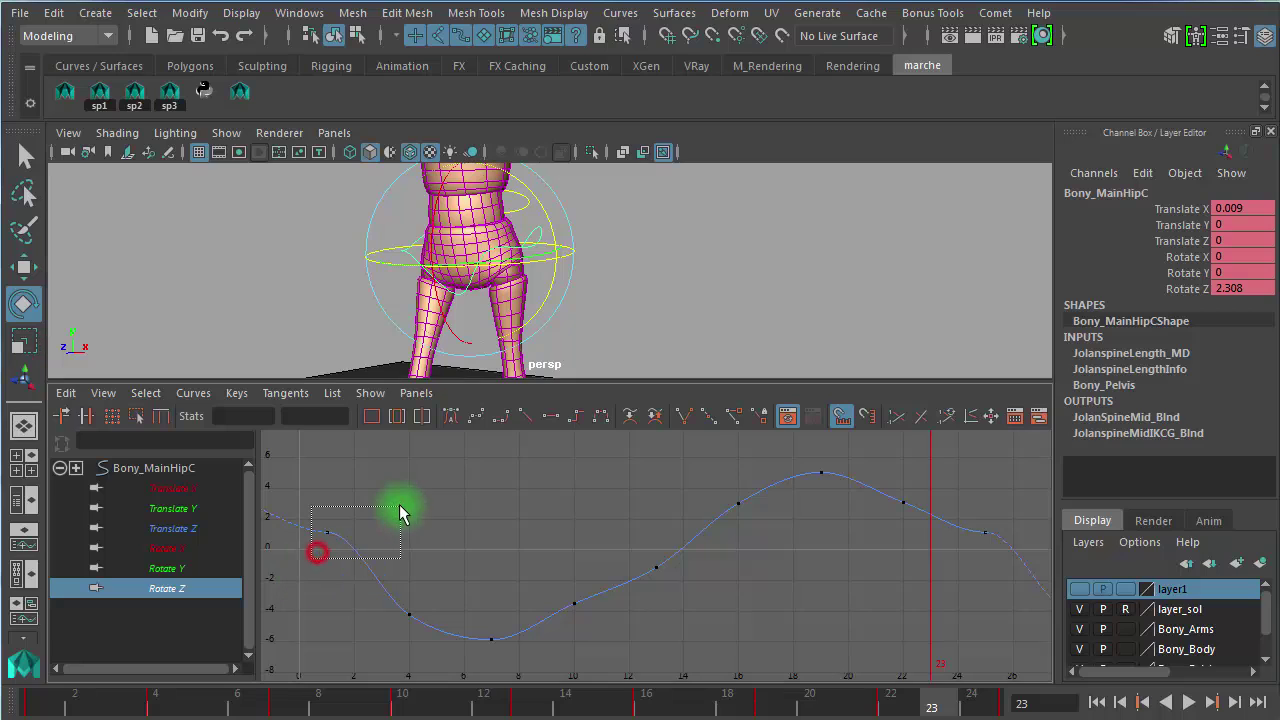
left_click_drag(943, 578, 998, 522, "shift")
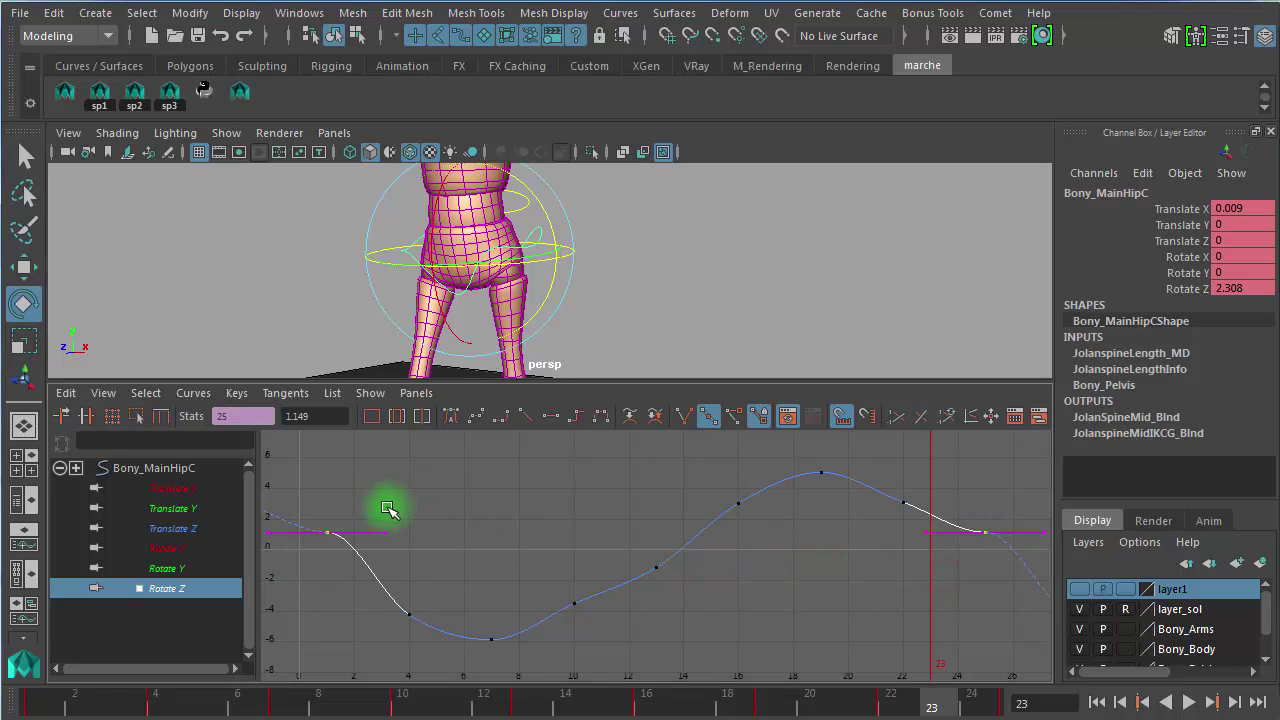
left_click_drag(400, 502, 380, 549, "shift")
middle_click_drag(467, 529, 461, 594, "shift")
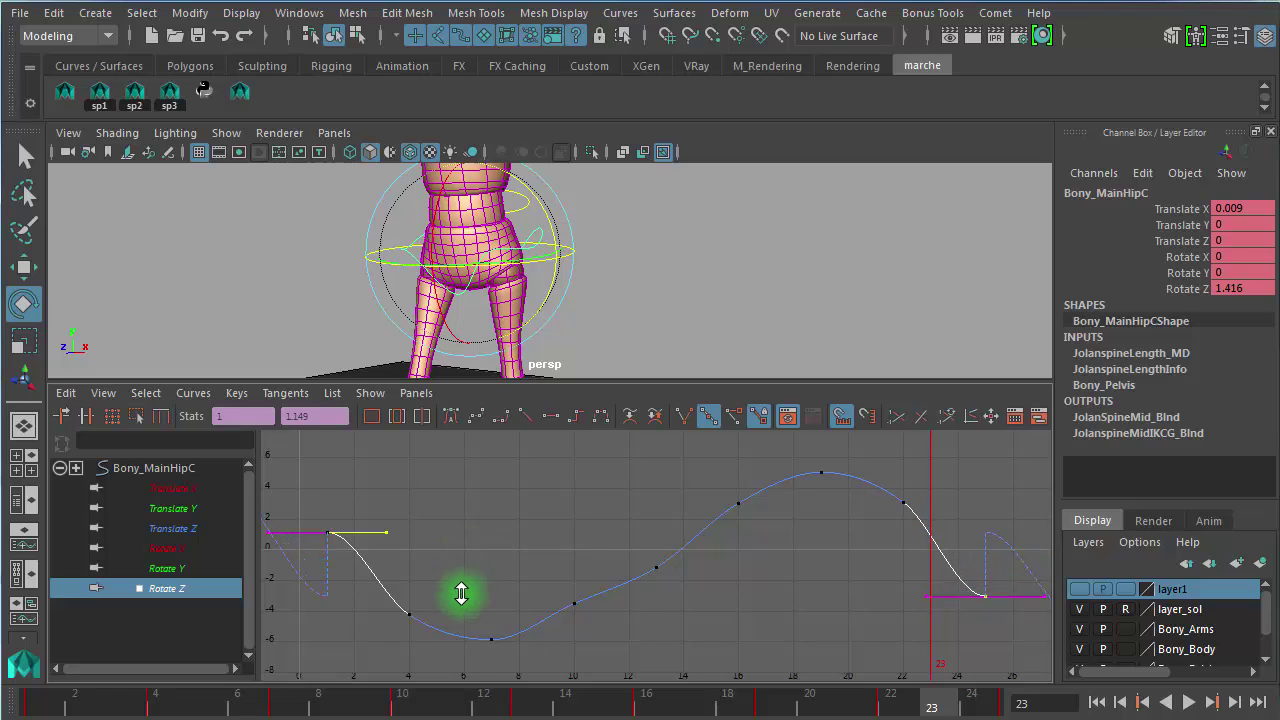
key("ctrl+z")
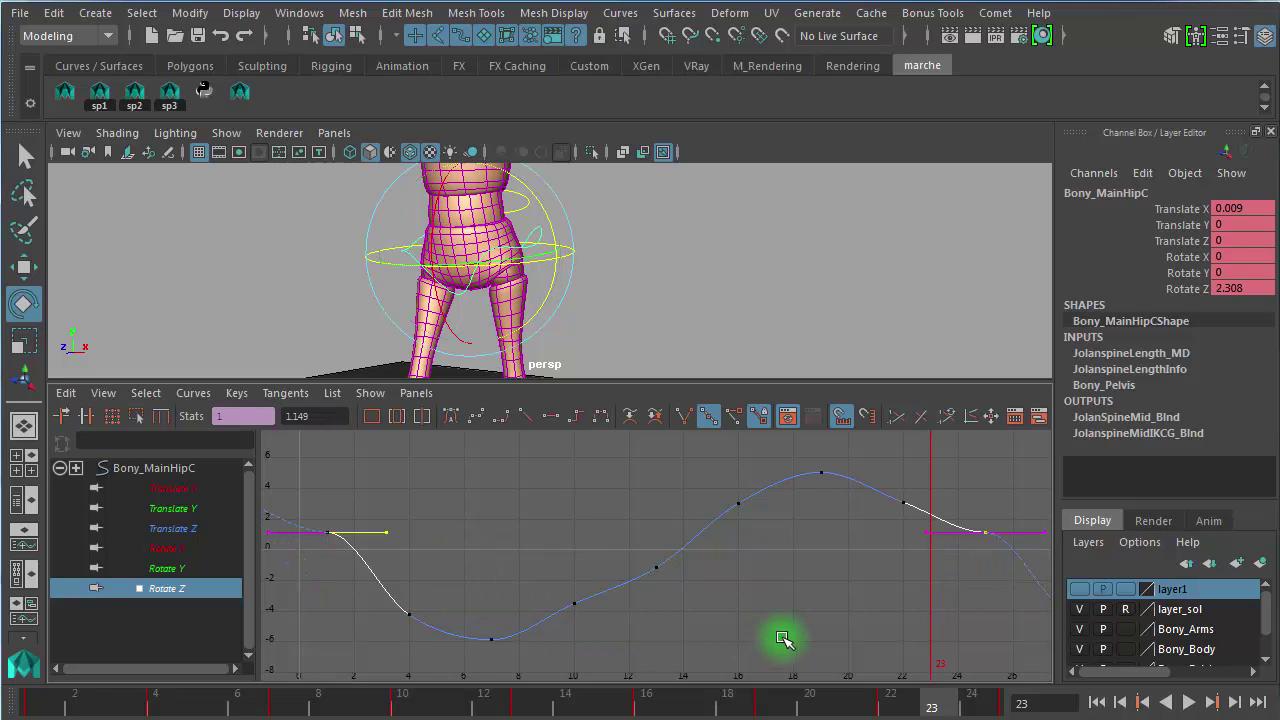
Step: Tilt the tangents of the Rotate Z keys at frames 1 and 25 so both slope downward
left_click_drag(436, 513, 298, 558)
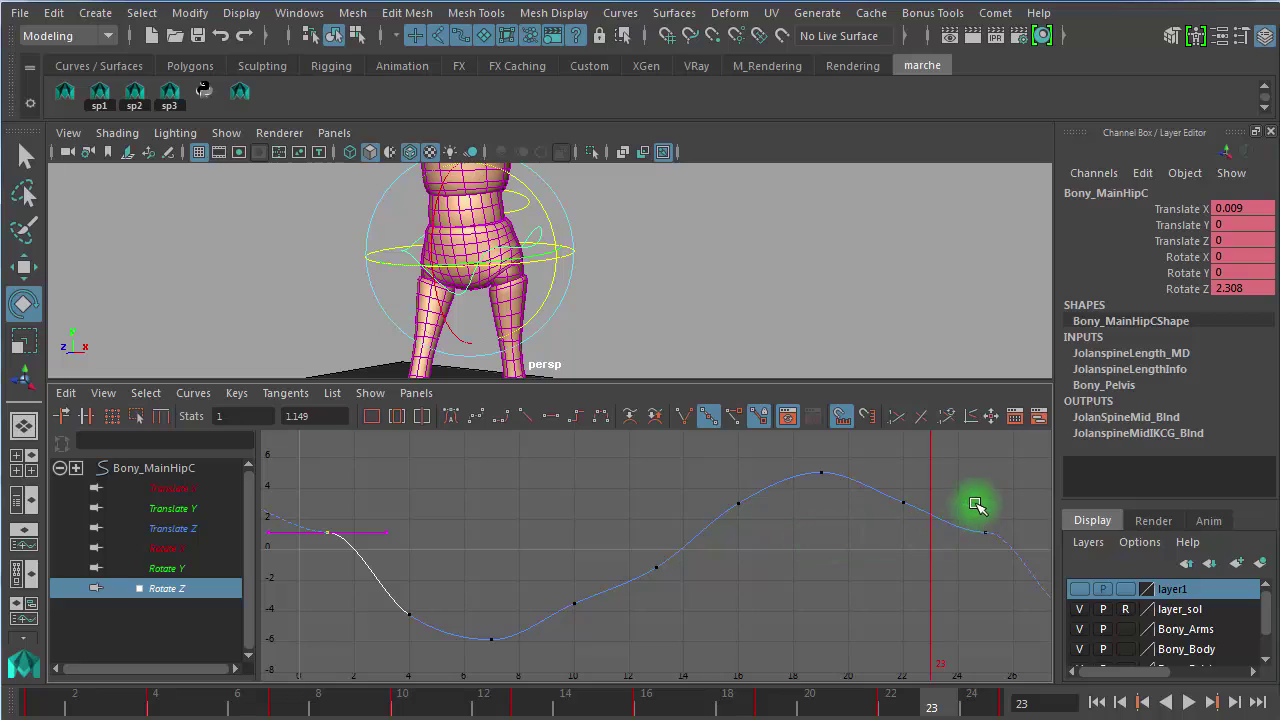
left_click_drag(971, 514, 991, 571, "shift")
left_click_drag(384, 503, 371, 568)
left_click_drag(1020, 520, 1032, 562, "shift")
middle_click_drag(742, 585, 746, 609)
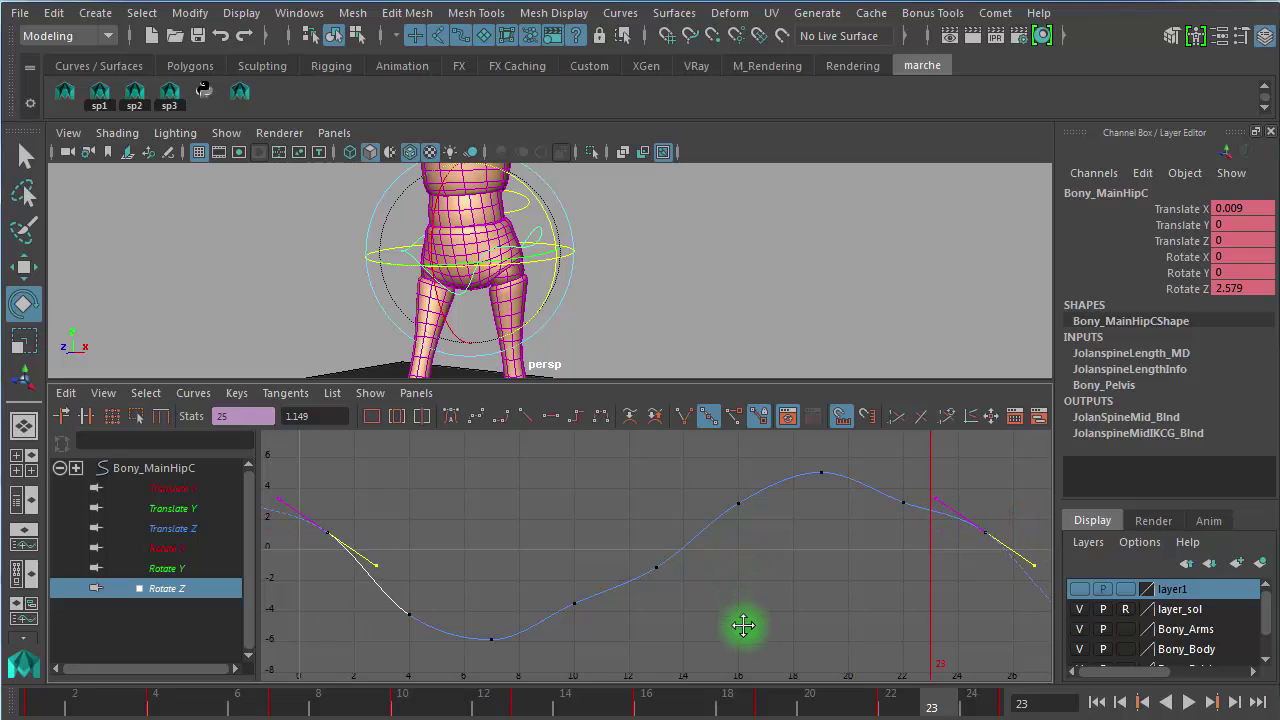
Step: Lower the hip's Rotate Z key at frame 4 to about -5.36
left_click(33, 702)
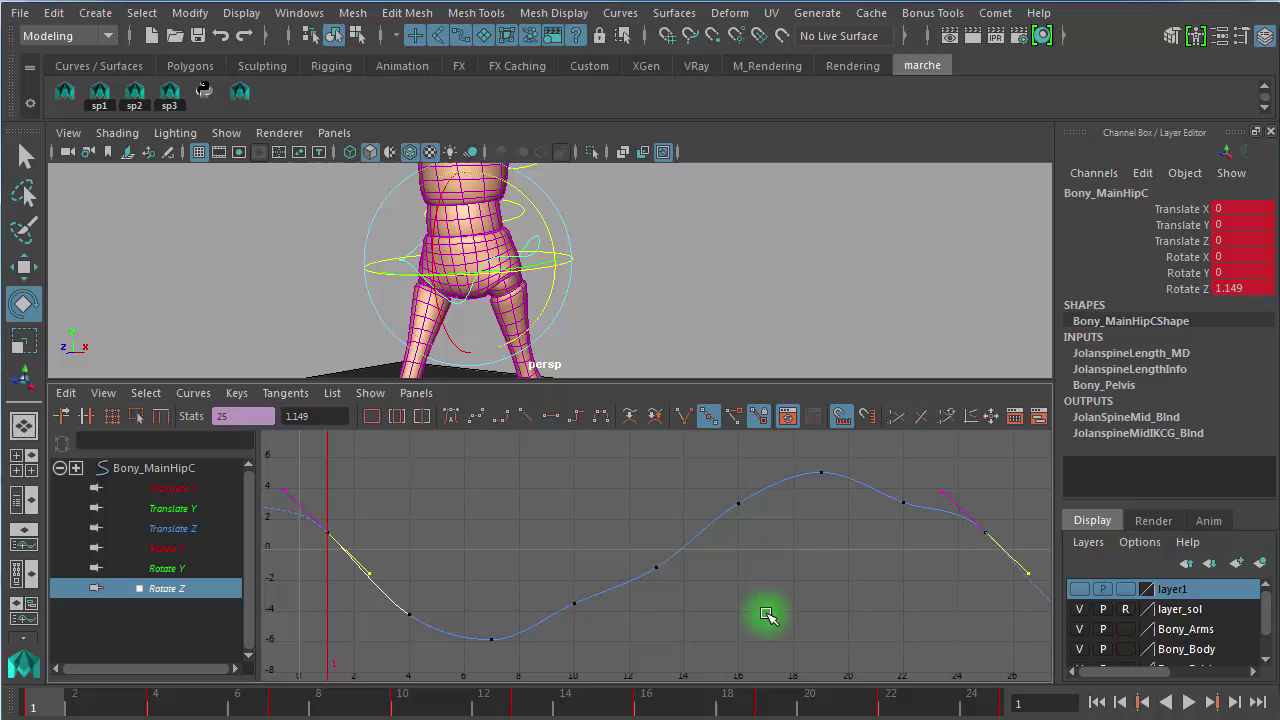
right_click_drag(671, 223, 398, 188, "alt")
middle_click_drag(677, 294, 697, 127, "alt")
left_click_drag(697, 127, 595, 275, "alt")
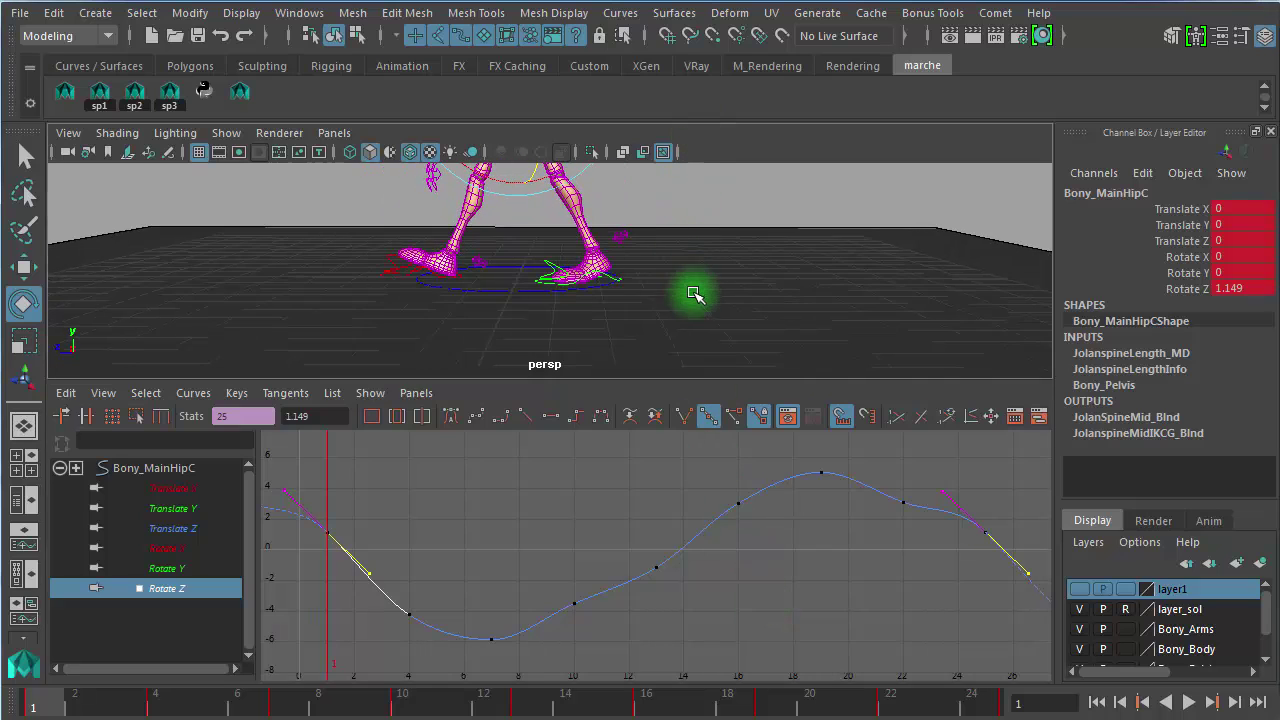
right_click_drag(706, 270, 650, 246, "alt")
left_click_drag(651, 246, 645, 345, "alt")
left_click(155, 700)
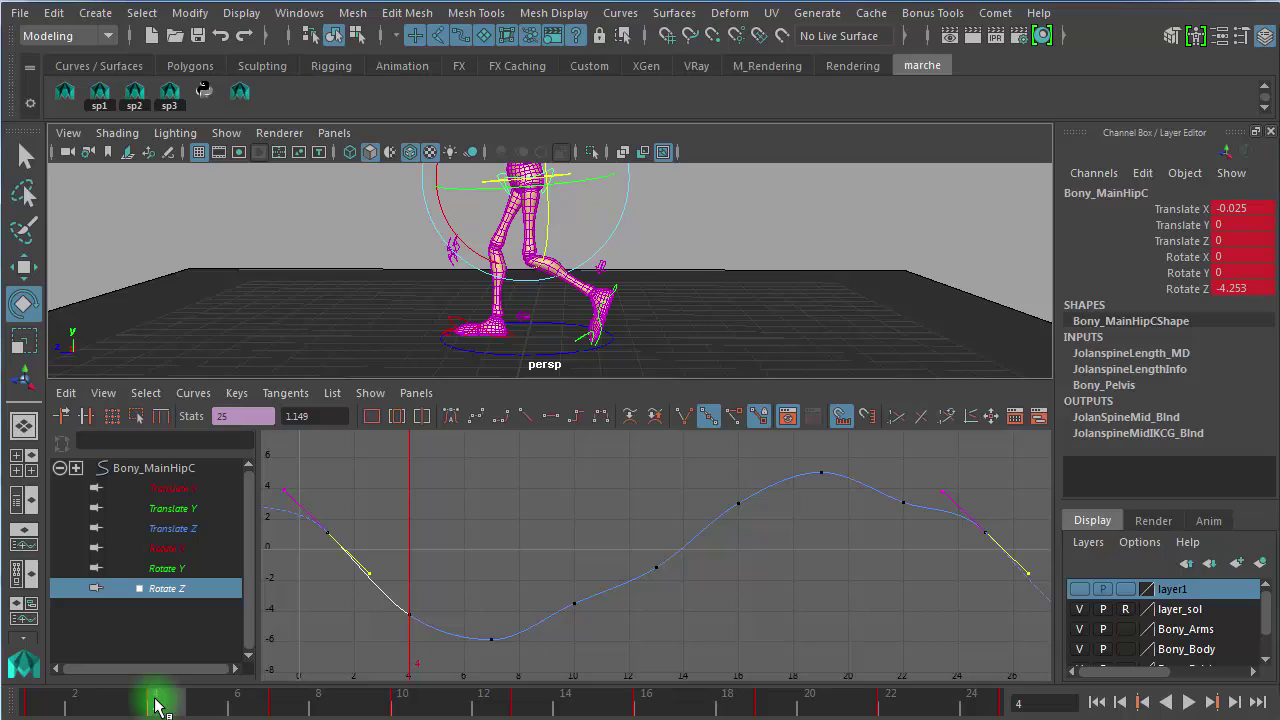
left_click(447, 456)
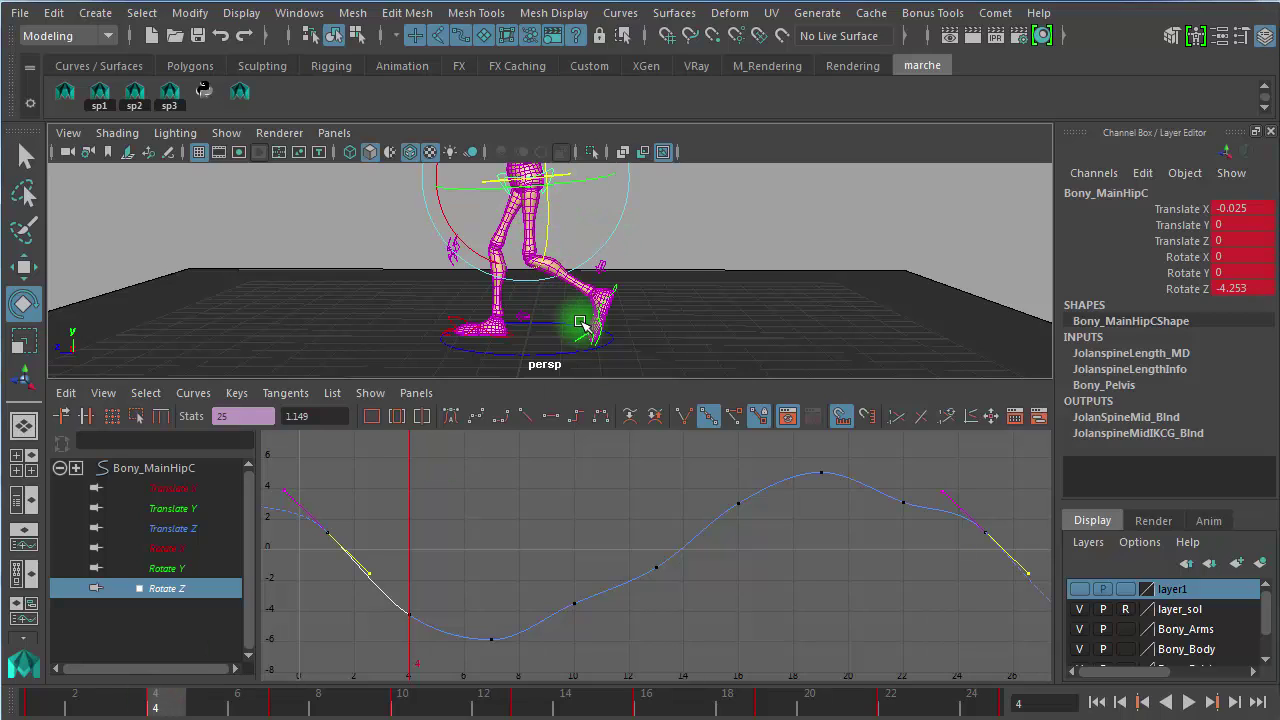
left_click_drag(441, 577, 402, 632)
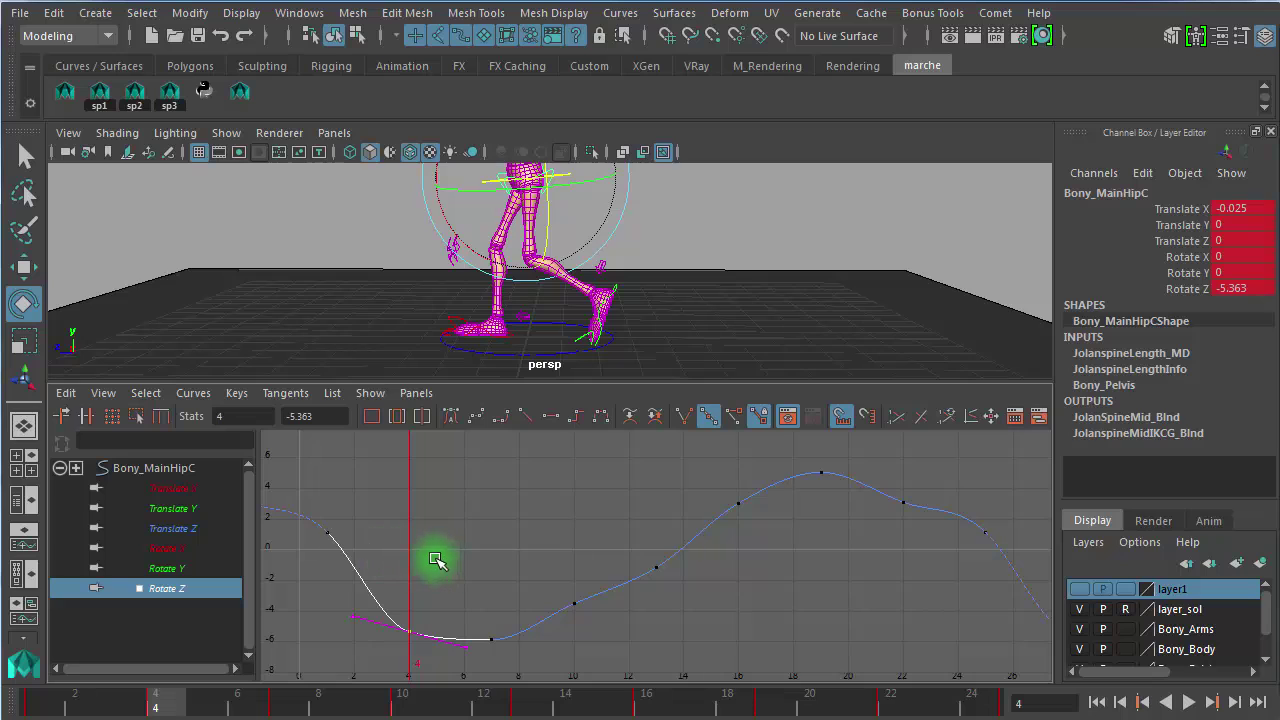
Step: Break the tangents of the Rotate Z keys at frames 1 and 25 and steepen their outgoing handles downward
left_click_drag(295, 548, 360, 515)
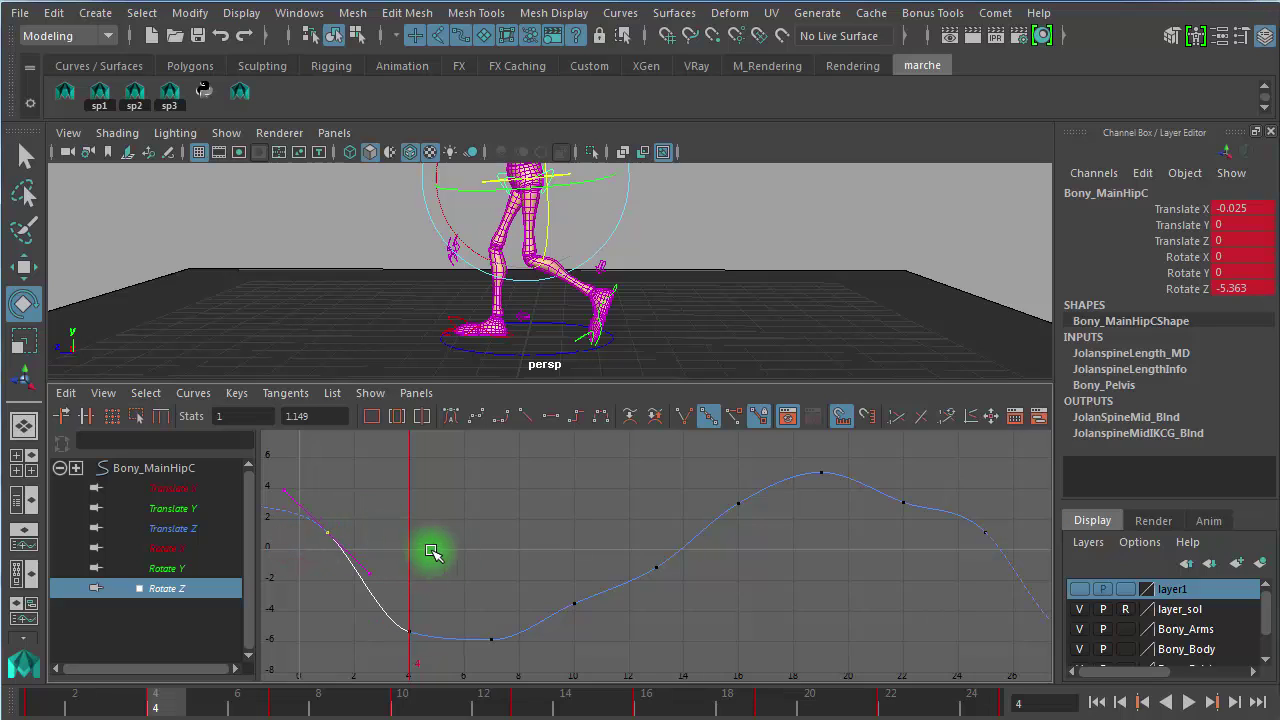
middle_click_drag(463, 543, 537, 528, "alt")
left_click_drag(489, 522, 449, 557)
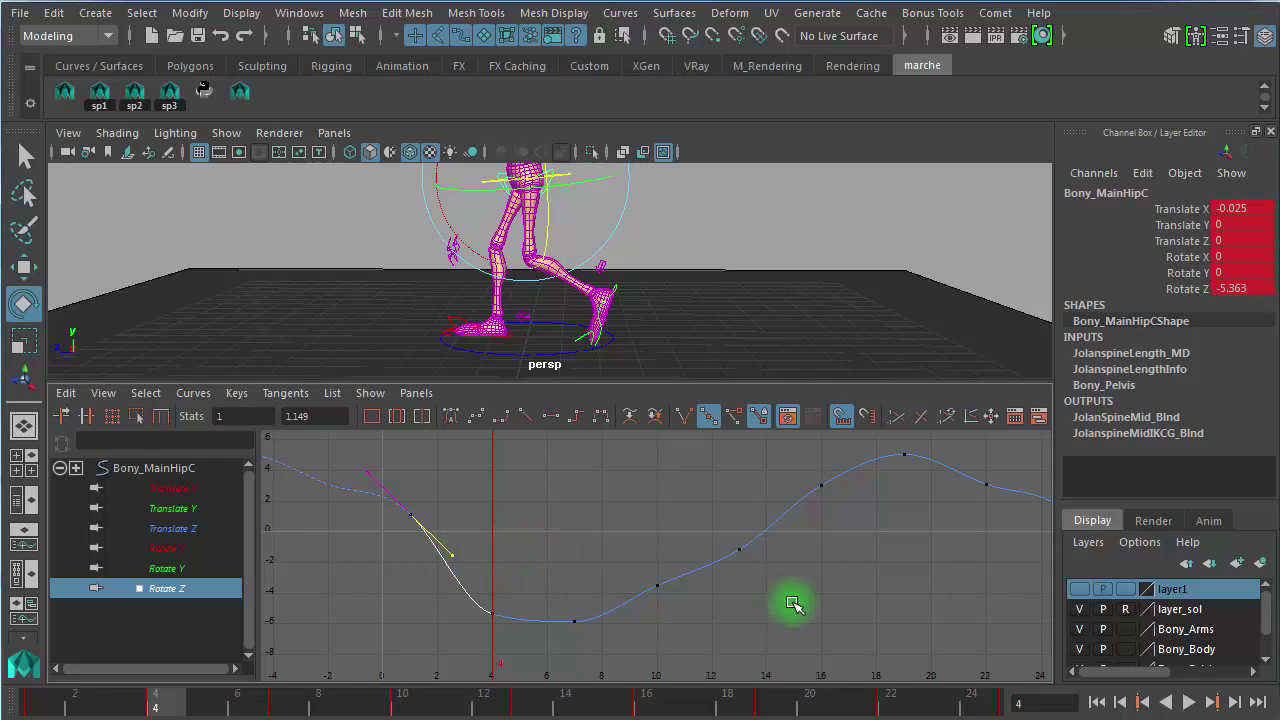
right_click_drag(850, 602, 823, 603, "alt")
left_click_drag(862, 552, 903, 517)
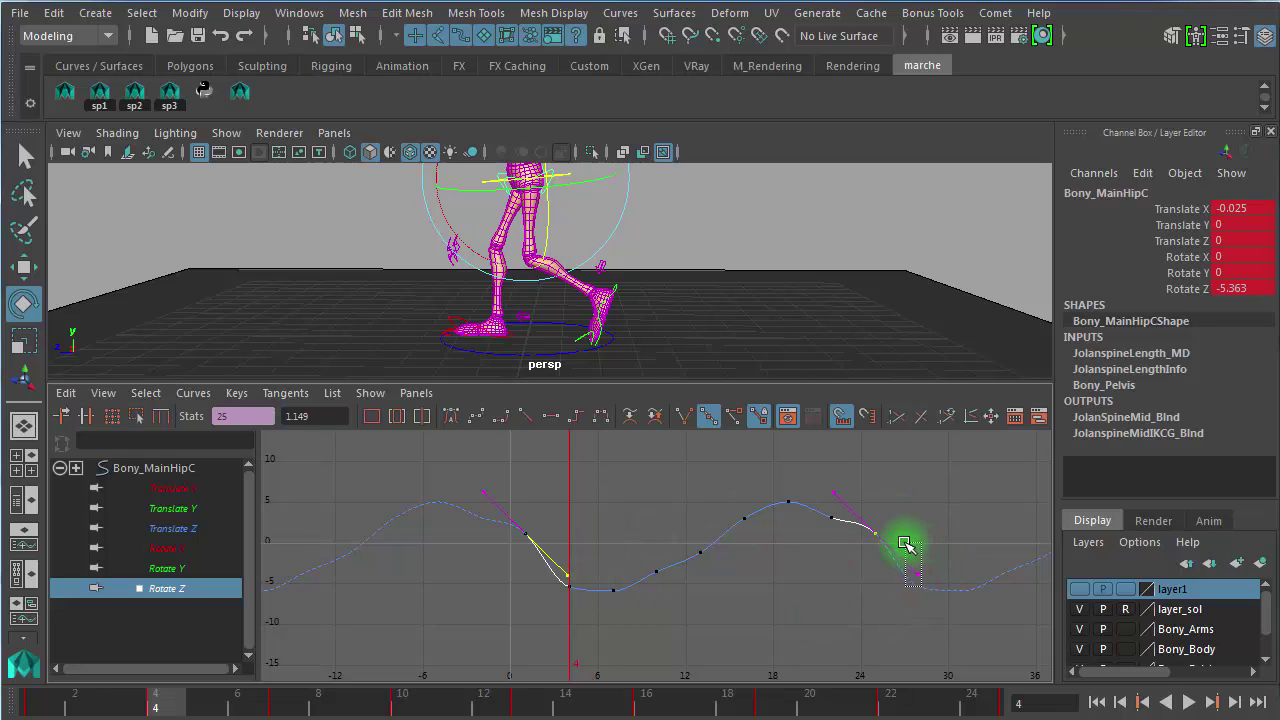
right_click_drag(582, 551, 617, 551, "alt")
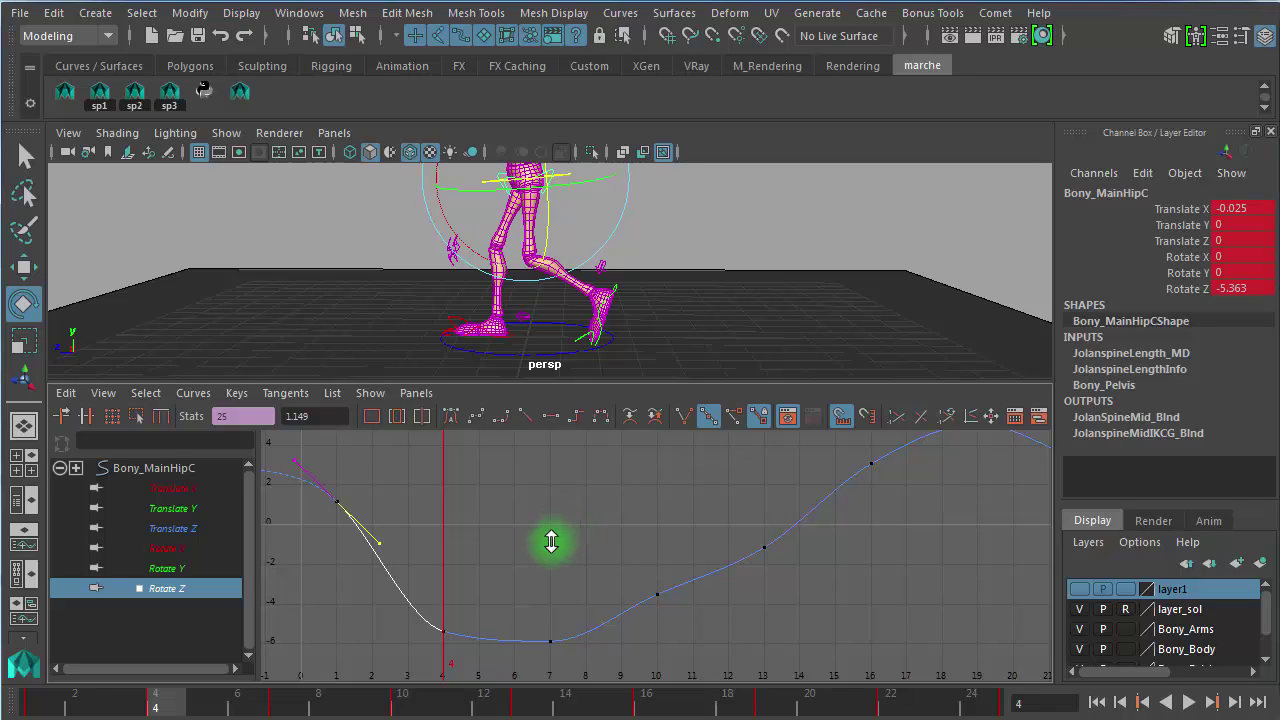
left_click(24, 266)
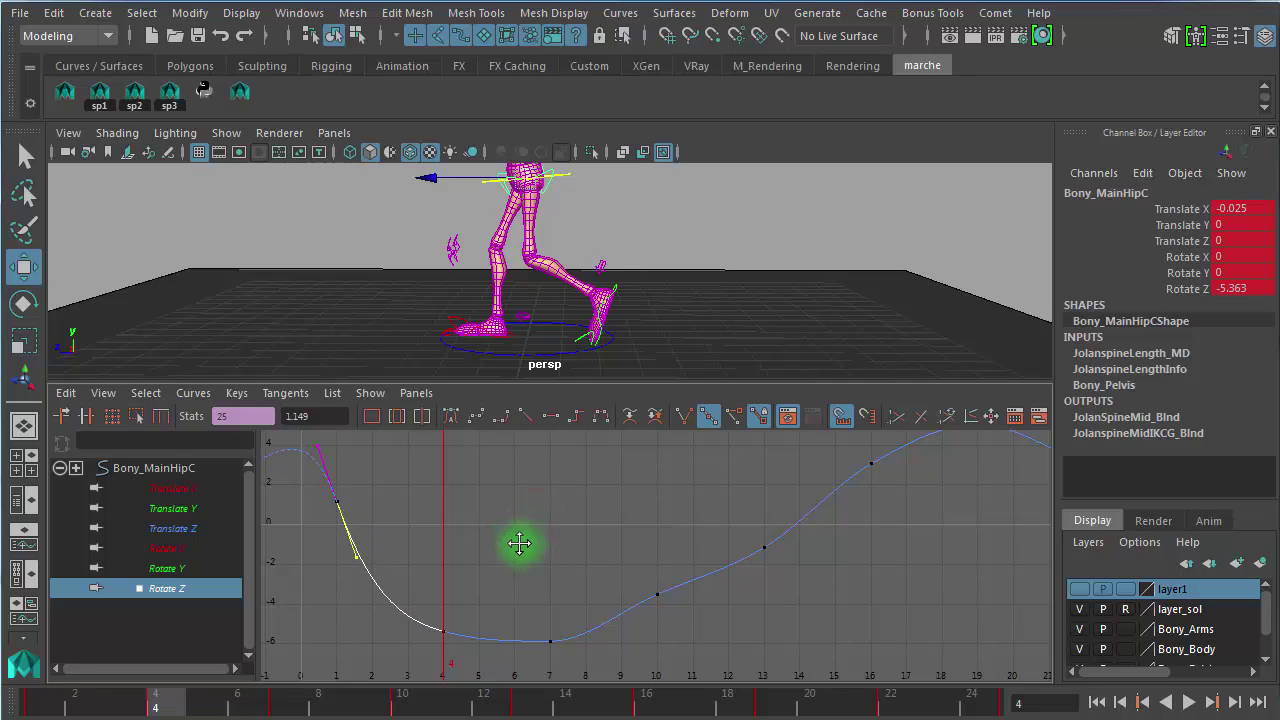
middle_click_drag(423, 553, 442, 546)
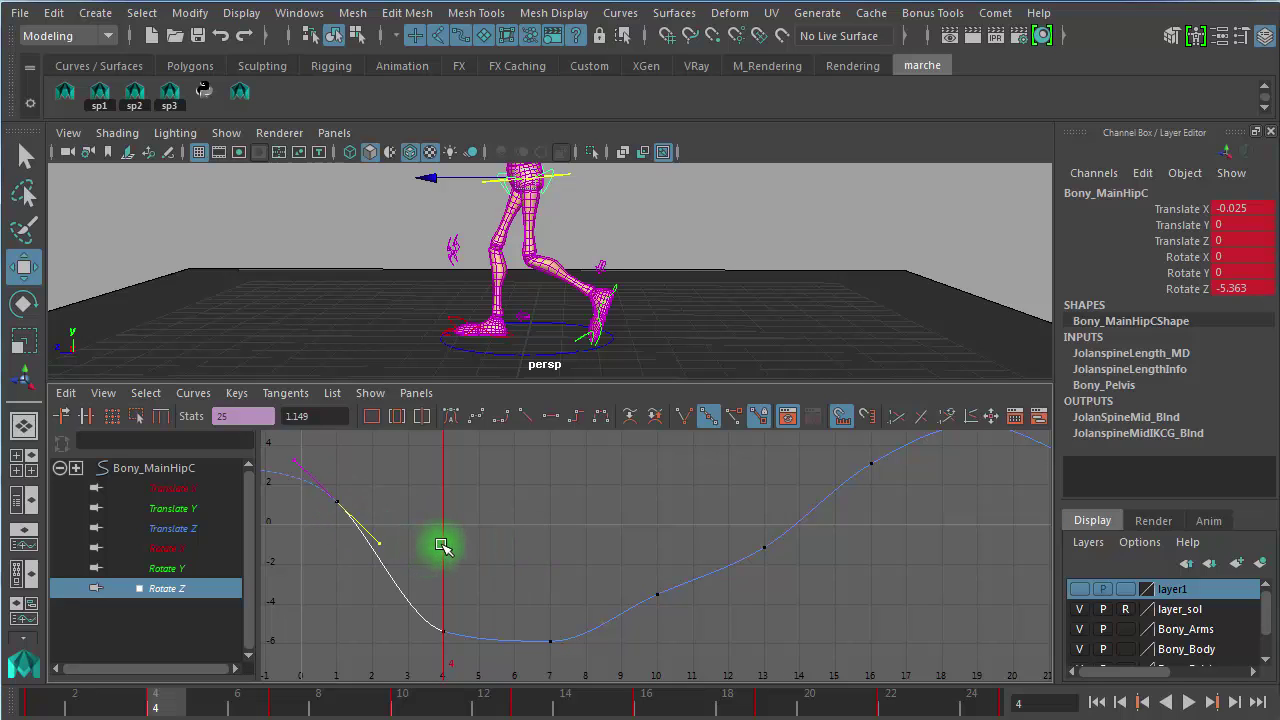
key("f")
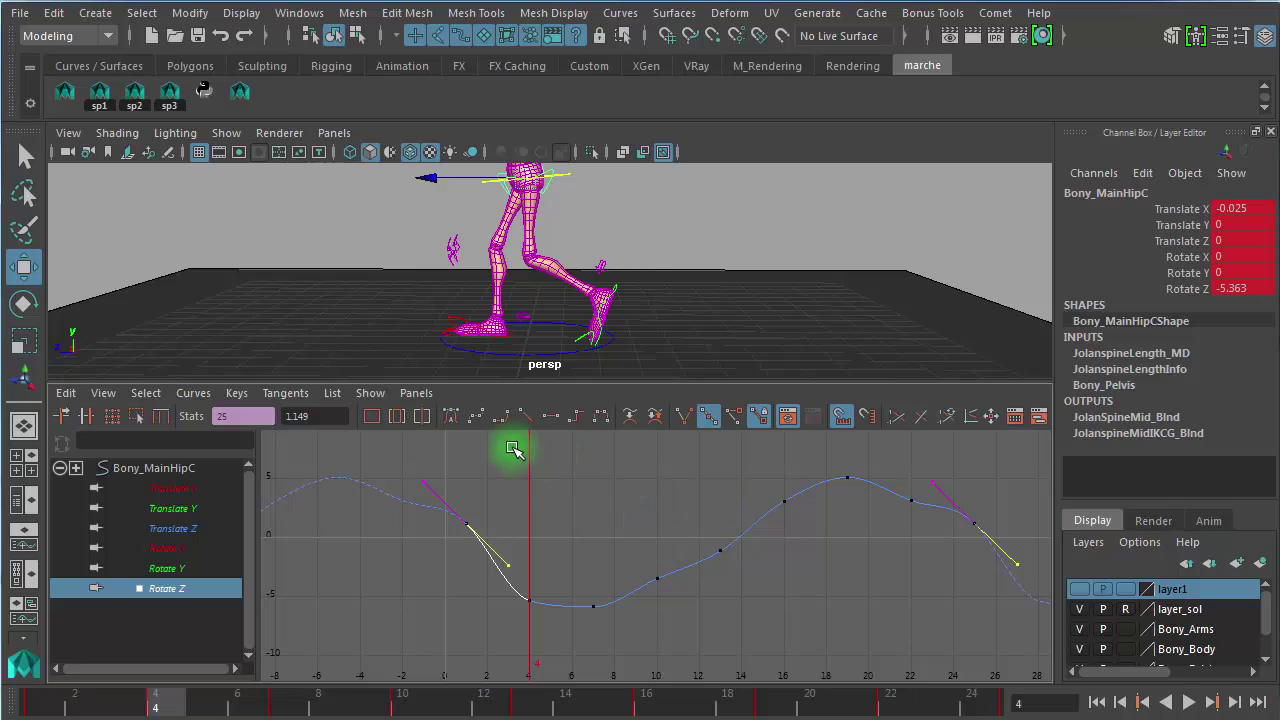
left_click(686, 420)
mouse_move(469, 534)
right_mouse_down("alt")
mouse_move(494, 534)
mouse_move(477, 537)
right_mouse_up("alt")
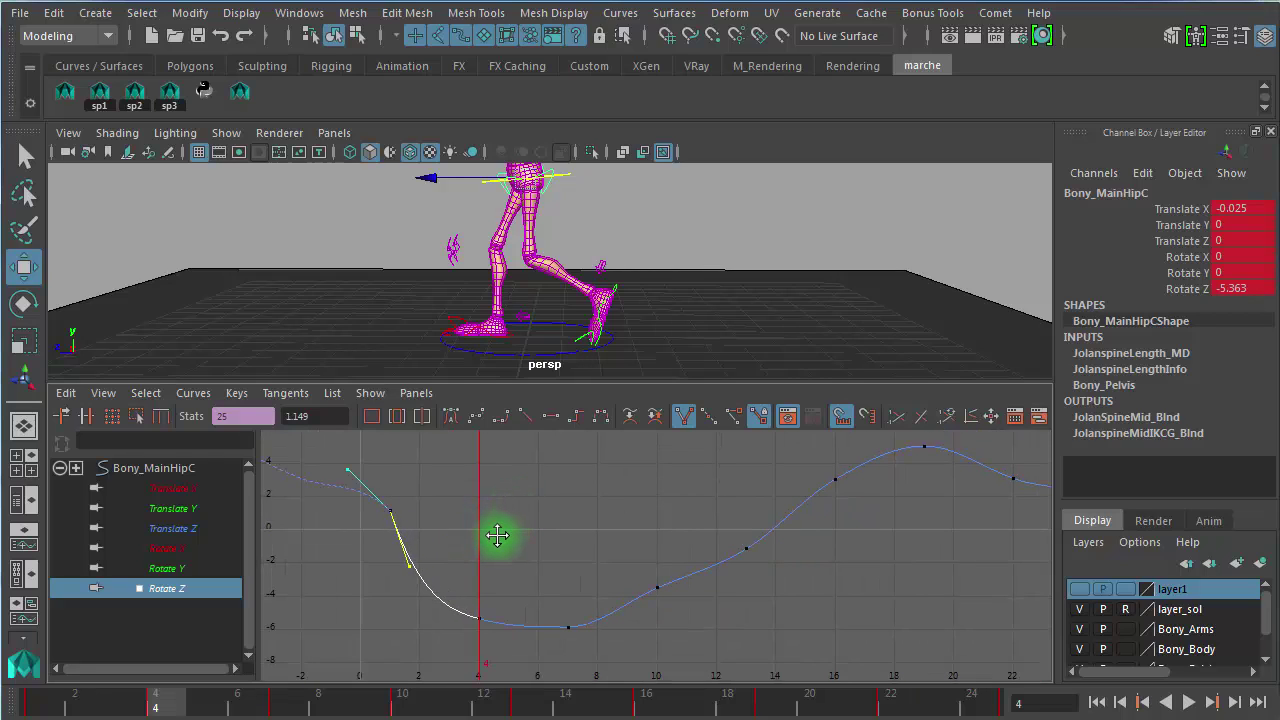
Step: Scrub the walk between frames 1 and 7 to examine the hip motion against the Rotate Z curve
left_click_drag(168, 704, 12, 706)
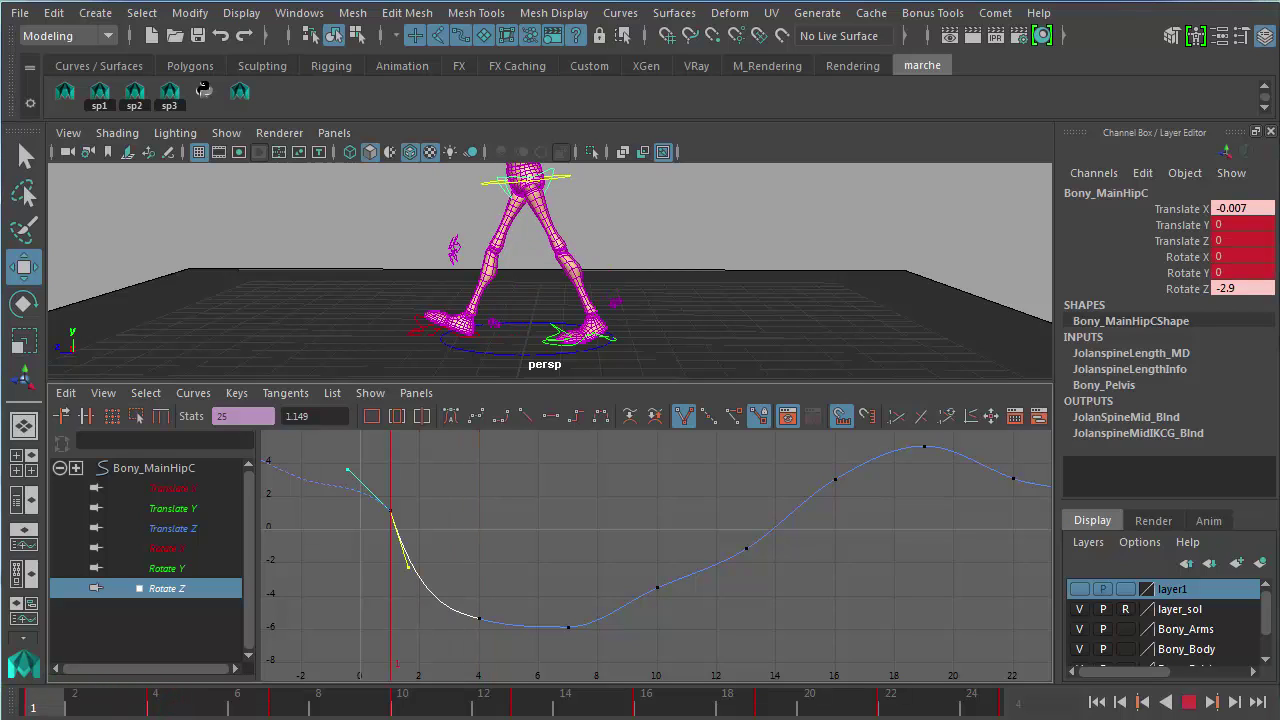
left_click_drag(8, 705, 160, 706)
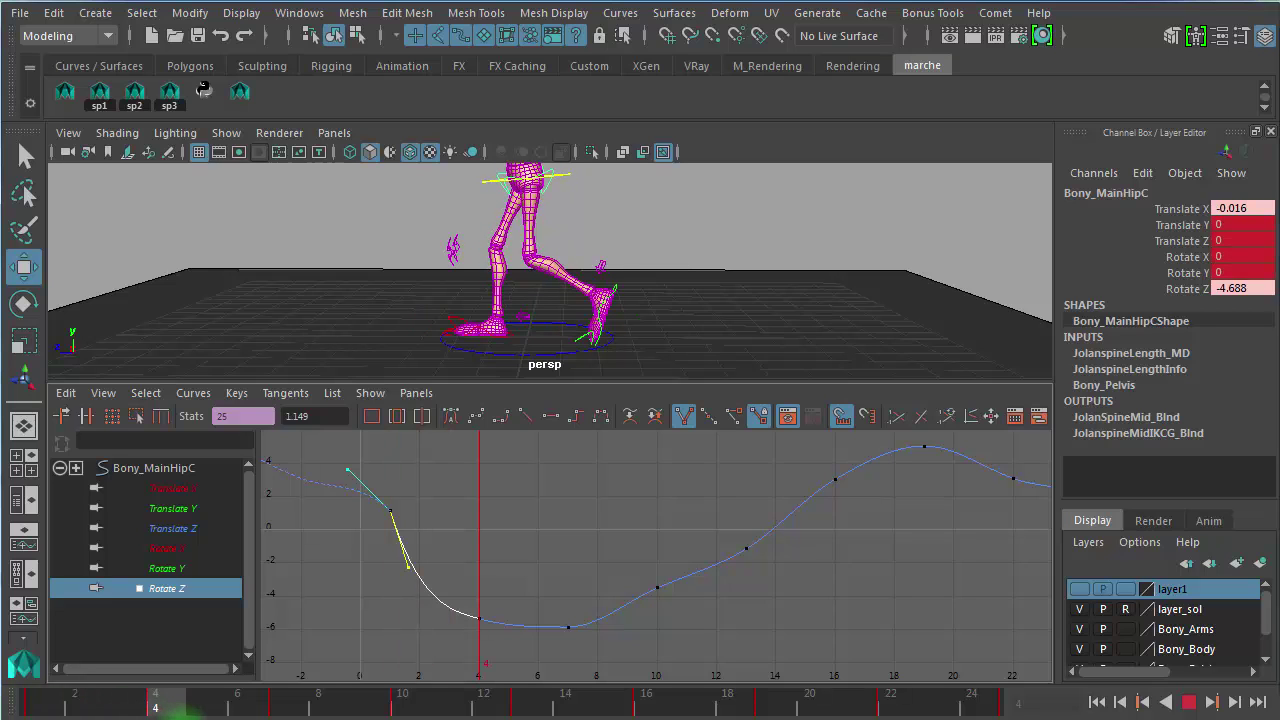
right_click_drag(577, 609, 625, 612, "alt")
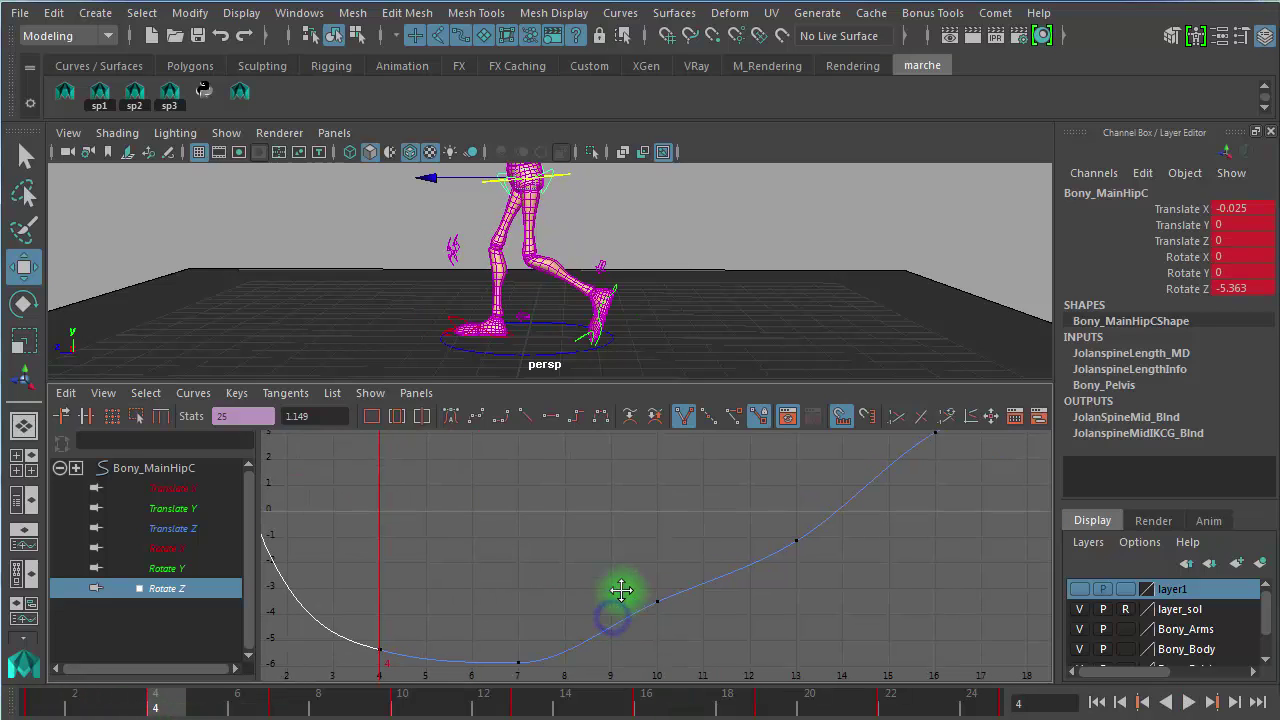
middle_click_drag(623, 606, 652, 473, "alt")
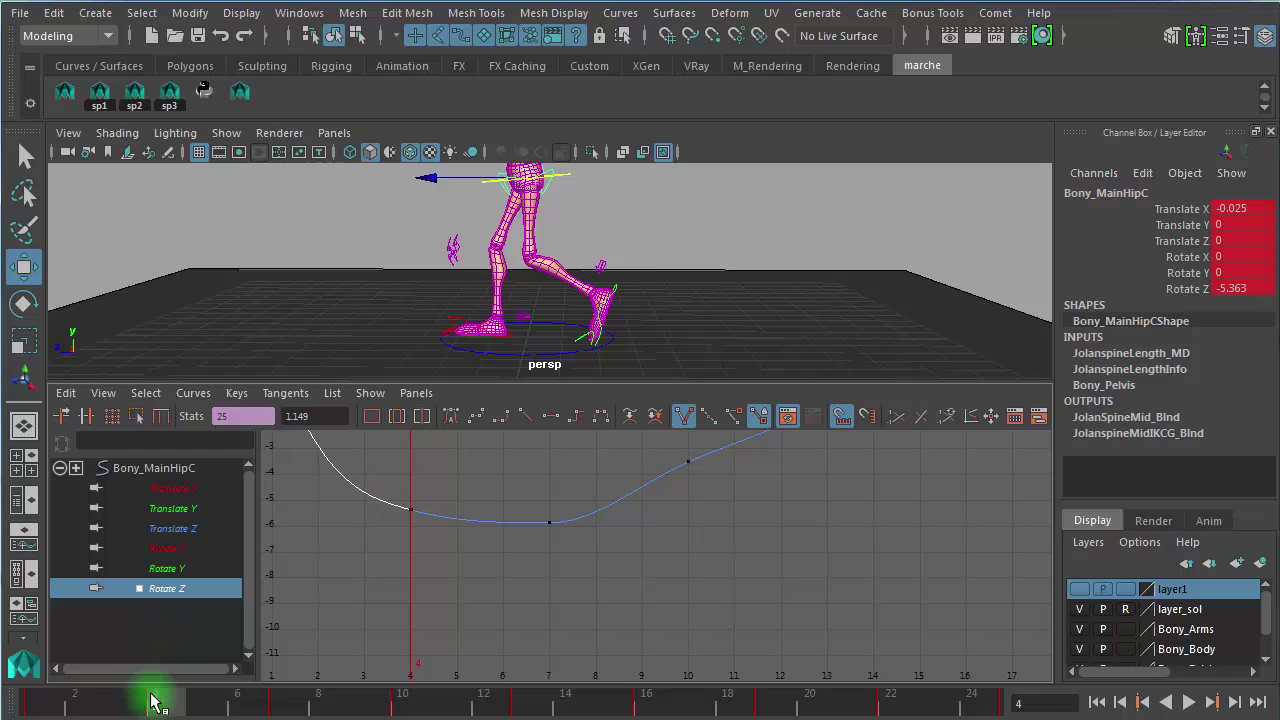
left_click_drag(157, 696, 303, 712)
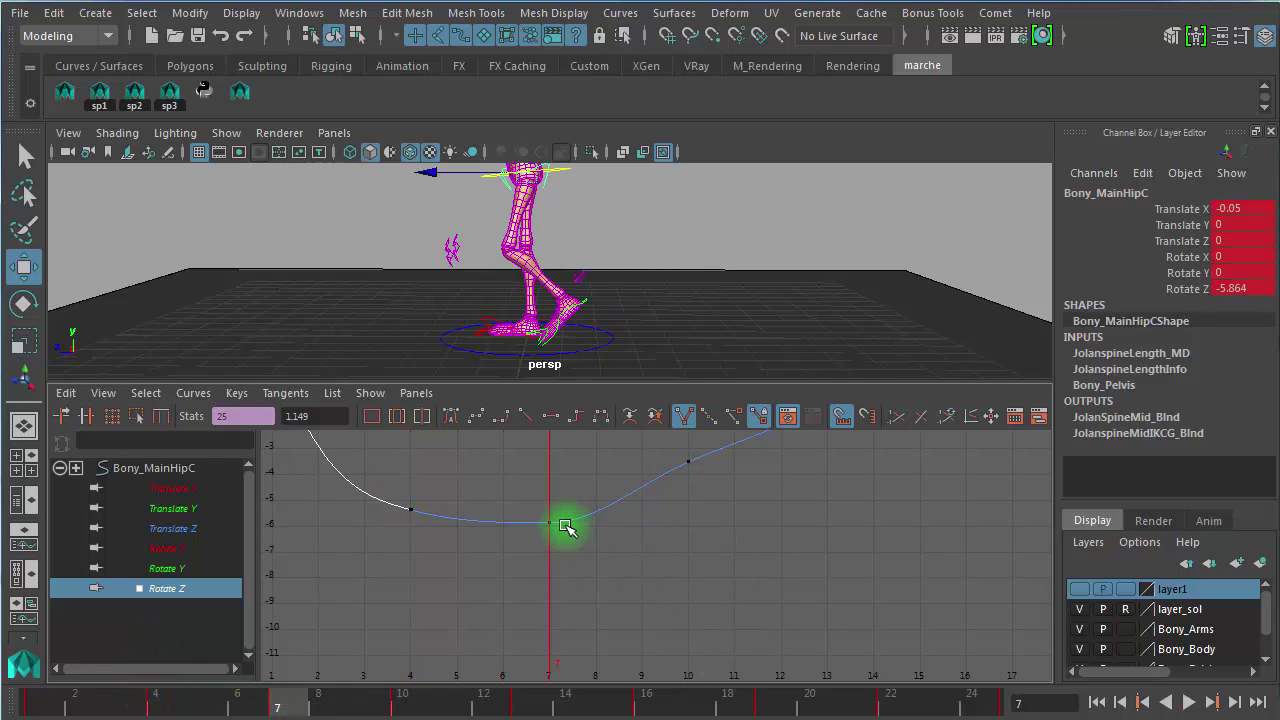
Step: Lower the Rotate Z key at frame 4 to about -5.59 to round the curve into frame 7
left_click_drag(493, 535, 605, 509)
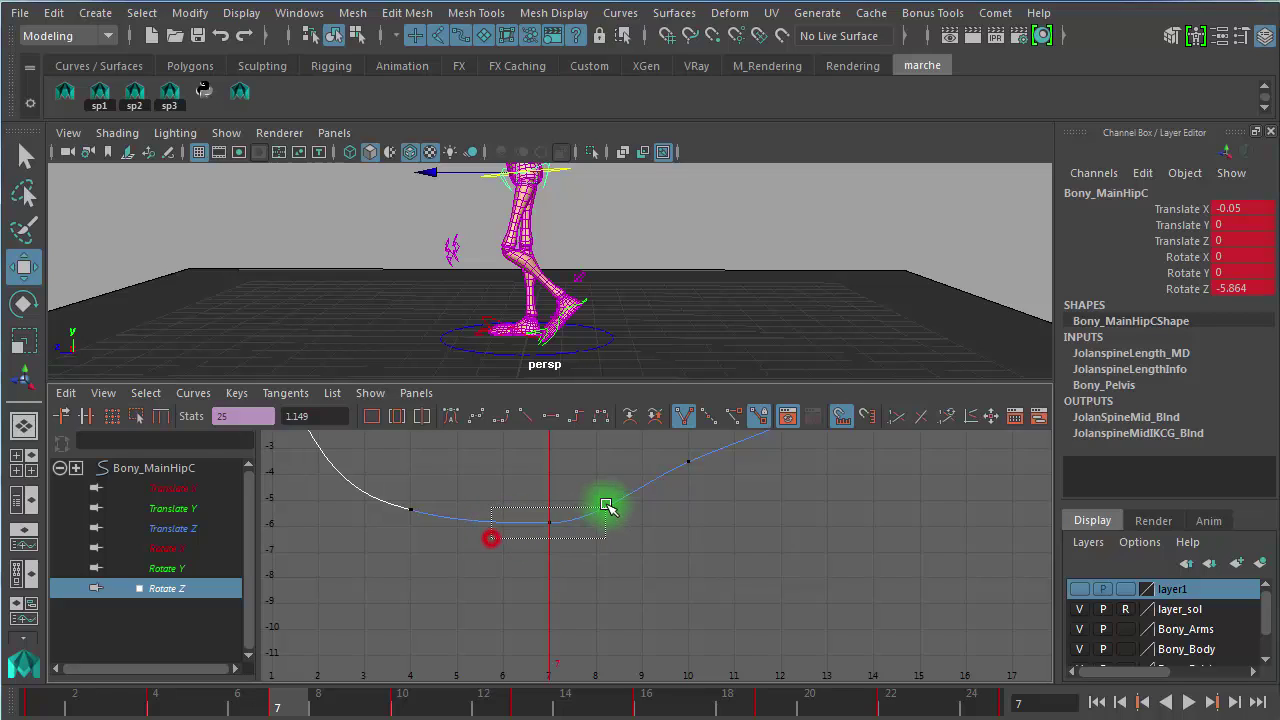
left_click_drag(388, 531, 460, 491)
right_click_drag(544, 597, 522, 544, "alt")
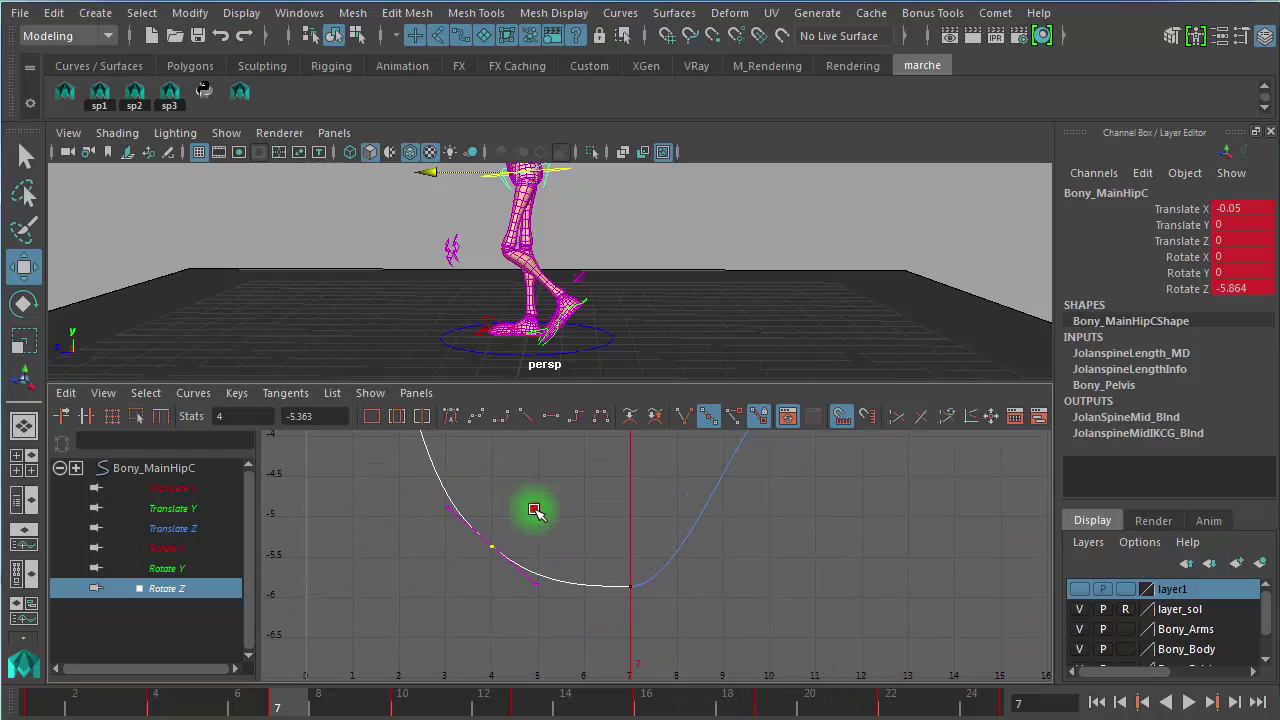
left_click_drag(293, 708, 189, 700)
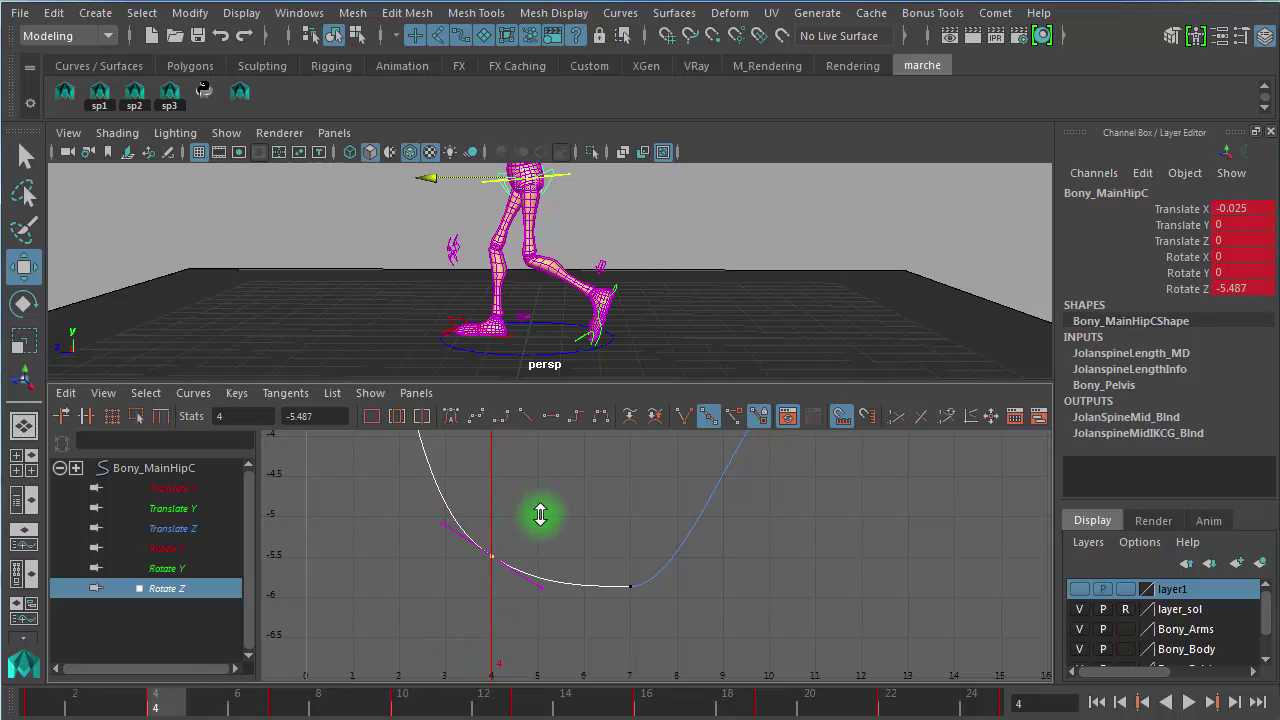
middle_click_drag(540, 514, 540, 522)
Step: Lower the Rotate Z key at frame 10 to about -5.52
left_click_drag(181, 706, 402, 710)
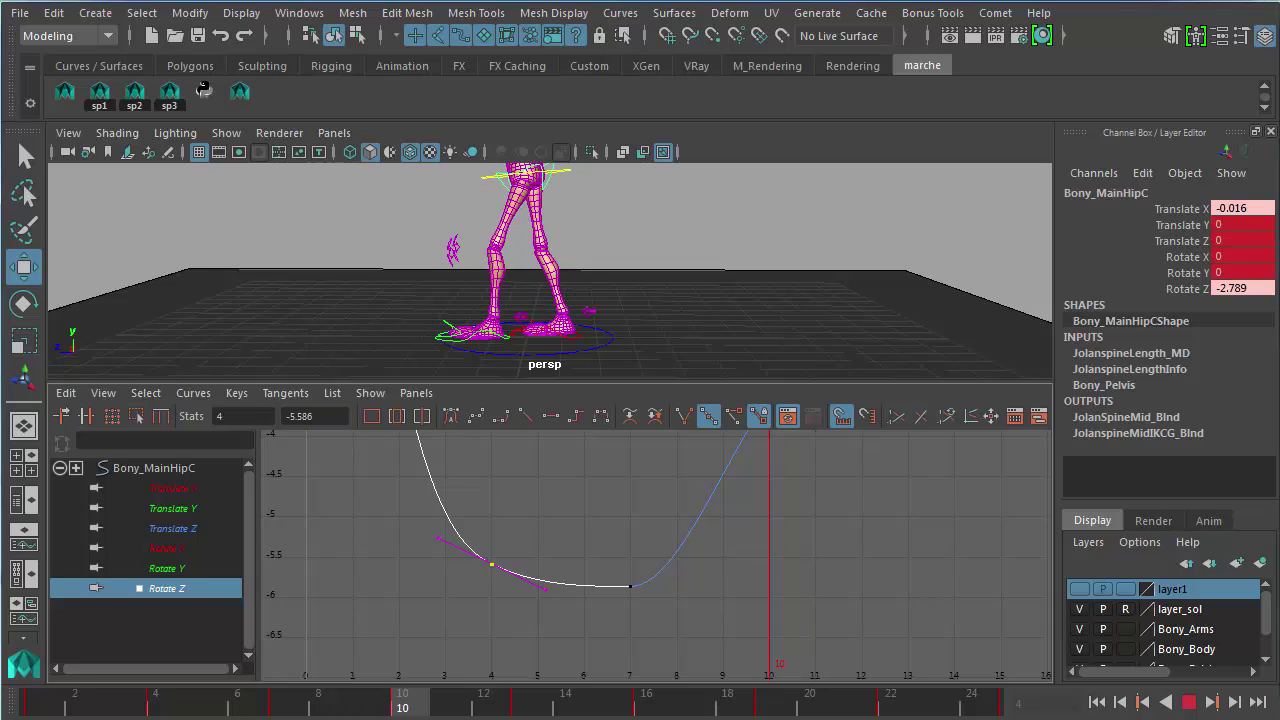
left_click_drag(471, 300, 523, 308, "alt")
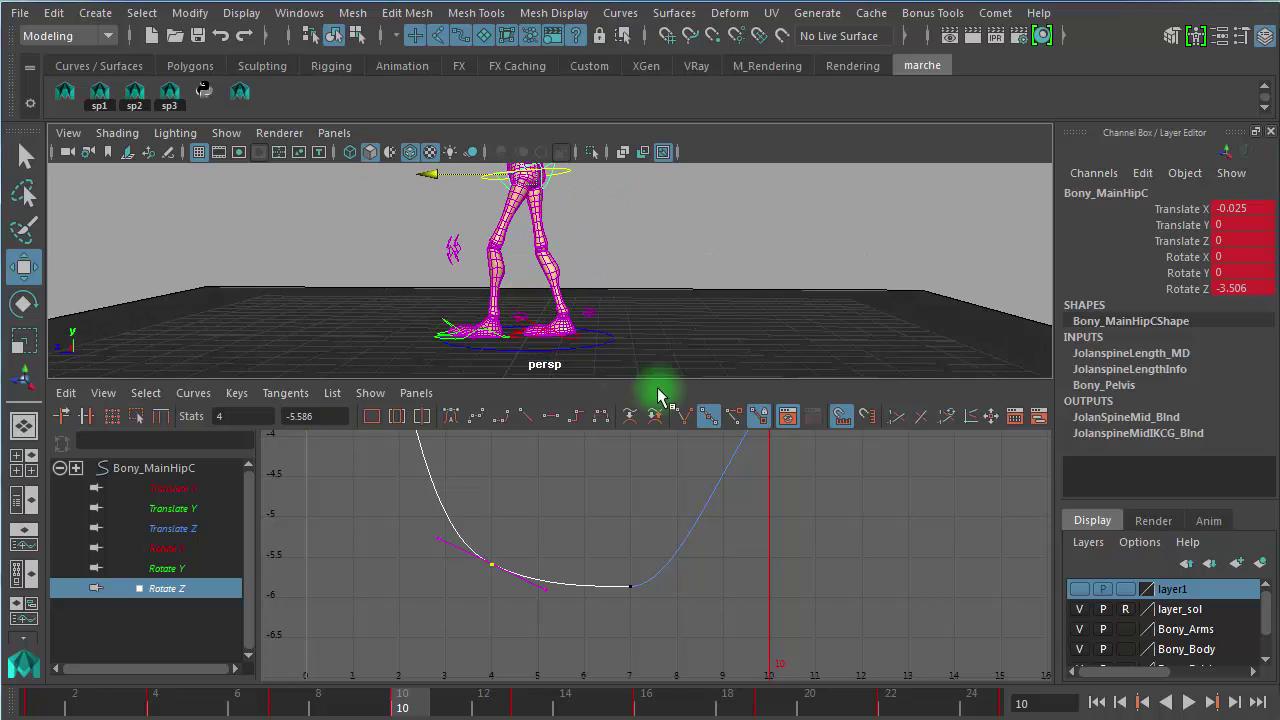
right_click_drag(827, 596, 797, 591, "alt")
middle_click_drag(781, 584, 689, 597, "alt")
left_click_drag(573, 457, 600, 513)
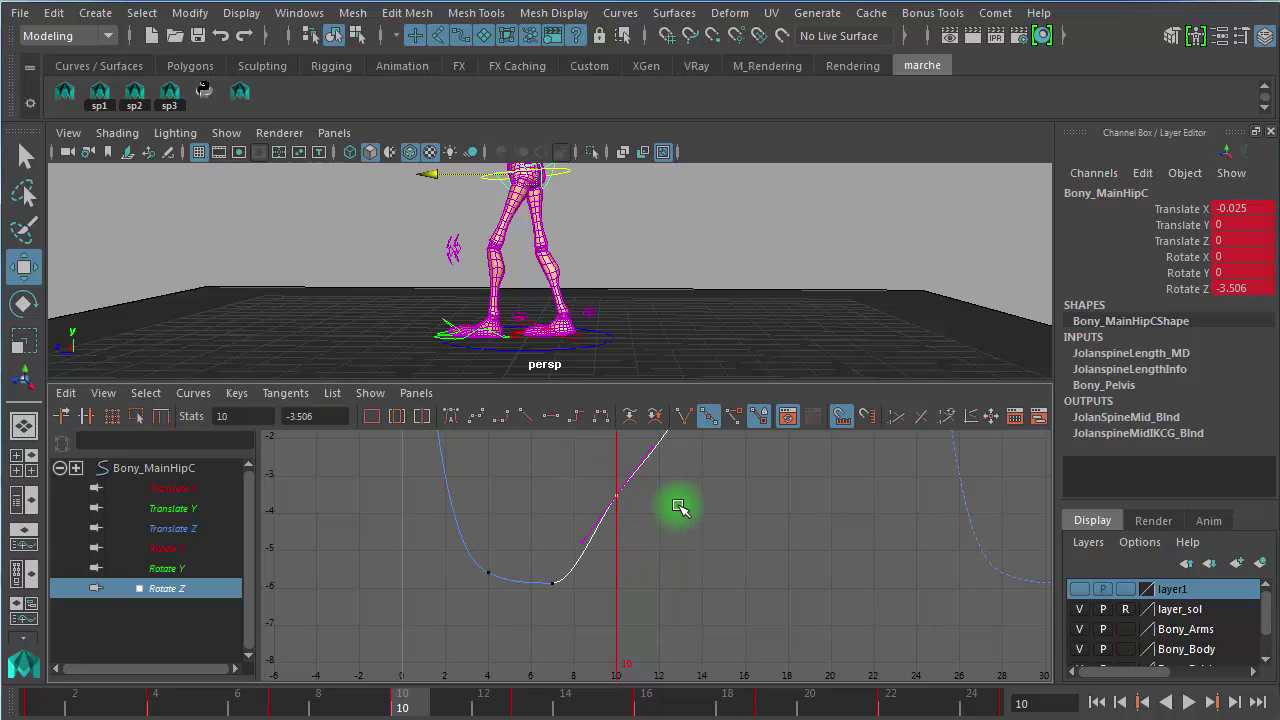
middle_click_drag(679, 507, 443, 657)
scroll(741, 596, "down", 3)
Step: Raise the Rotate Z key at frame 16 to about 4.89
left_click_drag(406, 700, 548, 712)
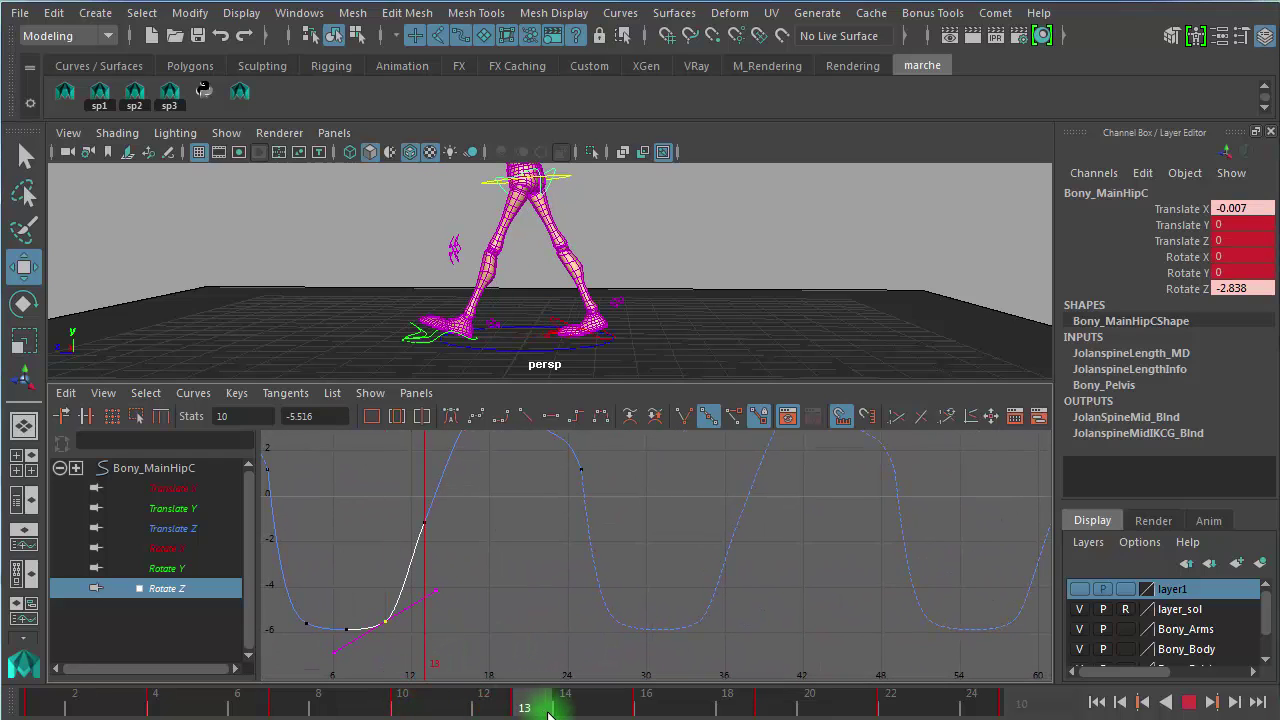
middle_click_drag(514, 543, 508, 606, "alt")
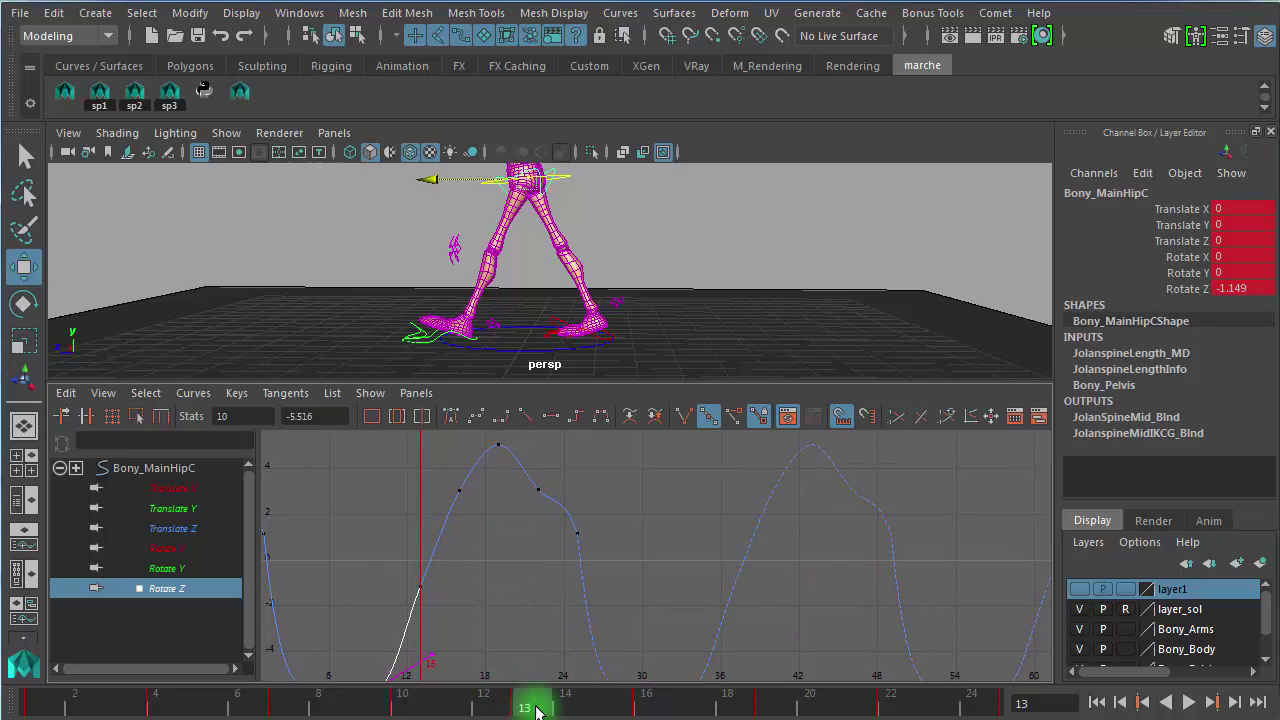
key("alt+v")
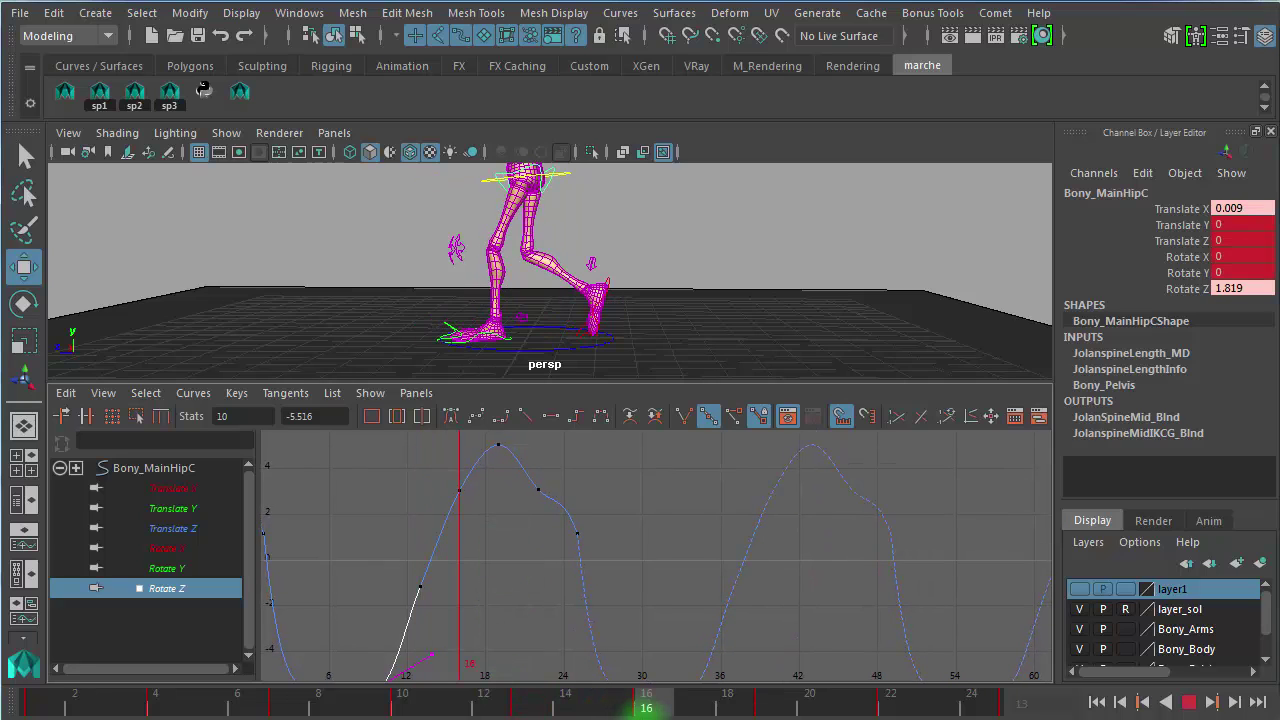
right_click_drag(516, 537, 554, 546, "alt")
middle_click_drag(570, 553, 889, 715, "alt")
left_click_drag(491, 617, 606, 578)
middle_click_drag(610, 577, 611, 469)
left_click_drag(677, 325, 524, 327, "alt")
middle_click_drag(555, 520, 556, 527, "shift")
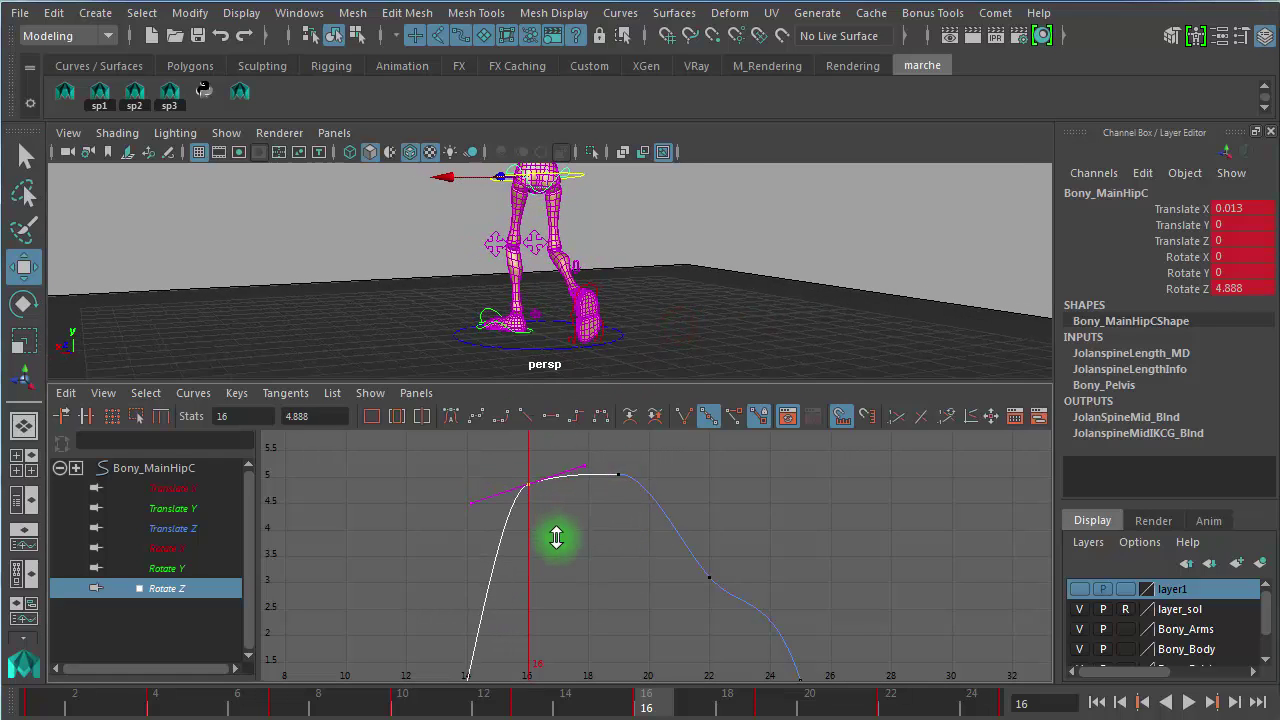
Step: Go to frame 22 and raise its Rotate Z key to about 4.60 to round the curve coming down from frame 19
left_click(770, 712)
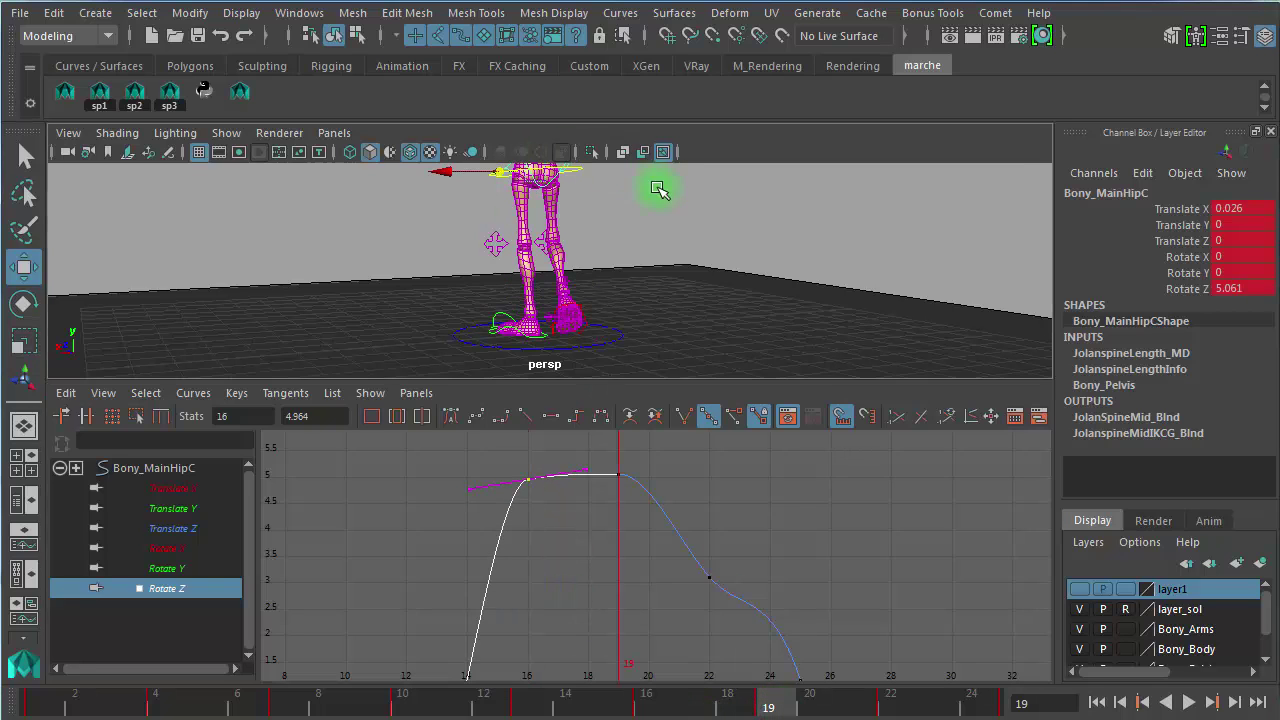
left_click_drag(657, 191, 577, 200, "alt")
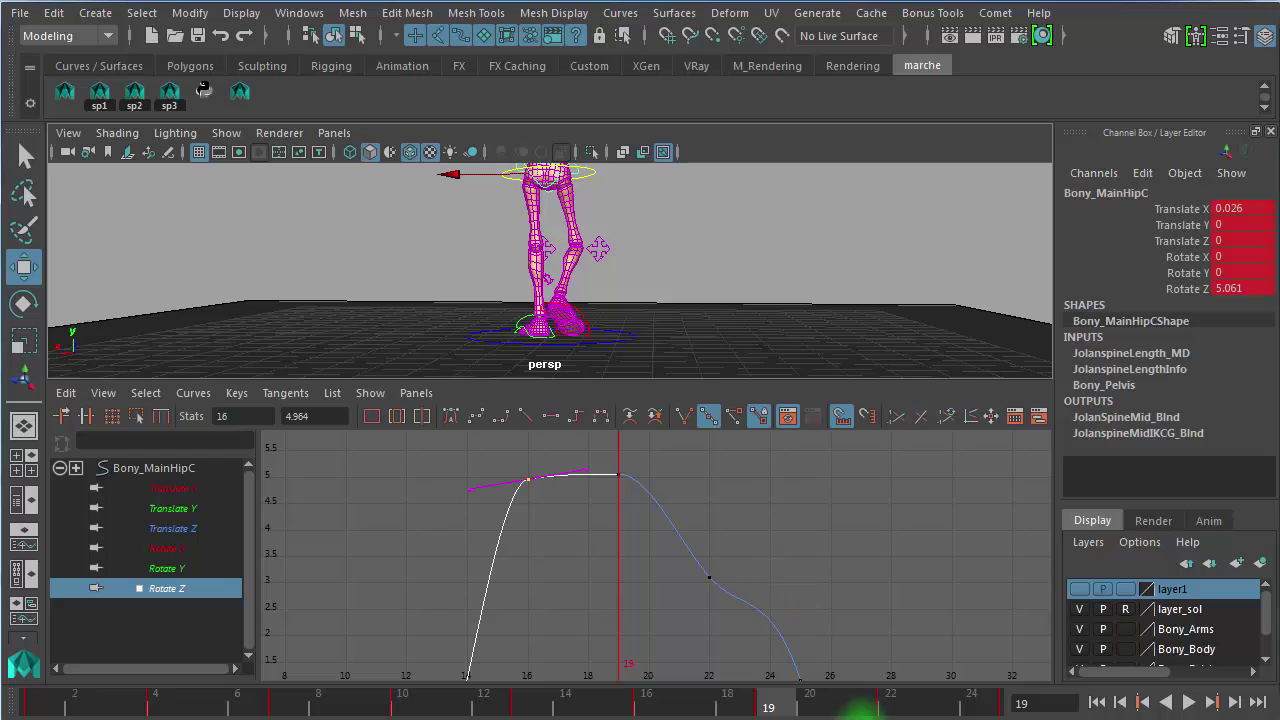
left_click(890, 712)
right_click_drag(780, 535, 750, 525, "alt")
right_click_drag(590, 238, 716, 326, "alt")
middle_click_drag(665, 293, 663, 429, "alt")
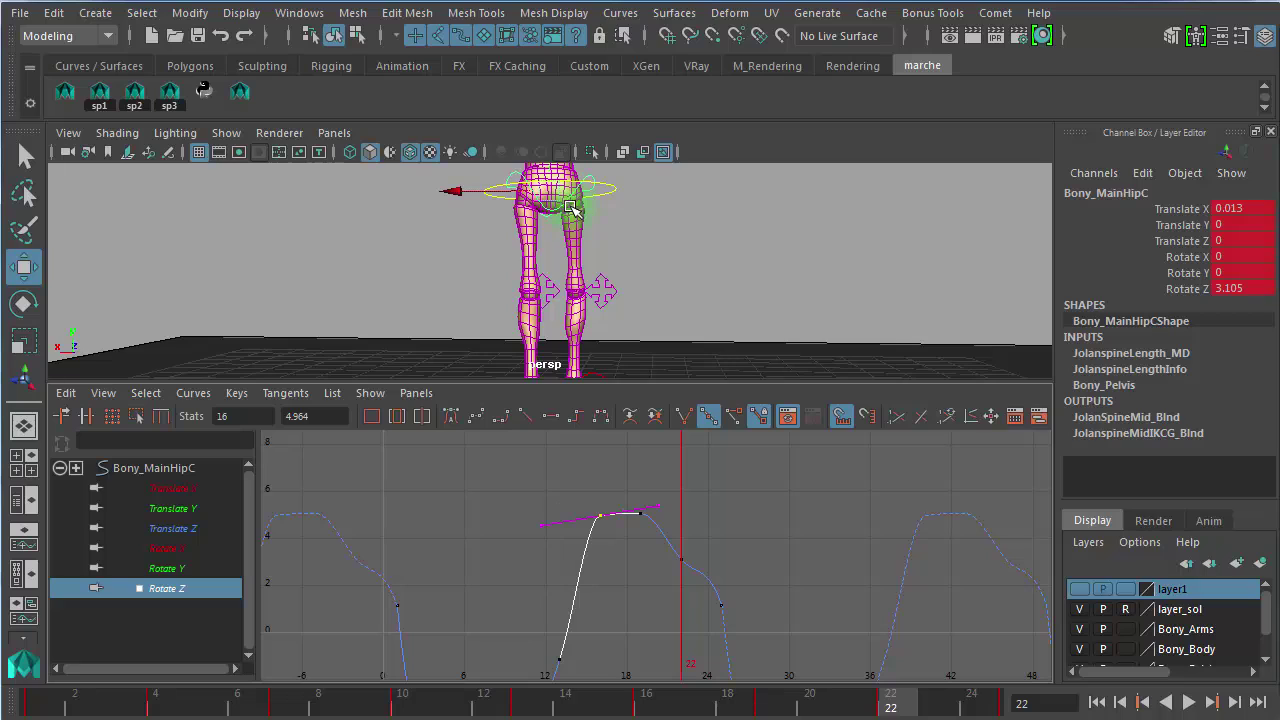
left_click_drag(651, 591, 741, 560)
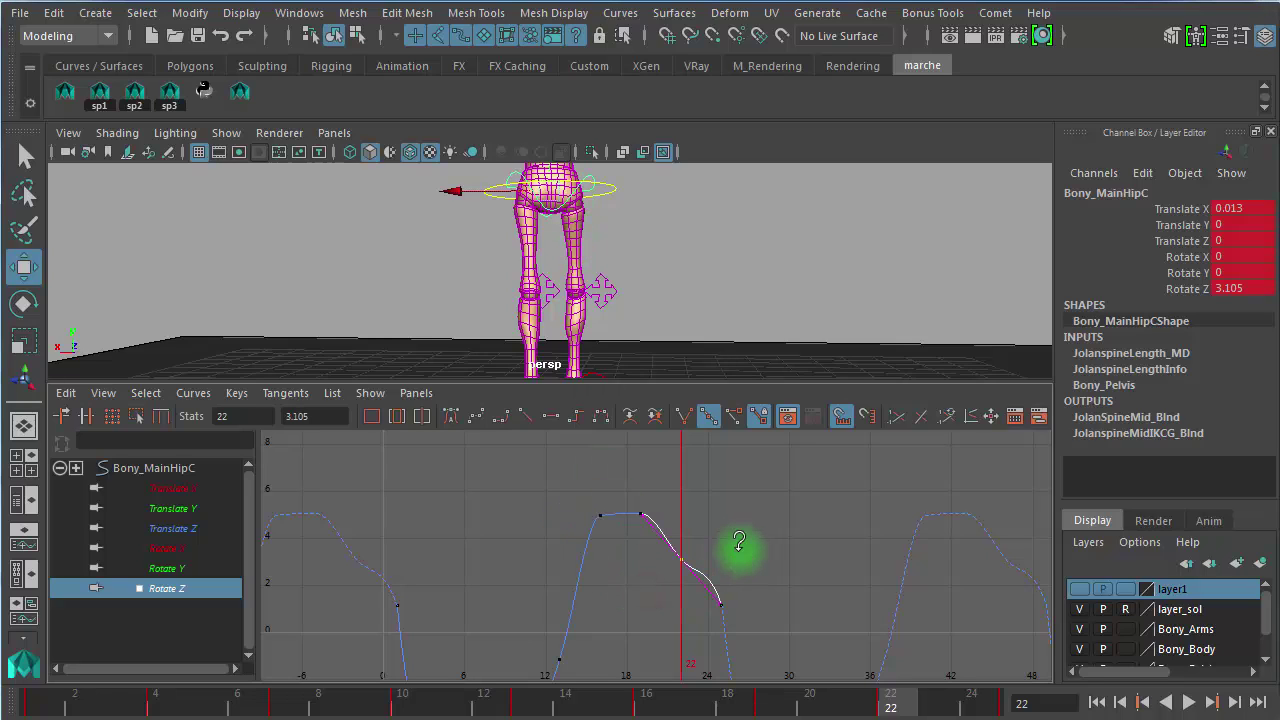
middle_click_drag(739, 542, 768, 511)
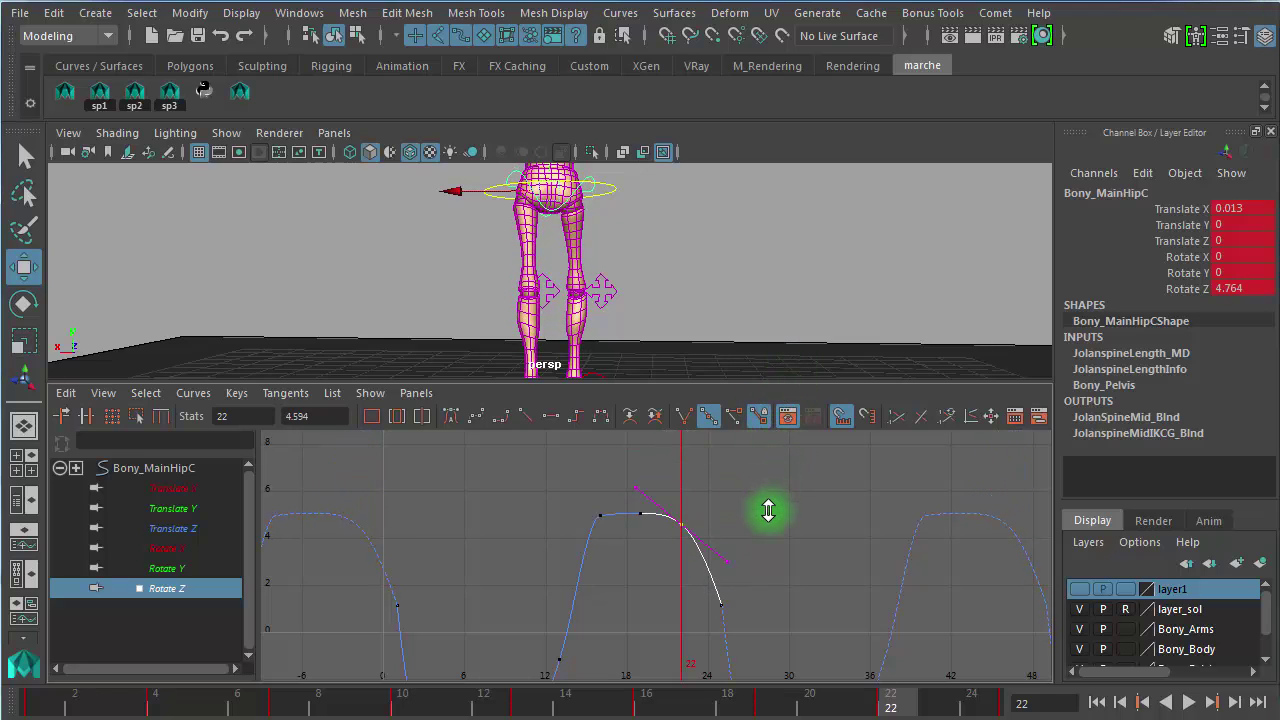
right_click_drag(685, 533, 768, 550, "alt")
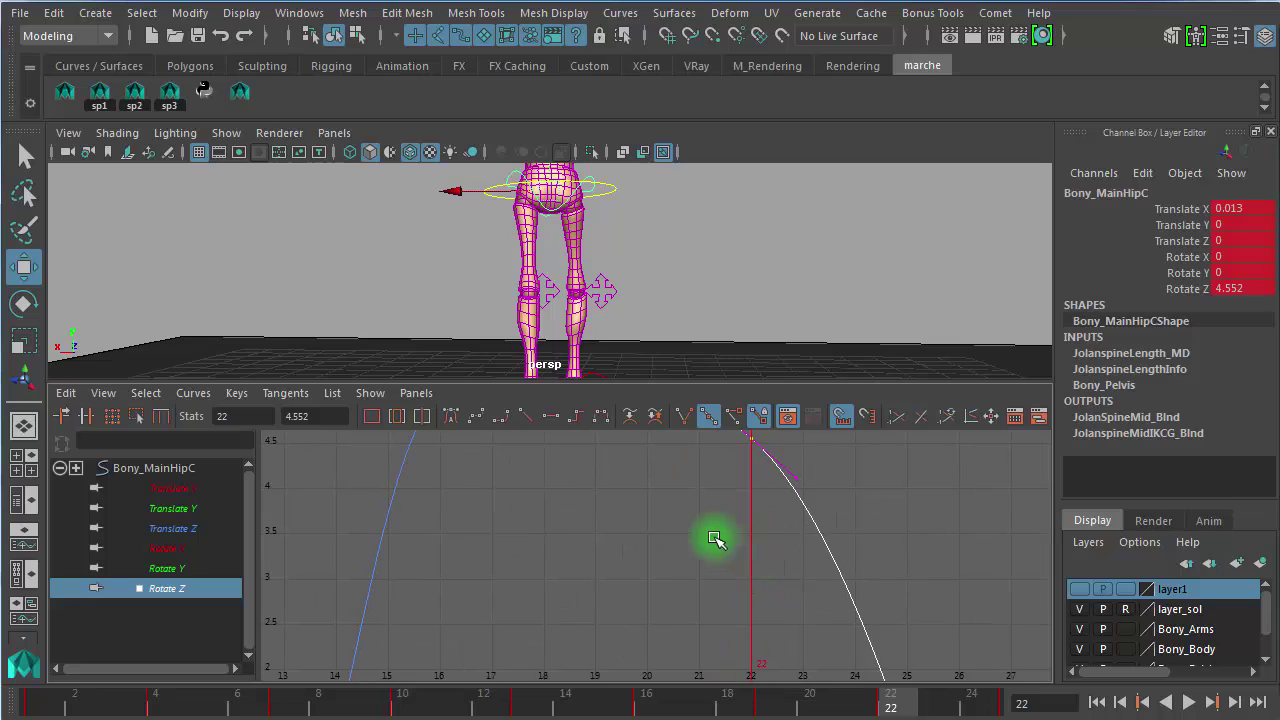
middle_click_drag(713, 558, 709, 659, "alt")
left_click_drag(584, 595, 612, 491)
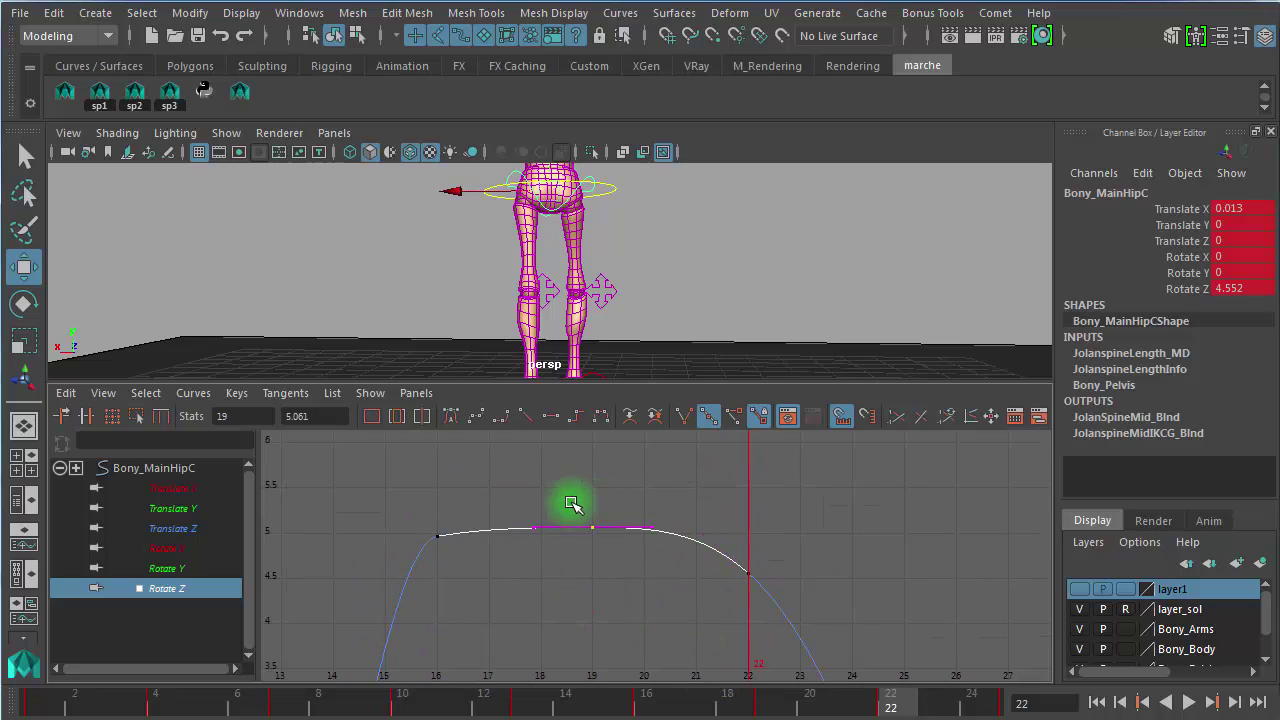
left_click_drag(703, 617, 818, 568)
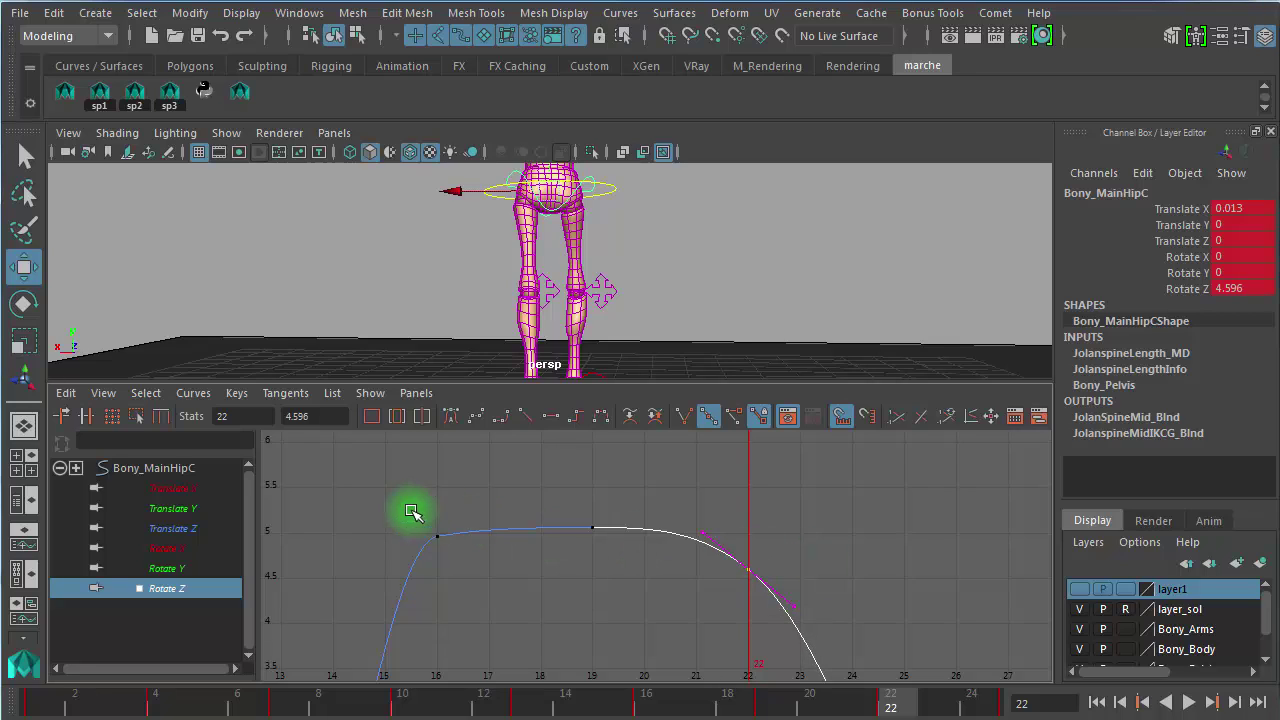
Step: Lower the Rotate Z key at frame 16 to about 4.77
left_click_drag(468, 509, 425, 567)
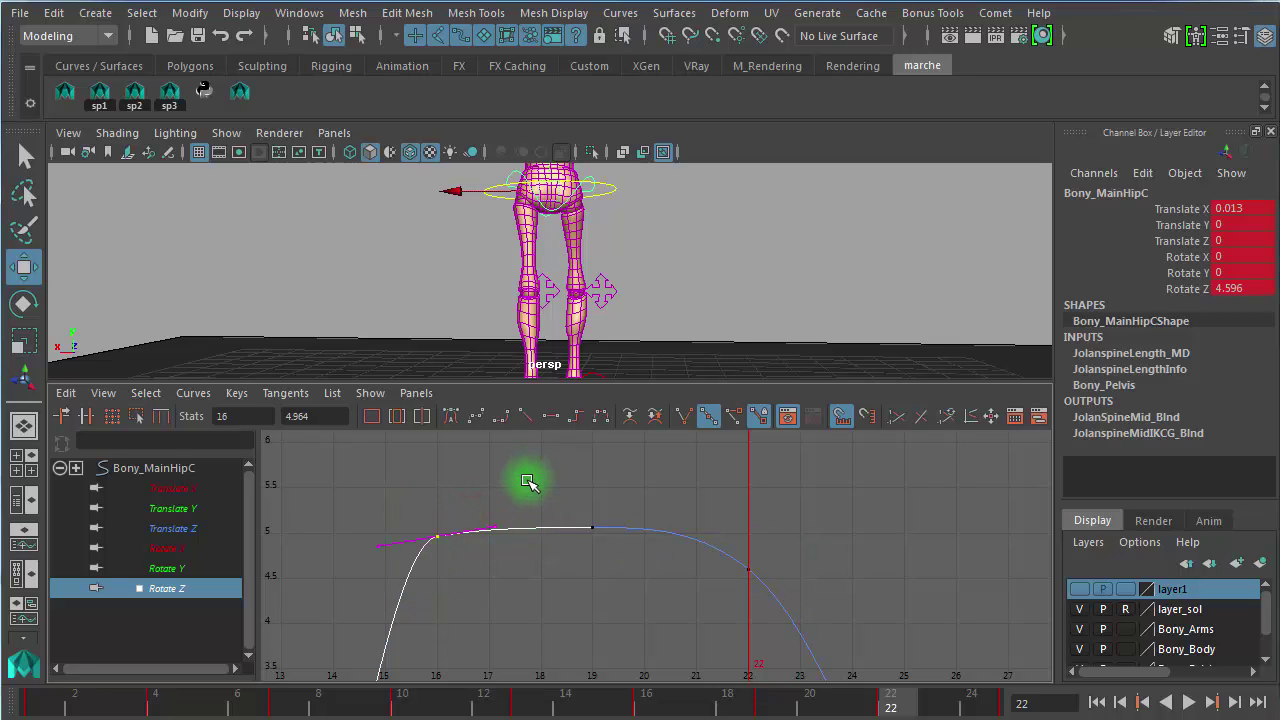
left_click(480, 620)
left_click_drag(405, 518, 498, 609)
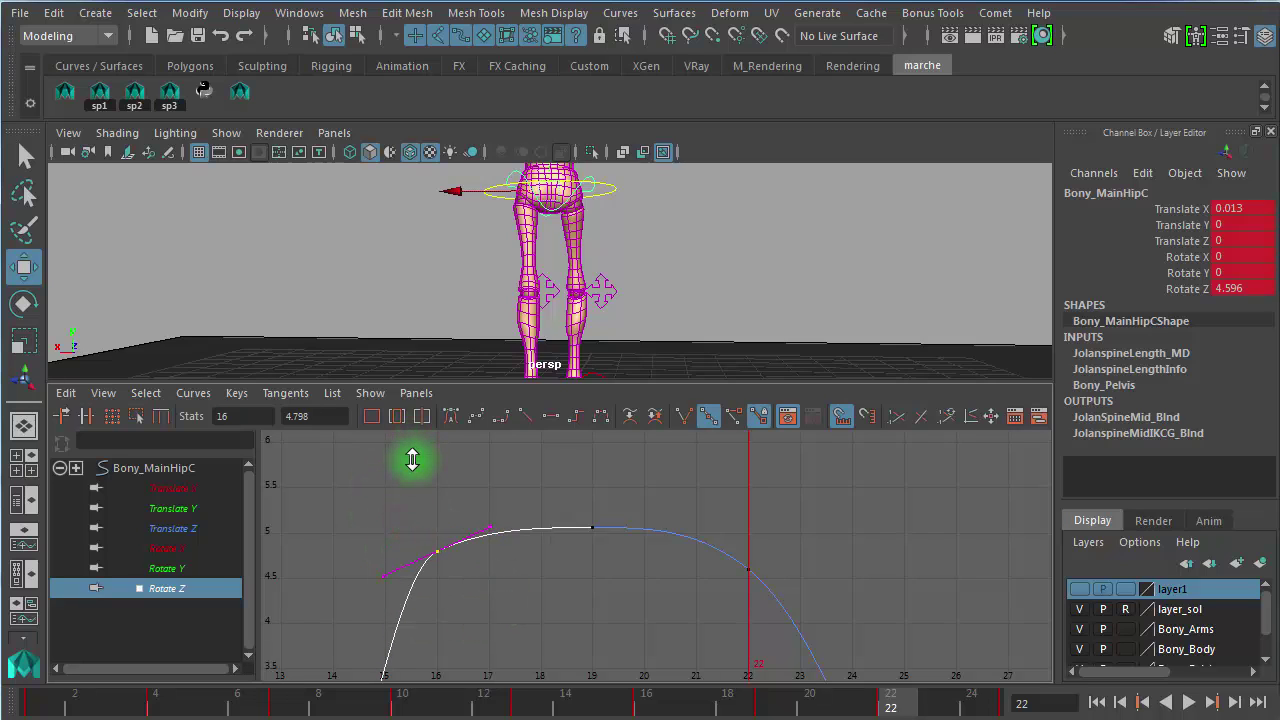
right_click_drag(620, 606, 580, 586, "alt")
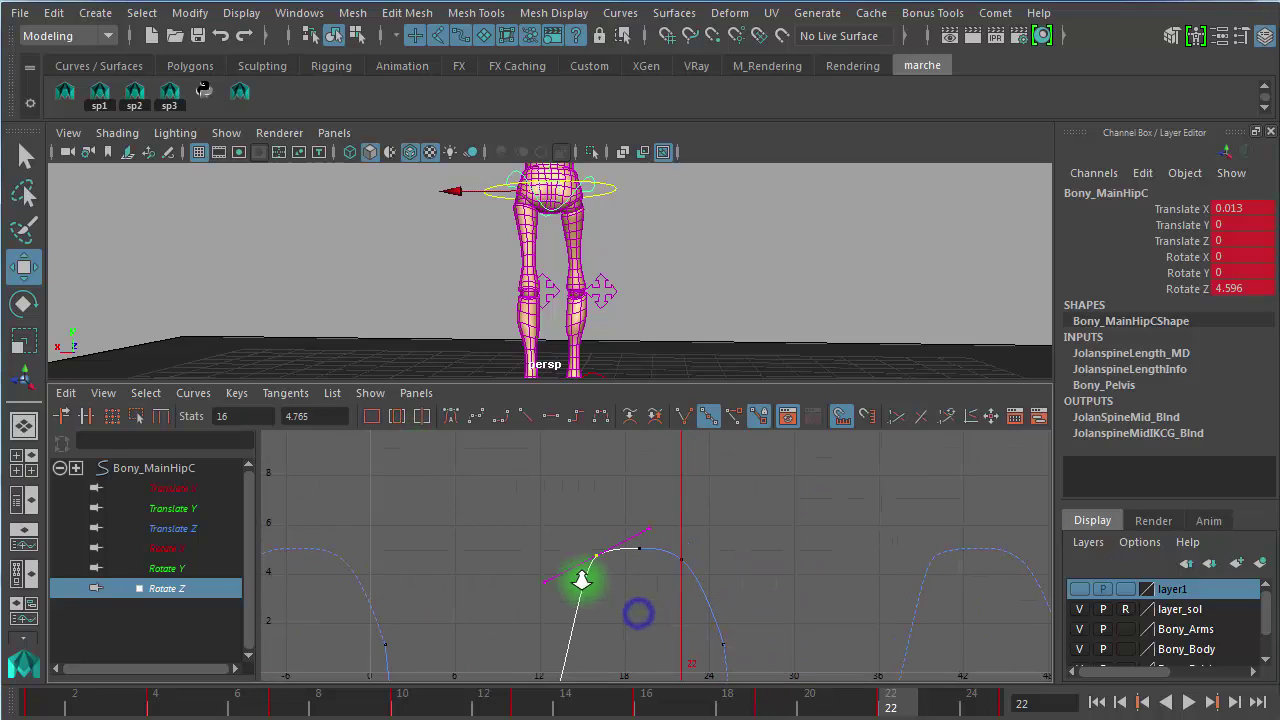
Step: Play the walk cycle and inspect the Rotate Z curve around the low keys at frames 4, 7 and 10 and the upper hump
right_click_drag(718, 566, 640, 543, "alt")
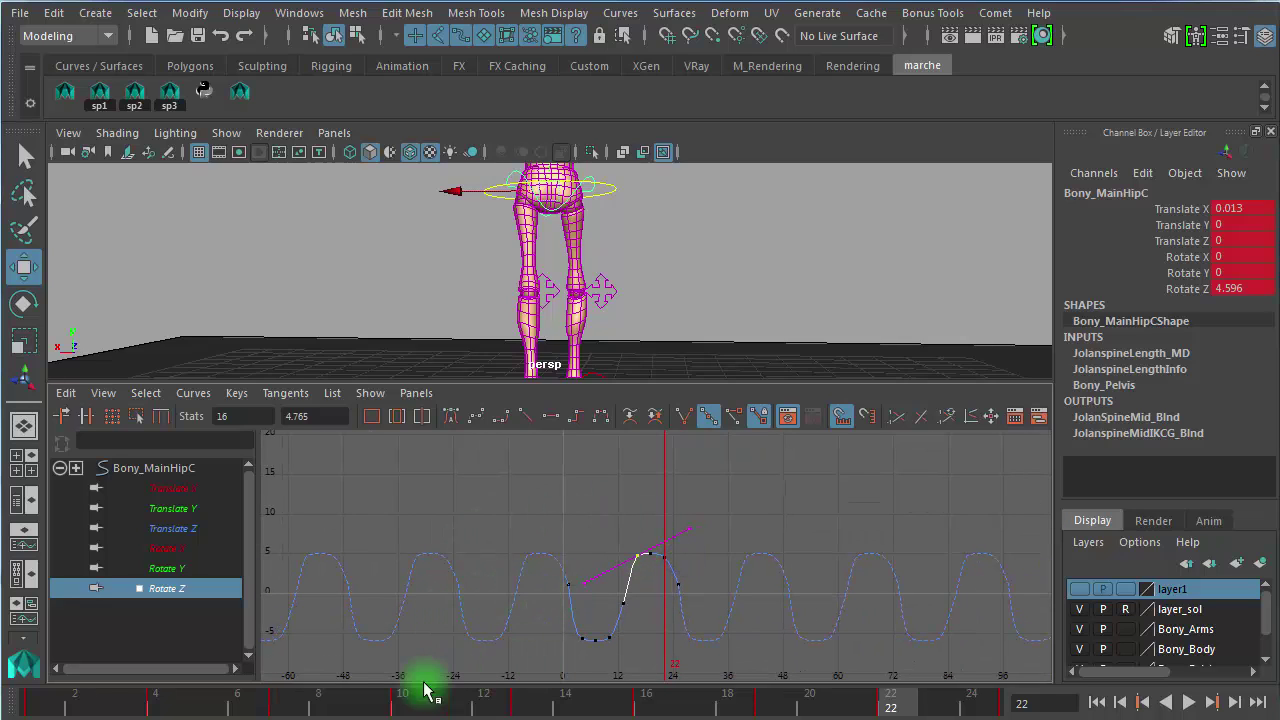
key("alt+v")
key("Escape")
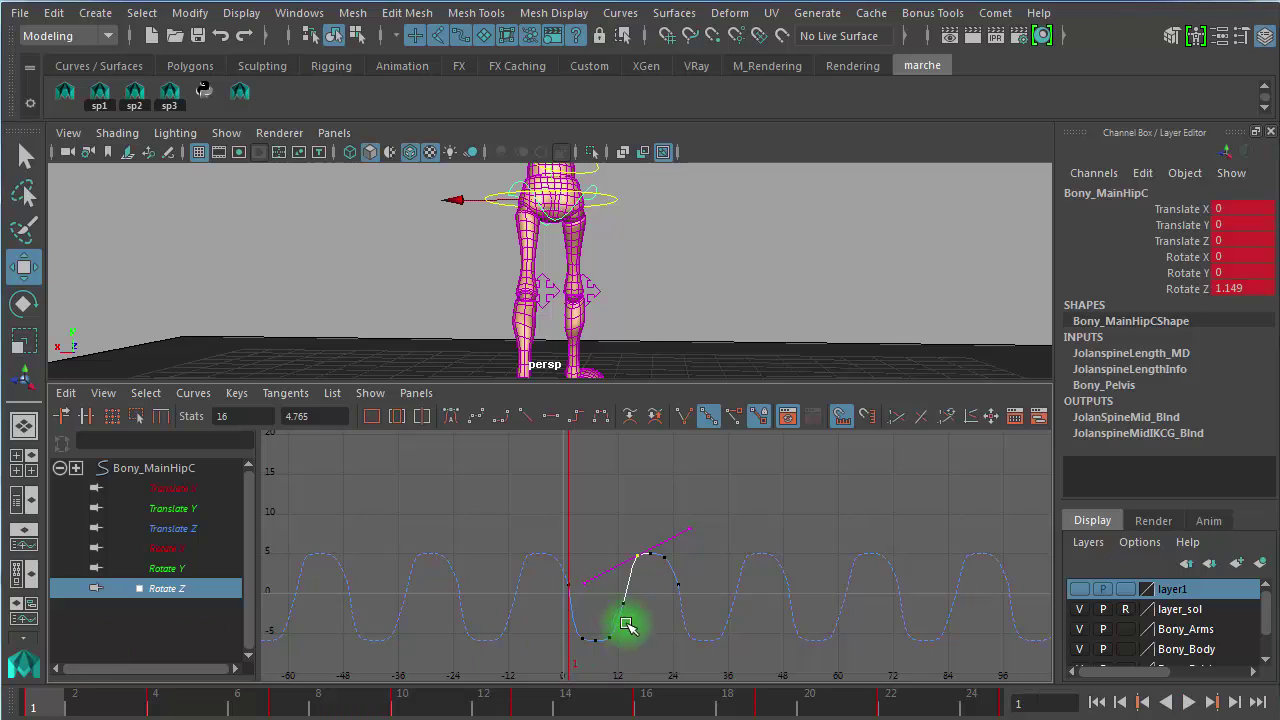
right_click_drag(603, 597, 669, 597, "alt")
middle_click_drag(645, 602, 717, 366, "alt")
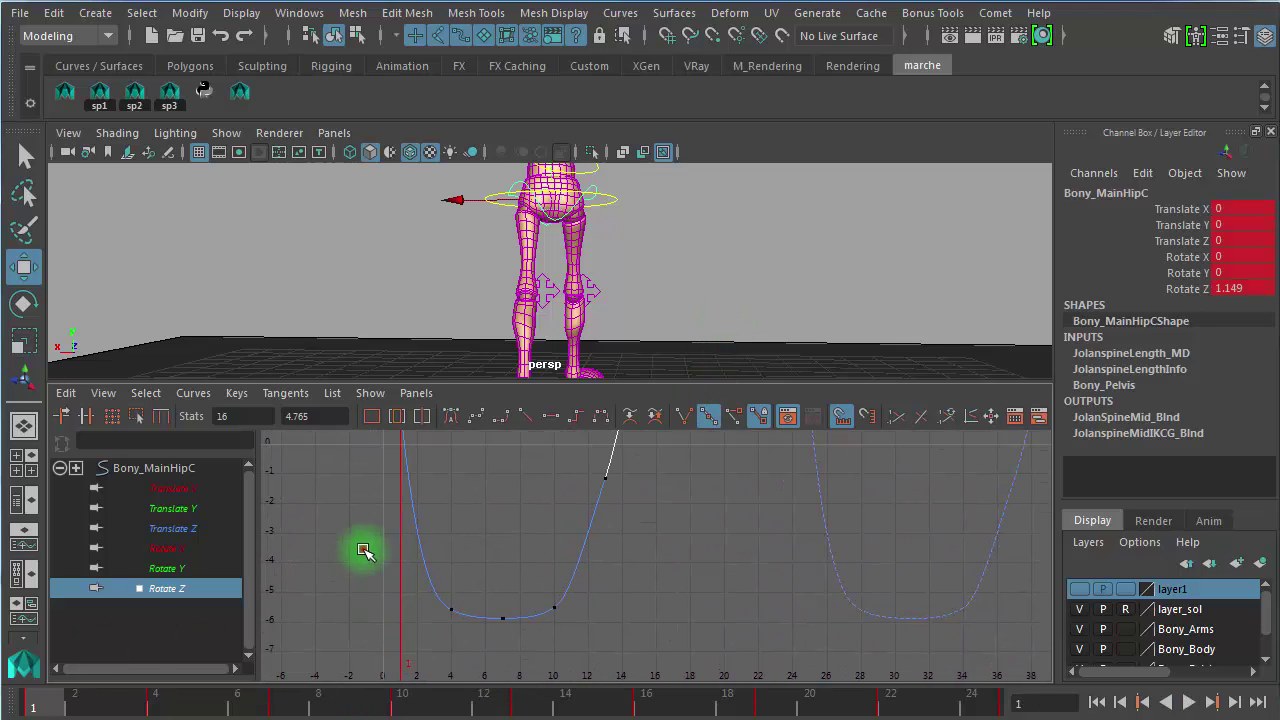
left_click_drag(363, 545, 632, 655)
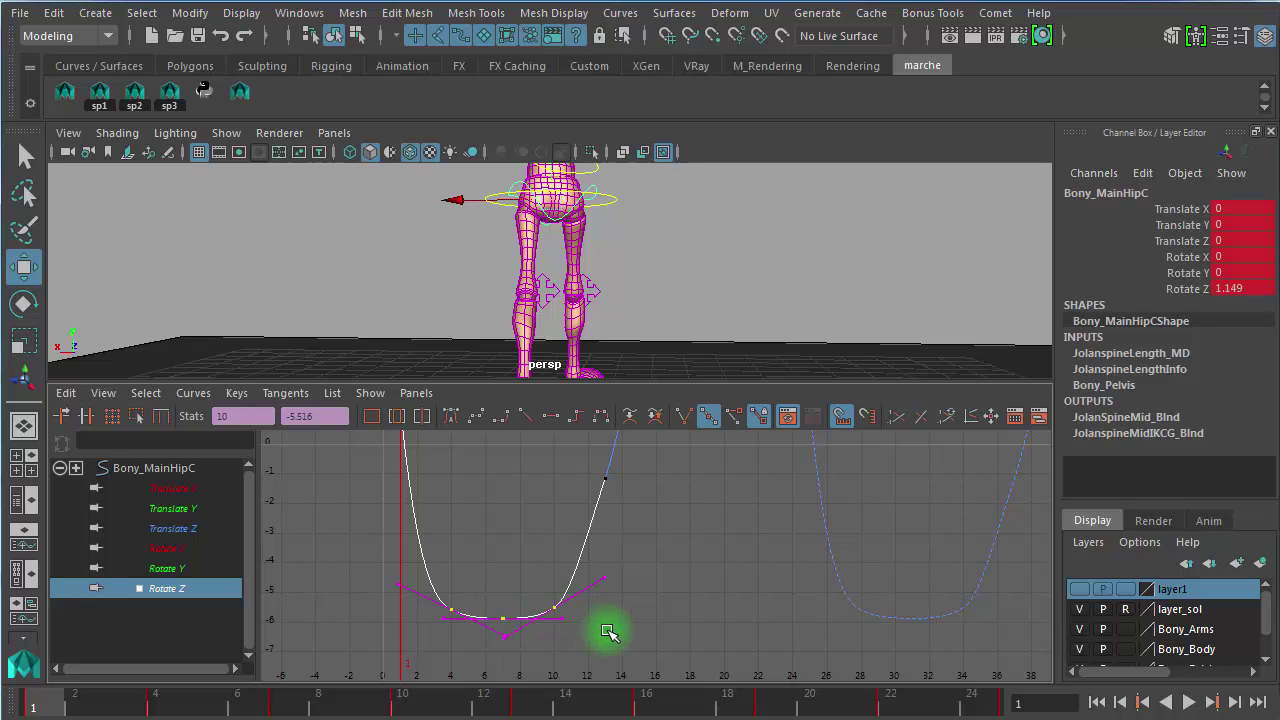
middle_click_drag(606, 631, 557, 694, "alt")
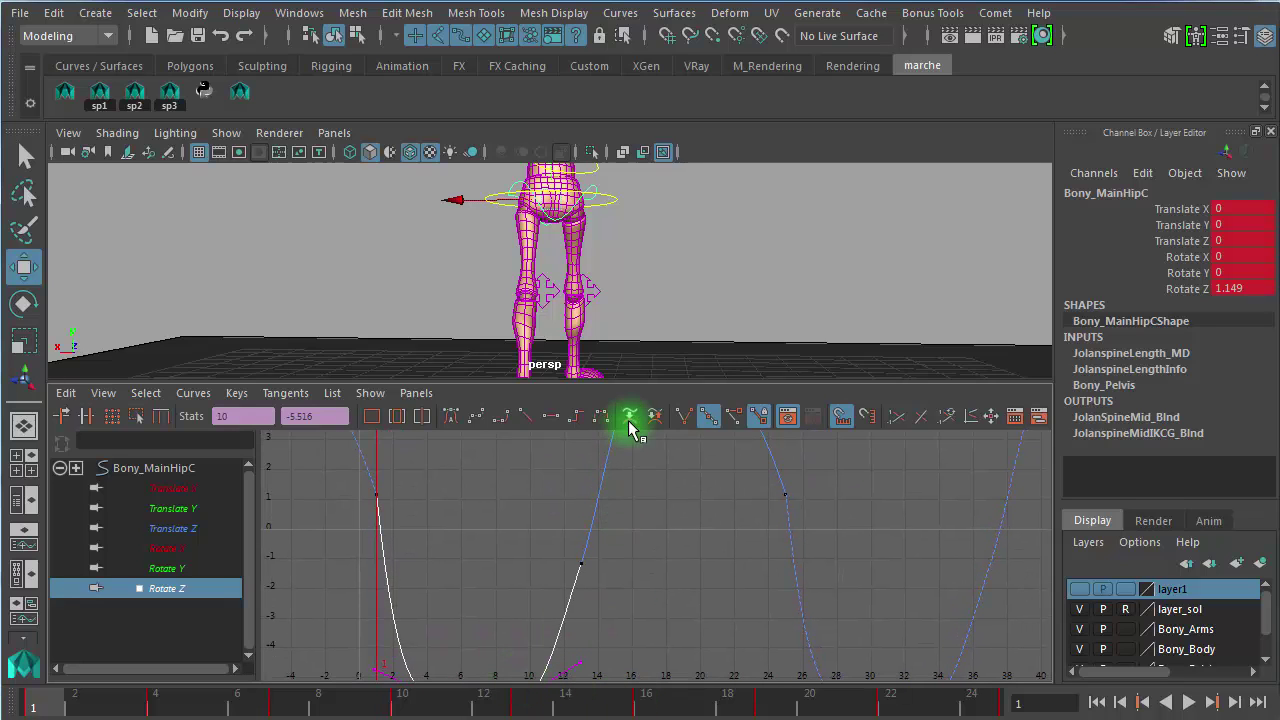
middle_click_drag(666, 537, 666, 583, "alt")
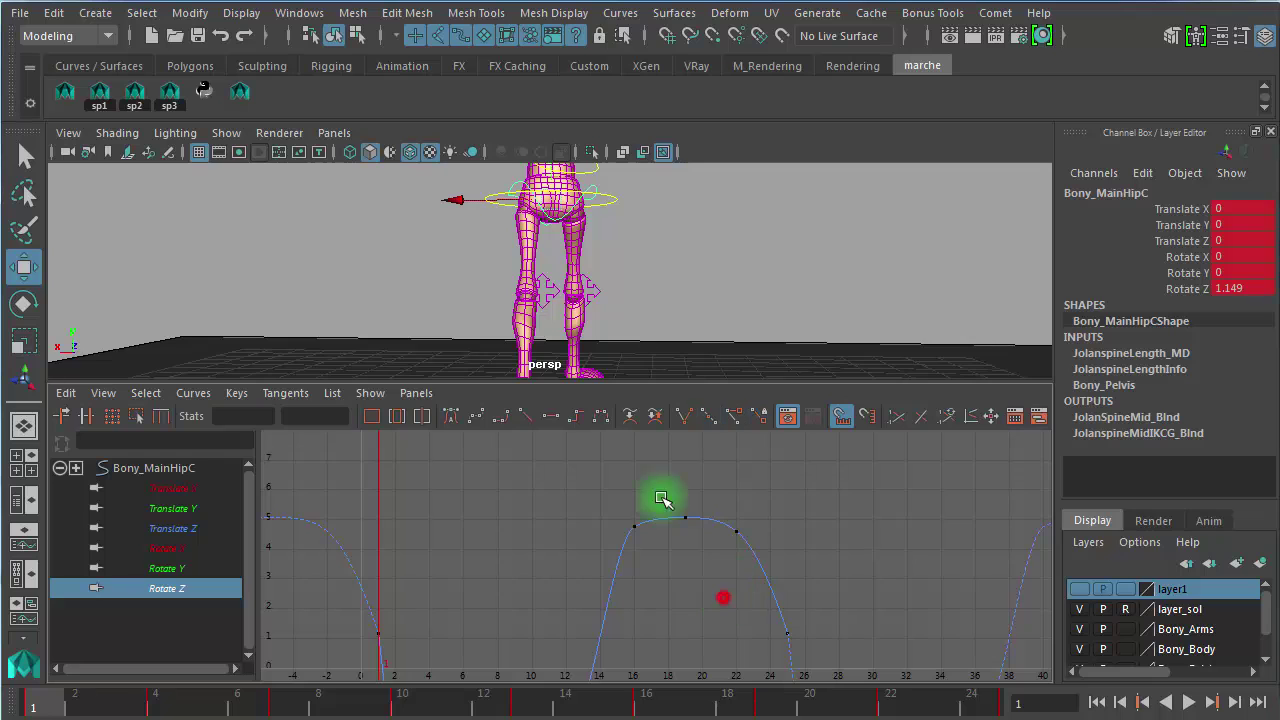
Step: Deselect the hip control and play the walk cycle, orbiting around the pelvis to review the hip tilt
left_click(663, 306)
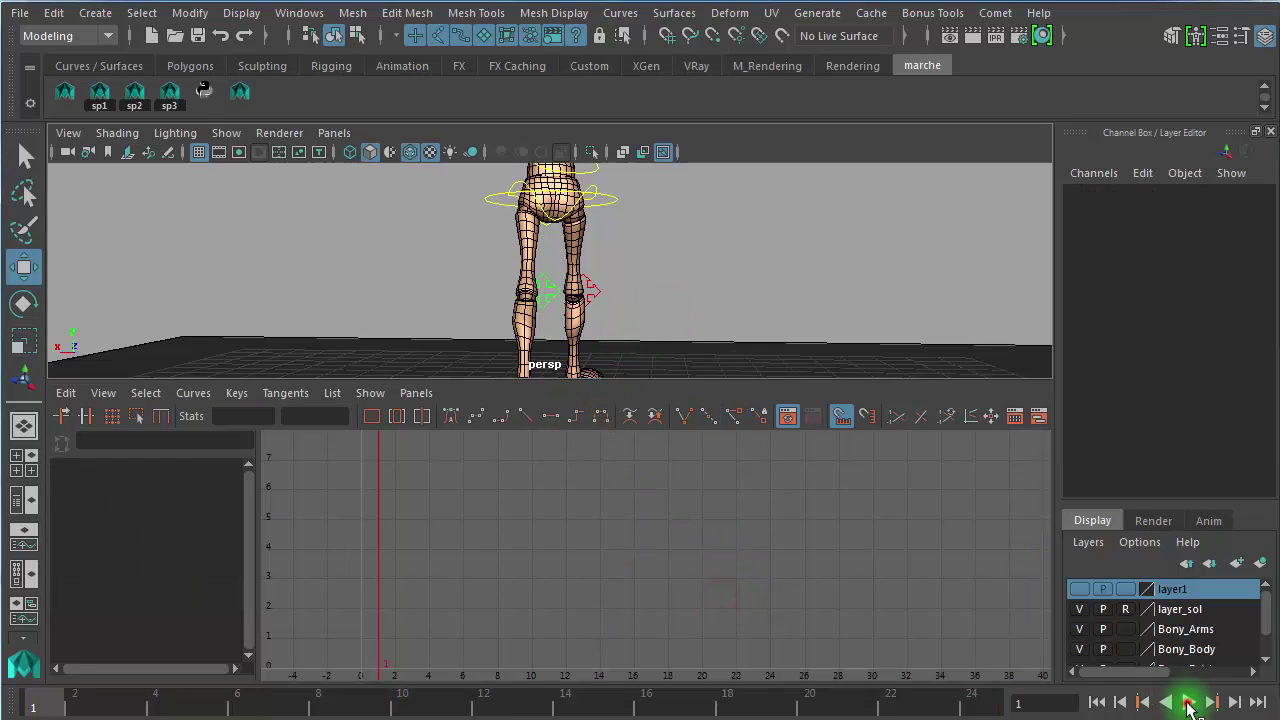
left_click(1188, 703)
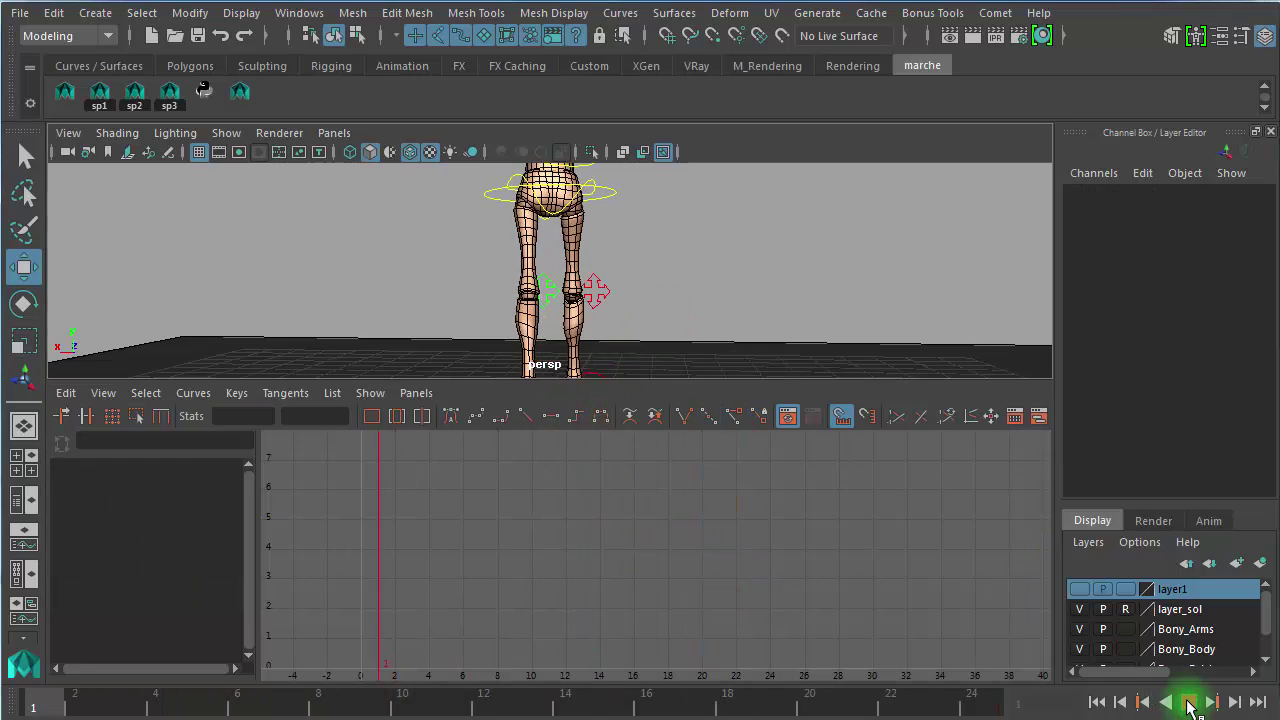
left_click_drag(766, 377, 597, 348, "alt")
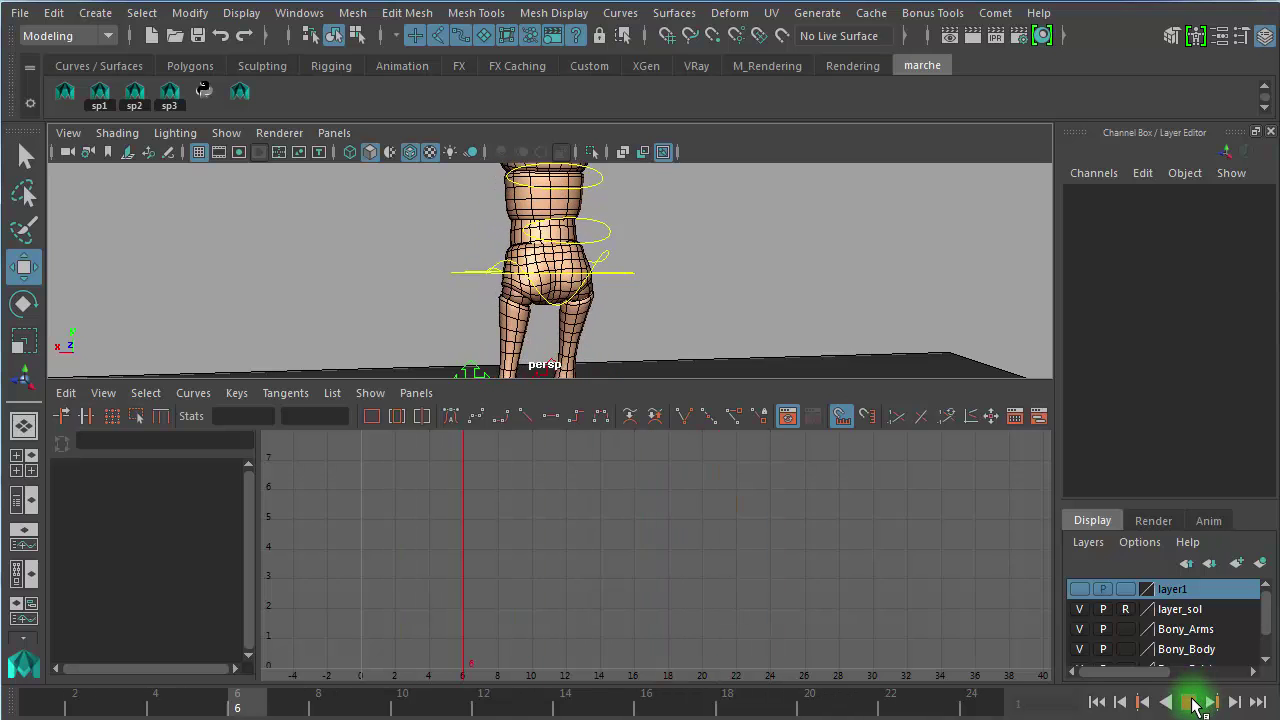
left_click(1190, 703)
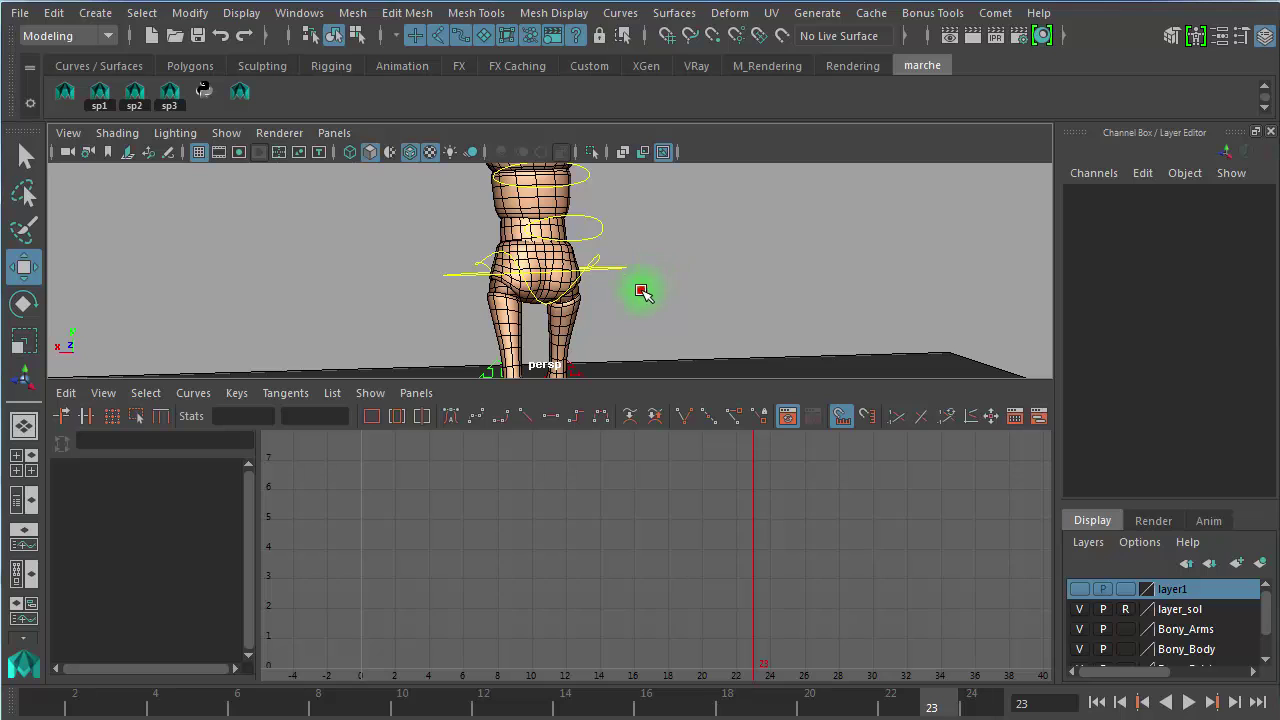
Step: Select the main hip control, isolate its Rotate Z curve and scrub to frame 19
left_click(604, 258)
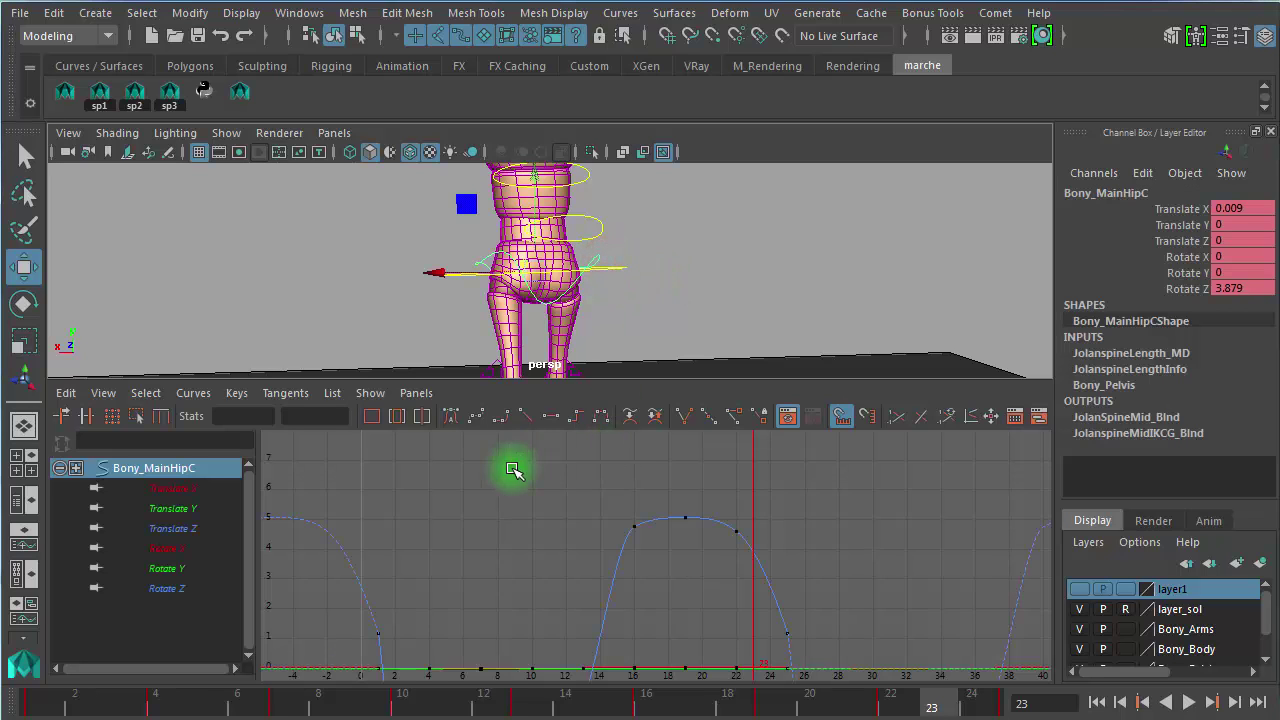
key("a")
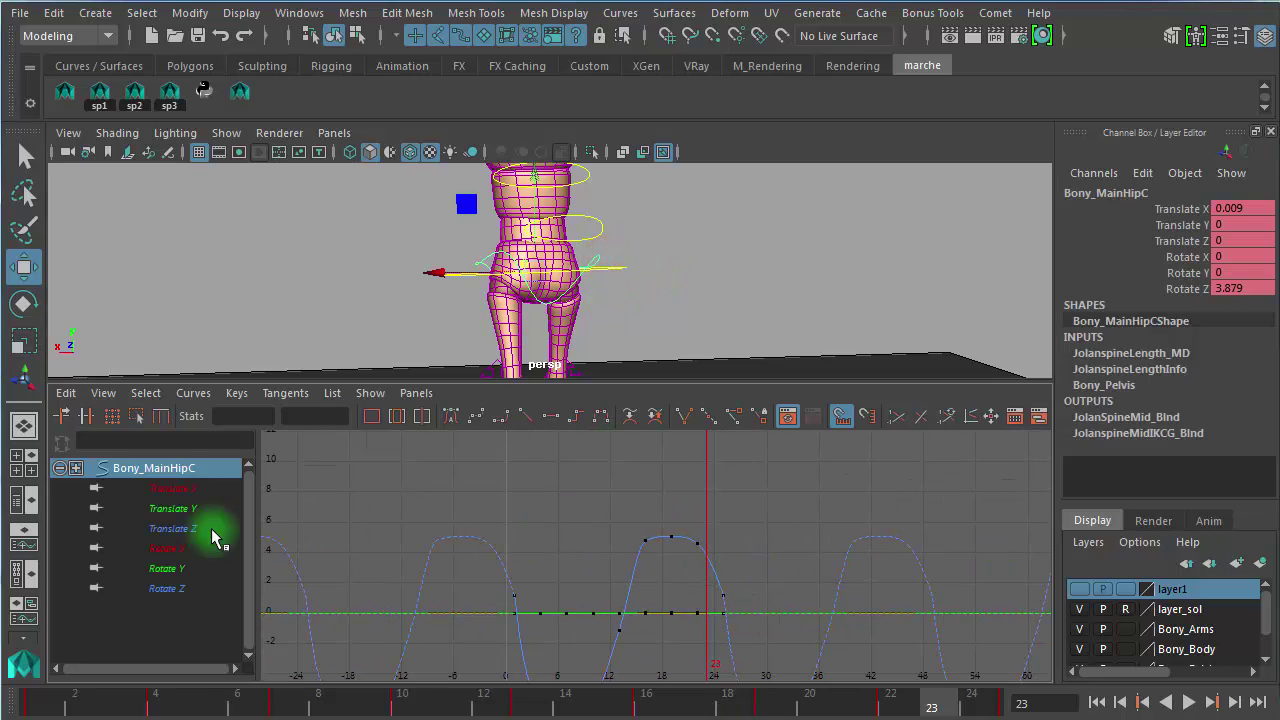
left_click(167, 588)
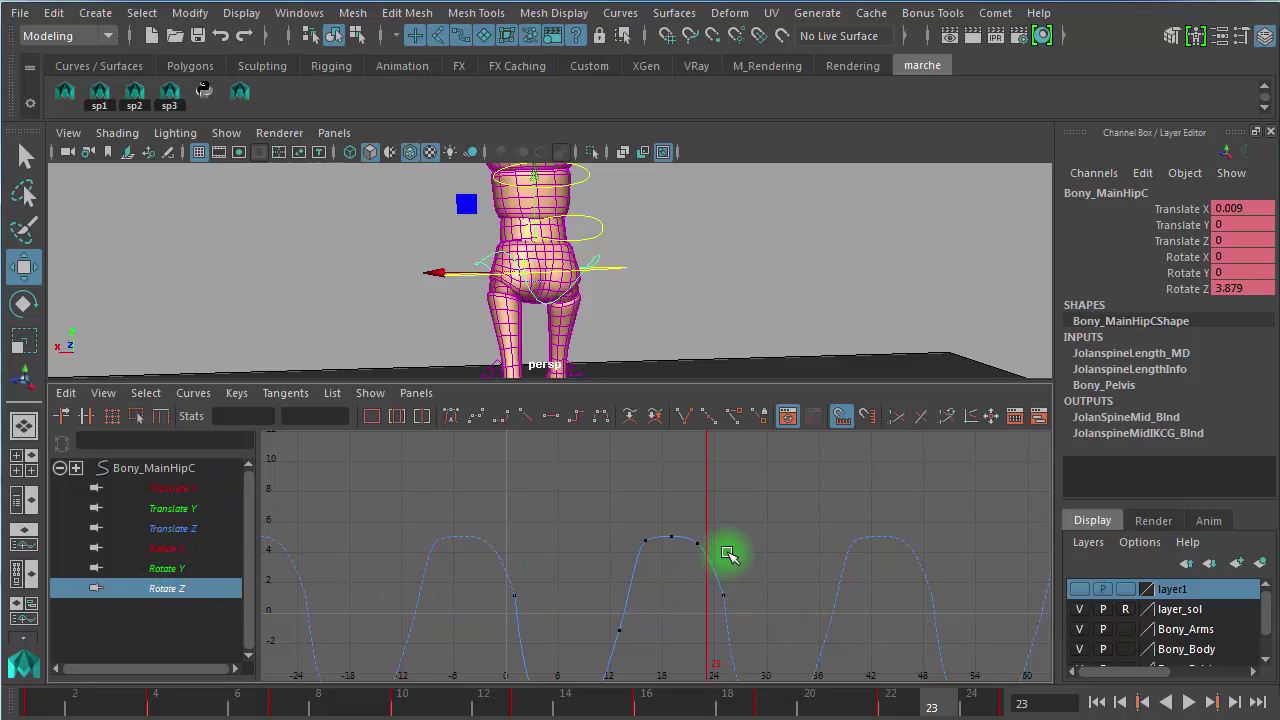
left_click_drag(581, 489, 753, 580)
left_click(425, 697)
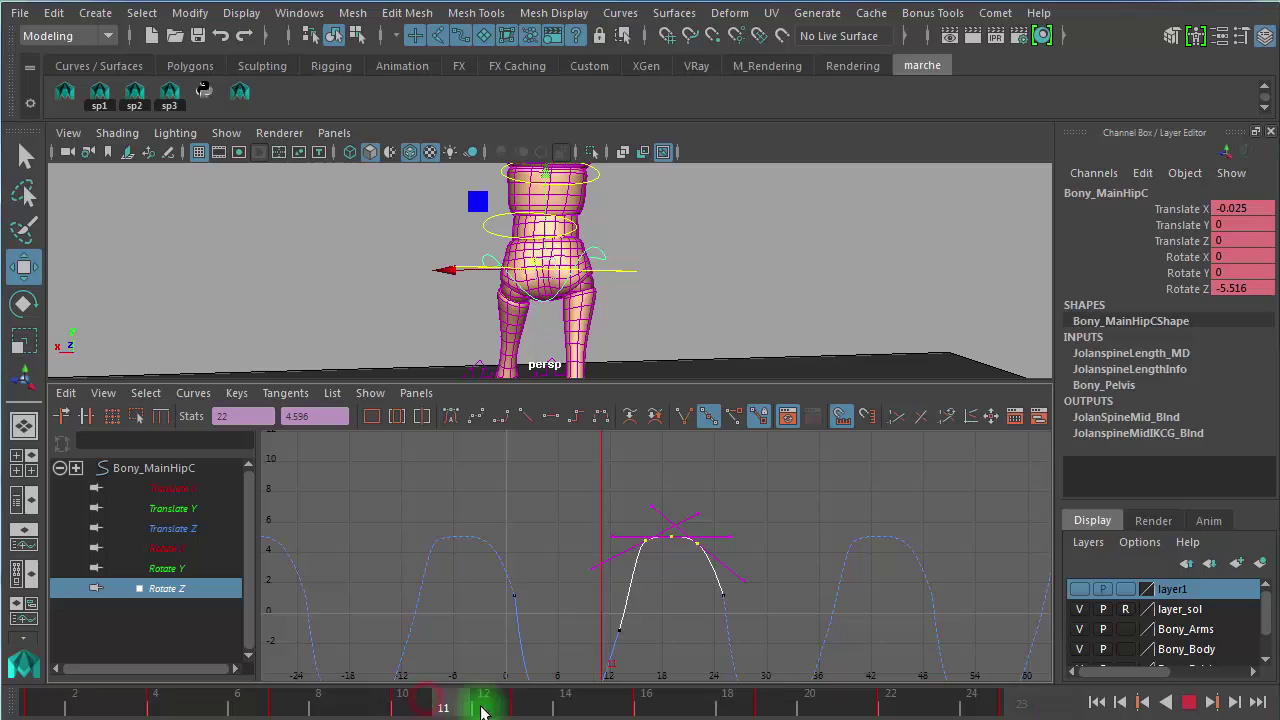
left_click_drag(481, 710, 770, 685)
Step: Try raising the Rotate Z keys at frames 16, 19 and 22 together to a peak of about 6.18
left_click(757, 477)
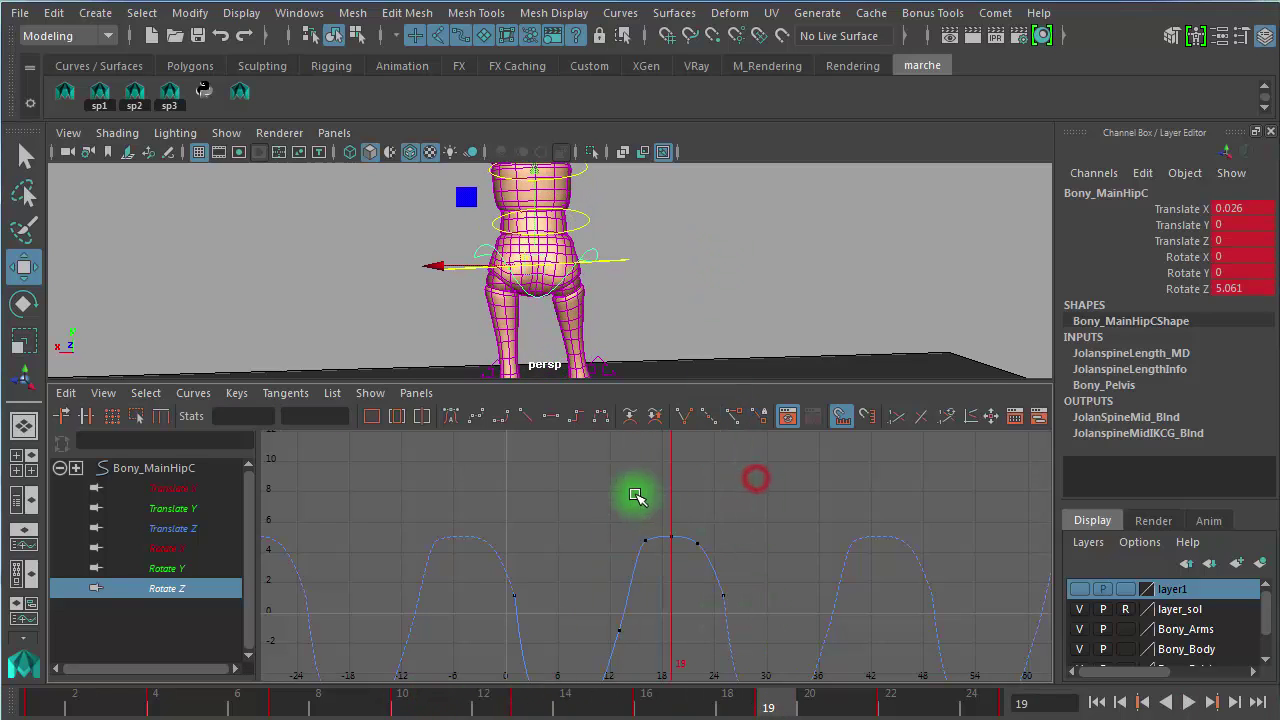
left_click_drag(631, 495, 754, 589)
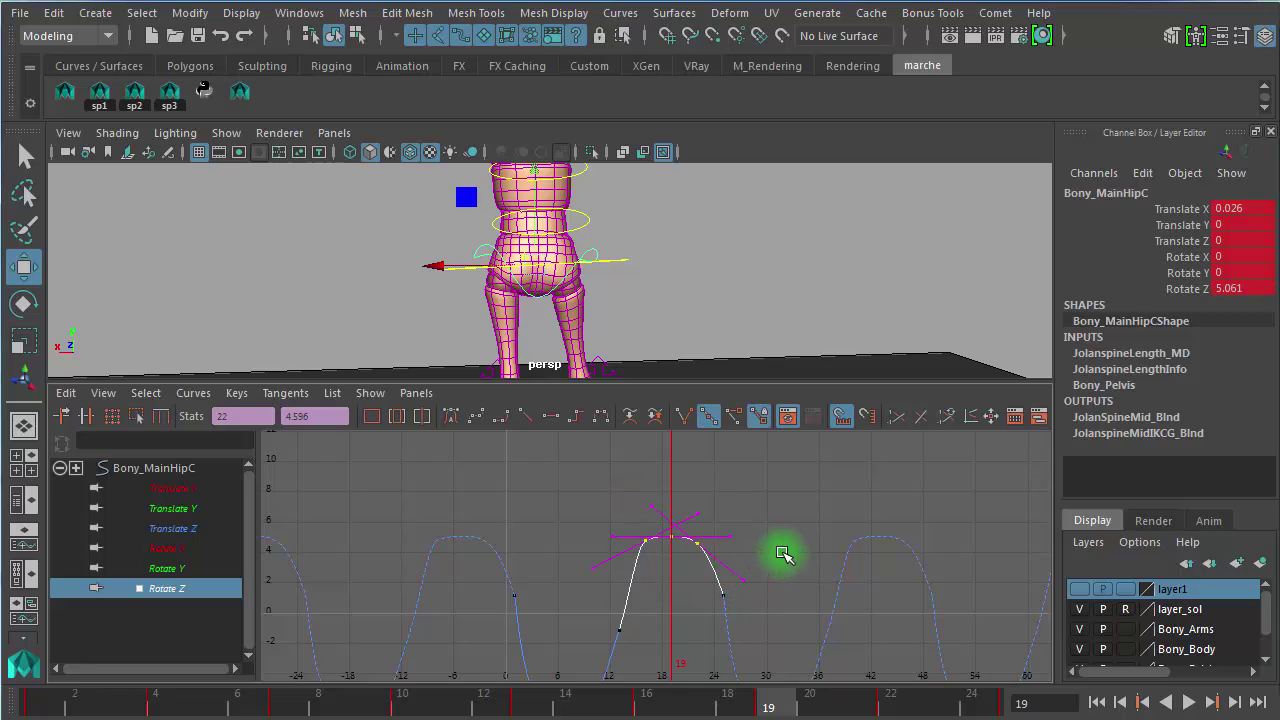
middle_click_drag(782, 544, 792, 478, "shift")
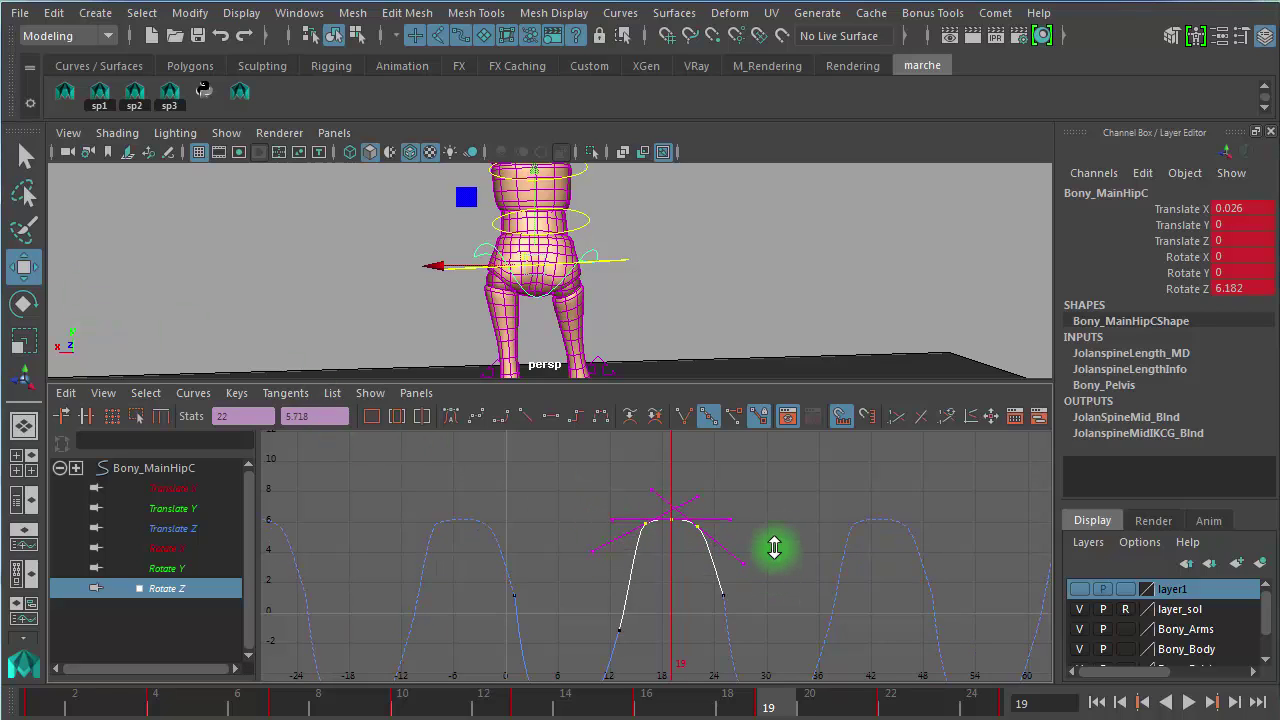
middle_click_drag(774, 547, 776, 529, "shift")
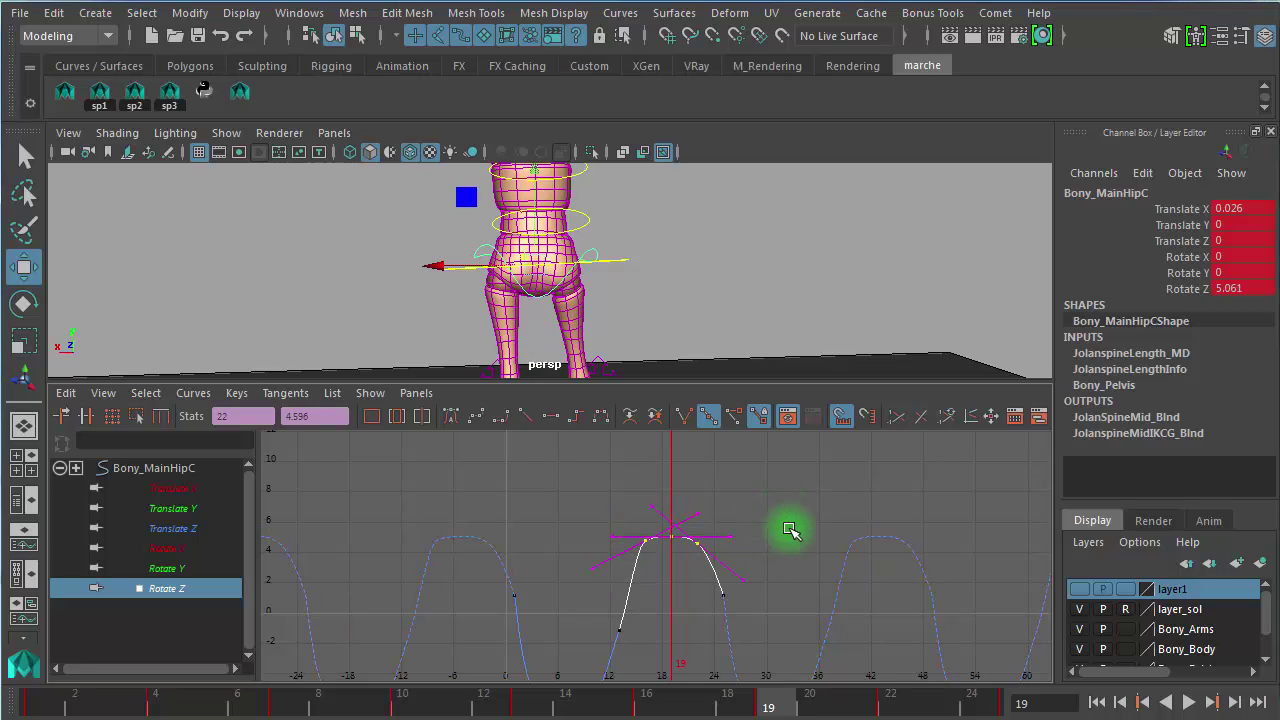
left_click(798, 513)
left_click(663, 495)
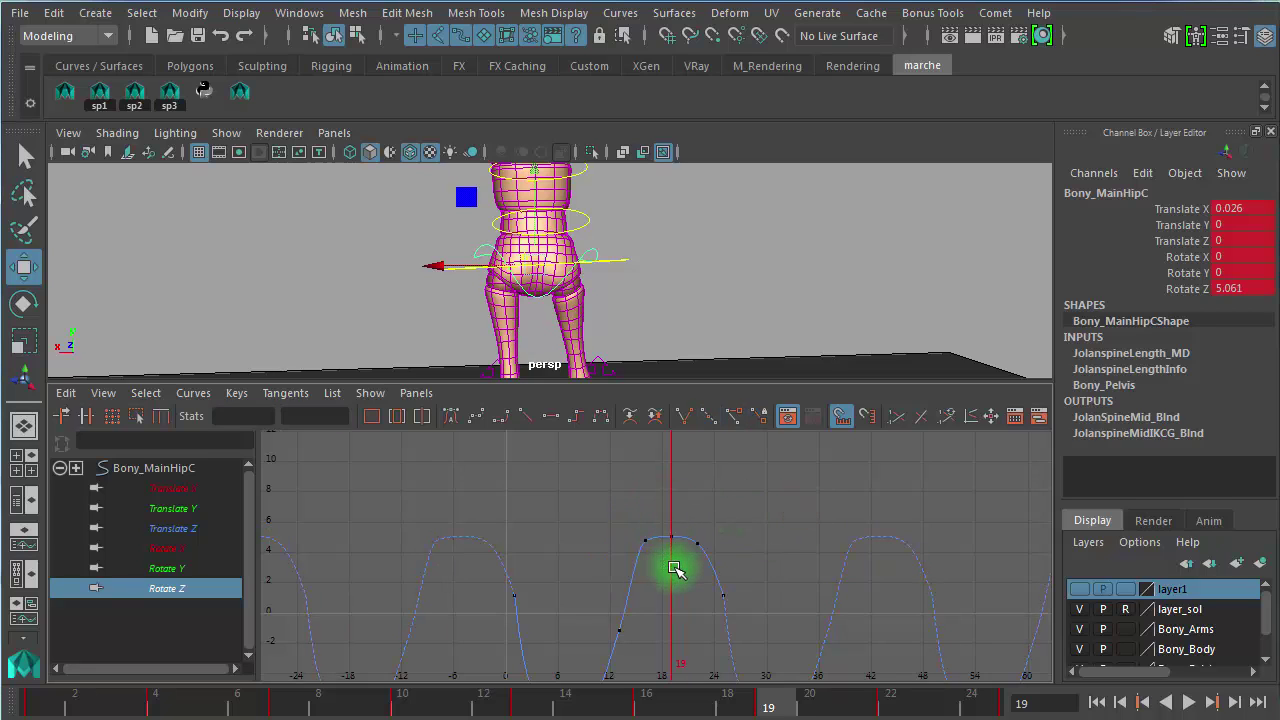
Step: Compare the Rotate Z curve's peak key at frame 19 with its lowest key at frame 7
left_click(672, 539)
left_click(806, 555)
right_click_drag(711, 555, 702, 553, "alt")
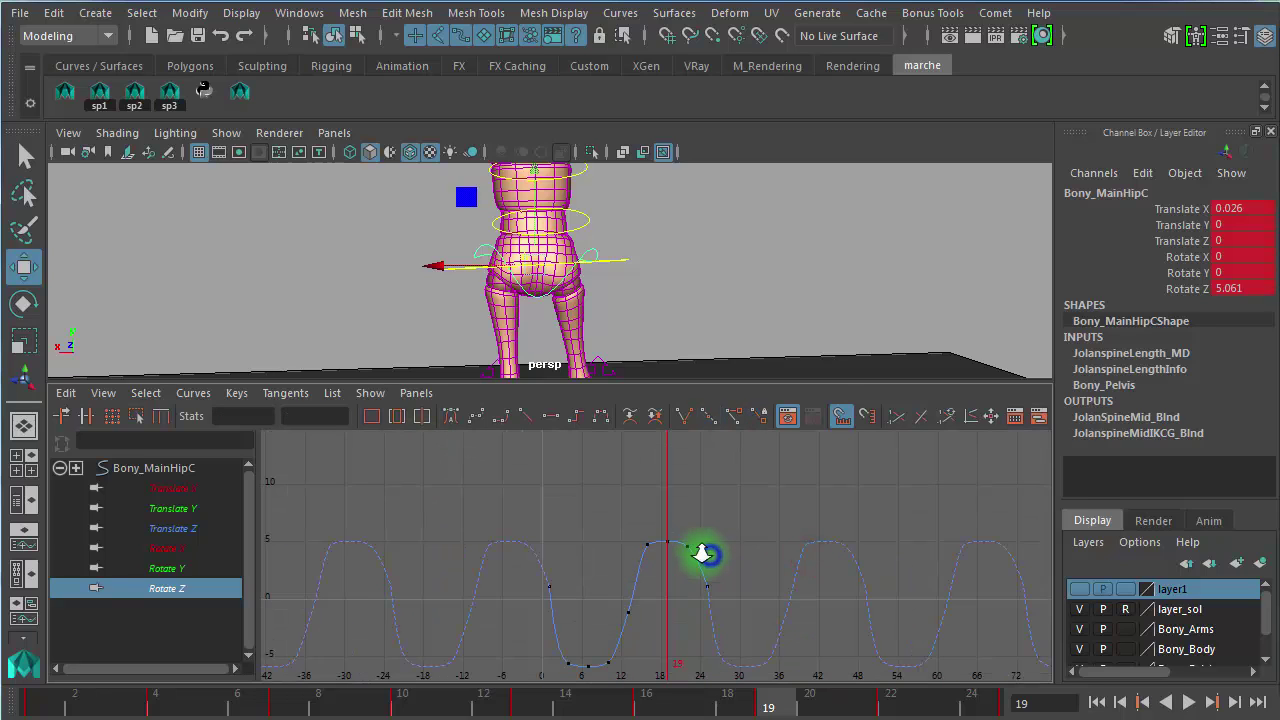
middle_click_drag(702, 553, 706, 534, "alt")
left_click(588, 620)
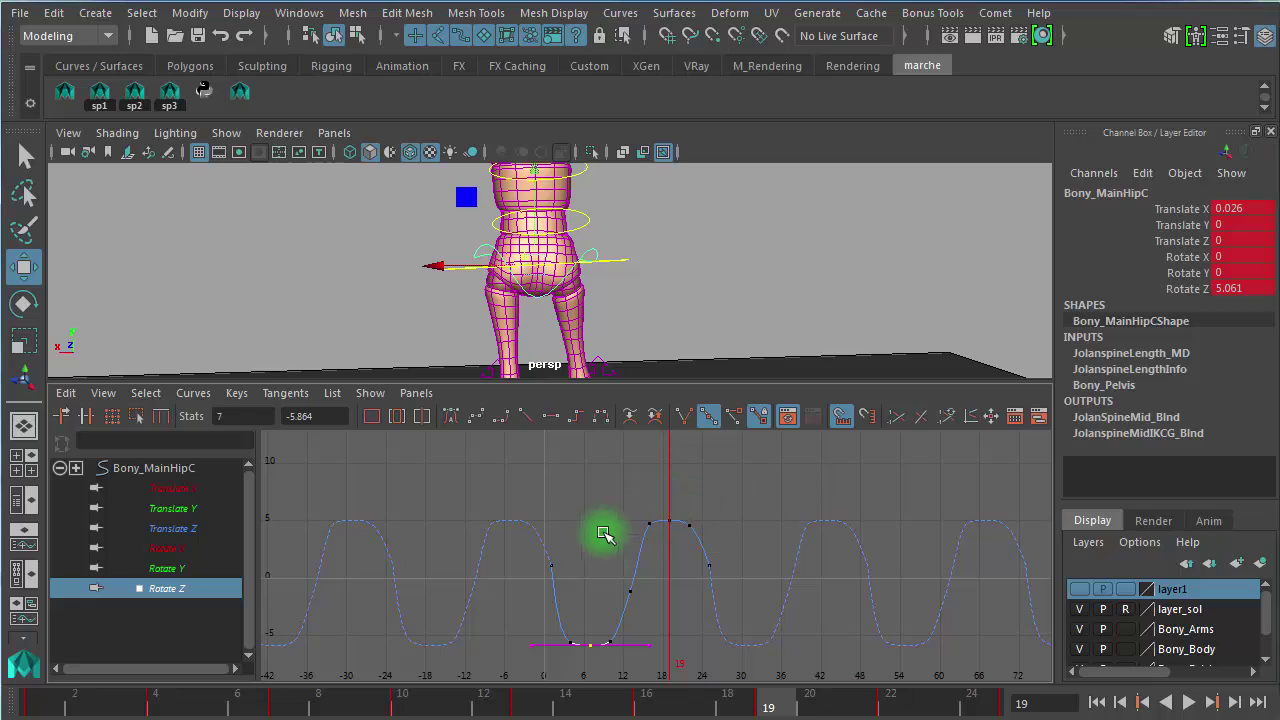
left_click(737, 491)
Step: Raise the Rotate Z keys at frames 16, 19 and 22 together so the peak at frame 19 is about 6.89
right_click_drag(629, 551, 675, 558, "alt")
middle_click_drag(675, 558, 651, 614, "alt")
left_click_drag(590, 484, 762, 611)
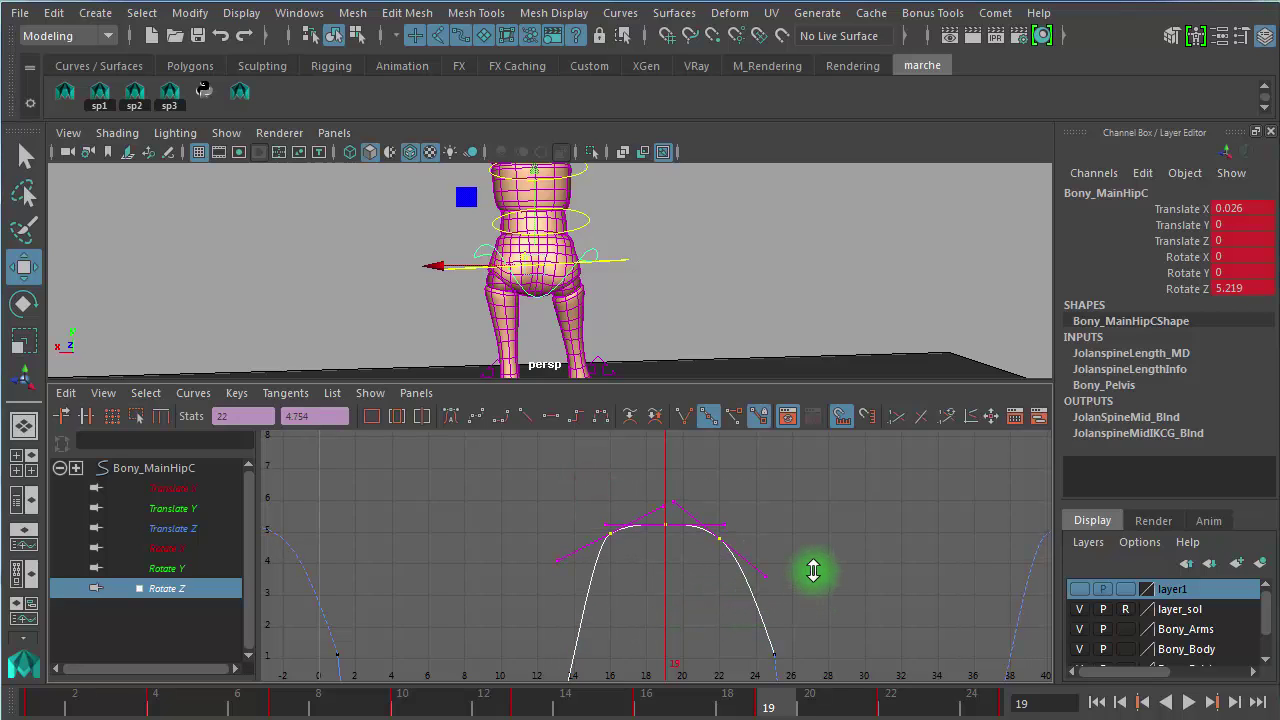
middle_click_drag(813, 570, 823, 532)
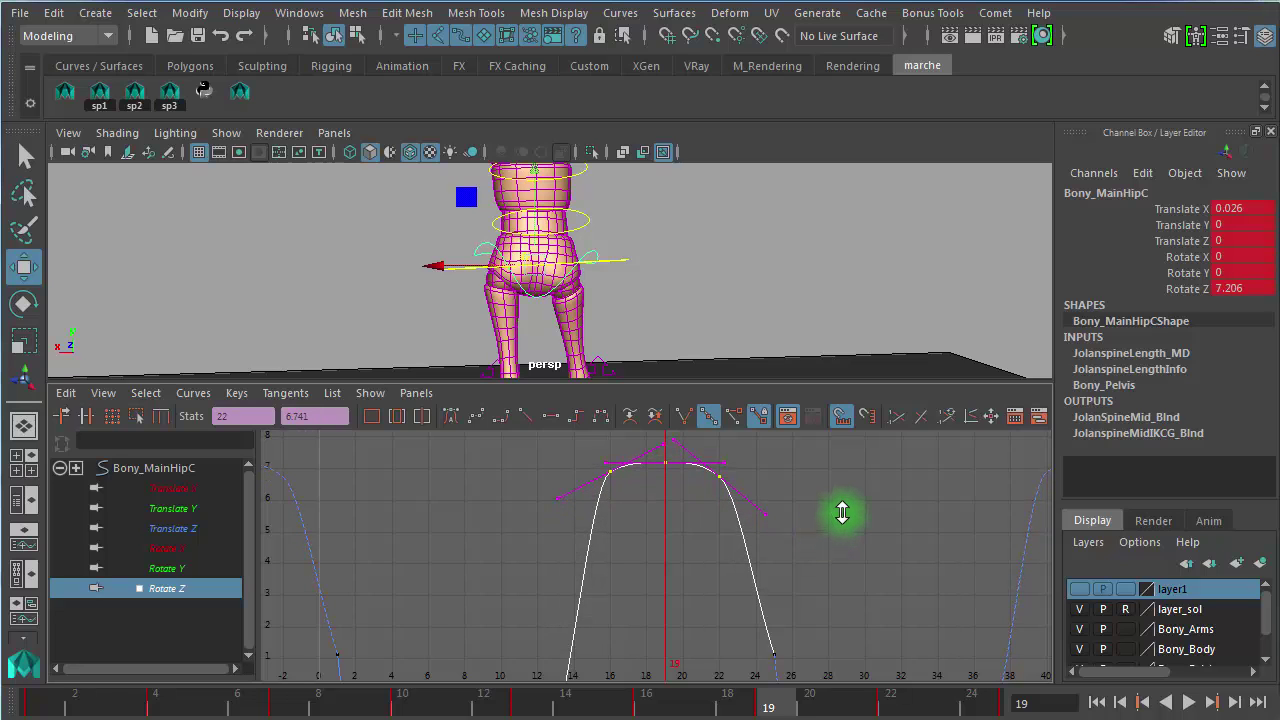
mouse_move(844, 513)
middle_mouse_down()
mouse_move(834, 571)
mouse_move(852, 527)
middle_mouse_up()
left_click(857, 522)
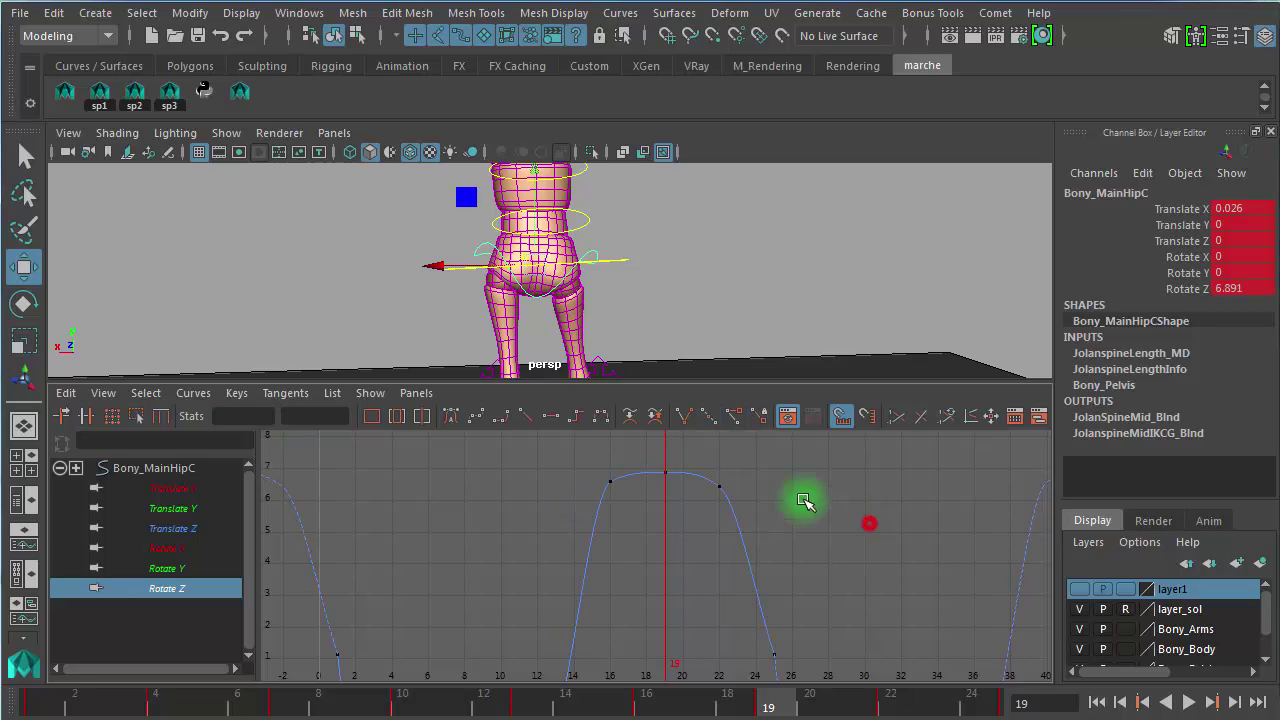
Step: Check the value of the Rotate Z curve's peak key at frame 19
left_click_drag(566, 477, 603, 509)
left_click(615, 530)
left_click_drag(568, 460, 617, 552)
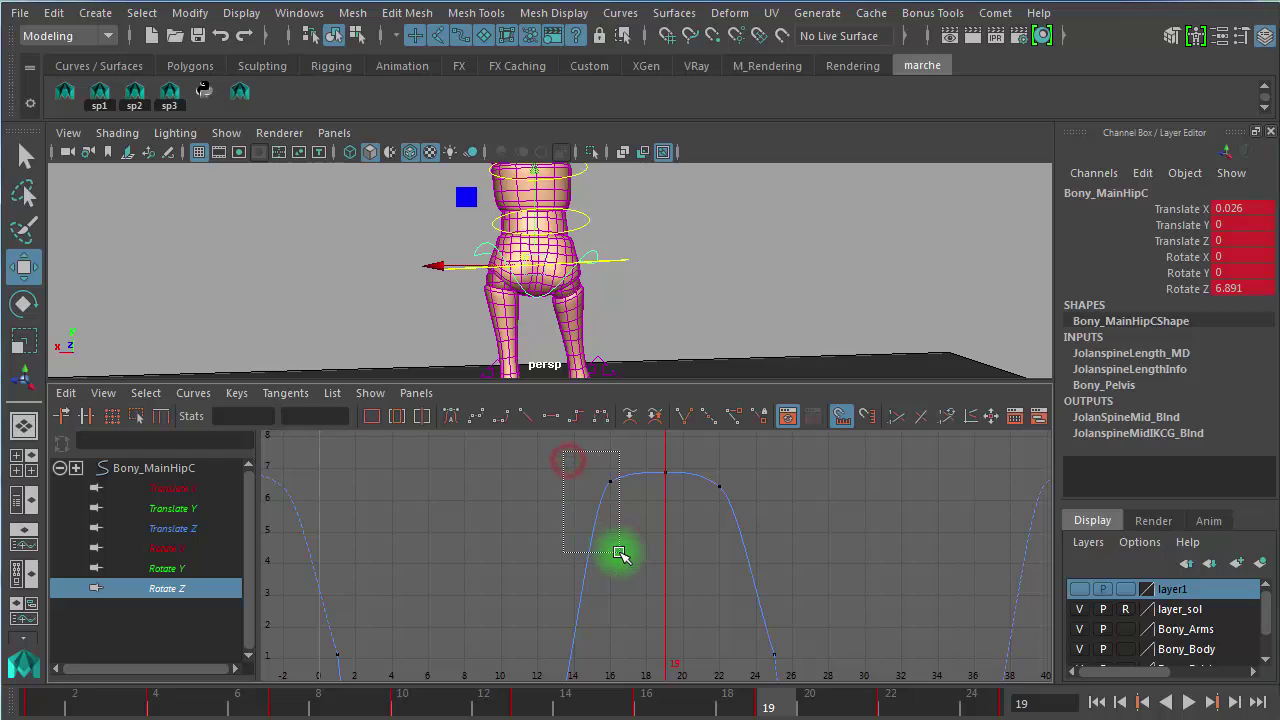
left_click(819, 590)
left_click_drag(577, 514, 700, 425)
left_click(831, 546)
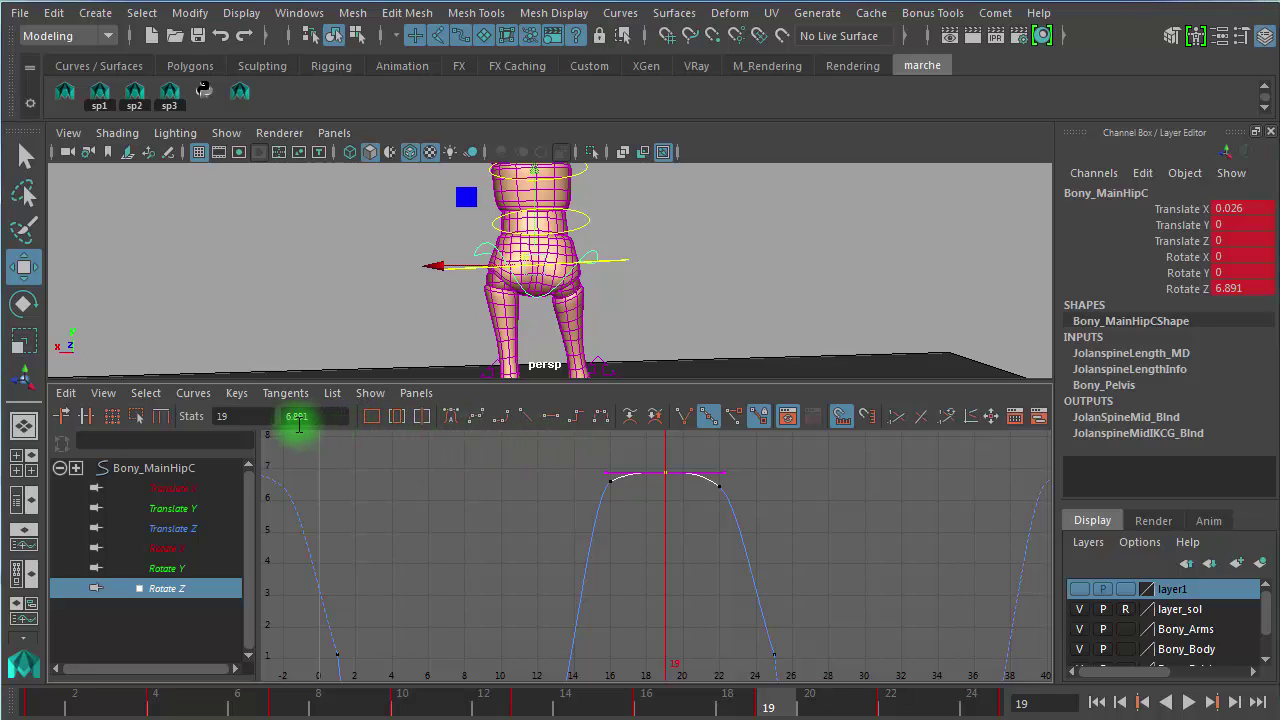
left_click(816, 563)
Step: Scrub to frame 7 and inspect the lowest Rotate Z key there against the peak at frame 19
right_click_drag(768, 572, 693, 556, "alt")
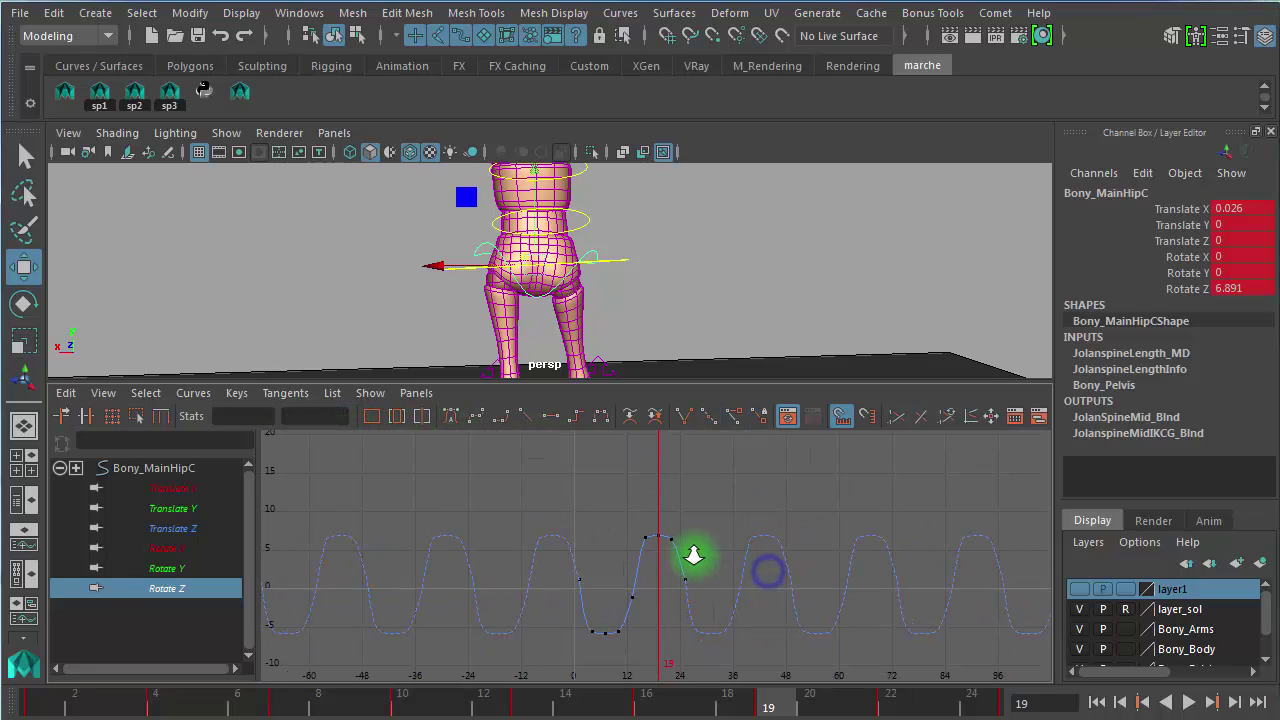
left_click_drag(357, 694, 277, 694)
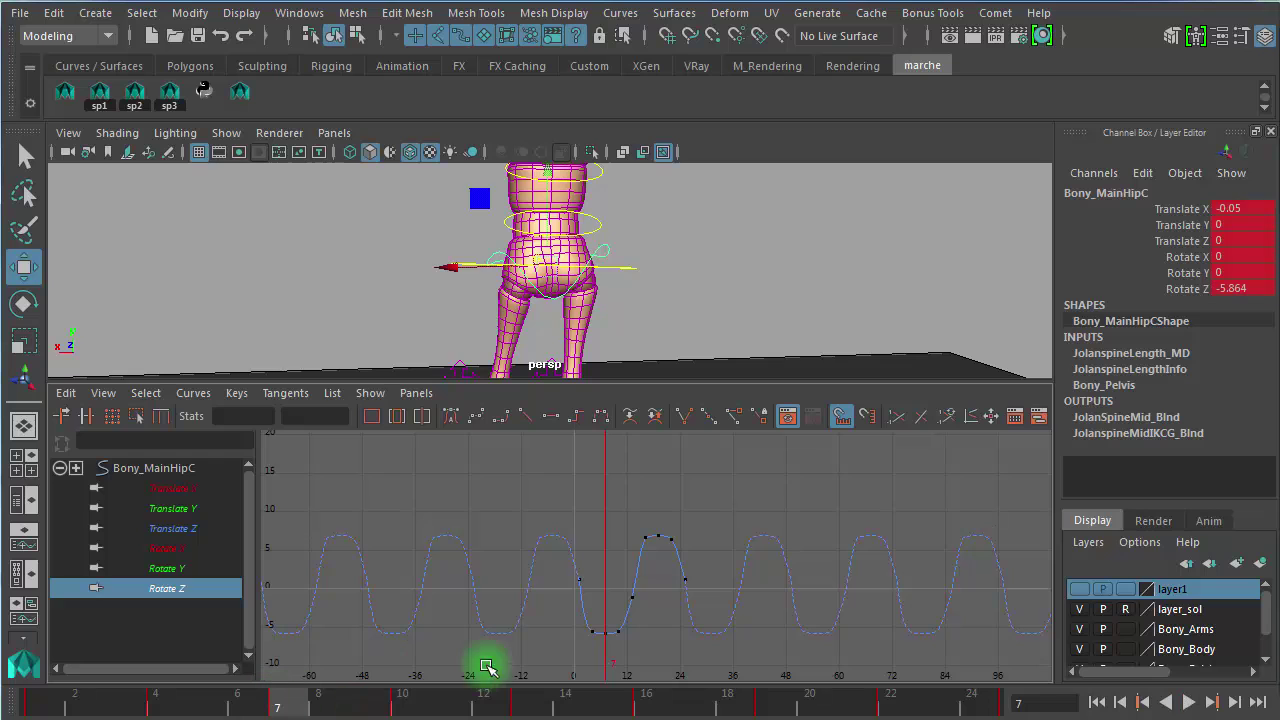
right_click_drag(628, 618, 693, 630, "alt")
middle_click_drag(710, 608, 703, 429, "alt")
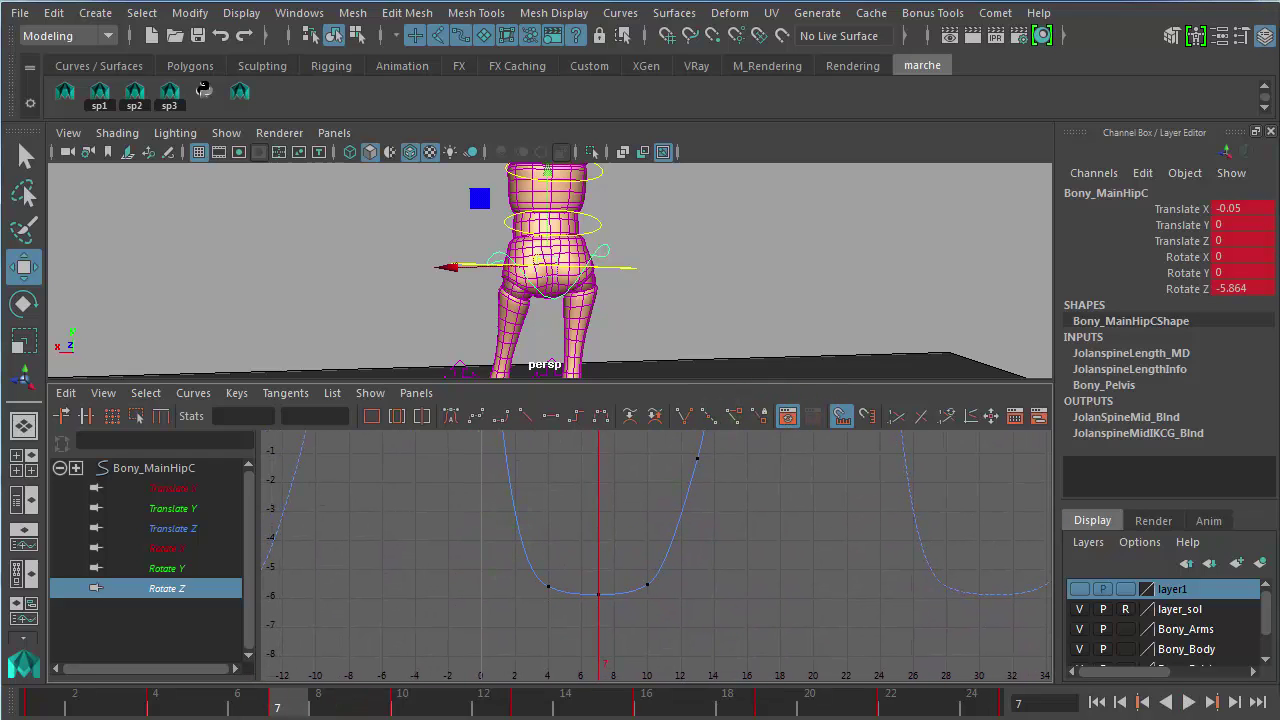
left_click_drag(585, 577, 608, 624)
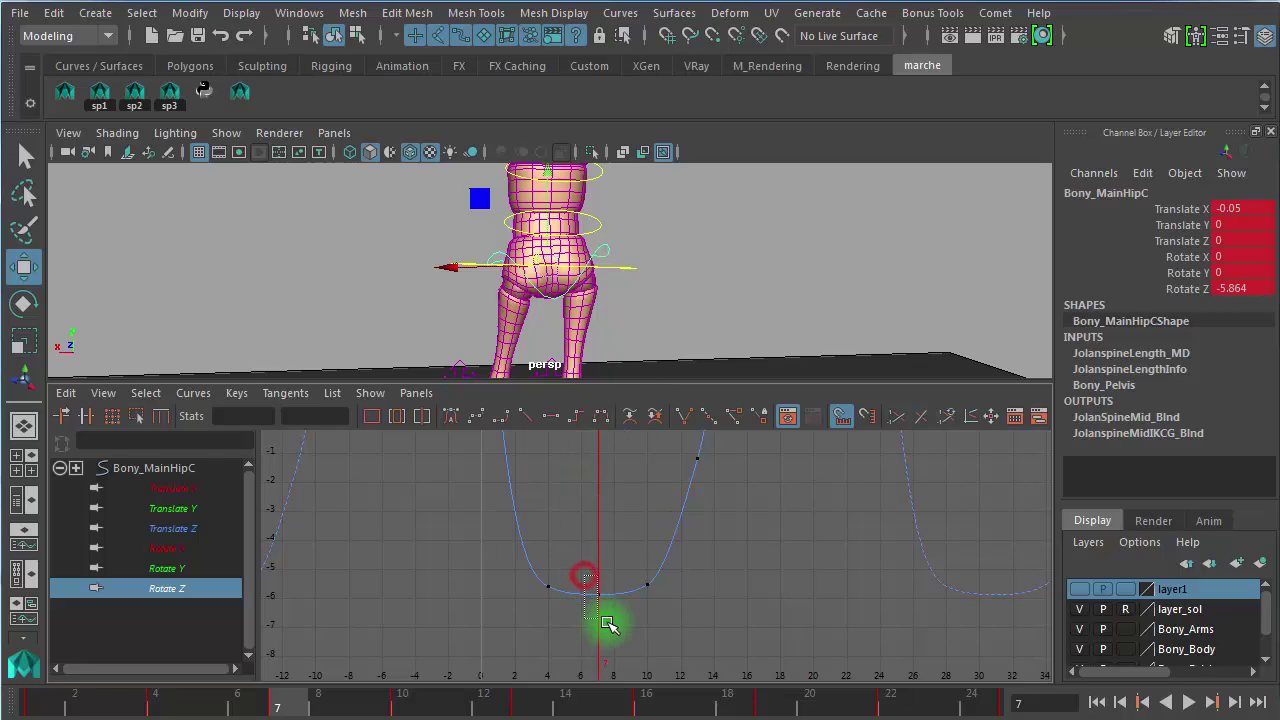
left_click(728, 588)
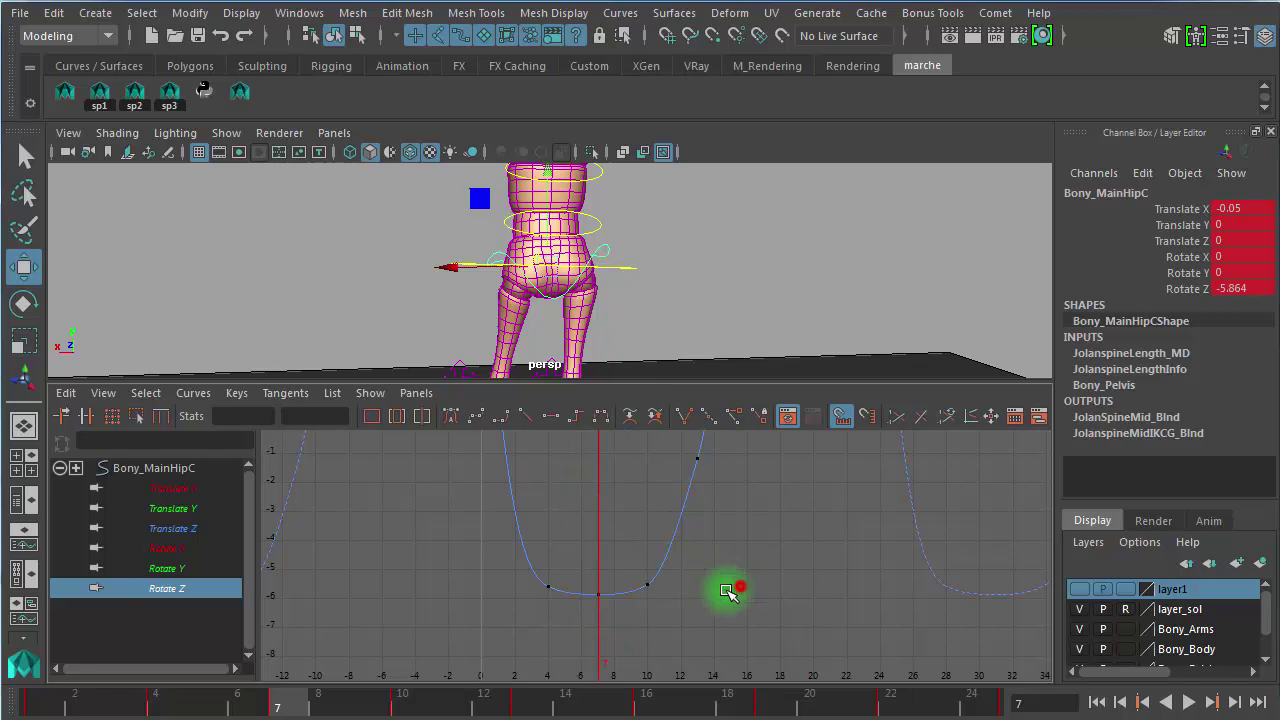
Step: Lower the Rotate Z keys at frames 4, 7 and 10 together so frame 7 is about -7.59
left_click_drag(514, 606, 700, 566)
left_click_drag(668, 282, 737, 280, "alt")
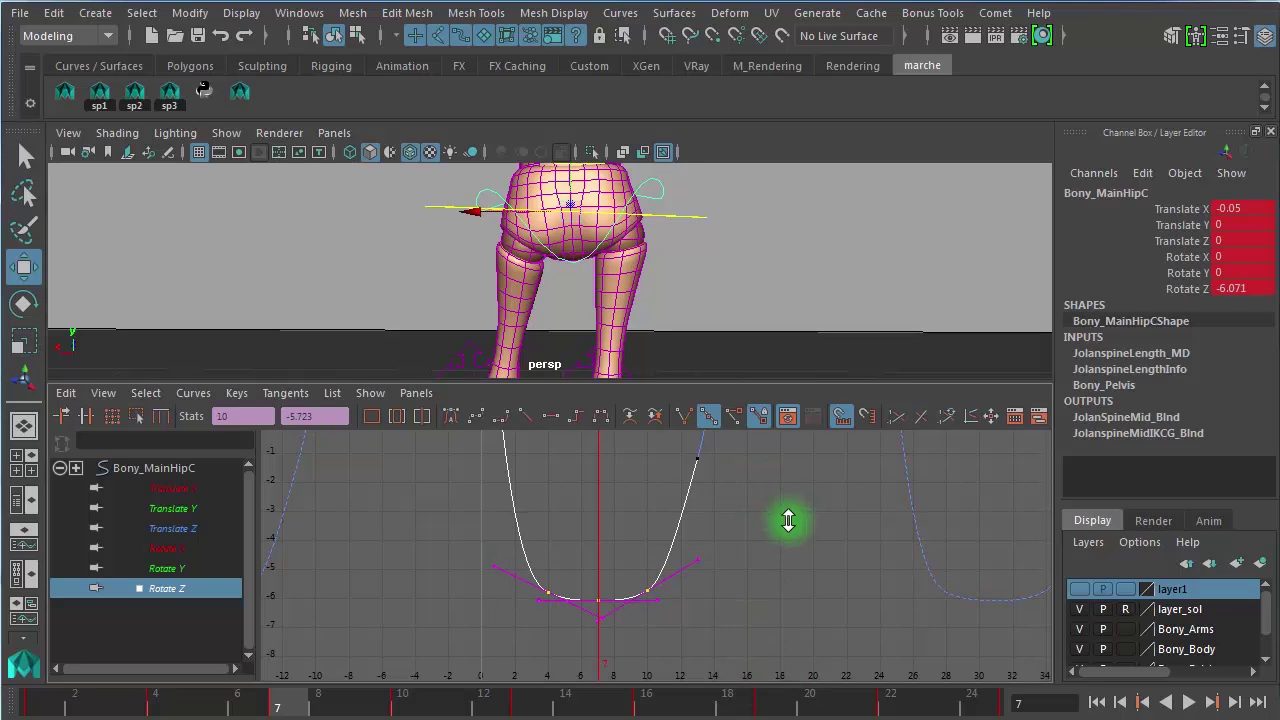
middle_click_drag(788, 520, 786, 568)
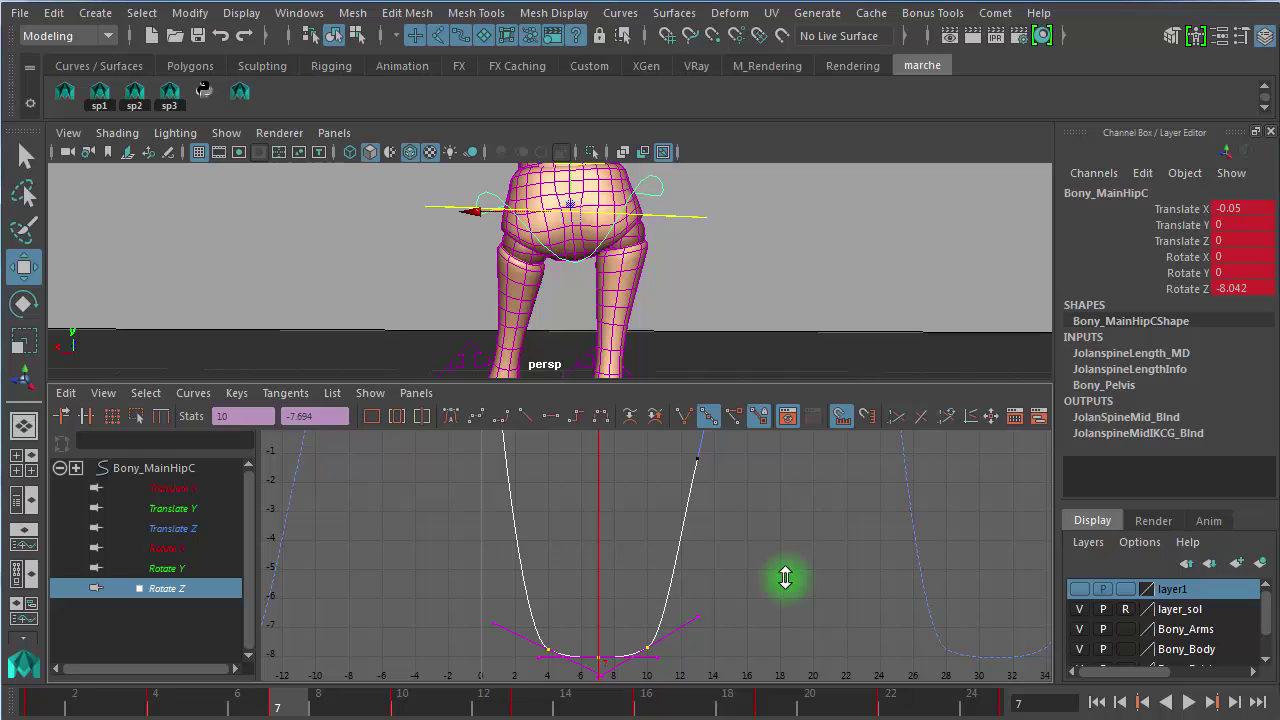
middle_click_drag(785, 578, 796, 556)
left_click(583, 640)
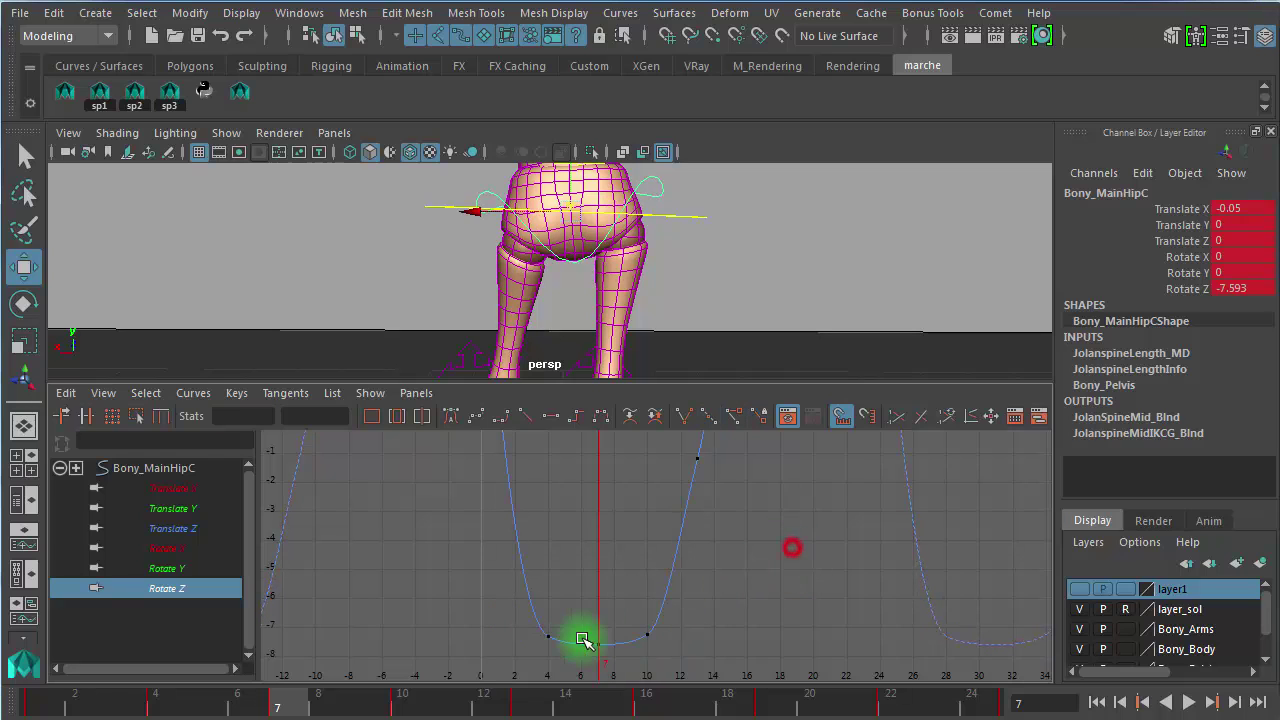
Step: Reselect the main hip control and check the value of its Rotate Z key at frame 7
left_click_drag(588, 608, 622, 660)
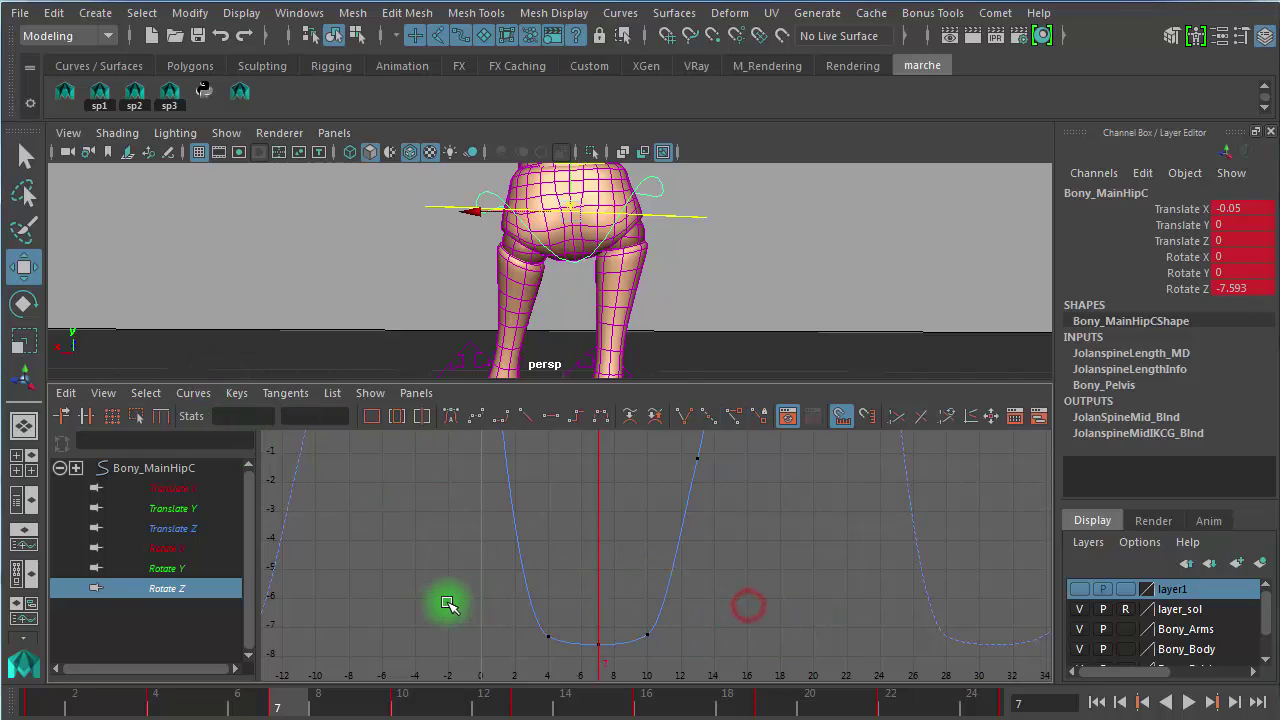
left_click_drag(480, 594, 720, 665)
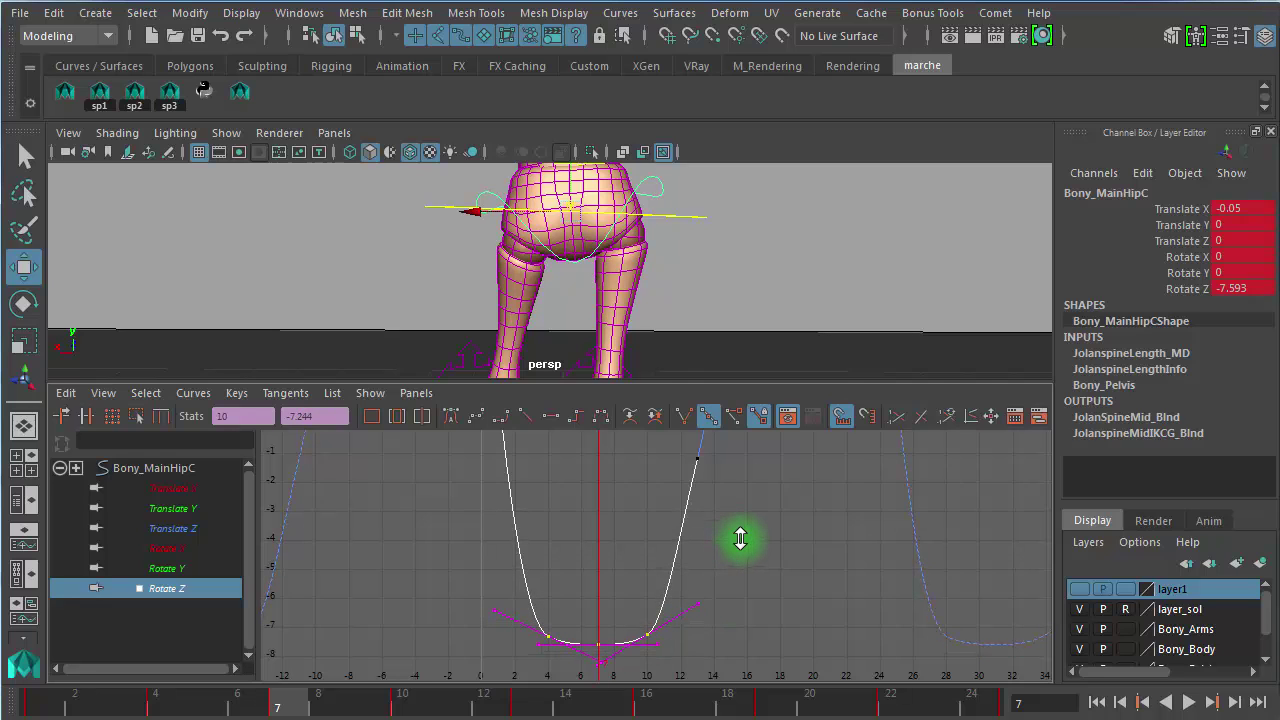
left_click(729, 250)
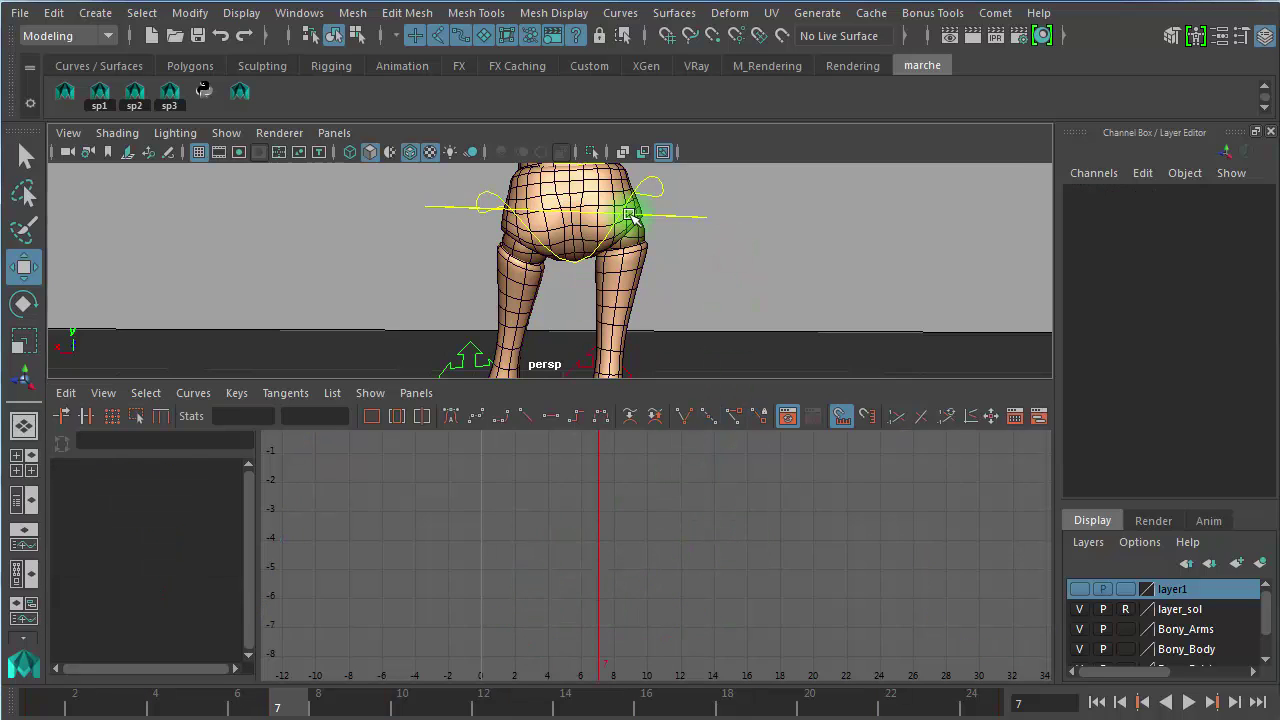
left_click(655, 190)
left_click_drag(586, 591, 612, 668)
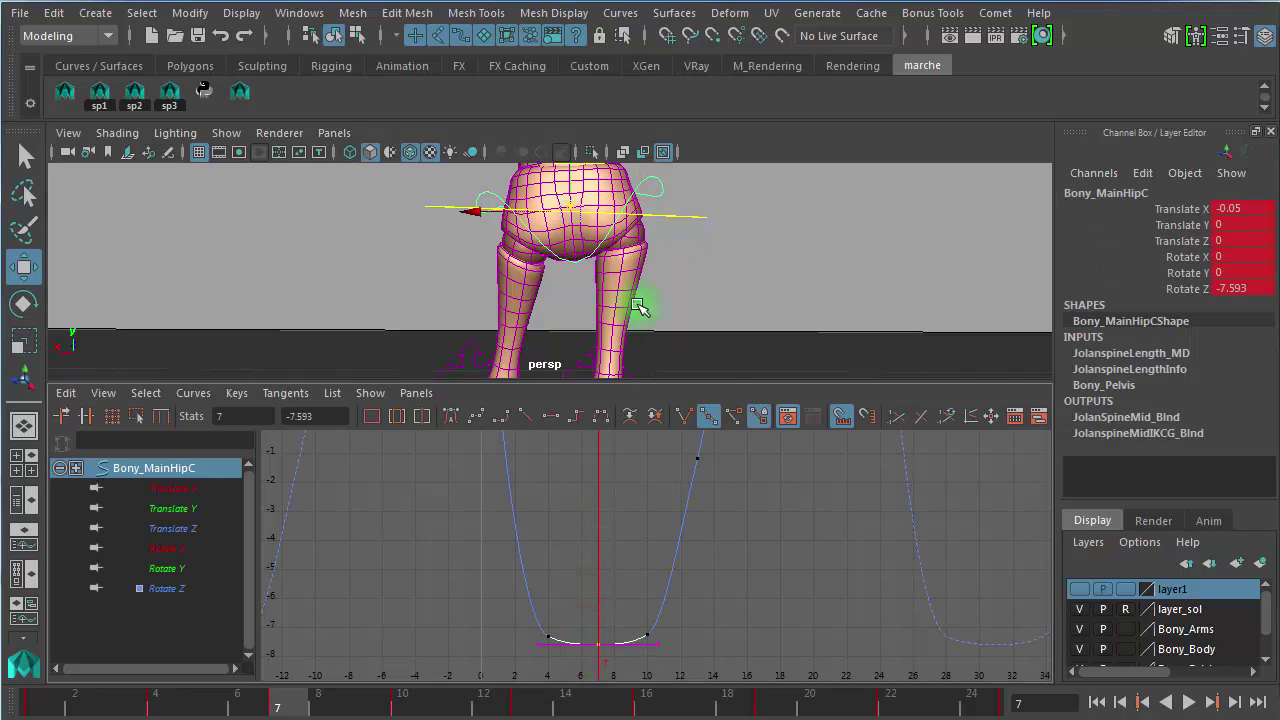
Step: Deselect the hip control and play the walk cycle to judge the hip tilt
left_click(750, 229)
left_click_drag(693, 264, 700, 290, "alt")
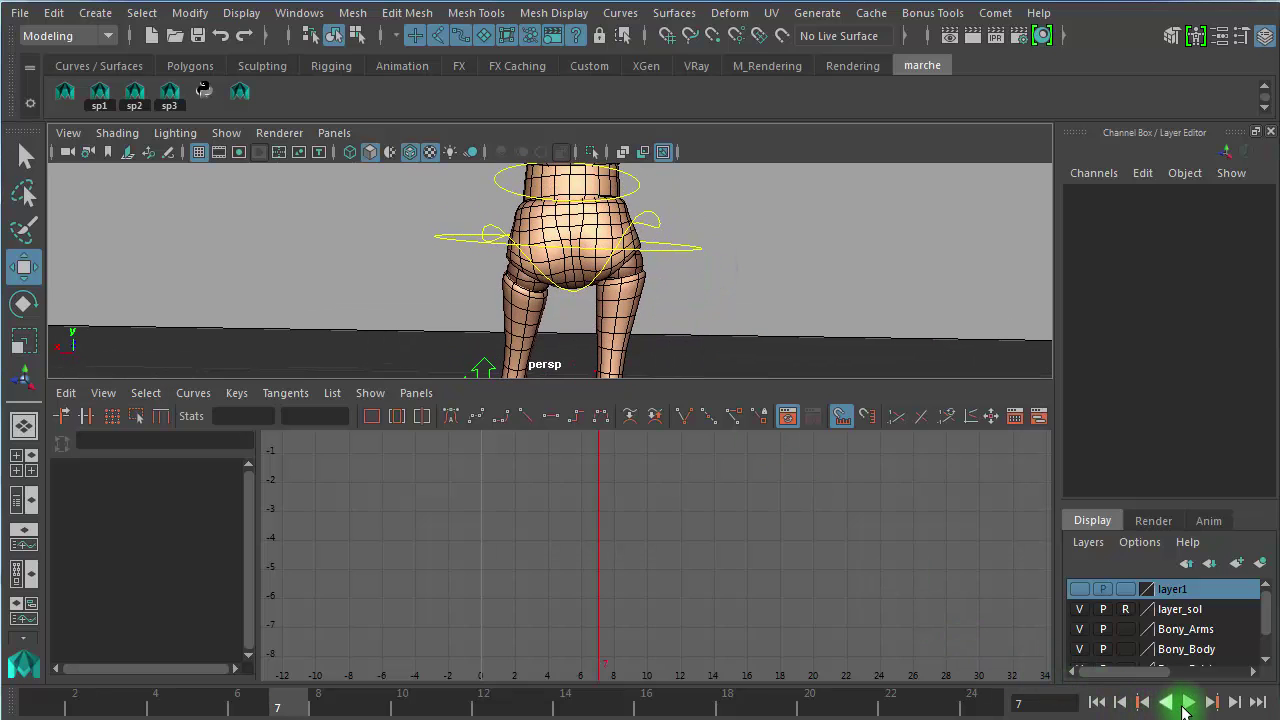
left_click(1186, 705)
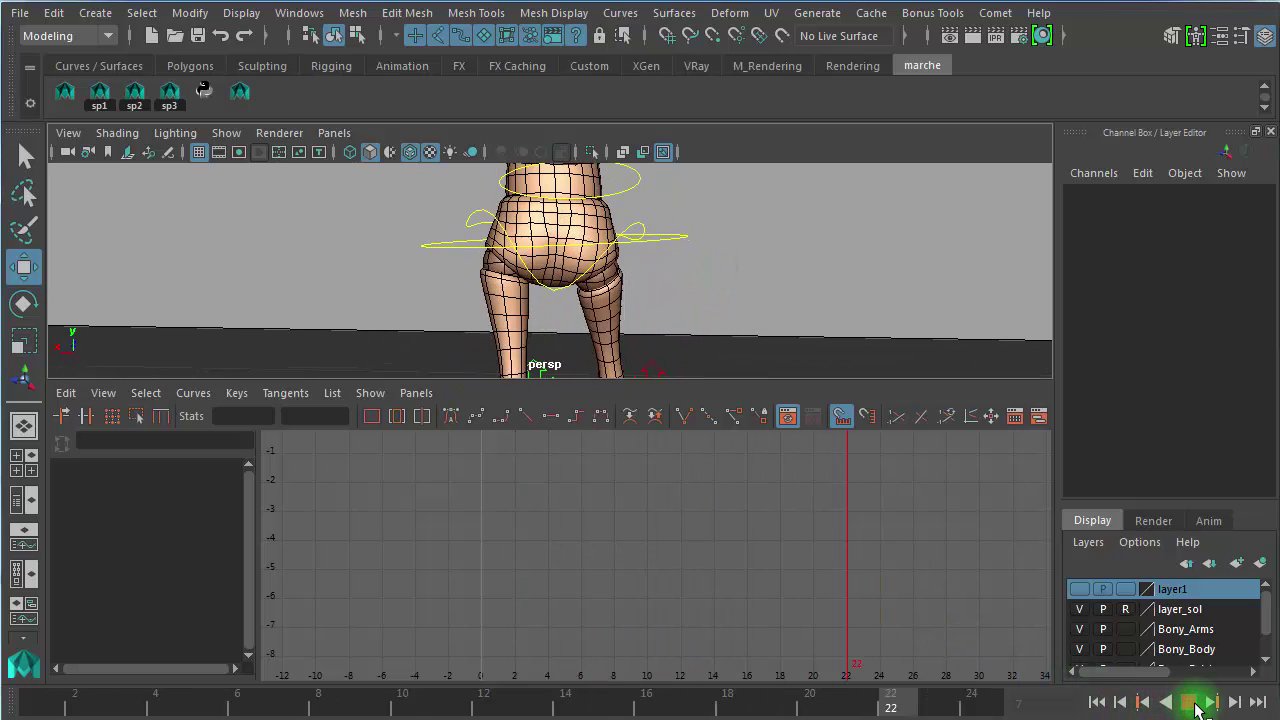
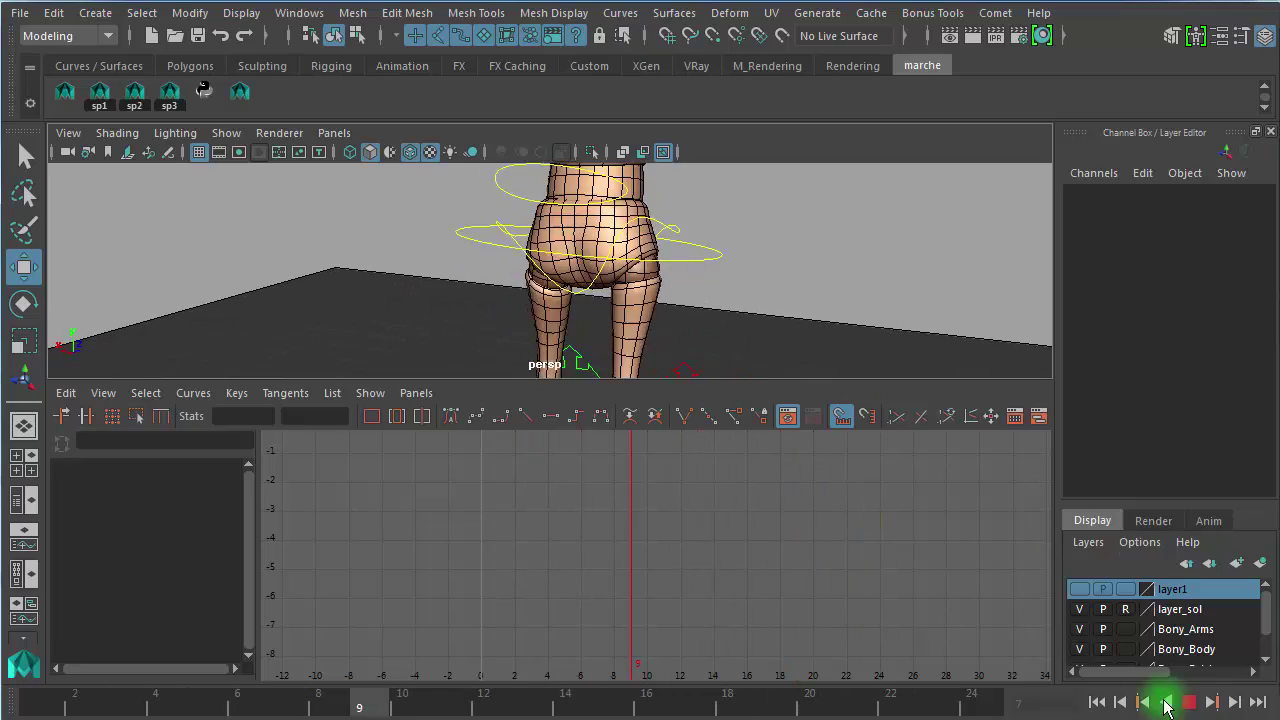
left_click(1187, 702)
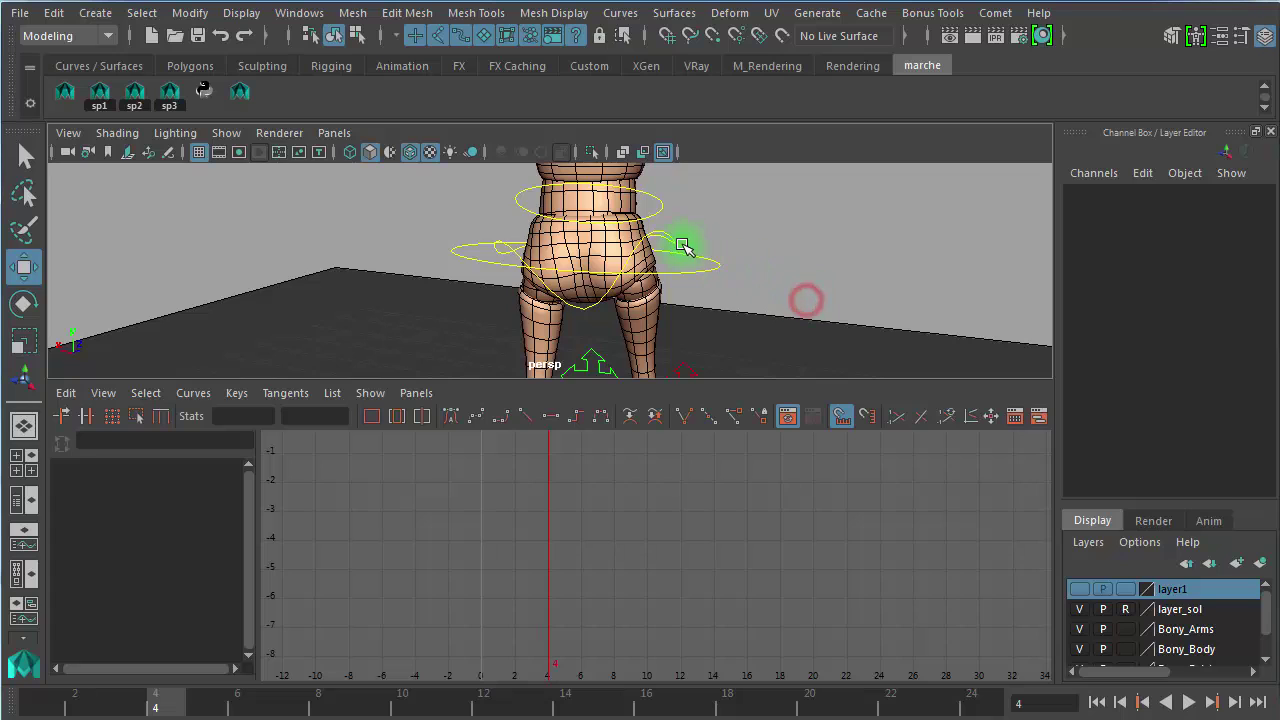
Step: Try tilting the main hip control at frame 4 to a Rotate Z of about -9.54 without keying it
left_click(683, 246)
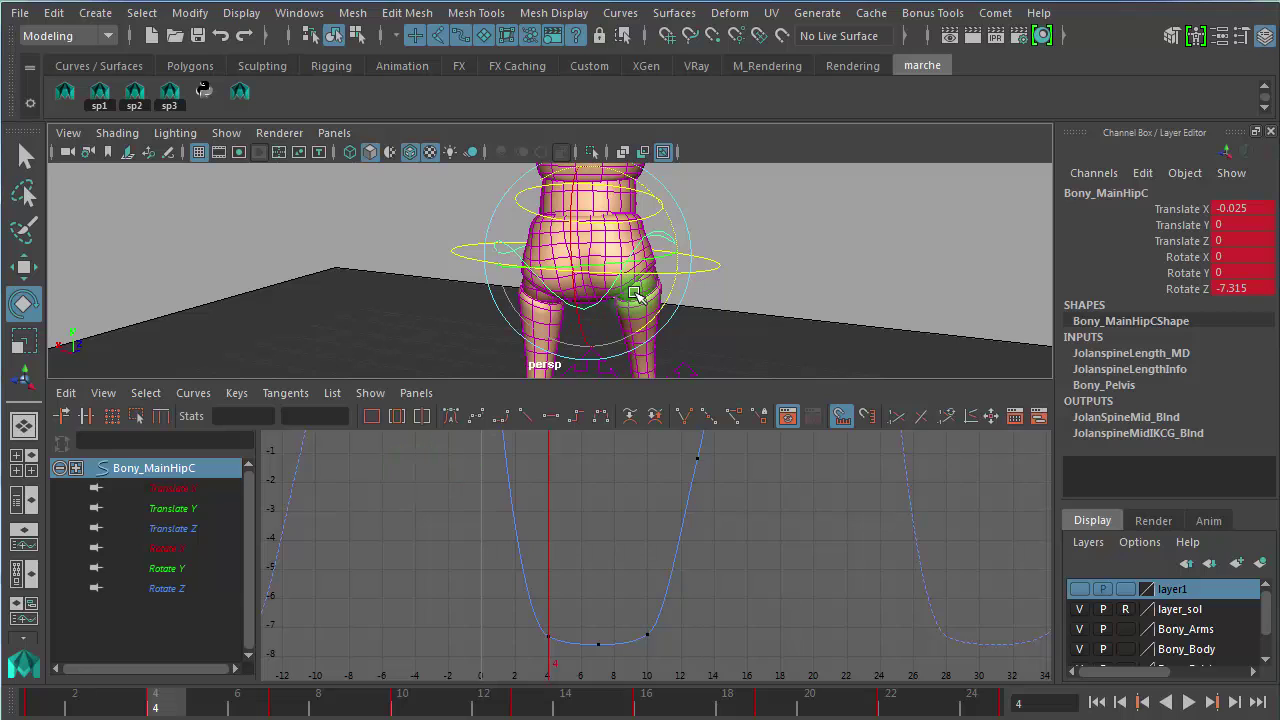
left_click_drag(670, 224, 691, 209)
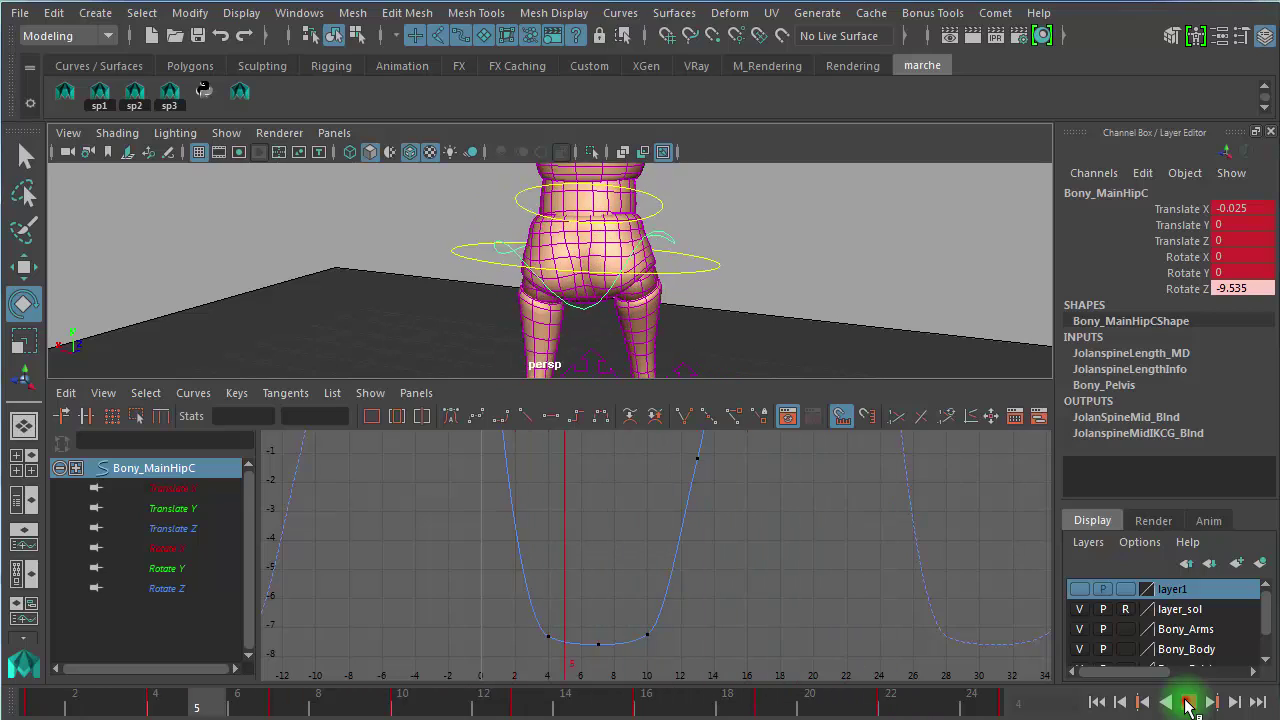
left_click(1187, 704)
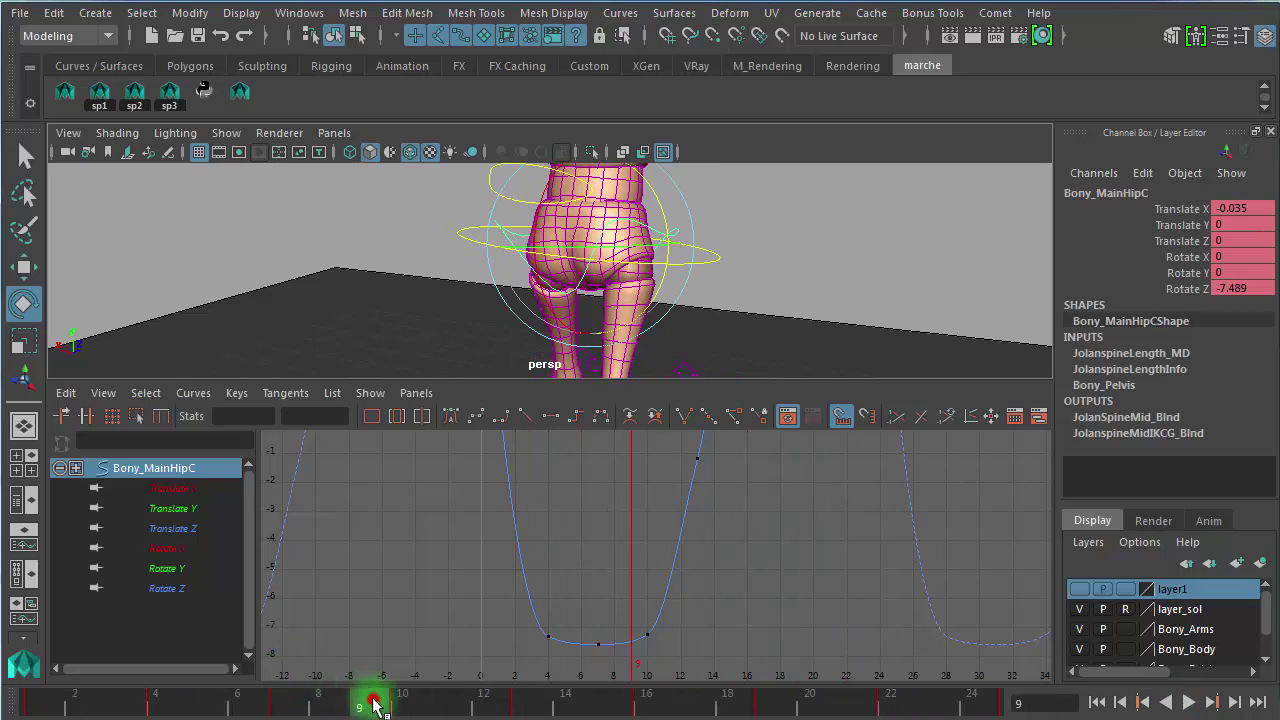
Step: Replay and scrub the walk cycle with the main hip control selected, stop at frame 10 and isolate its Rotate Z curve
left_click(1187, 704)
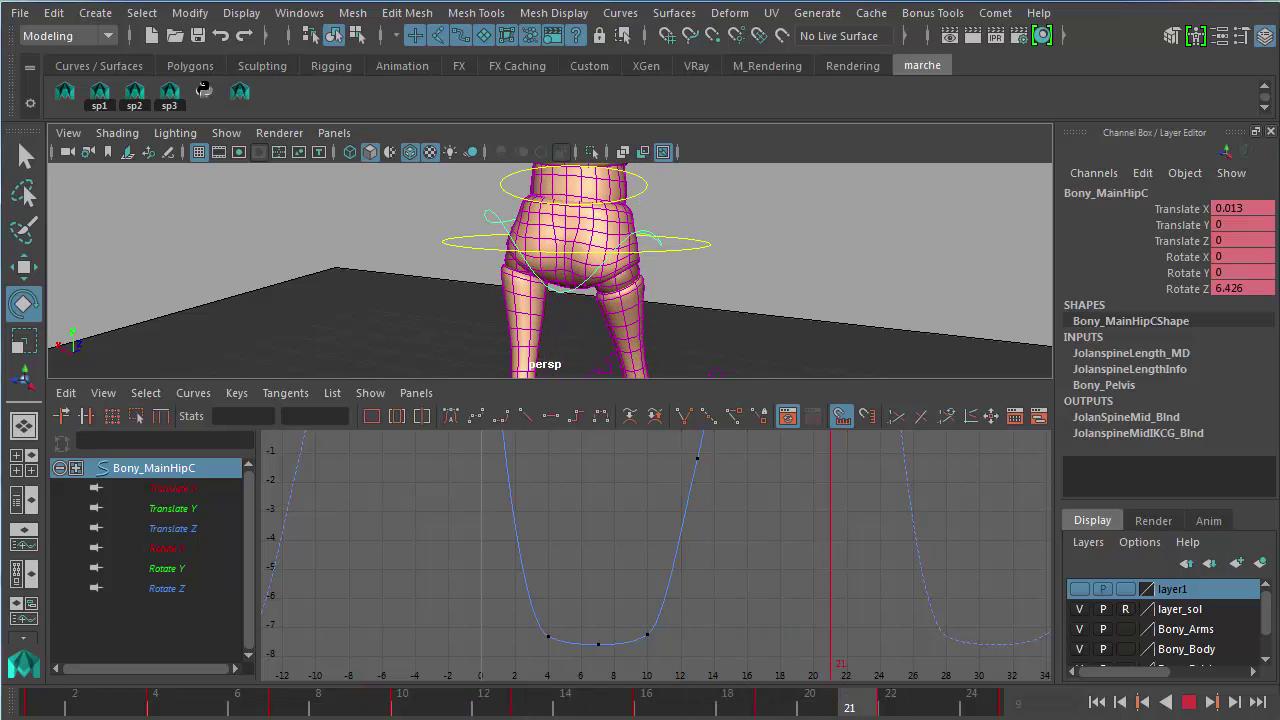
left_click_drag(856, 704, 650, 704)
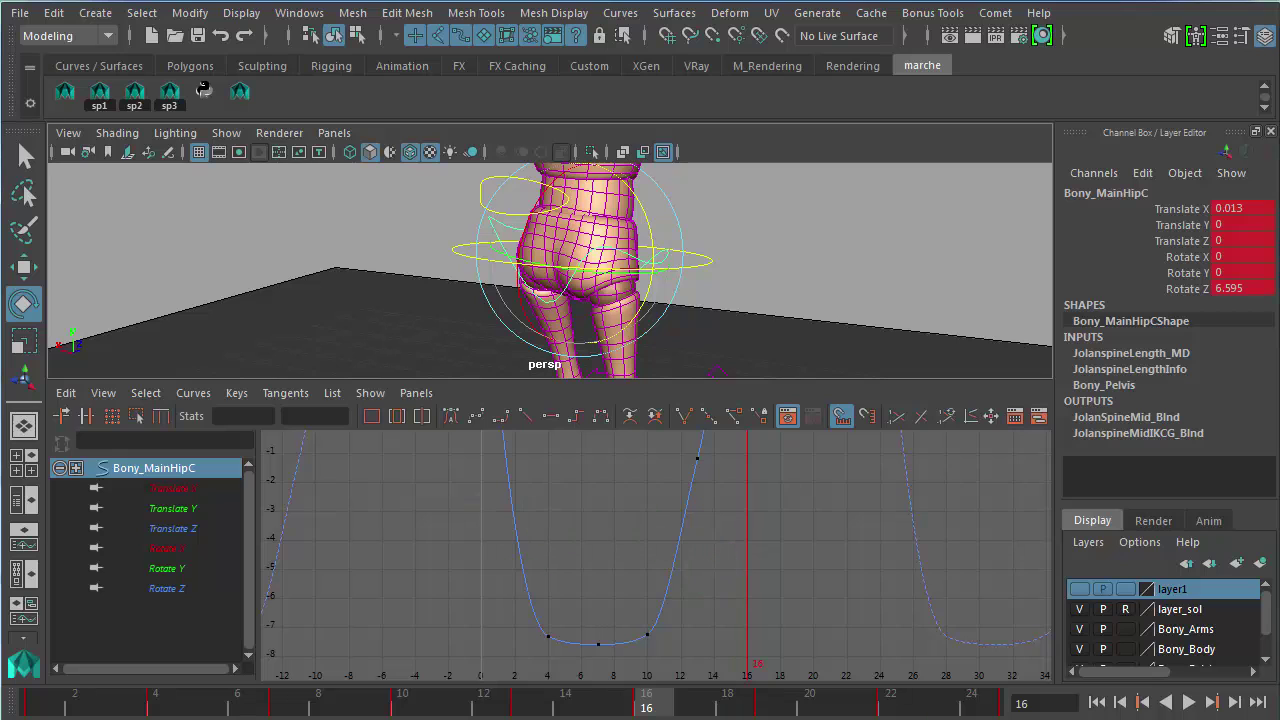
left_click(1188, 704)
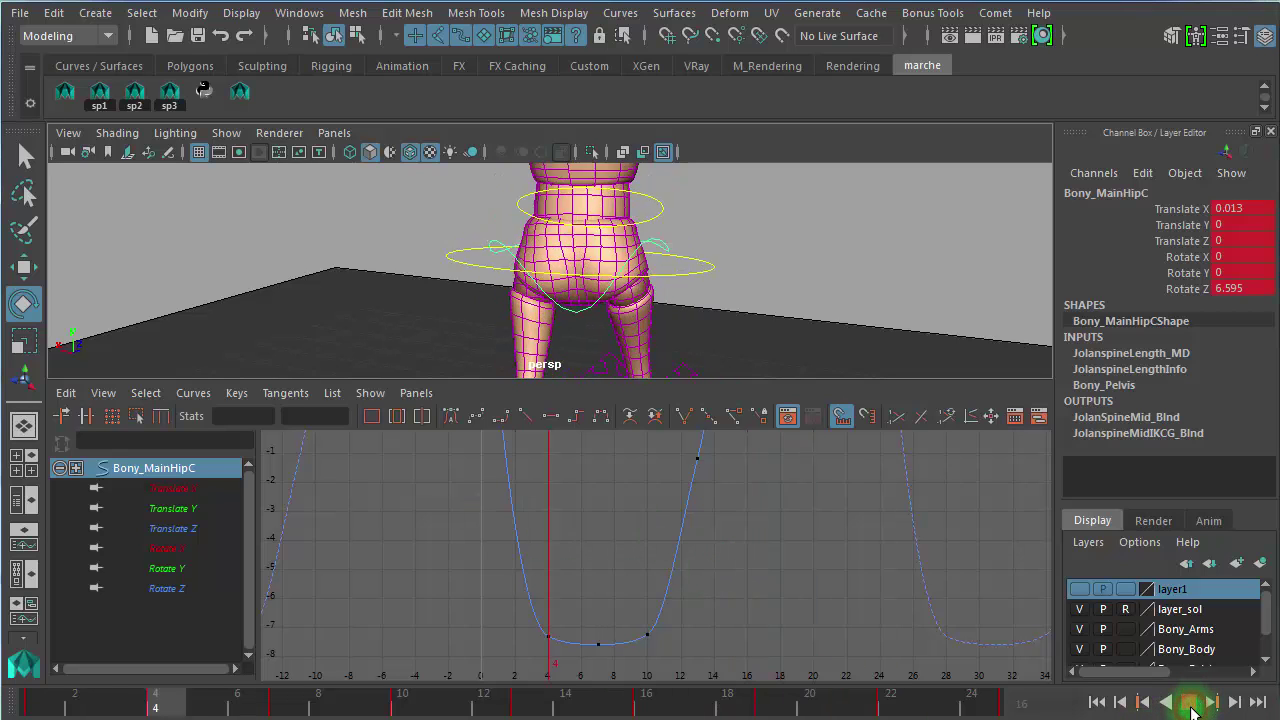
left_click(1188, 704)
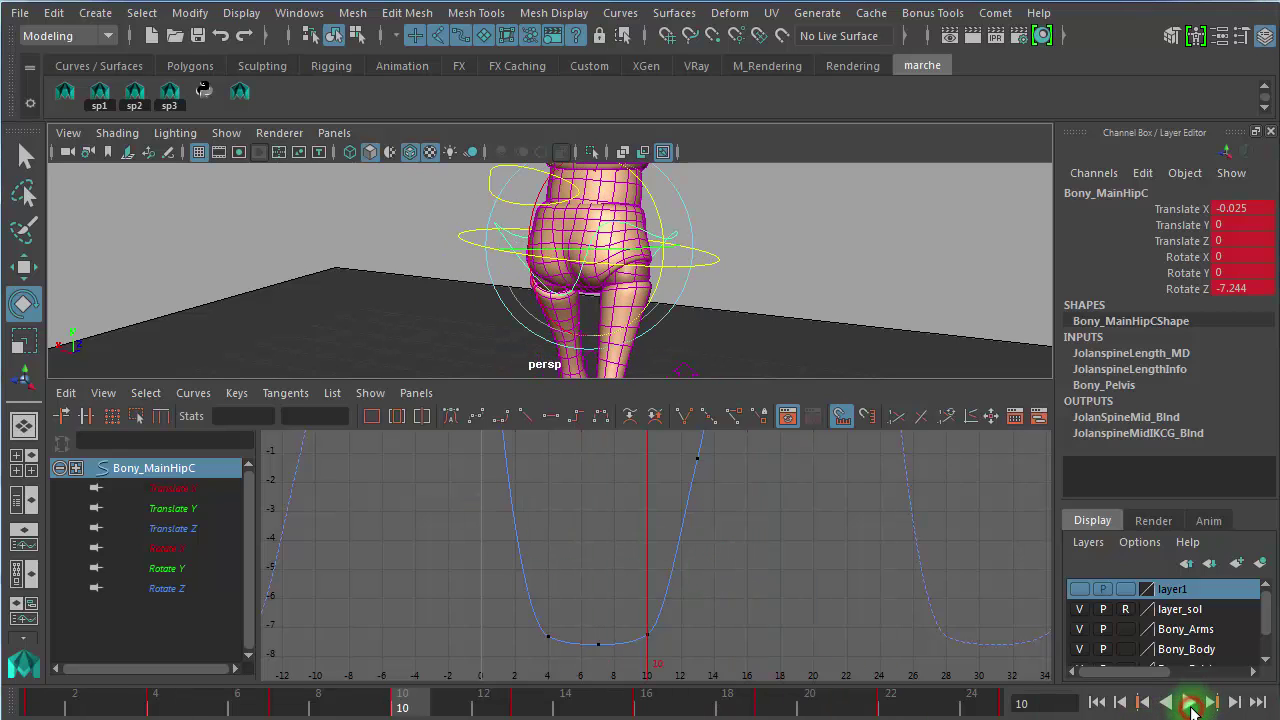
left_click(166, 590)
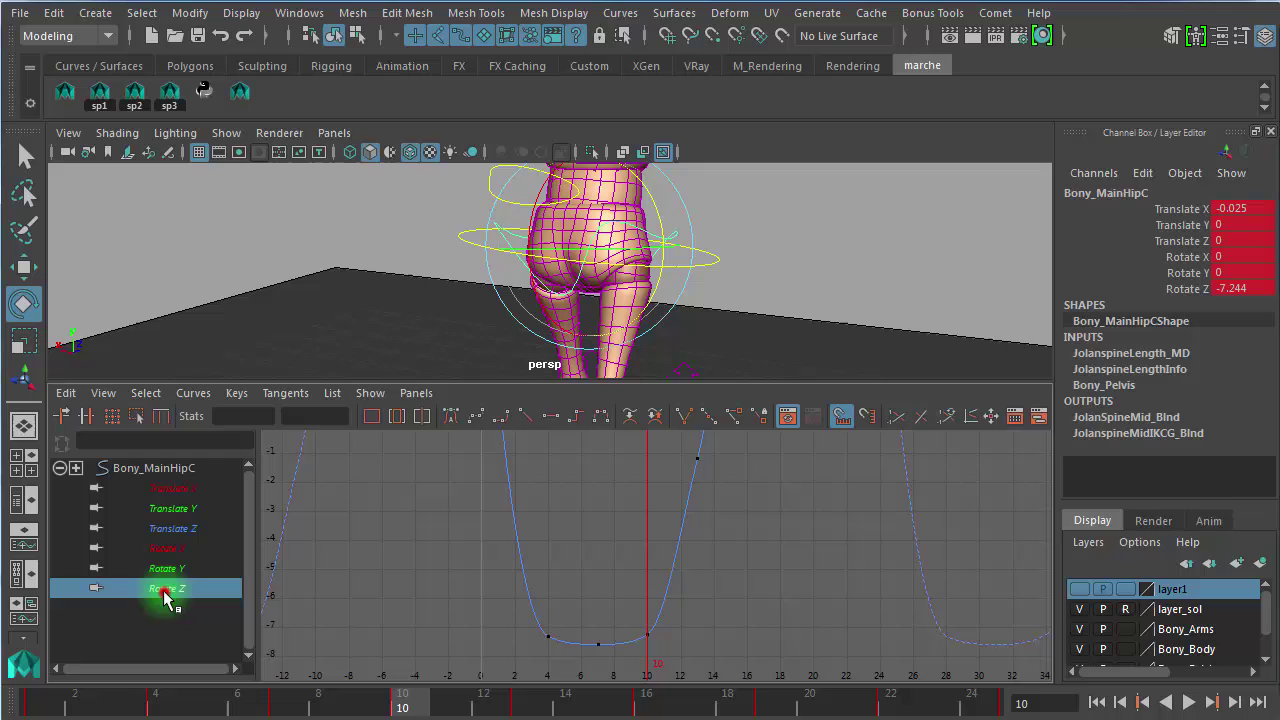
Step: Maximize the perspective view, frame the legs from the front and select the right knee IK control
left_click(801, 256)
key("space")
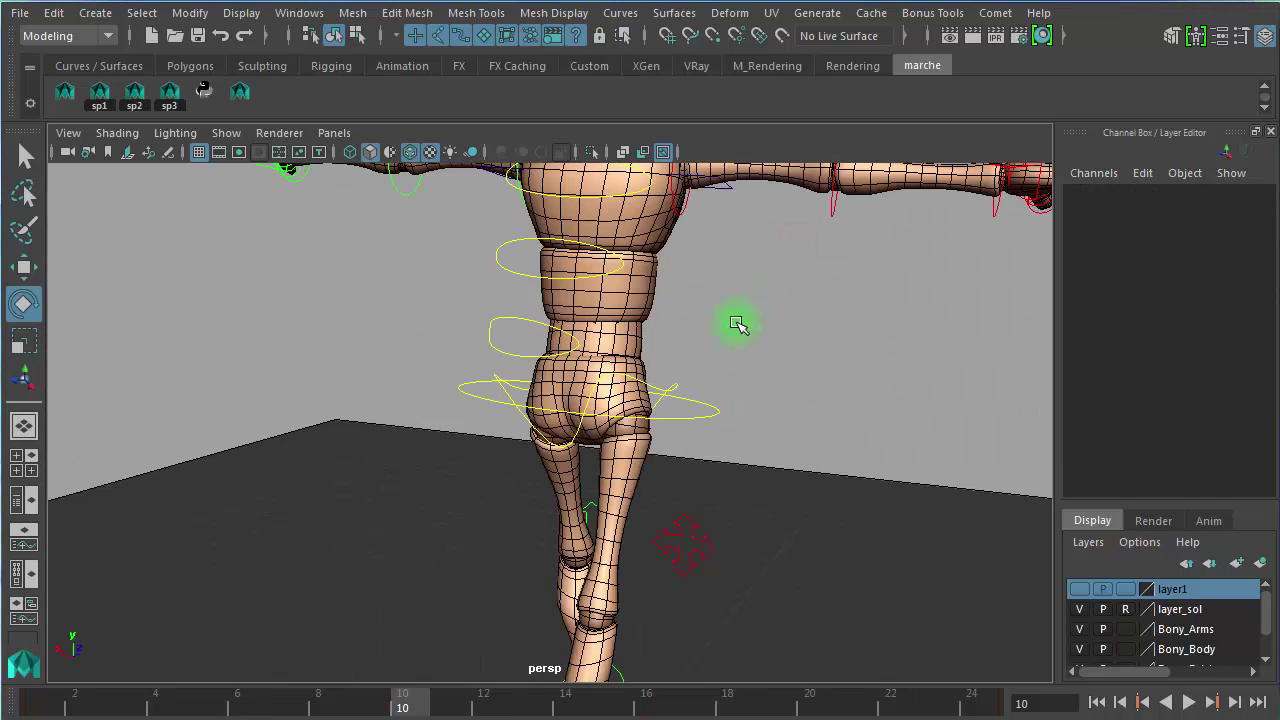
left_click_drag(720, 549, 574, 571, "alt")
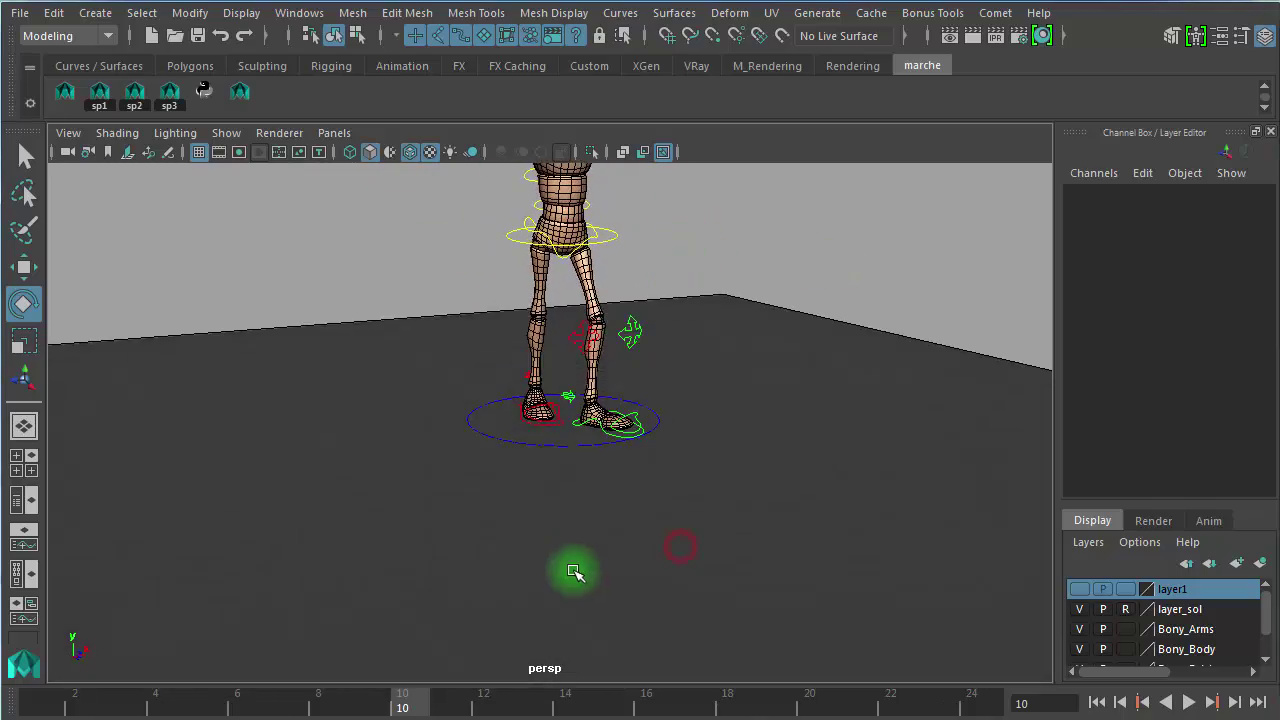
right_click_drag(574, 571, 831, 471, "alt")
middle_click_drag(831, 471, 811, 604, "alt")
left_click_drag(811, 604, 781, 588, "alt")
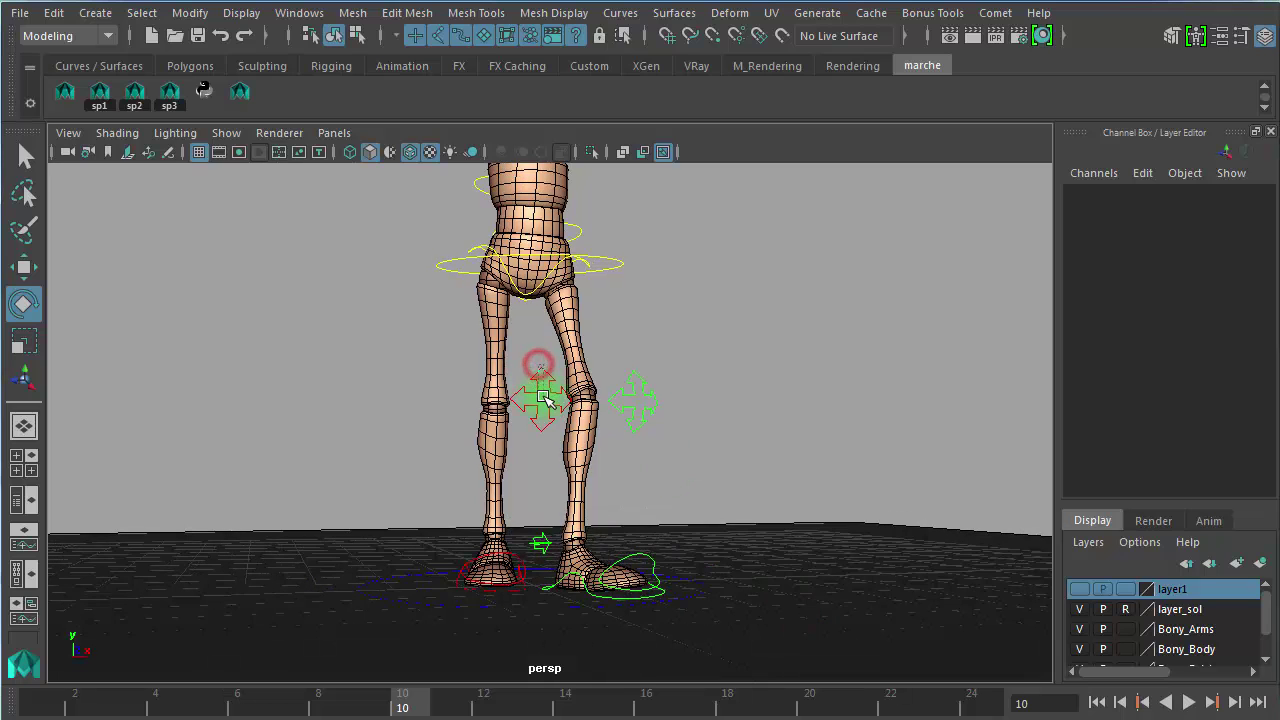
left_click(545, 401)
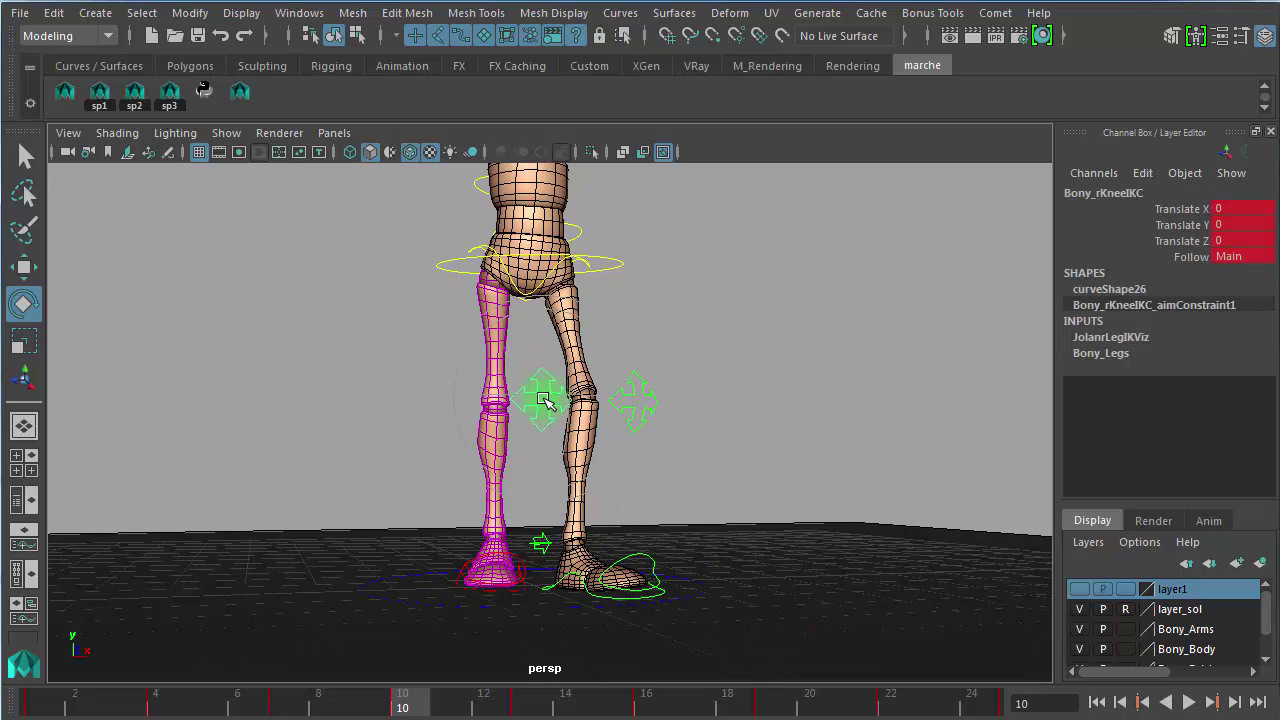
left_click(748, 399)
left_click(545, 401)
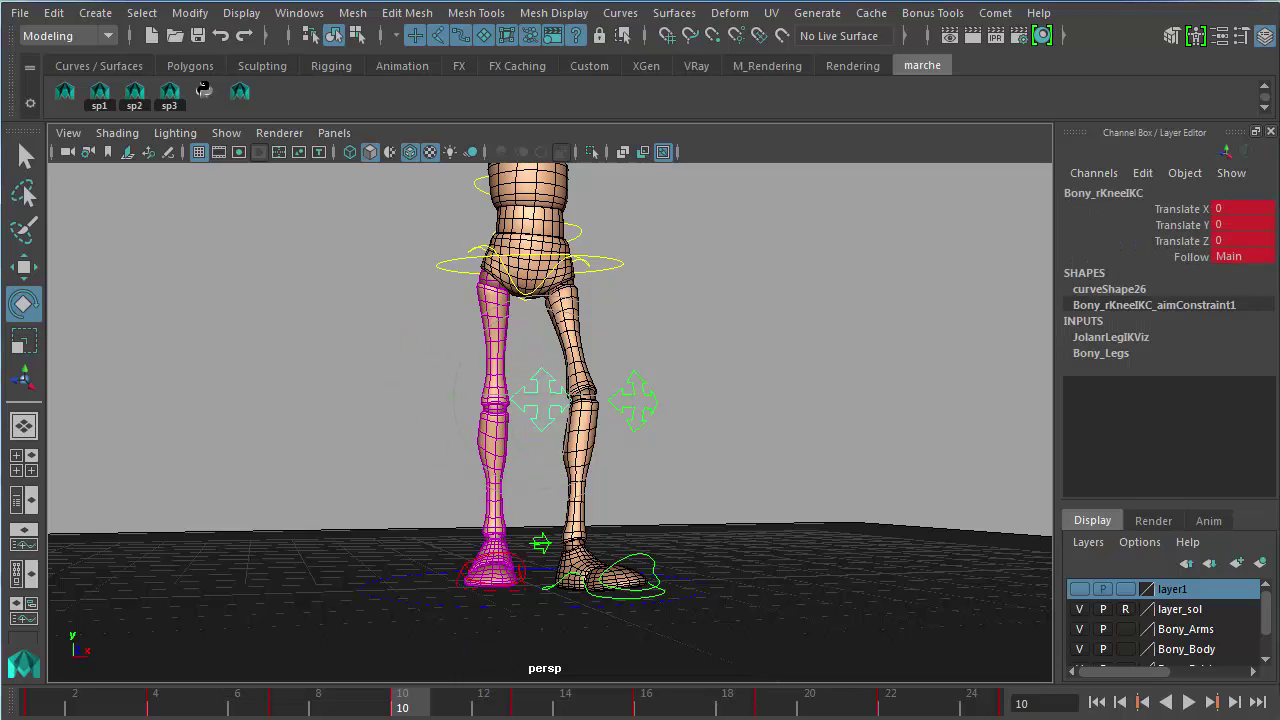
Step: Restore the Graph Editor below the viewport and examine the right knee control's Rotate X, Rotate Y, Rotate Z and Follow curves
left_click(28, 552)
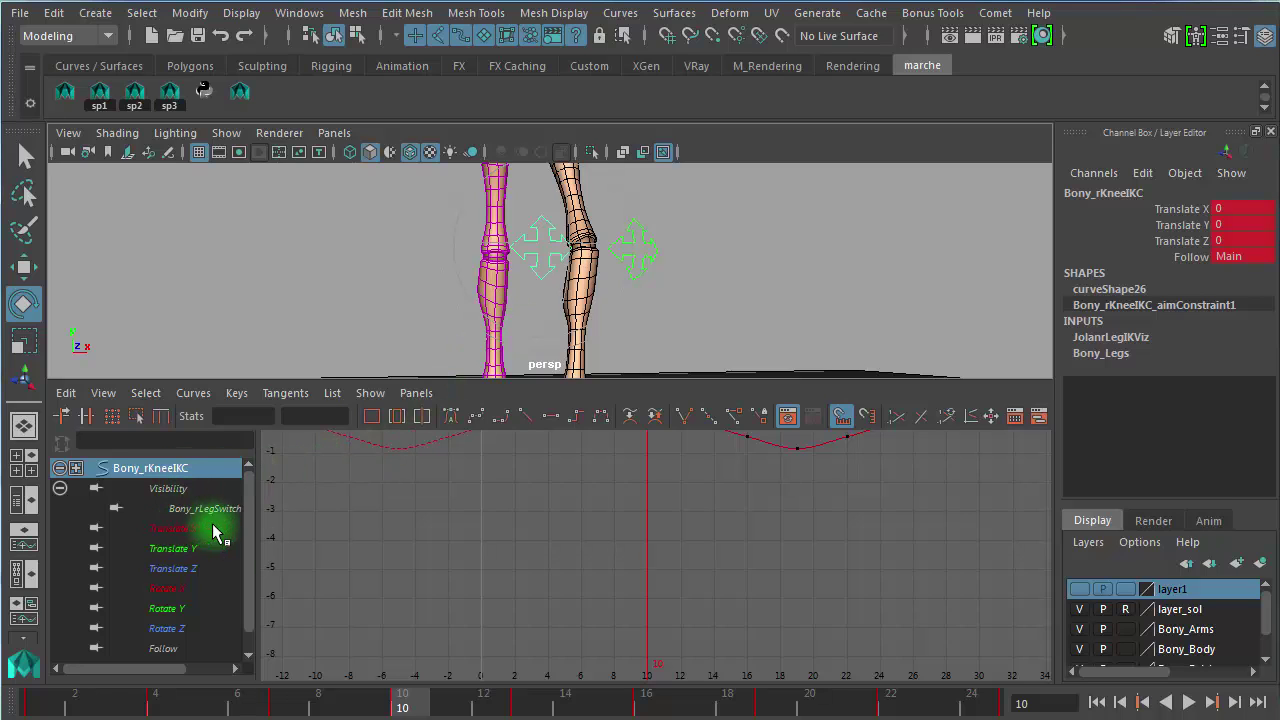
left_click_drag(1176, 208, 1186, 241)
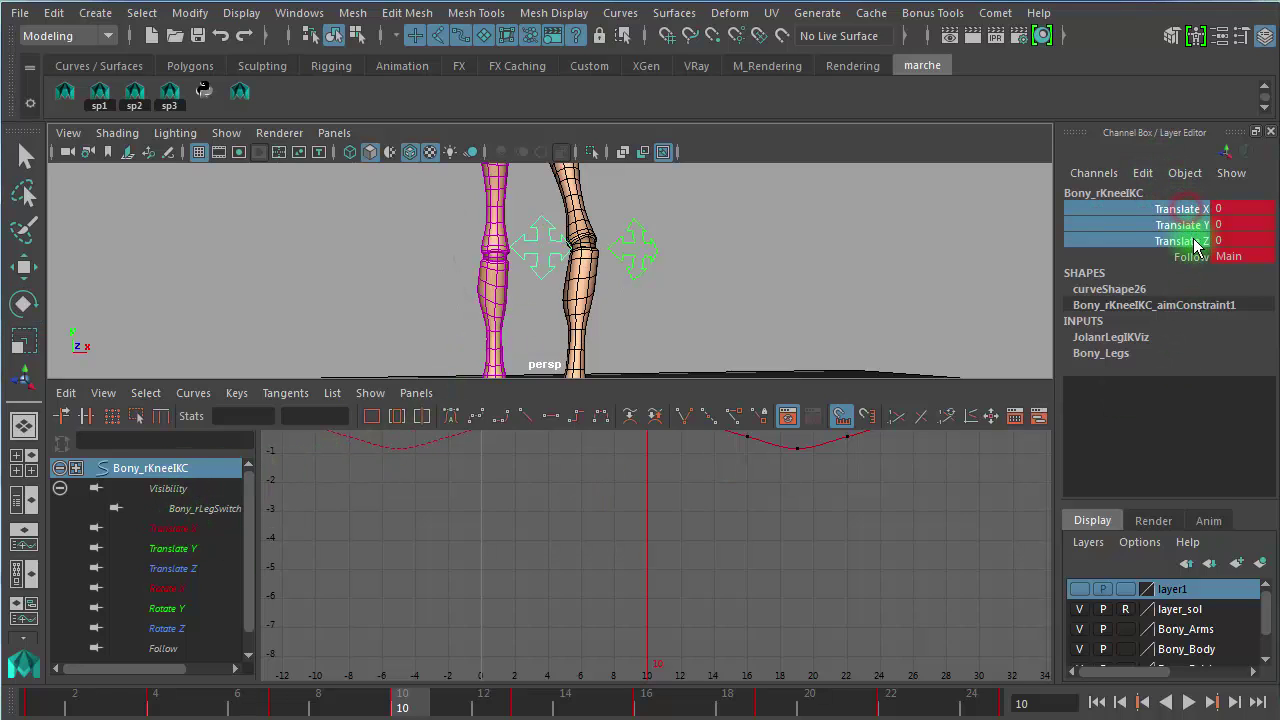
left_click(172, 588)
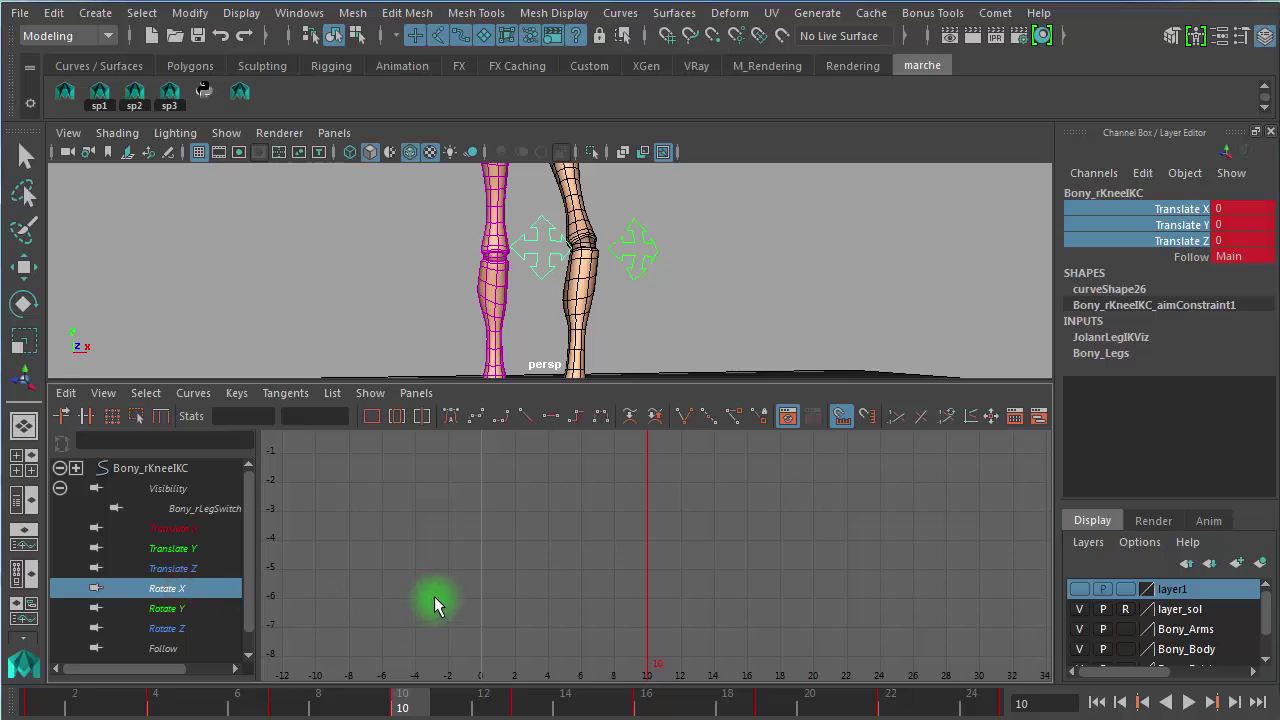
left_click(180, 607)
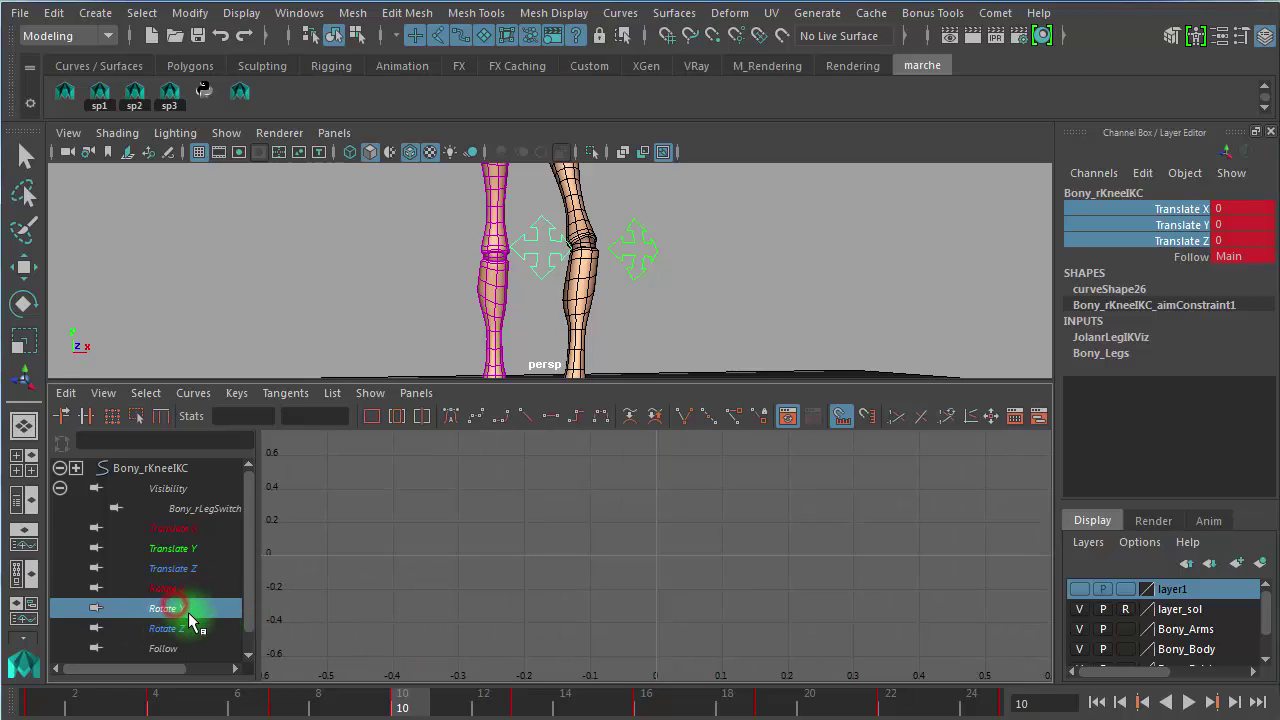
left_click(176, 628)
left_click(523, 587)
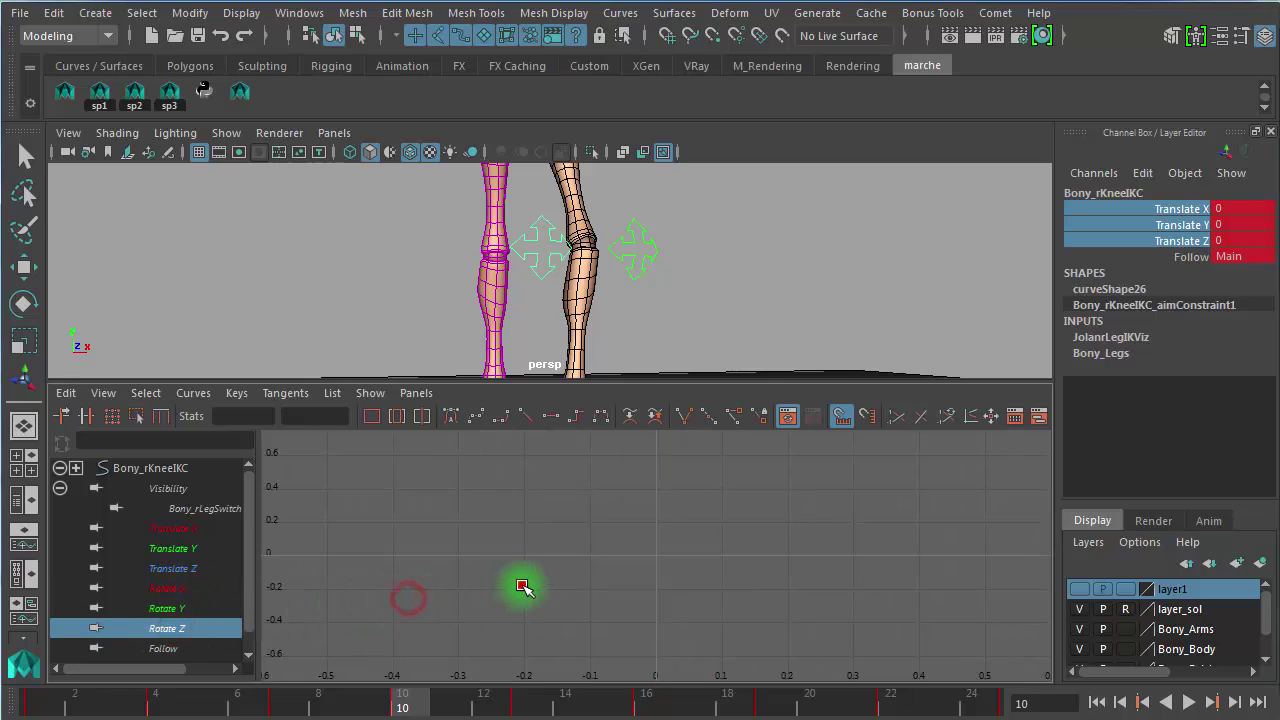
right_click_drag(553, 602, 487, 606, "alt")
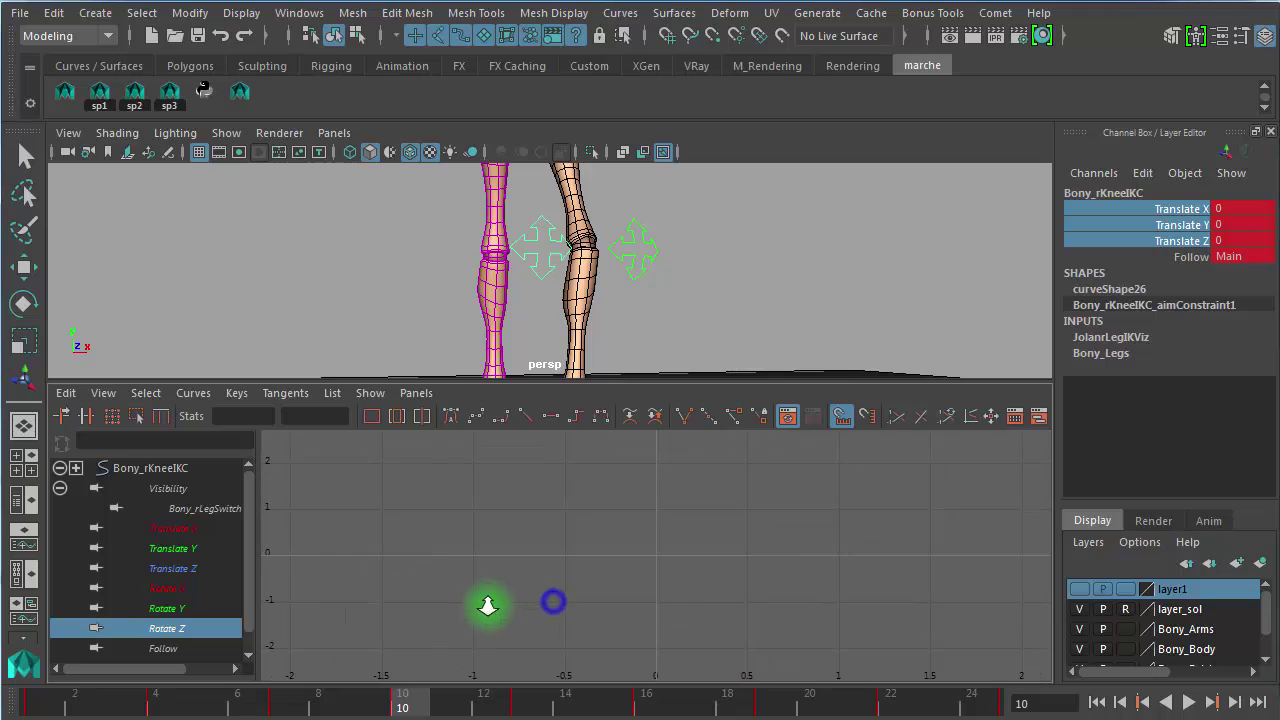
left_click(160, 650)
key("f")
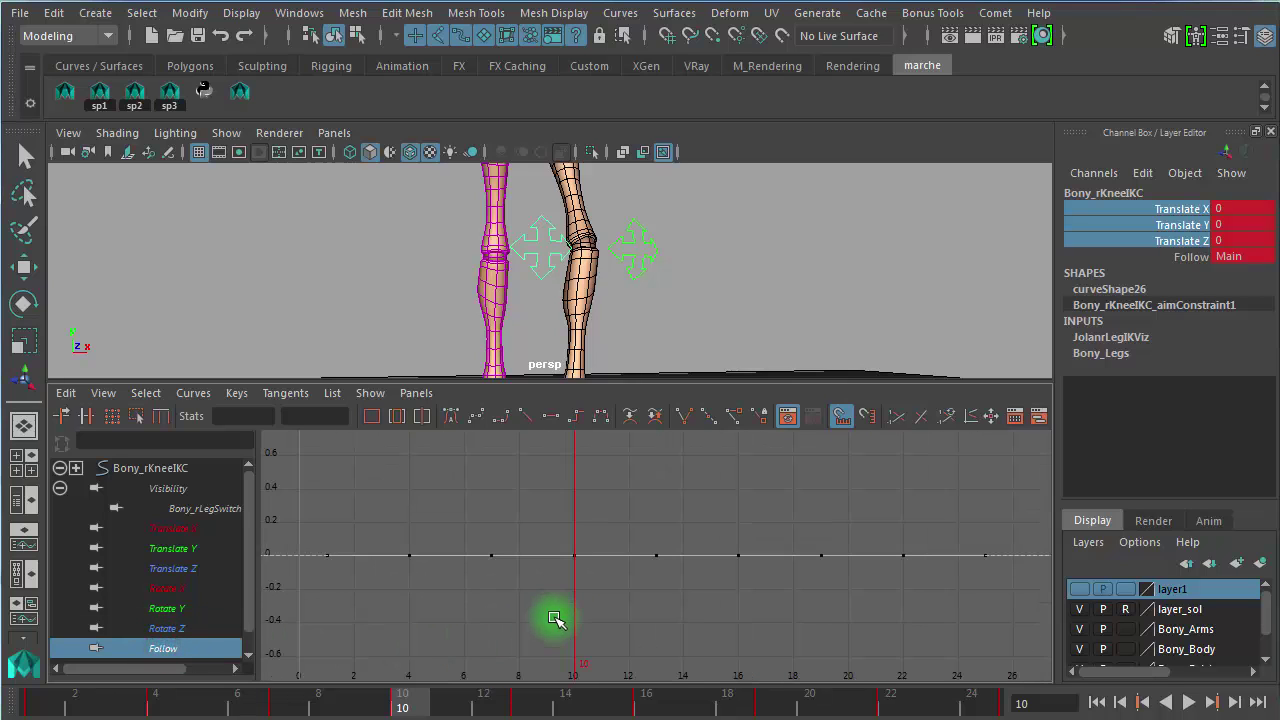
left_click_drag(880, 511, 758, 595)
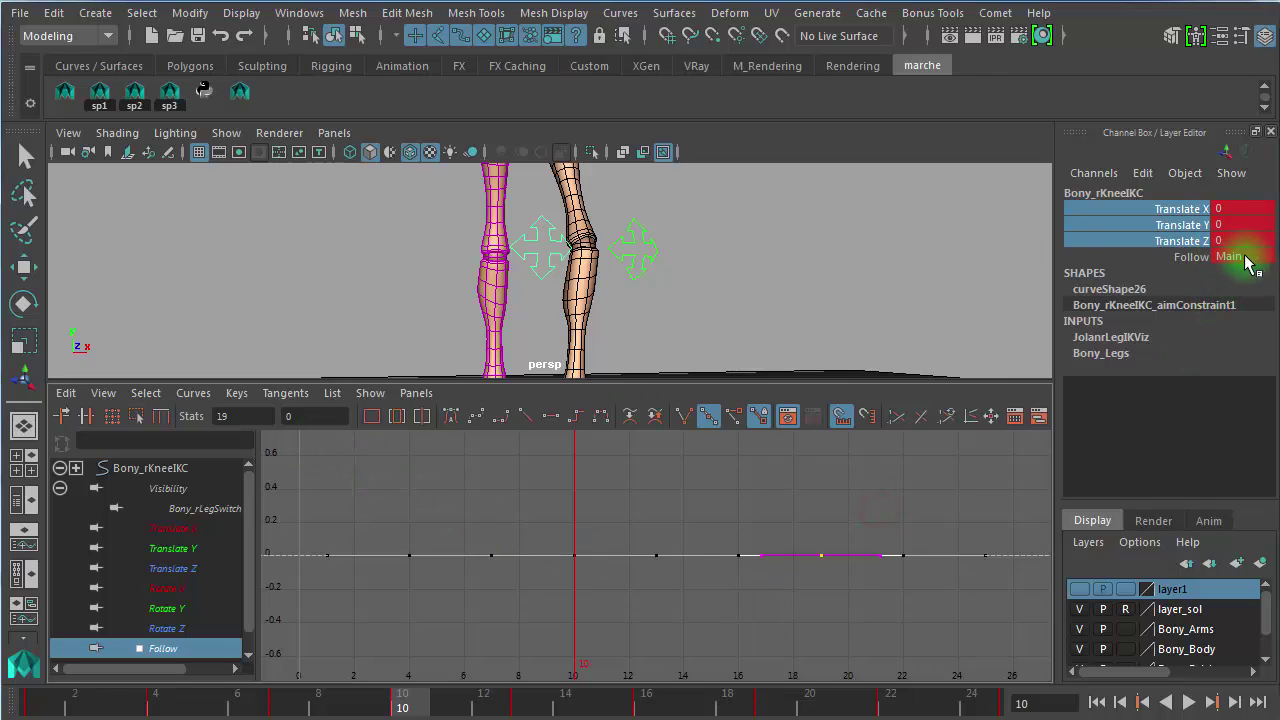
Step: Isolate and frame the right knee control's Translate X curve, and inspect its key at frame 19
left_click(180, 528)
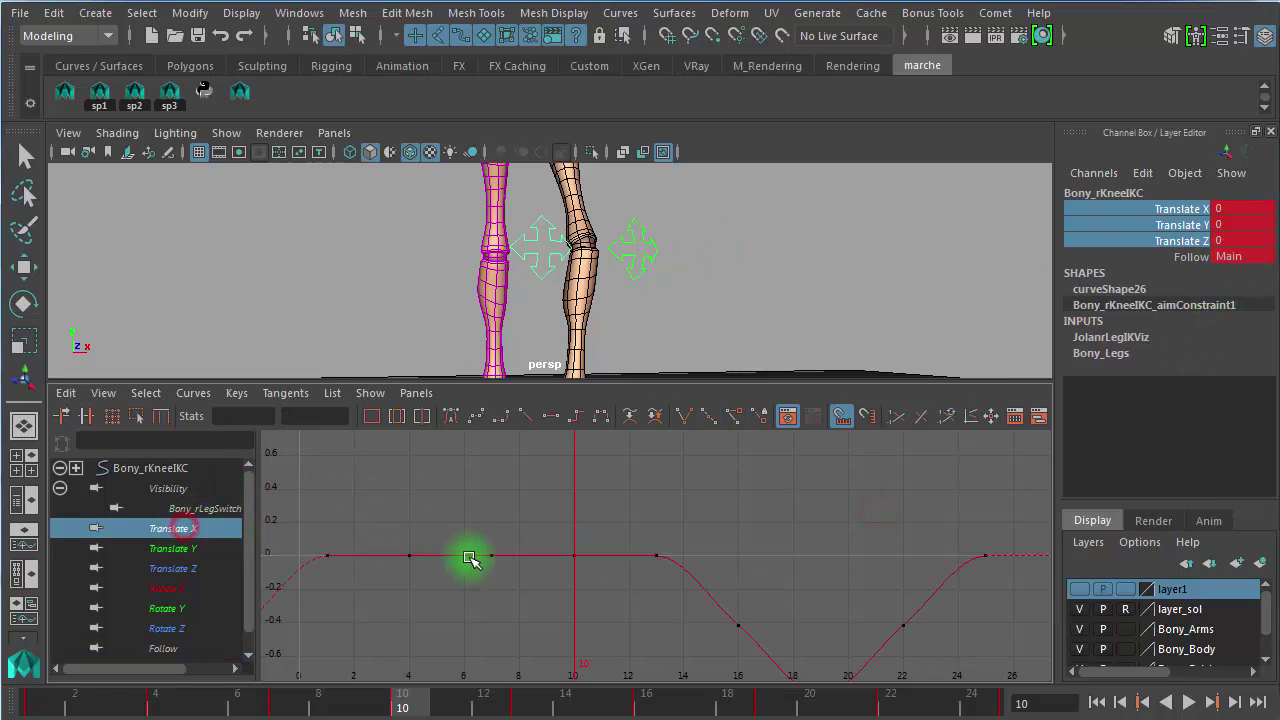
key("f")
left_click_drag(397, 518, 467, 463)
left_click_drag(731, 556, 833, 578)
left_click_drag(776, 664, 853, 630)
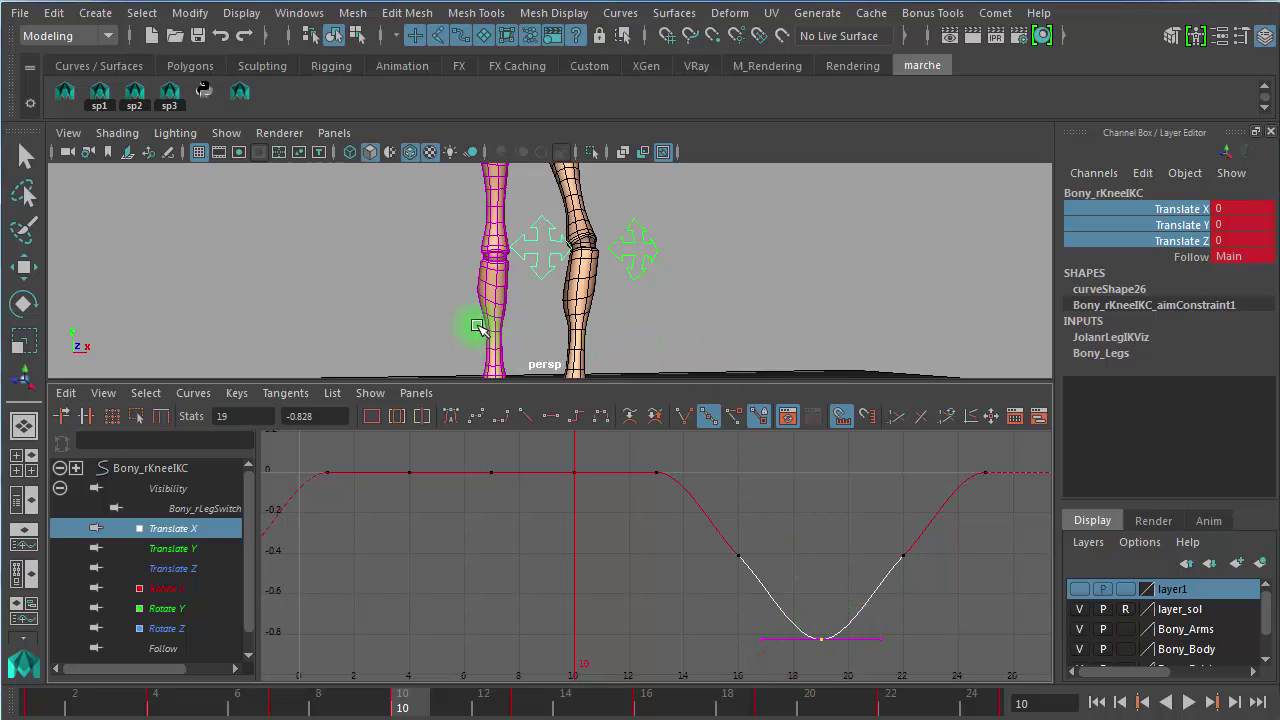
Step: Activate the Move tool on the right knee control, view the legs from the front and play the walk cycle, stopping at frame 19
right_click_drag(673, 319, 634, 313, "alt")
key("w")
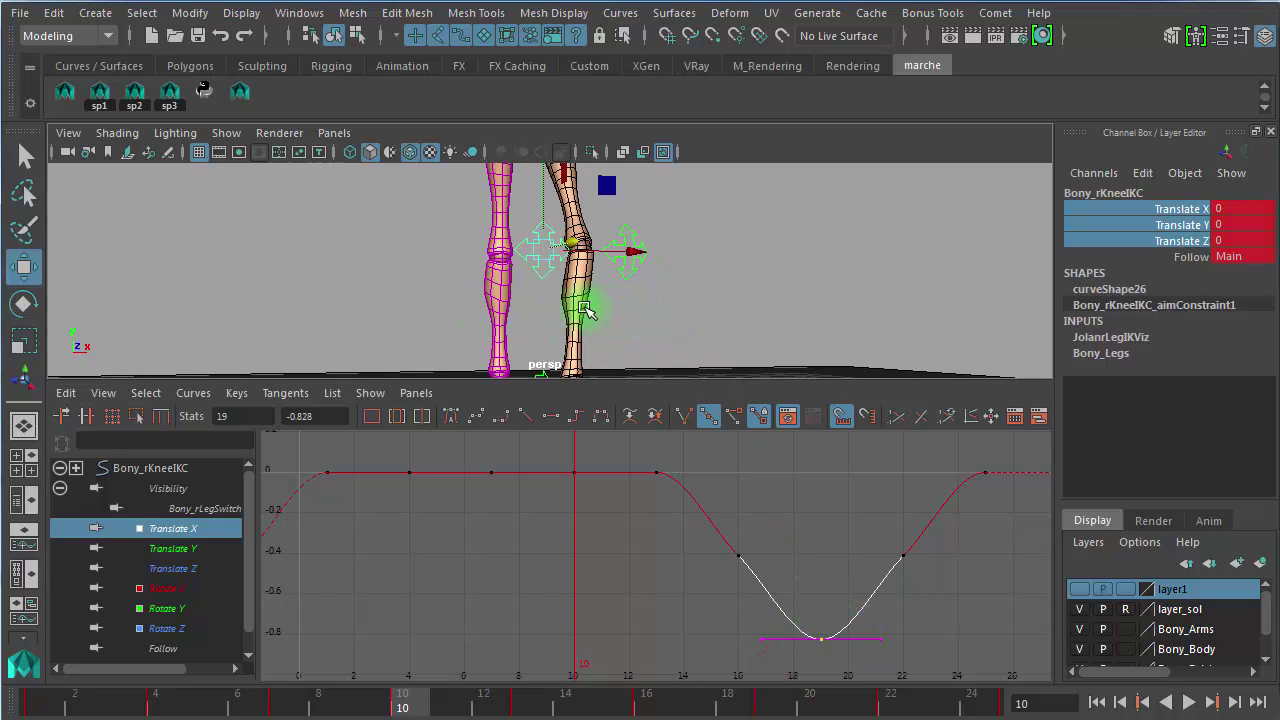
left_click_drag(566, 317, 517, 317, "alt")
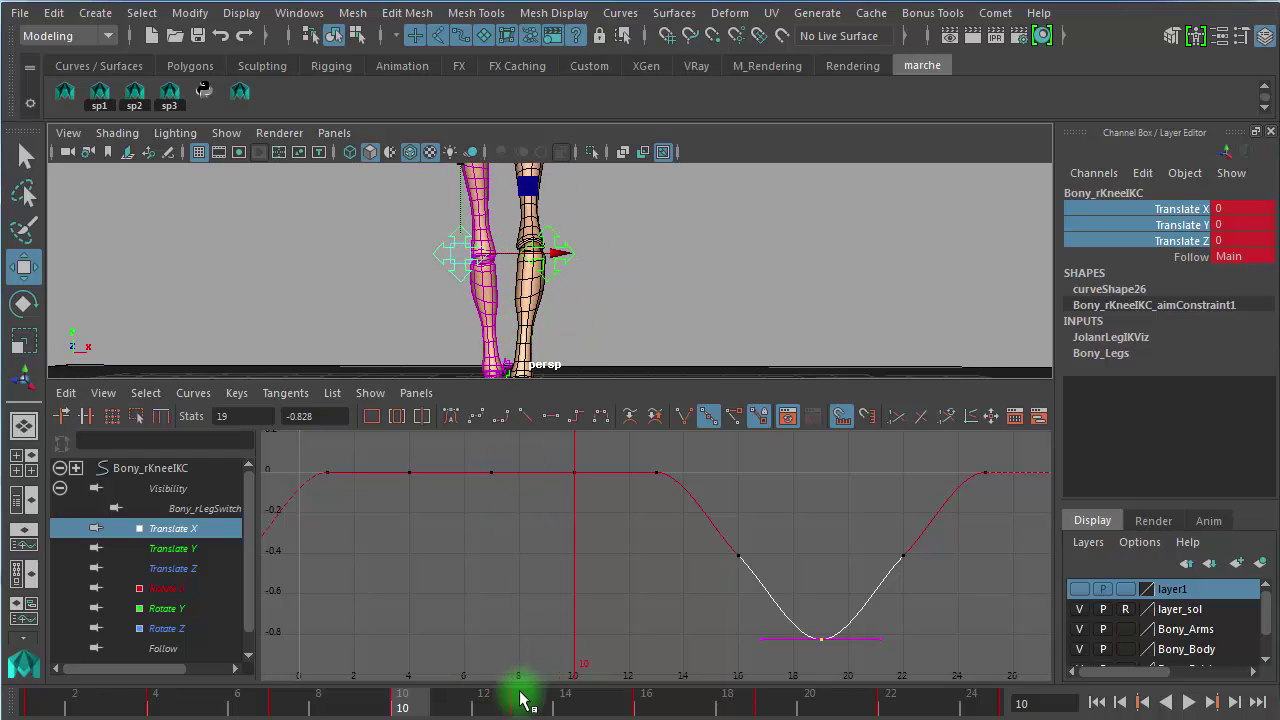
left_click_drag(394, 703, 405, 703)
key("alt+v")
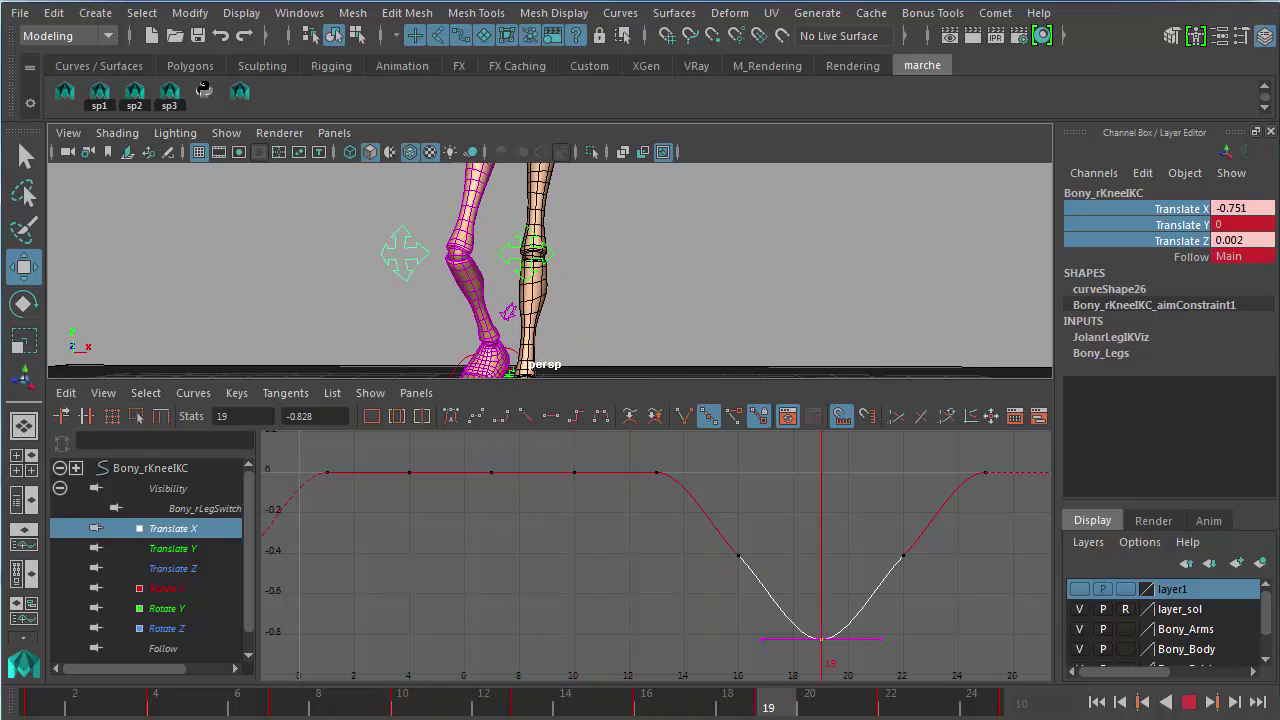
key("alt+v")
Step: Try moving the right knee control outward at frame 19 to a Translate X of about -2.173, and undo it
right_click_drag(702, 304, 515, 260, "alt")
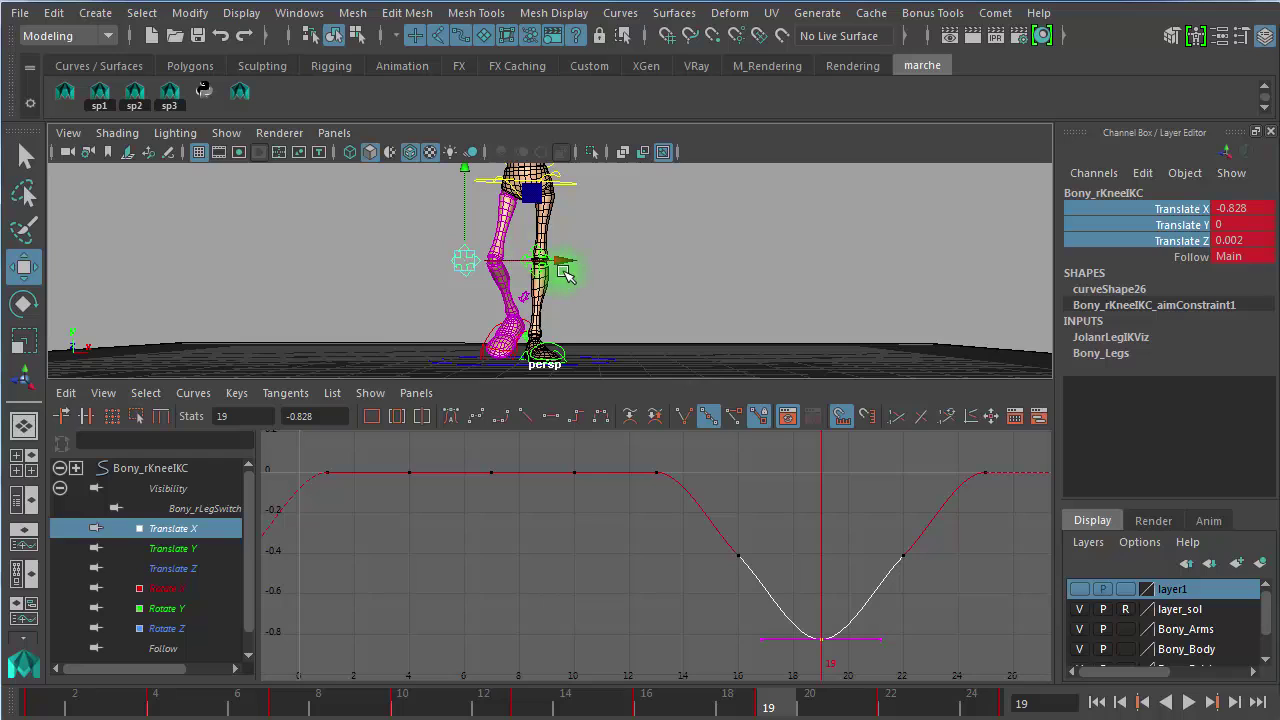
left_click_drag(566, 262, 515, 270)
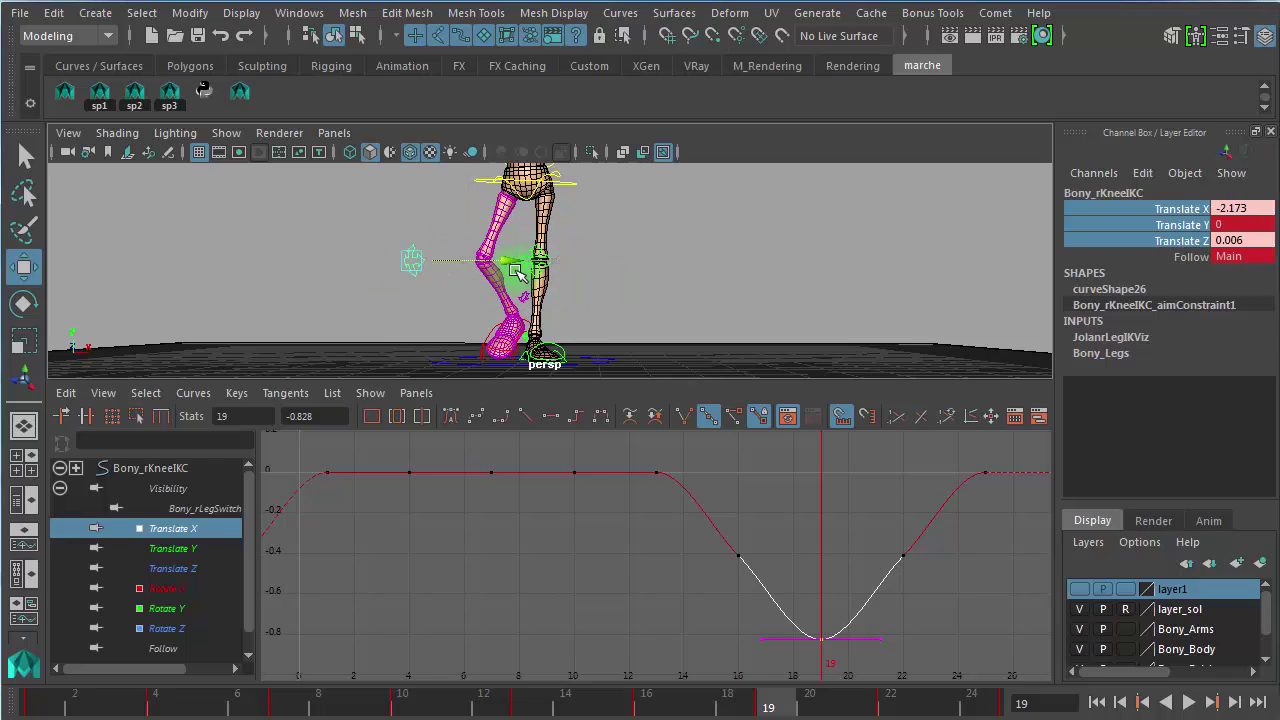
key("ctrl+z")
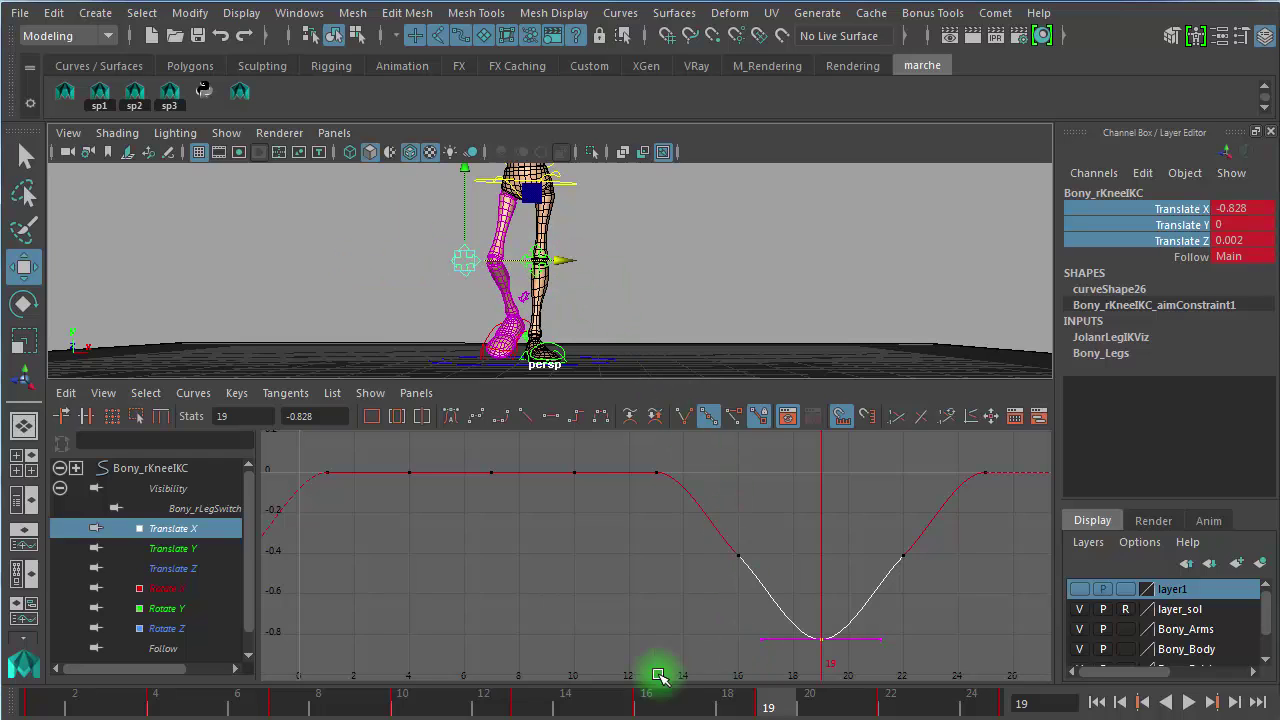
Step: Frame the right knee's Translate X curve and examine it in a maximized Graph Editor before restoring the split layout
right_click_drag(585, 597, 620, 597, "alt")
key("f")
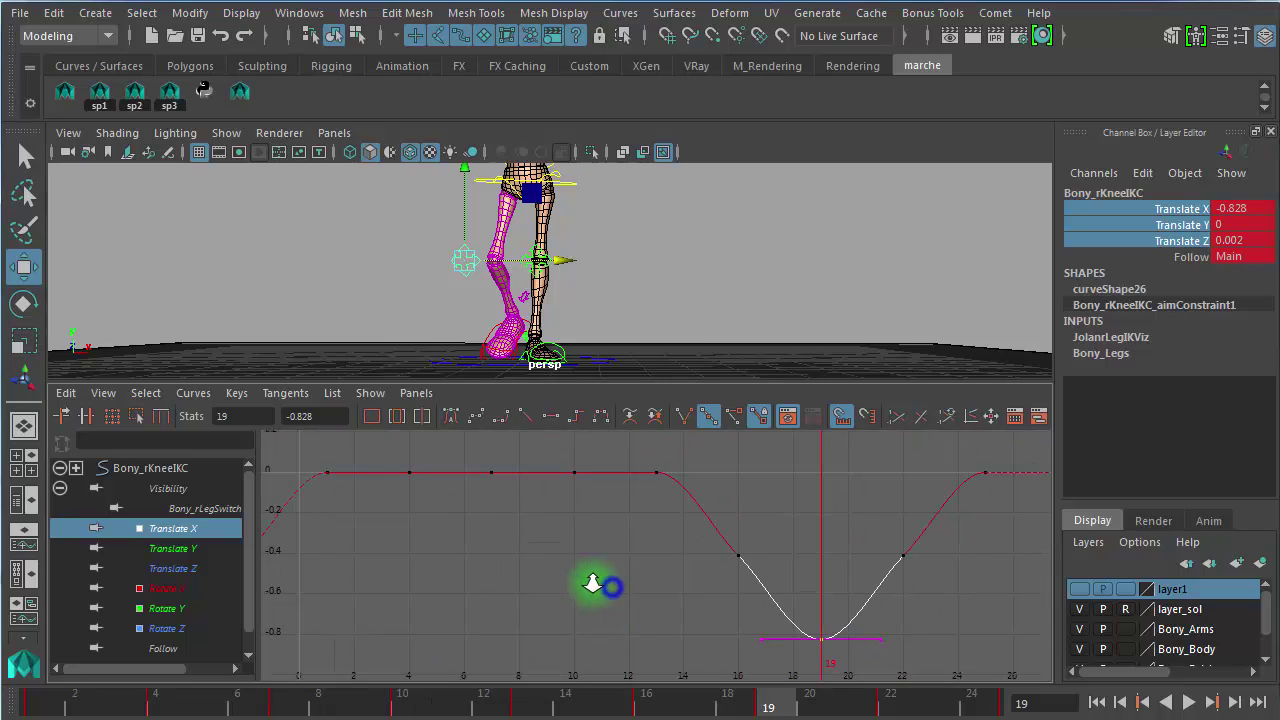
key("space")
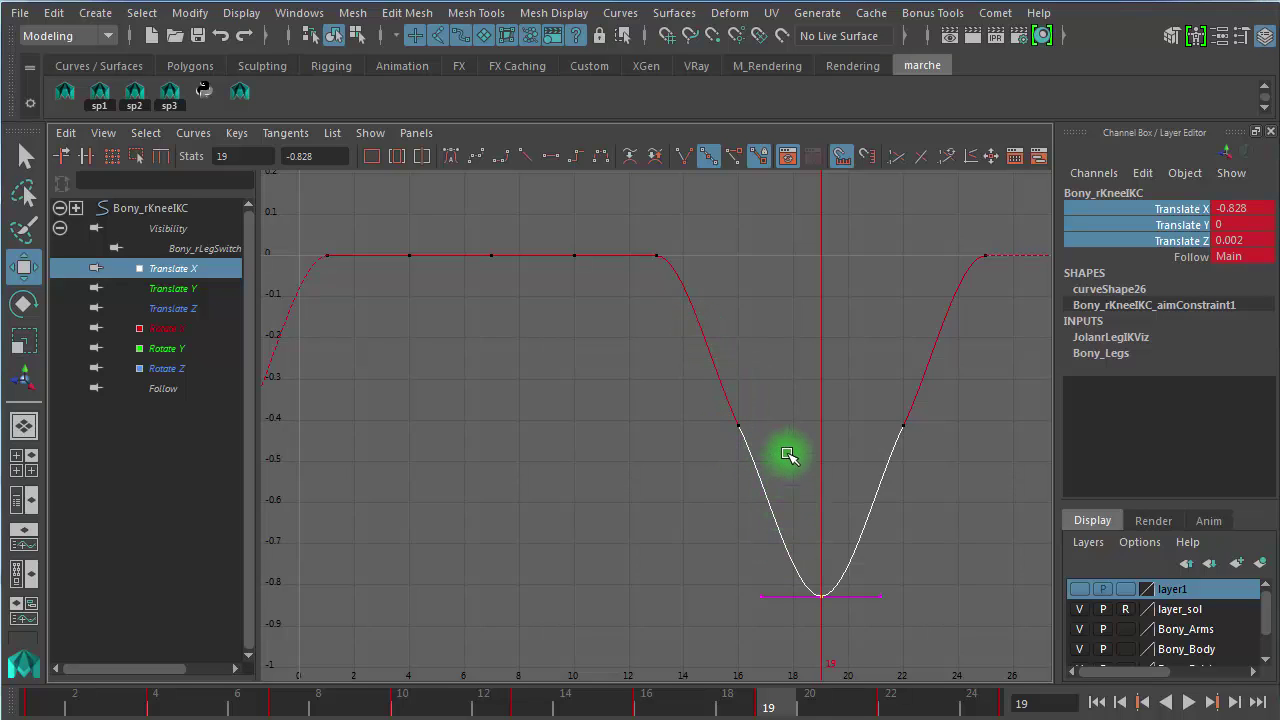
key("space")
Step: Try shifting the right knee control sideways at frame 19 to a Translate X of about 0.195, and scrub back to discard it
left_click_drag(662, 578, 968, 523)
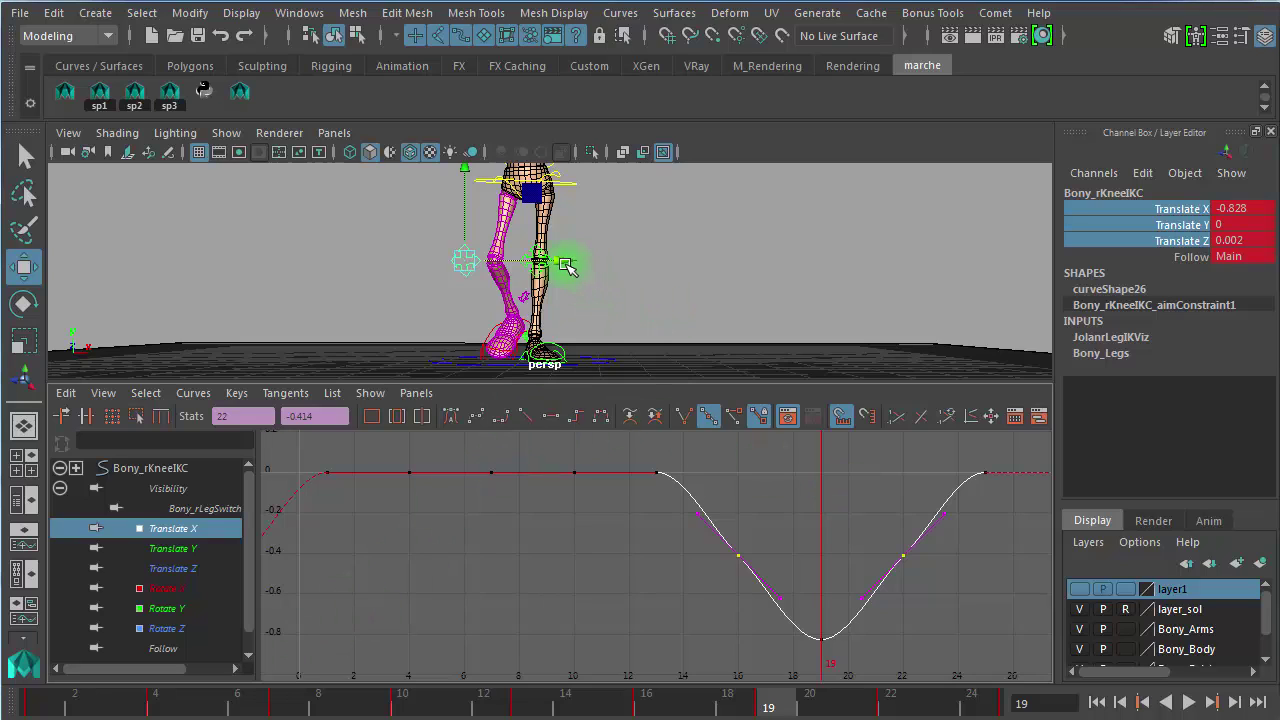
left_click_drag(564, 261, 564, 261)
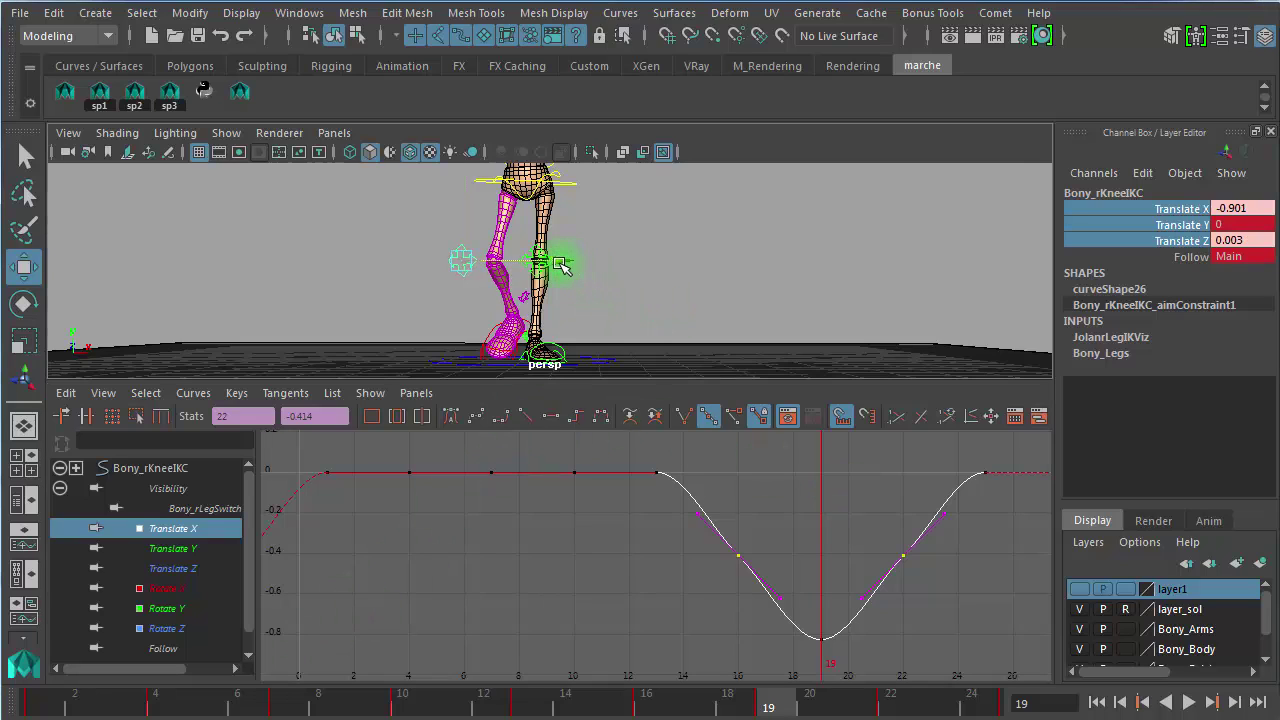
left_click_drag(577, 258, 606, 256)
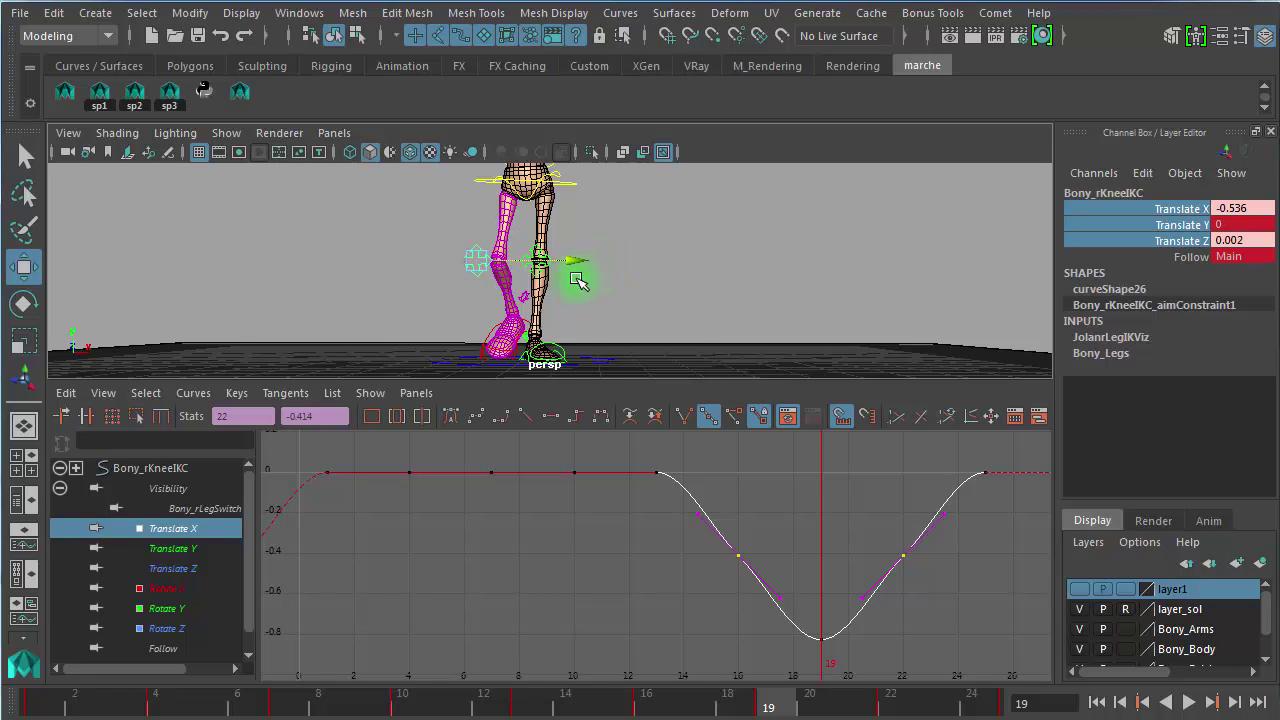
left_click_drag(597, 273, 606, 274)
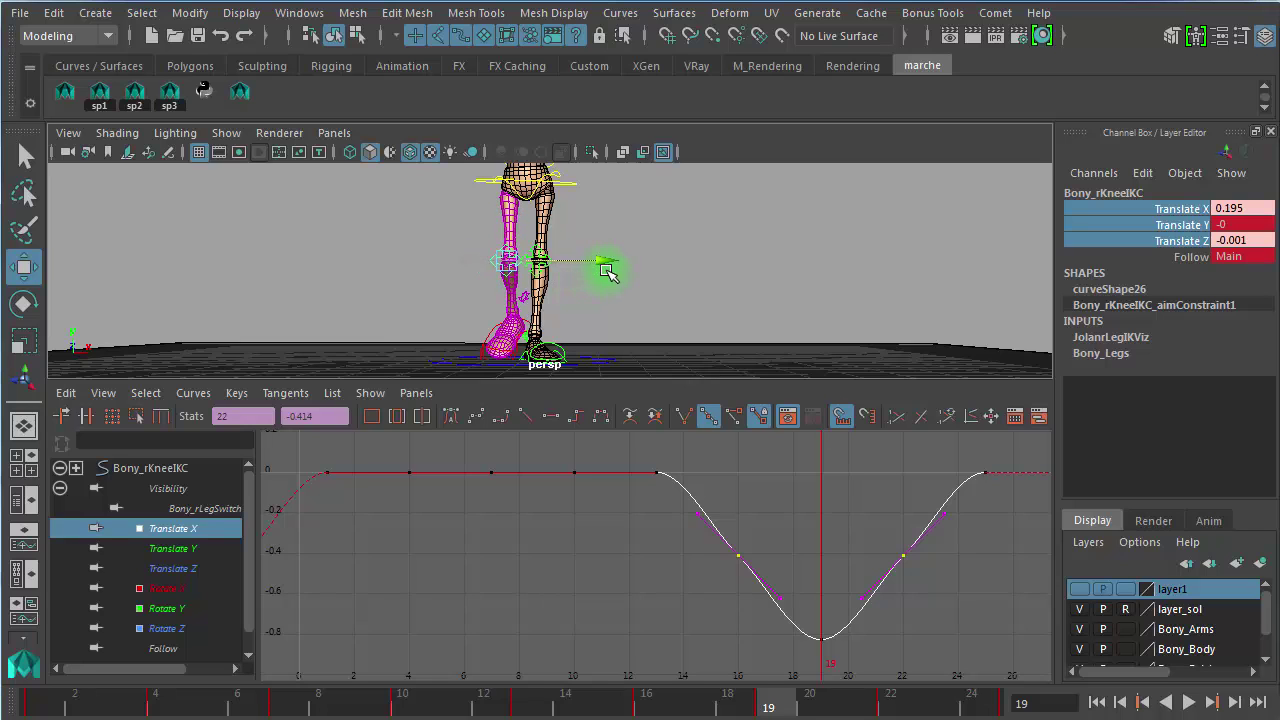
left_click_drag(815, 708, 768, 704)
Step: Lower the right knee control's Translate X keys at frames 16 and 22 to about -0.696
left_click(667, 579)
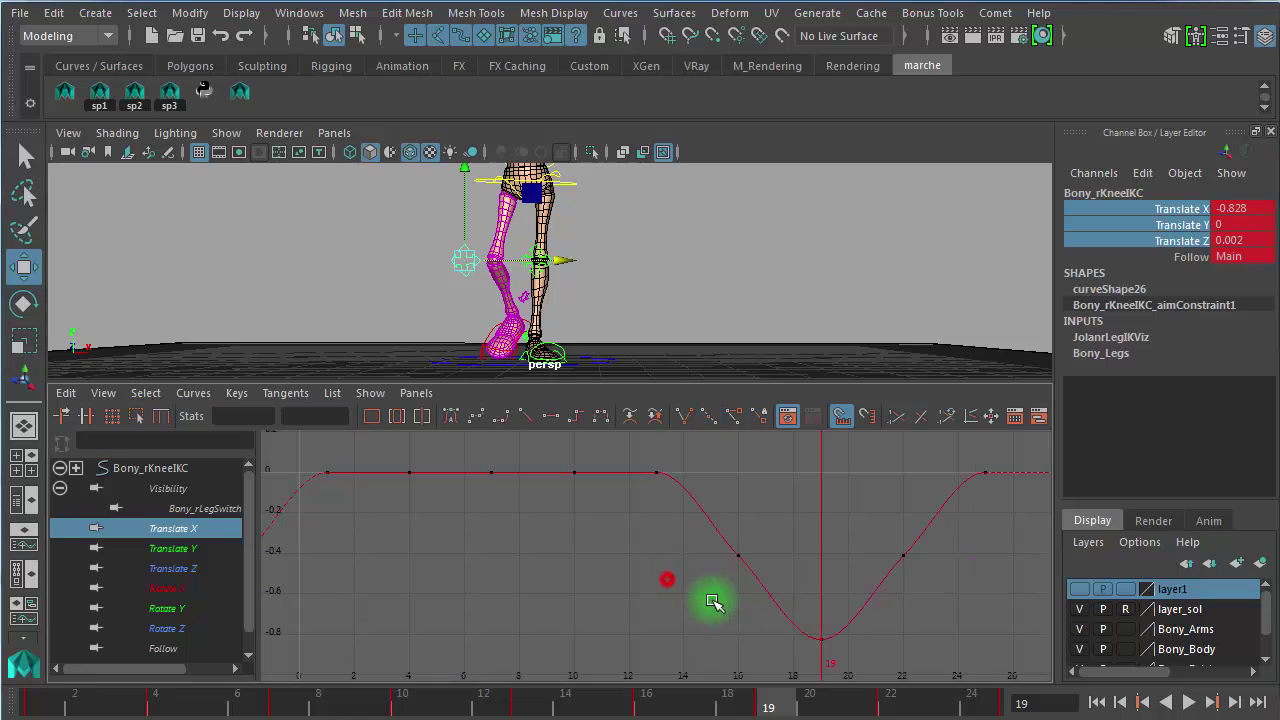
left_click_drag(647, 600, 962, 527)
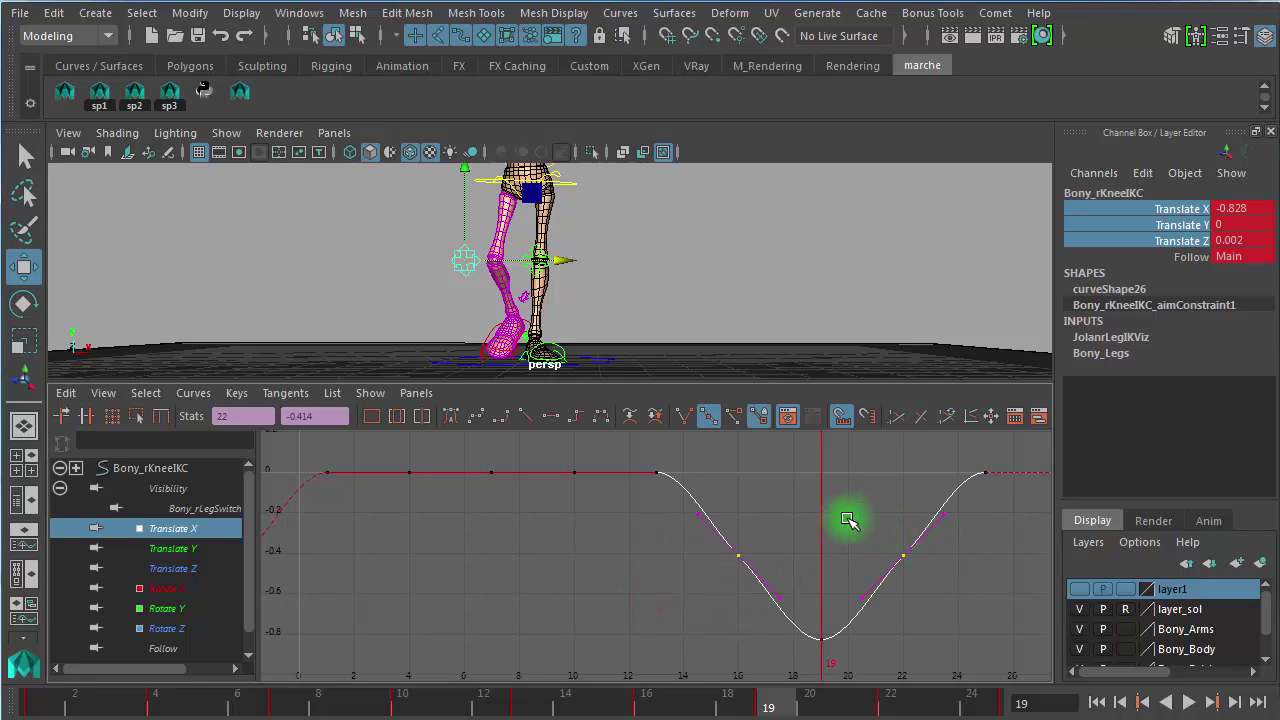
middle_click_drag(846, 513, 845, 580)
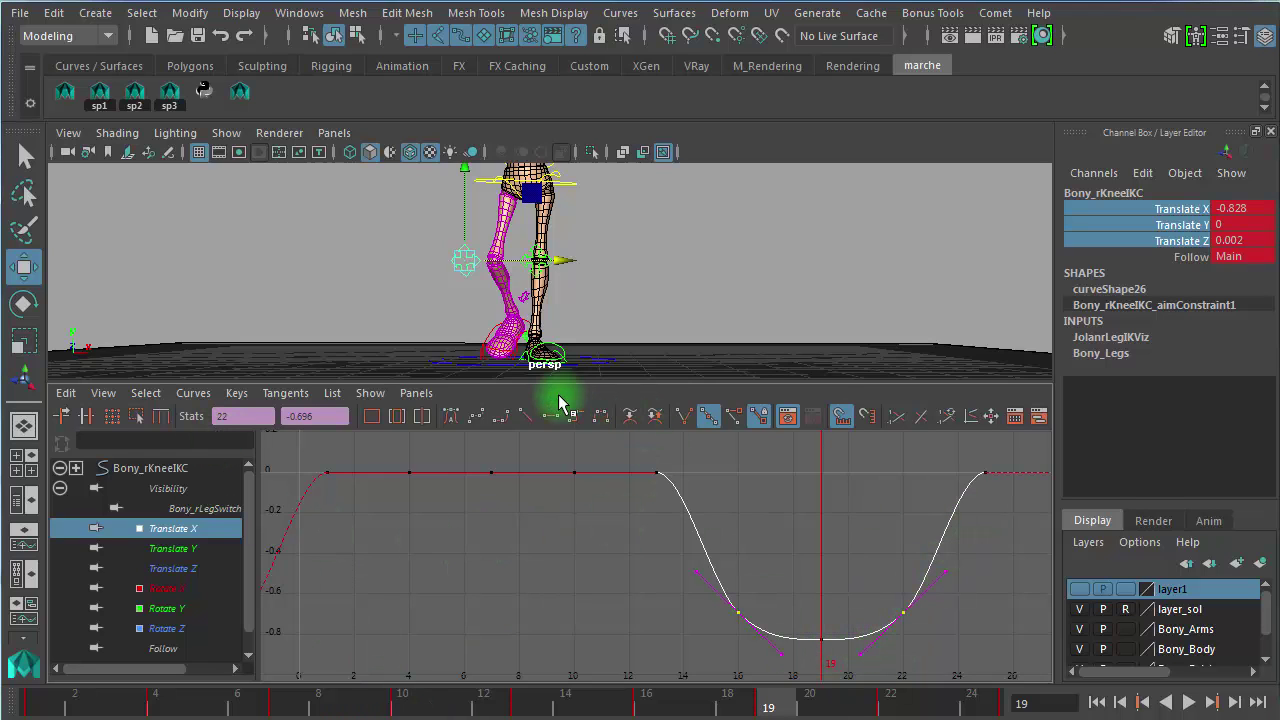
Step: Rotate the right foot IK control at frame 19 to a Rotate Y of about 26.5 without keying it, and deselect it
right_click_drag(540, 299, 789, 293, "alt")
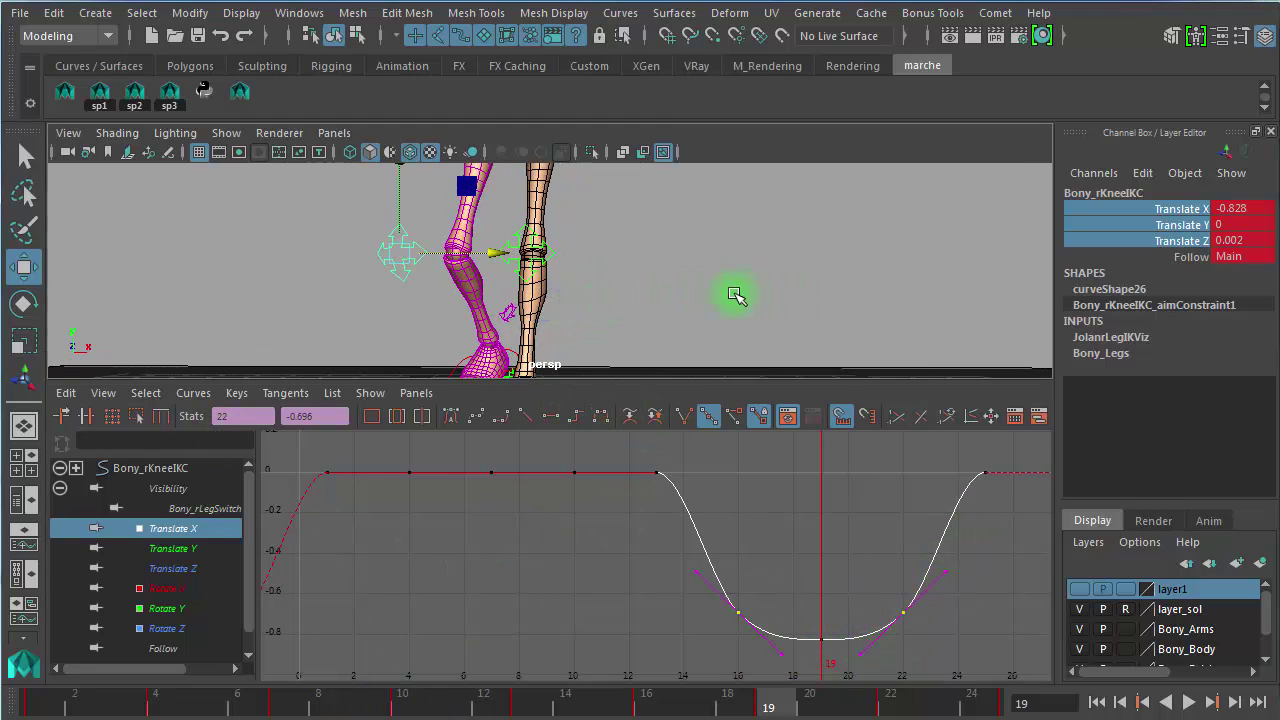
middle_click_drag(734, 288, 806, 233, "alt")
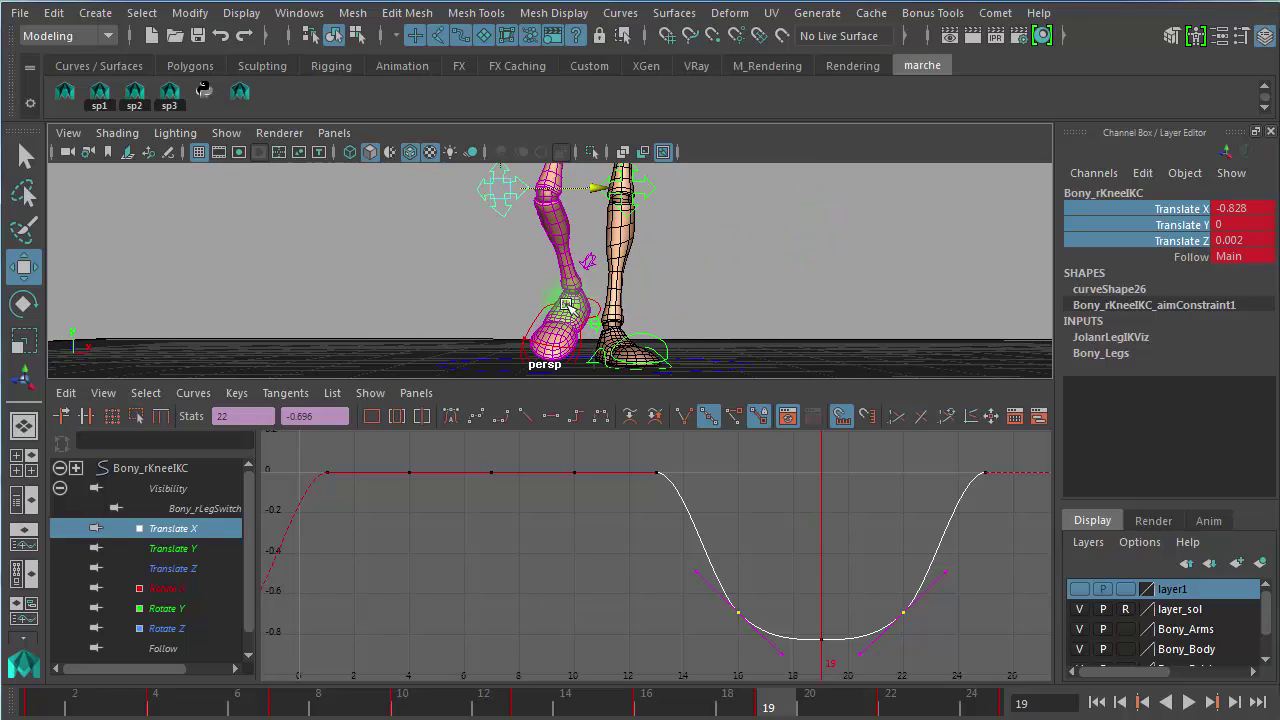
left_click(583, 341)
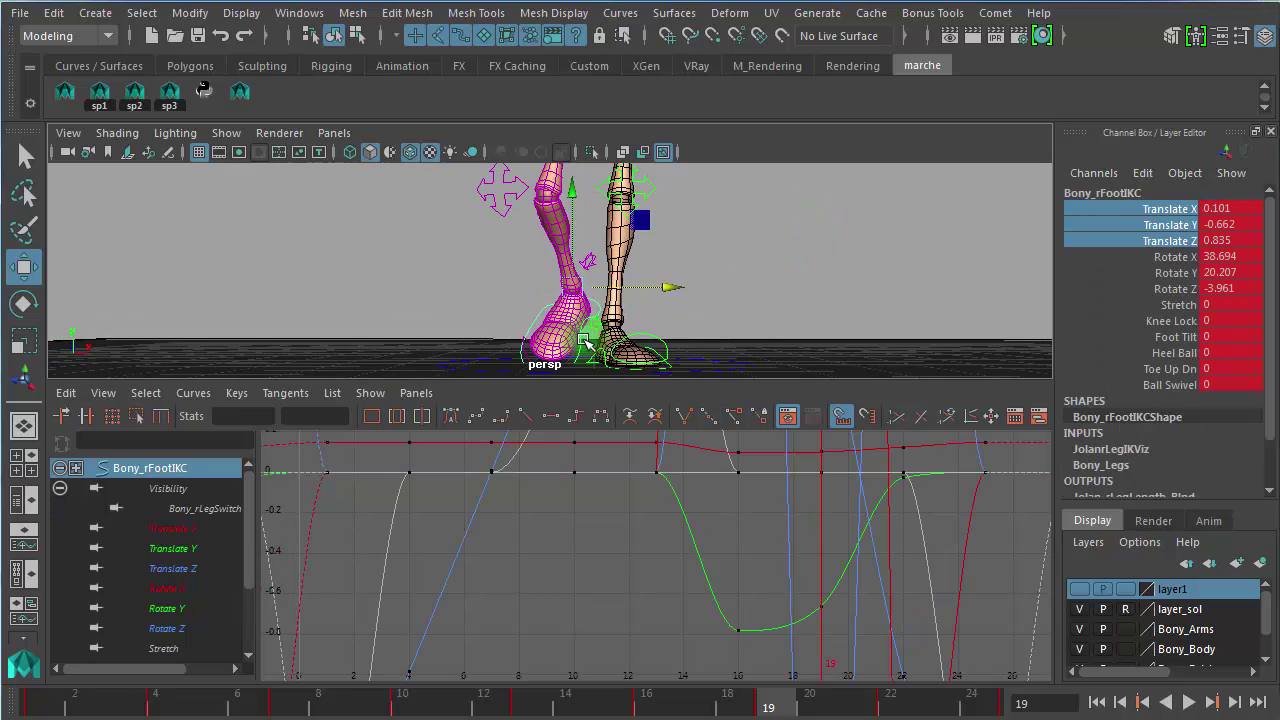
key("e")
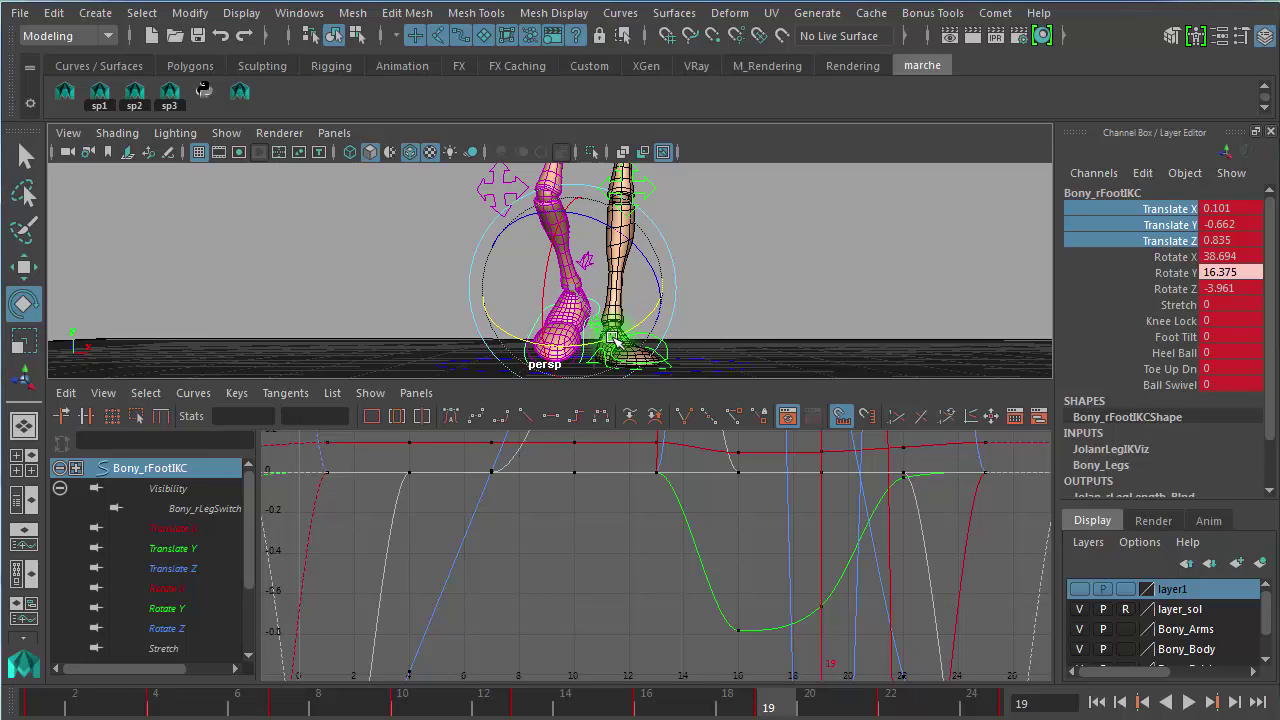
mouse_move(614, 340)
left_mouse_down()
mouse_move(552, 327)
mouse_move(596, 326)
left_mouse_up()
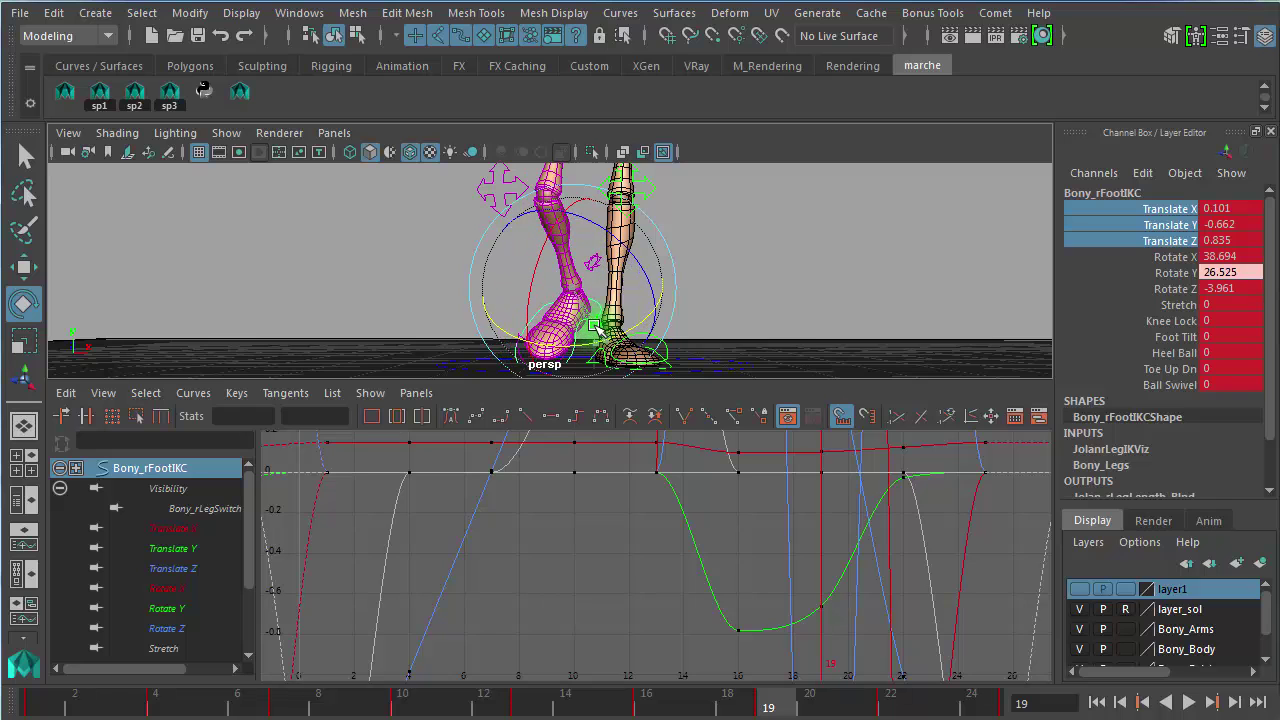
left_click(798, 256)
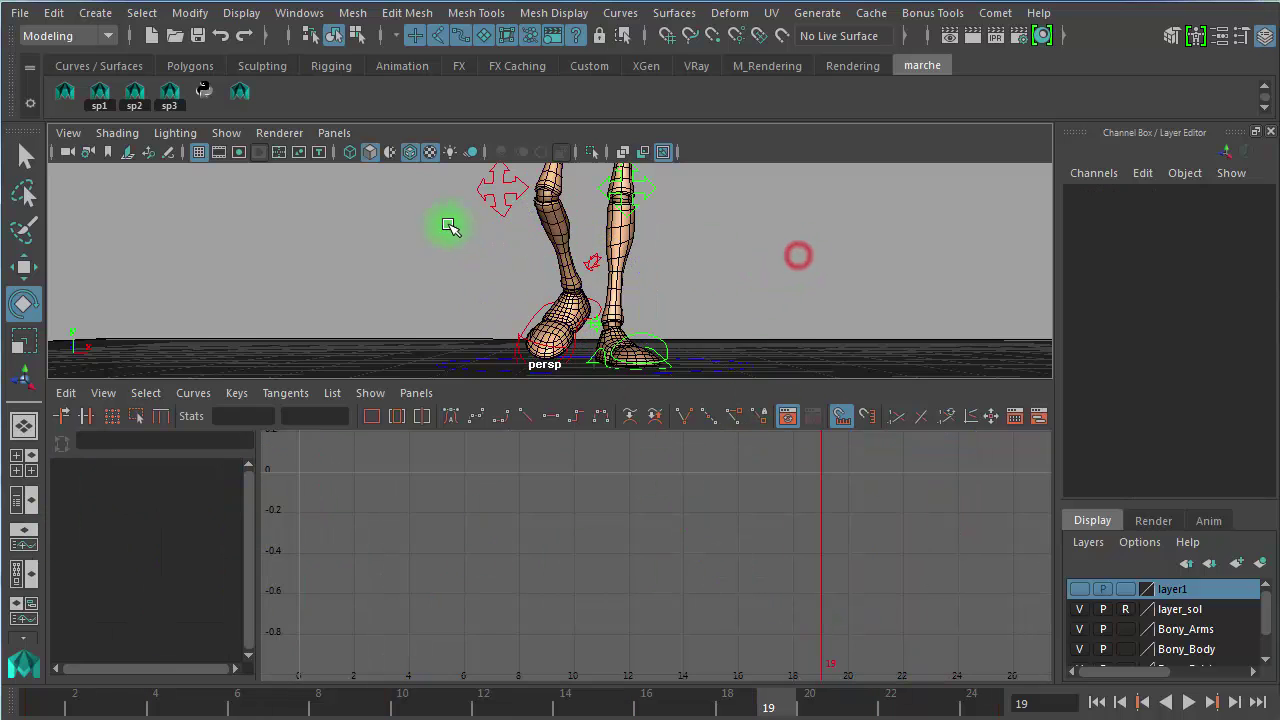
Step: Select the right knee control and inspect its Translate X and Translate Y curves one at a time
left_click(508, 225)
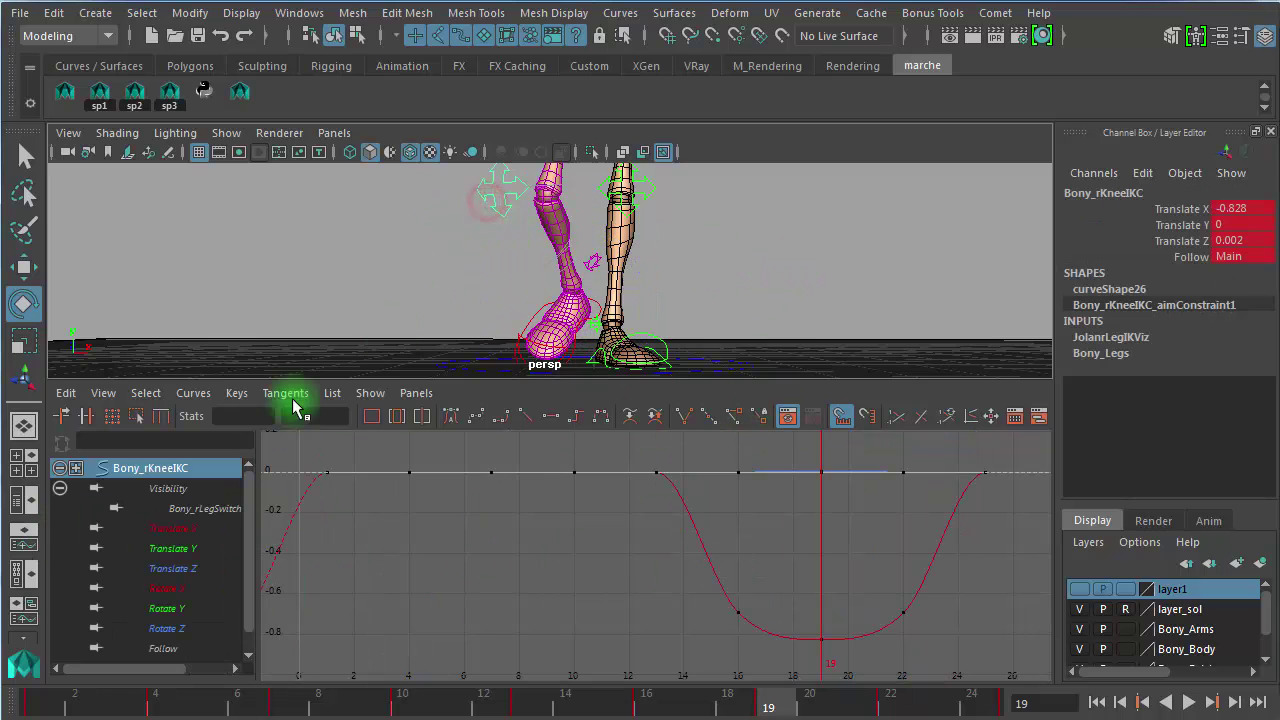
left_click(197, 530)
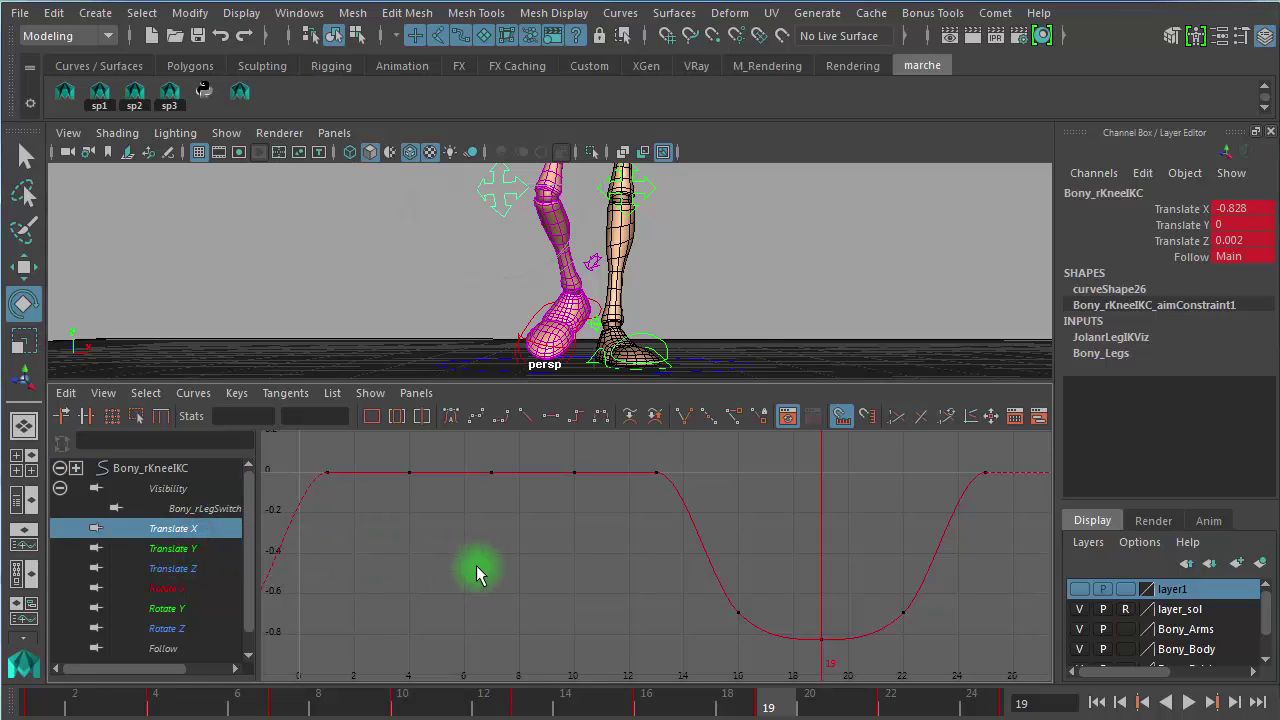
left_click(190, 552)
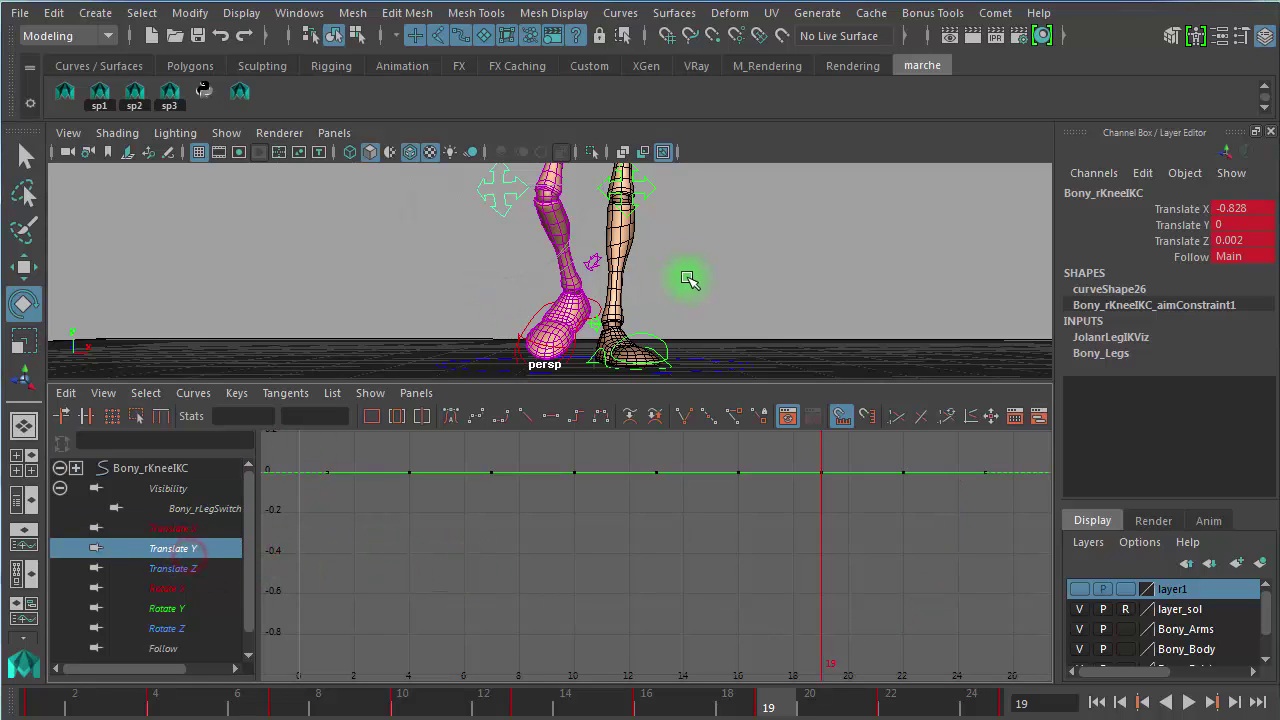
Step: Try lowering the right knee control at frame 19 to a Translate Y of about -0.138, and scrub to frame 9 to discard it
right_click_drag(749, 251, 598, 256, "alt")
key("w")
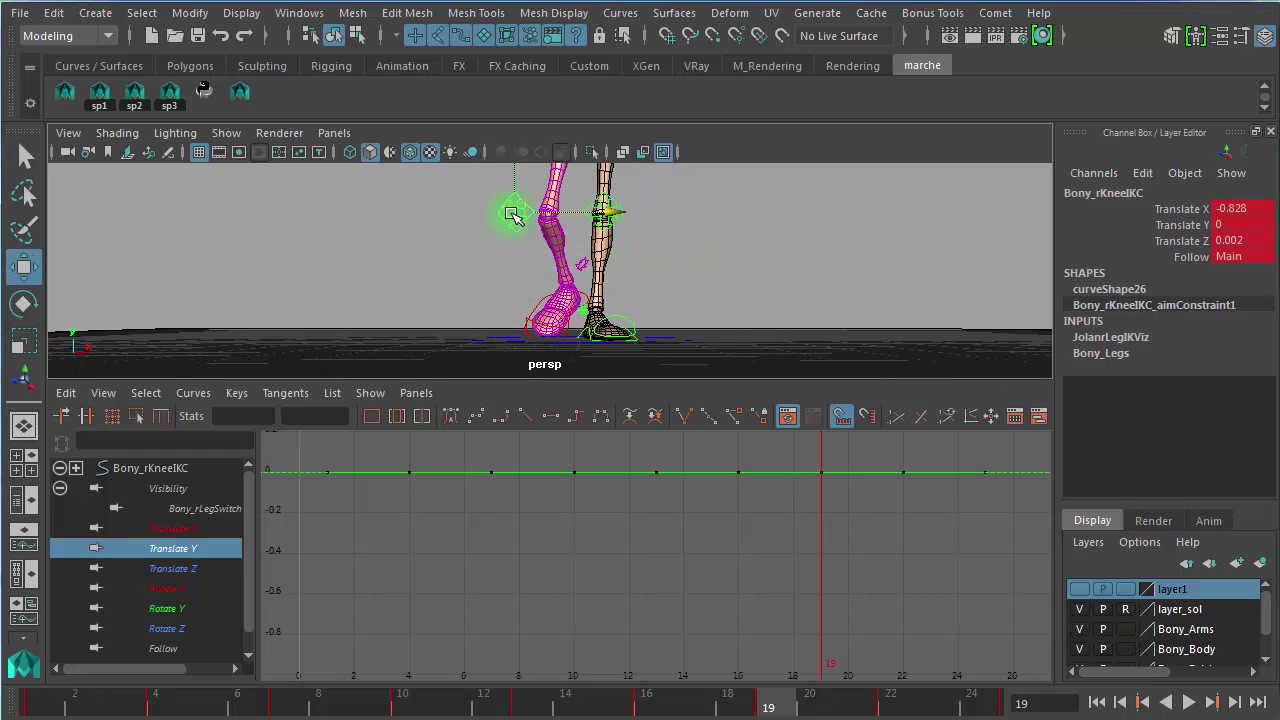
mouse_move(514, 214)
left_mouse_down()
mouse_move(514, 258)
mouse_move(516, 233)
left_mouse_up()
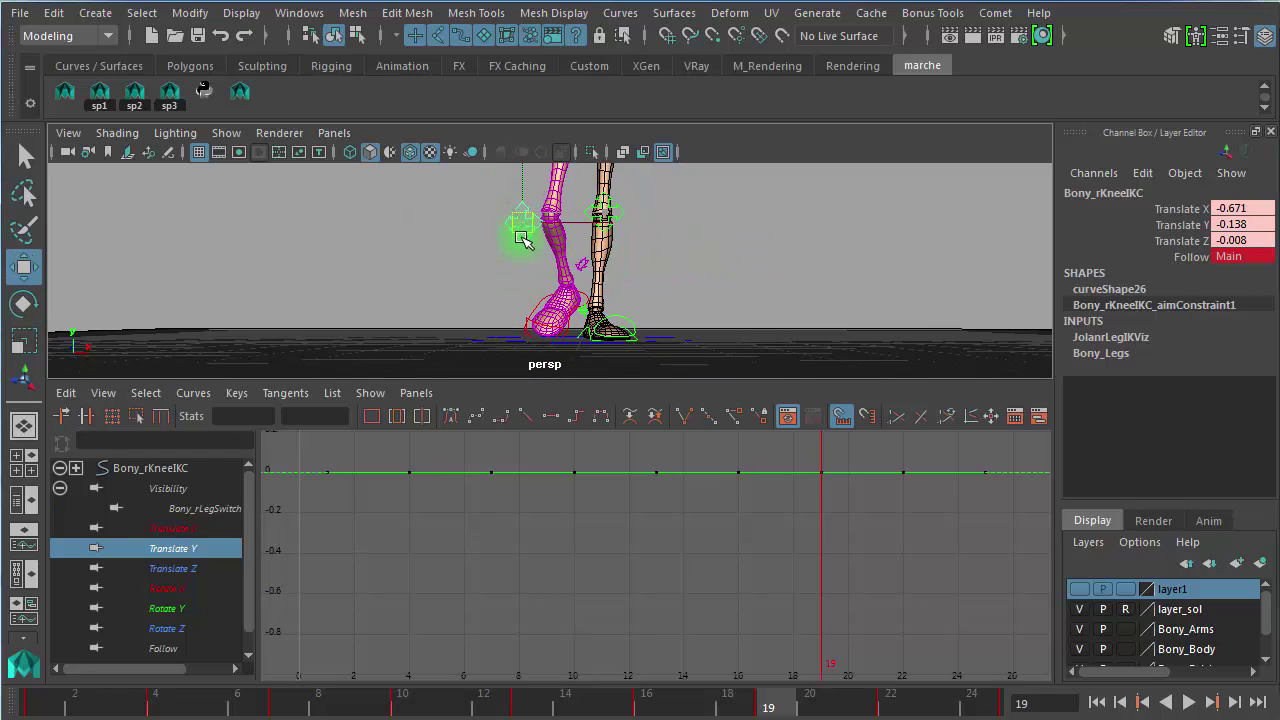
left_click_drag(457, 700, 359, 700)
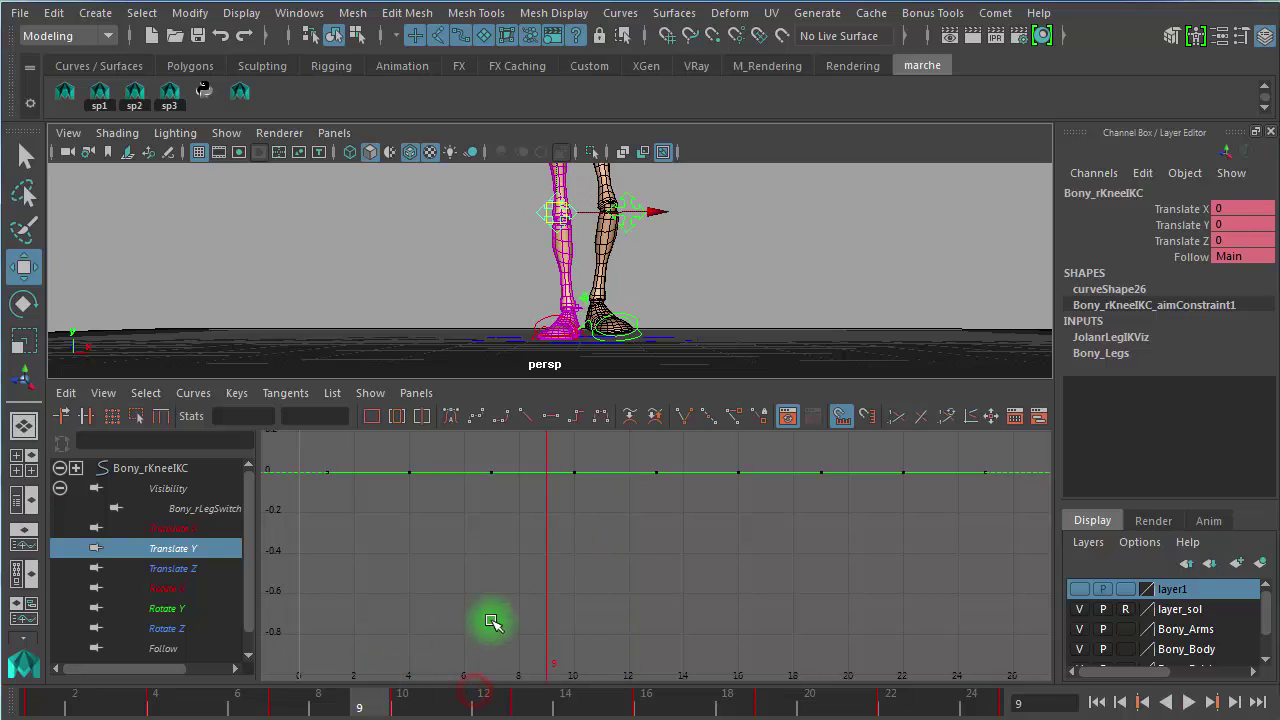
Step: Frame the right knee's Translate Y curve and examine its keys around frames 10 to 13
key("f")
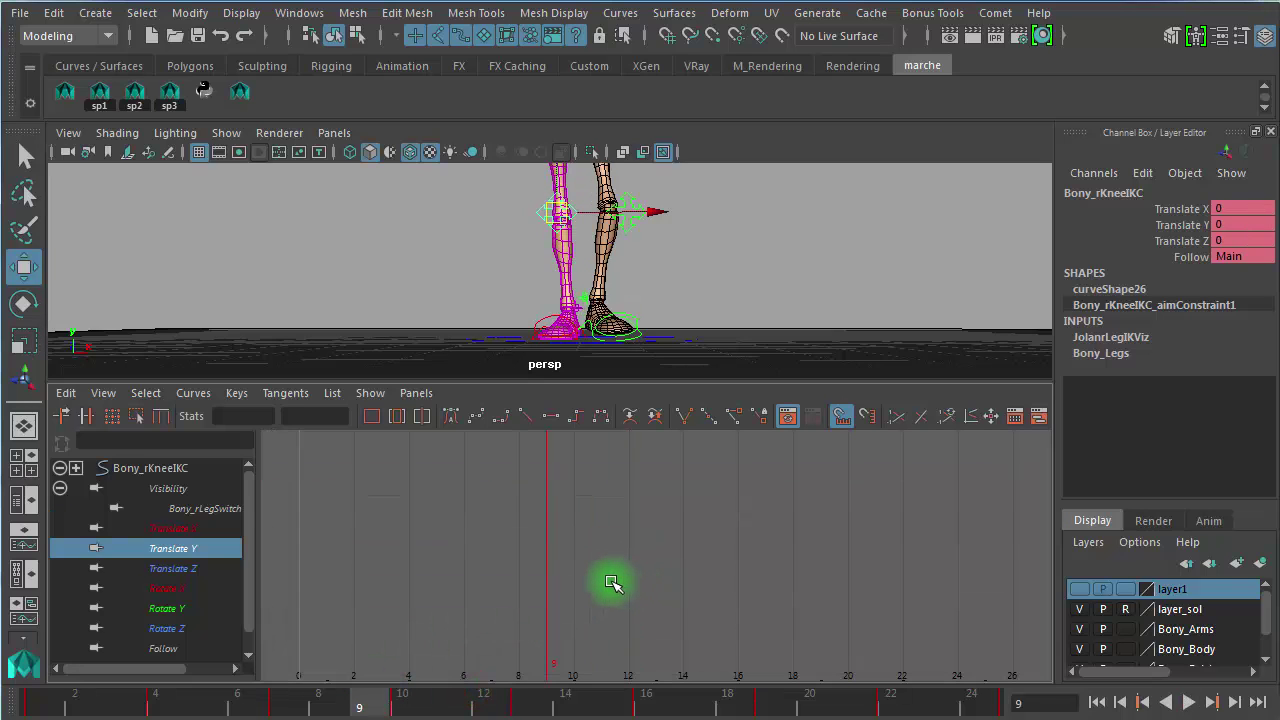
right_click_drag(641, 595, 603, 590, "alt")
left_click_drag(622, 604, 657, 634)
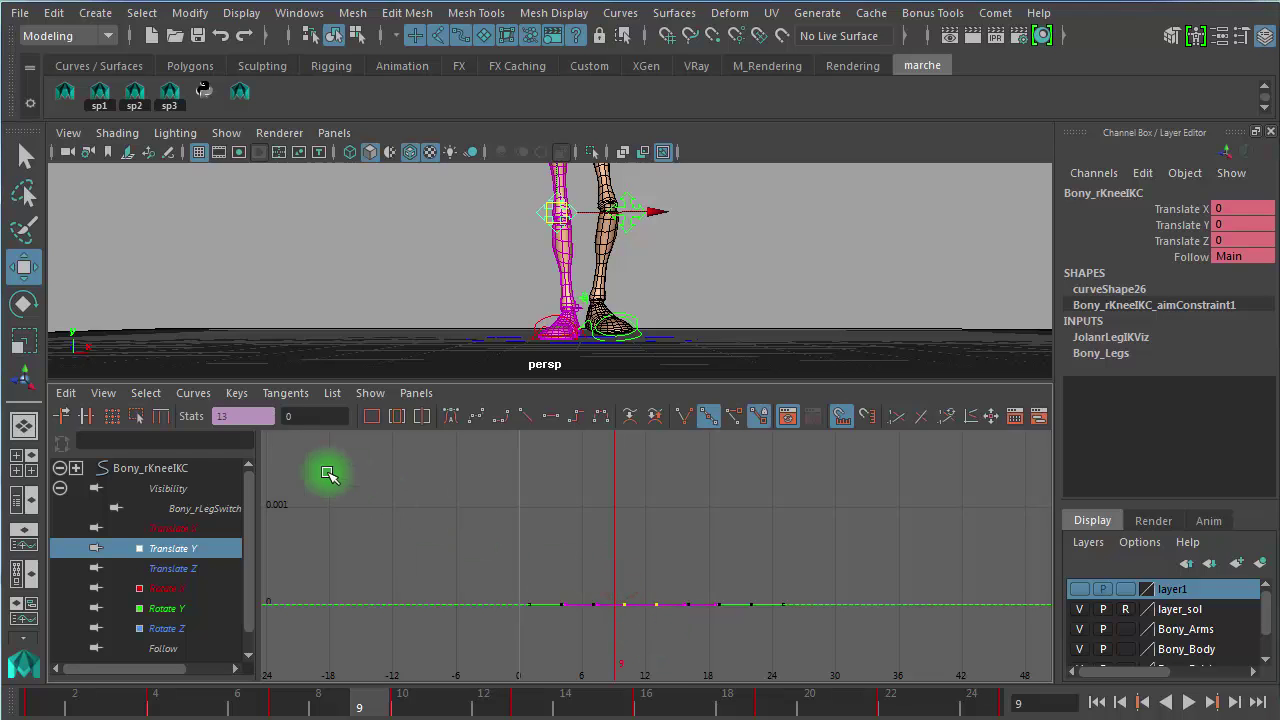
Step: Isolate the right knee's Translate Z curve and try moving the control at frame 9 to a Translate Z of about -0.111 without keying it
left_click(175, 568)
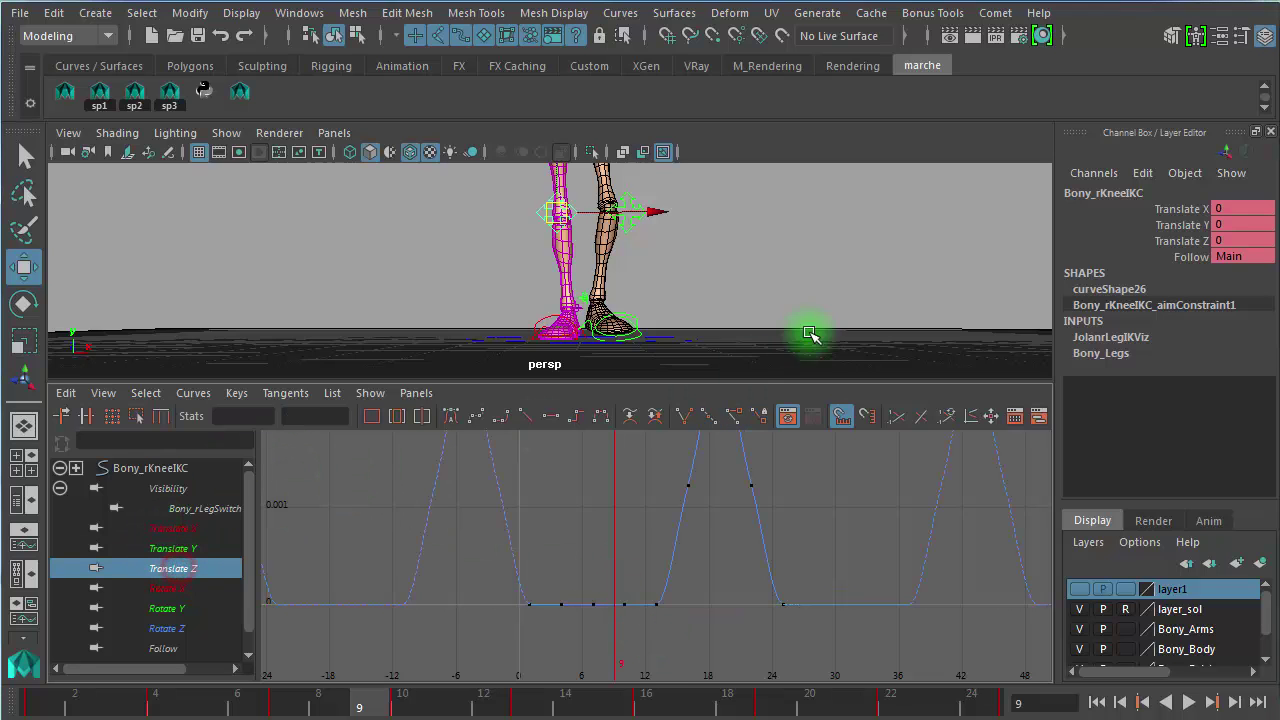
left_click_drag(754, 303, 310, 240, "alt")
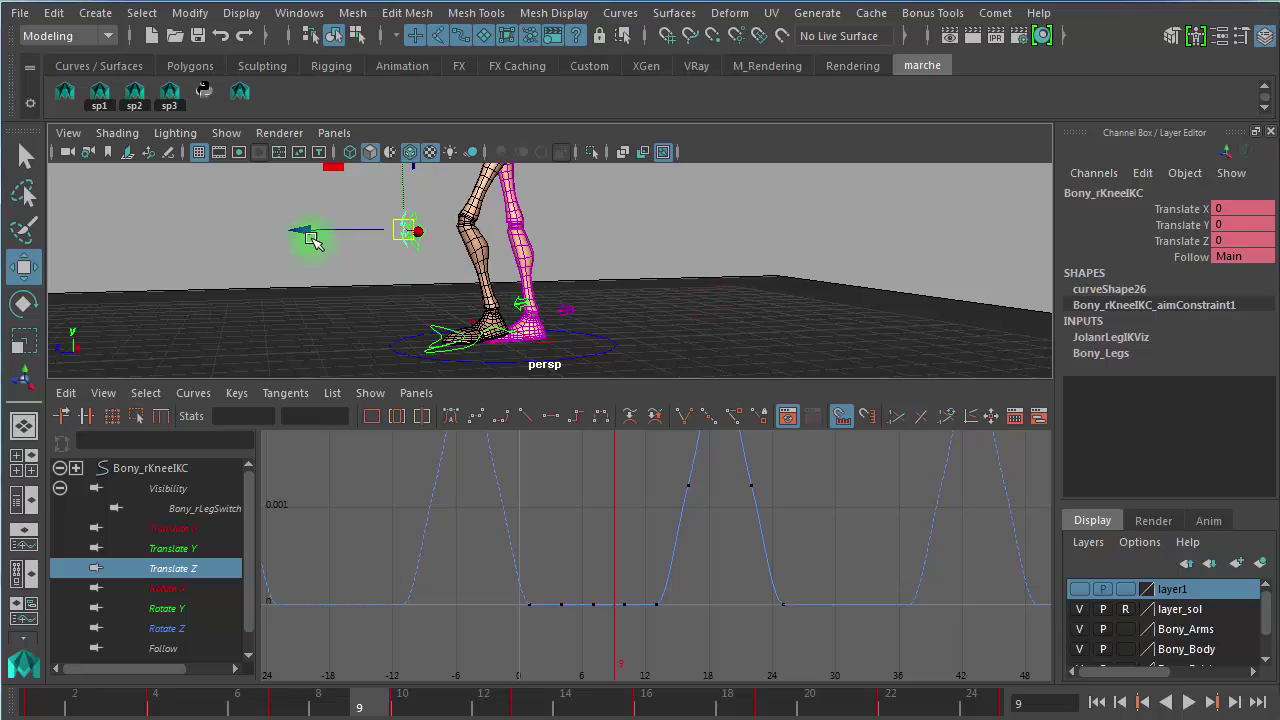
left_click_drag(452, 243, 540, 493)
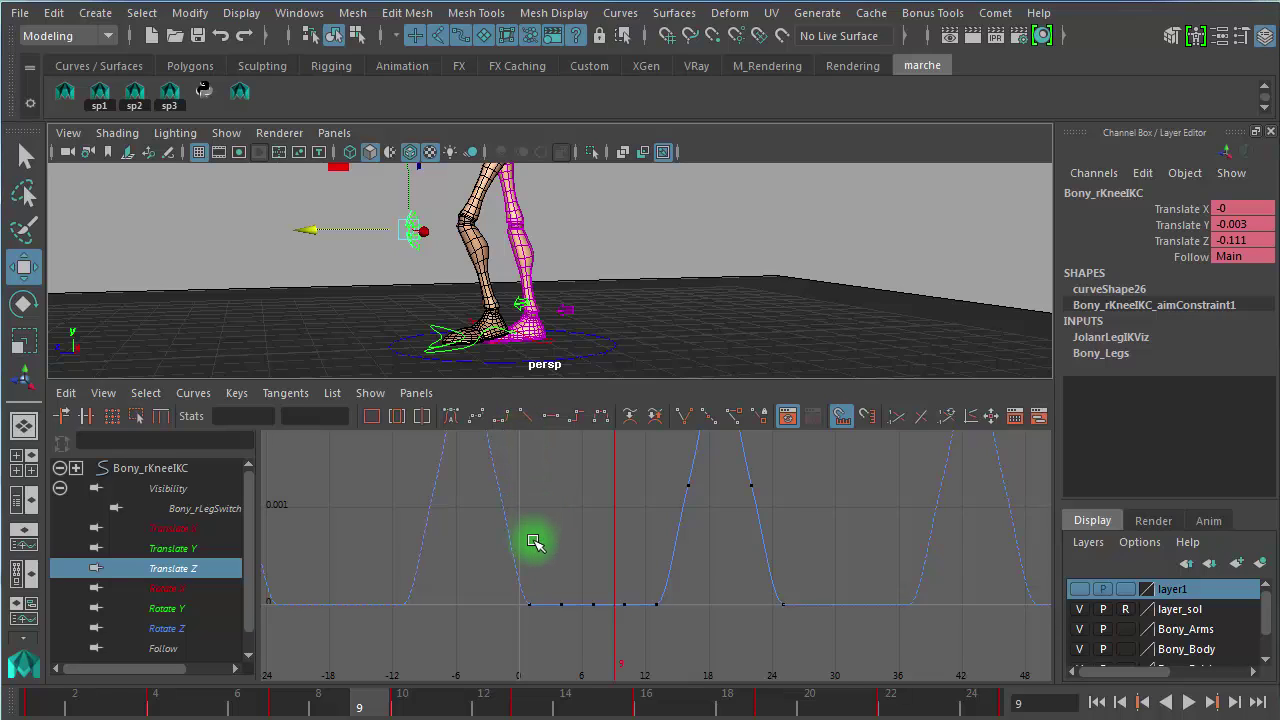
Step: Frame the right knee's Translate Z curve, inspect its keys at frames 10 and 19, and play the walk up to frame 19
key("f")
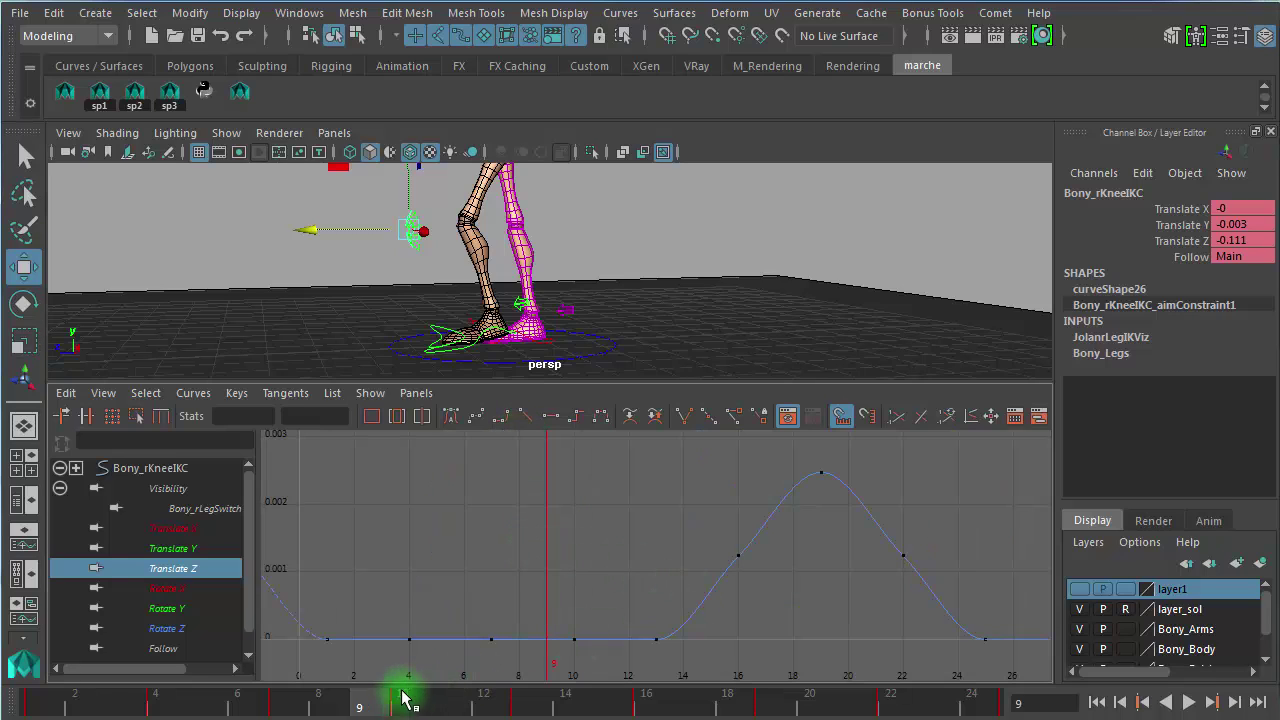
left_click_drag(543, 600, 600, 652)
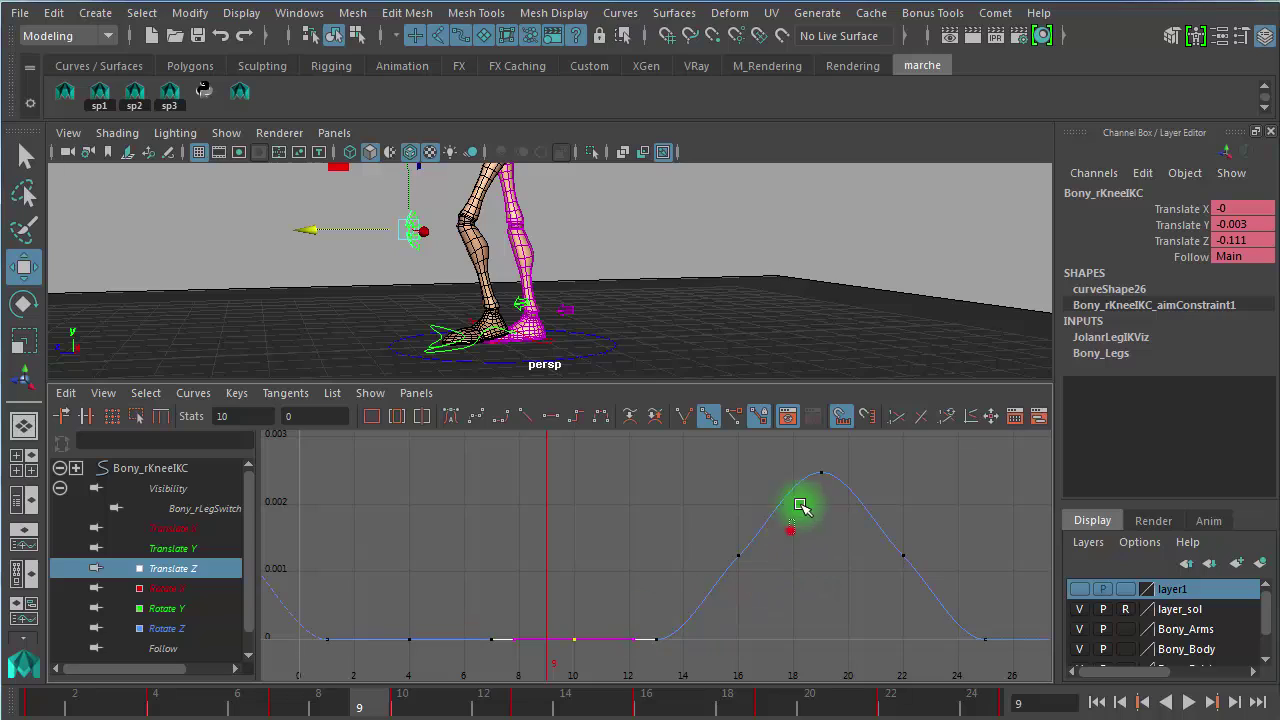
left_click(821, 472)
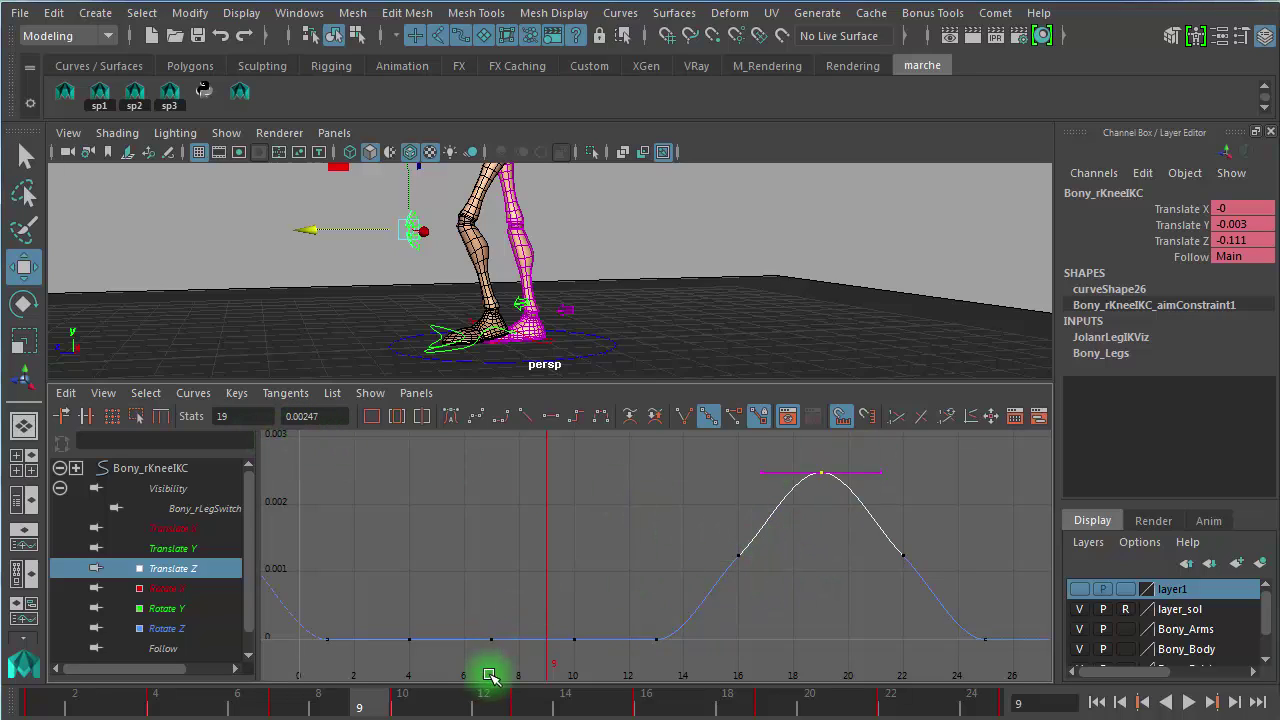
left_click(452, 700)
key("alt+v")
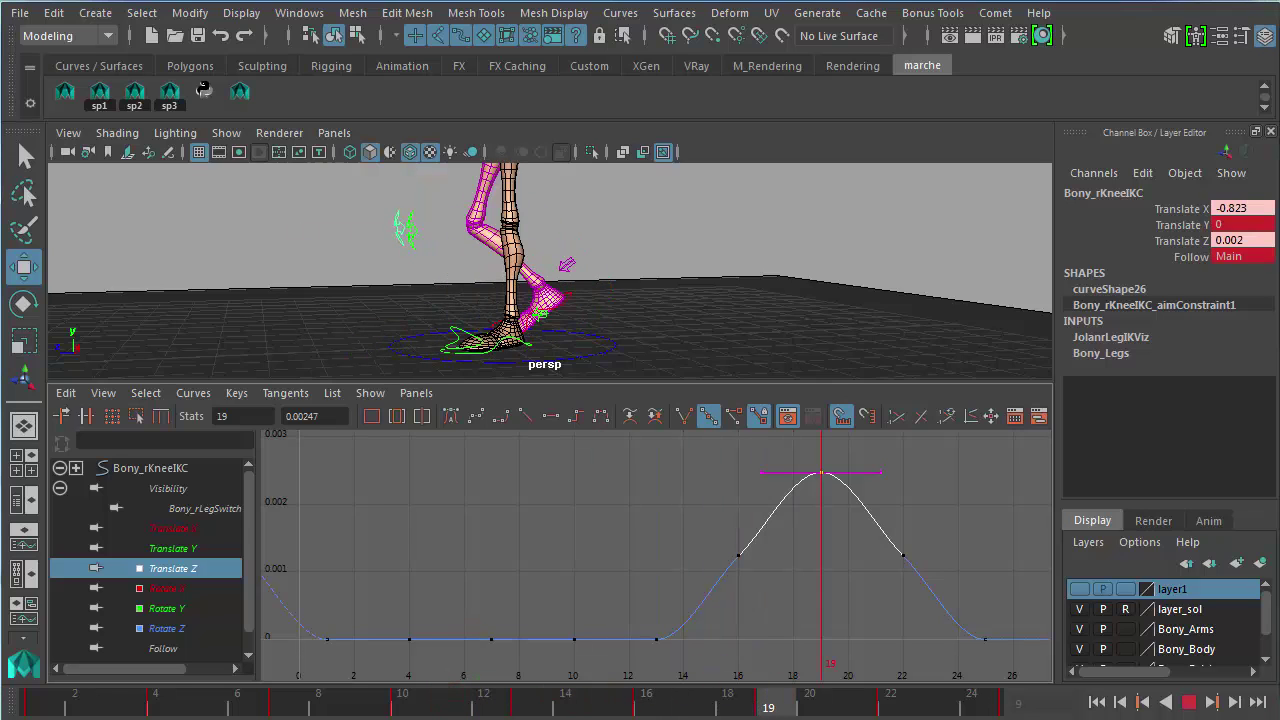
key("alt+v")
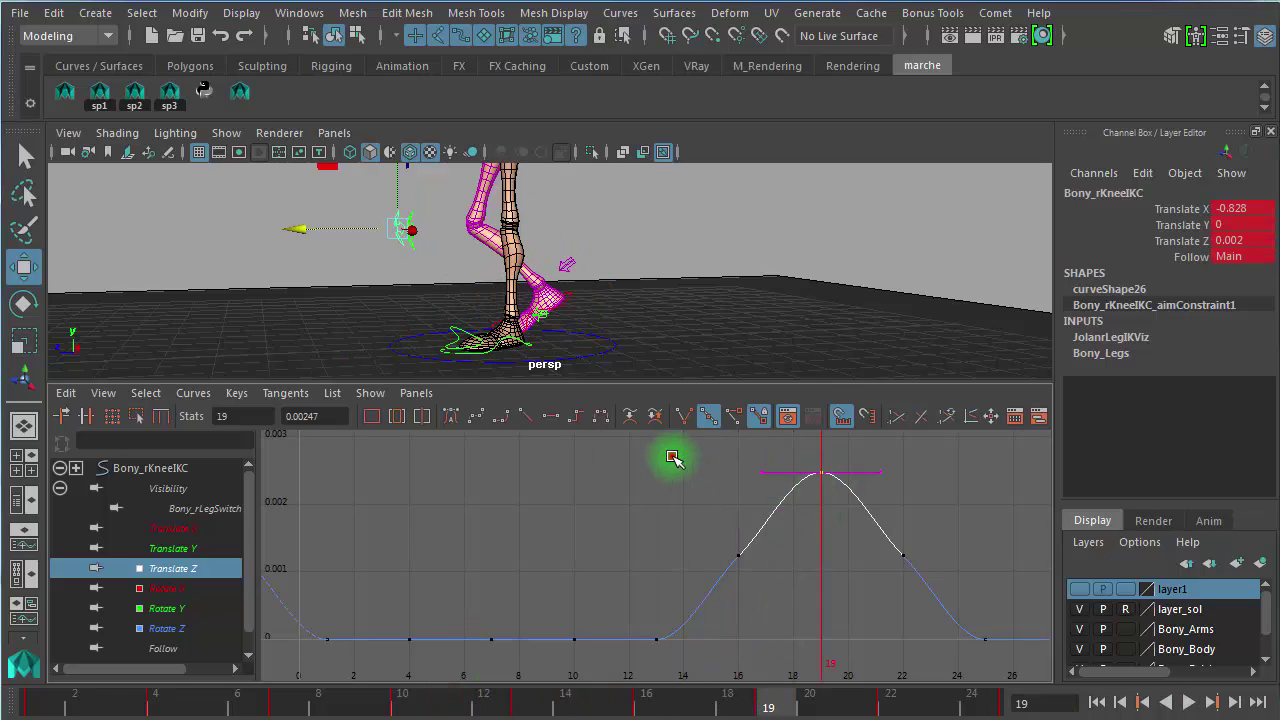
Step: Set the right knee control's Translate Z keys at frames 16, 19 and 22 to 0
left_click_drag(667, 450, 958, 597)
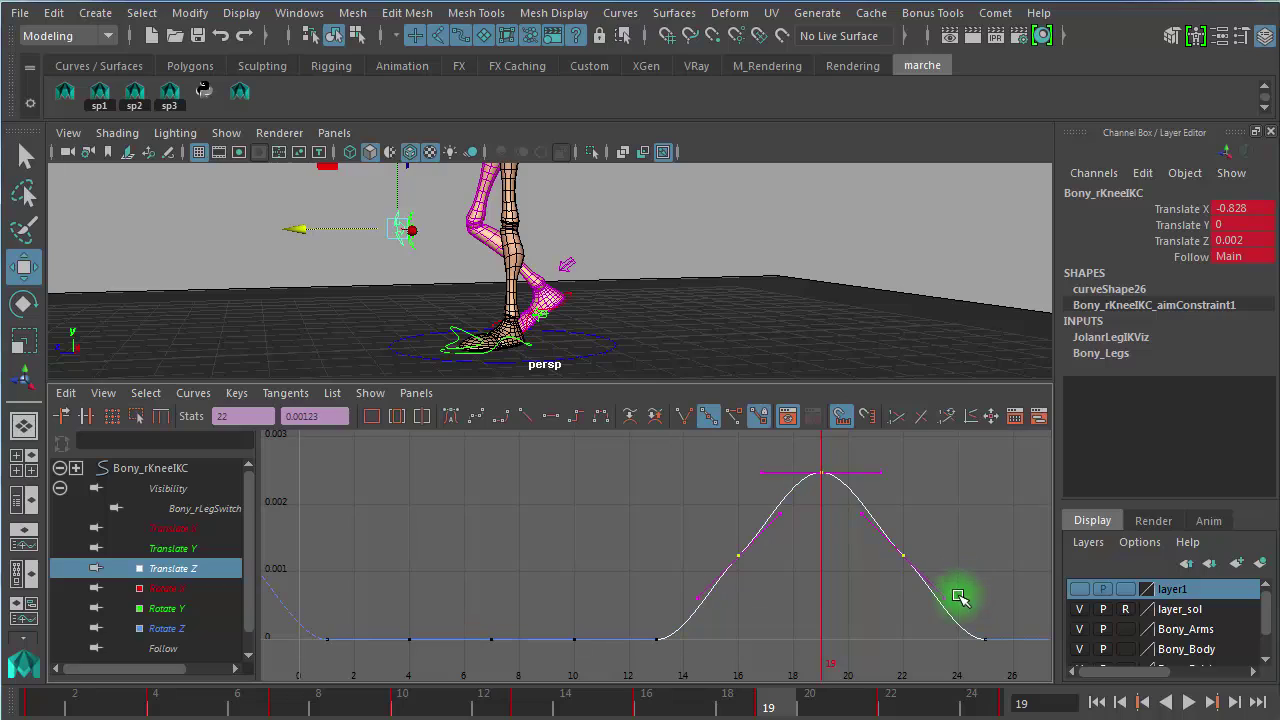
key("Delete")
key("ctrl+z")
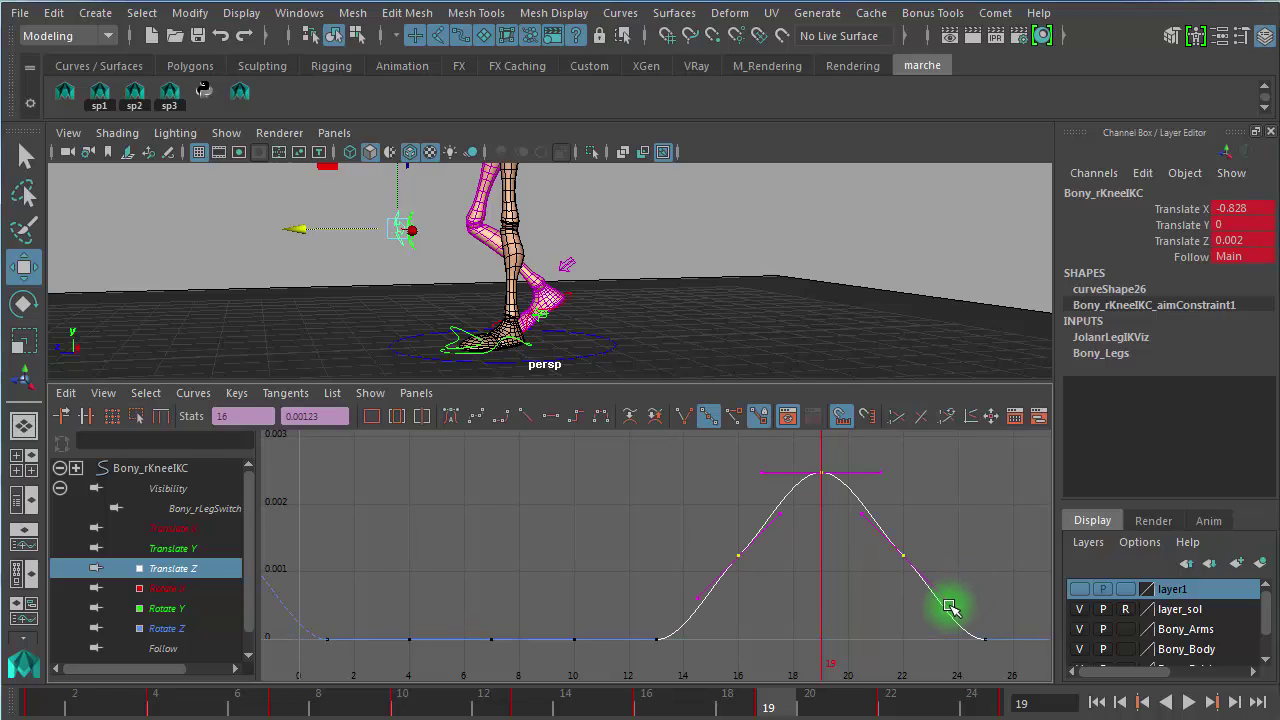
left_click_drag(338, 416, 133, 395)
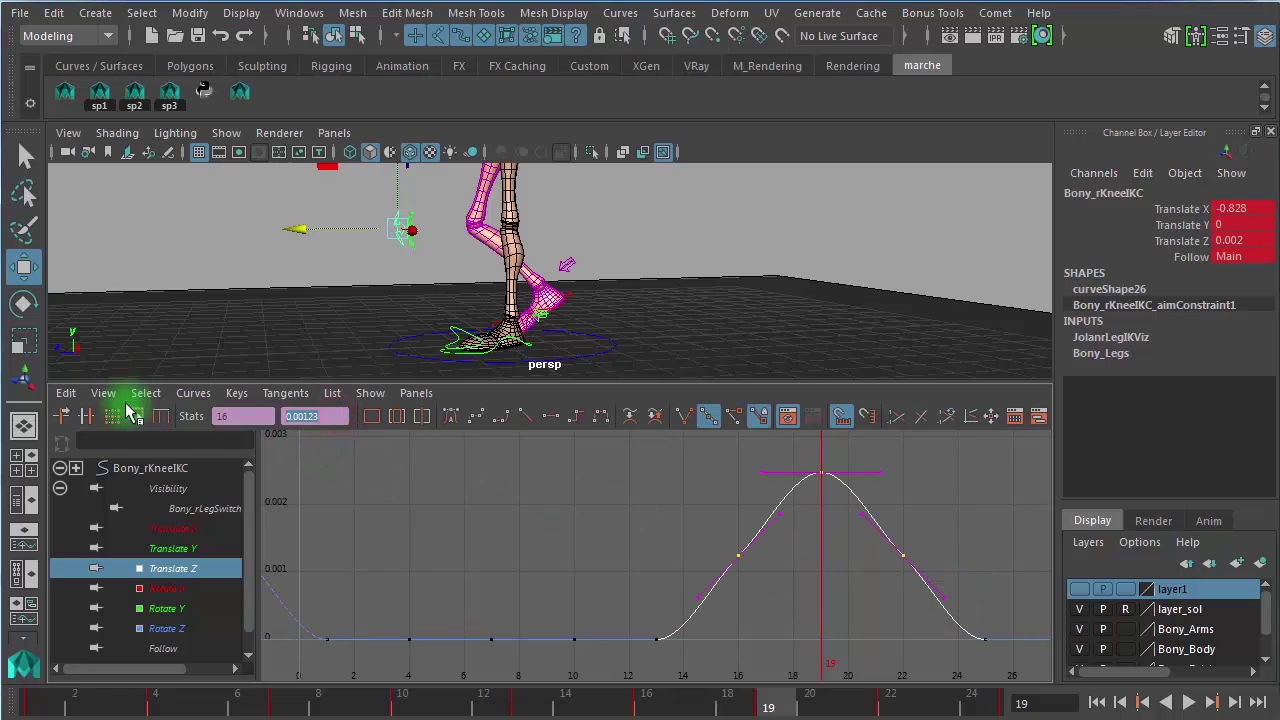
type("0")
key("Return")
left_click(477, 290)
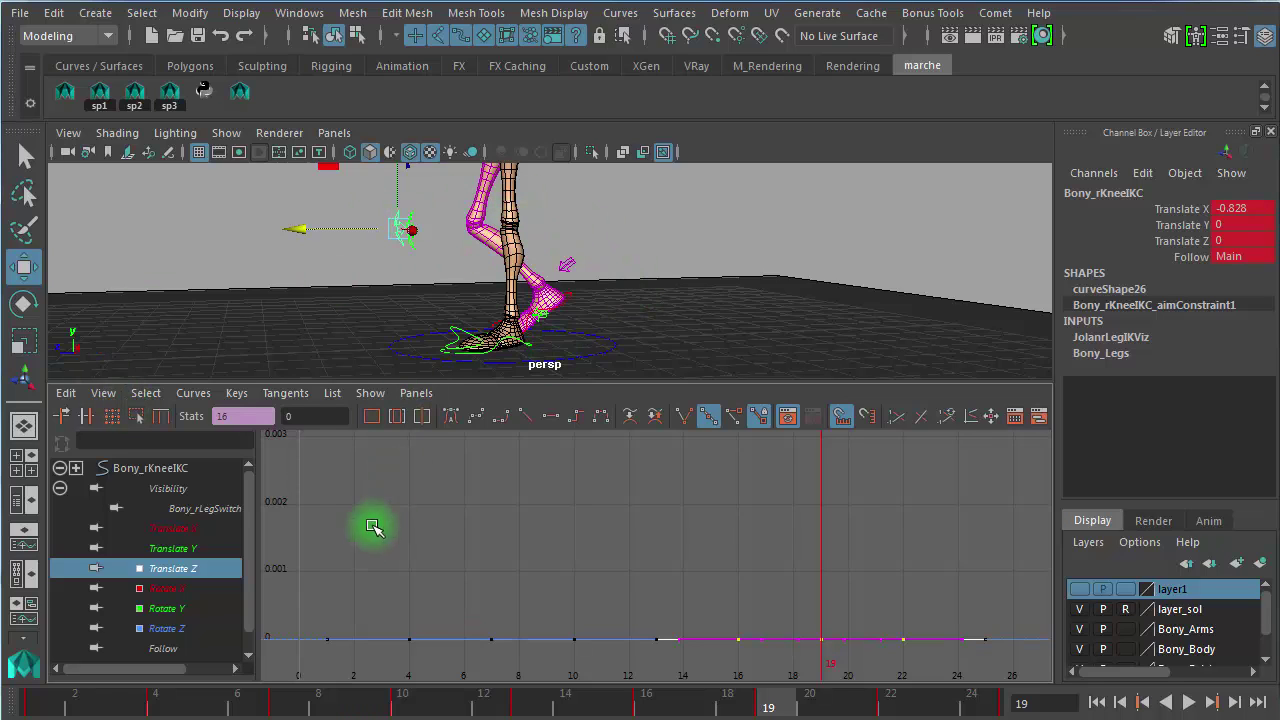
Step: Check the right knee's Rotate X channel, inspect the left knee control's curves from the front, and deselect it
left_click(160, 588)
left_click(535, 259)
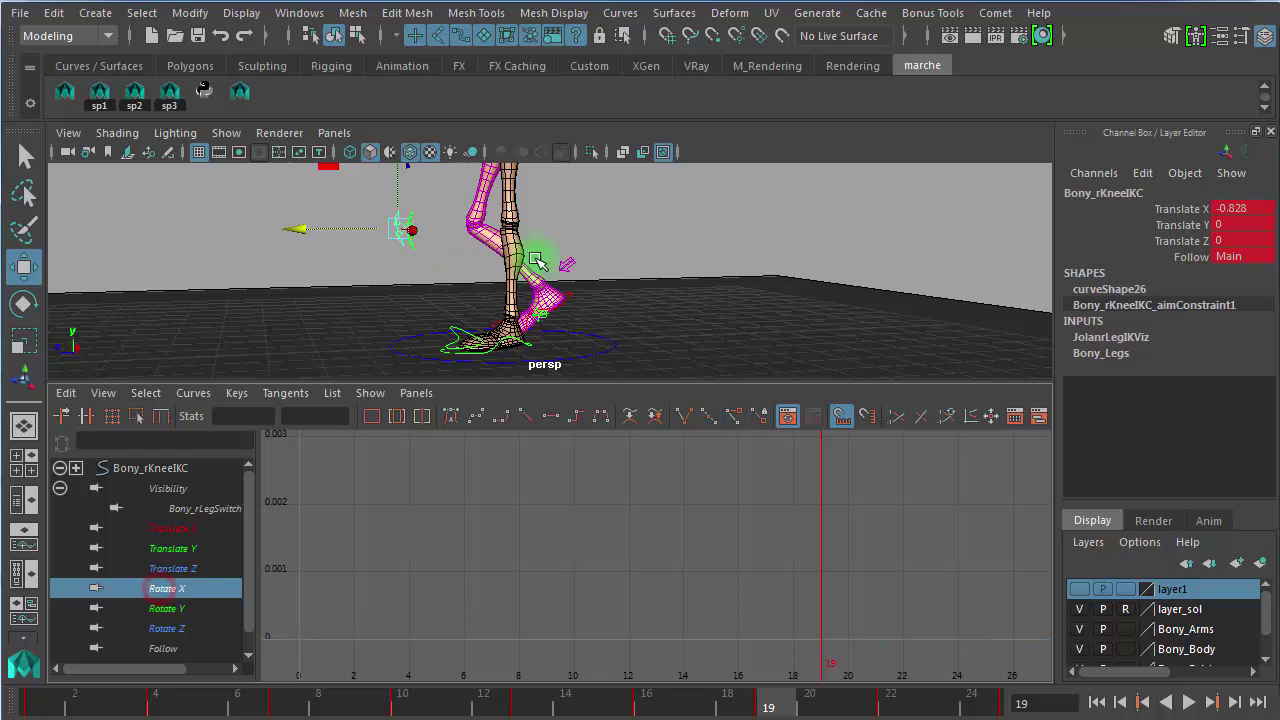
left_click_drag(573, 262, 742, 211, "alt")
left_click(648, 215)
left_click(634, 238)
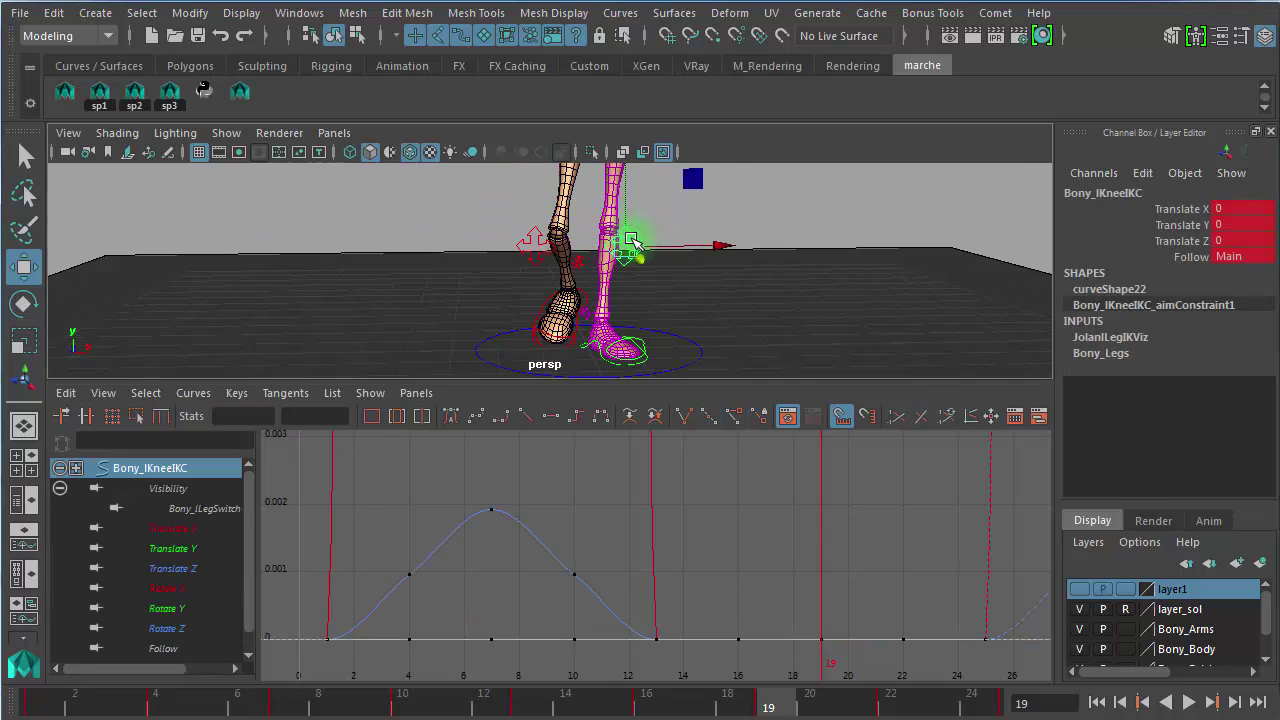
left_click(764, 213)
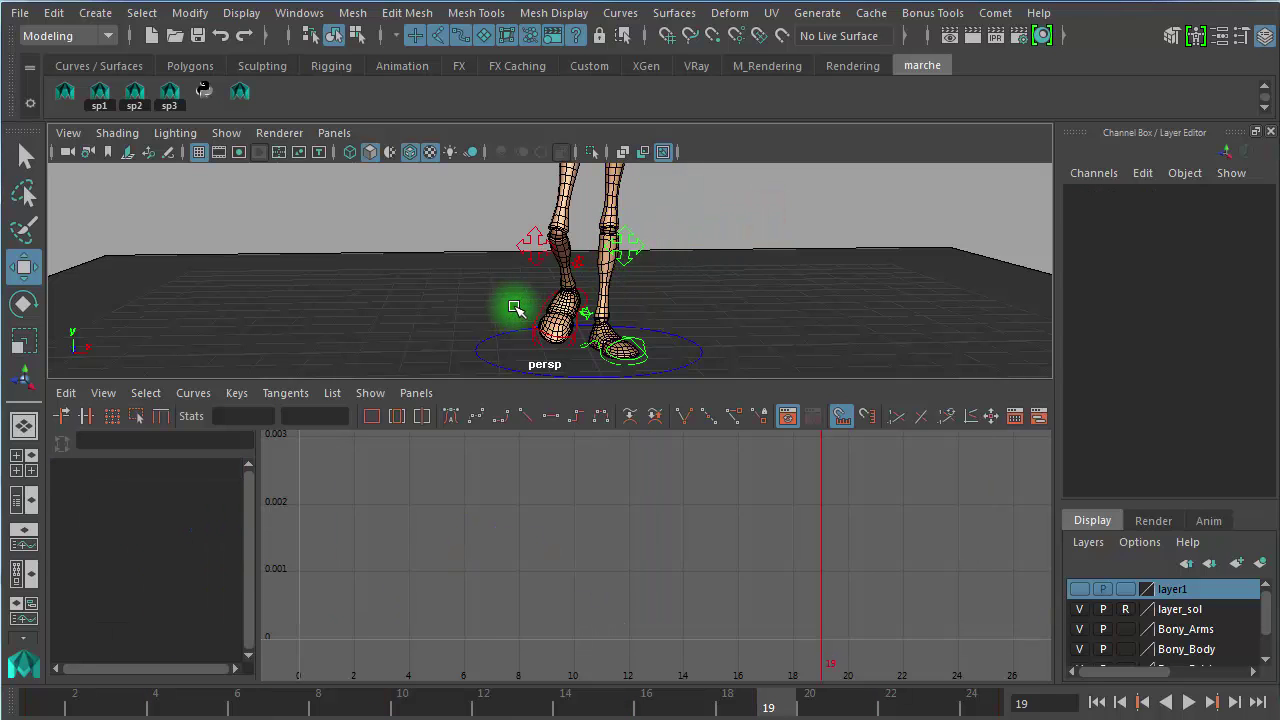
Step: Select the right leg's IK/FK switch control beside the ankle and examine the keys of its Switch Ik Fk curve in the Graph Editor
right_click_drag(522, 306, 673, 311, "alt")
middle_click_drag(660, 303, 648, 203, "alt")
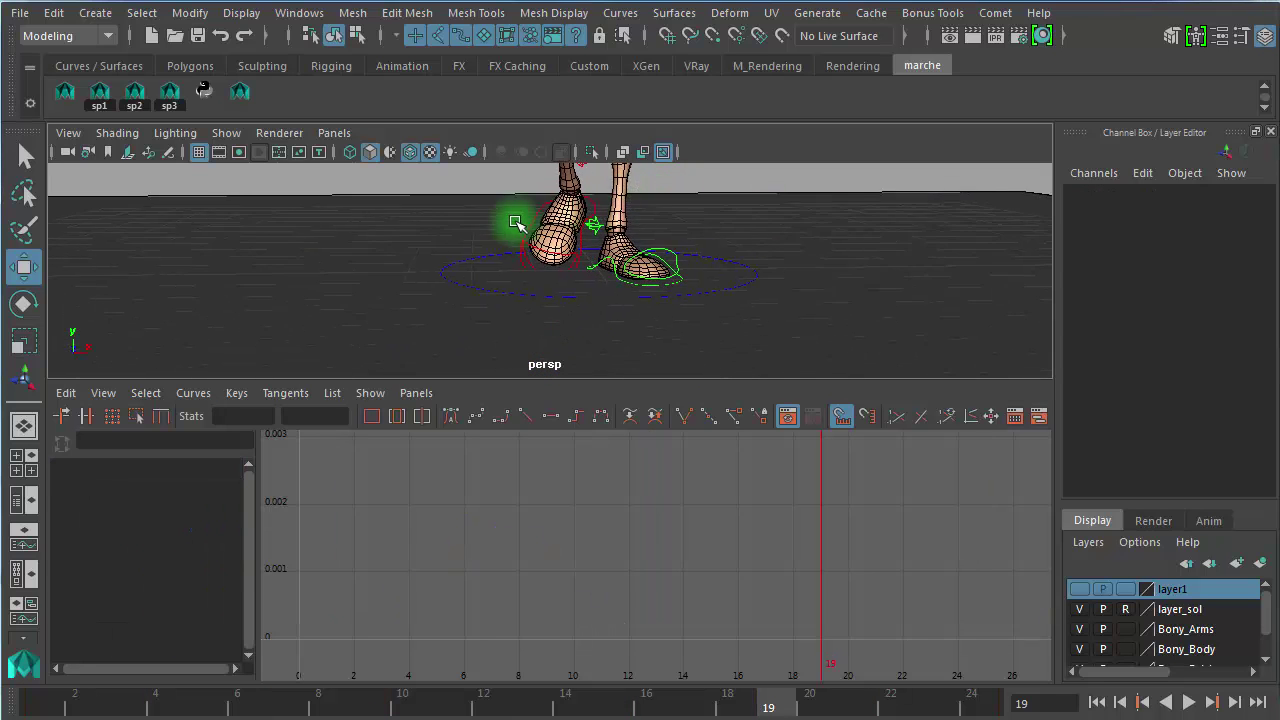
right_click_drag(508, 231, 663, 260, "alt")
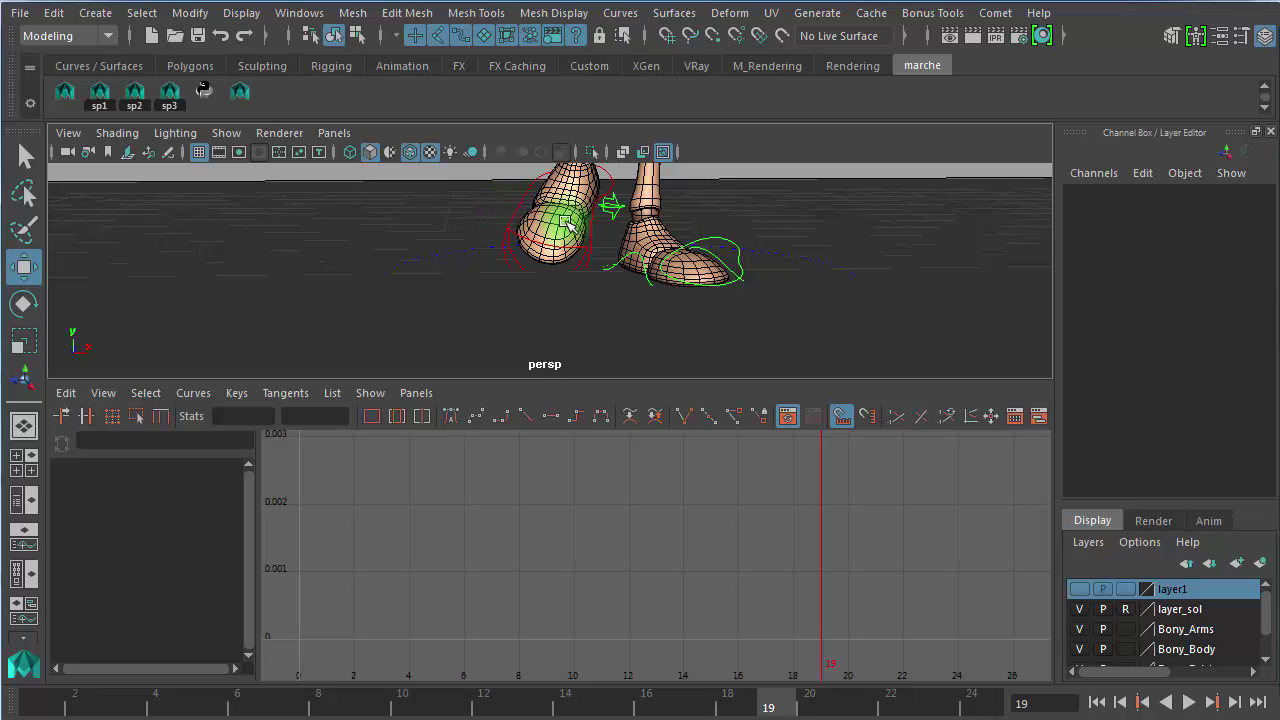
key("space")
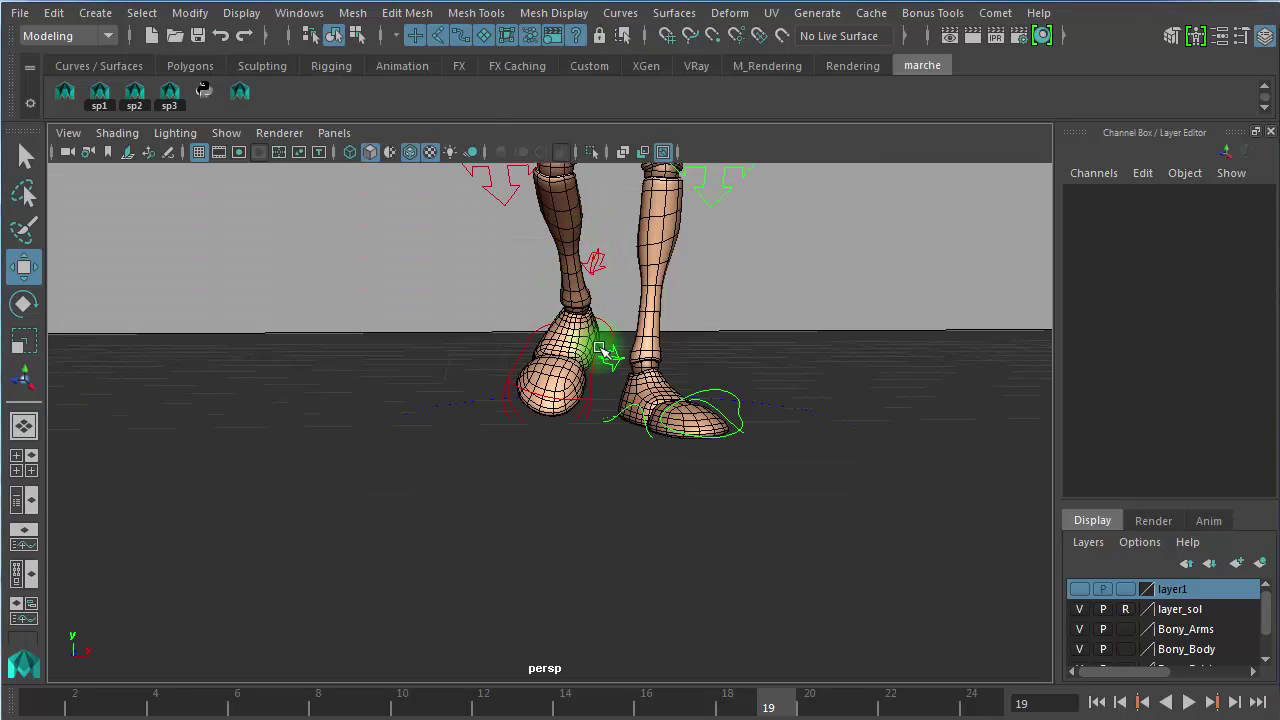
left_click_drag(582, 326, 556, 334, "alt")
left_click(605, 266)
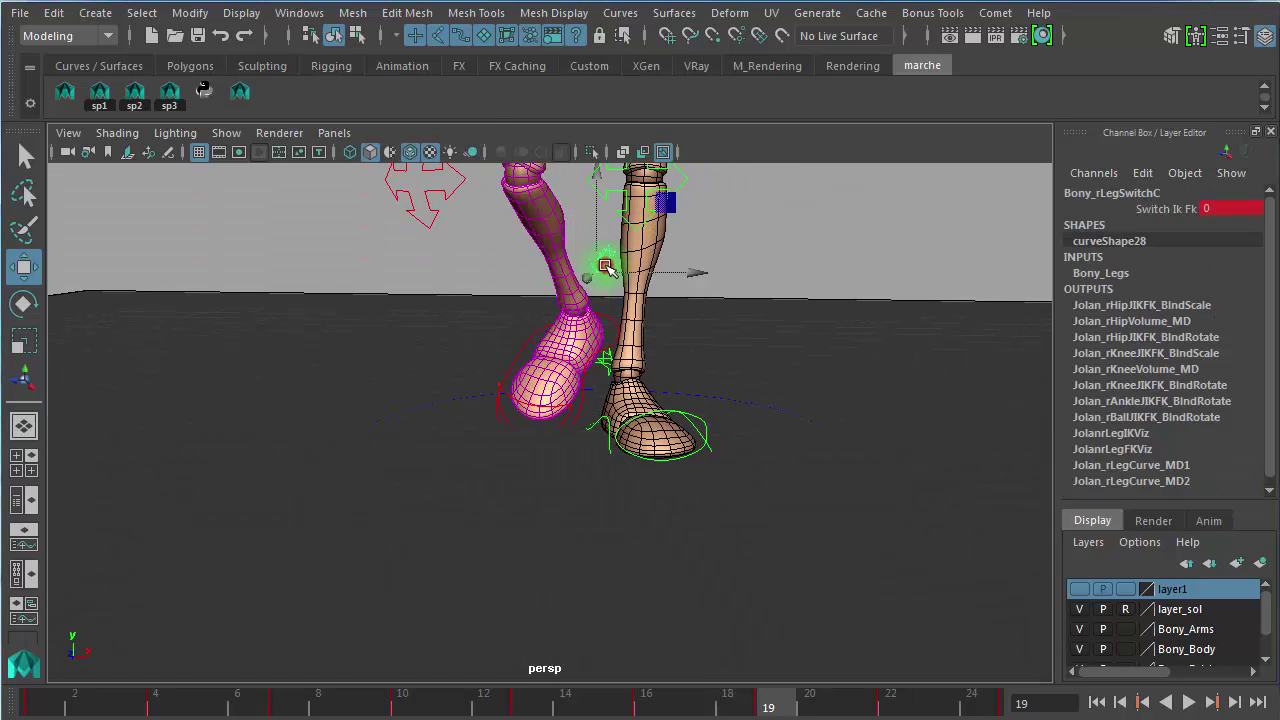
left_click(24, 545)
key("f")
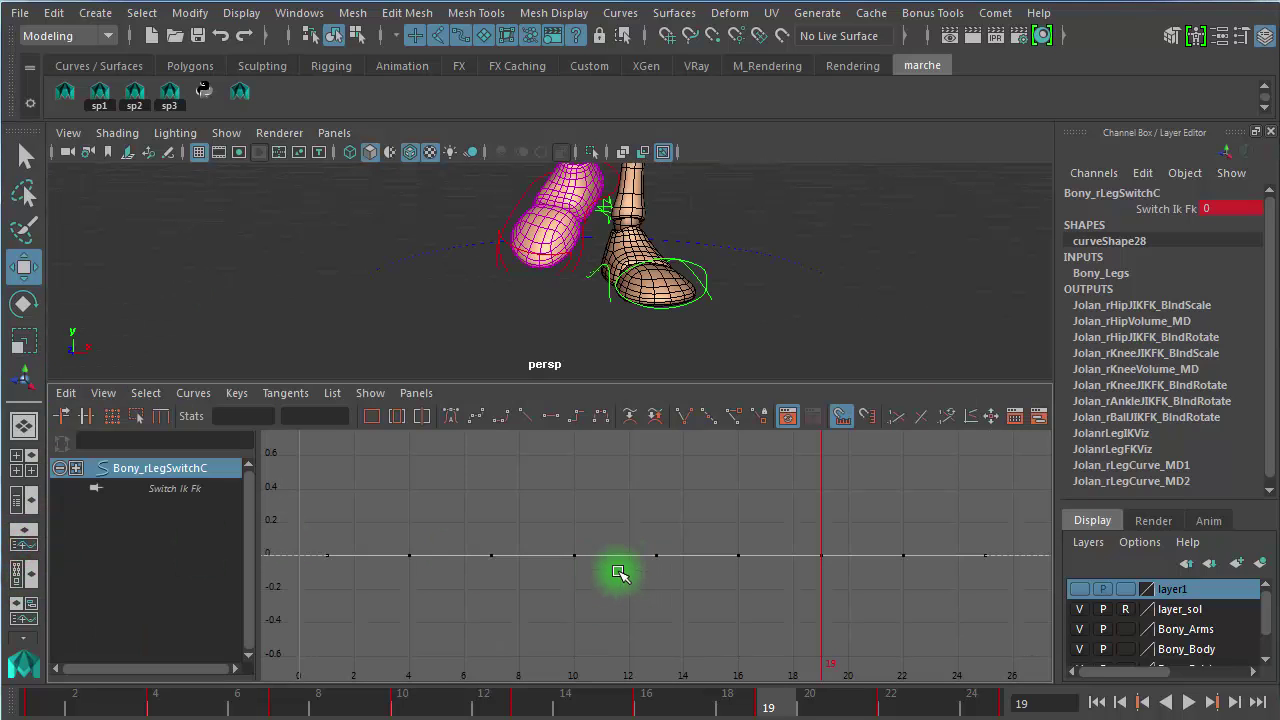
left_click_drag(343, 586, 414, 517)
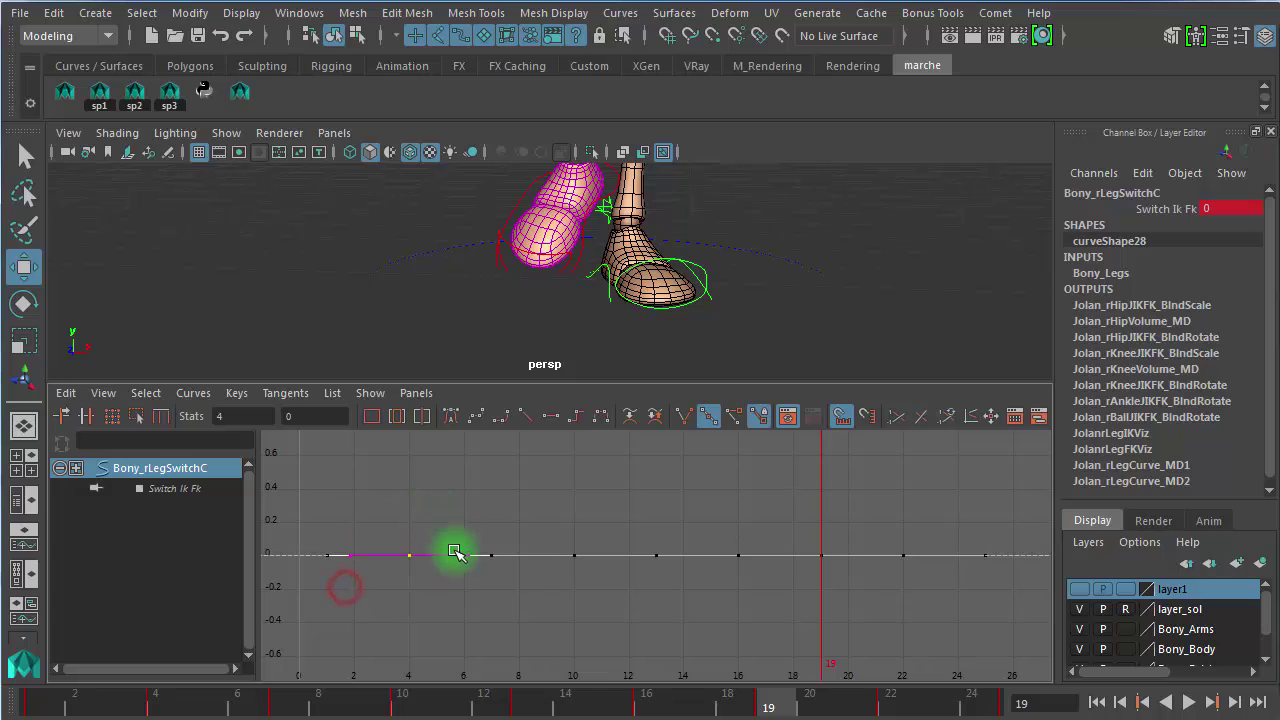
left_click_drag(446, 591, 520, 529)
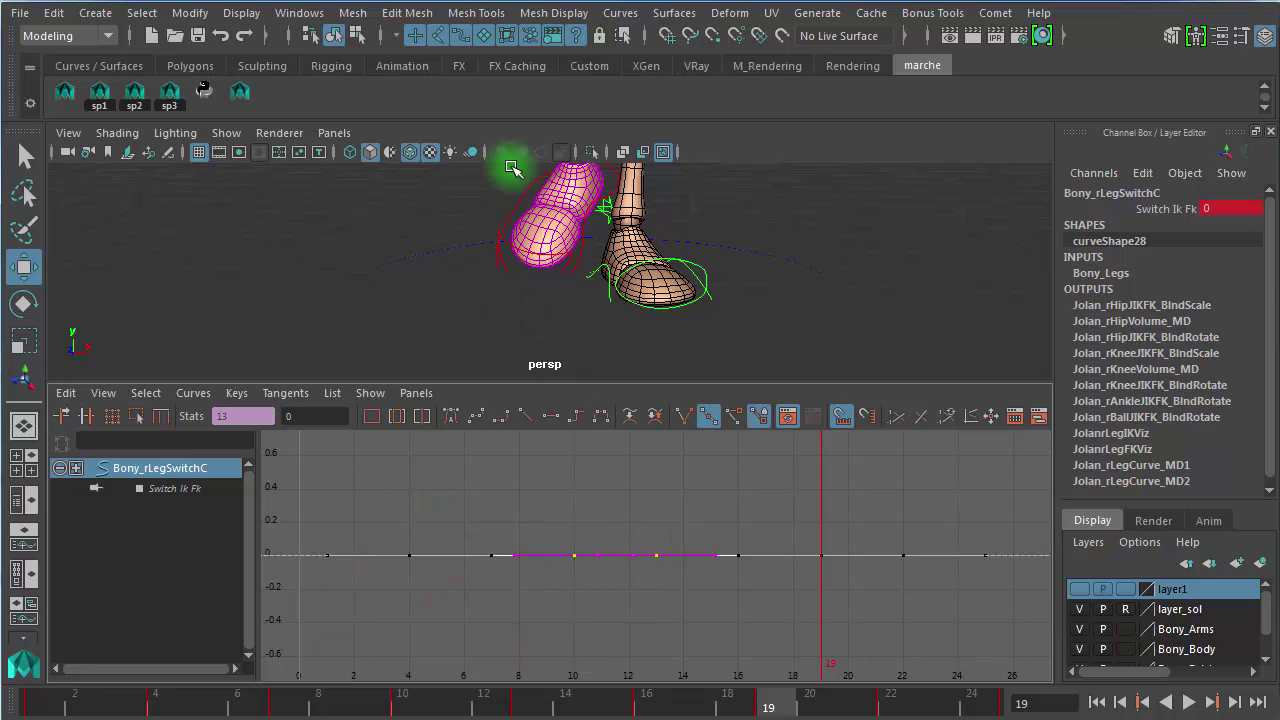
Step: Select the right toe IK control and inspect its Rotate X, Rotate Y and Rotate Z curves individually
left_click(506, 244)
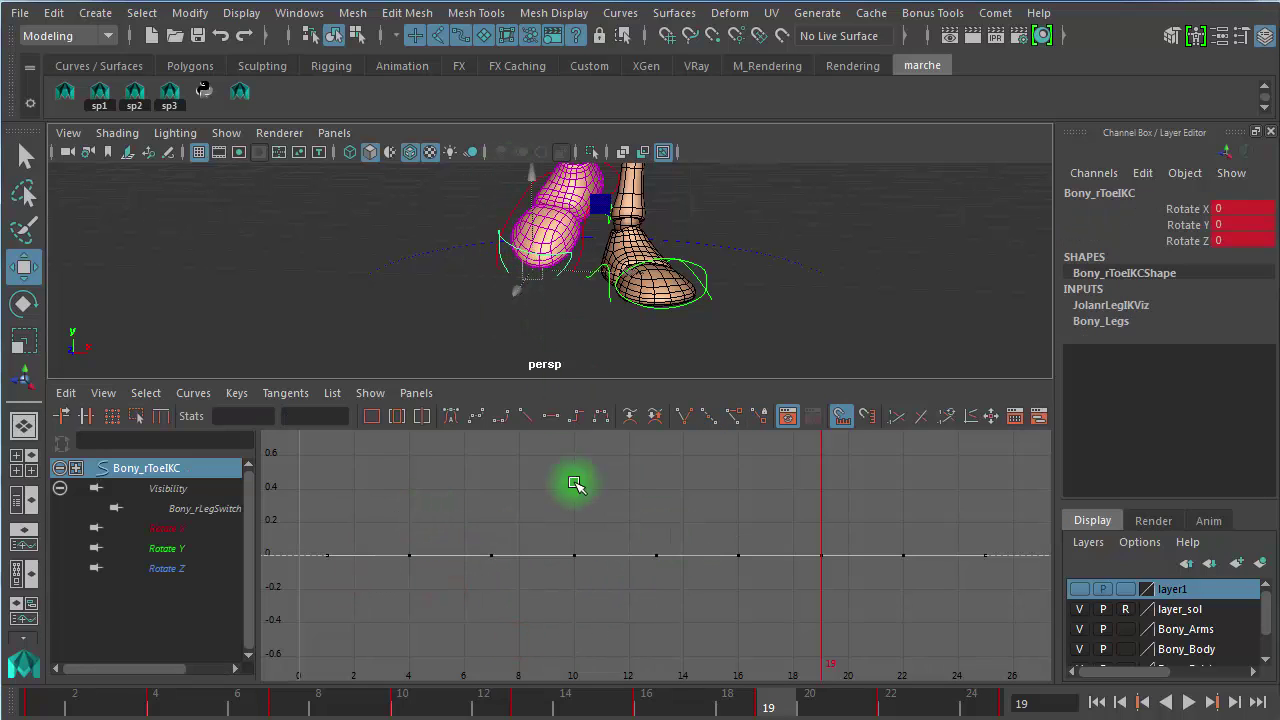
left_click(190, 536)
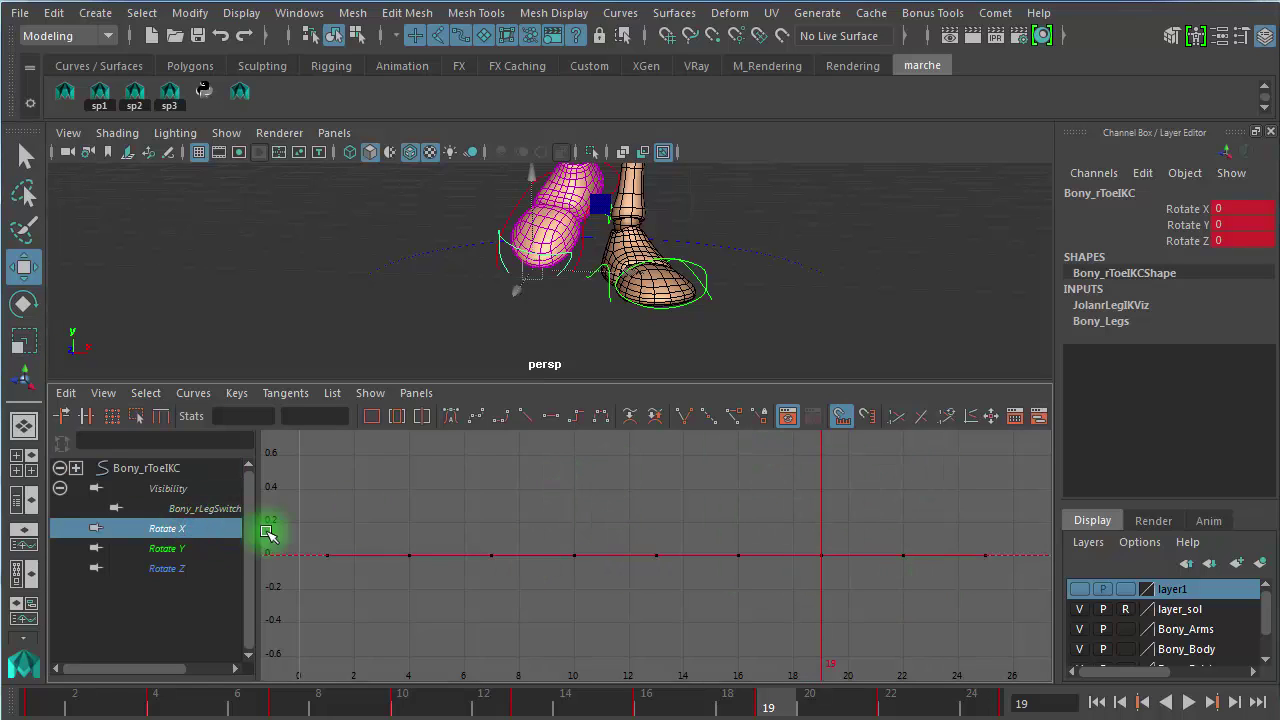
left_click(176, 548)
left_click(182, 567)
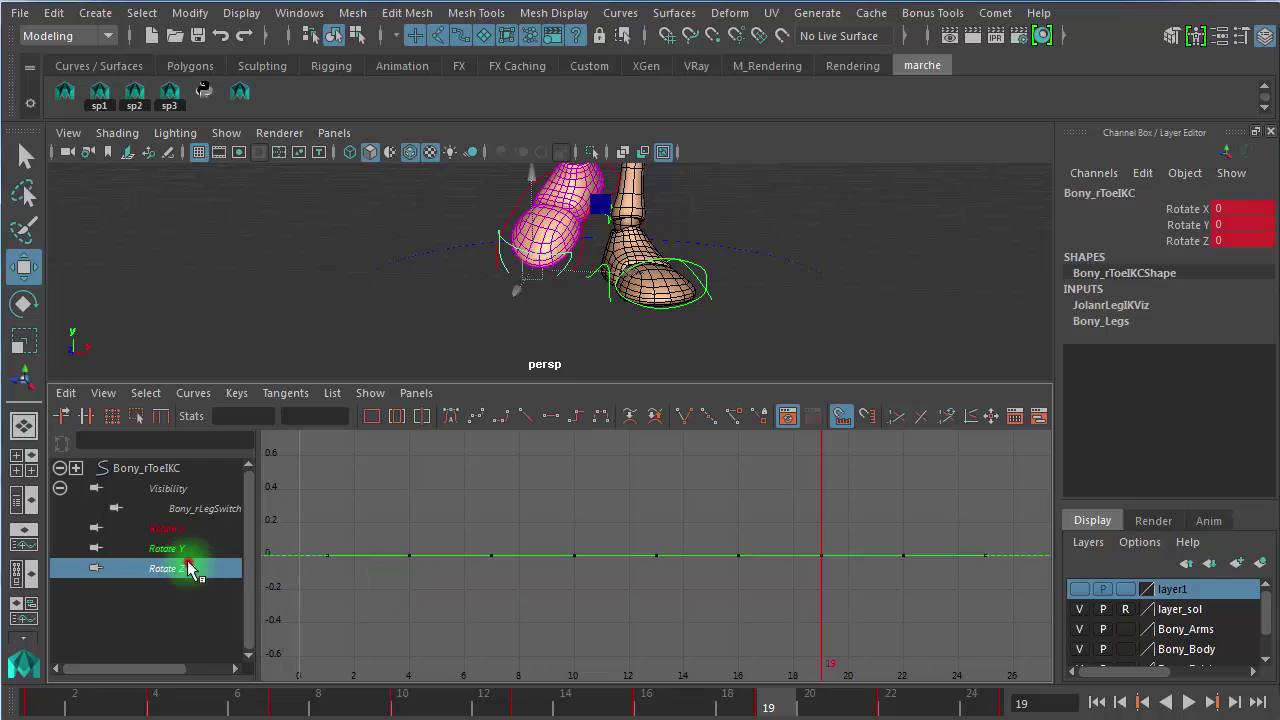
Step: Select the right foot IK control, isolate its Translate X curve, and test the foot's sideways movement at frame 19
left_click(511, 210)
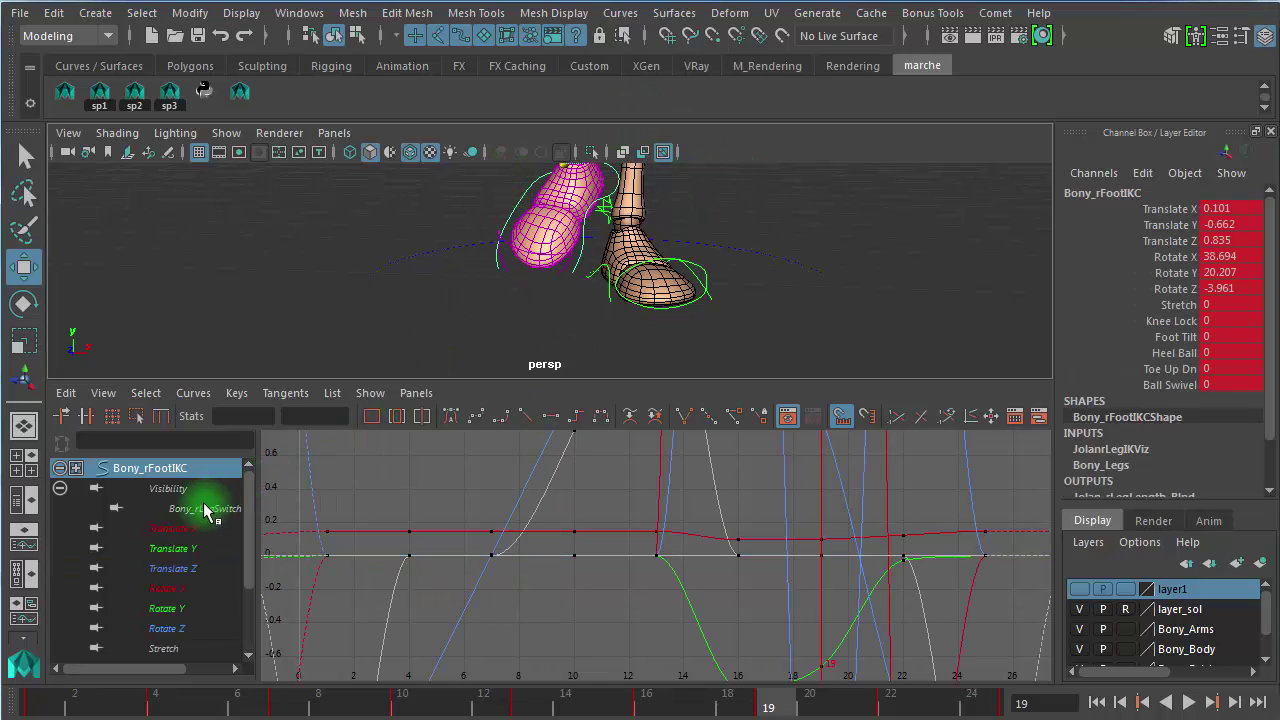
left_click(173, 529)
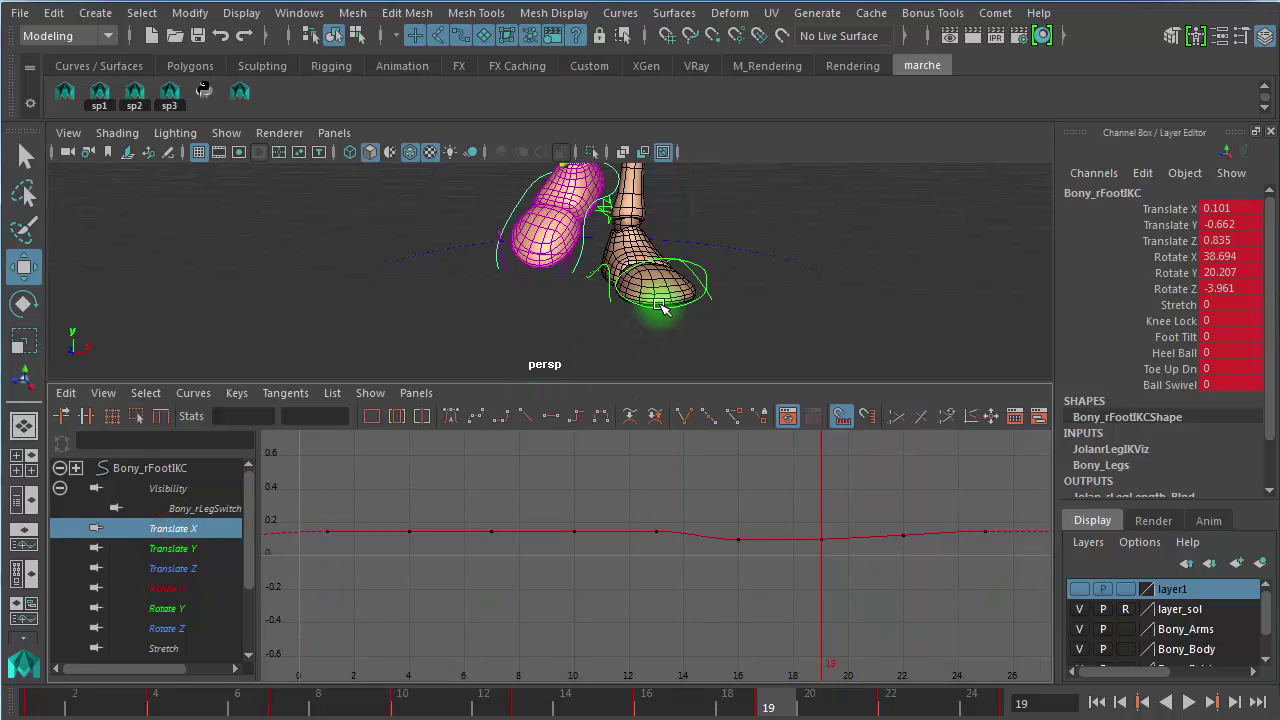
key("f")
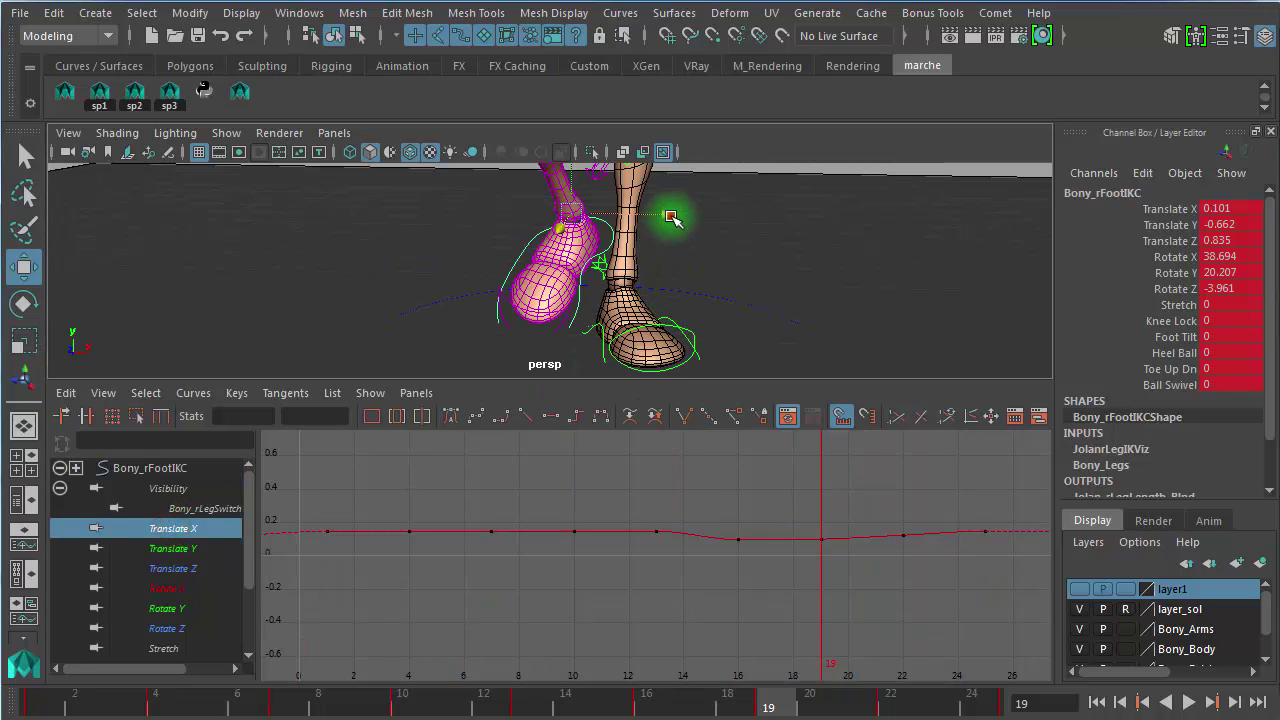
middle_click_drag(672, 218, 545, 205)
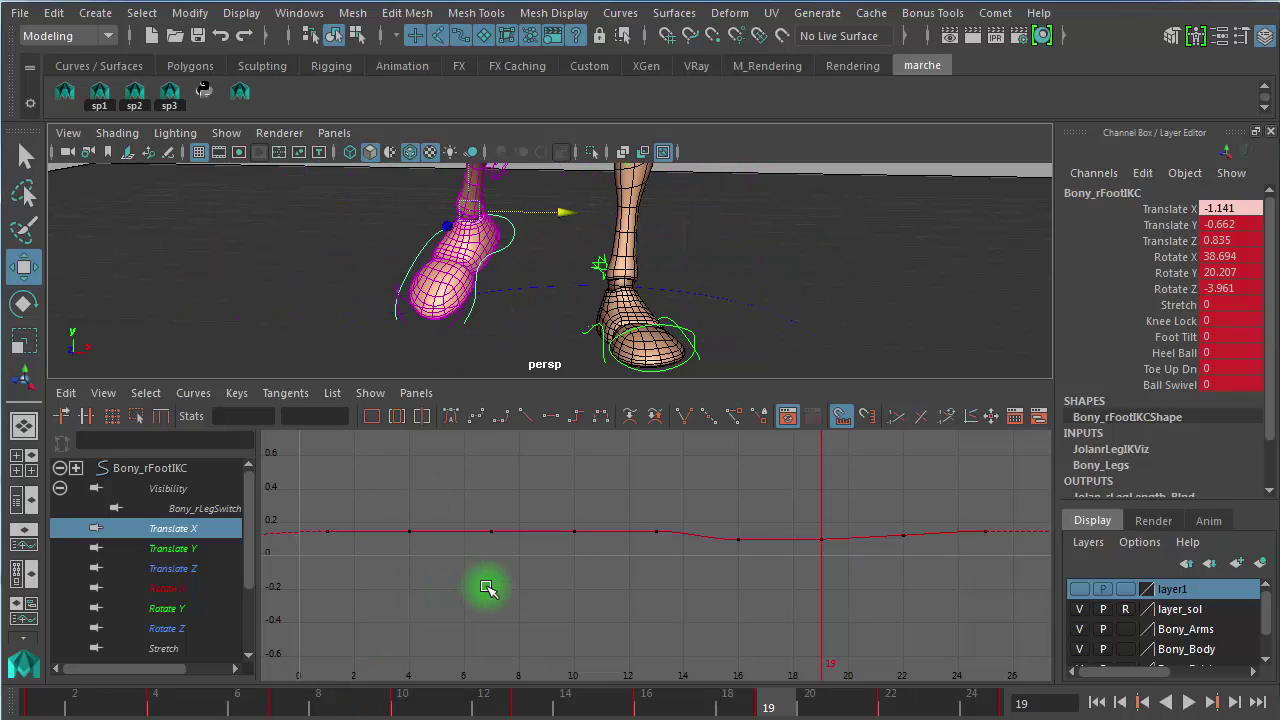
key("f")
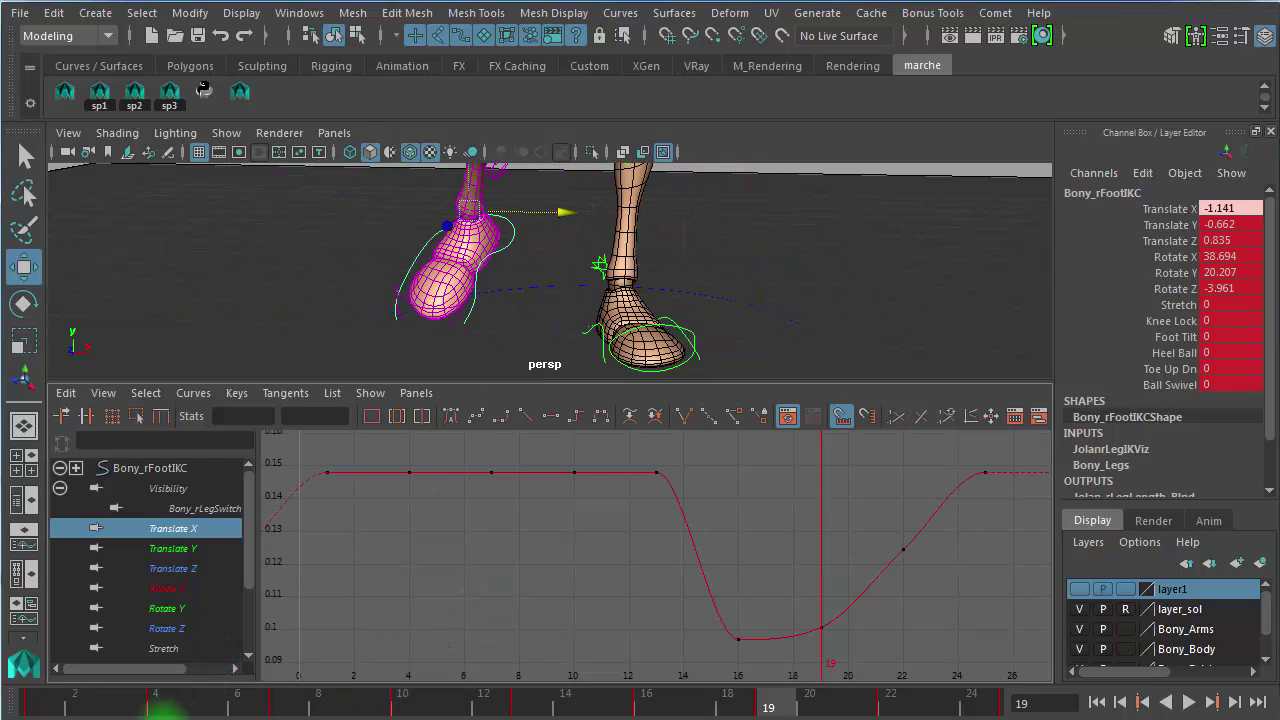
Step: Review the right foot's Translate X motion from frame 1 to 13, testing a sideways offset at frame 7
left_click_drag(115, 712, 28, 703)
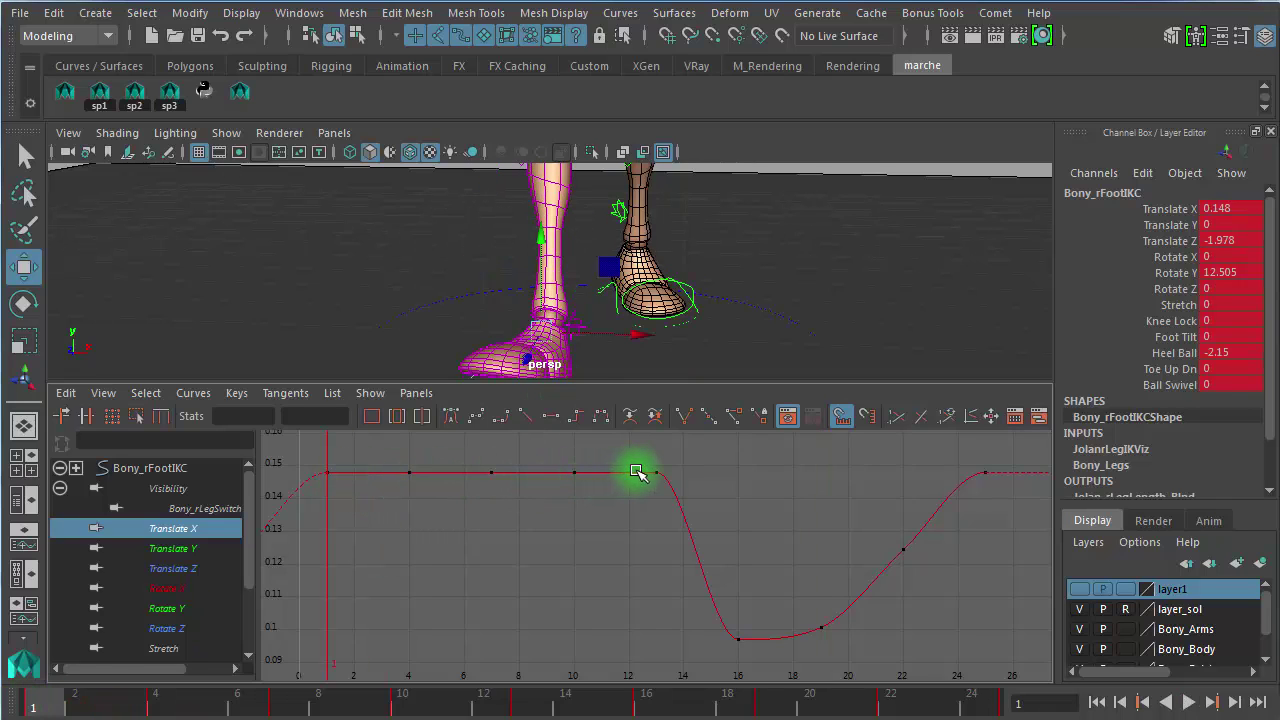
left_click_drag(480, 309, 598, 293, "alt")
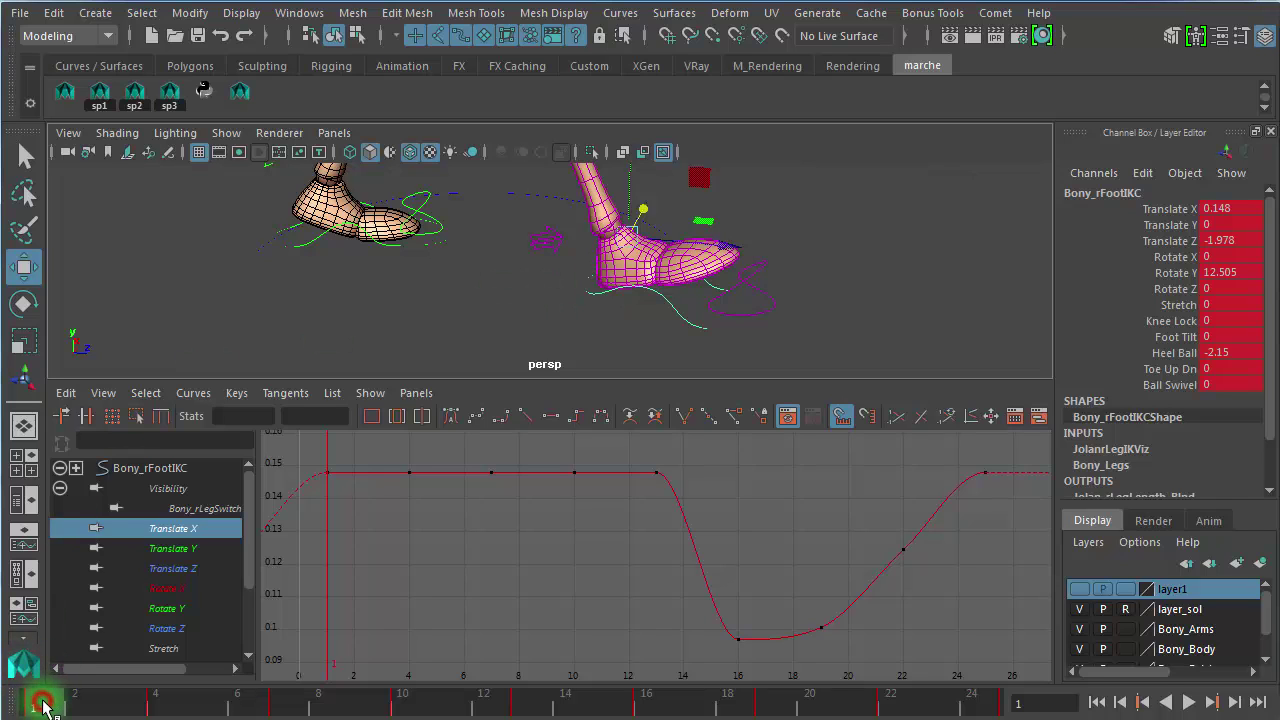
key("alt+v")
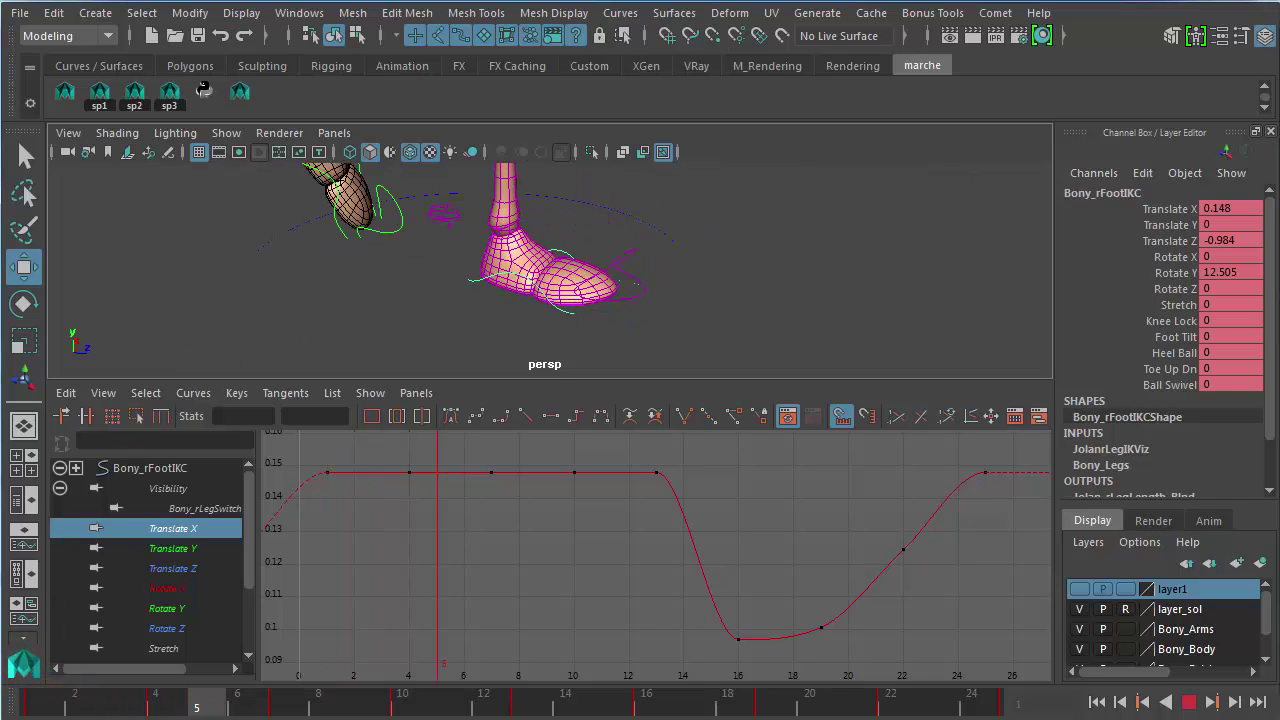
key("alt+v")
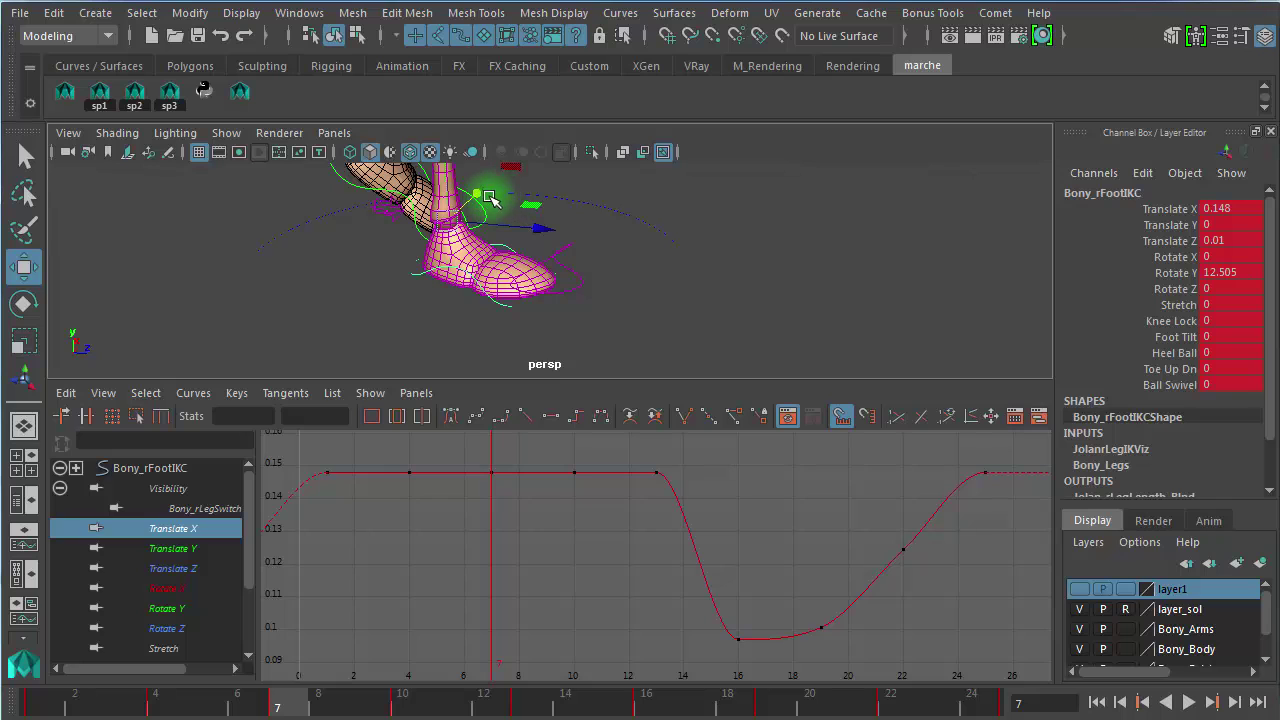
mouse_move(481, 198)
left_mouse_down()
mouse_move(466, 109)
mouse_move(466, 194)
mouse_move(480, 190)
left_mouse_up()
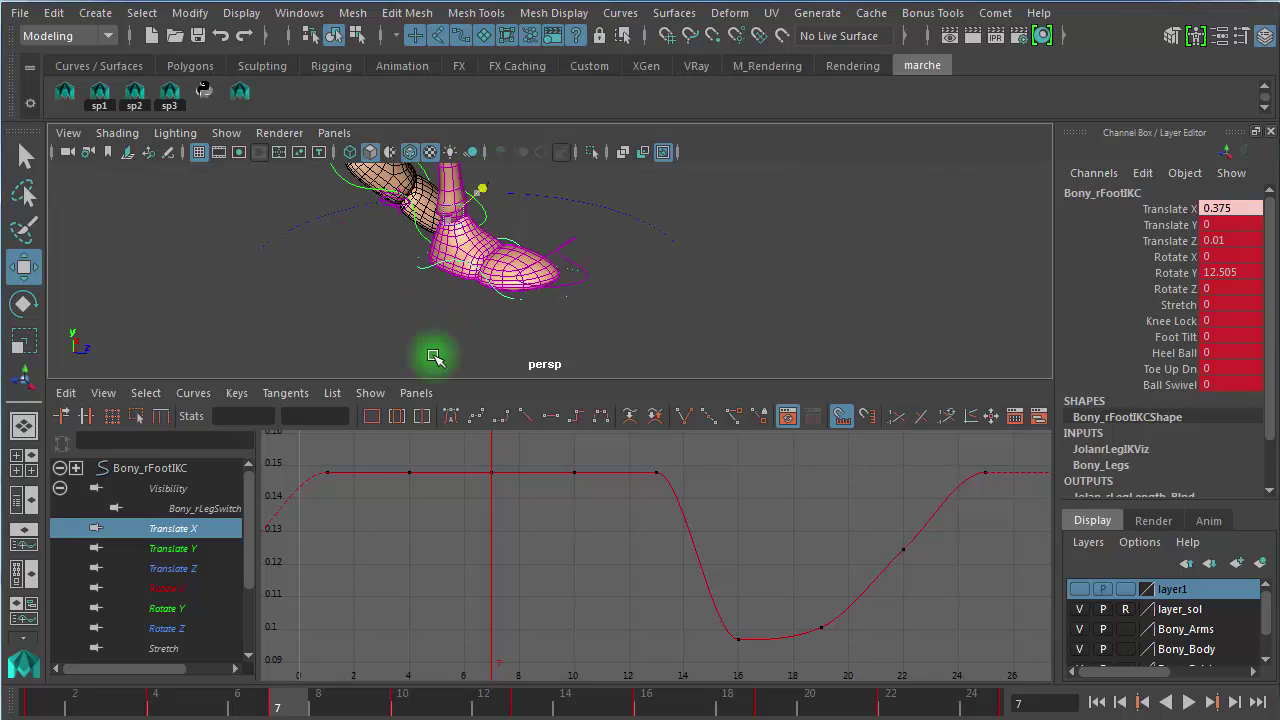
left_click_drag(280, 712, 524, 708)
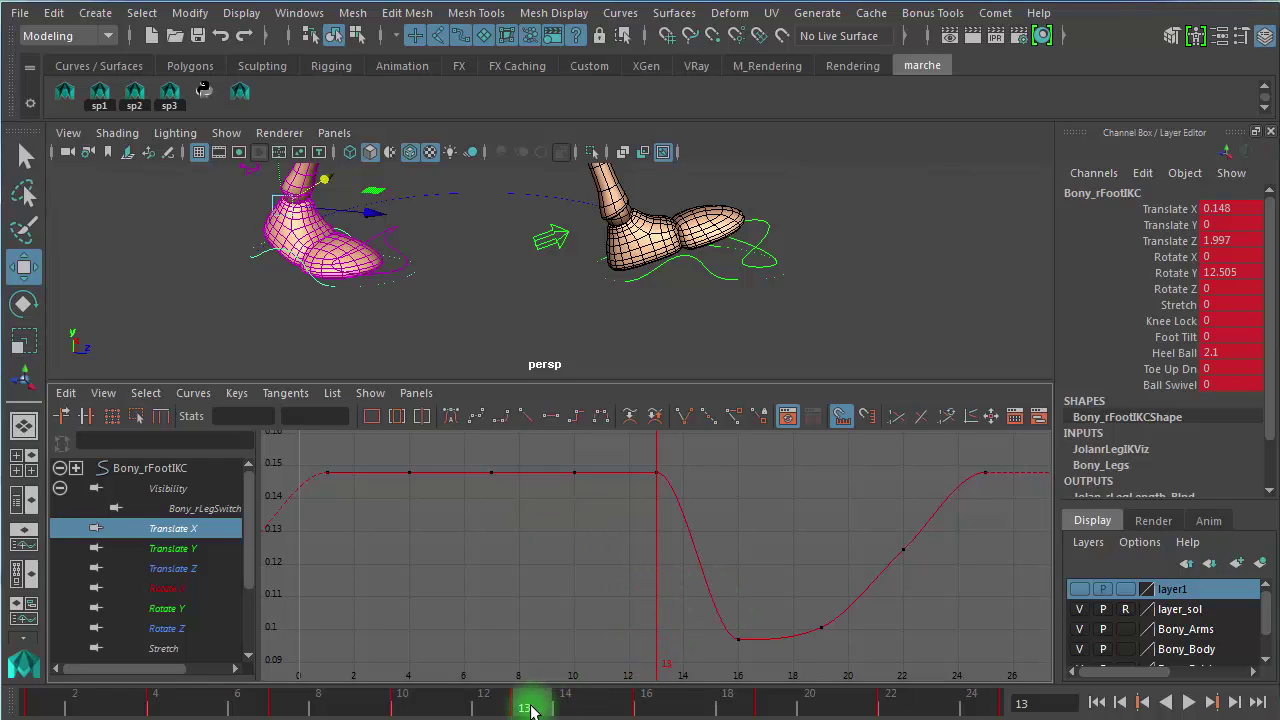
left_click_drag(565, 708, 523, 715)
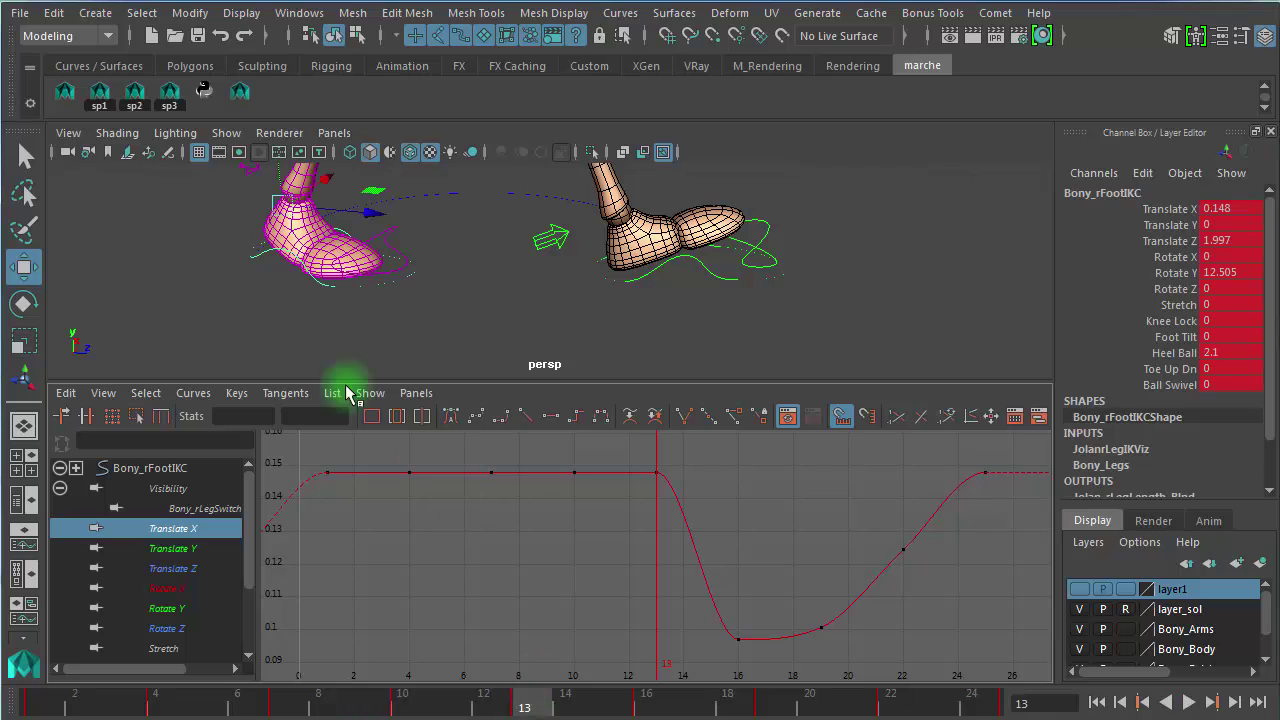
Step: Inspect the right foot's sideways position at frames 13, 16 and 19 against its Translate X curve
right_click_drag(332, 300, 345, 298, "alt")
left_click_drag(345, 298, 389, 289, "alt")
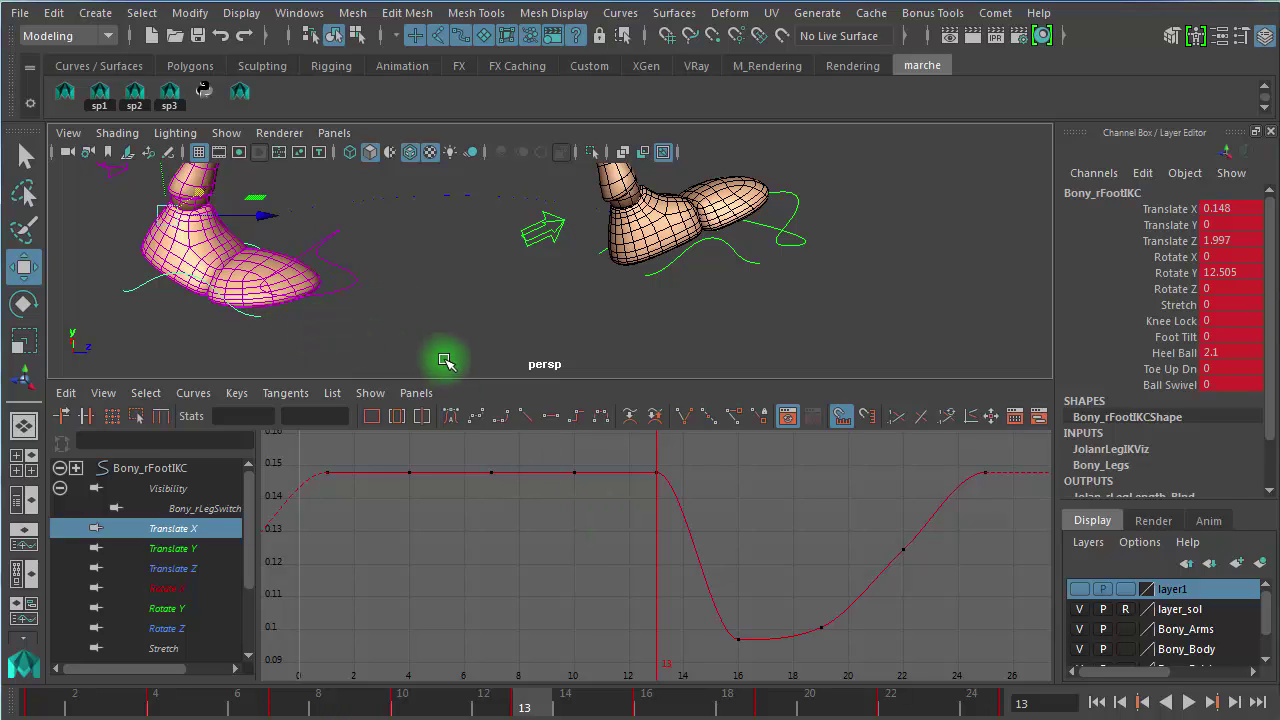
left_click_drag(366, 340, 234, 338, "alt")
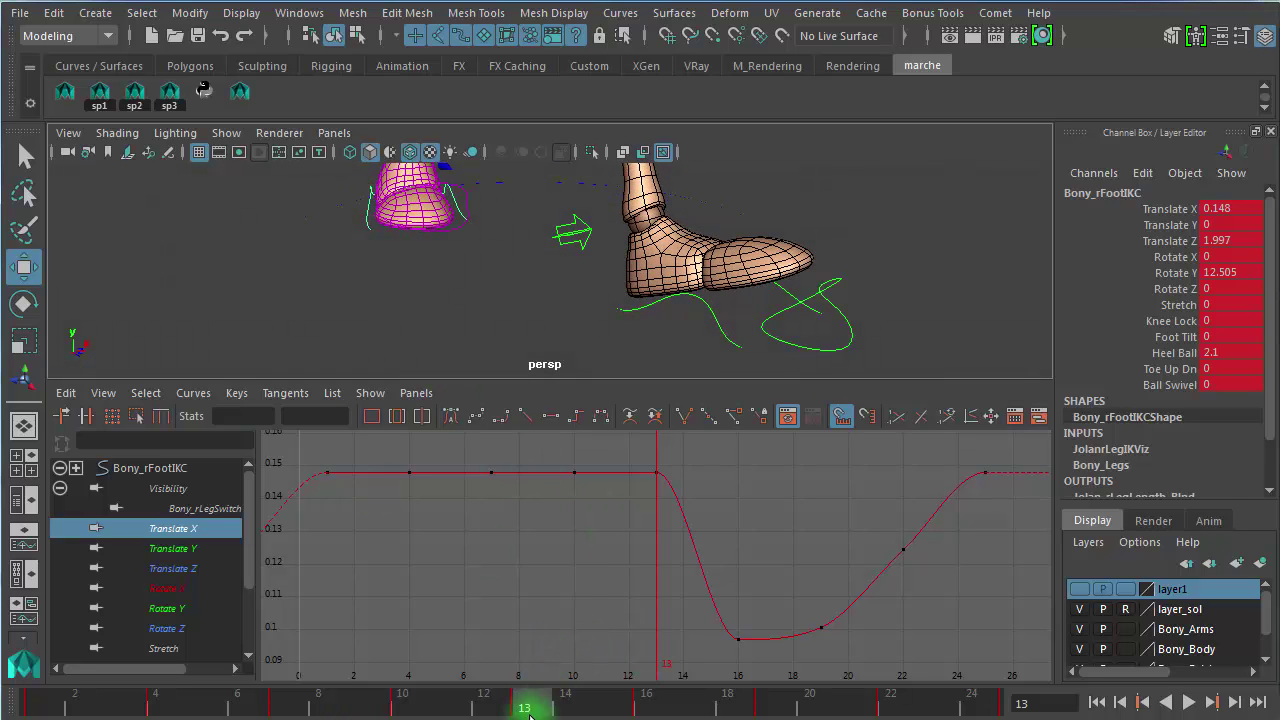
left_click_drag(549, 706, 646, 700)
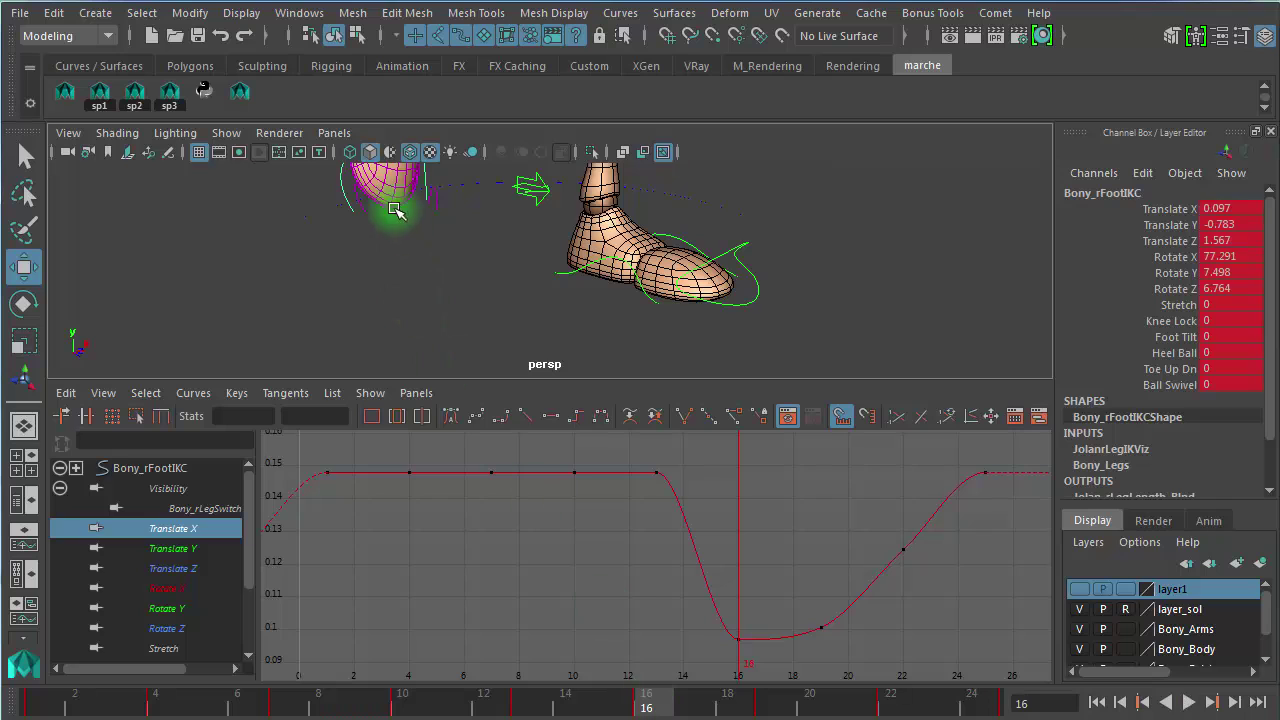
left_click_drag(400, 206, 576, 252, "alt")
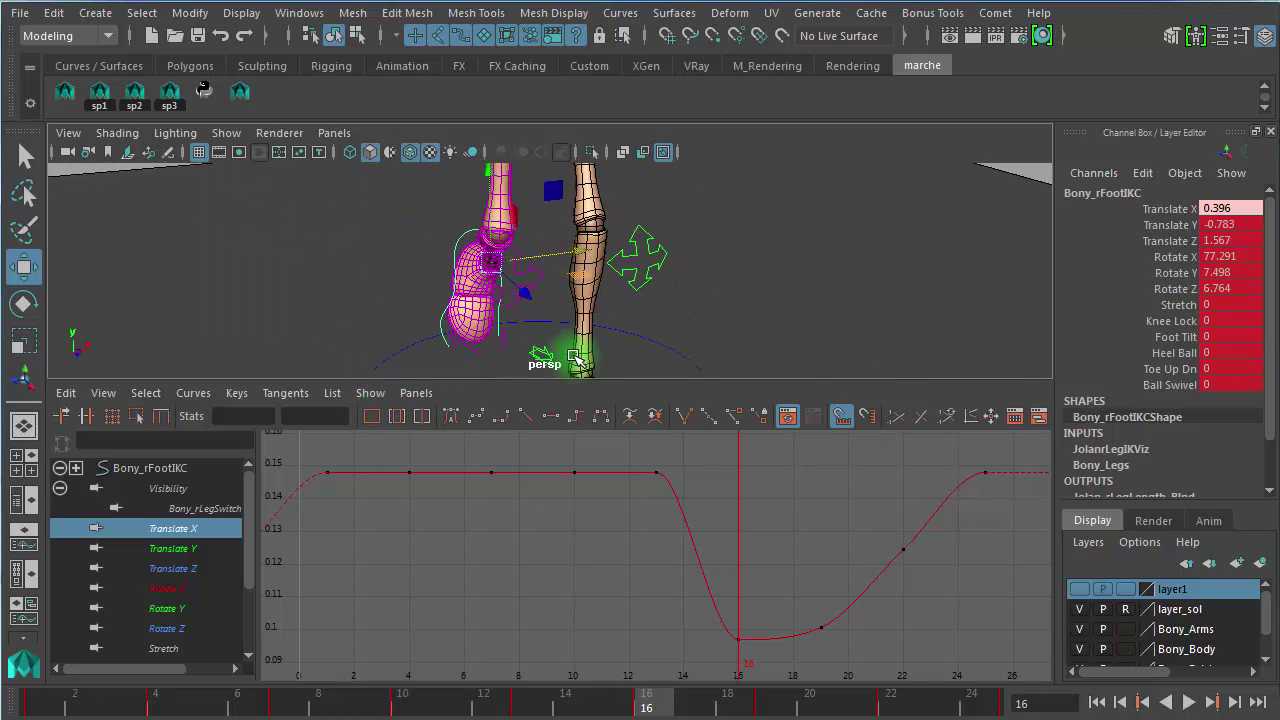
key("alt+v")
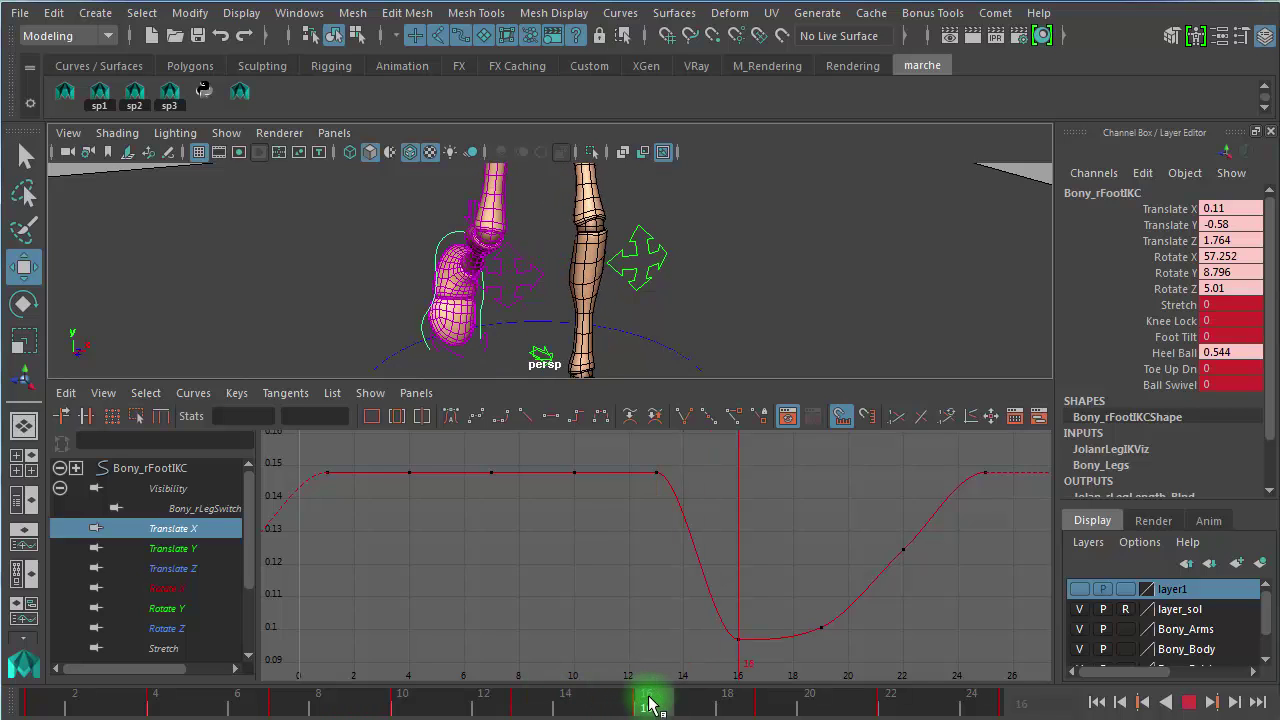
left_click_drag(676, 703, 782, 706)
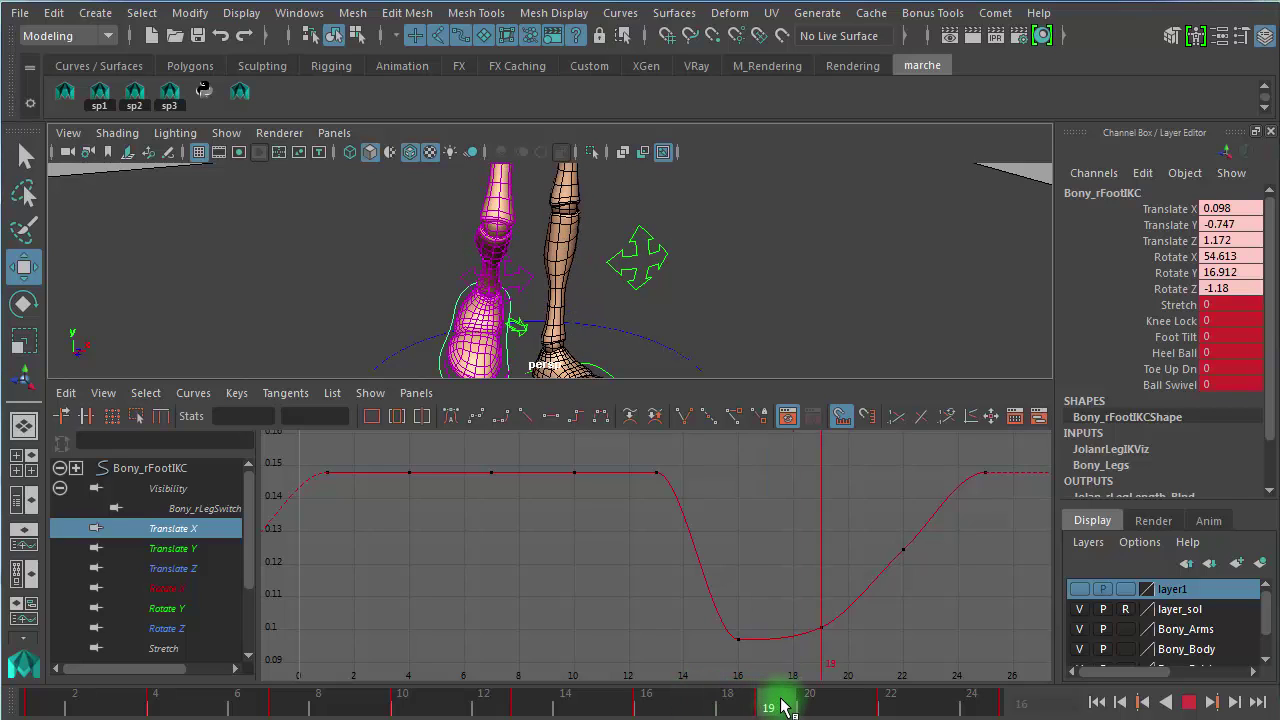
mouse_move(579, 280)
left_mouse_down()
mouse_move(531, 283)
mouse_move(581, 288)
left_mouse_up()
key("alt+v")
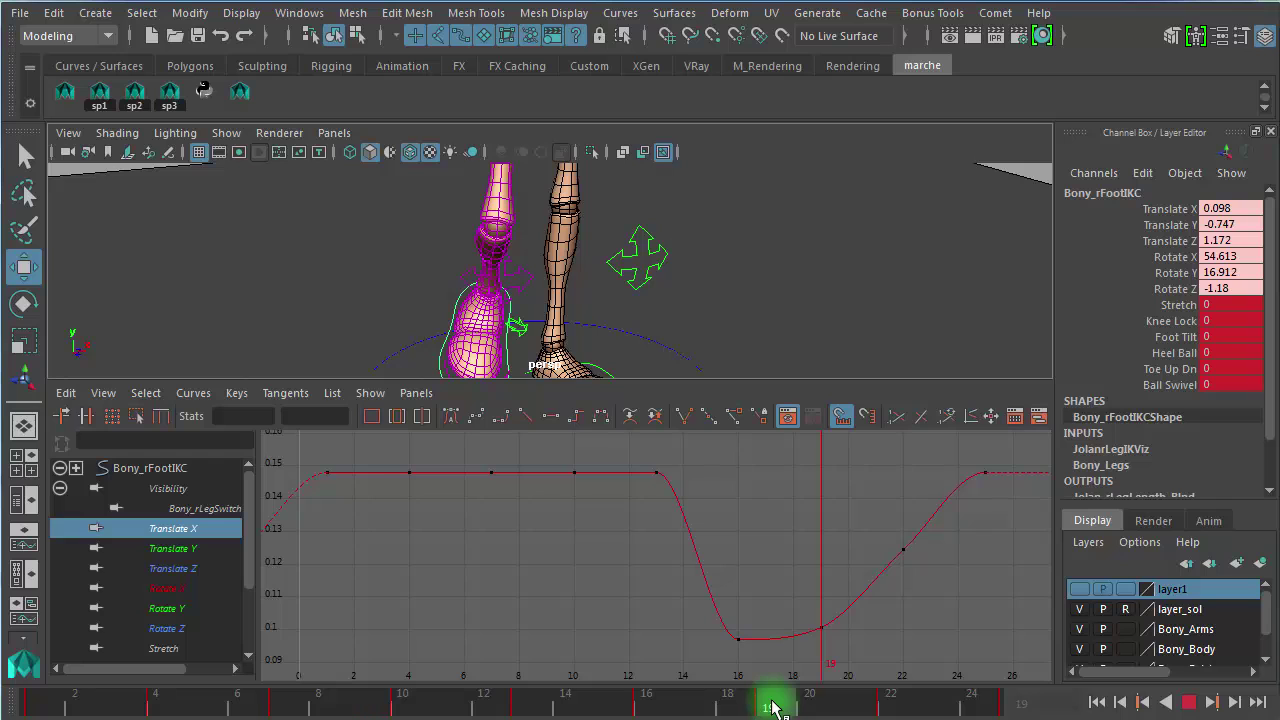
Step: Lower the right foot's Translate X keys to 0.11 at frame 22 and 0.0939 at frame 19
left_click_drag(789, 698, 900, 670)
left_click_drag(836, 506, 940, 583)
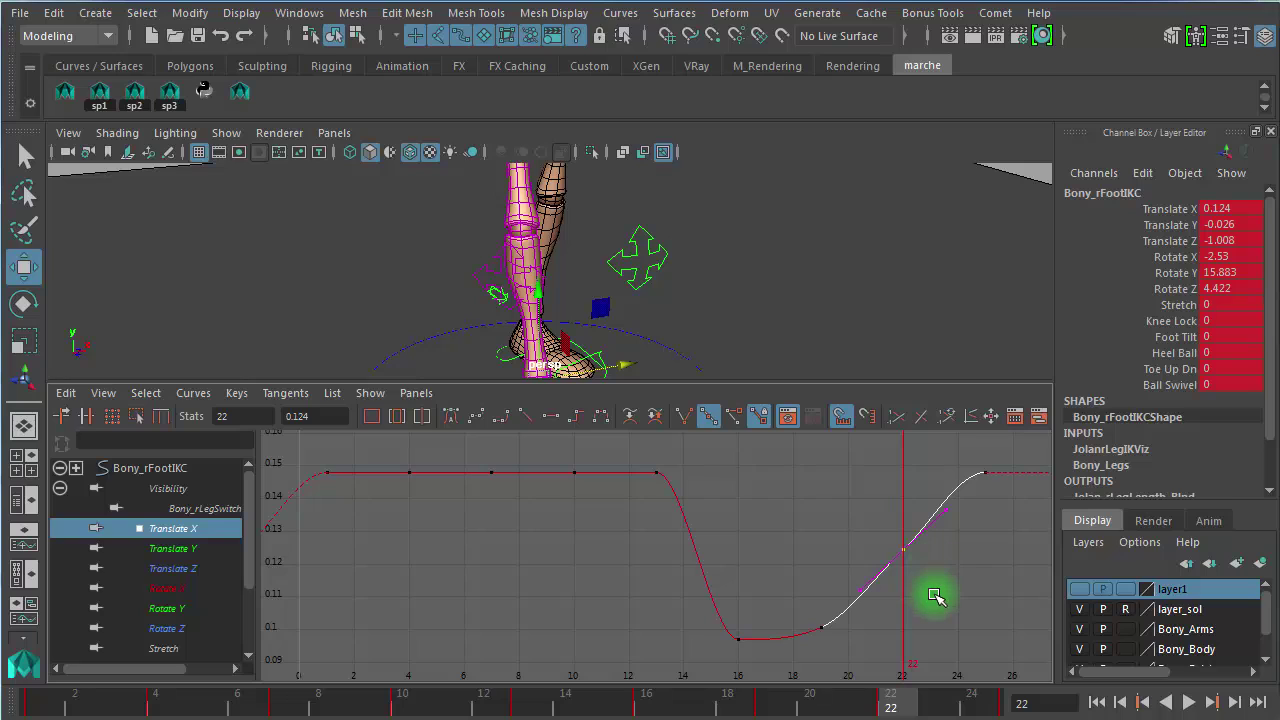
left_click_drag(829, 490, 931, 591)
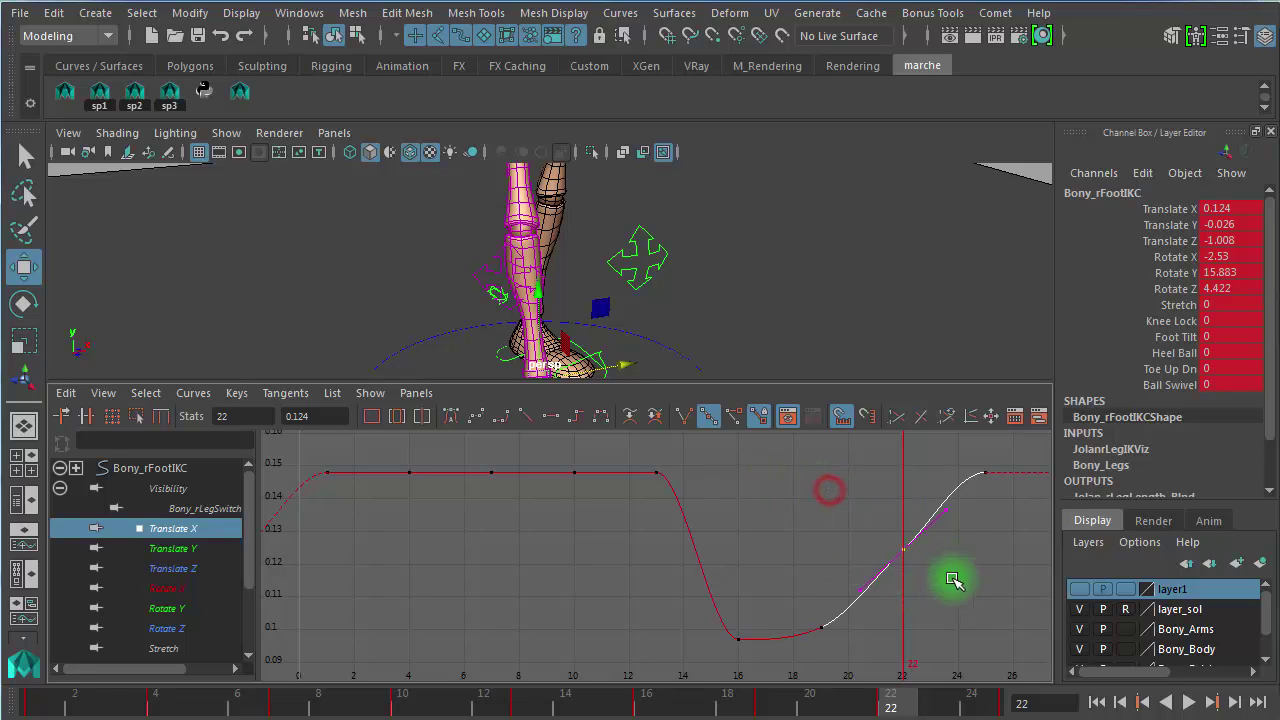
middle_click_drag(957, 560, 955, 593)
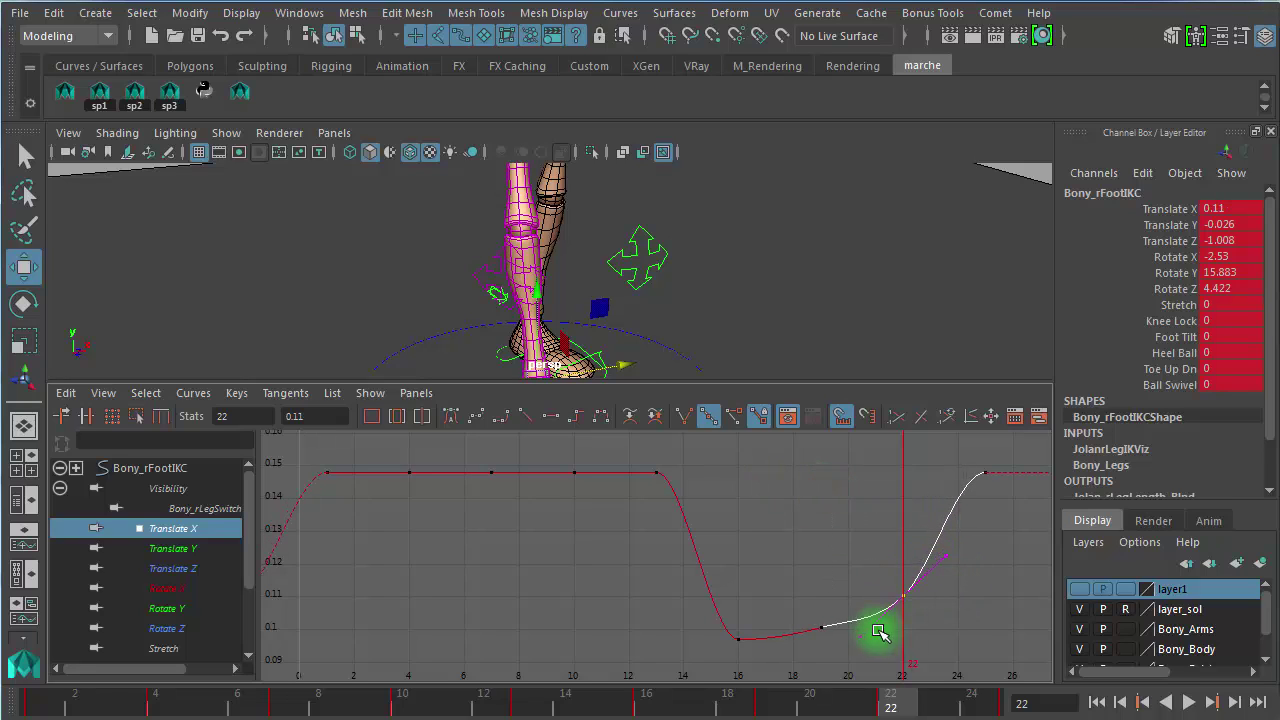
left_click_drag(779, 581, 832, 652)
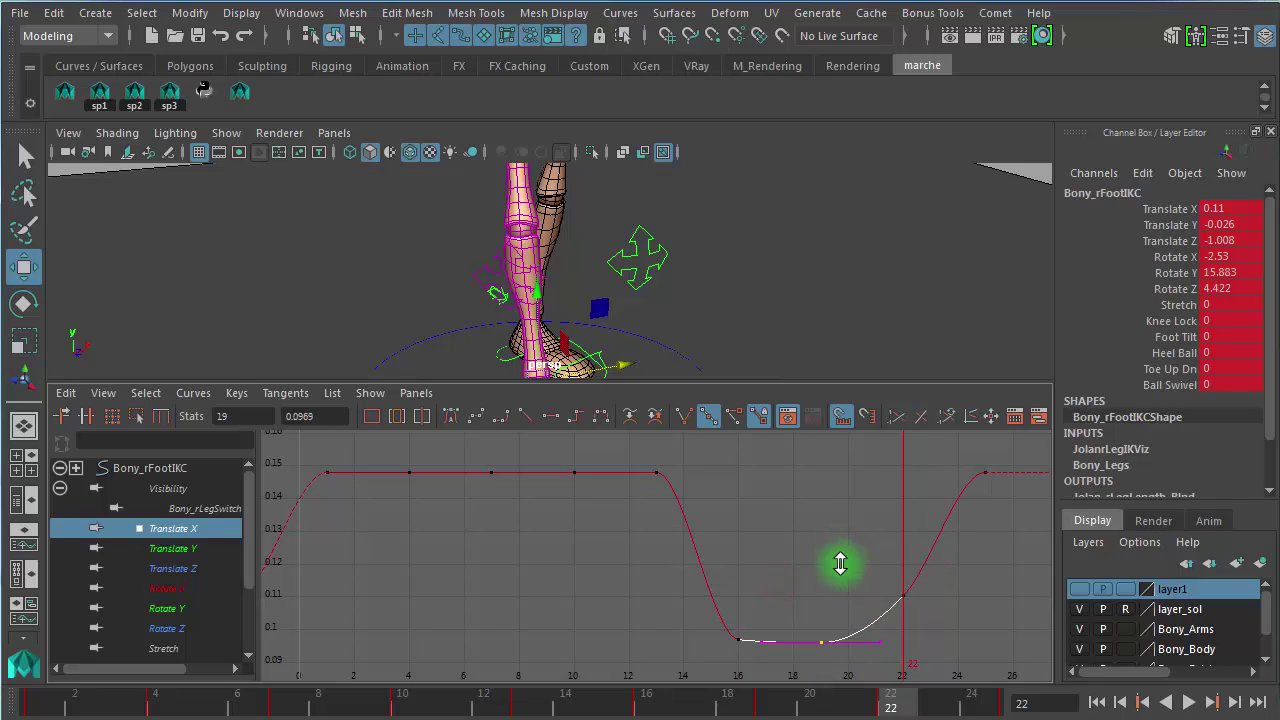
middle_click_drag(840, 568, 843, 626)
Step: Scrub between frame 19 and the end of the cycle to check the right foot's adjusted sideways motion
left_click_drag(873, 717, 768, 708)
left_click_drag(400, 253, 428, 254, "alt")
mouse_move(760, 682)
left_mouse_down()
mouse_move(777, 697)
mouse_move(809, 689)
mouse_move(897, 706)
mouse_move(829, 694)
mouse_move(866, 694)
mouse_move(893, 710)
mouse_move(966, 697)
mouse_move(1030, 710)
left_mouse_up()
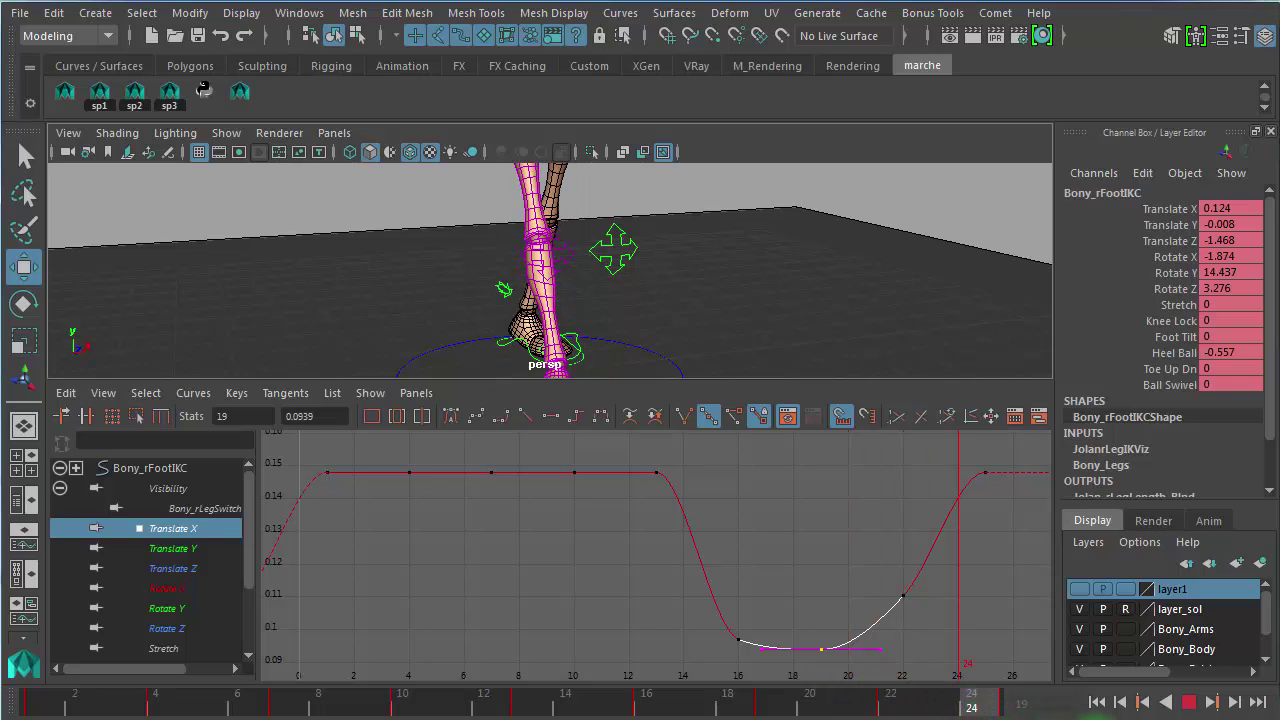
mouse_move(905, 712)
left_mouse_down()
mouse_move(700, 694)
mouse_move(737, 686)
mouse_move(777, 694)
mouse_move(768, 700)
left_mouse_up()
left_click_drag(575, 247, 408, 463, "alt")
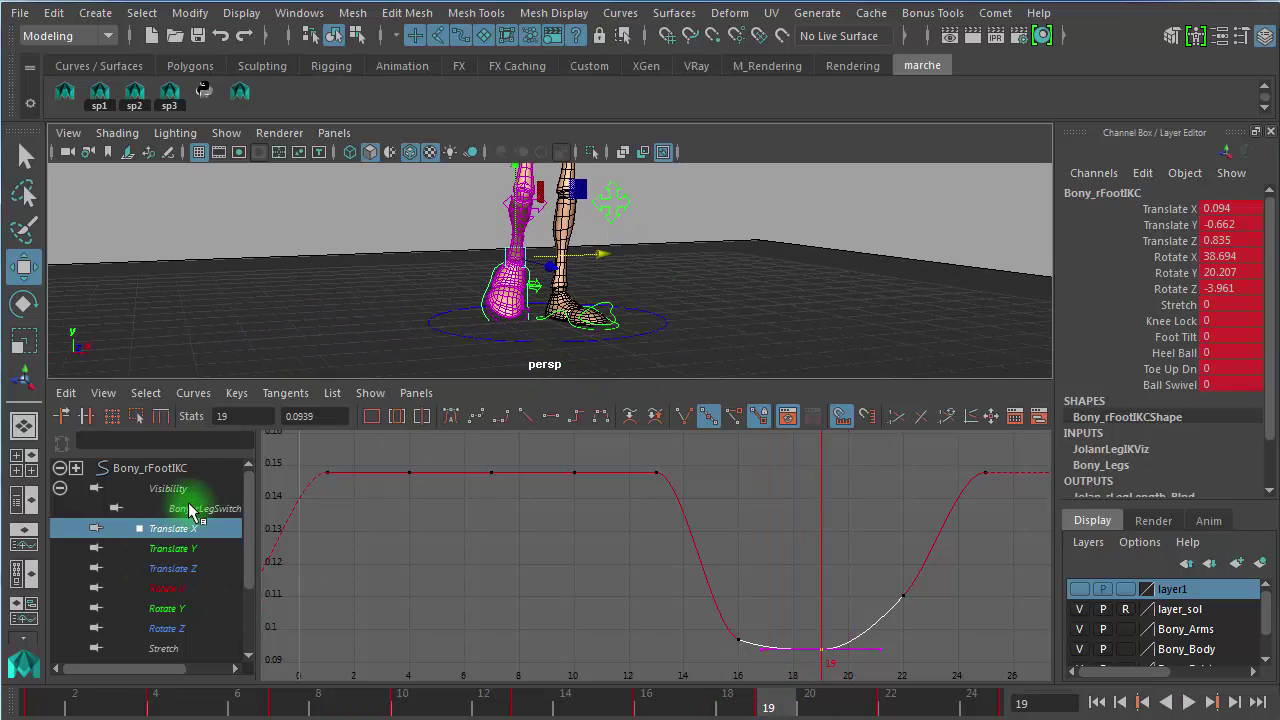
Step: Isolate the right foot's Translate Y curve and test the foot's vertical movement in a side view at frame 1
left_click(193, 552)
key("f")
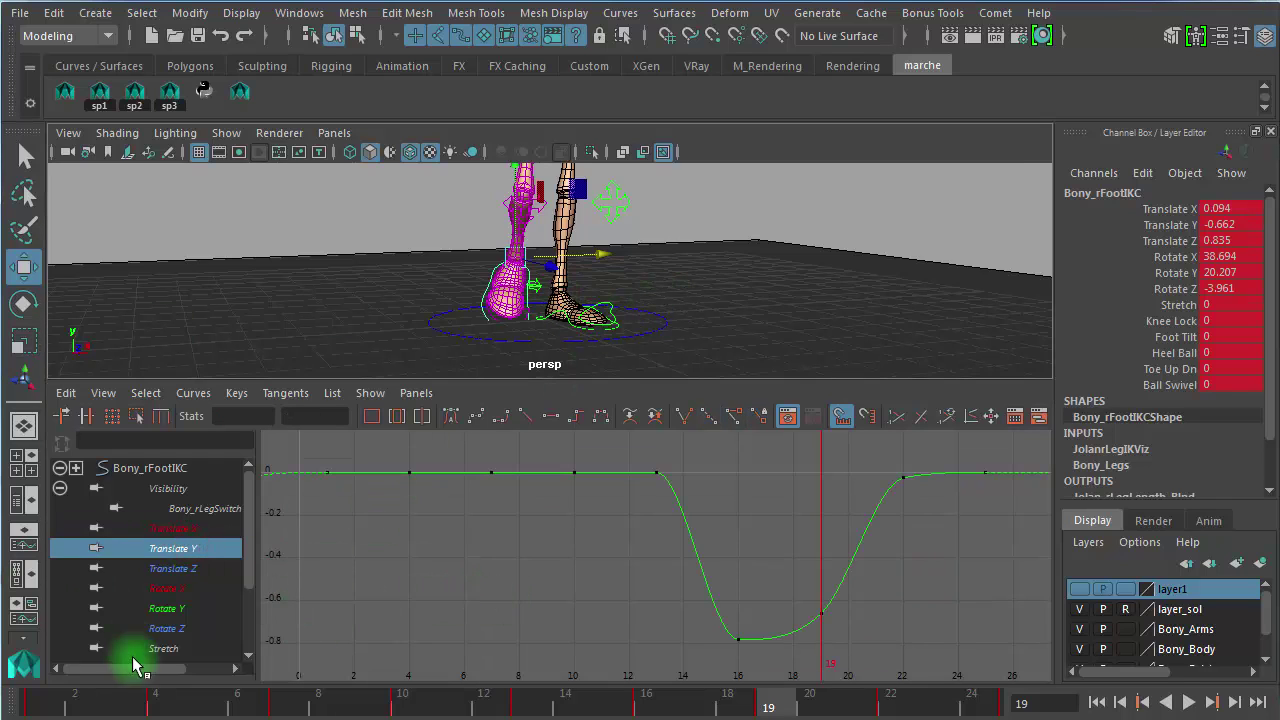
left_click_drag(130, 712, 45, 706)
left_click_drag(517, 312, 612, 309, "alt")
right_click_drag(732, 322, 883, 331, "alt")
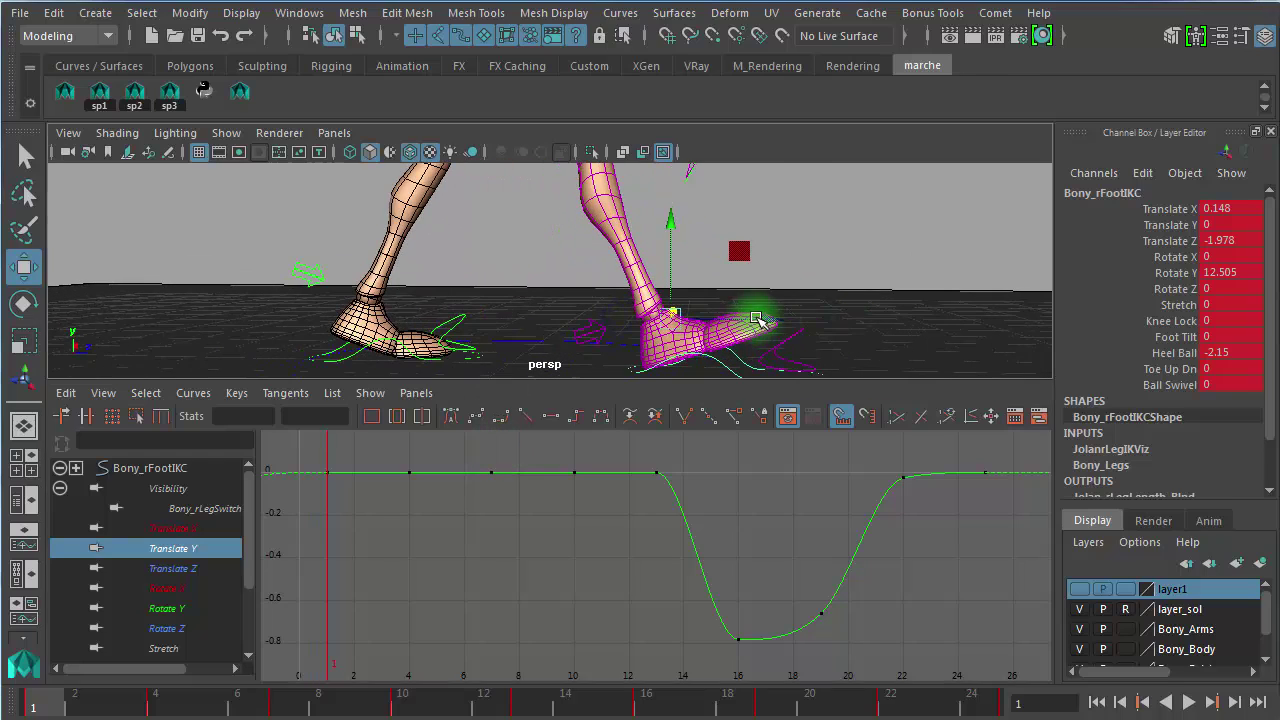
left_click_drag(757, 320, 530, 373, "alt")
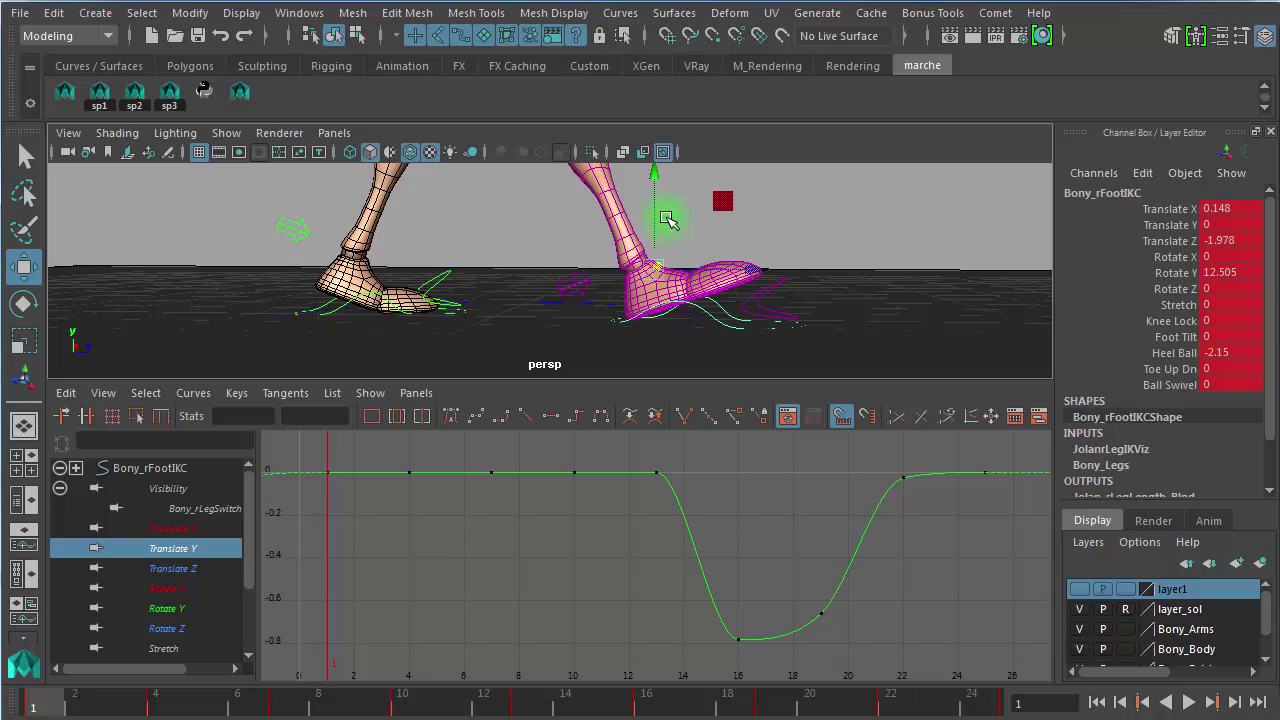
left_click_drag(660, 188, 660, 177)
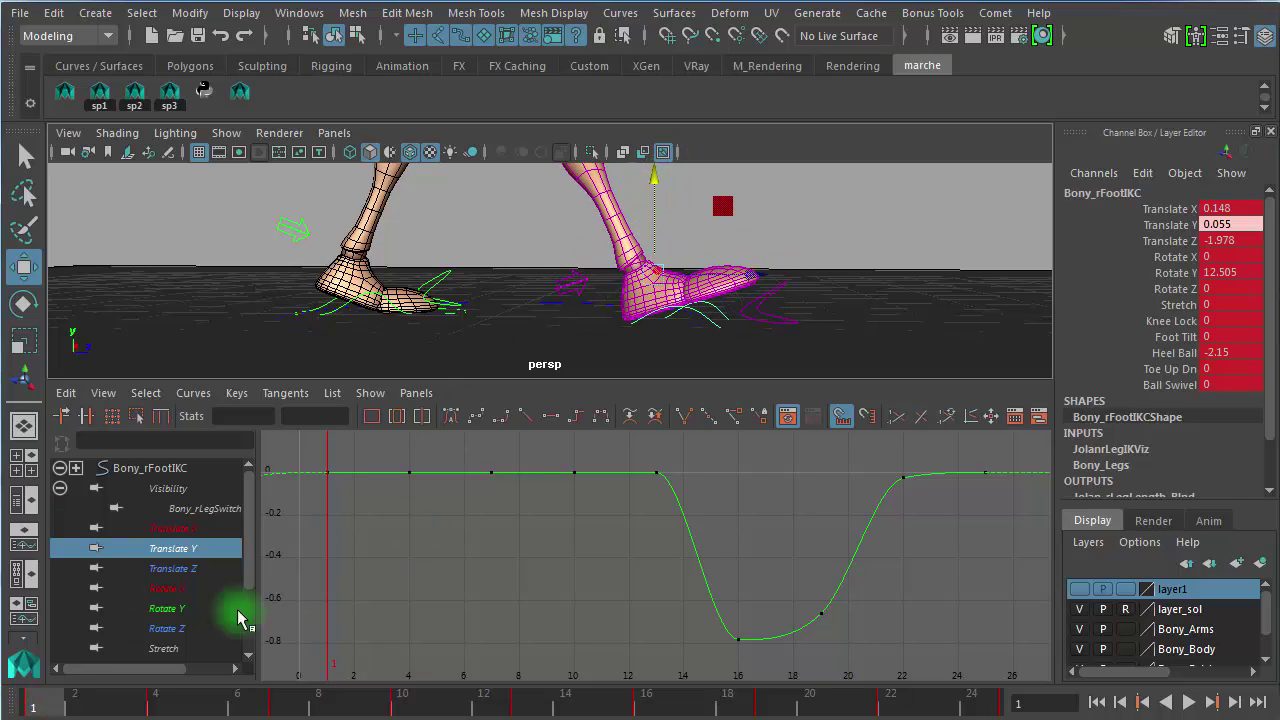
Step: Scrub between frames 13 and 16 to examine the right foot's lift-off against its Translate Y curve
key("alt+v")
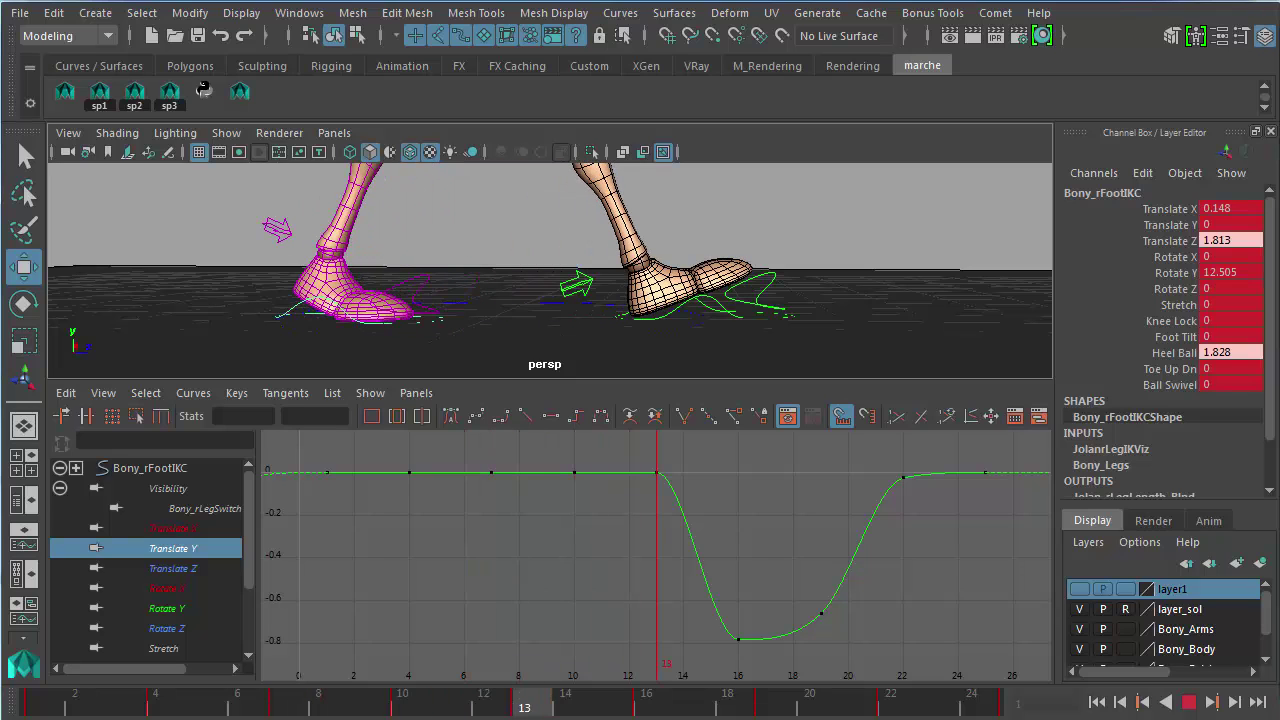
key("alt+v")
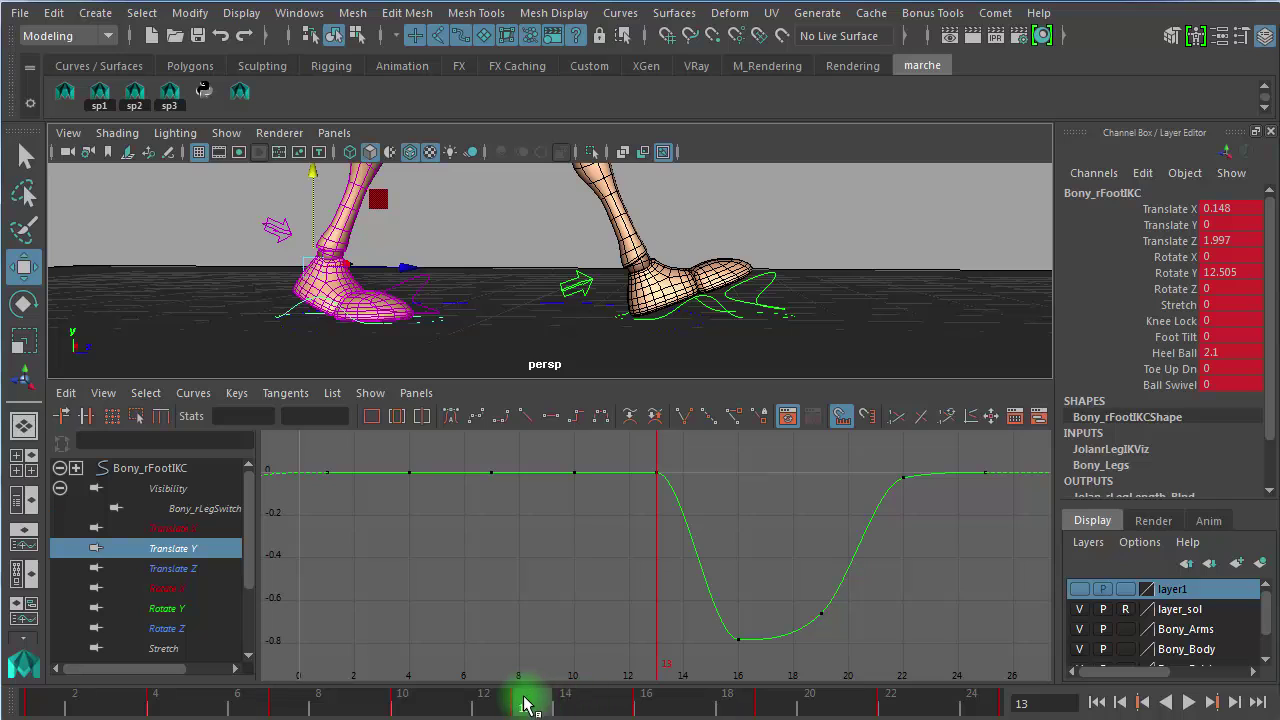
mouse_move(532, 708)
left_mouse_down()
mouse_move(660, 708)
mouse_move(524, 708)
left_mouse_up()
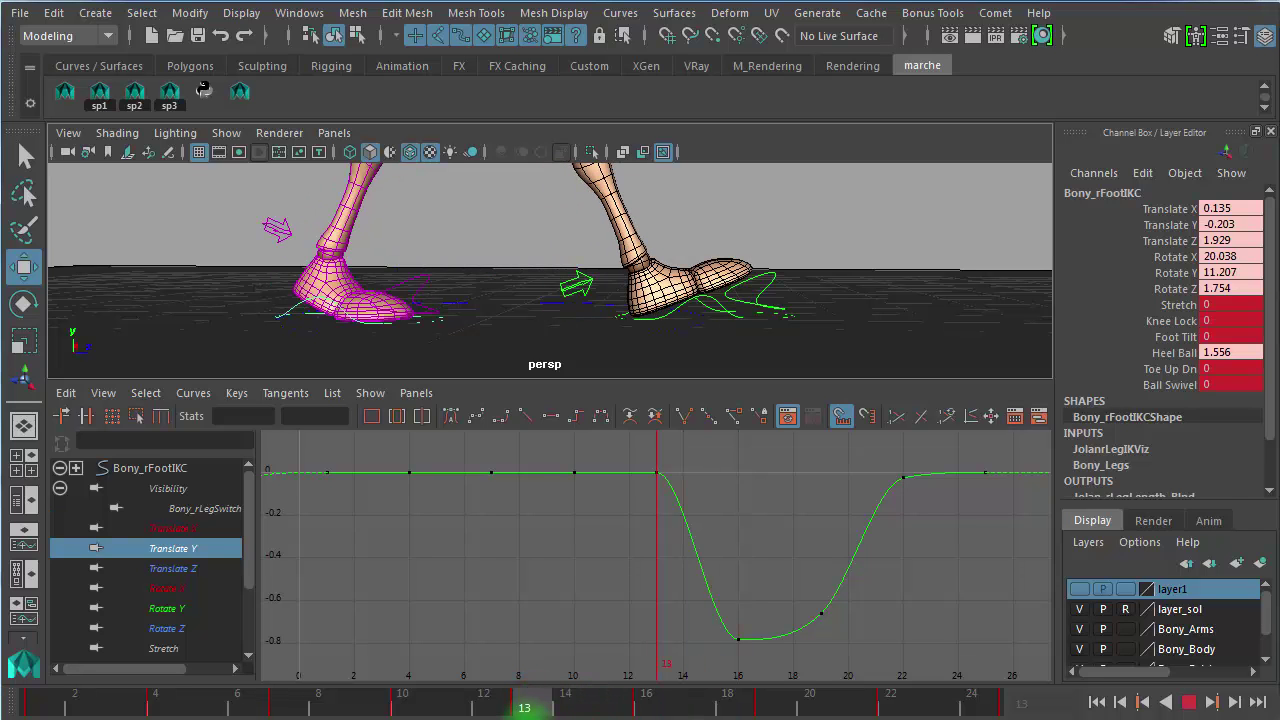
mouse_move(524, 708)
left_mouse_down()
mouse_move(687, 708)
mouse_move(622, 714)
mouse_move(646, 714)
left_mouse_up()
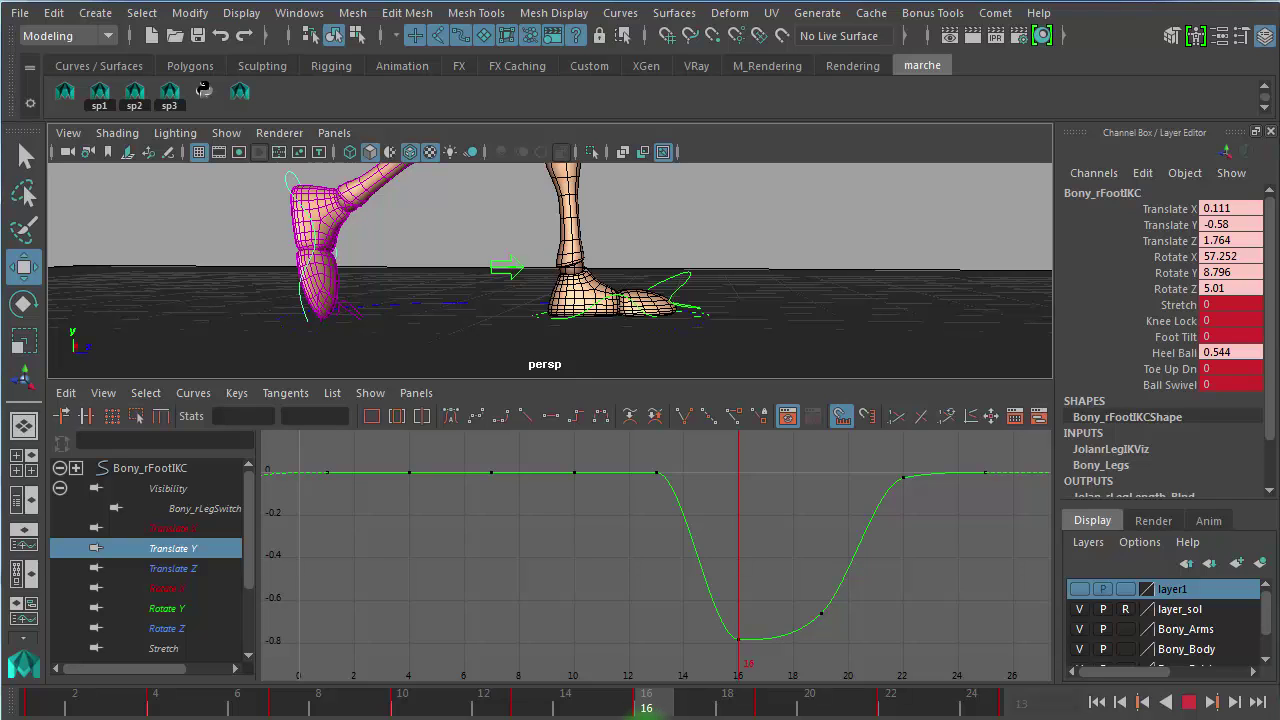
left_click_drag(646, 712, 524, 712)
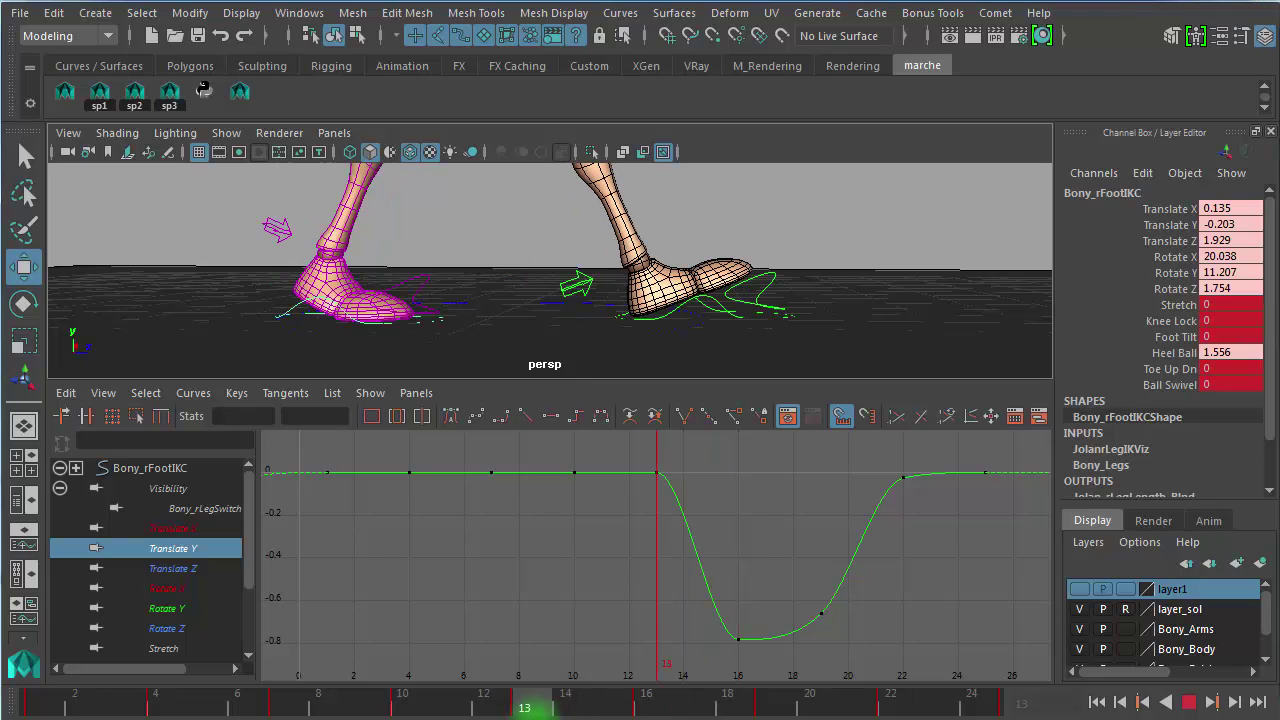
left_click_drag(329, 286, 437, 318, "alt")
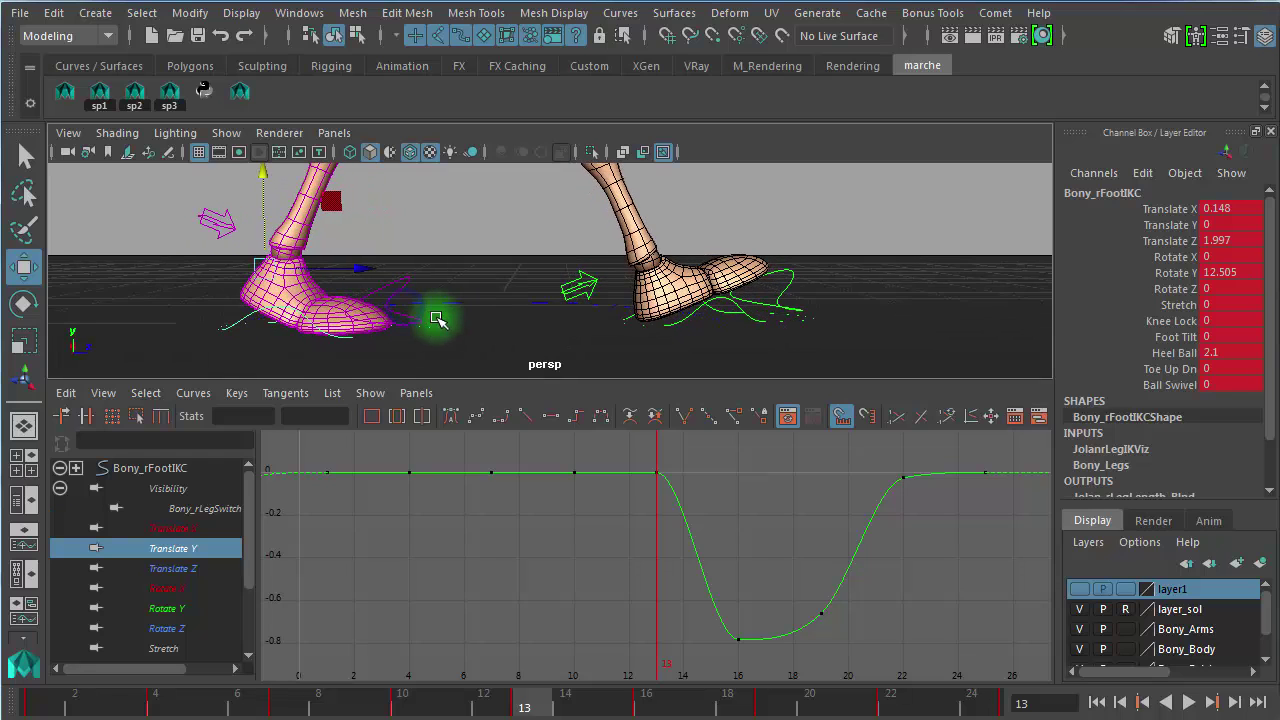
Step: Try raising the right foot to Translate Y -0.329 at frame 14 and check its lift-off up to frame 16
middle_click_drag(437, 318, 566, 296, "alt")
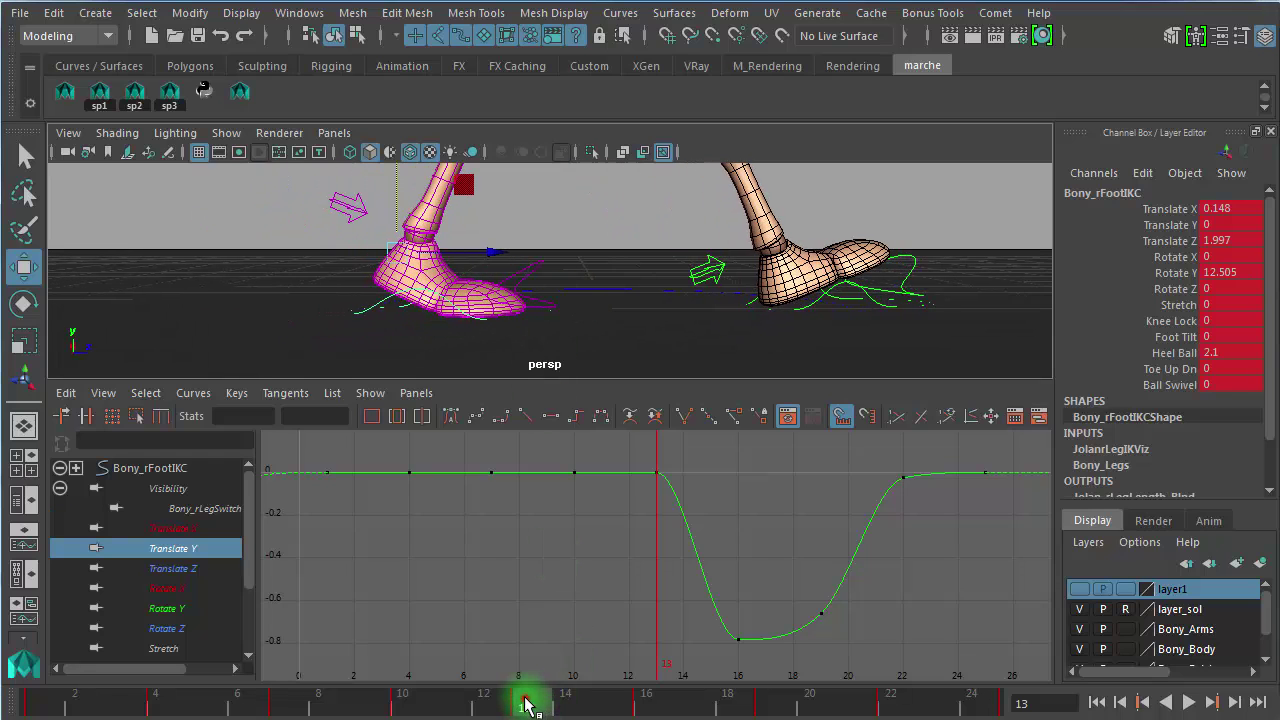
left_click_drag(535, 707, 568, 706)
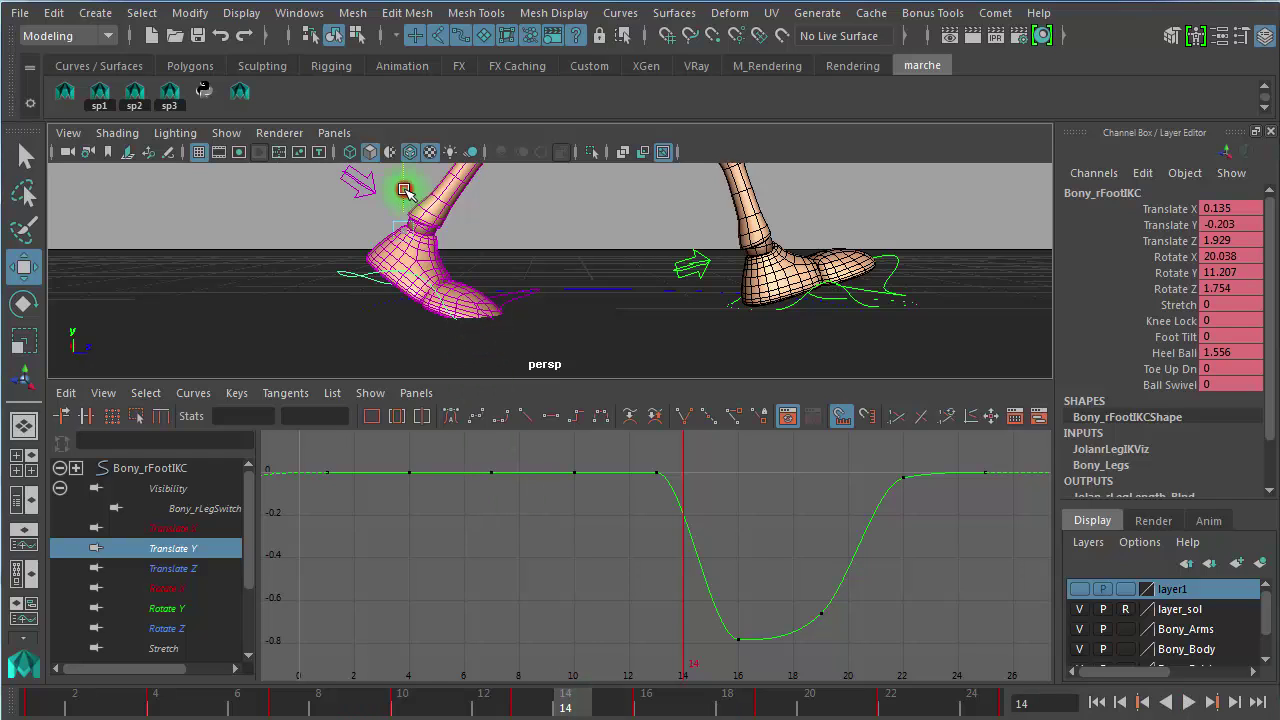
left_click_drag(405, 190, 410, 179)
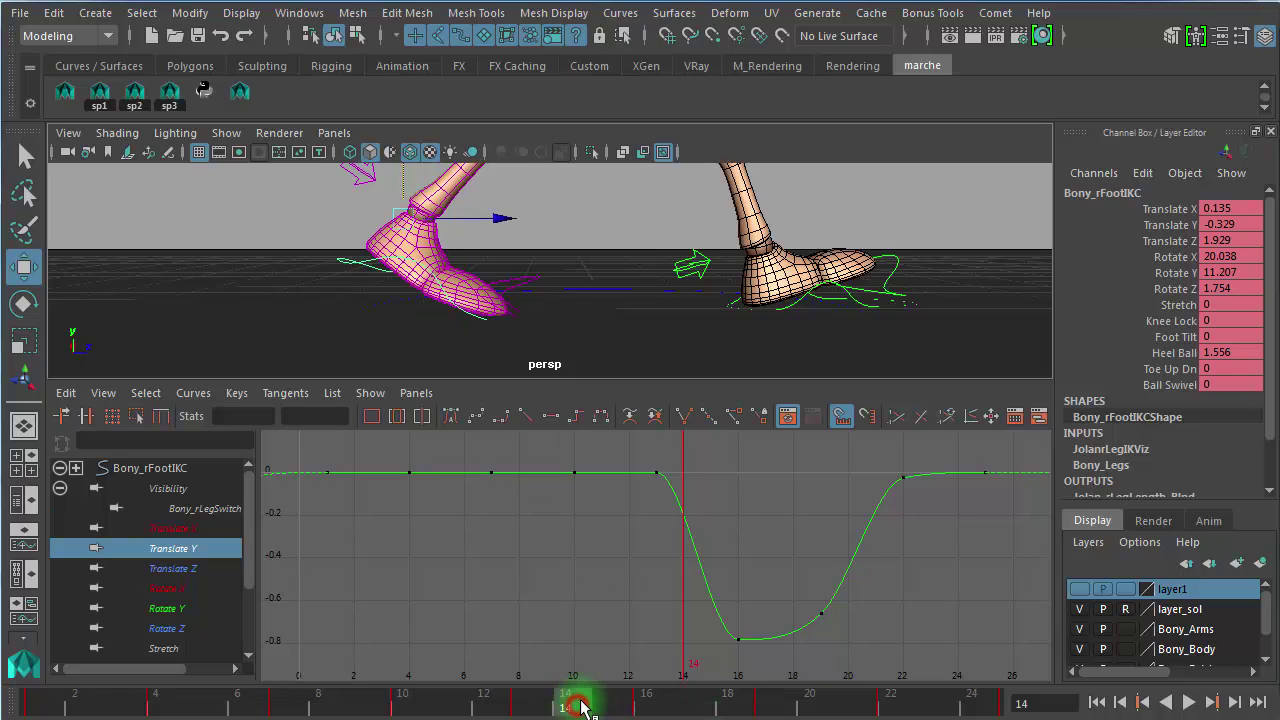
left_click_drag(583, 707, 620, 707)
left_click(640, 707)
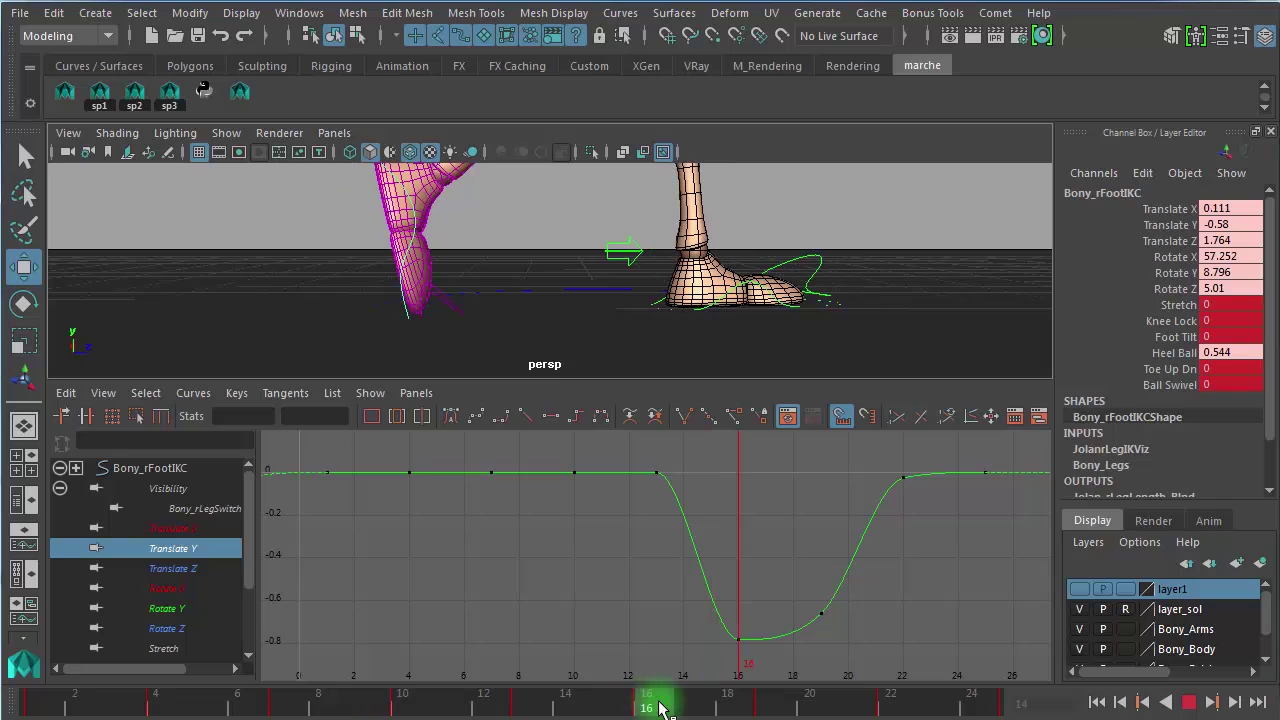
right_click_drag(629, 565, 604, 559, "alt")
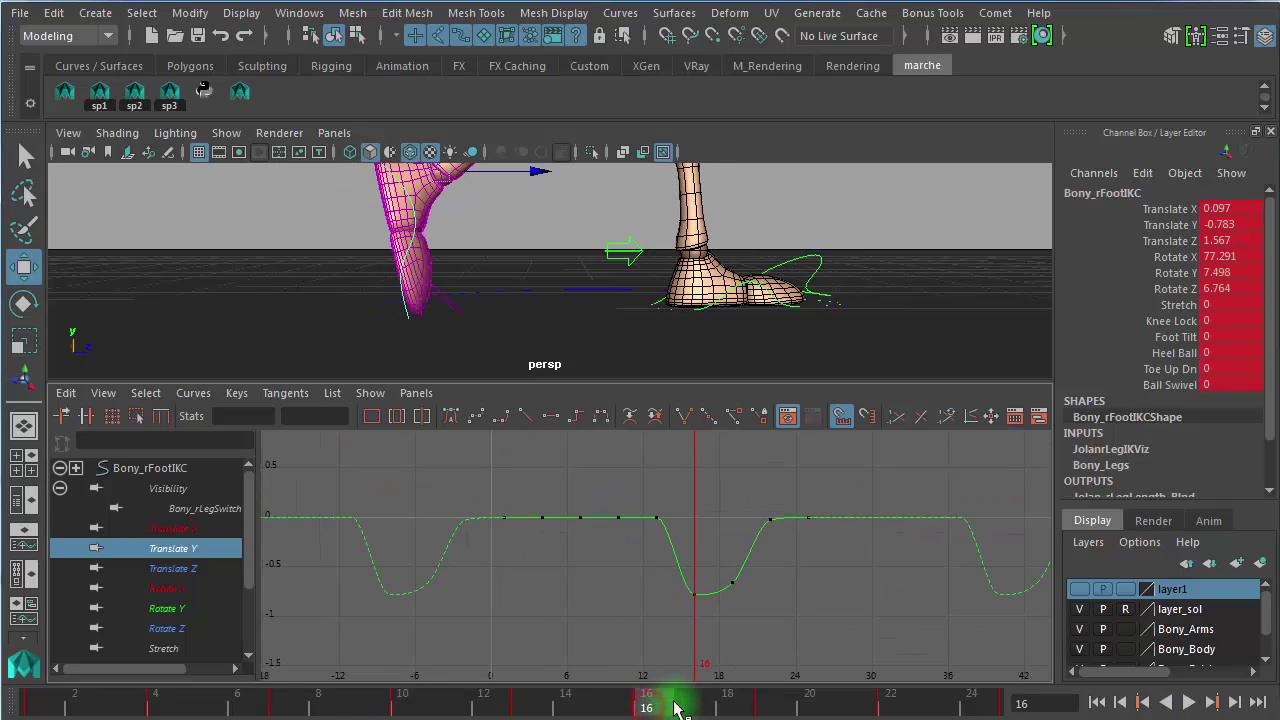
Step: Scrub to frame 22 and examine the right foot's sole against the ground in a close-up view
left_click_drag(676, 707, 903, 714)
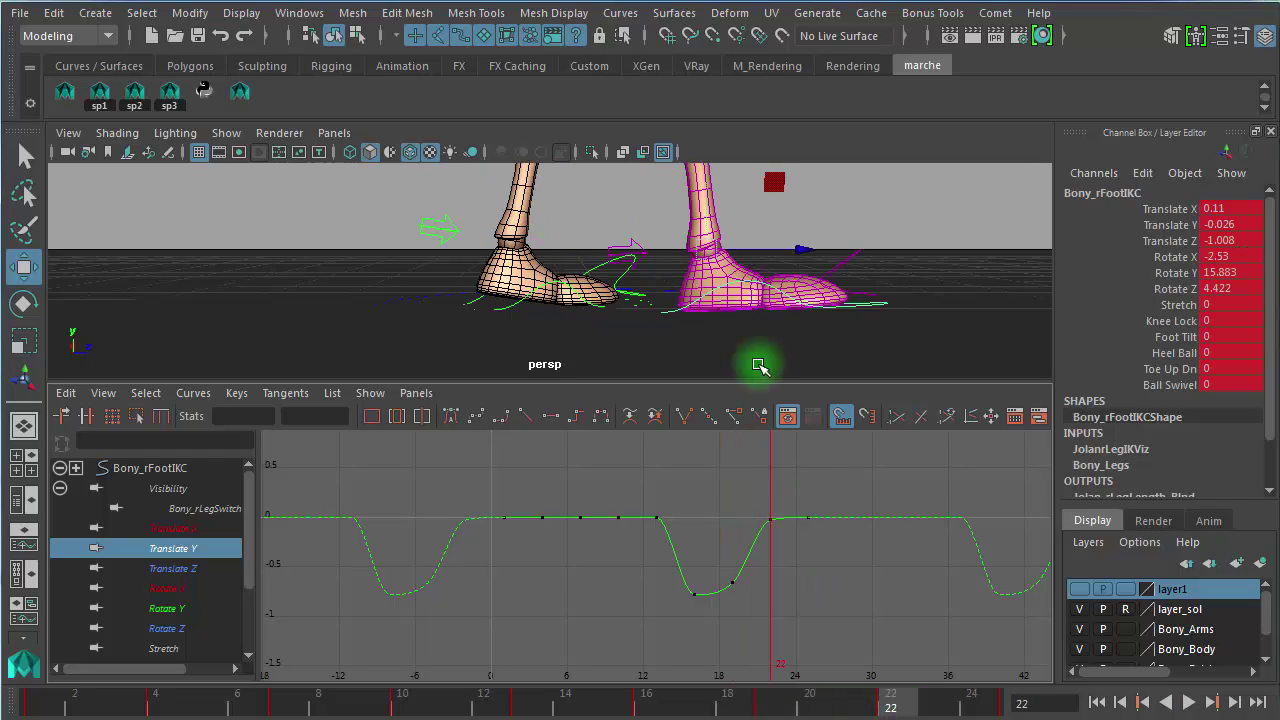
mouse_move(686, 306)
left_mouse_down("alt")
mouse_move(691, 293)
mouse_move(687, 308)
left_mouse_up("alt")
right_click_drag(740, 328, 931, 384, "alt")
middle_click_drag(720, 337, 464, 222, "alt")
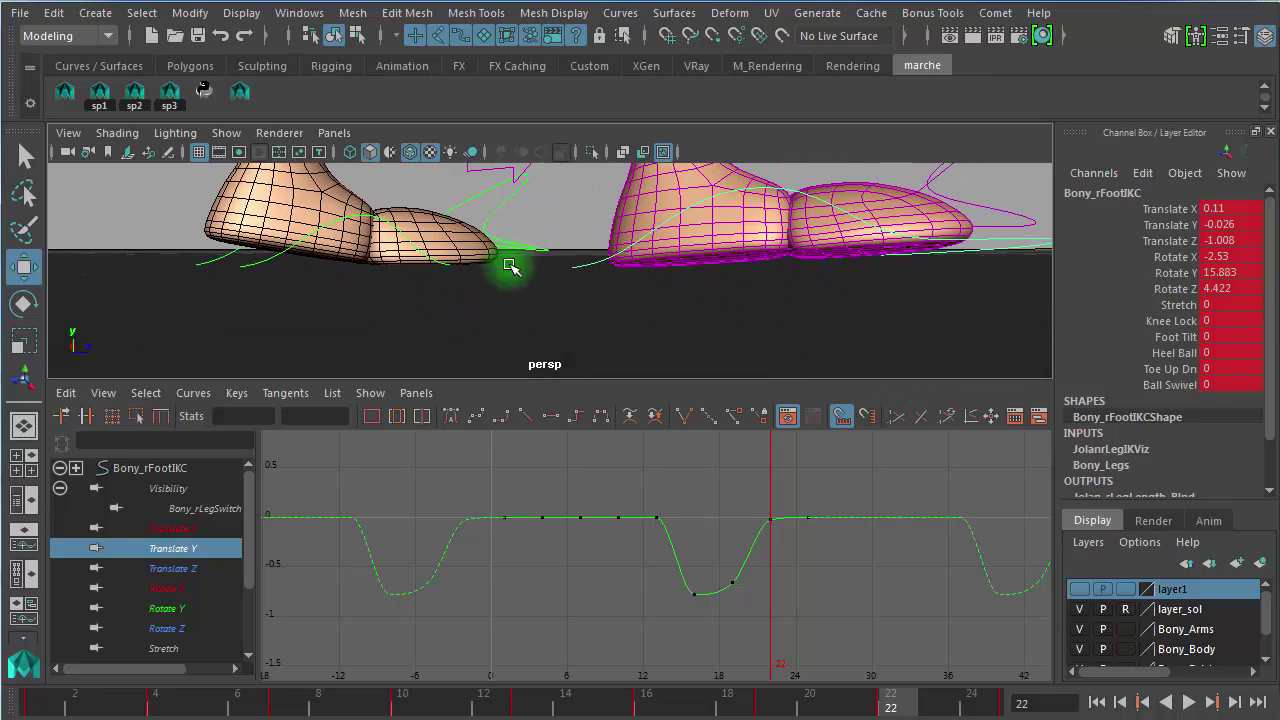
left_click_drag(601, 291, 570, 291, "alt")
Step: Switch the viewport to the side view and frame the right foot's heel against the ground line at frame 22
key("space")
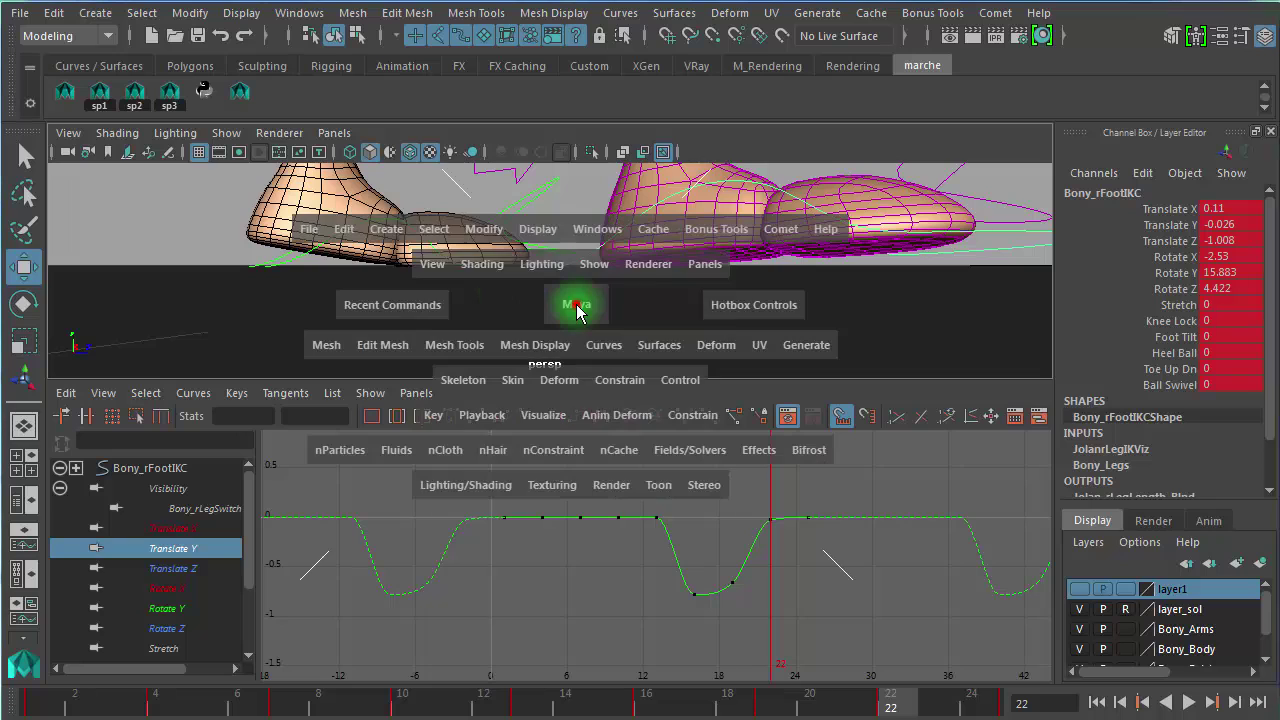
left_click(573, 304)
left_click_drag(576, 310, 643, 312)
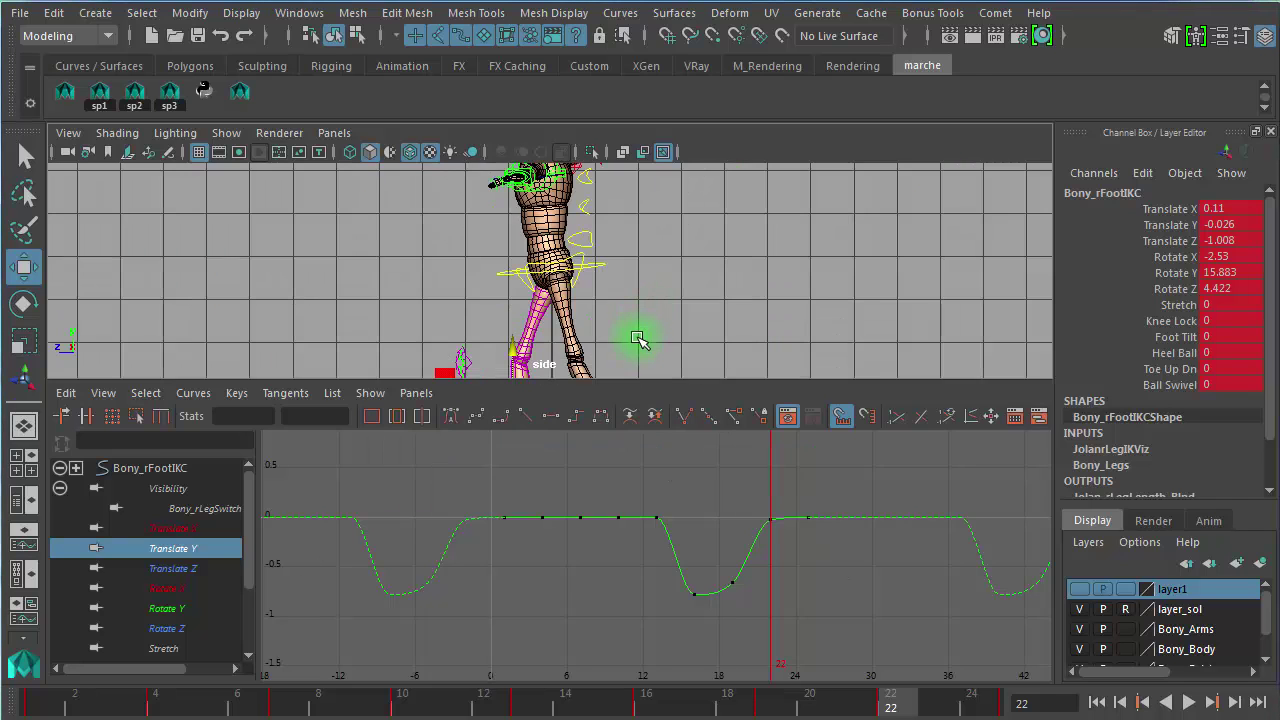
middle_click_drag(640, 337, 634, 206, "alt")
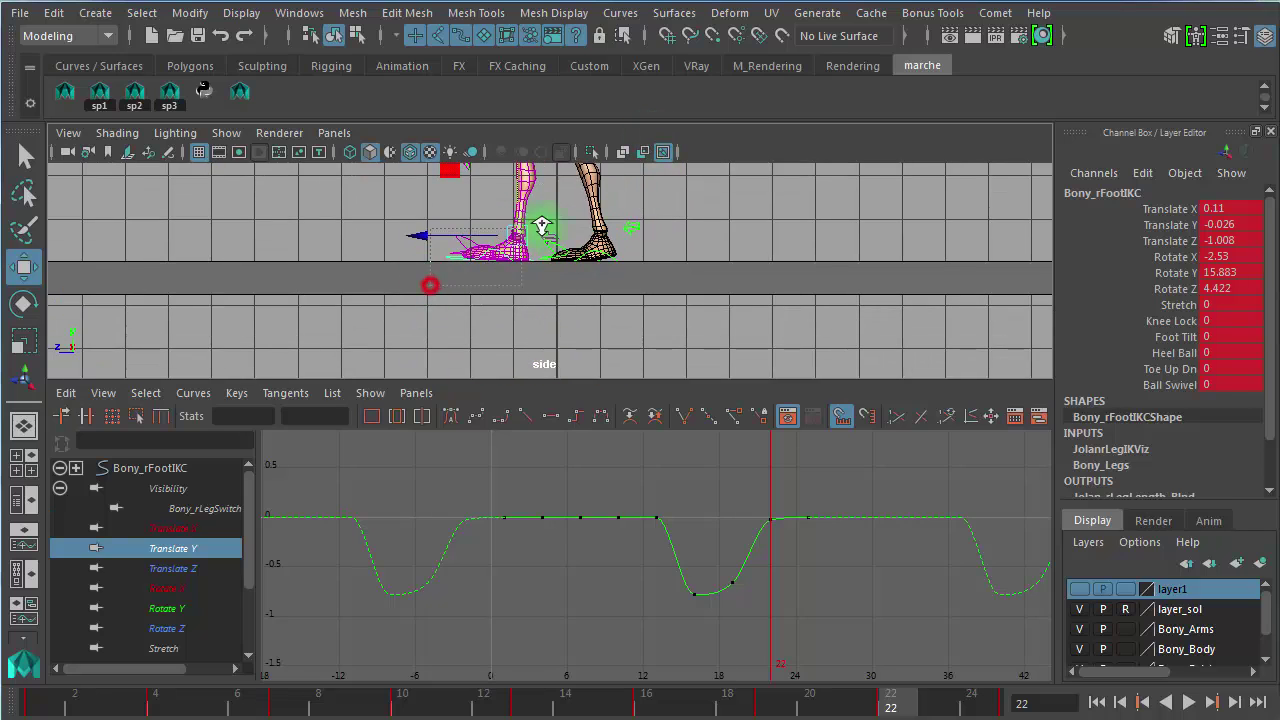
right_click_drag(540, 225, 762, 358, "alt")
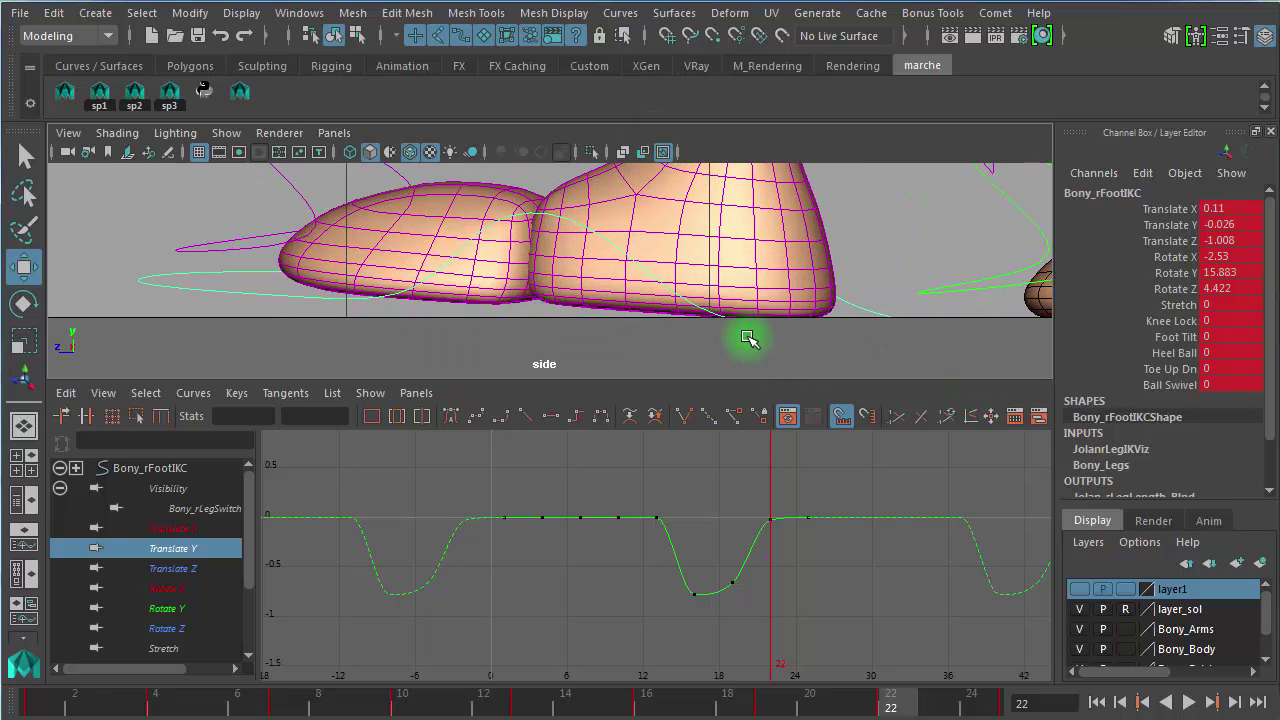
middle_click_drag(748, 338, 618, 305, "alt")
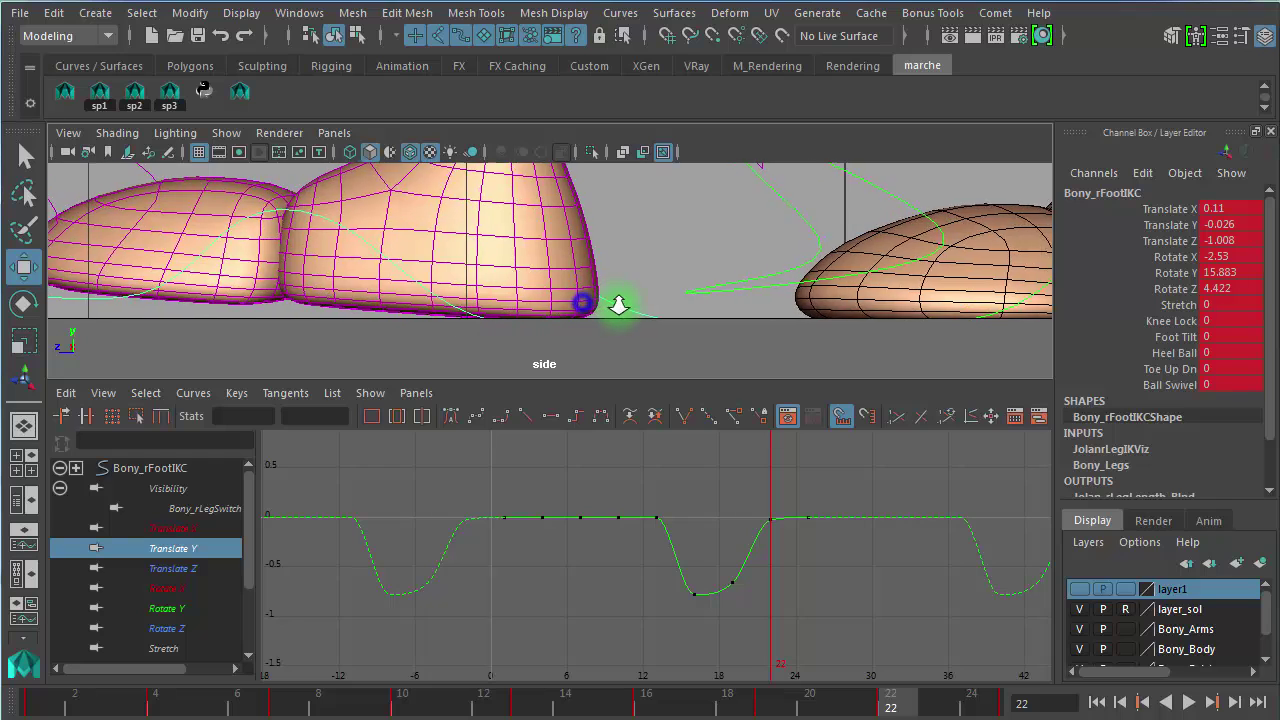
right_click_drag(618, 305, 694, 313, "alt")
Step: Set the right foot's Translate Y key at frame 22 to -0.0486 so the foot sits slightly higher off the ground
left_click(842, 610)
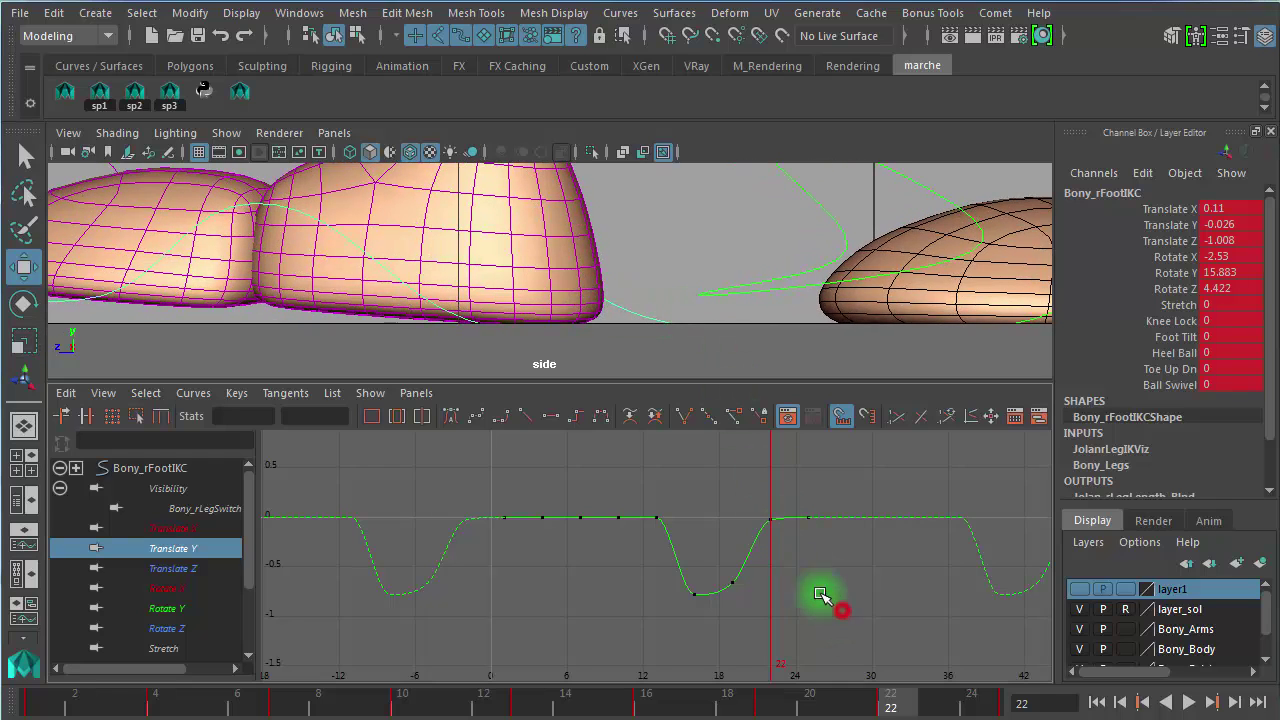
left_click_drag(711, 457, 800, 580)
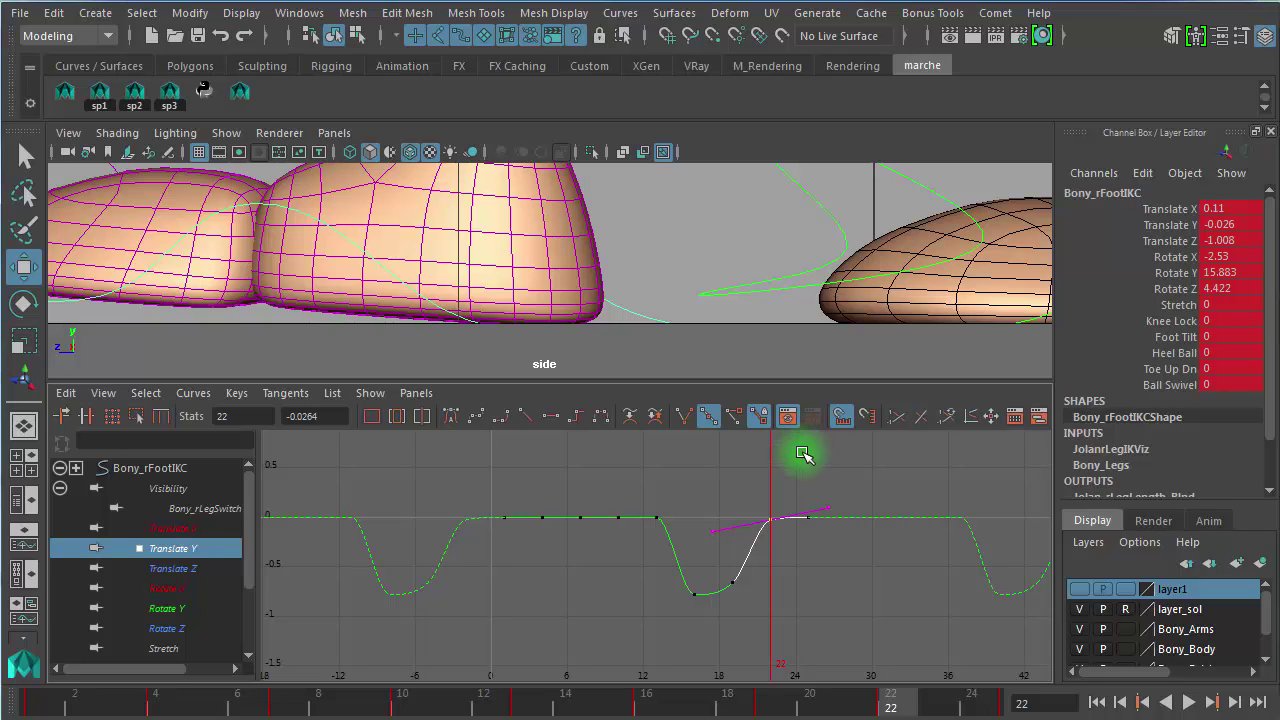
middle_click_drag(802, 447, 803, 455)
key("ctrl+z")
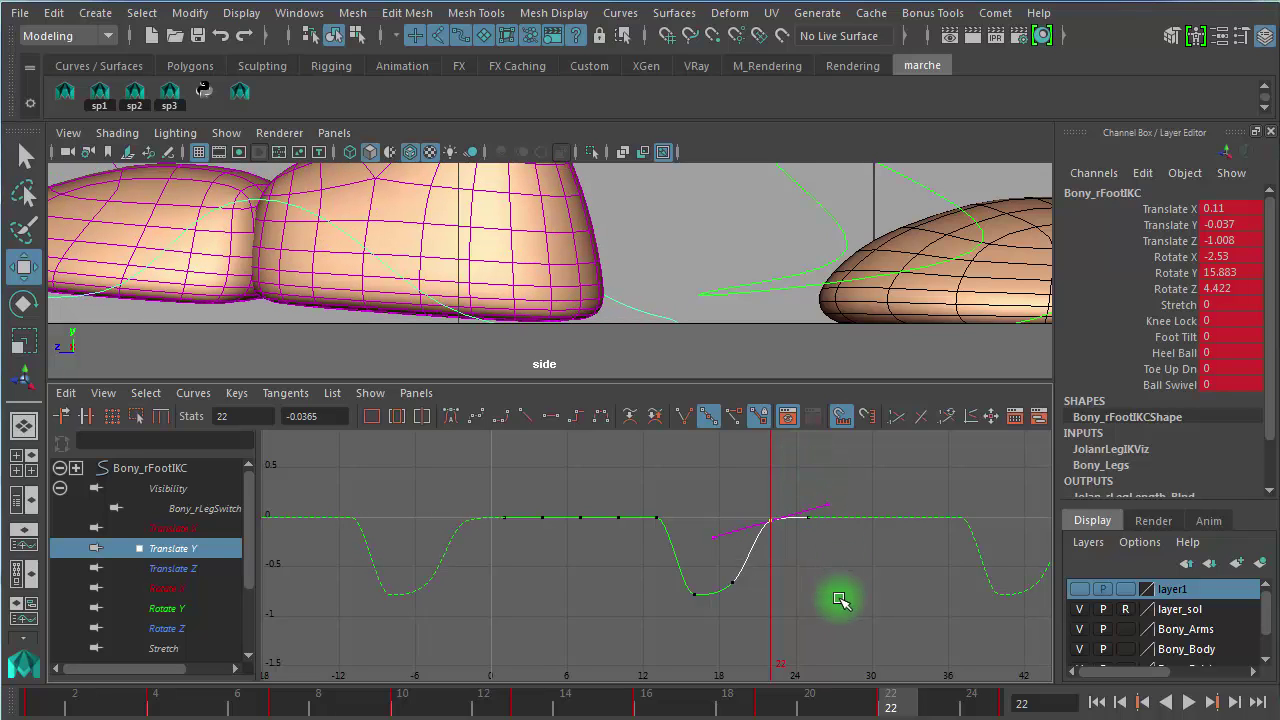
right_click_drag(845, 609, 911, 534, "alt")
middle_click_drag(911, 534, 733, 686, "alt")
left_click(666, 510)
left_click_drag(670, 519, 721, 588)
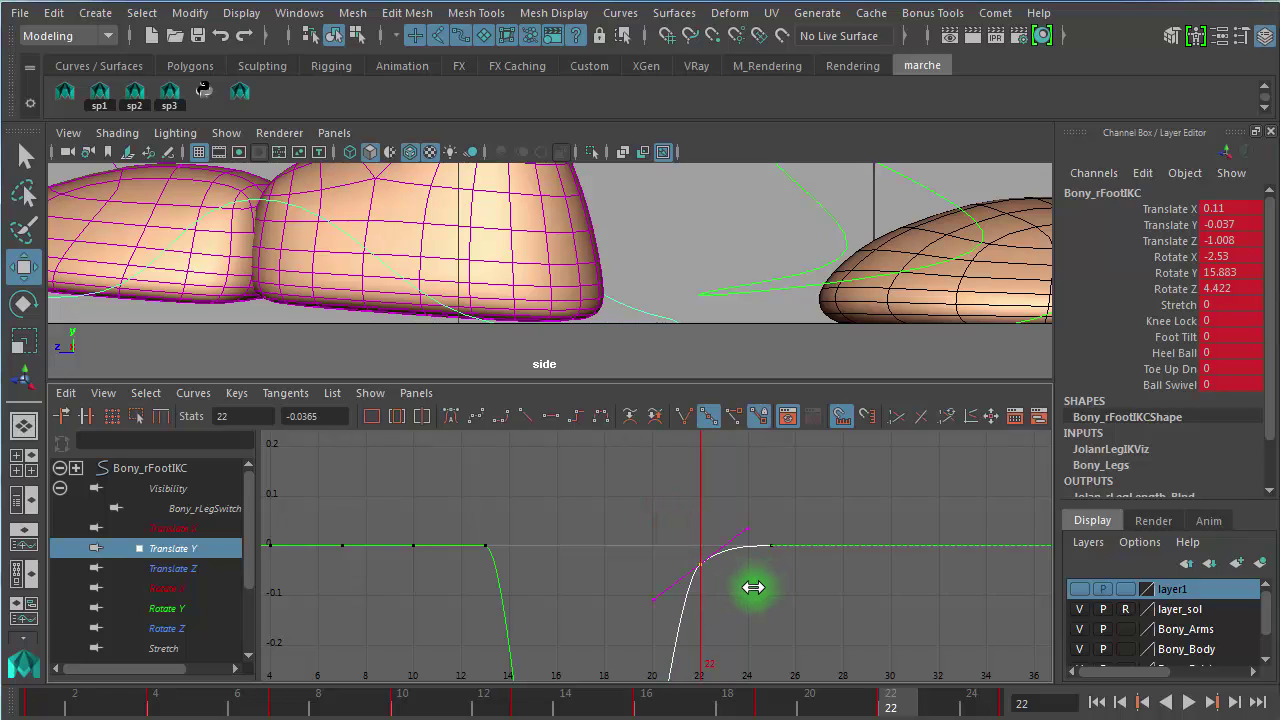
middle_click_drag(770, 571, 746, 594, "shift")
key("a")
right_click_drag(701, 569, 662, 560, "alt")
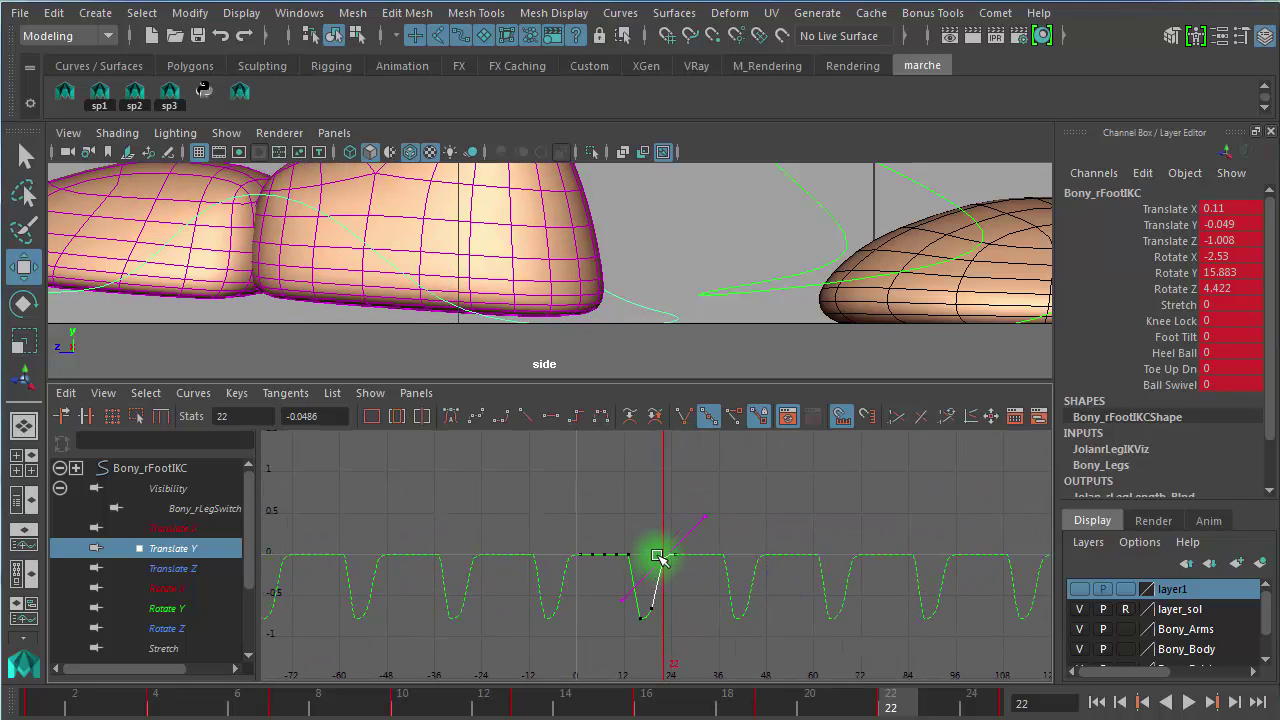
Step: Isolate and frame the right foot's Translate Z curve and test the foot's forward-backward movement at frame 22
left_click(200, 571)
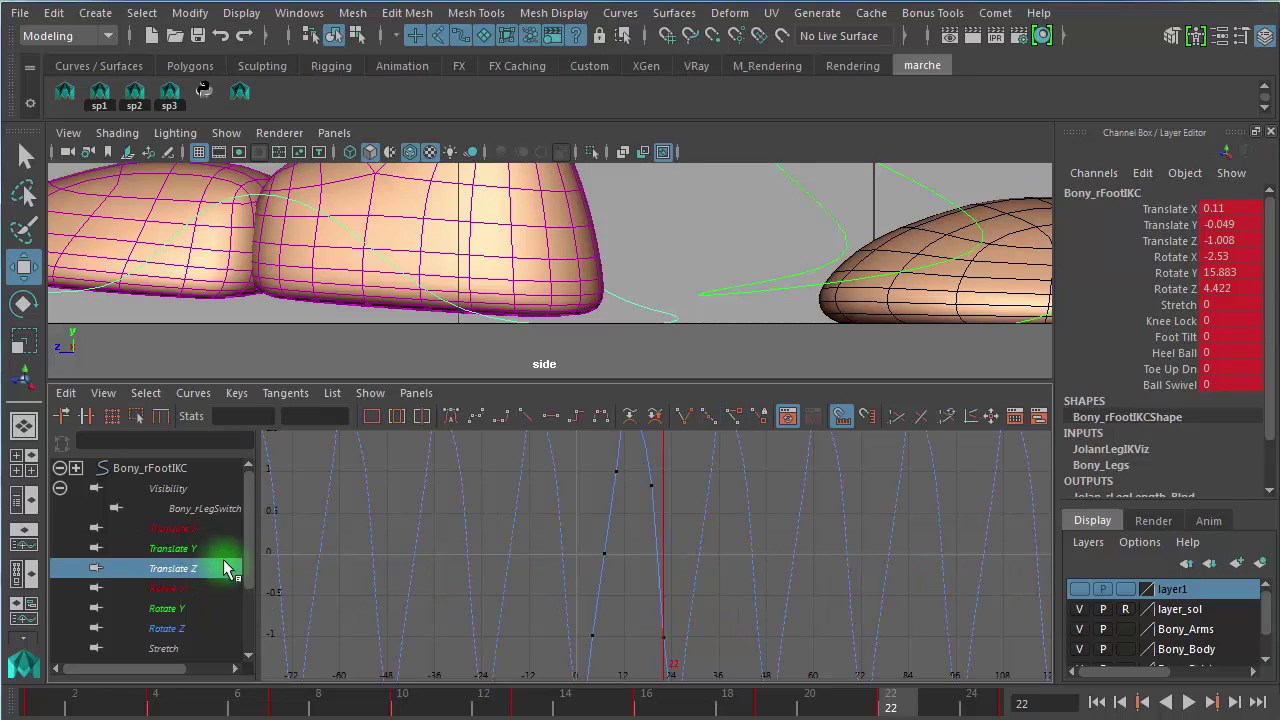
key("f")
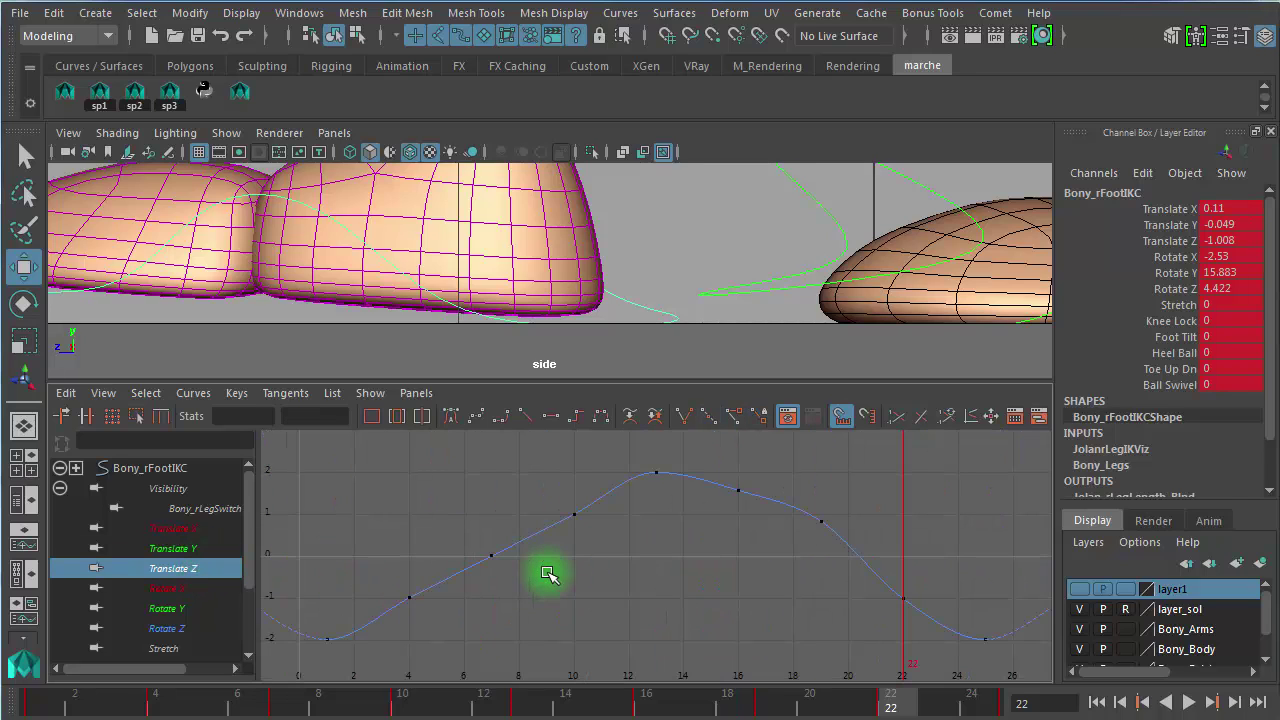
right_click_drag(775, 326, 489, 294, "alt")
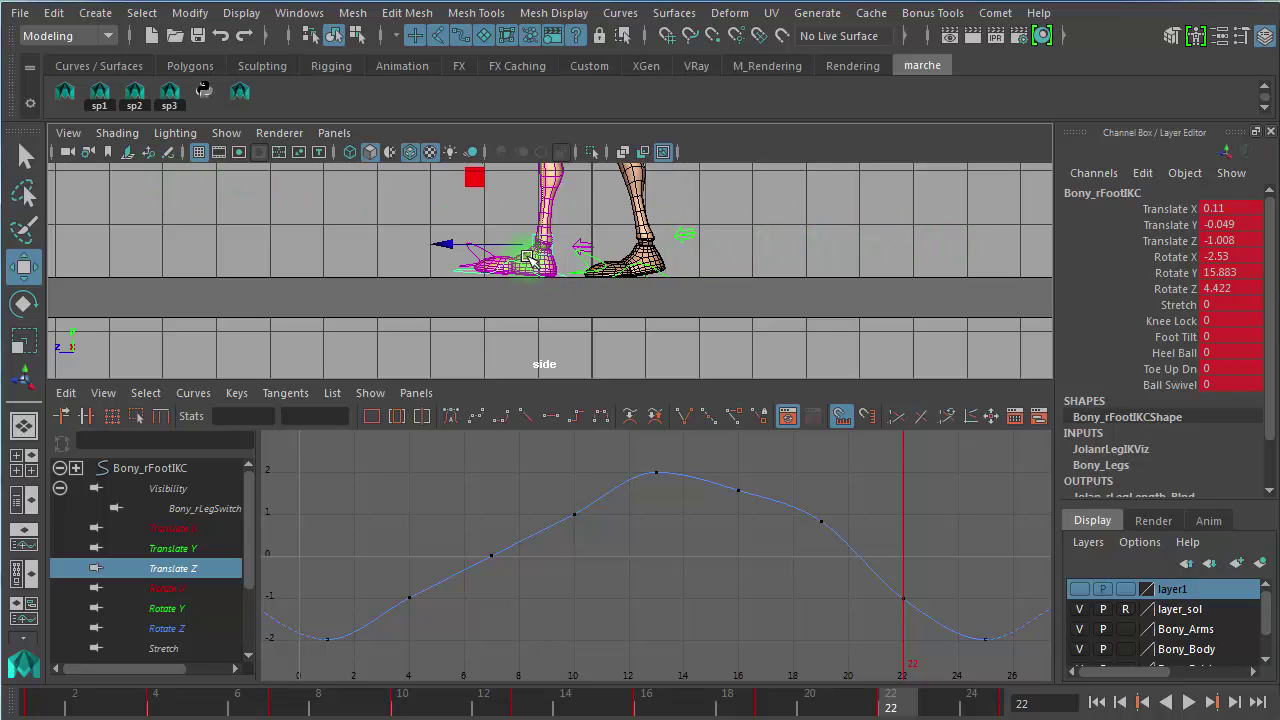
mouse_move(437, 244)
left_mouse_down()
mouse_move(563, 263)
mouse_move(206, 220)
mouse_move(400, 250)
mouse_move(420, 240)
mouse_move(391, 220)
mouse_move(417, 209)
mouse_move(352, 215)
mouse_move(551, 268)
mouse_move(440, 243)
left_mouse_up()
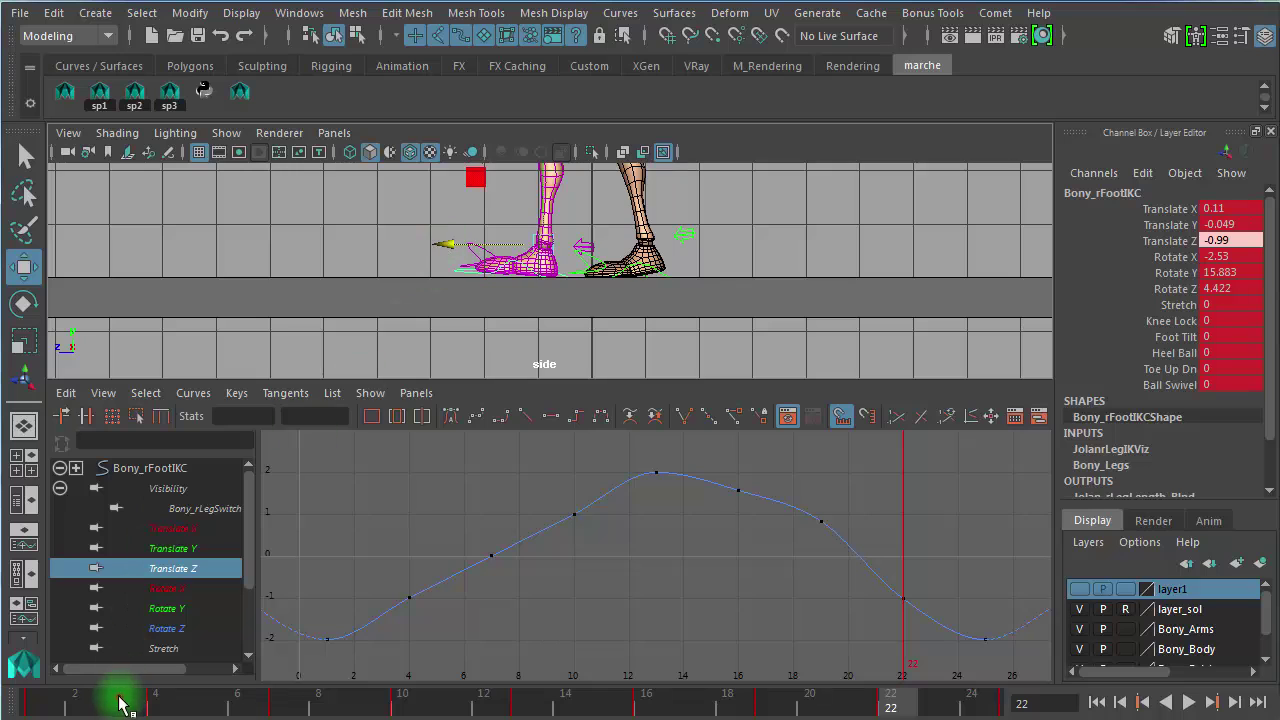
Step: Compare frames 1 and 2 in a close-up of the right heel to check its slide along the ground
left_click_drag(123, 699, 119, 697)
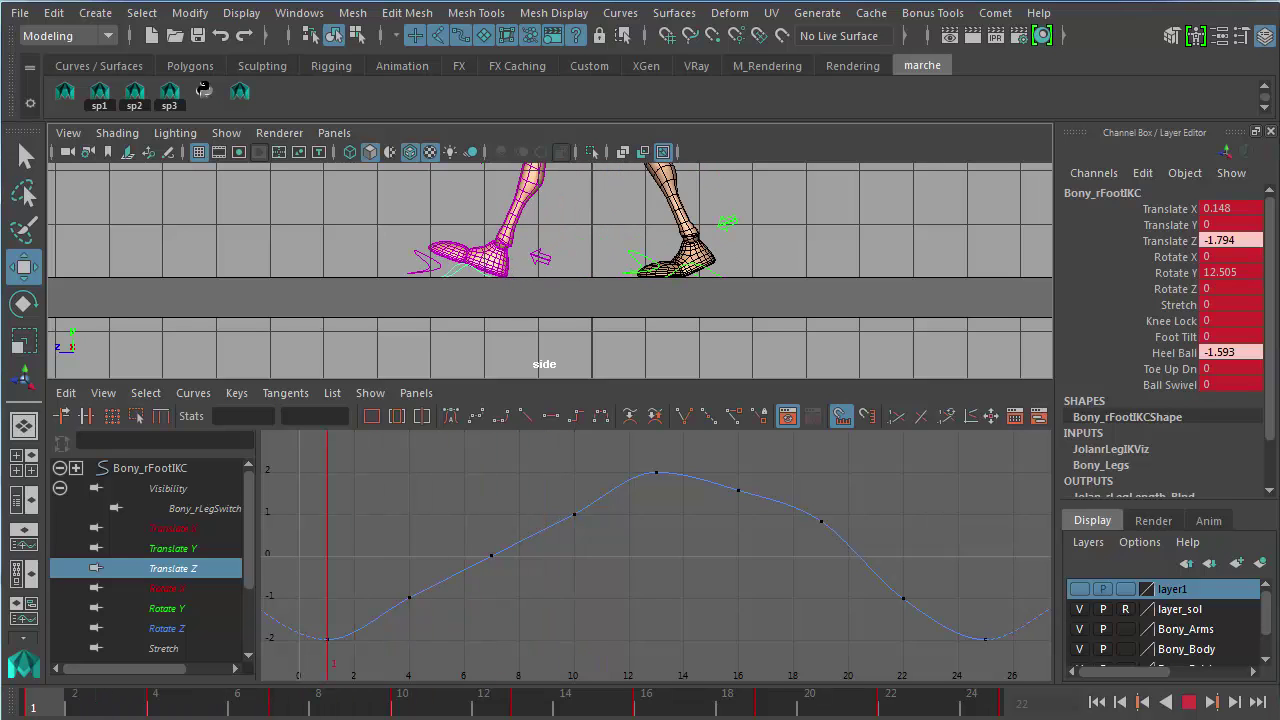
key("Escape")
right_click_drag(418, 213, 1103, 361, "alt")
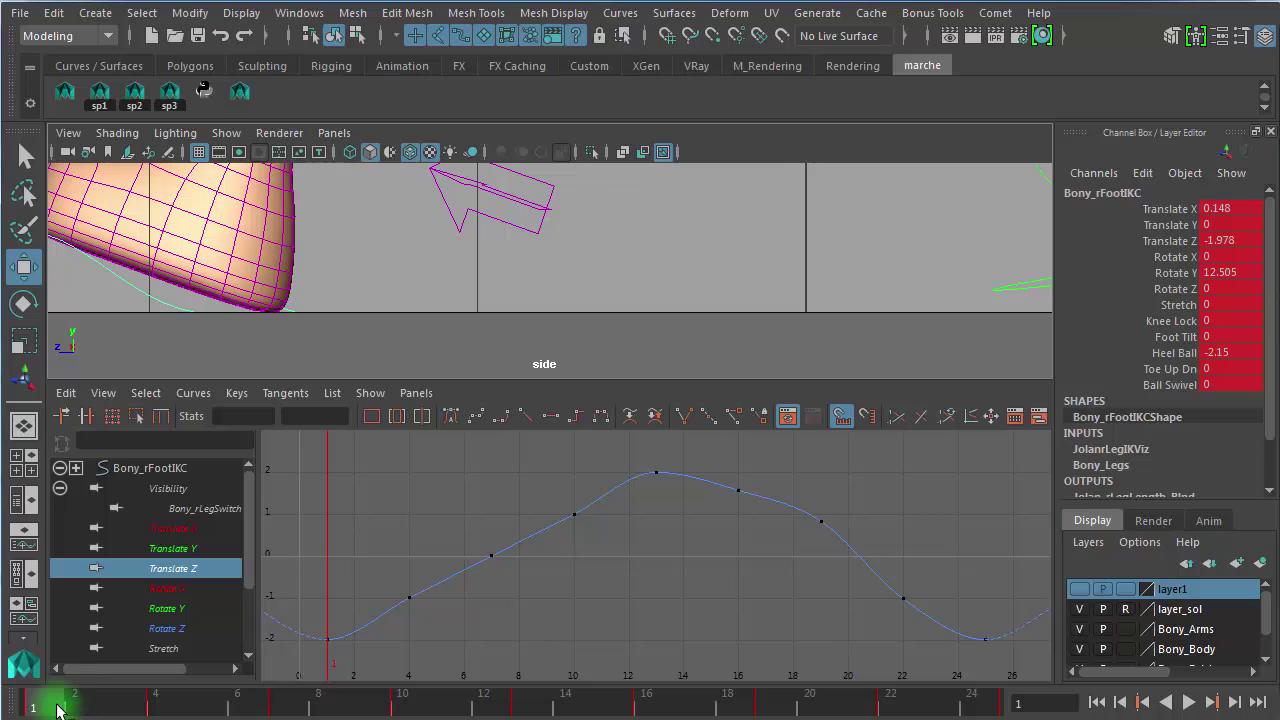
key("alt+v")
left_click(97, 708)
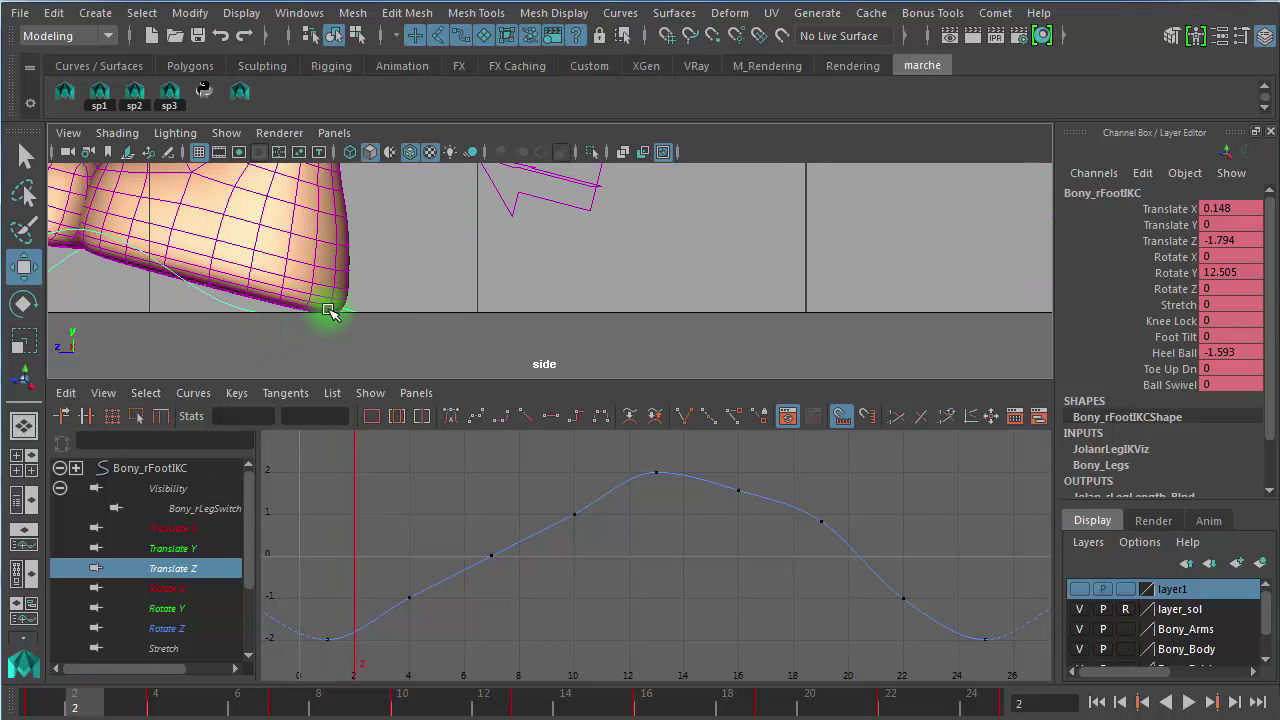
left_click(35, 700)
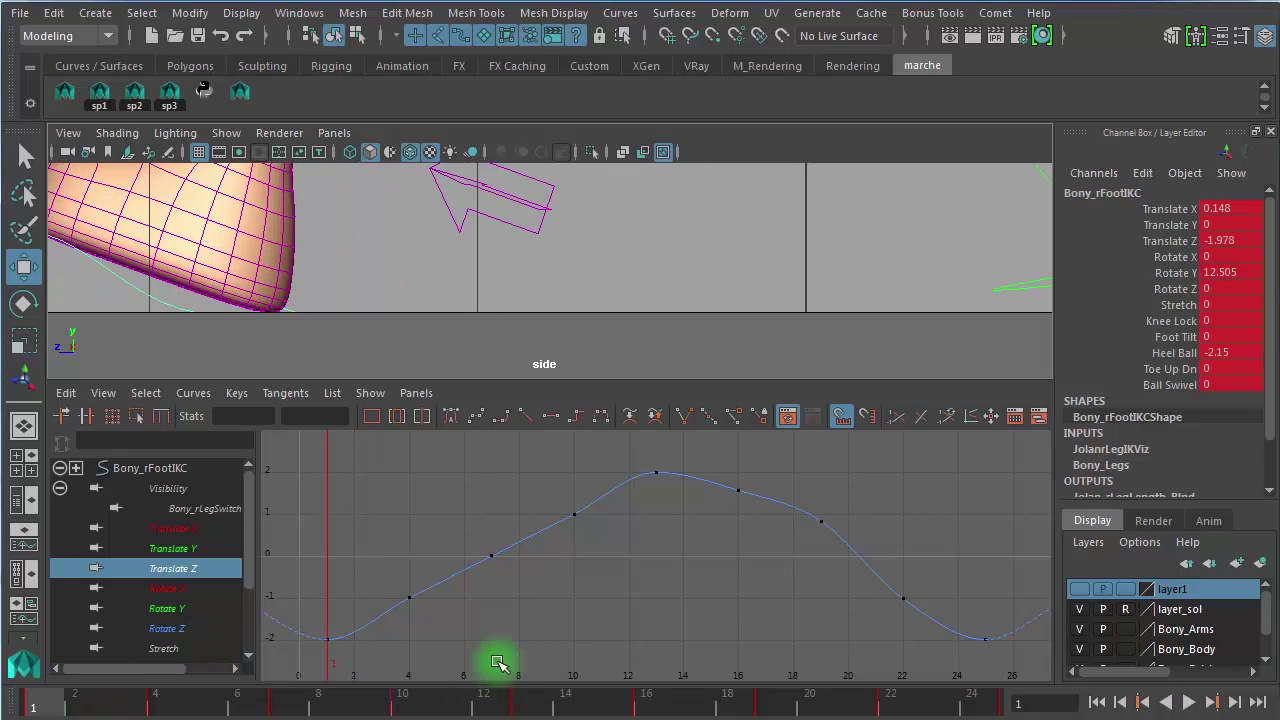
Step: Break the tangents of the right foot's Translate Z key at frame 1 and make its outgoing tangent linear
left_click_drag(307, 603, 353, 660)
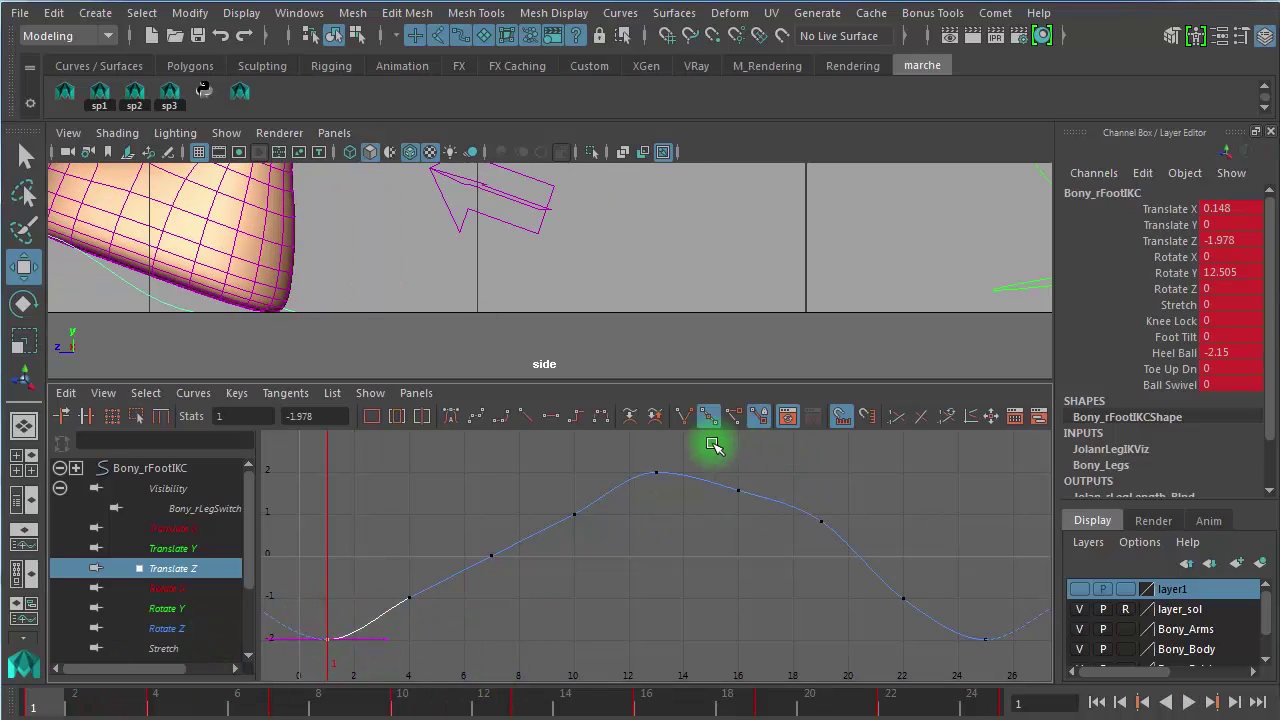
left_click(678, 418)
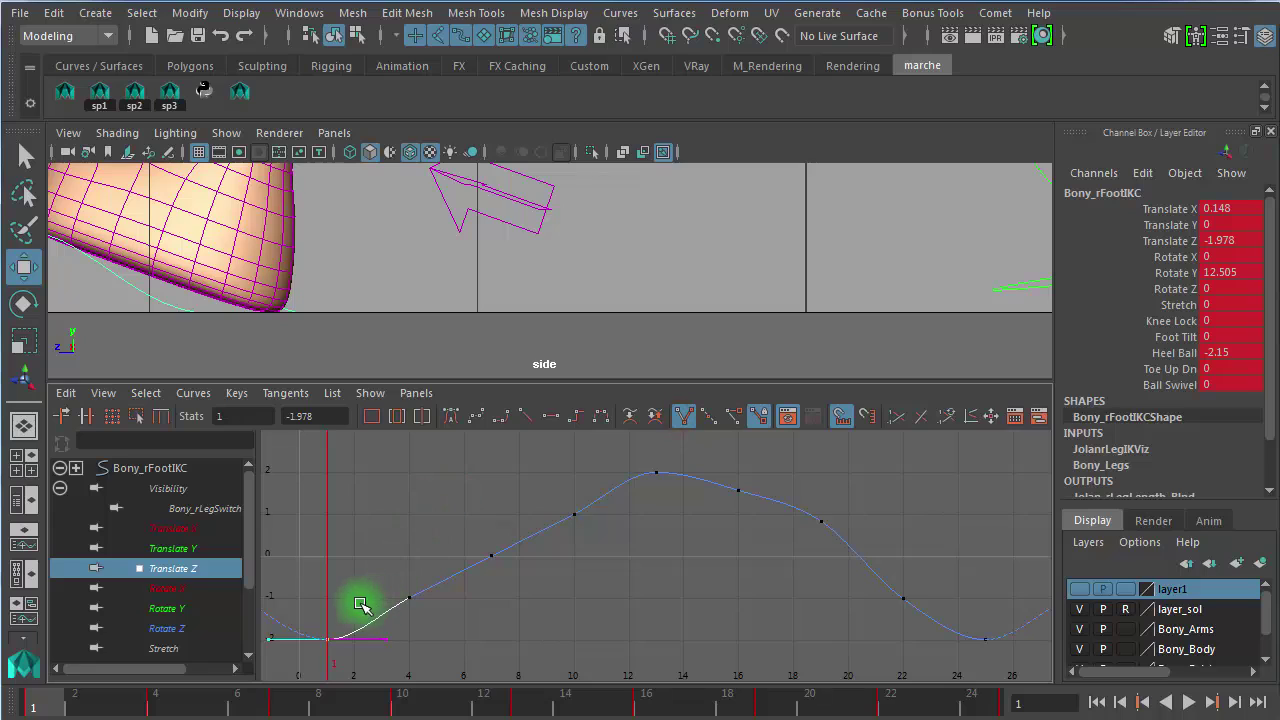
left_click_drag(354, 603, 418, 660)
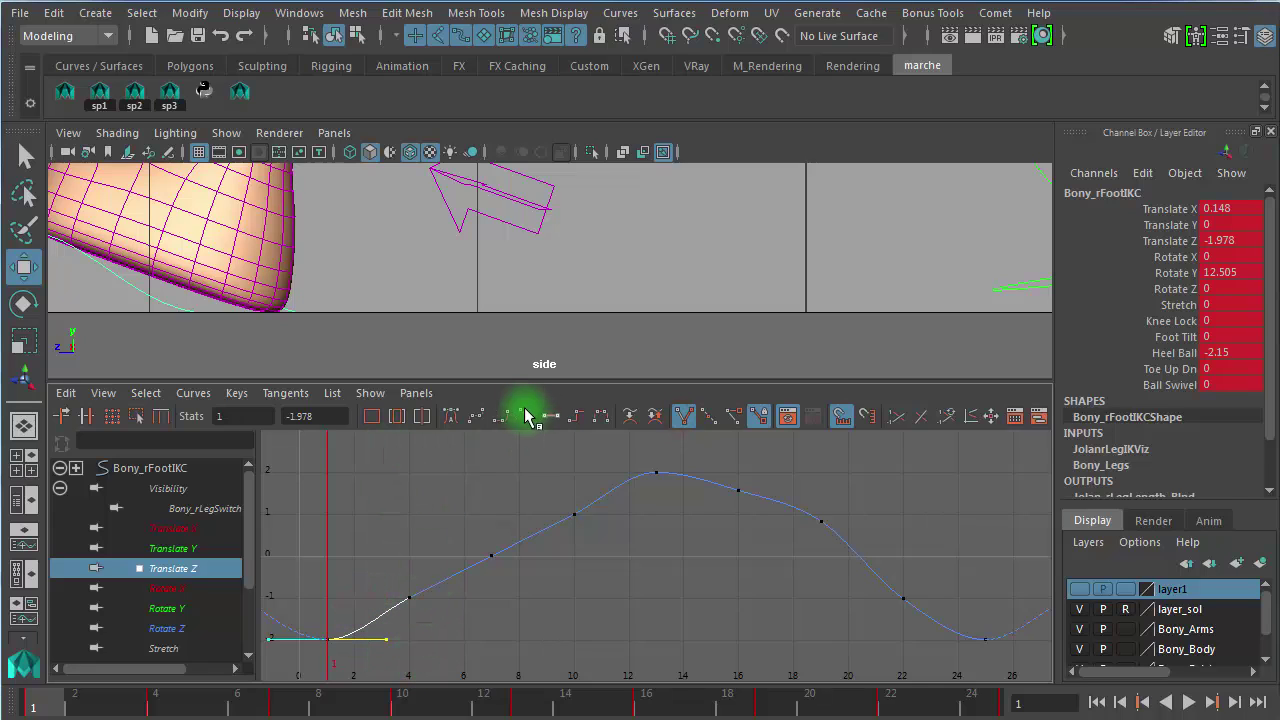
left_click(466, 651)
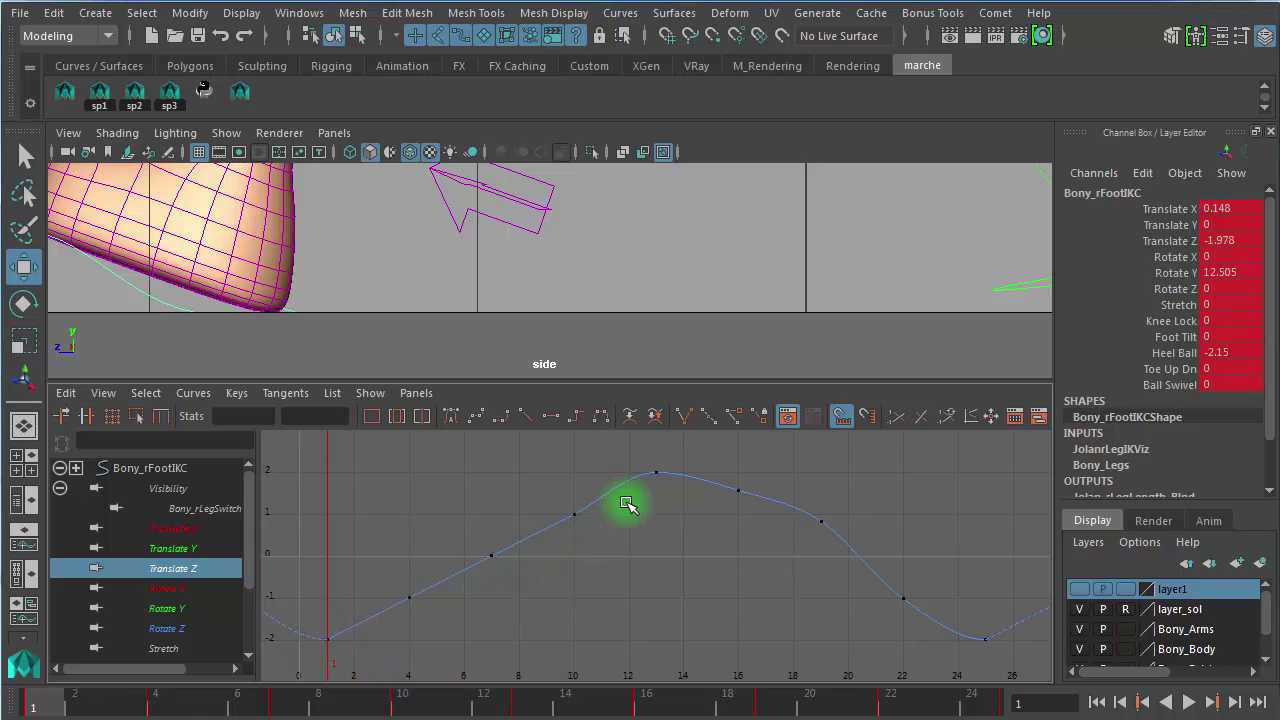
Step: Scrub from frame 2 to frame 13 in the side view to check the right foot's ground travel against its Translate Z curve
left_click(81, 706)
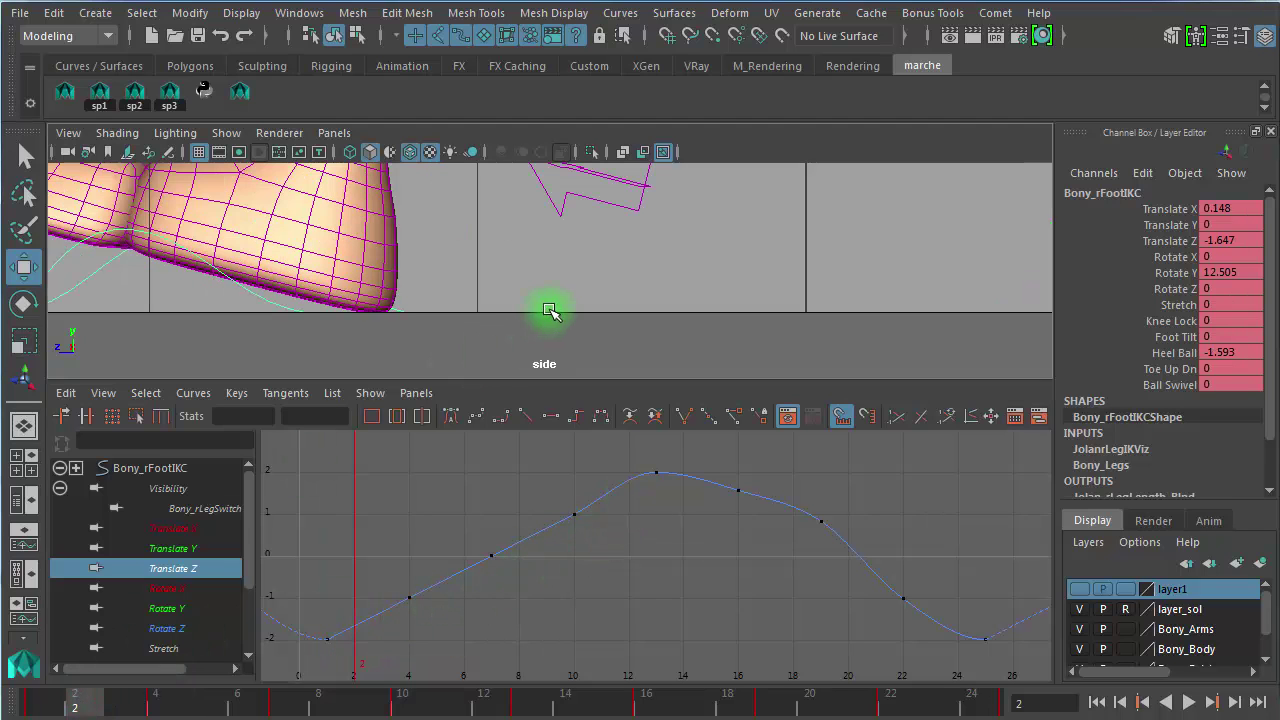
right_click_drag(570, 269, 302, 238, "alt")
middle_click_drag(593, 271, 458, 309, "alt")
key("alt+v")
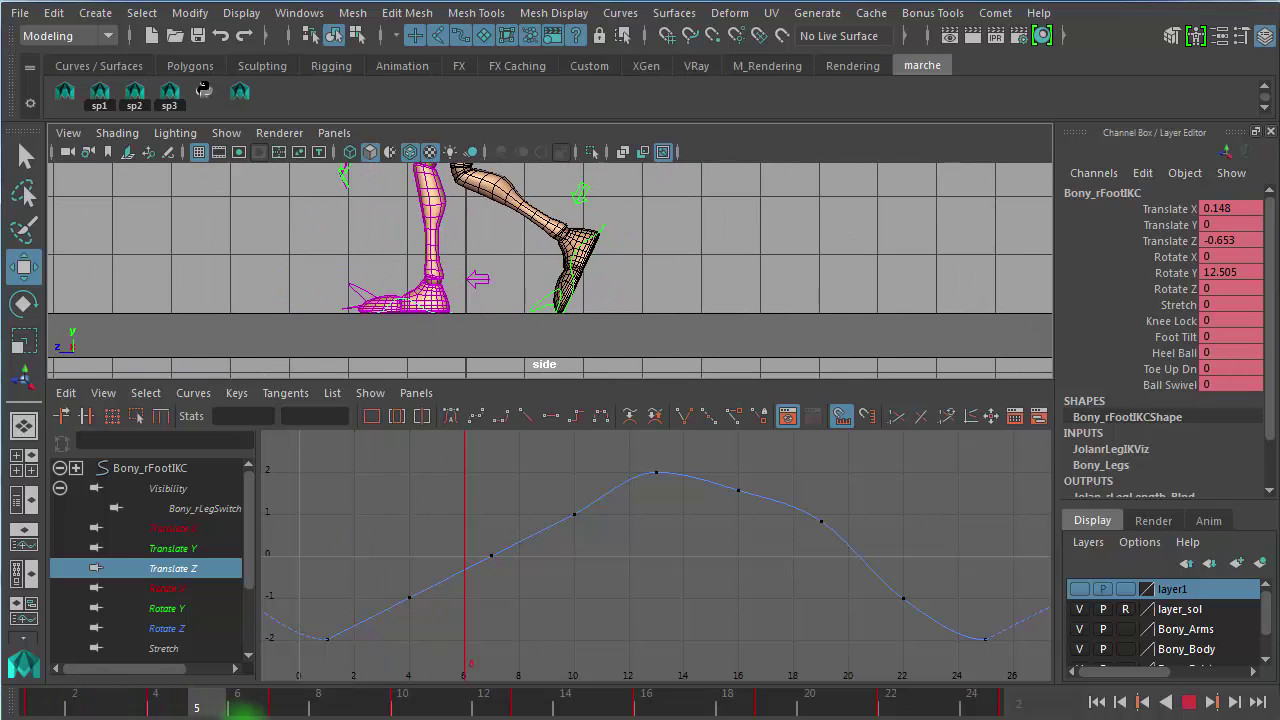
key("alt+v")
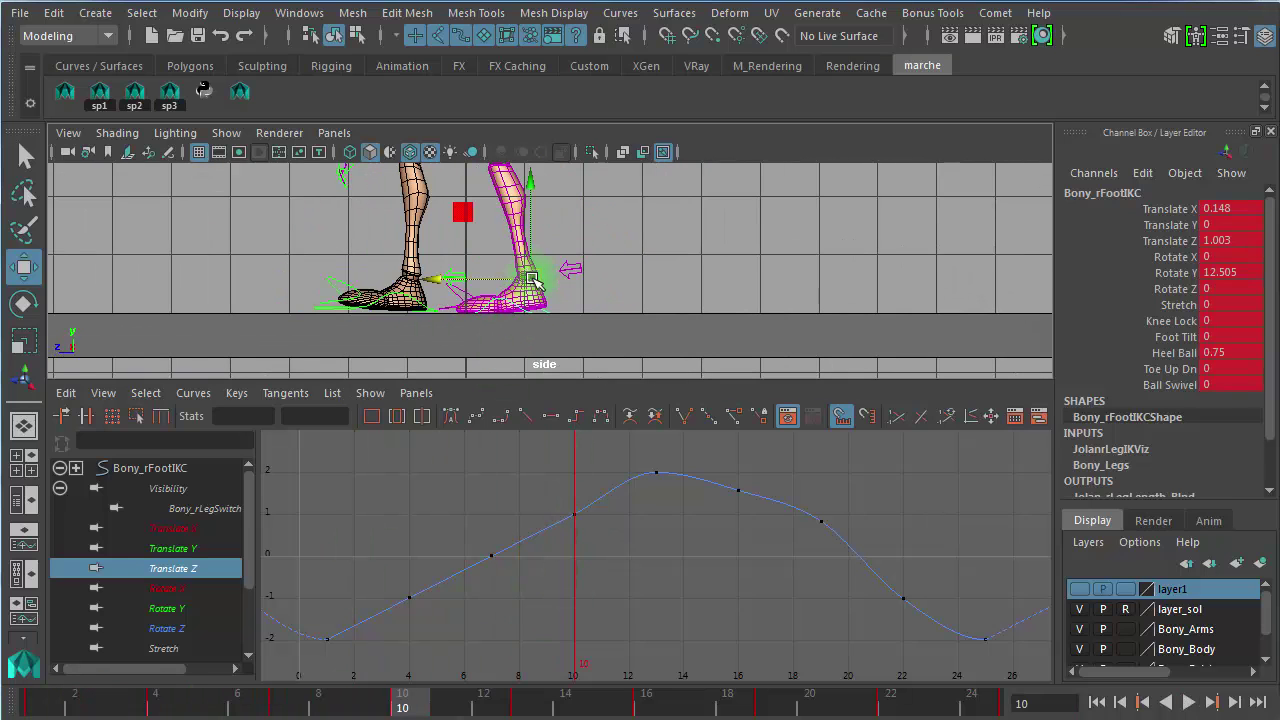
key("alt+v")
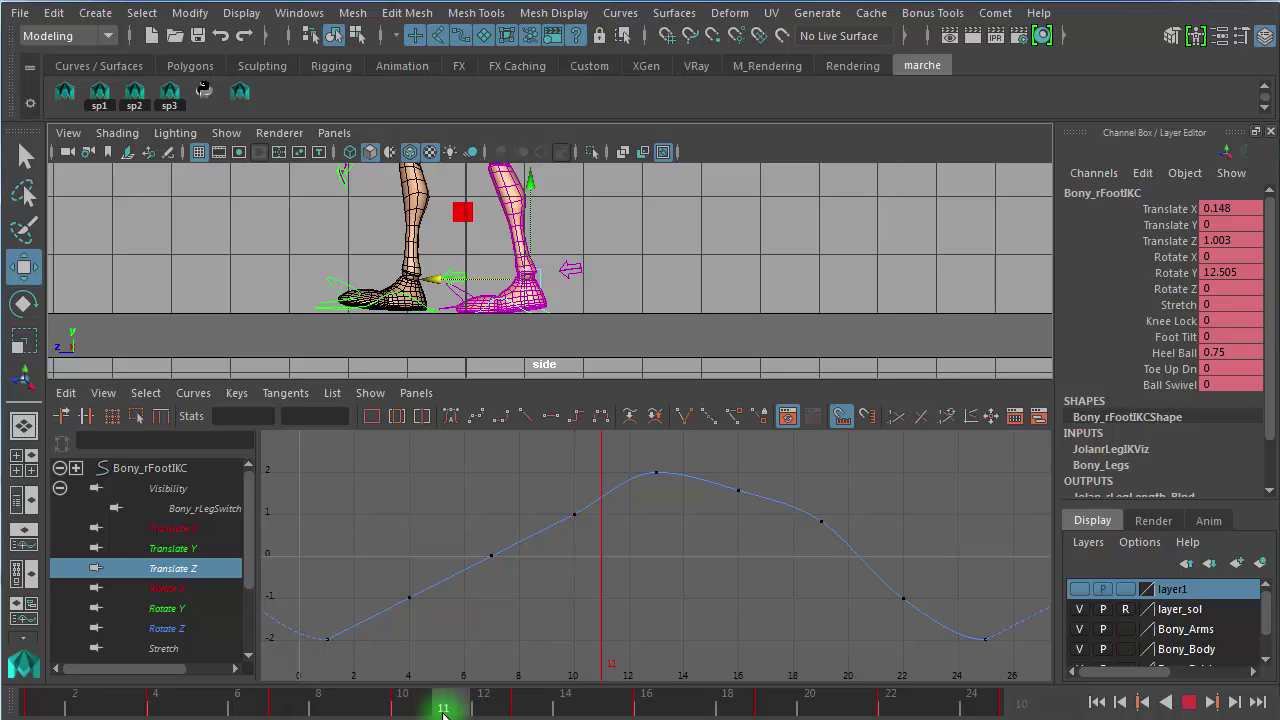
left_click_drag(521, 712, 523, 710)
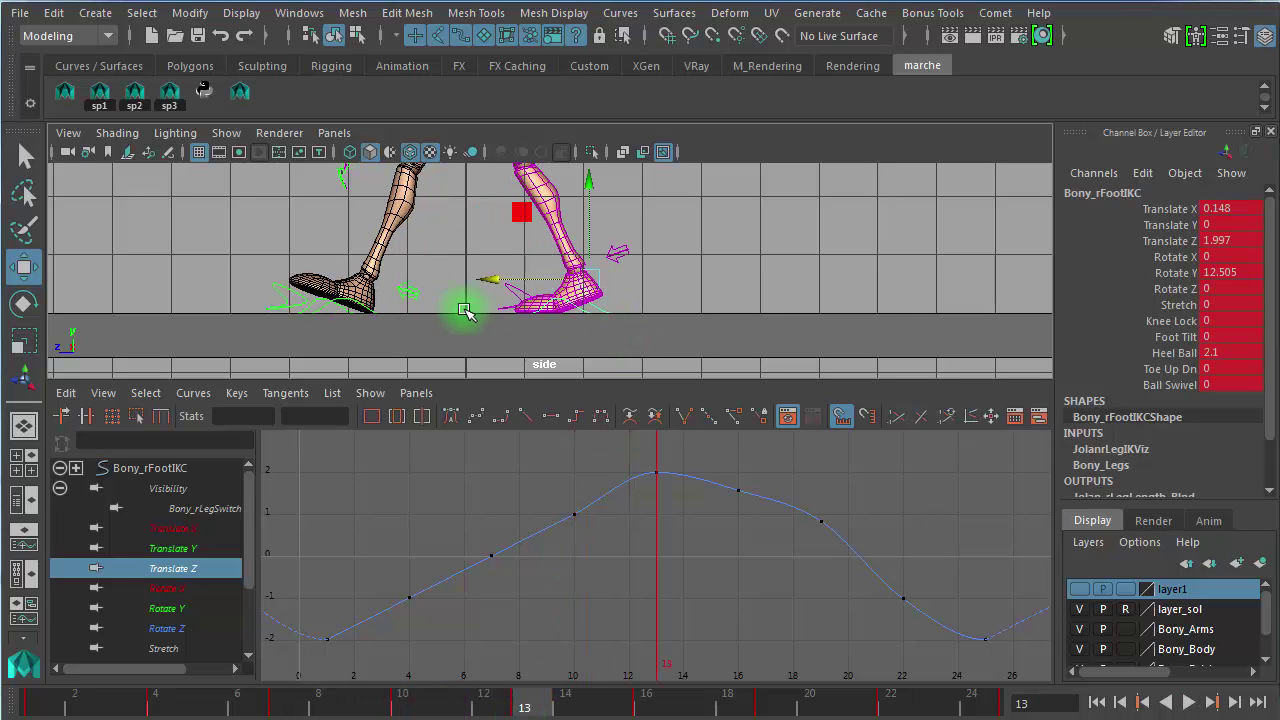
right_click_drag(464, 310, 851, 365, "alt")
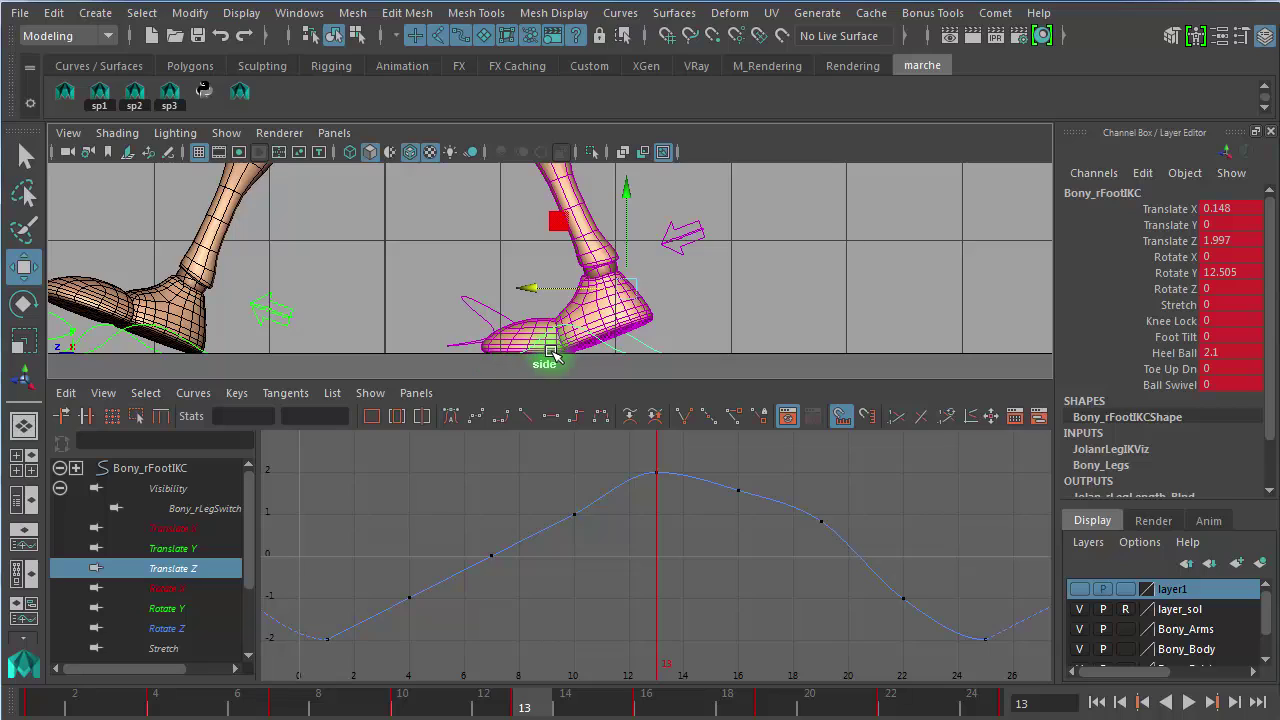
Step: Break the tangents of the right foot's Translate Z key at frame 13 and make its incoming tangent linear
left_click_drag(630, 511, 669, 457)
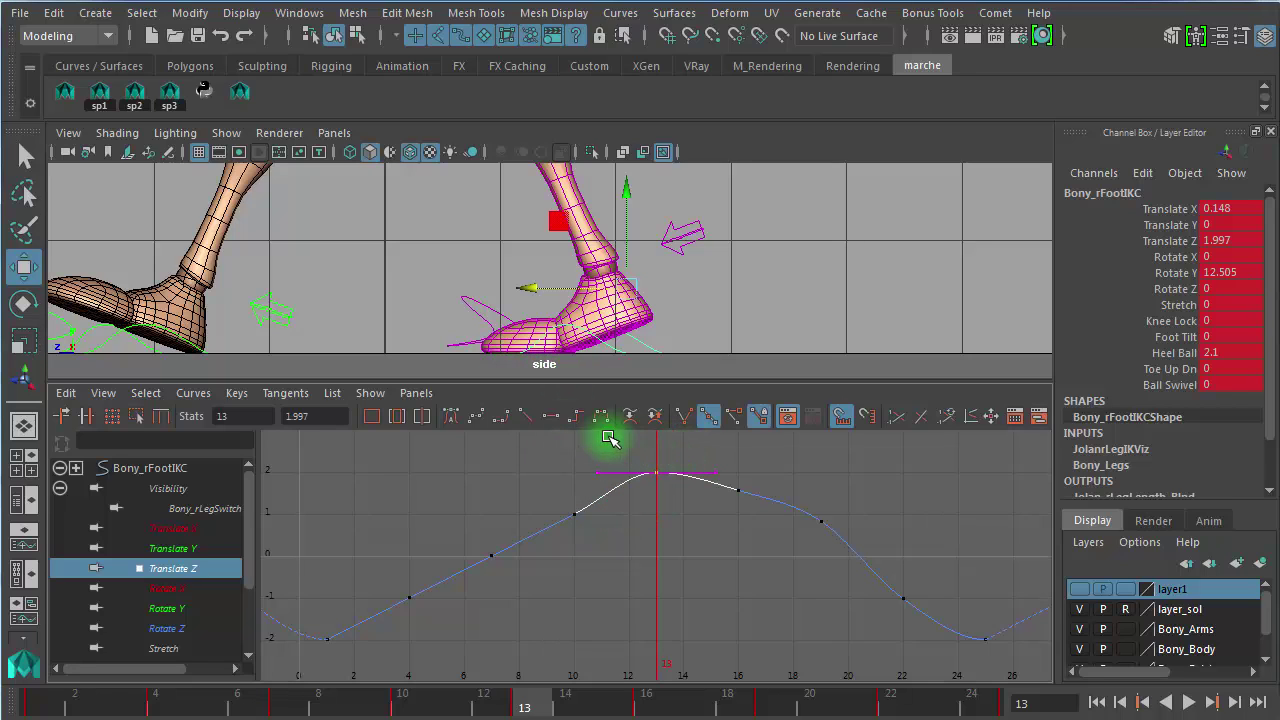
left_click(688, 416)
left_click_drag(589, 443, 622, 511)
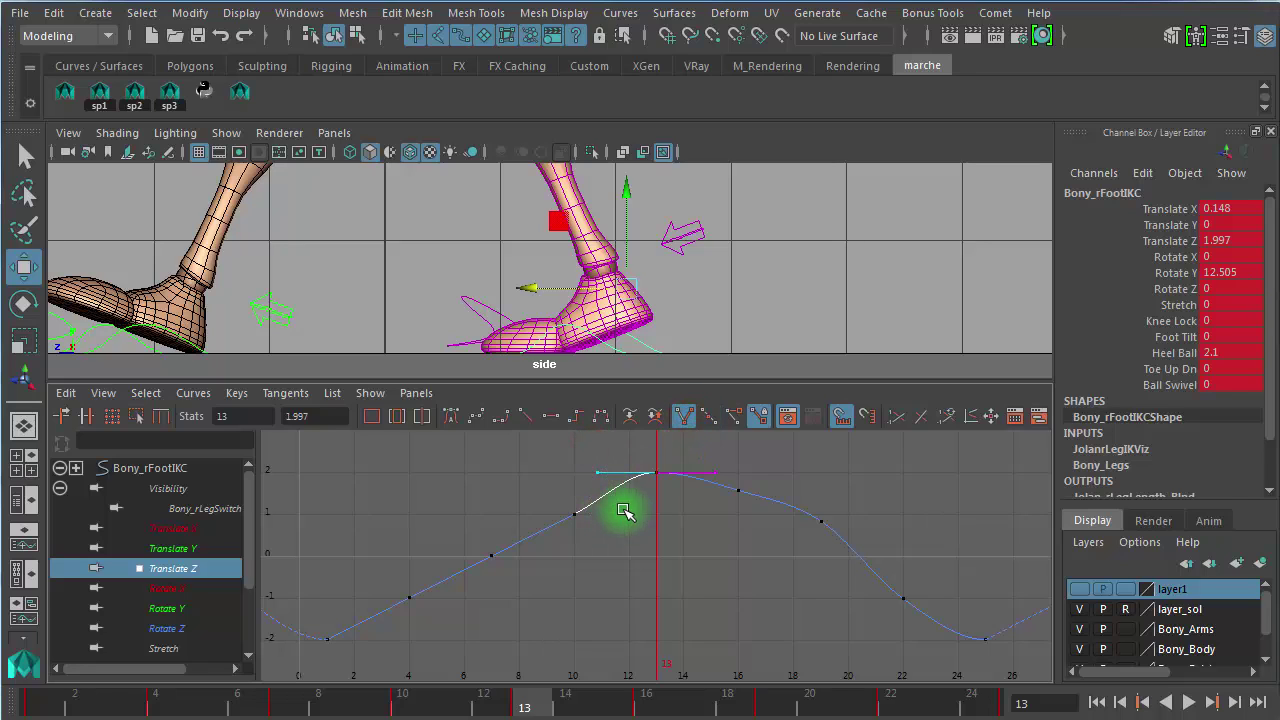
left_click(551, 574)
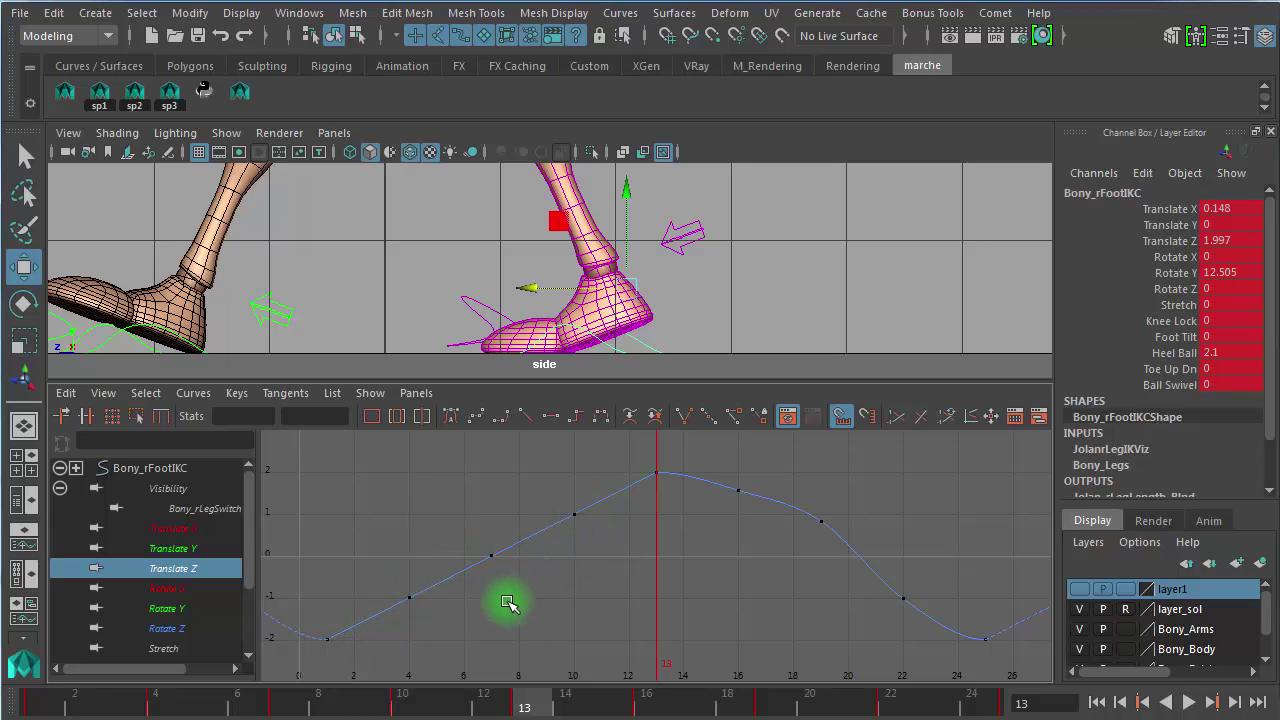
Step: Try the right foot's Translate Z curve without the keys at frames 4, 7 and 10
left_click_drag(373, 629, 613, 477)
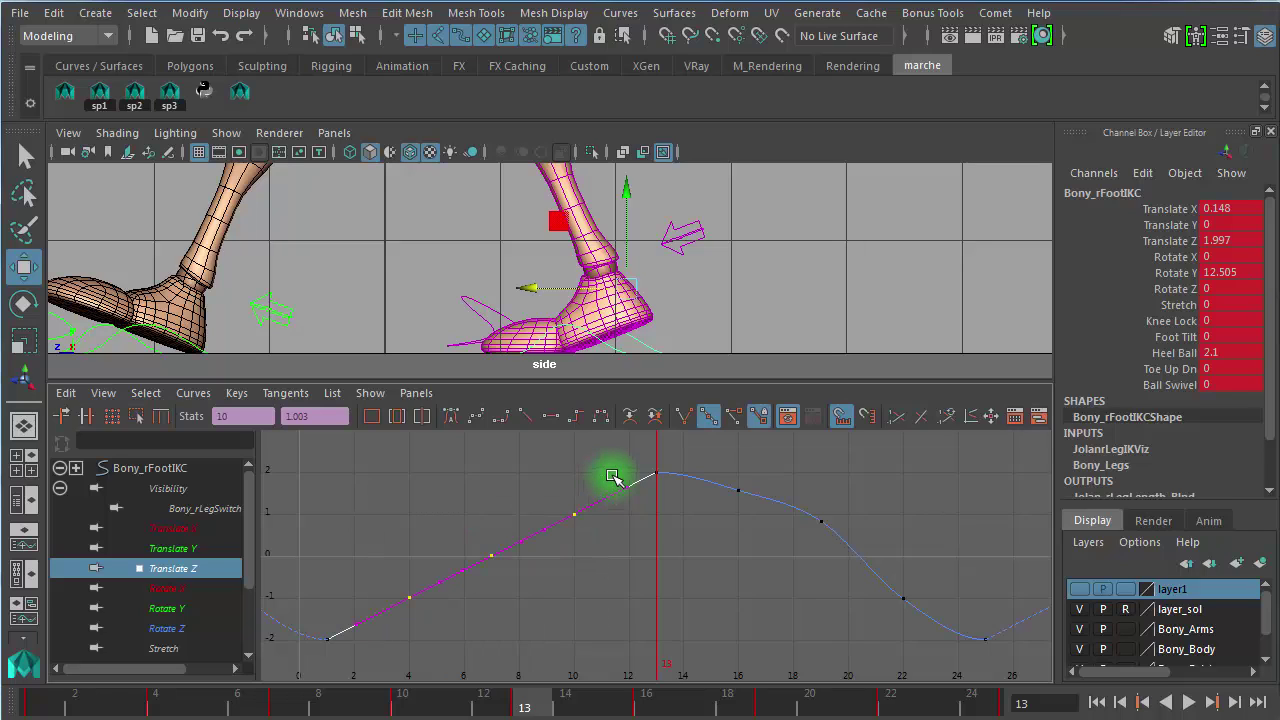
left_click(617, 468)
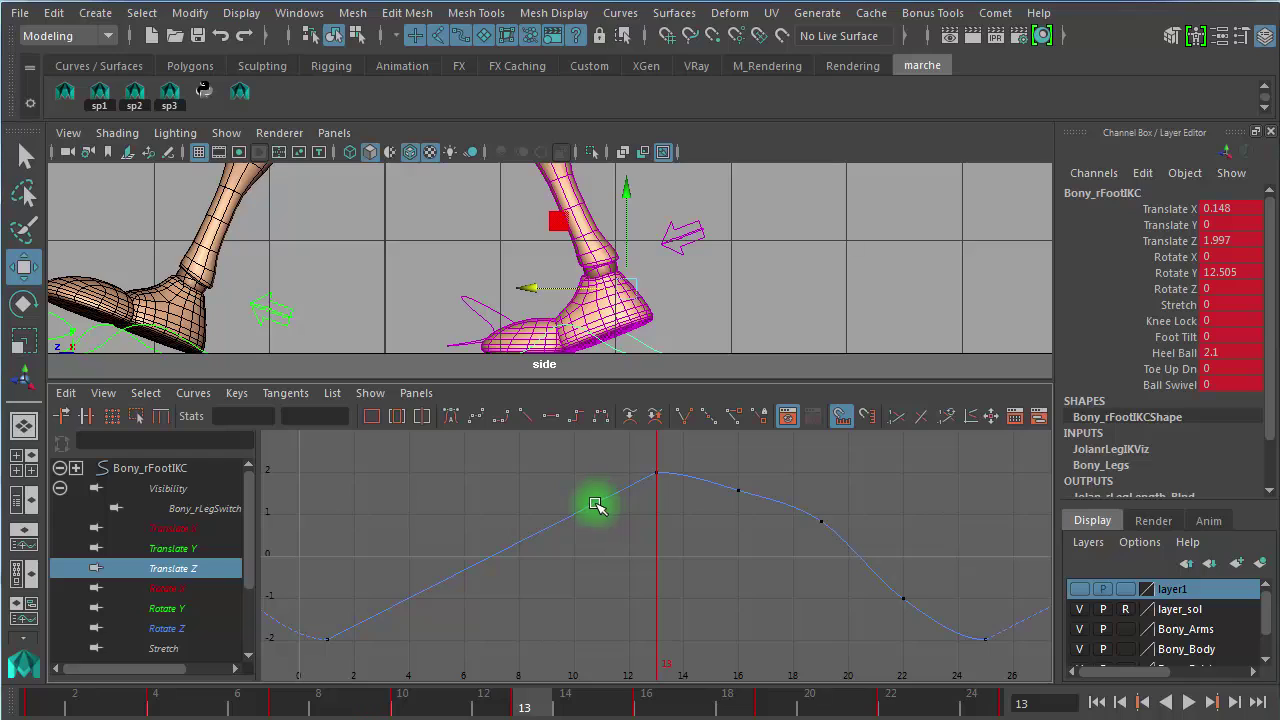
key("ctrl+z")
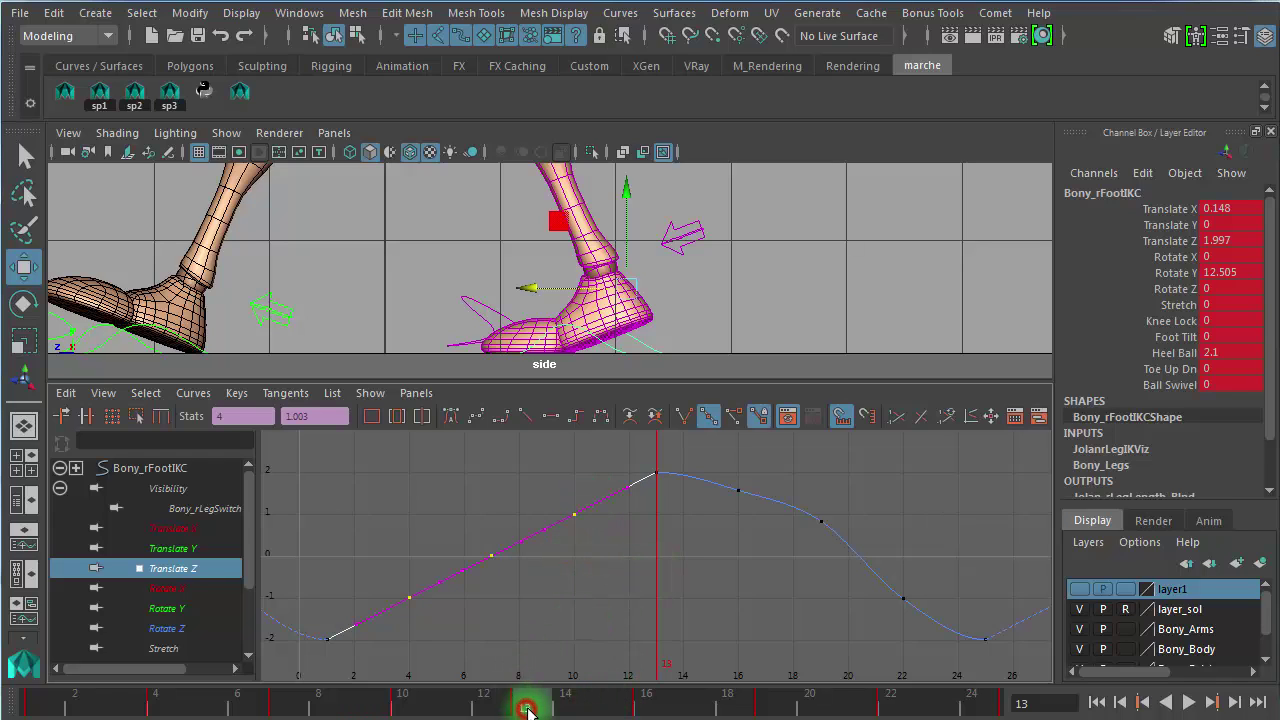
Step: Check the right foot's movement between frames 13 and 16 against its Translate Z key at frame 16
key("alt+v")
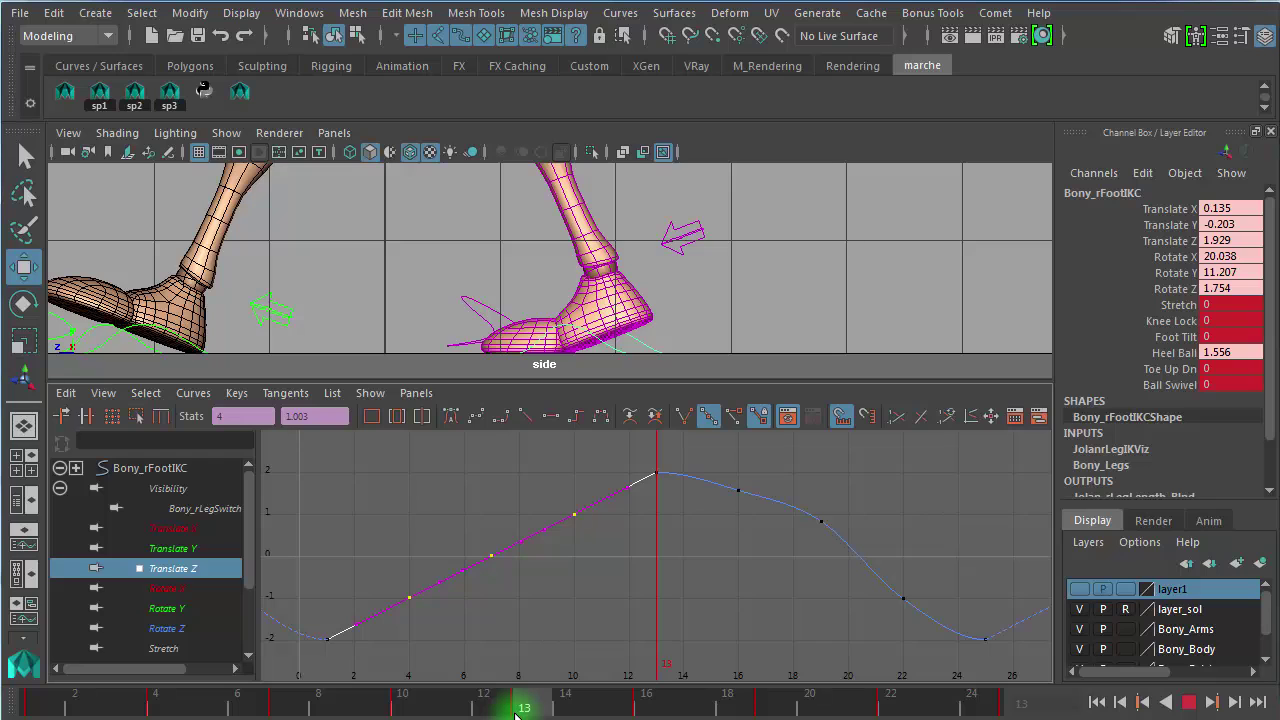
key("alt+v")
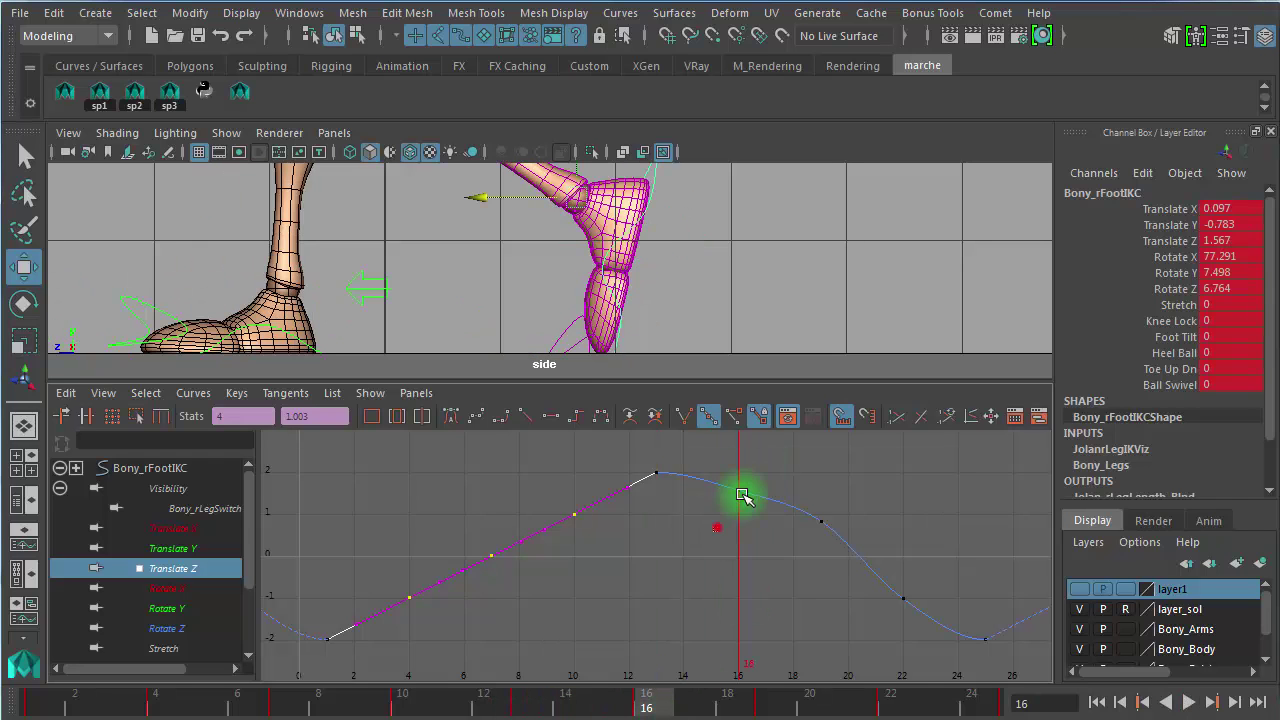
left_click_drag(715, 528, 768, 454)
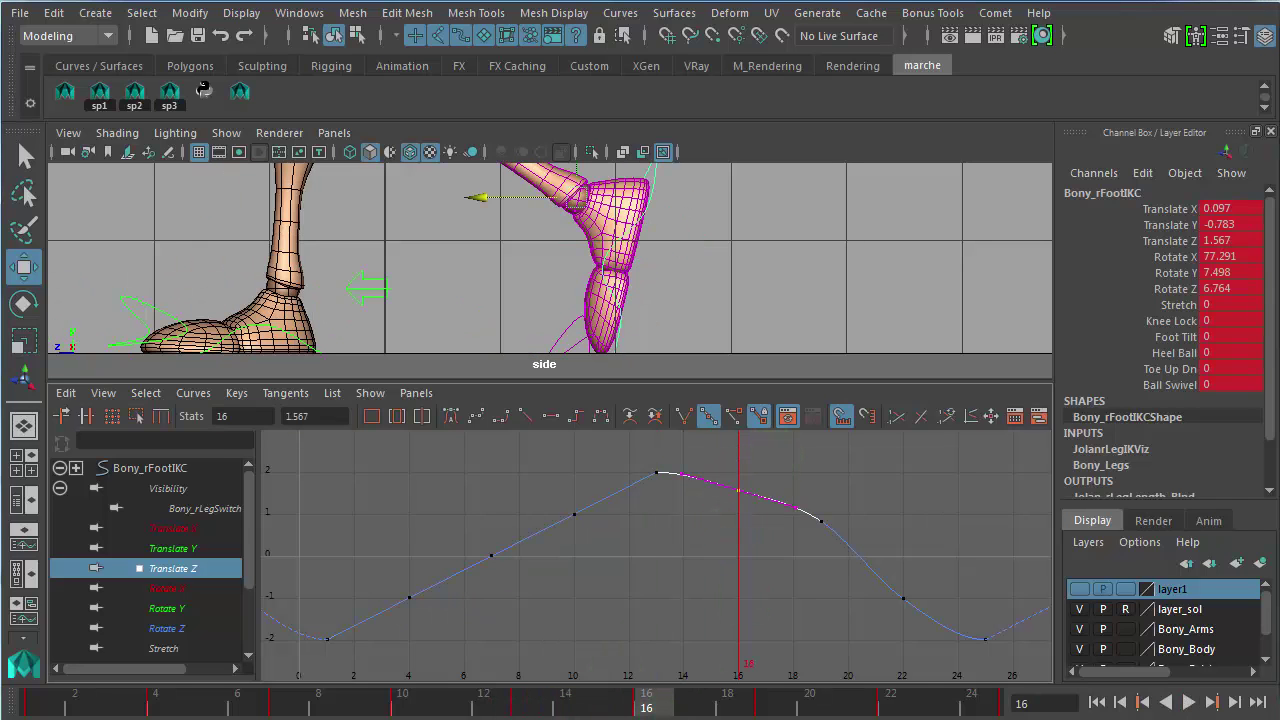
left_click_drag(641, 708, 527, 706)
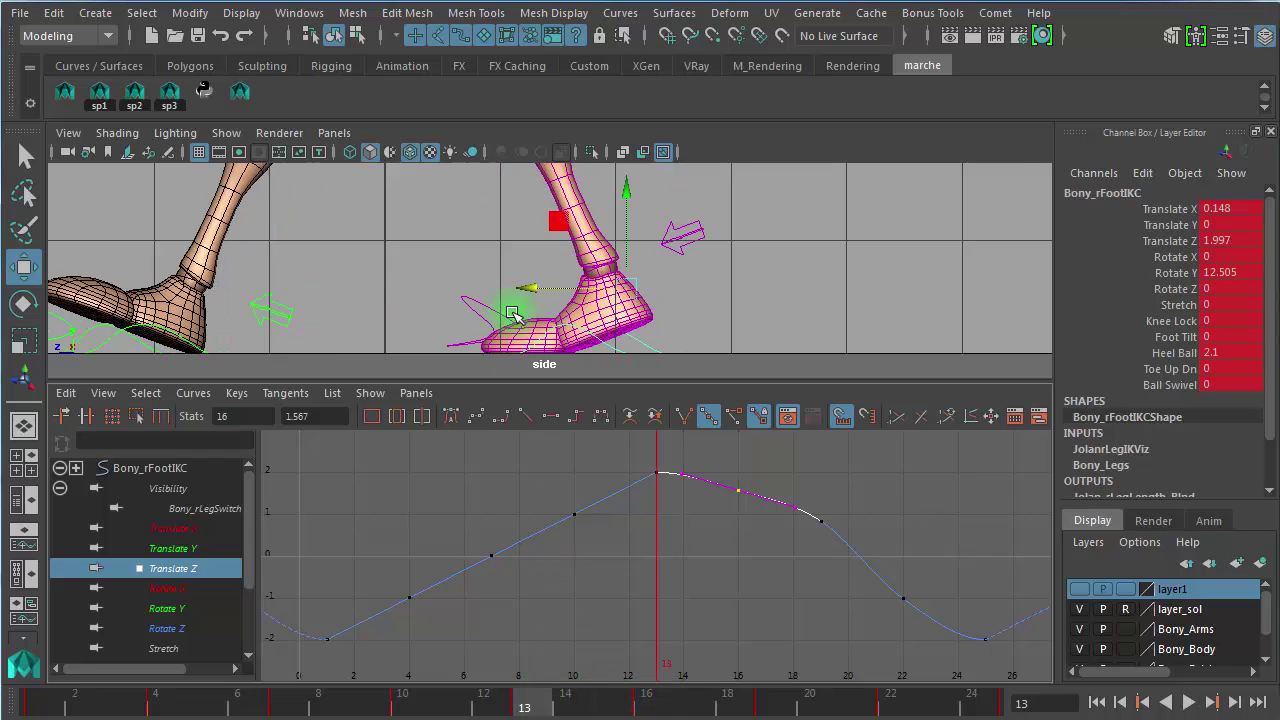
Step: Compare frames 12, 13 and 14 in a close-up of the right toe to check its slide along the ground
right_click_drag(486, 280, 885, 349, "alt")
middle_click_drag(885, 350, 897, 157, "alt")
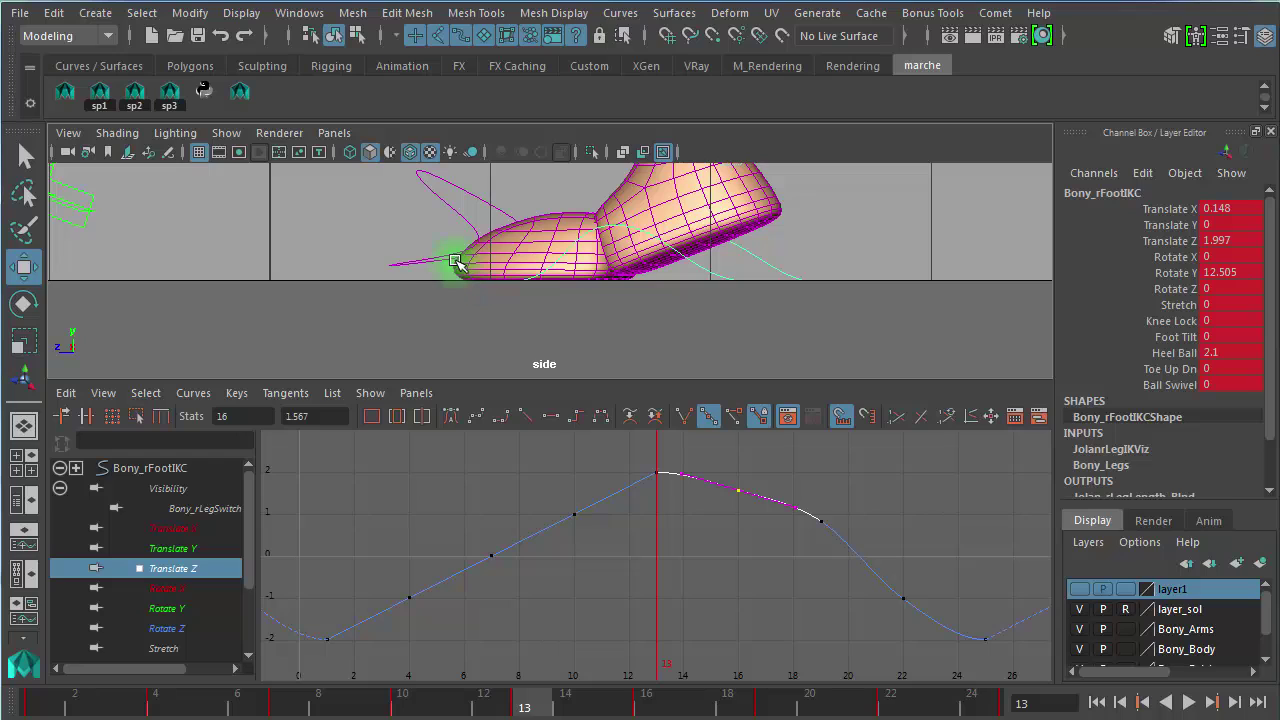
left_click_drag(525, 702, 480, 710)
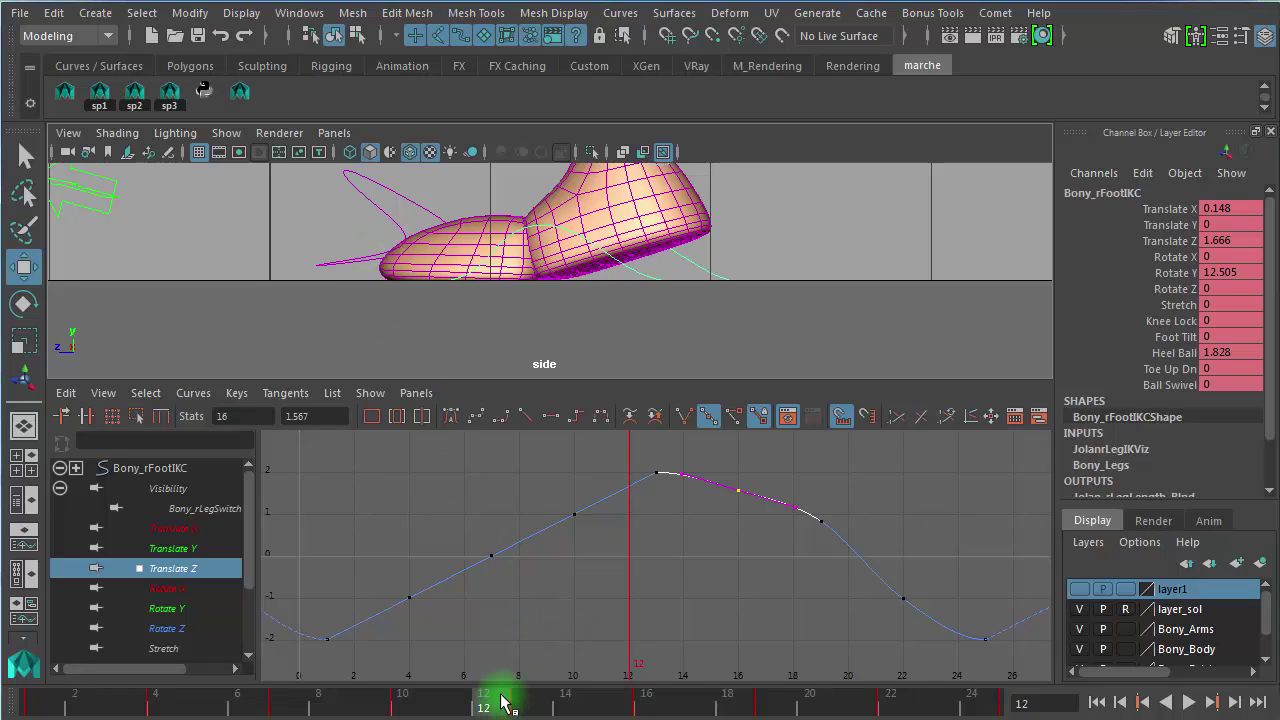
left_click_drag(510, 690, 518, 690)
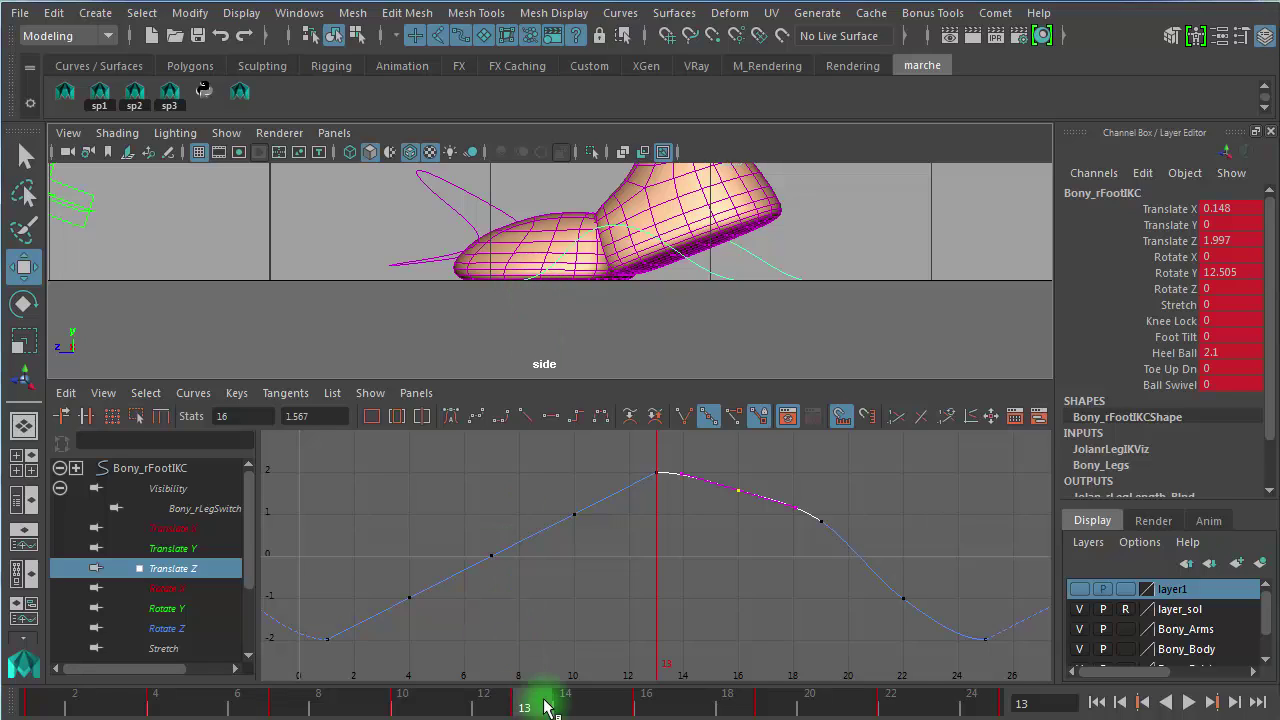
key("alt+v")
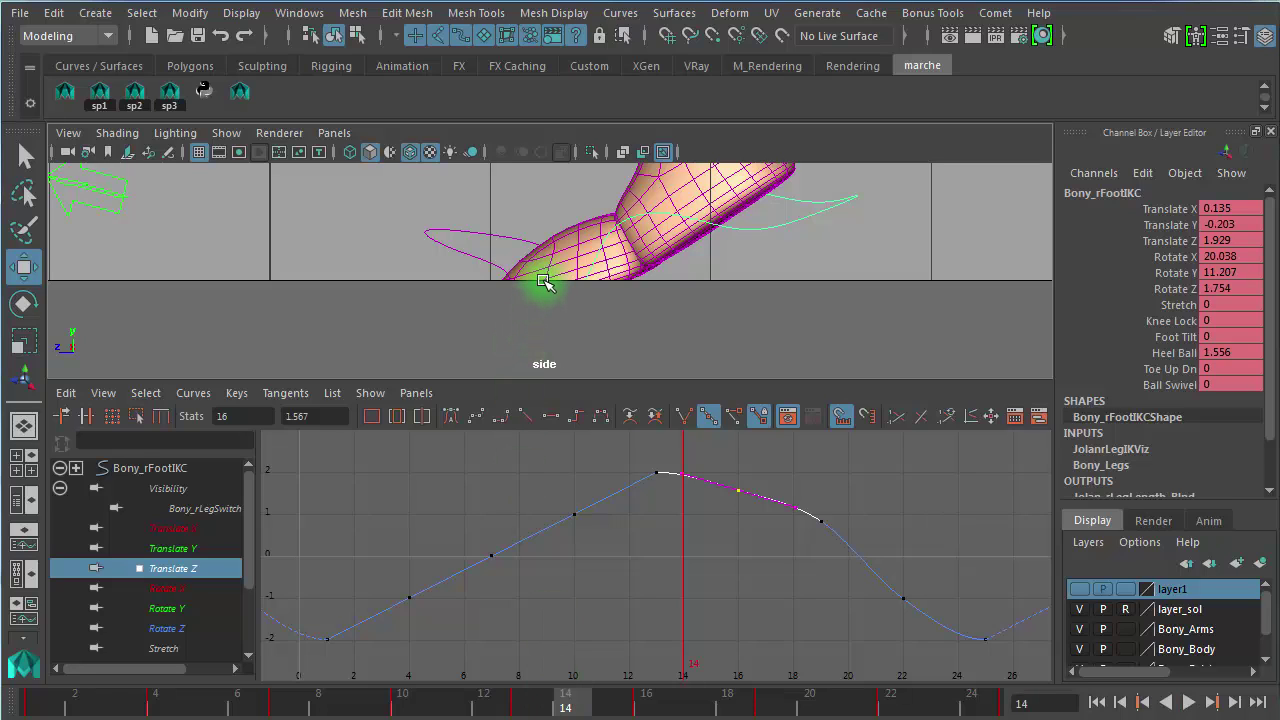
left_click_drag(560, 705, 528, 700)
left_click(571, 700)
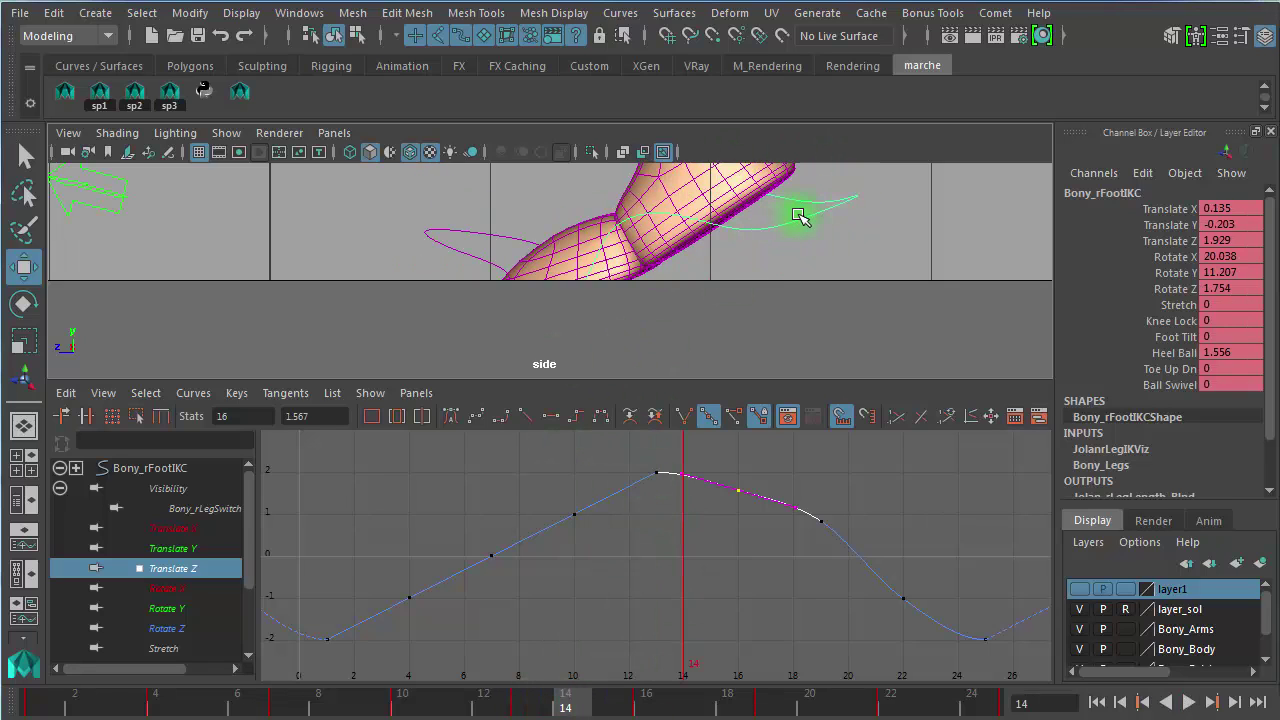
left_click_drag(769, 209, 782, 253)
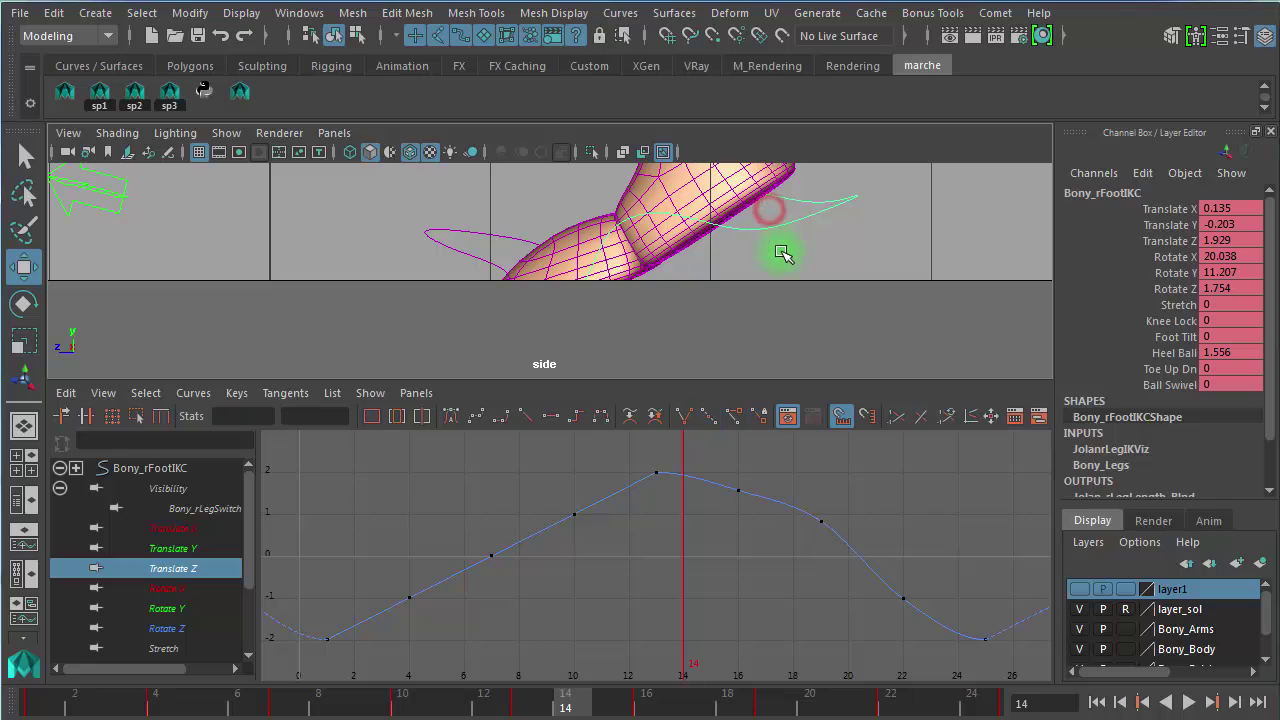
Step: Review the right foot's forward swing from frame 14 to 24 and its landing at frame 1 in the side view
right_click_drag(820, 262, 650, 248, "alt")
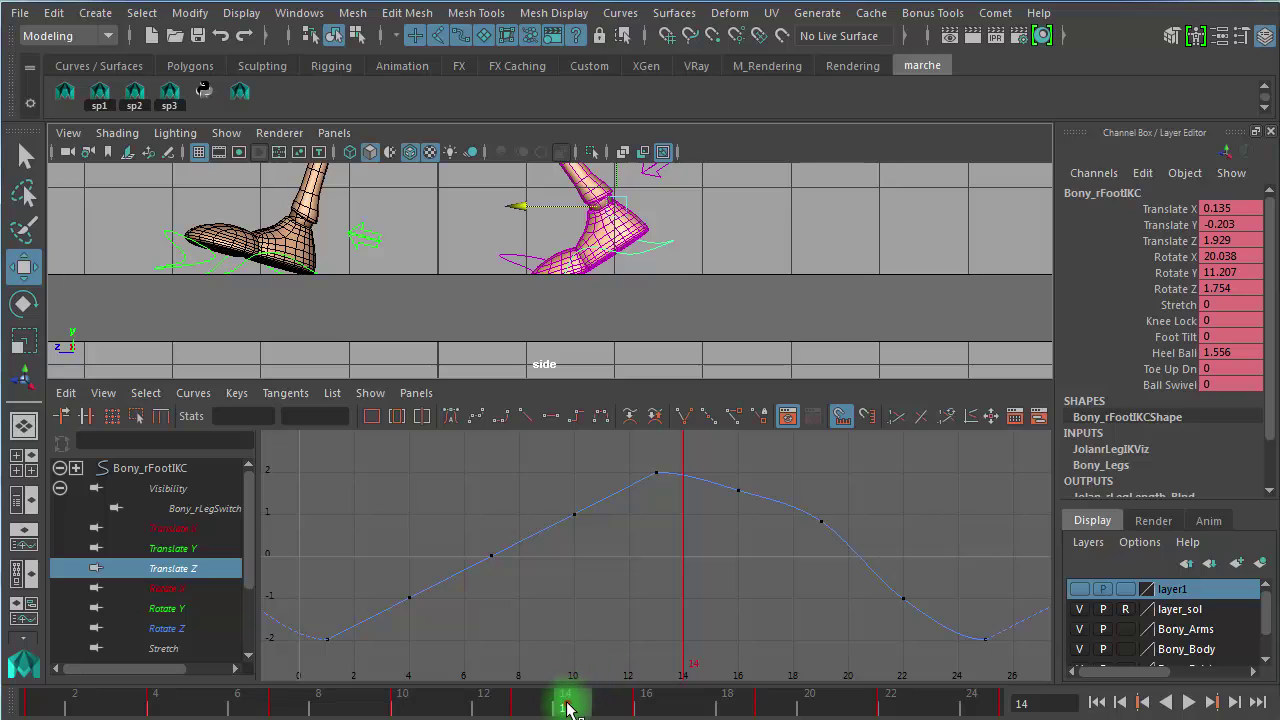
key("alt+v")
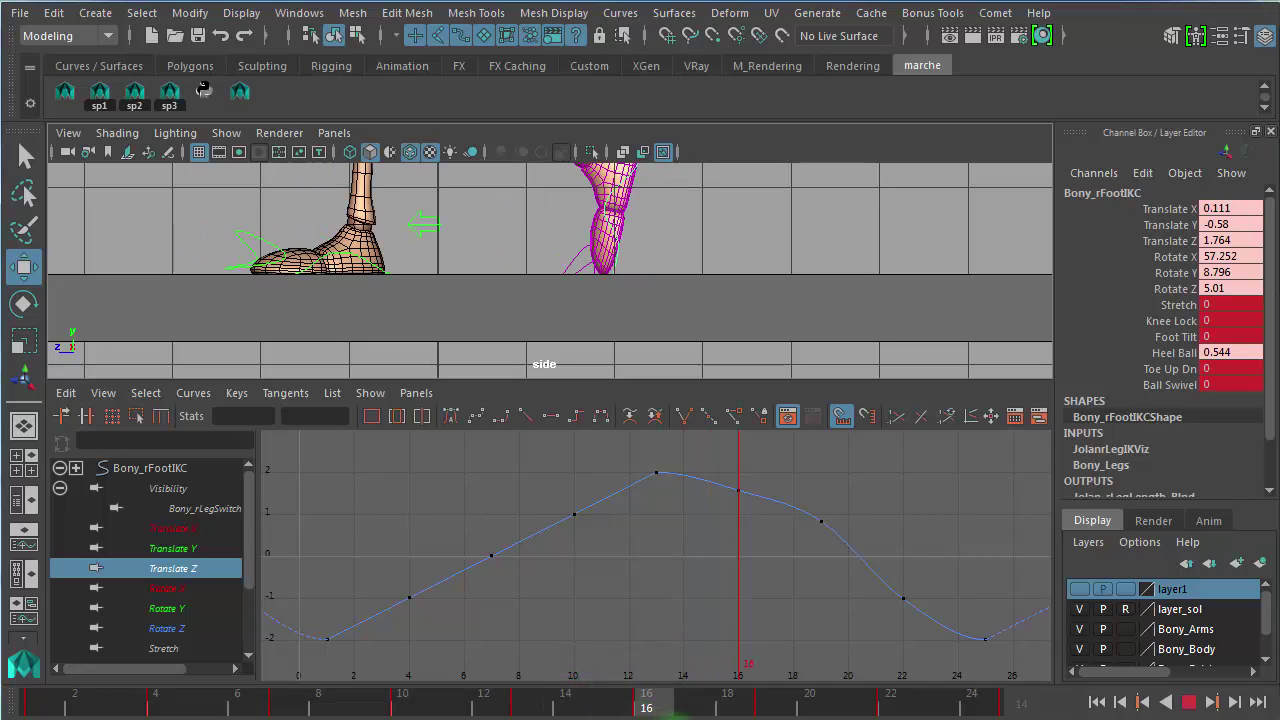
mouse_move(673, 717)
left_mouse_down()
mouse_move(520, 708)
mouse_move(971, 716)
left_mouse_up()
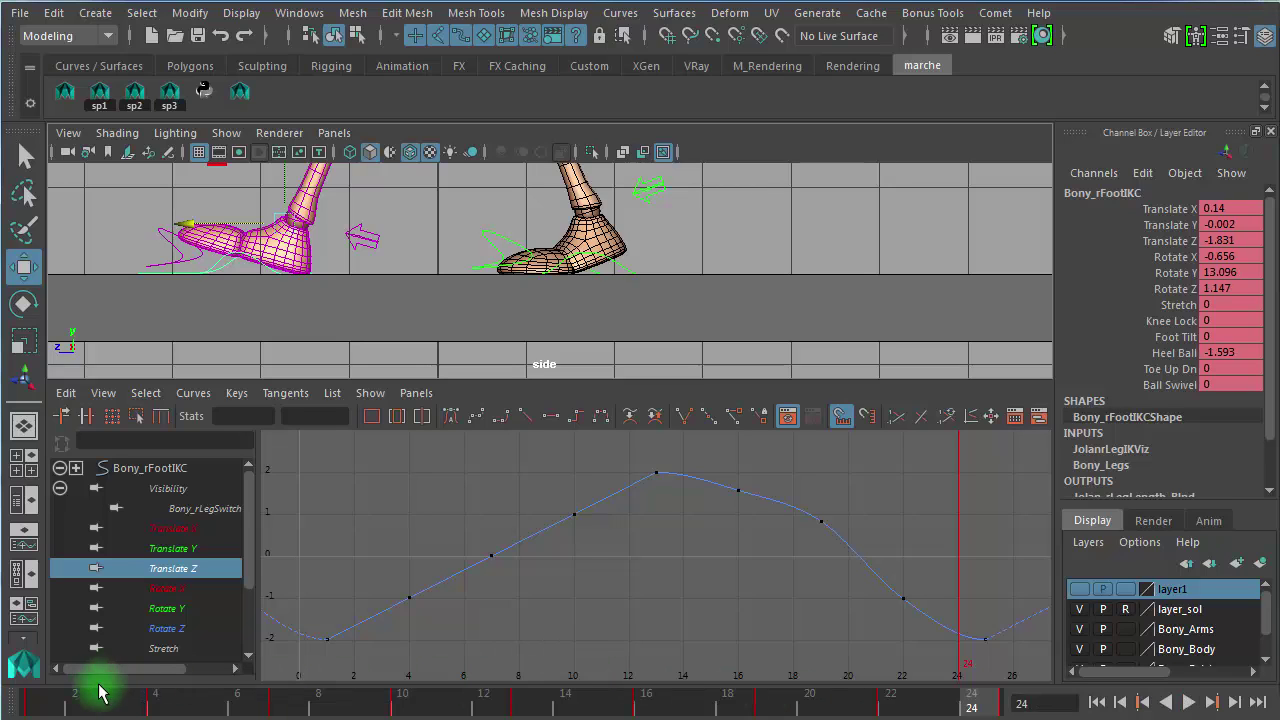
left_click(33, 703)
left_click(283, 276)
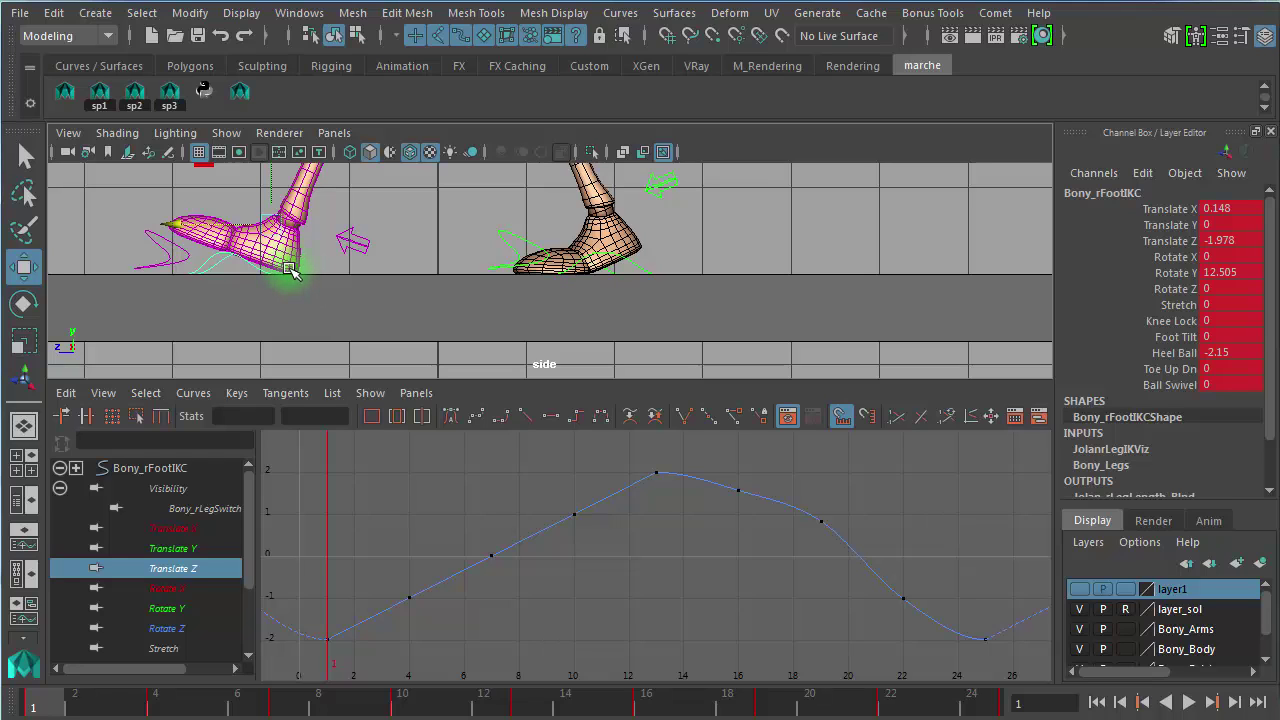
right_click_drag(756, 541, 741, 536, "alt")
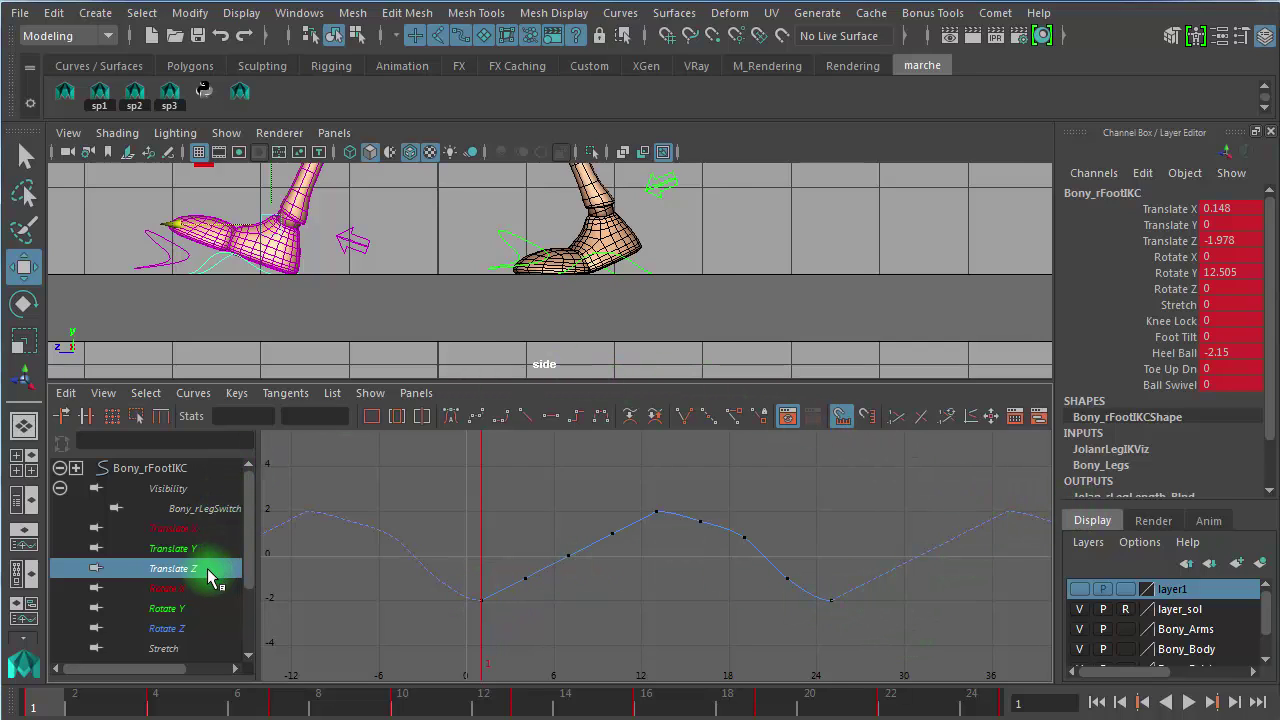
Step: Isolate the right foot's Rotate X curve and test the foot's rotation at frame 1 in the perspective view
left_click(180, 589)
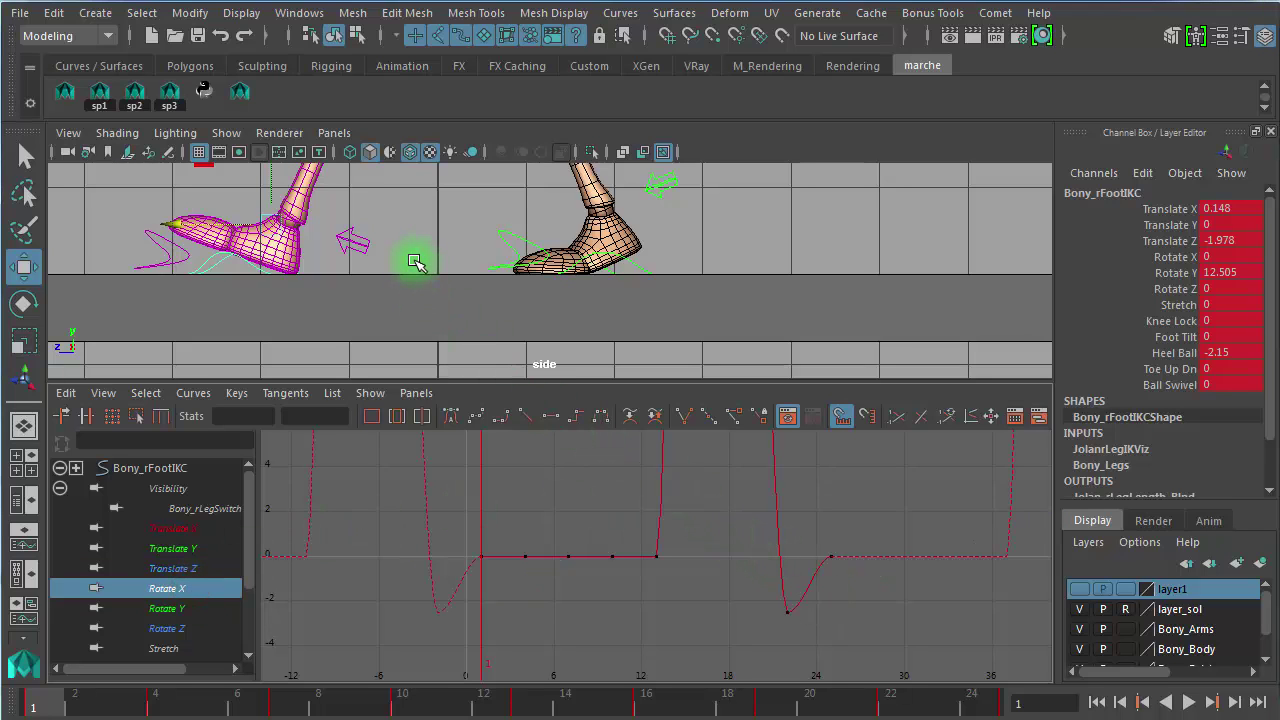
key("space")
scroll(471, 352, "down", 3)
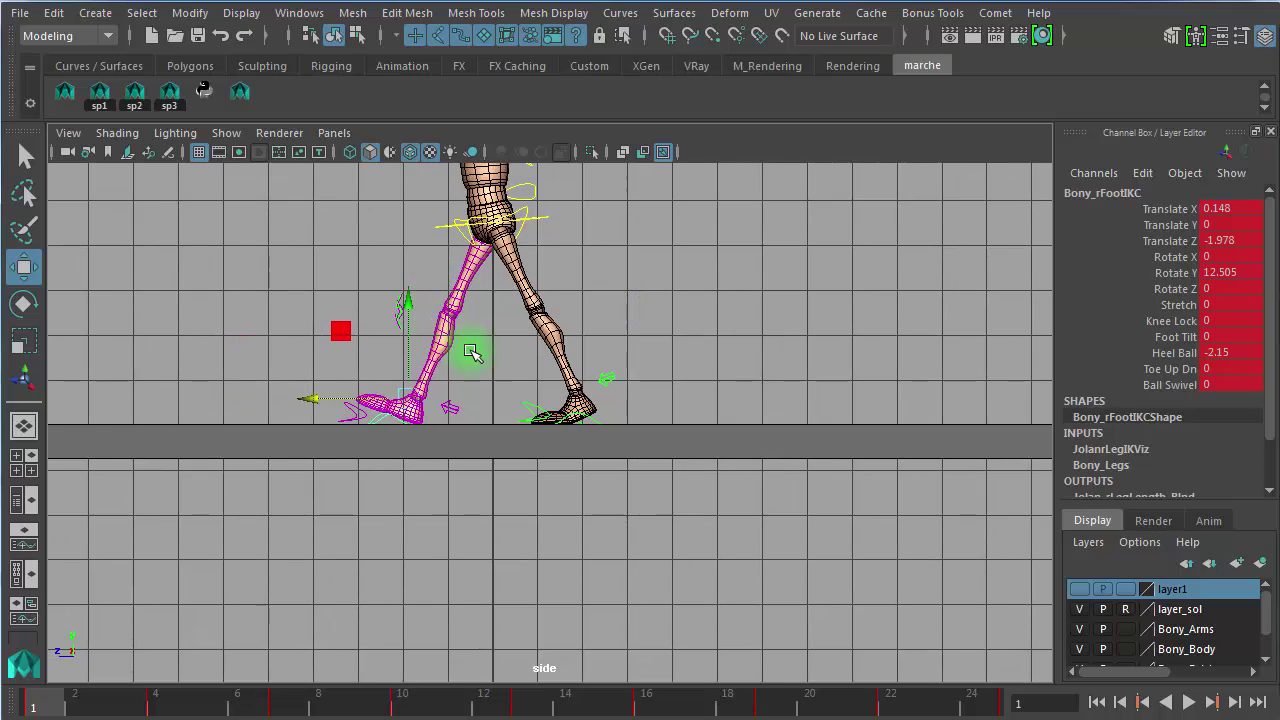
key("space")
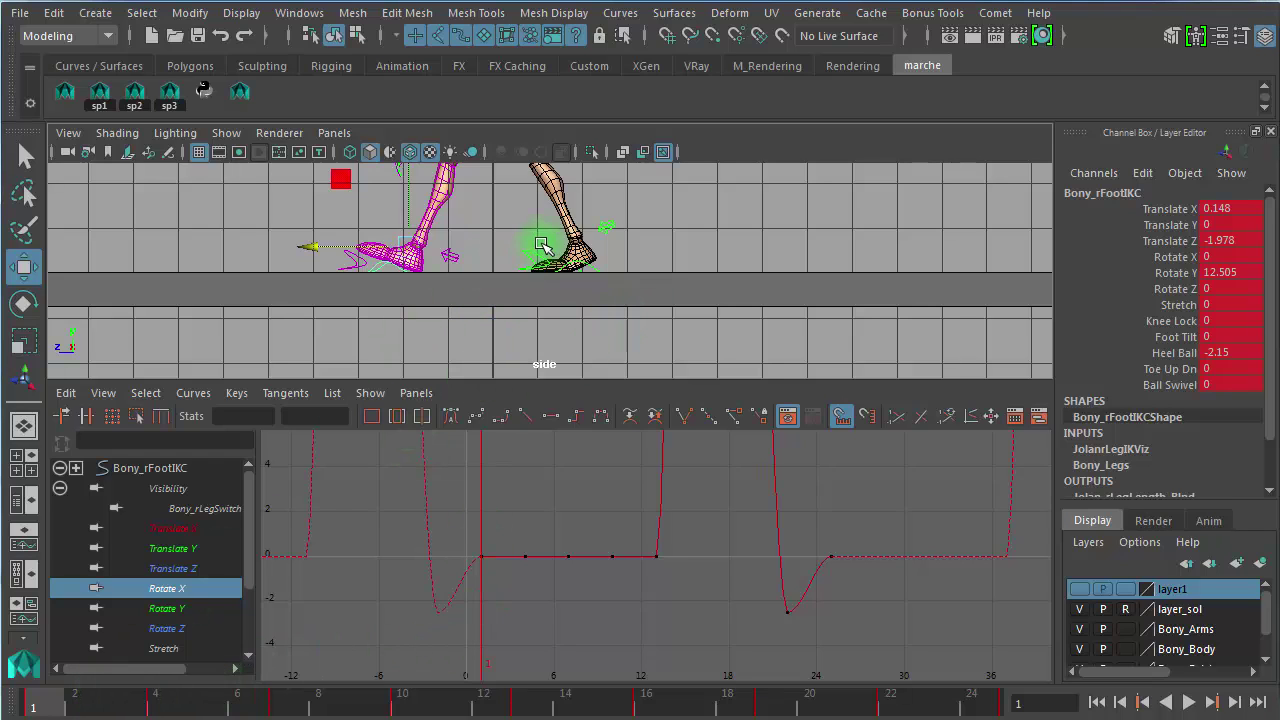
key("space")
left_click_drag(485, 357, 433, 294)
key("e")
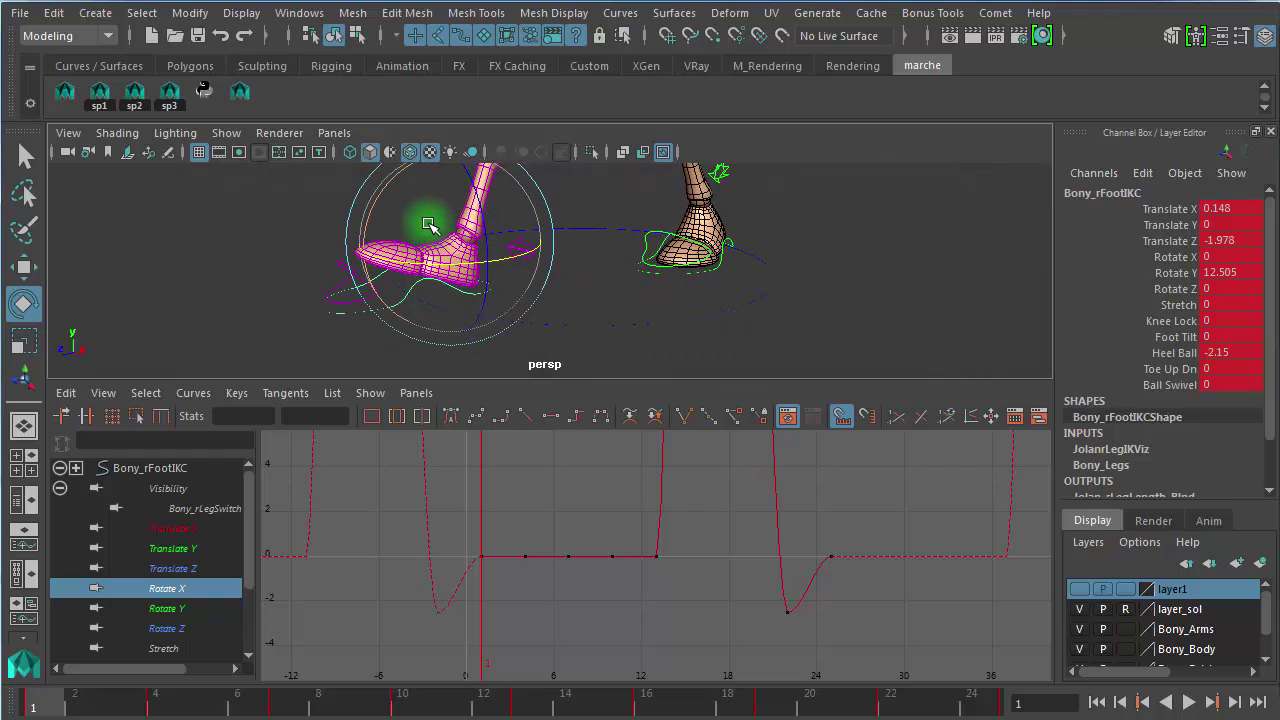
left_click_drag(391, 189, 418, 174)
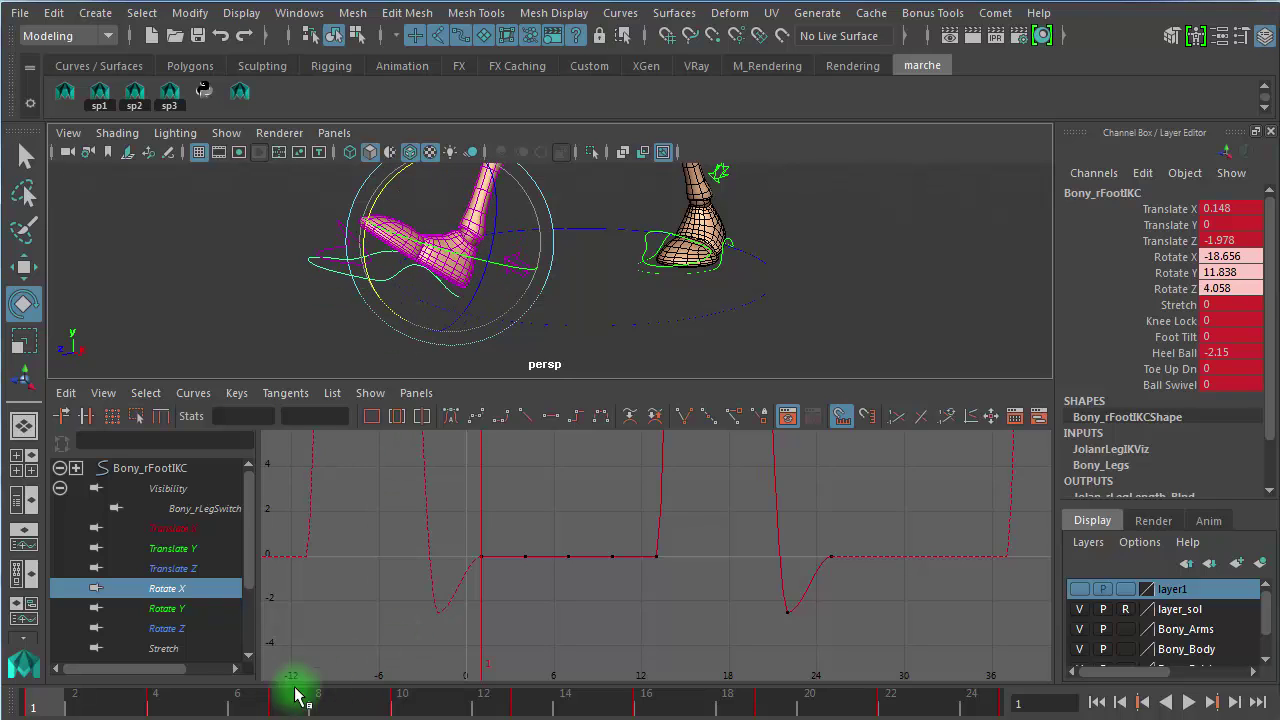
left_click_drag(210, 697, 38, 704)
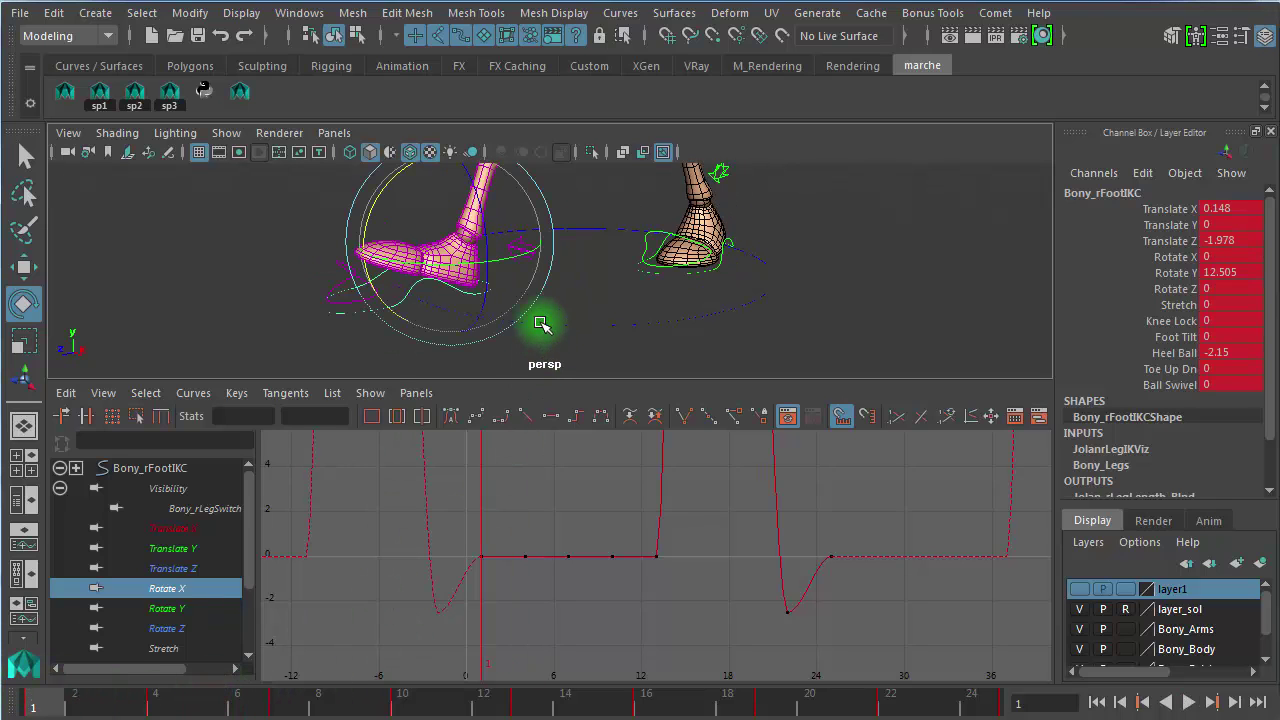
Step: Review the right foot from frame 1 through 13 to 16 to check its rotation against the Rotate X curve
left_click_drag(540, 323, 536, 300, "alt")
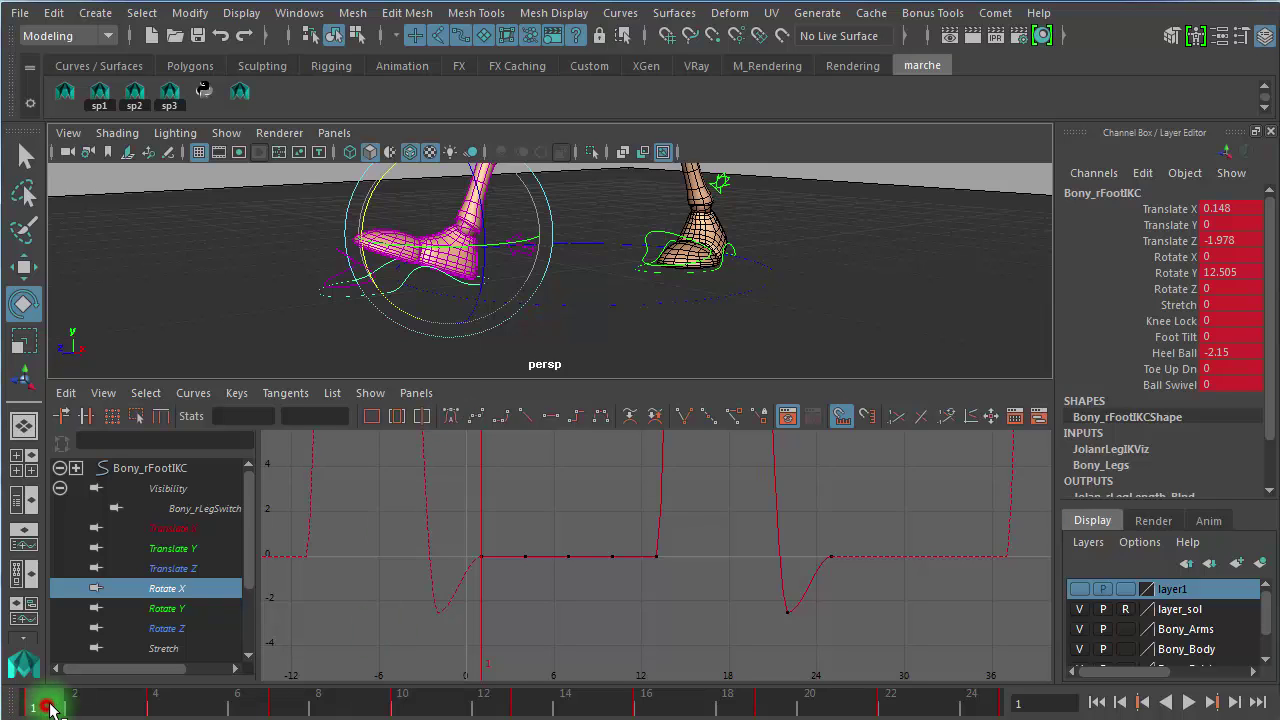
key("alt+v")
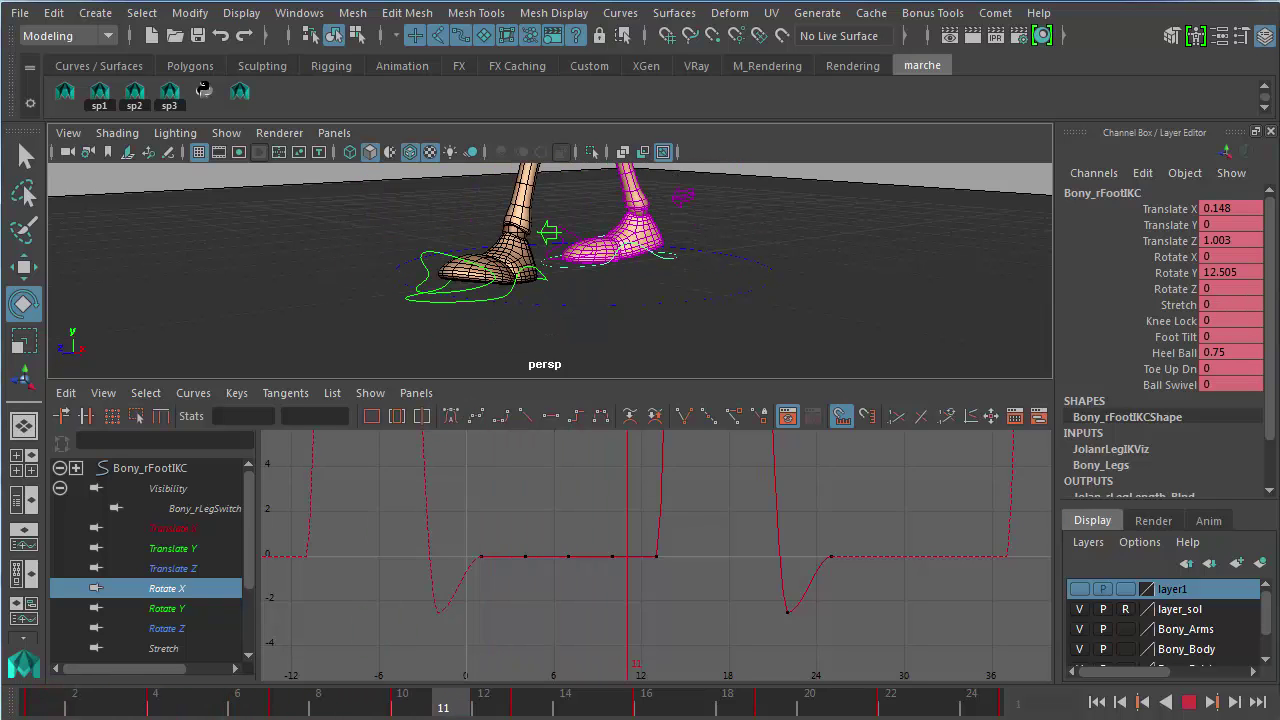
key("alt+v")
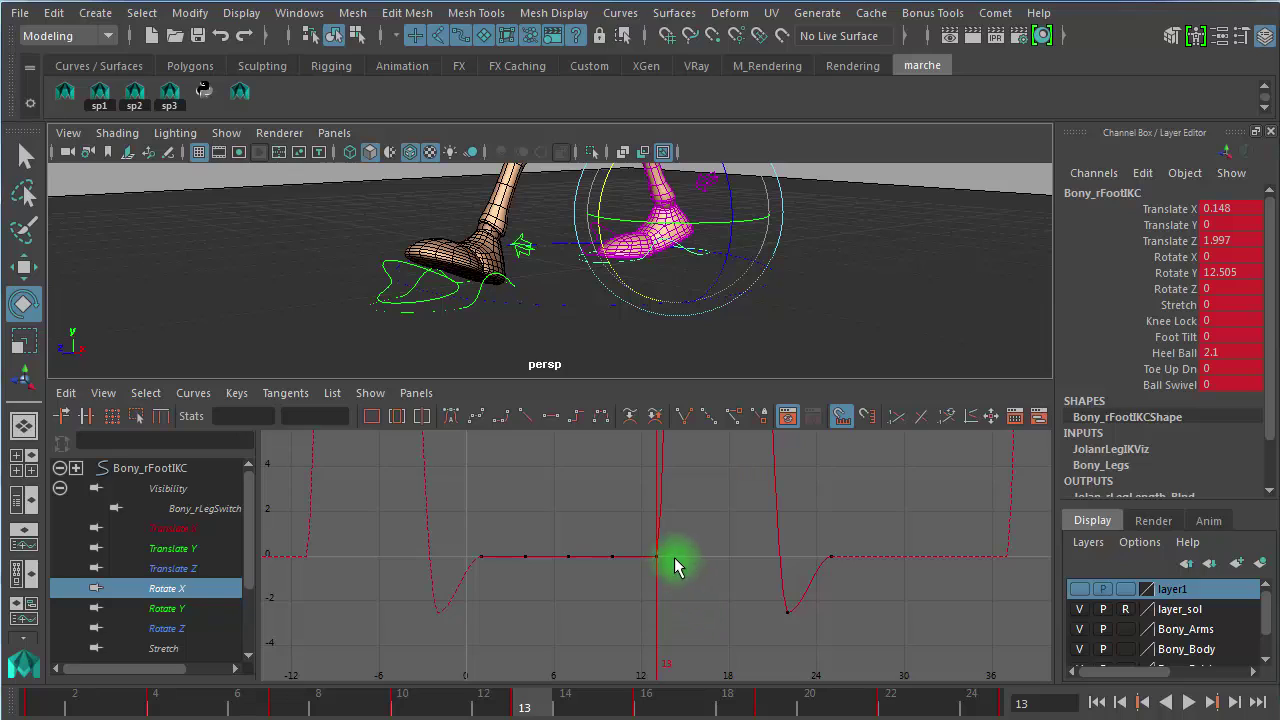
left_click(722, 480)
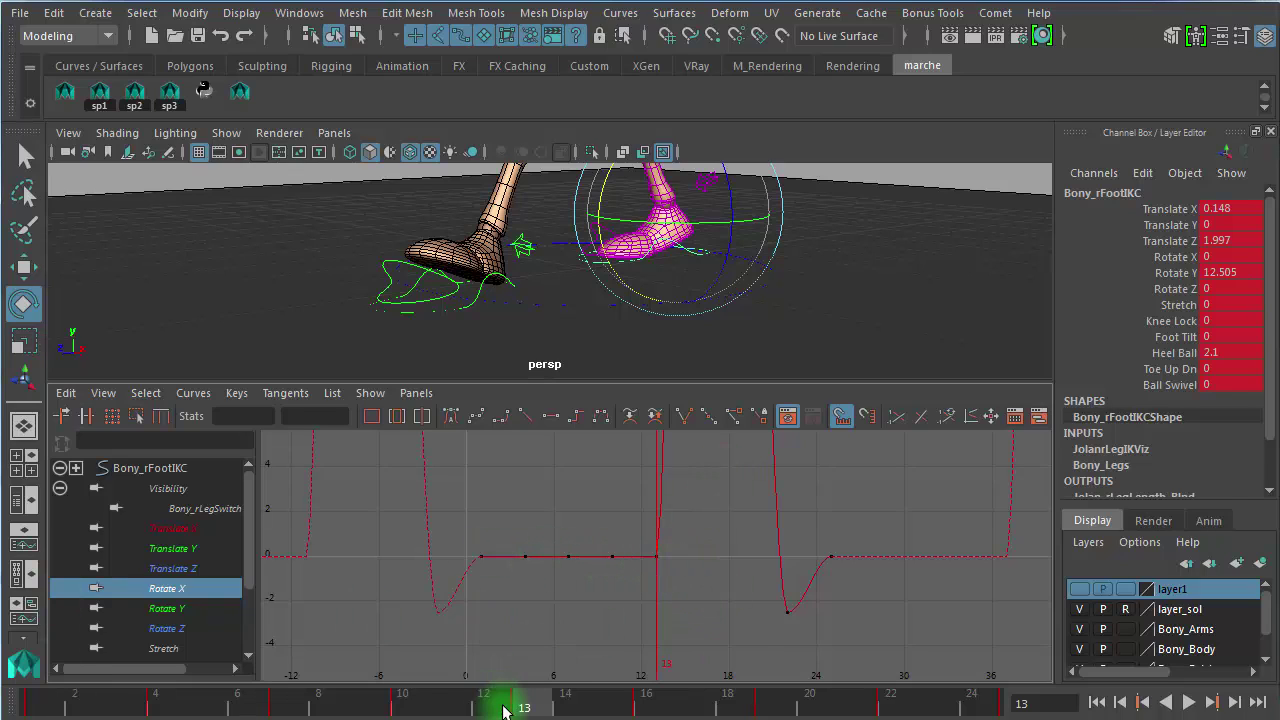
left_click_drag(540, 703, 658, 705)
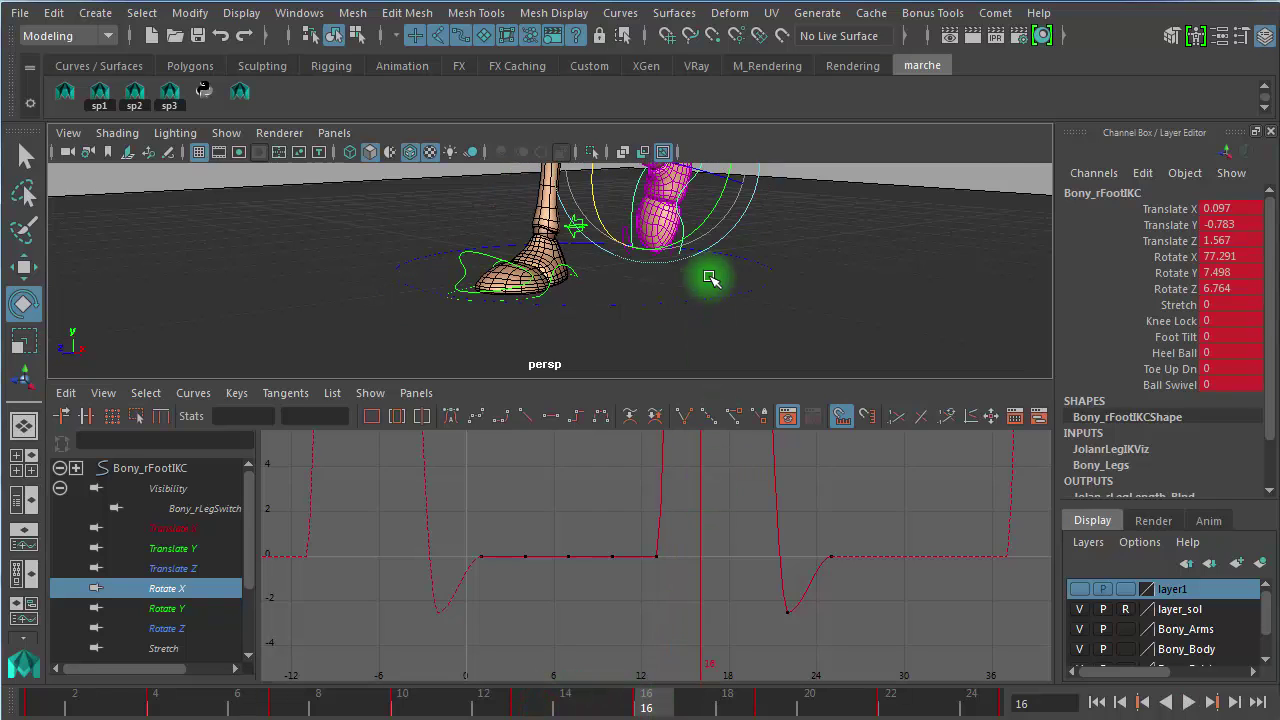
Step: Frame the whole Rotate X curve and scrub frames 15 to 19 to check the lifted right foot's rotation
left_click_drag(717, 291, 660, 288, "alt")
right_click_drag(757, 276, 685, 266, "alt")
middle_click_drag(700, 293, 637, 356, "alt")
left_click_drag(635, 308, 625, 307, "alt")
key("f")
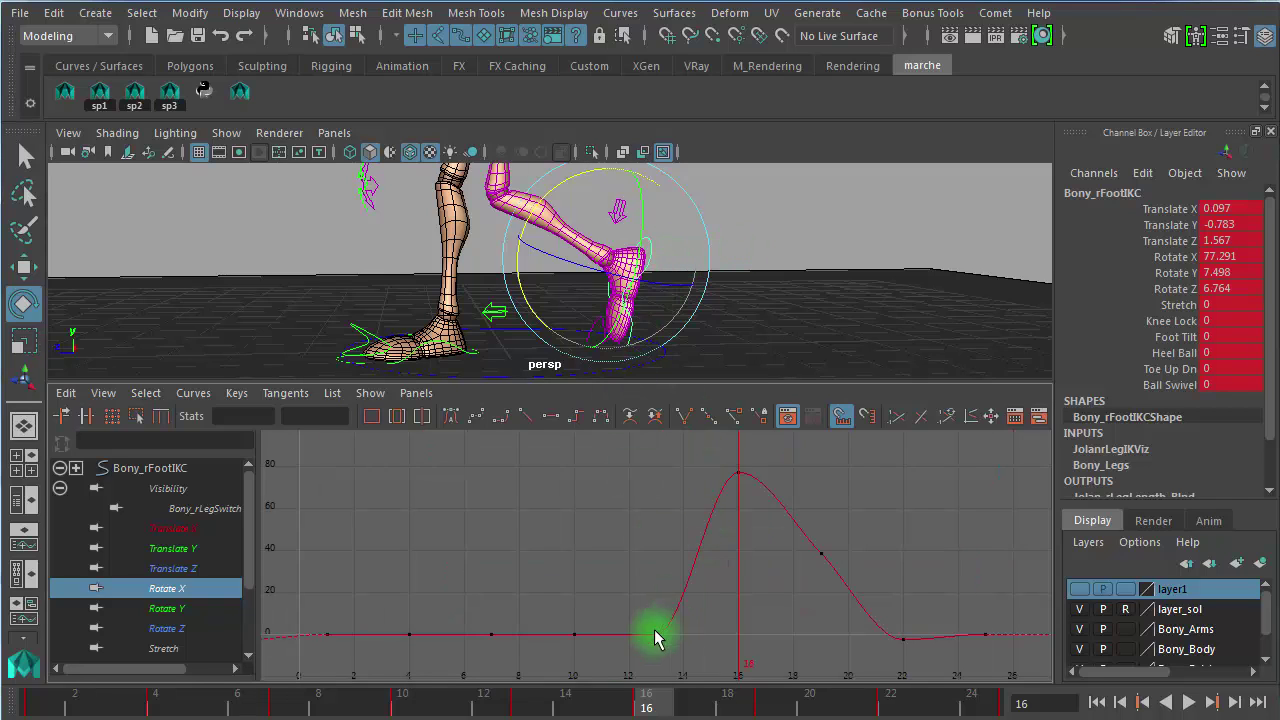
left_click_drag(643, 710, 605, 710)
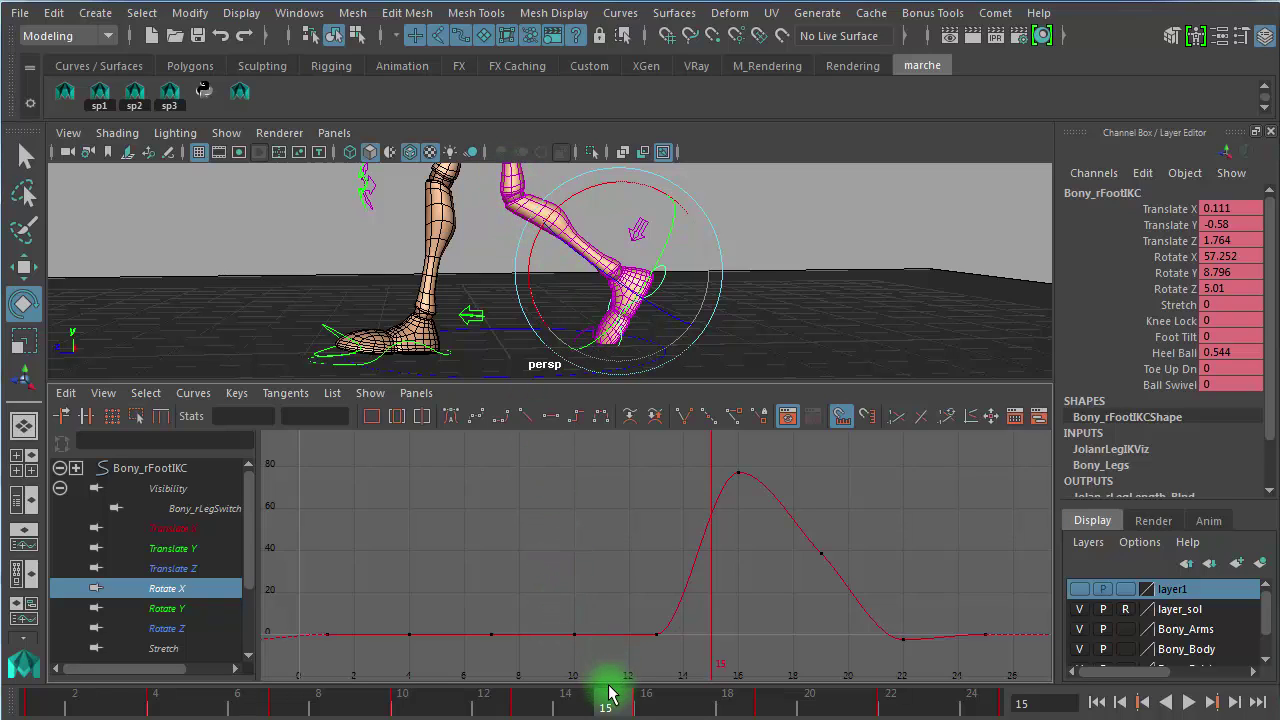
left_click_drag(619, 706, 777, 694)
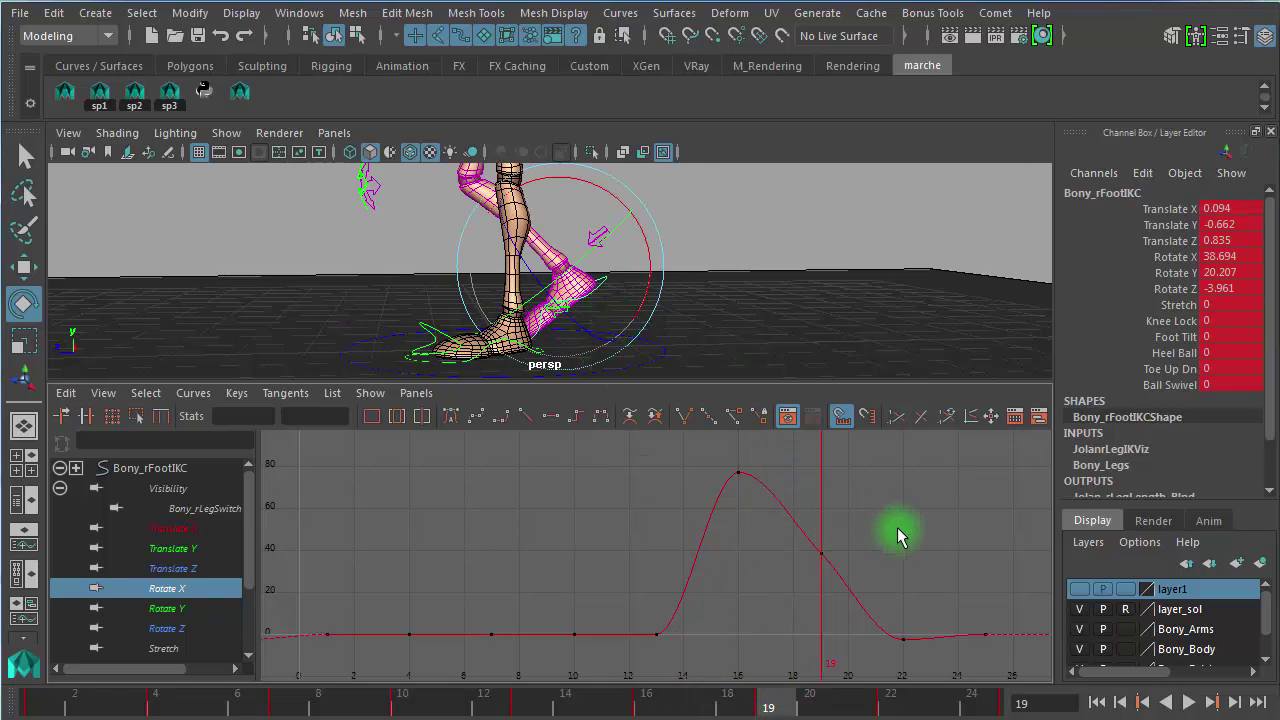
Step: Raise the right foot's Rotate X key at frame 19 to about 60.6 and check the pose around it
left_click_drag(897, 540, 786, 582)
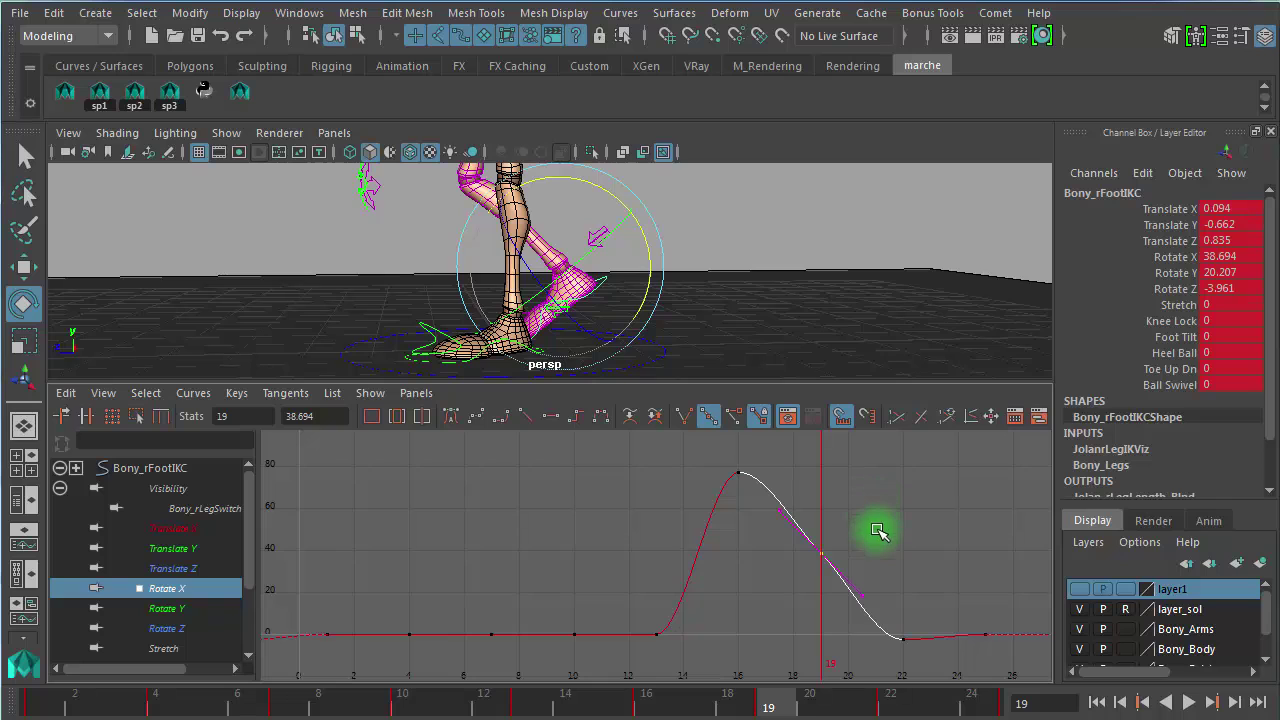
middle_click_drag(877, 531, 885, 480)
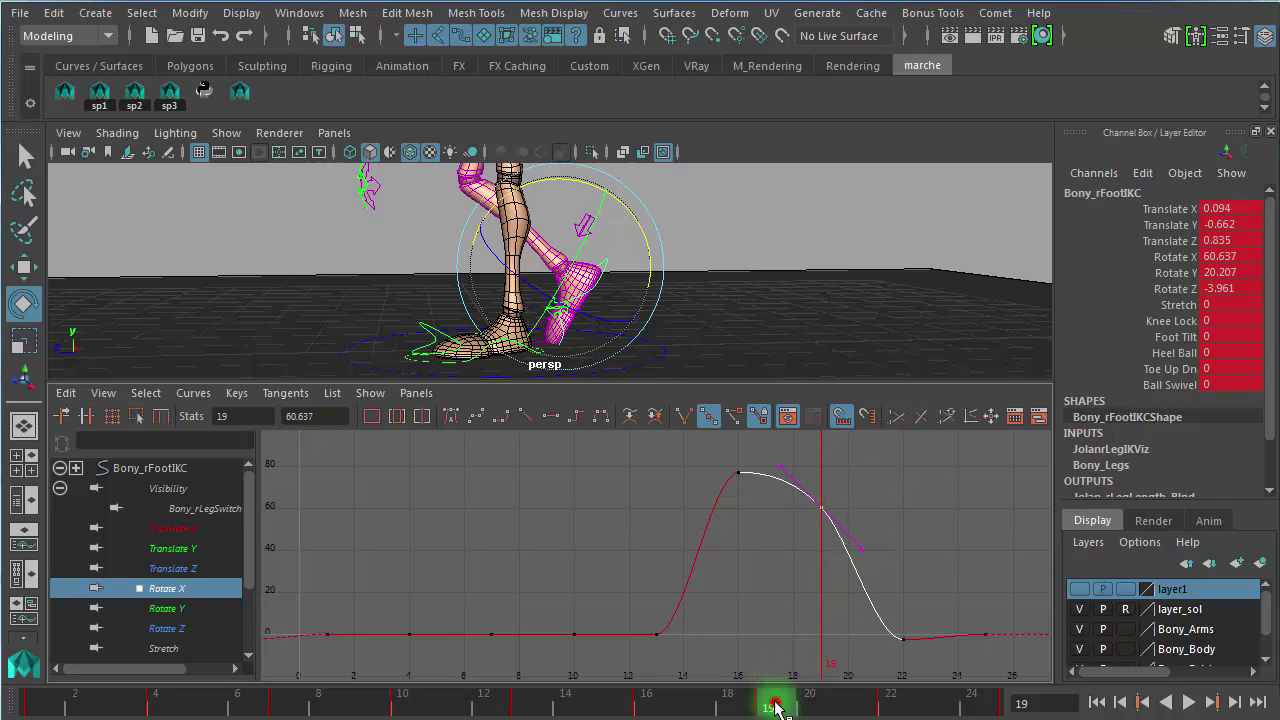
mouse_move(775, 708)
left_mouse_down()
mouse_move(745, 703)
mouse_move(786, 700)
mouse_move(749, 688)
mouse_move(768, 695)
left_mouse_up()
Step: Try turning the right foot in Rotate Y and raising it in Translate Y at frame 19 in the perspective view
left_click_drag(709, 314, 660, 290, "alt")
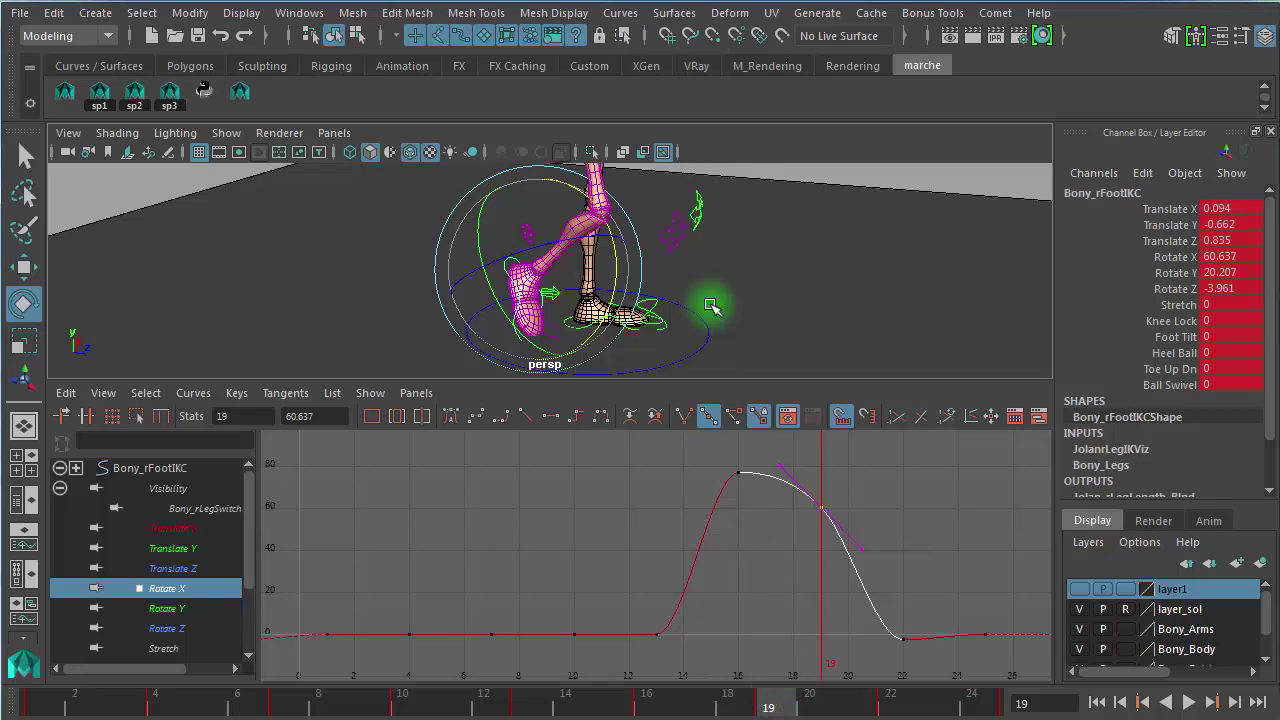
left_click_drag(724, 260, 703, 264, "alt")
left_click_drag(491, 316, 485, 296)
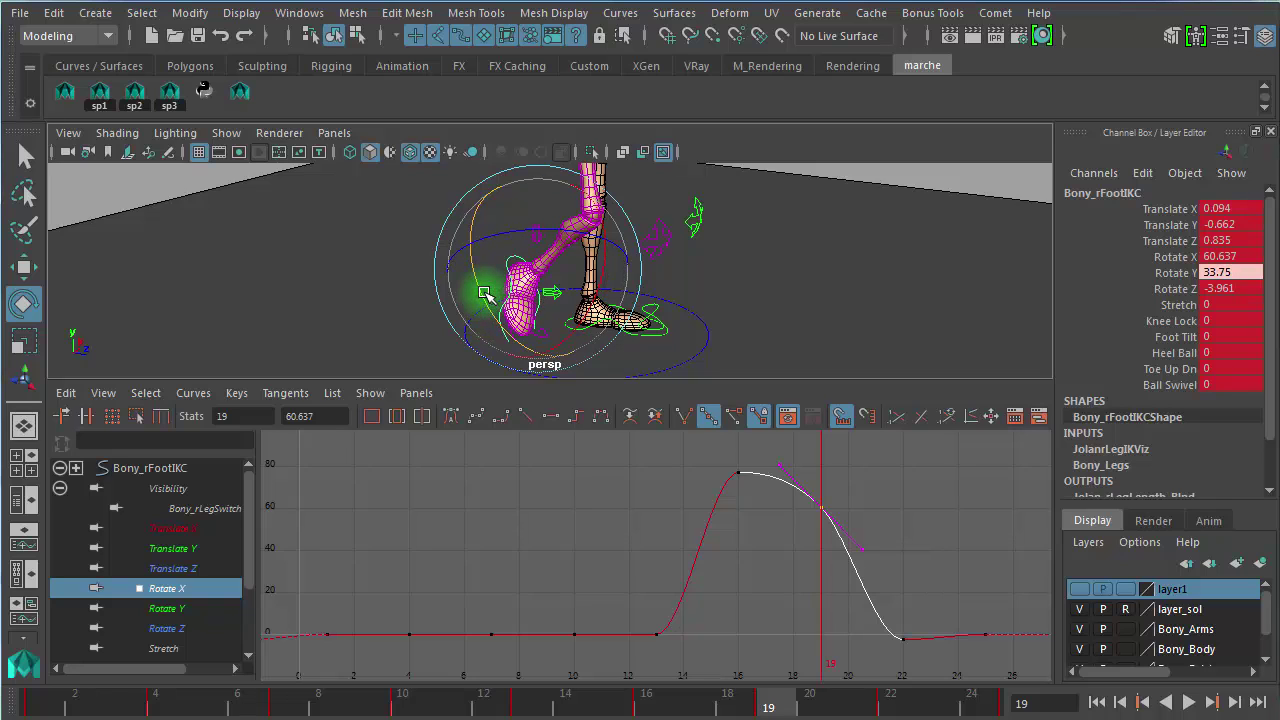
key("ctrl+z")
key("w")
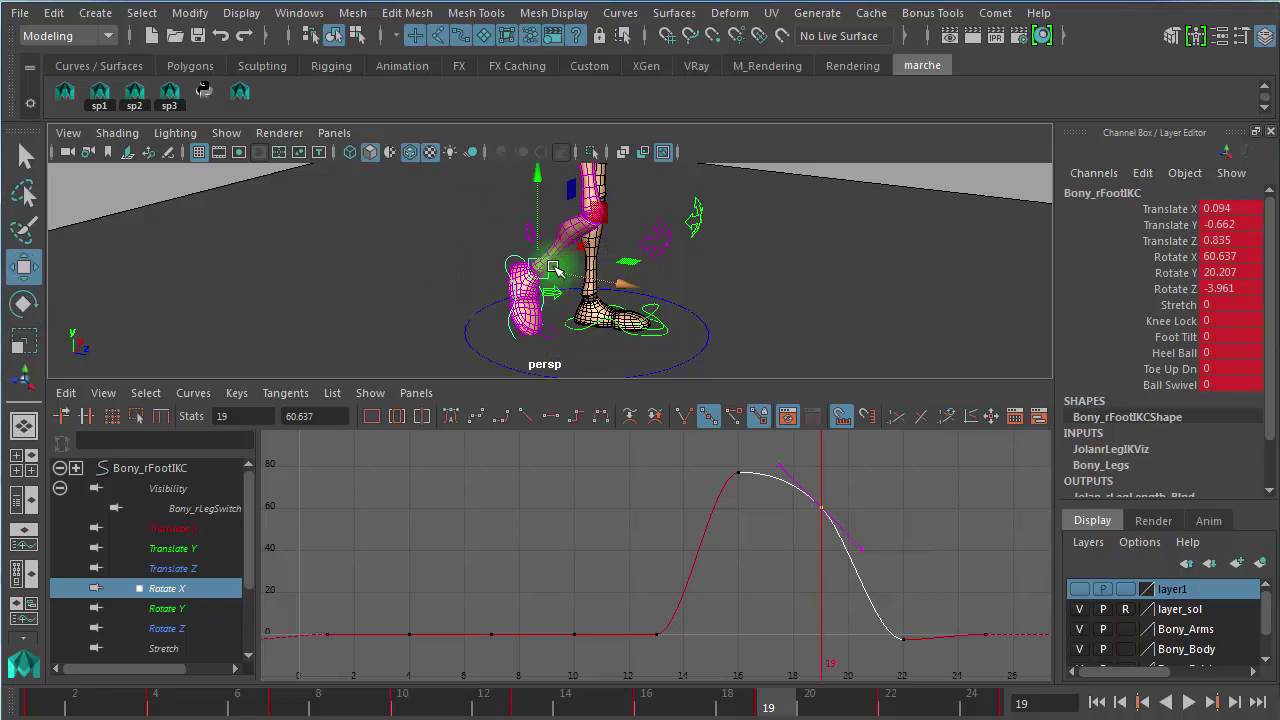
left_click_drag(540, 178, 540, 170)
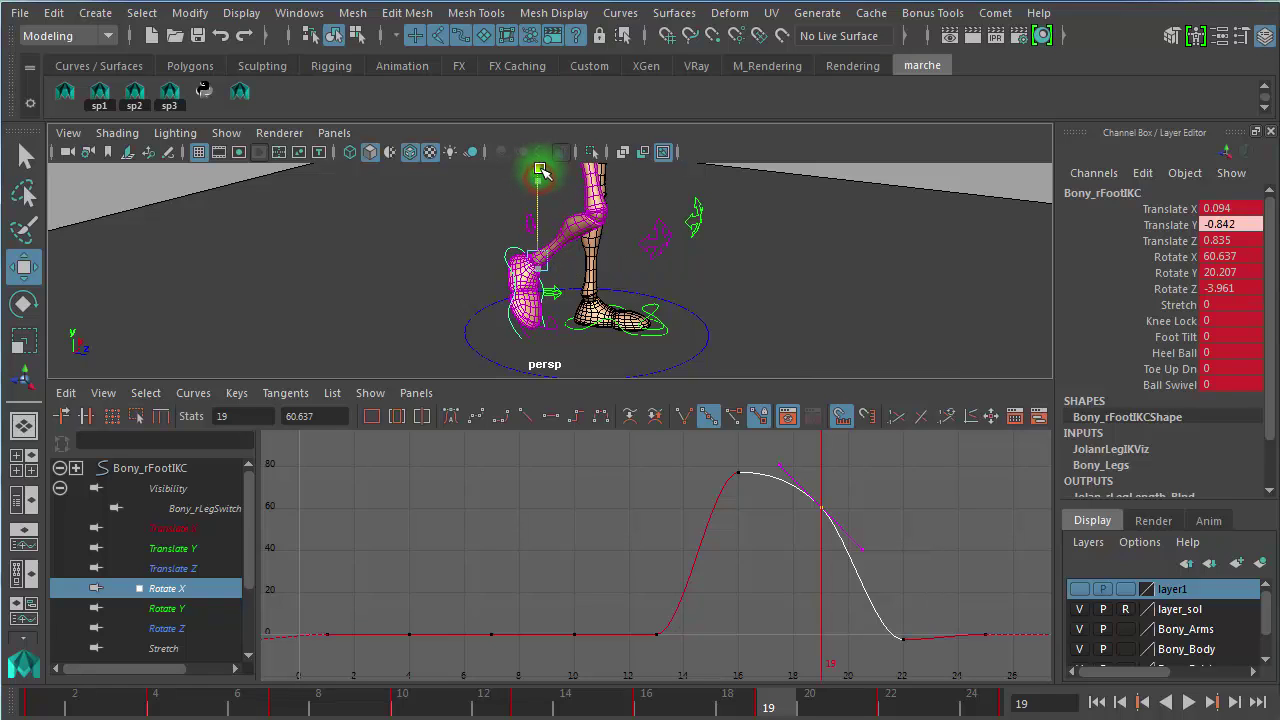
mouse_move(748, 703)
left_mouse_down()
mouse_move(557, 690)
mouse_move(768, 700)
left_mouse_up()
Step: Isolate the Translate Y curve and lower its frame 19 key to about -0.77
left_click(170, 548)
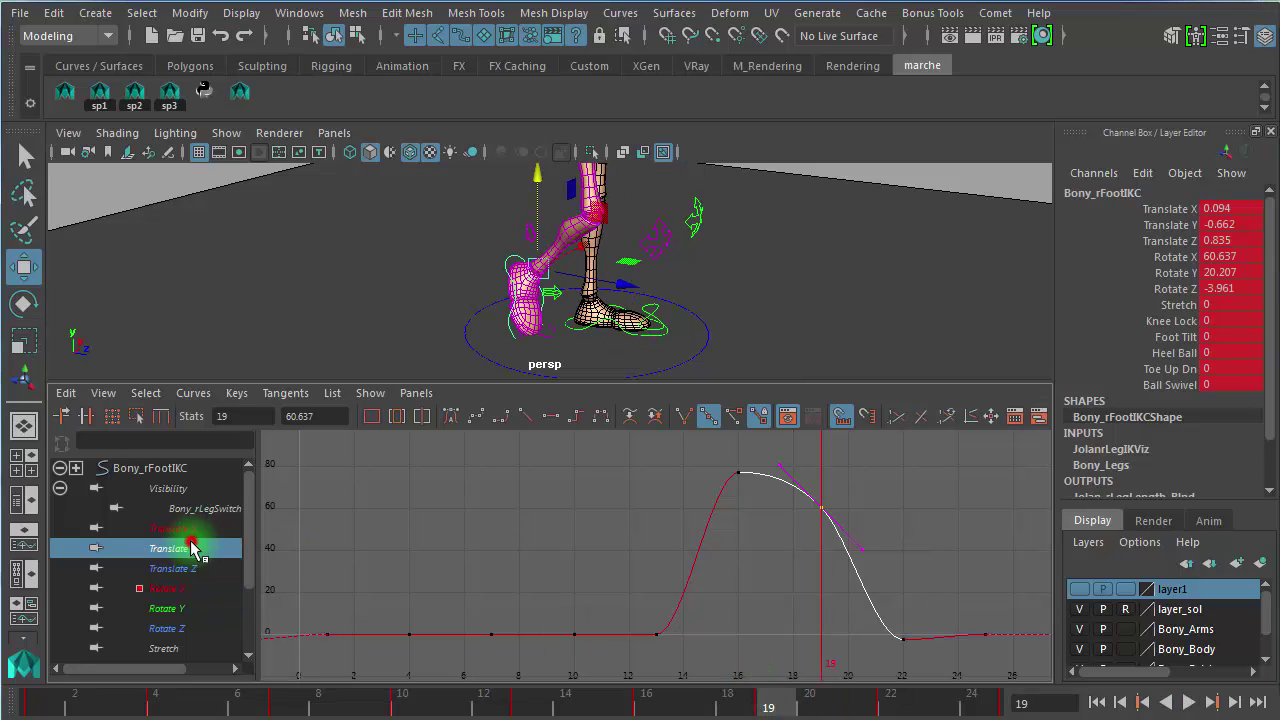
left_click(845, 627)
key("f")
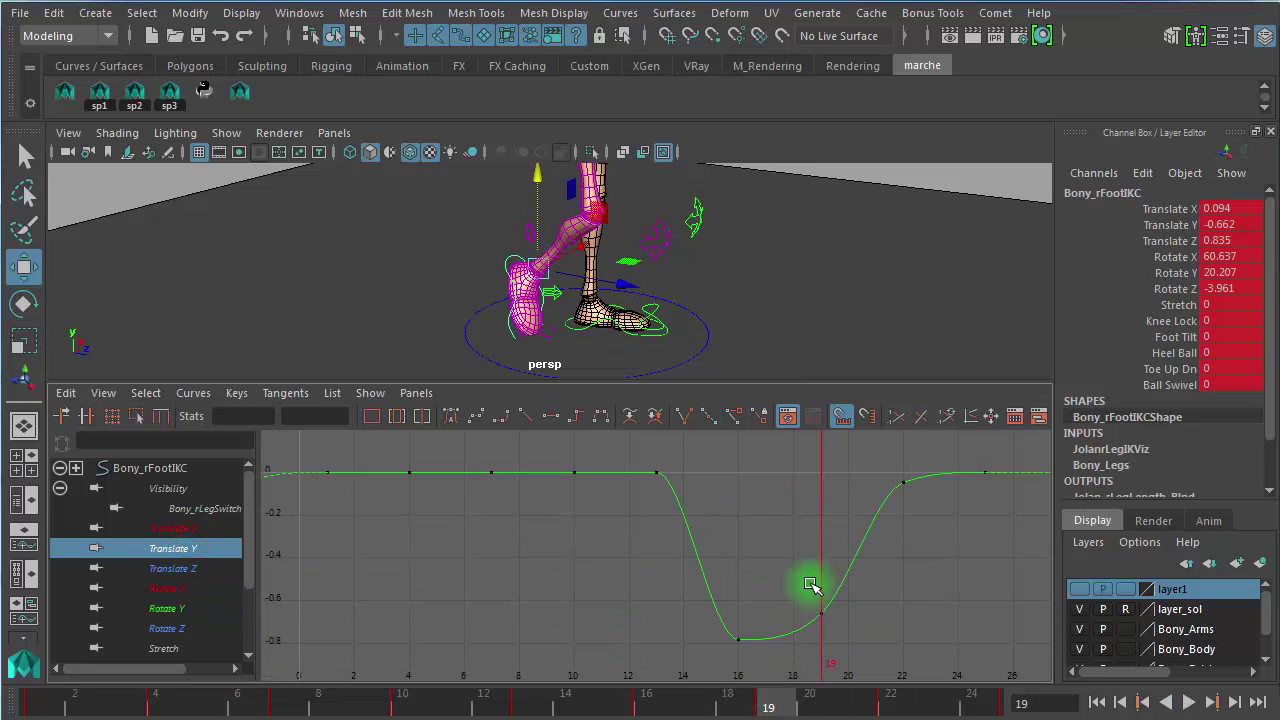
left_click_drag(813, 569, 862, 630)
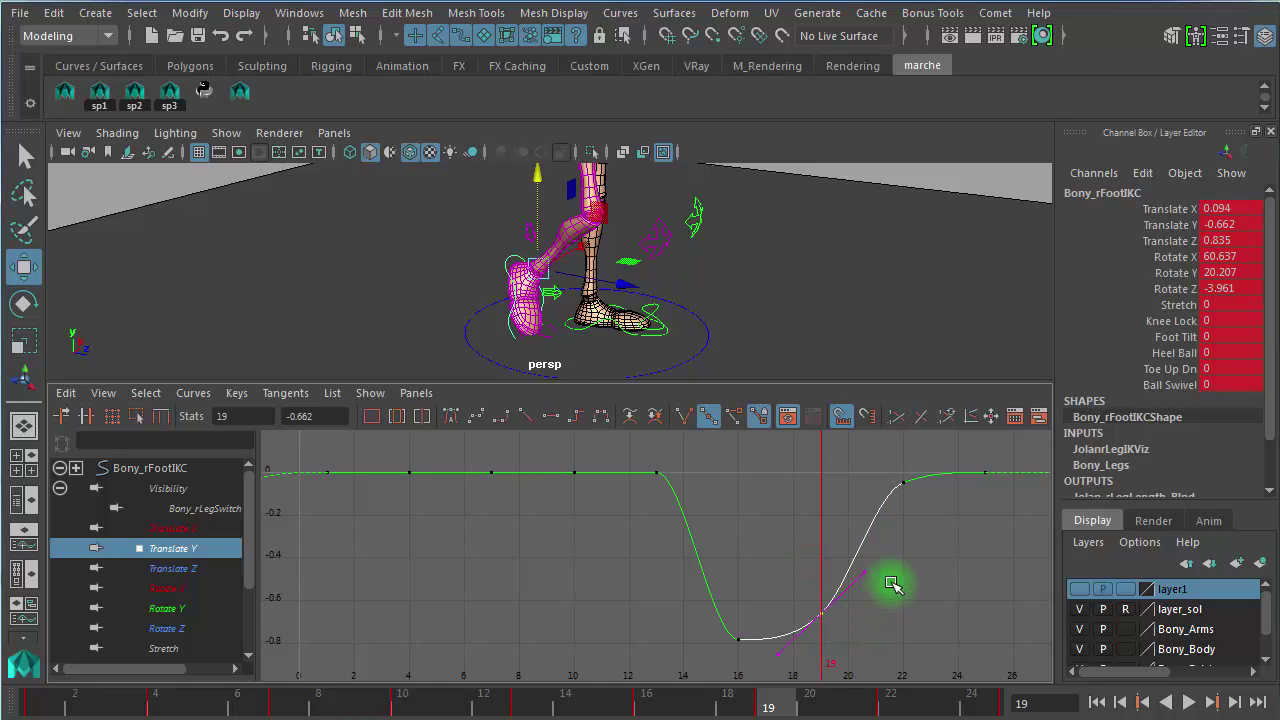
mouse_move(905, 614)
middle_mouse_down("shift")
mouse_move(903, 663)
mouse_move(902, 619)
middle_mouse_up("shift")
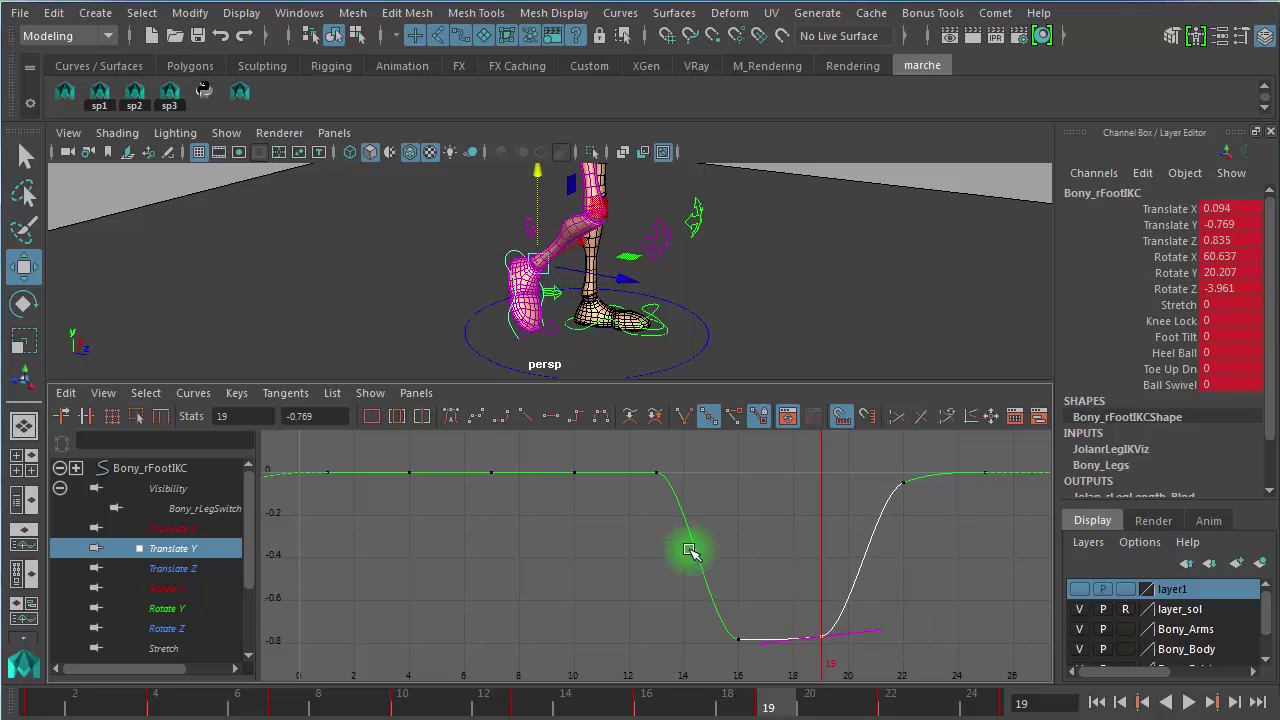
Step: Frame the Rotate X curve and review the right foot's swing through frames 22 to 24
left_click(188, 608)
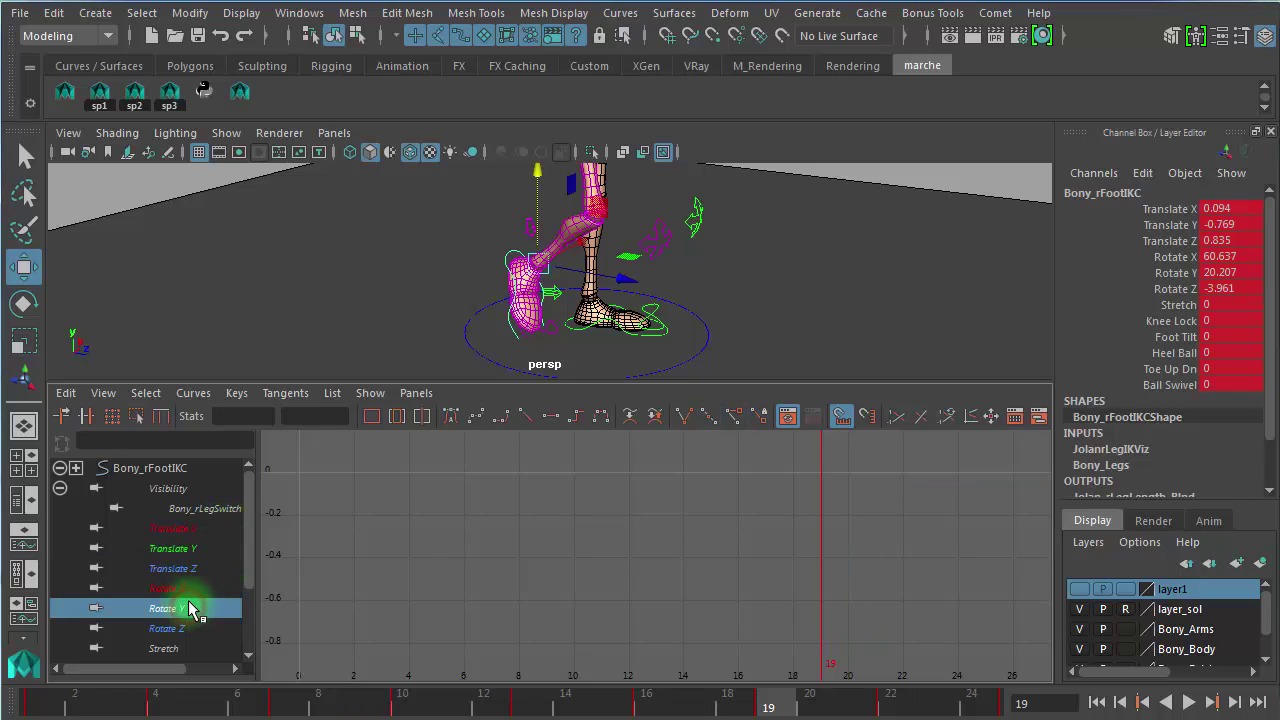
left_click(187, 588)
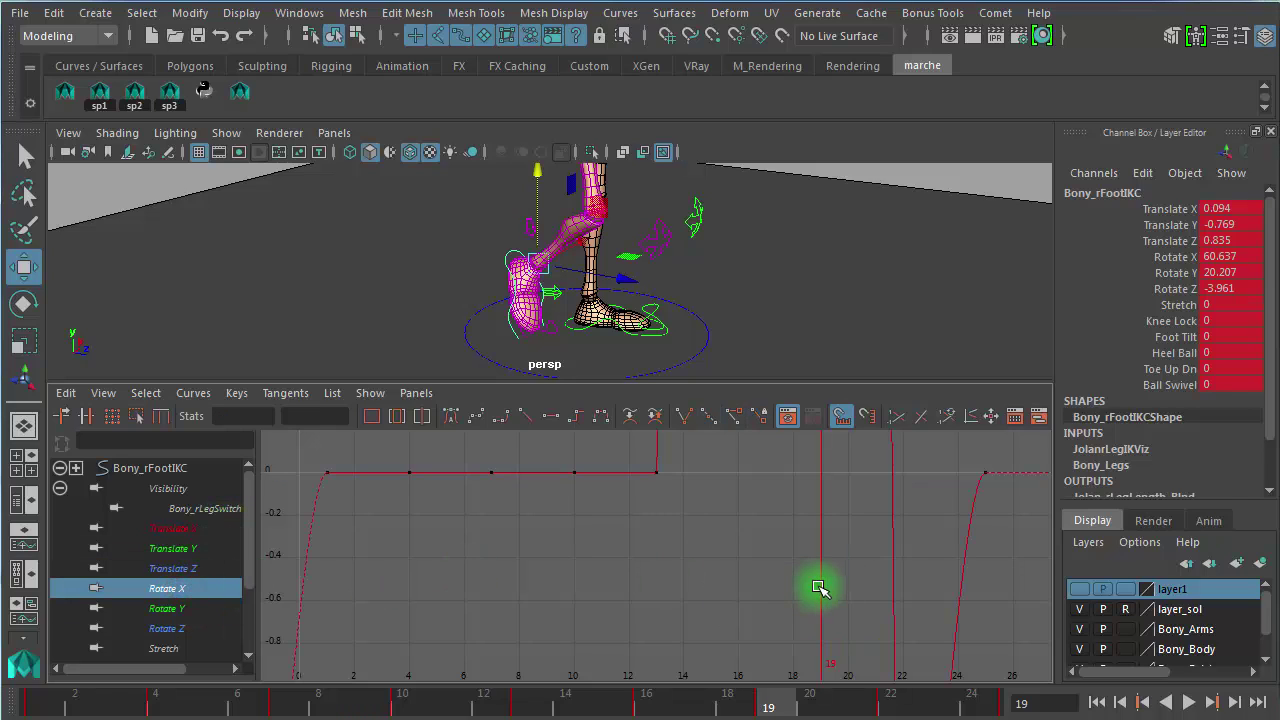
key("f")
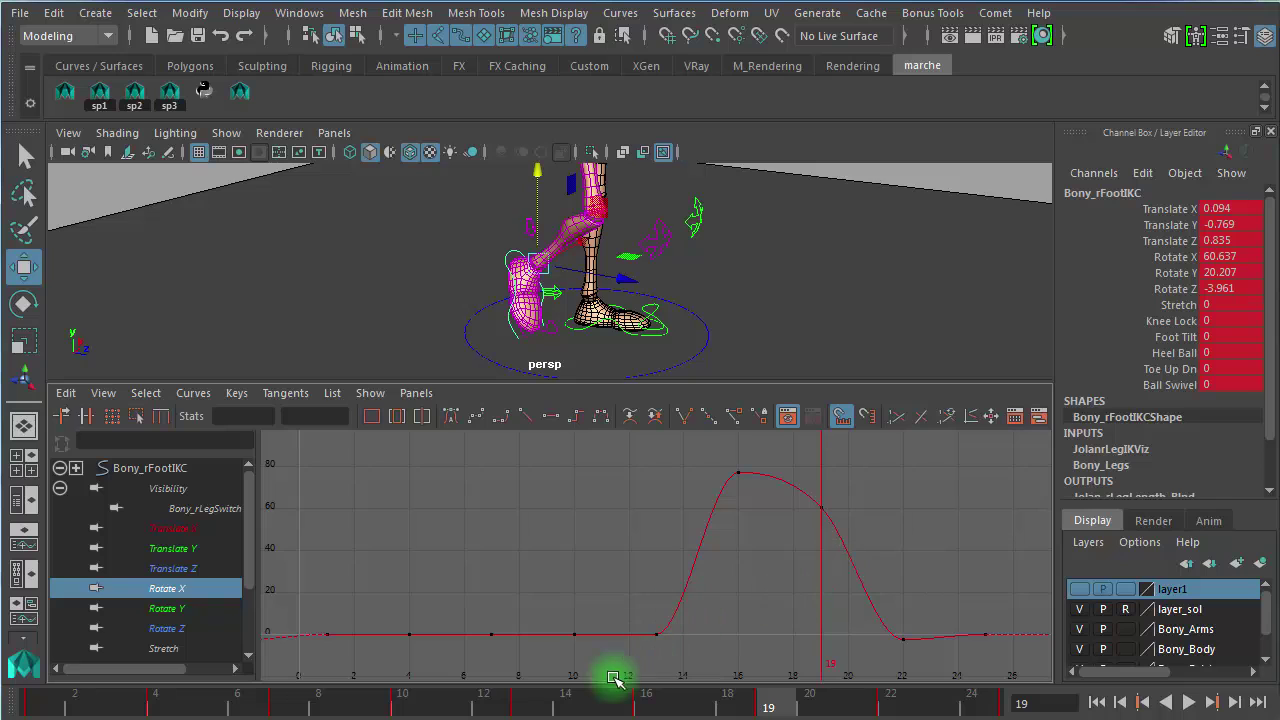
key("alt+v")
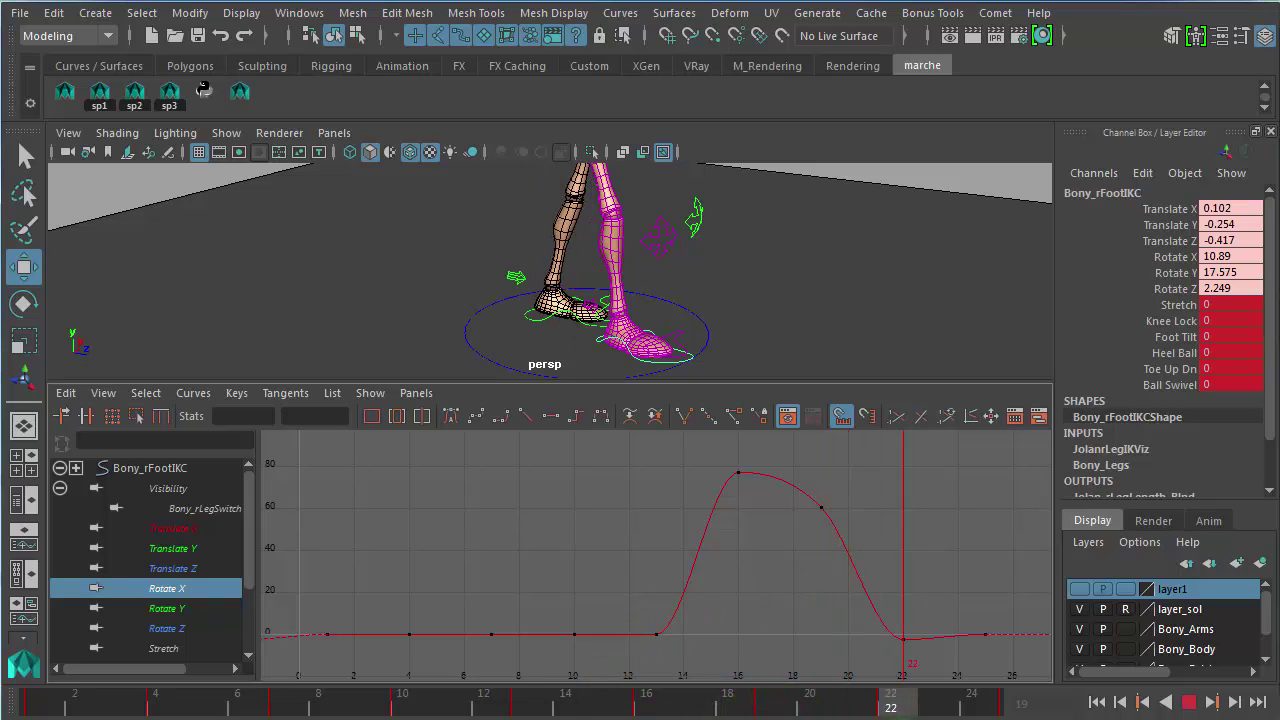
left_click(1189, 702)
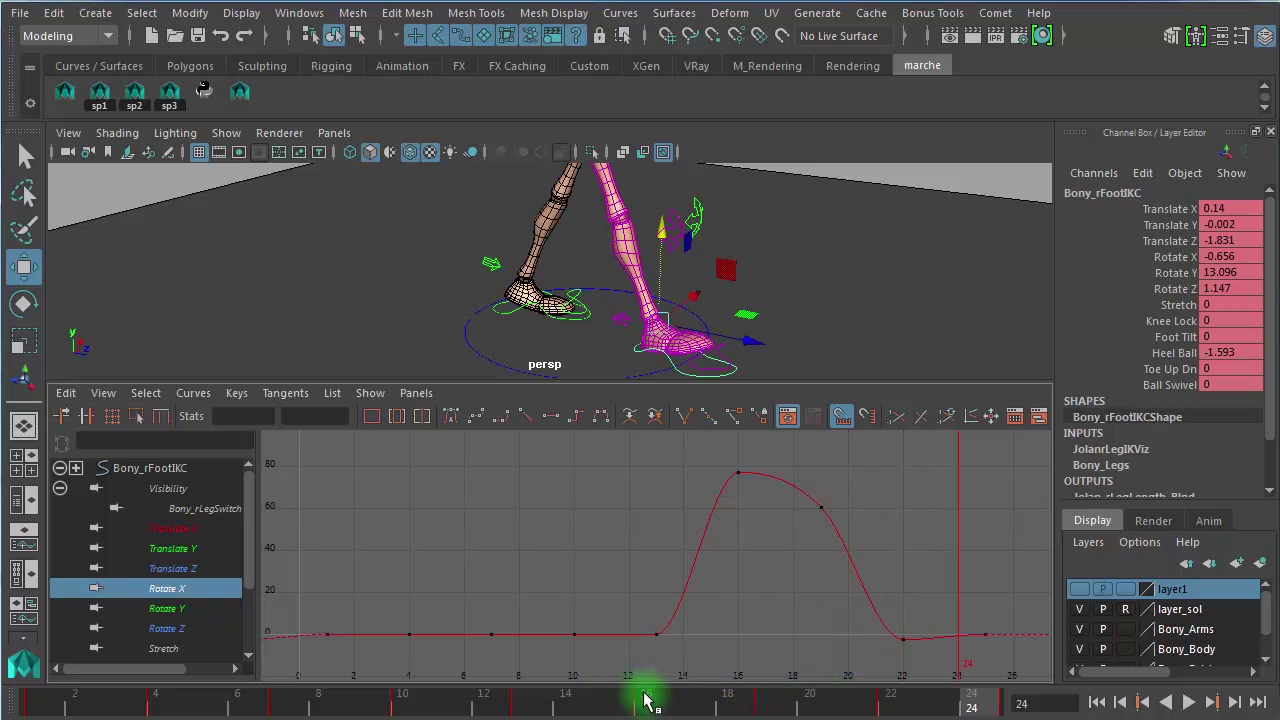
Step: Isolate and frame the Rotate Y curve, testing the foot's rotation at frame 3 and reviewing its ground contact up to frame 13
left_click(168, 607)
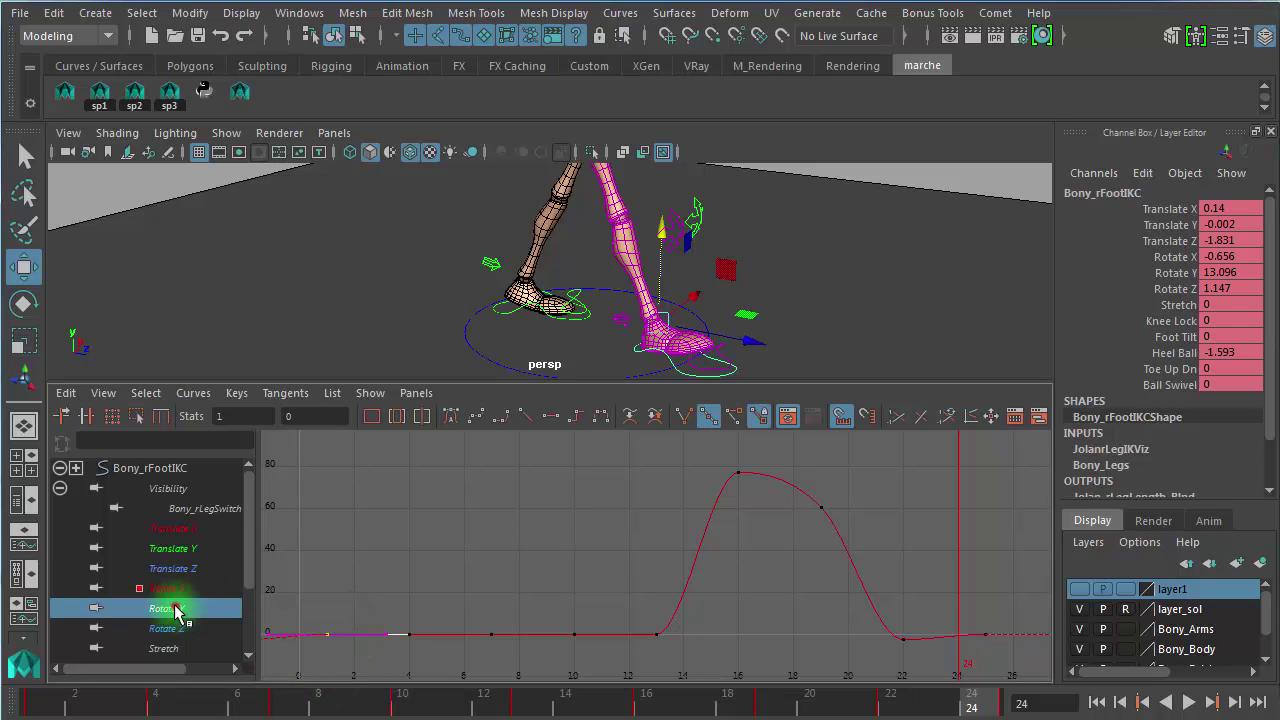
left_click_drag(84, 714, 5, 704)
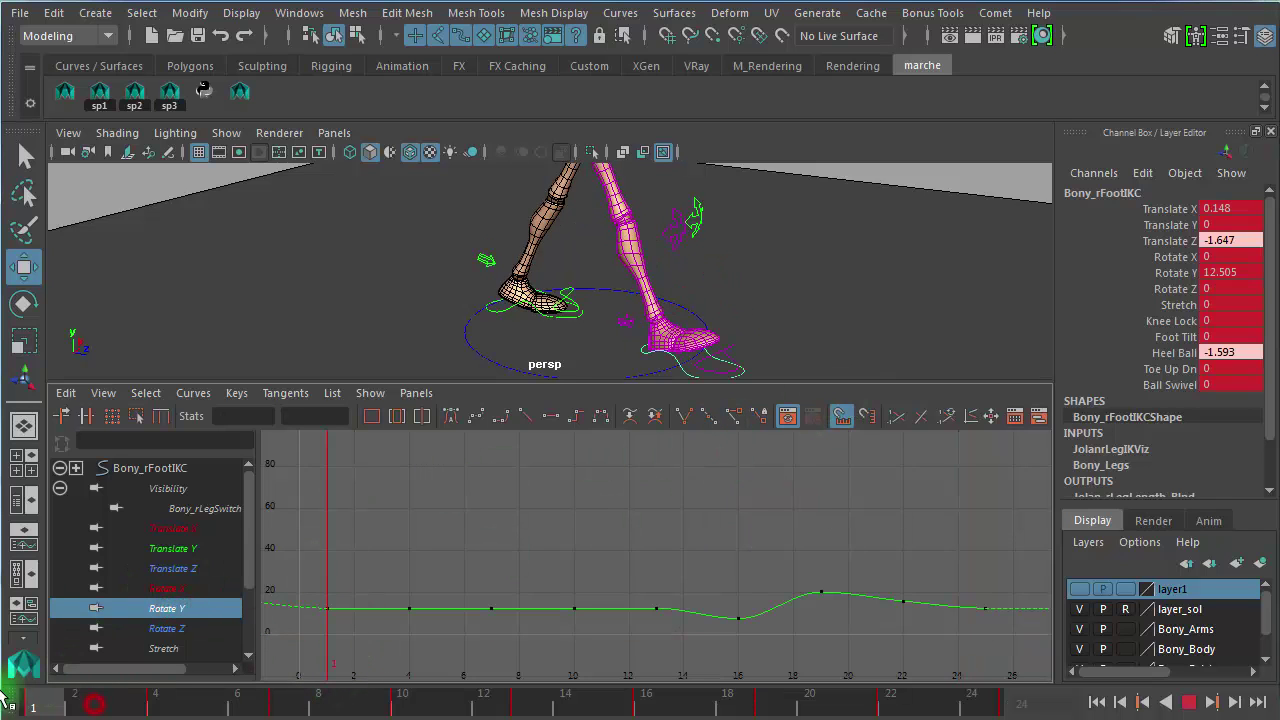
mouse_move(120, 690)
left_mouse_down()
mouse_move(200, 691)
mouse_move(100, 686)
mouse_move(113, 686)
left_mouse_up()
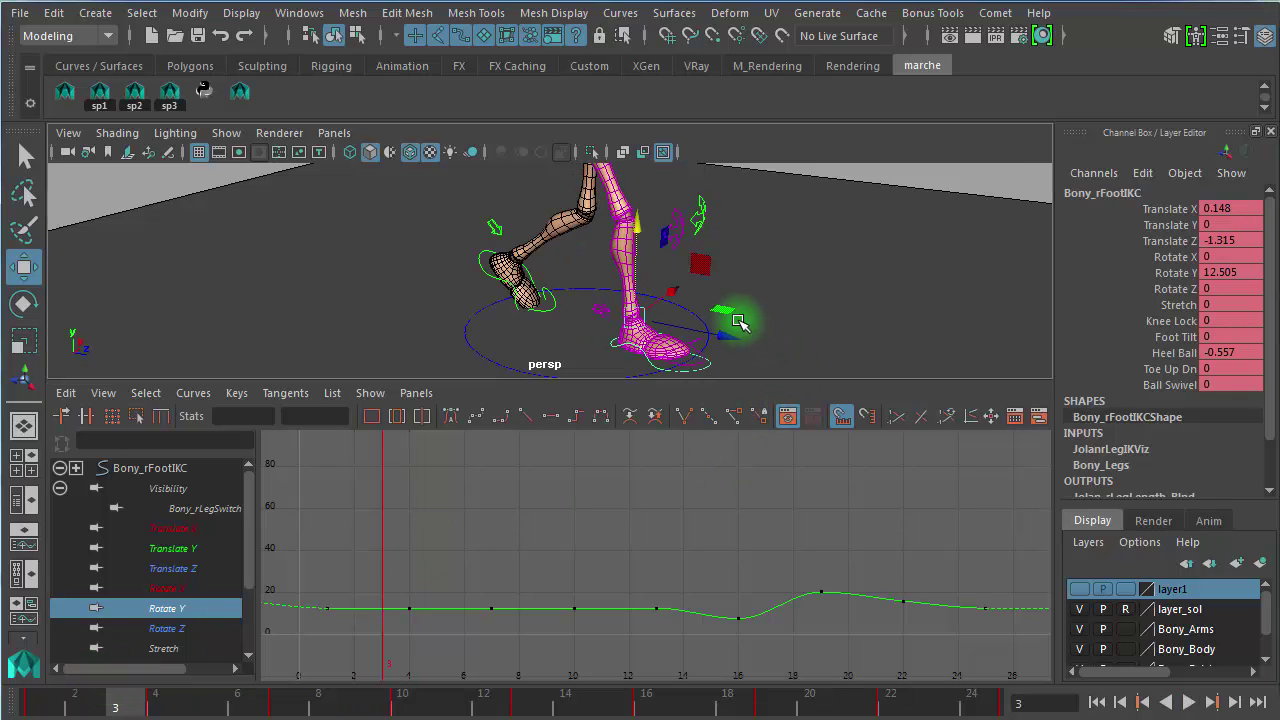
key("e")
left_click_drag(660, 352, 720, 360)
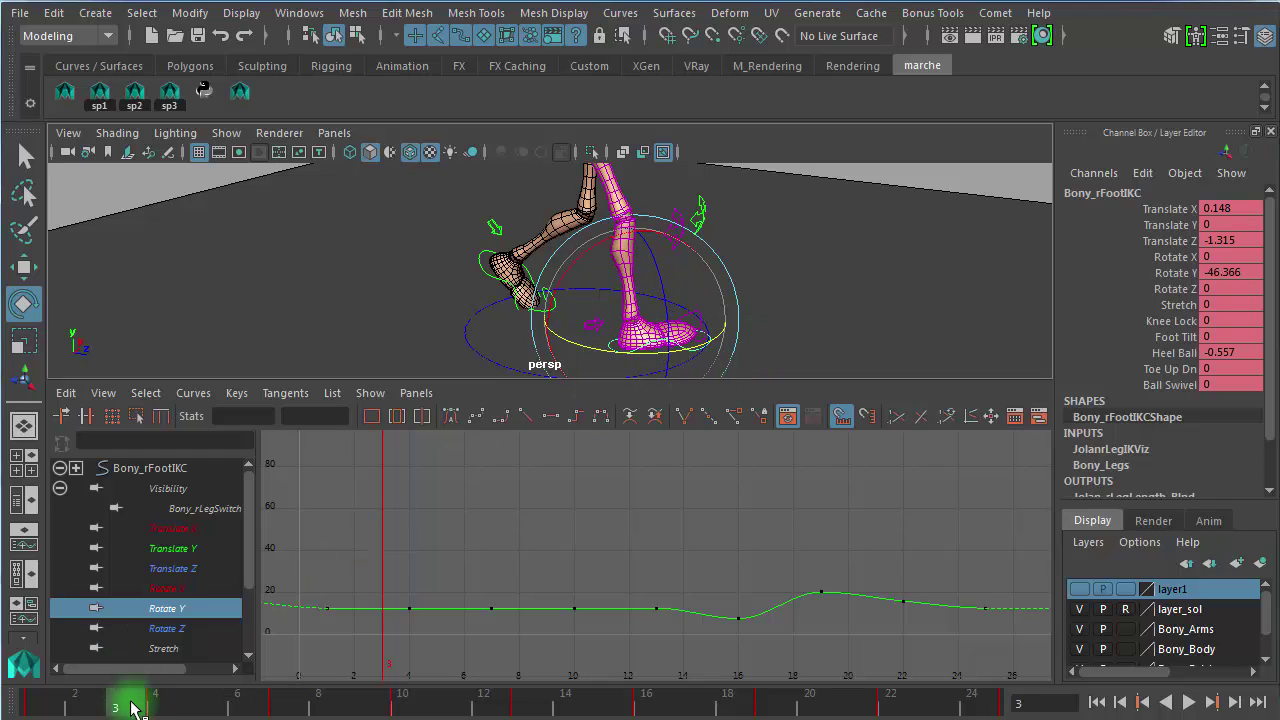
left_click_drag(129, 700, 521, 708)
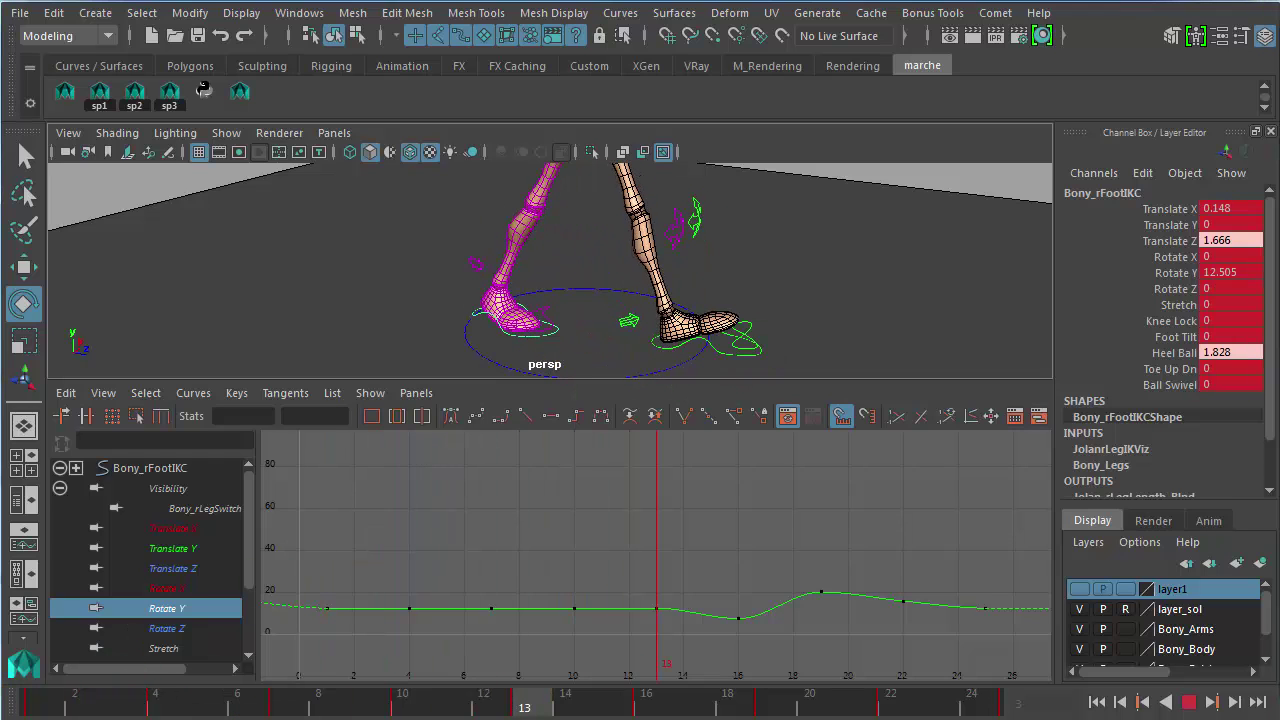
key("f")
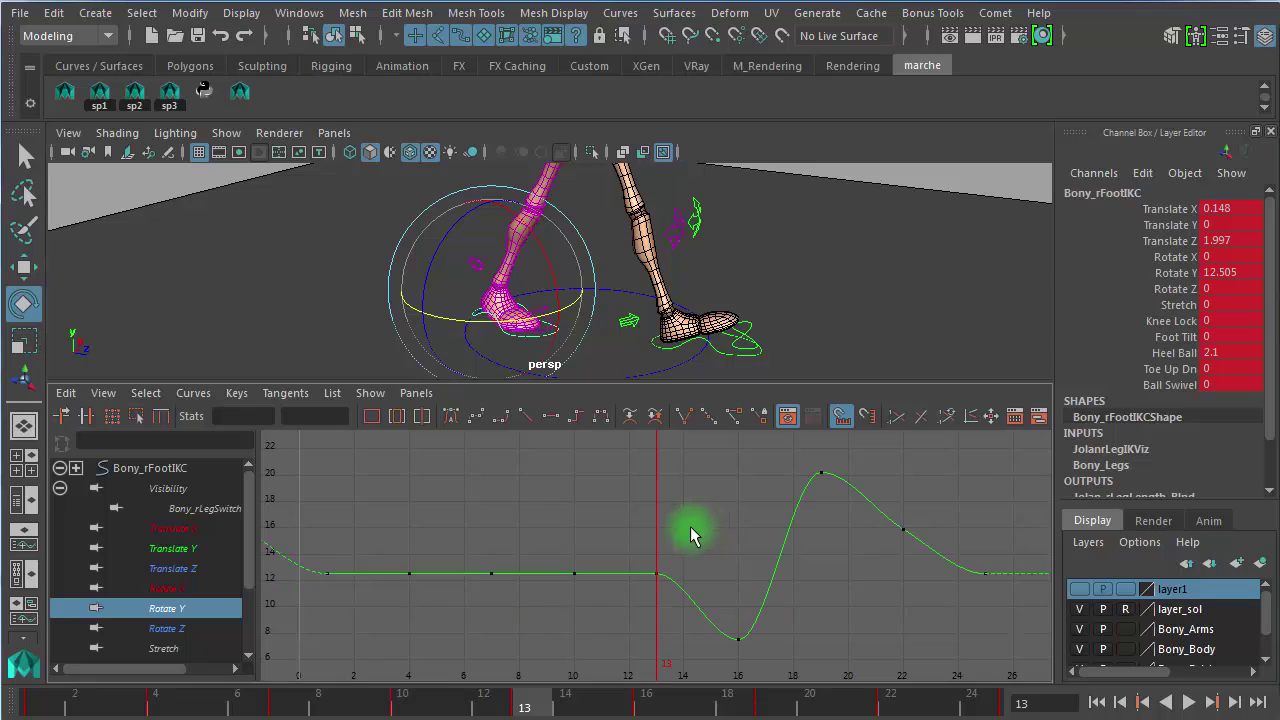
Step: Review the right foot's Rotate Y from frame 13 to 24, testing its rotation at frame 19
left_click_drag(537, 708, 768, 710)
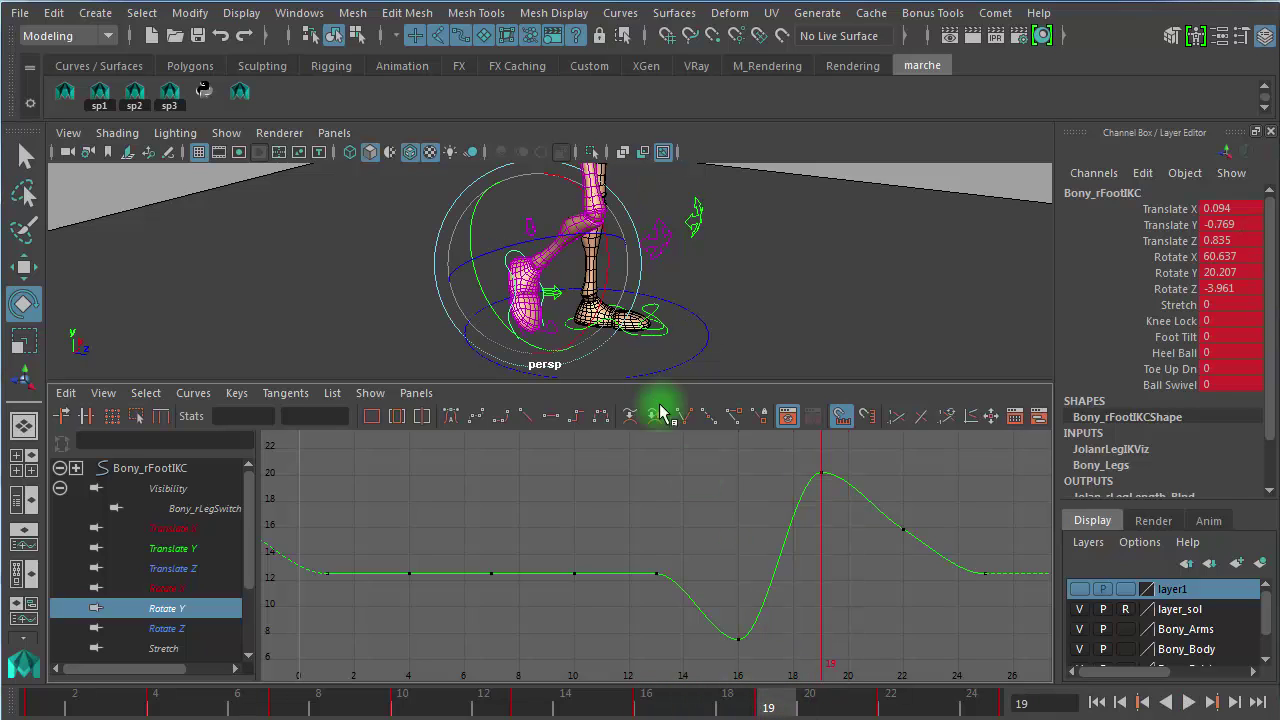
left_click_drag(493, 308, 510, 330)
key("alt+v")
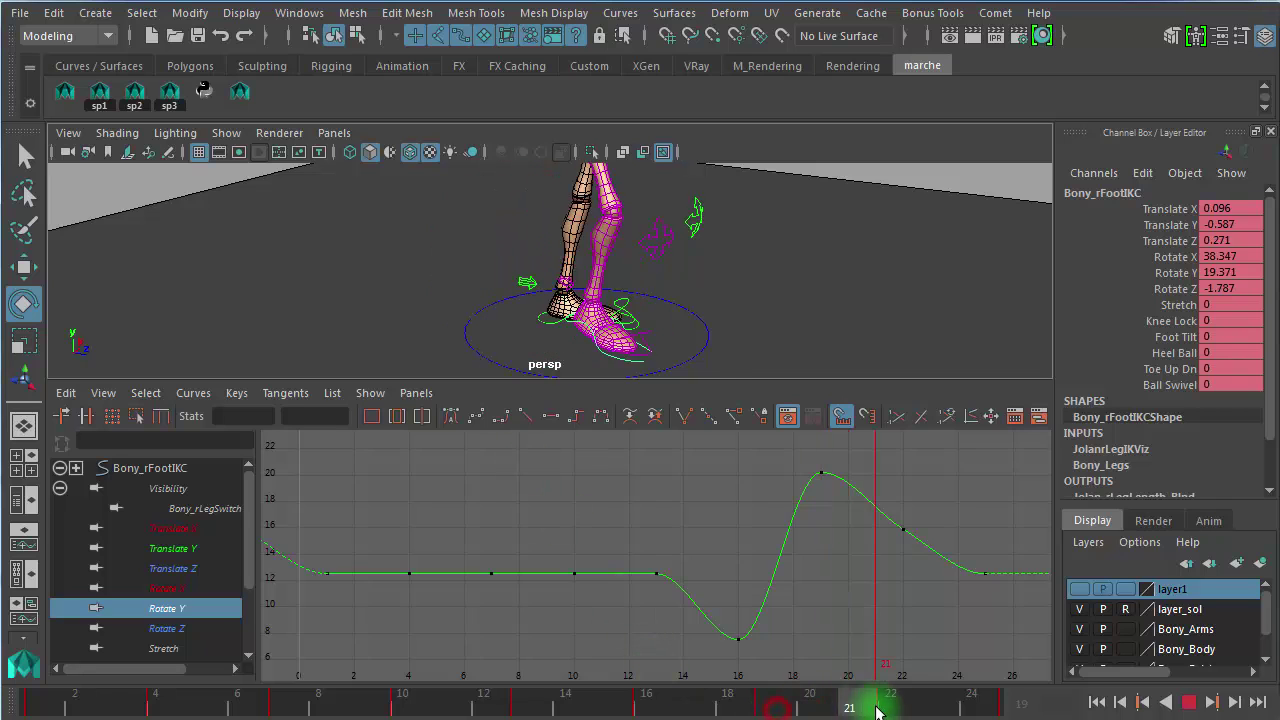
left_click(972, 707)
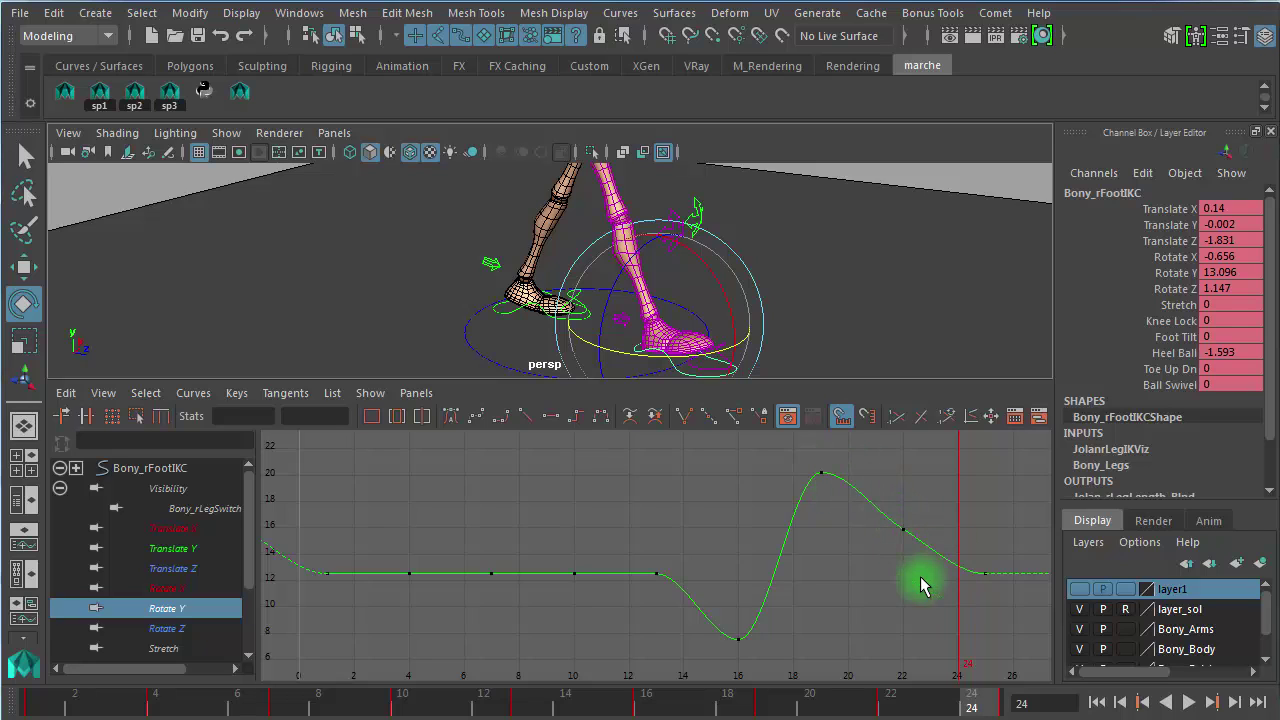
Step: Raise the Rotate Y key at frame 22 to about 19.5 and review the swing up to frame 24
left_click_drag(900, 705, 884, 707)
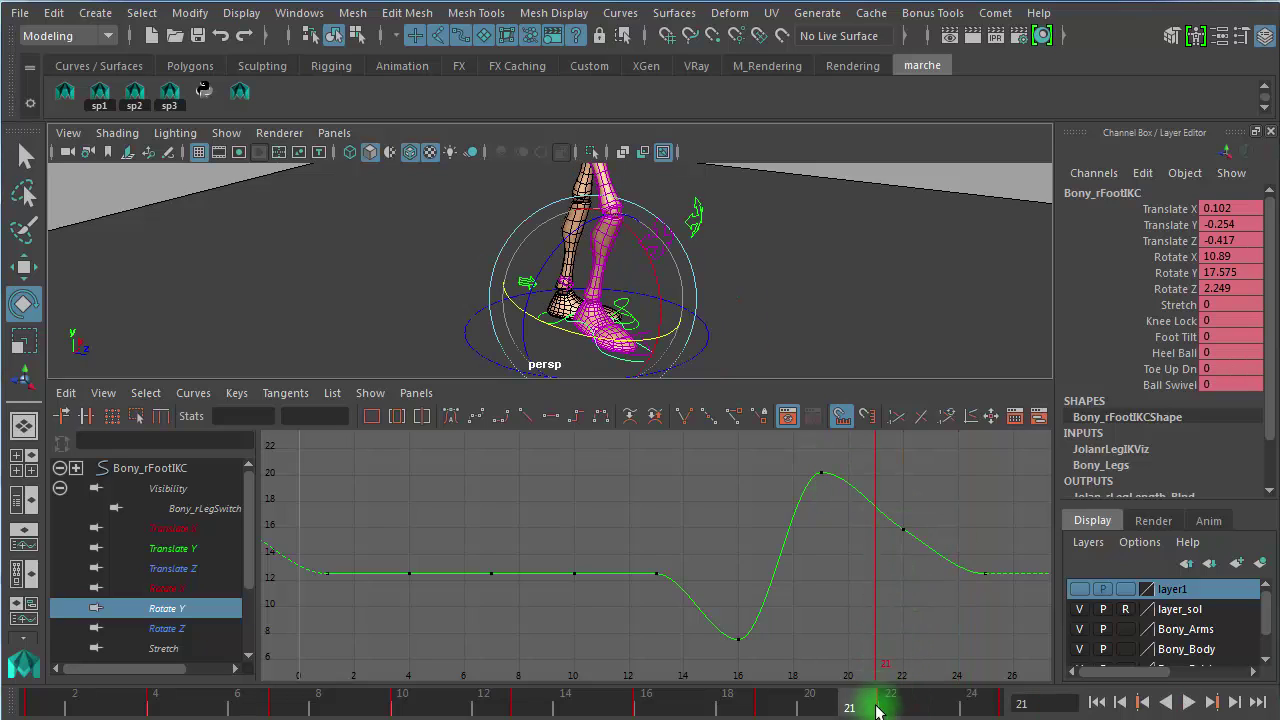
left_click(890, 704)
left_click_drag(912, 513, 880, 568)
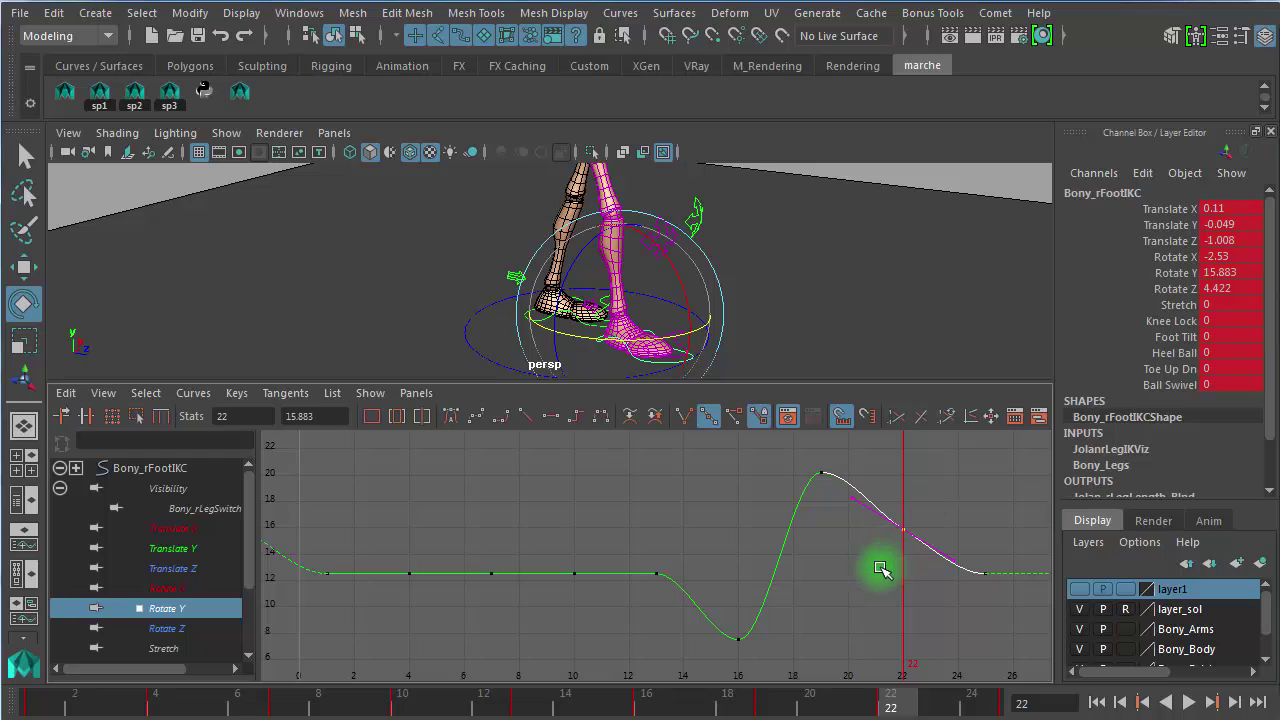
middle_click_drag(879, 559, 882, 541)
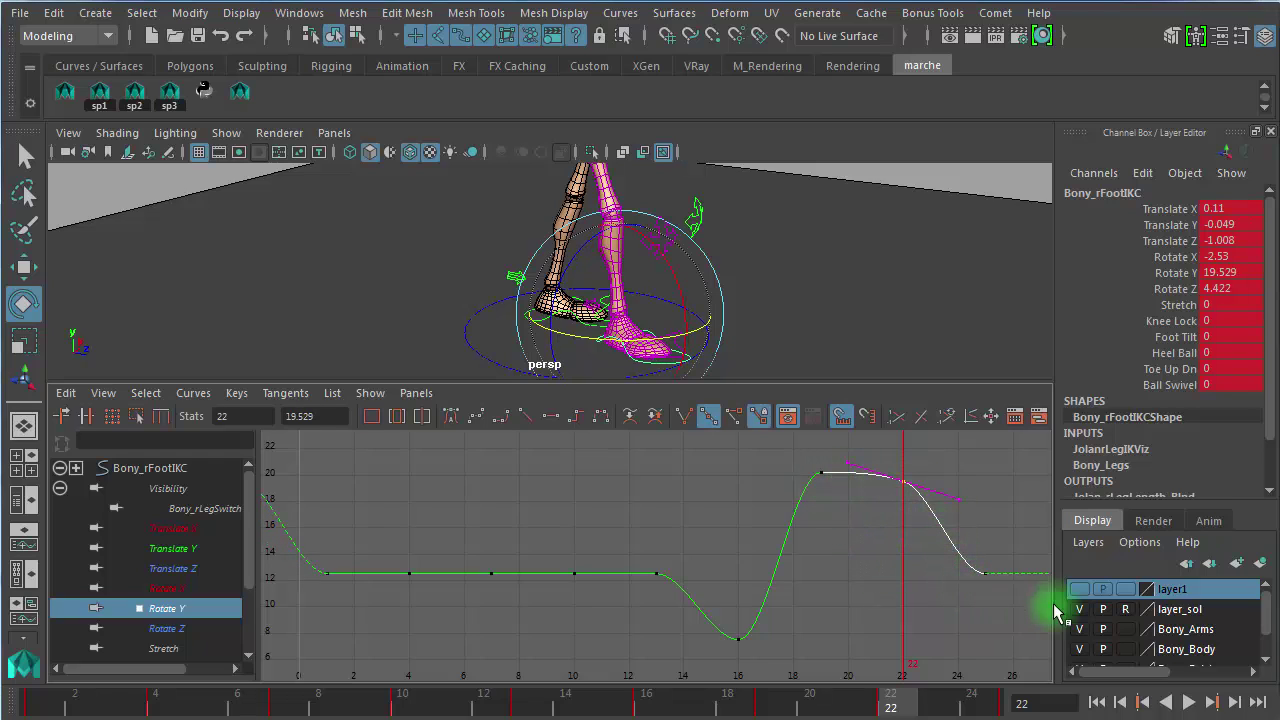
key("alt+v")
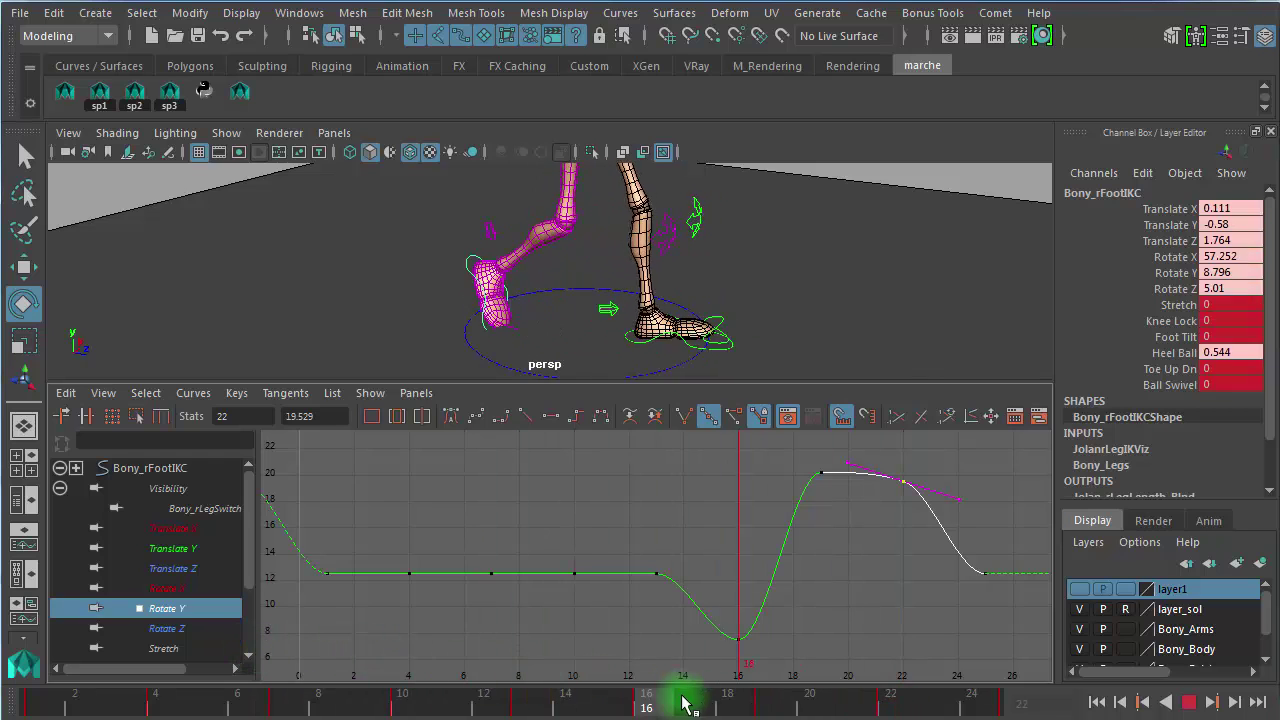
key("alt+v")
Step: Isolate and frame the Rotate Z curve, testing the foot's tilt at frame 24 and scrubbing from the cycle's start to frame 16
left_click(166, 628)
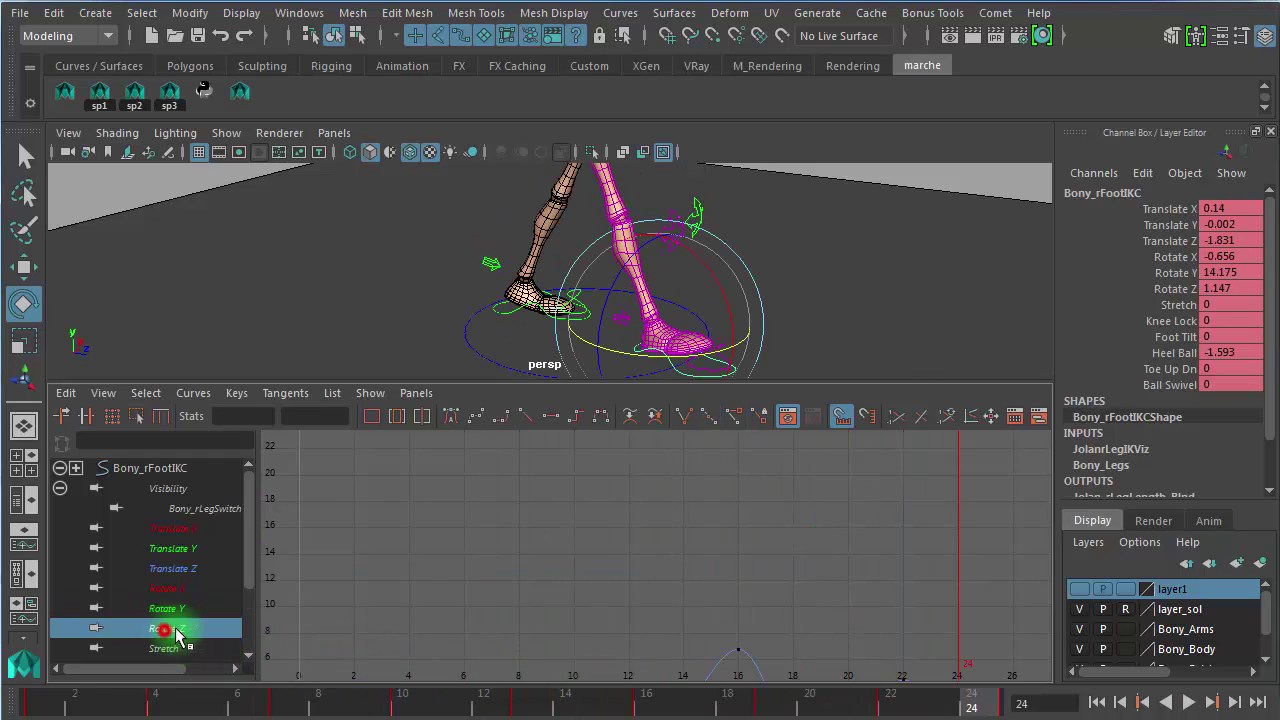
key("f")
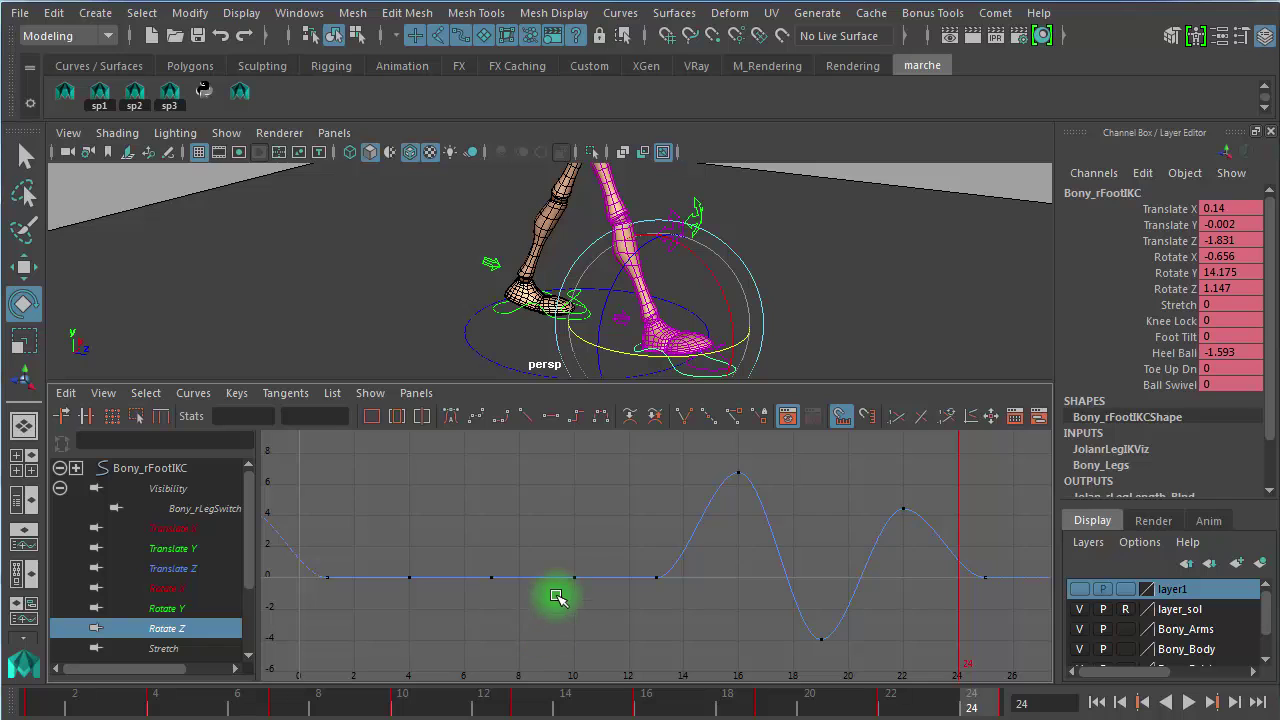
mouse_move(600, 280)
left_mouse_down()
mouse_move(614, 330)
mouse_move(600, 284)
left_mouse_up()
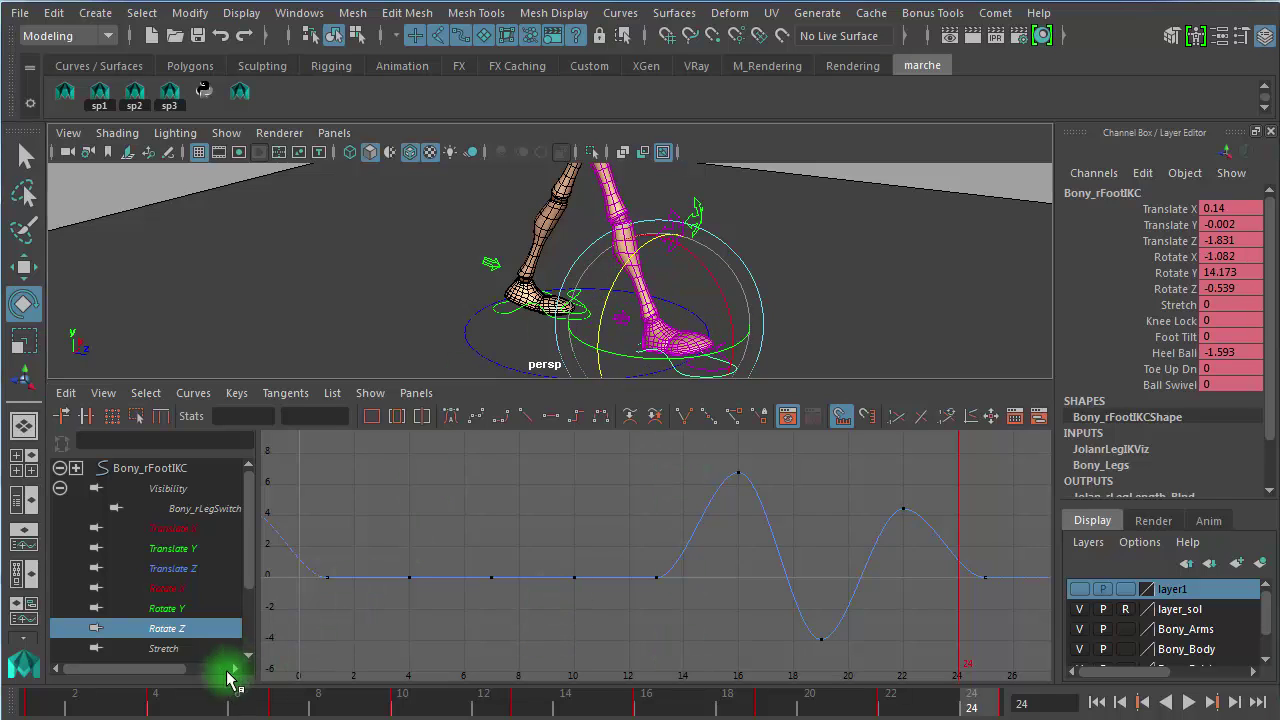
left_click_drag(201, 700, 2, 702)
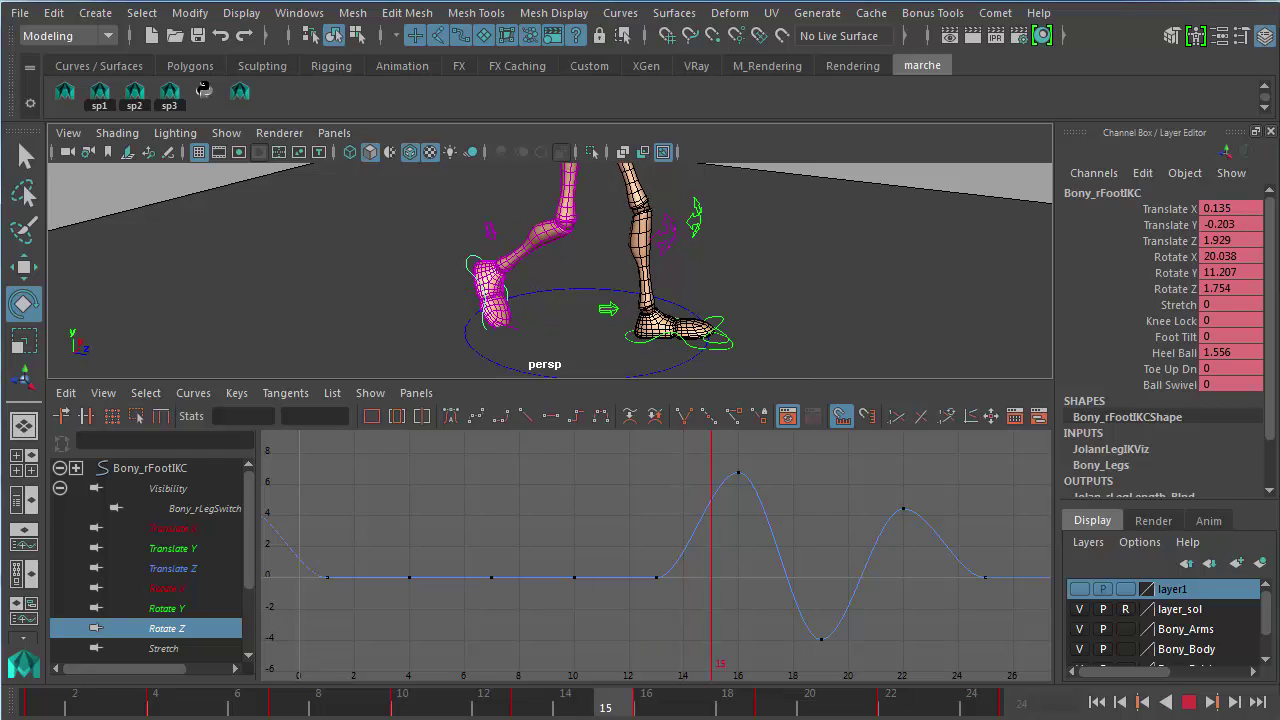
Step: Examine the right foot up close at frame 16, testing its Rotate Z tilt there and scrubbing on to frame 22
key("Escape")
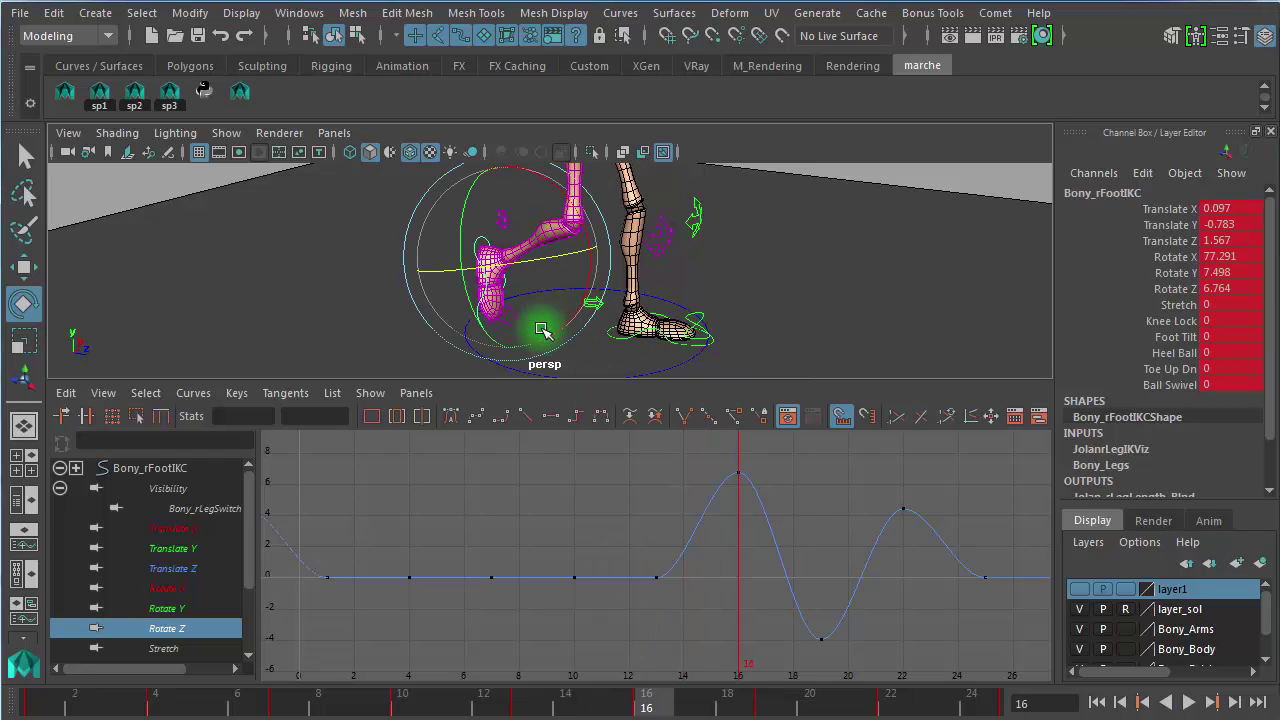
left_click_drag(617, 327, 520, 345, "alt")
right_click_drag(506, 345, 1040, 415, "alt")
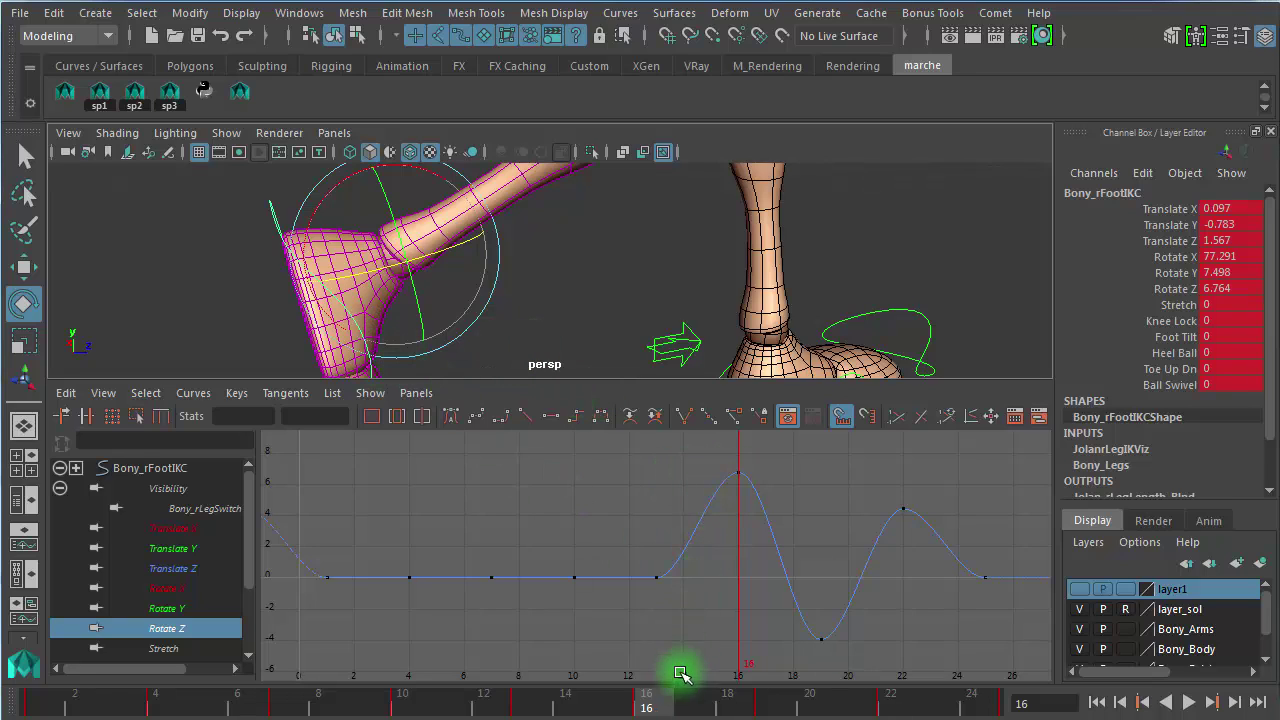
mouse_move(644, 708)
left_mouse_down()
mouse_move(528, 710)
mouse_move(661, 712)
left_mouse_up()
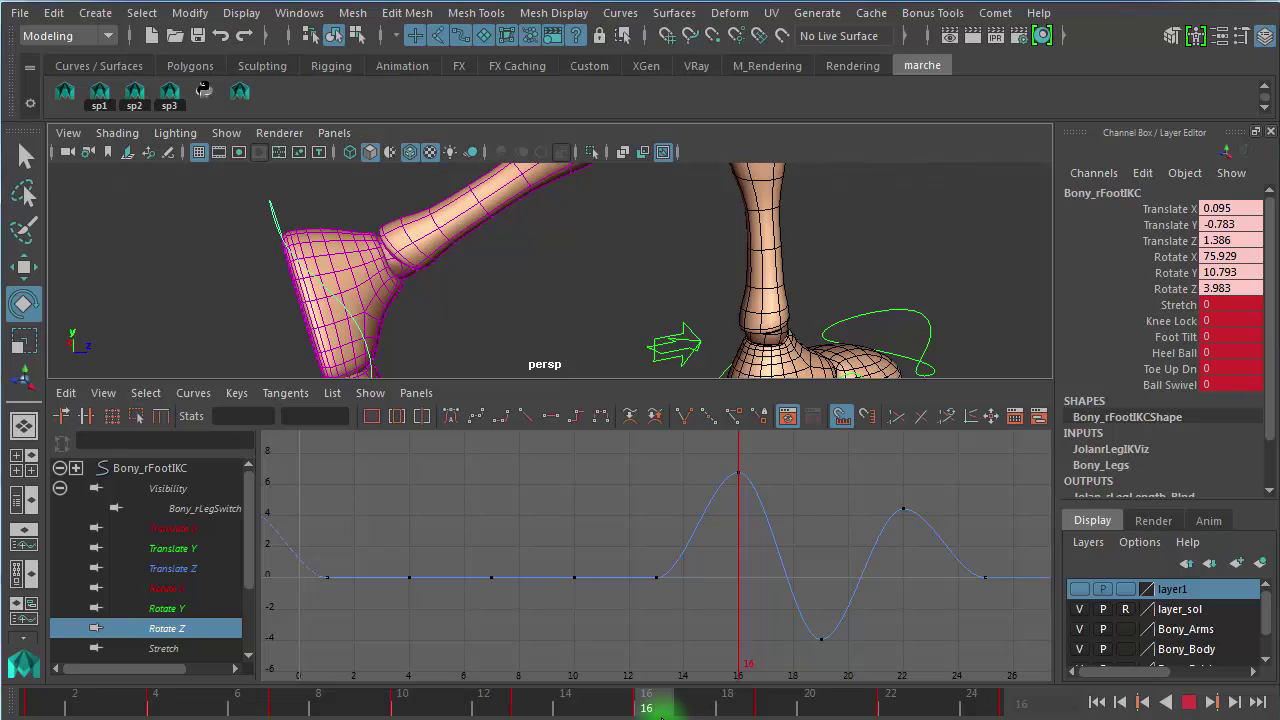
mouse_move(672, 716)
left_mouse_down()
mouse_move(900, 712)
mouse_move(672, 716)
left_mouse_up()
right_click_drag(586, 289, 303, 250, "alt")
left_click_drag(499, 312, 482, 288, "alt")
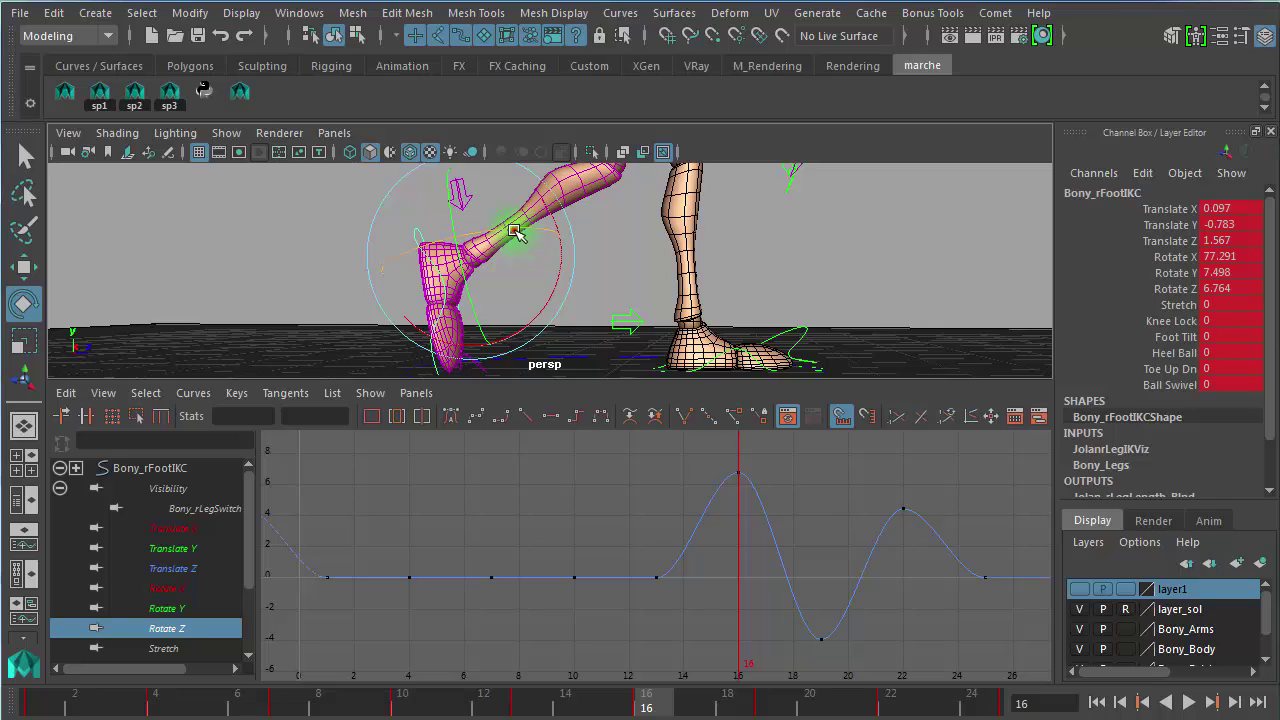
left_click_drag(514, 232, 520, 228)
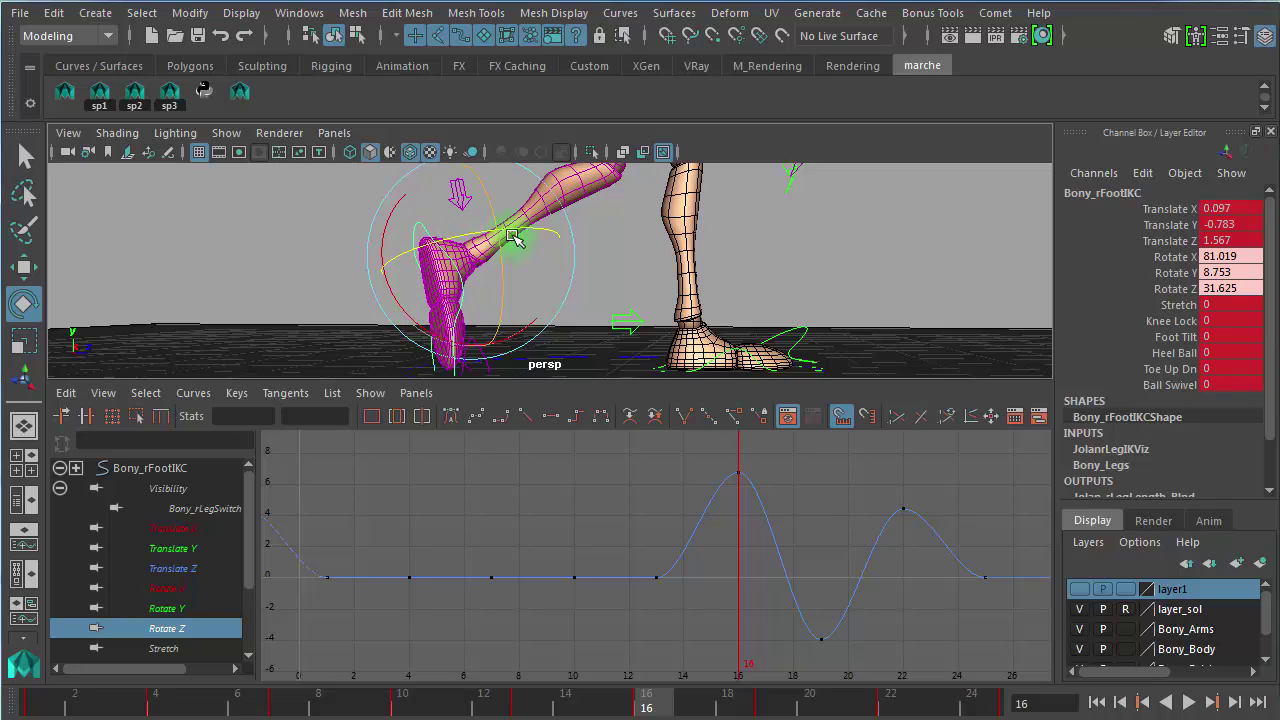
left_click_drag(524, 230, 440, 238)
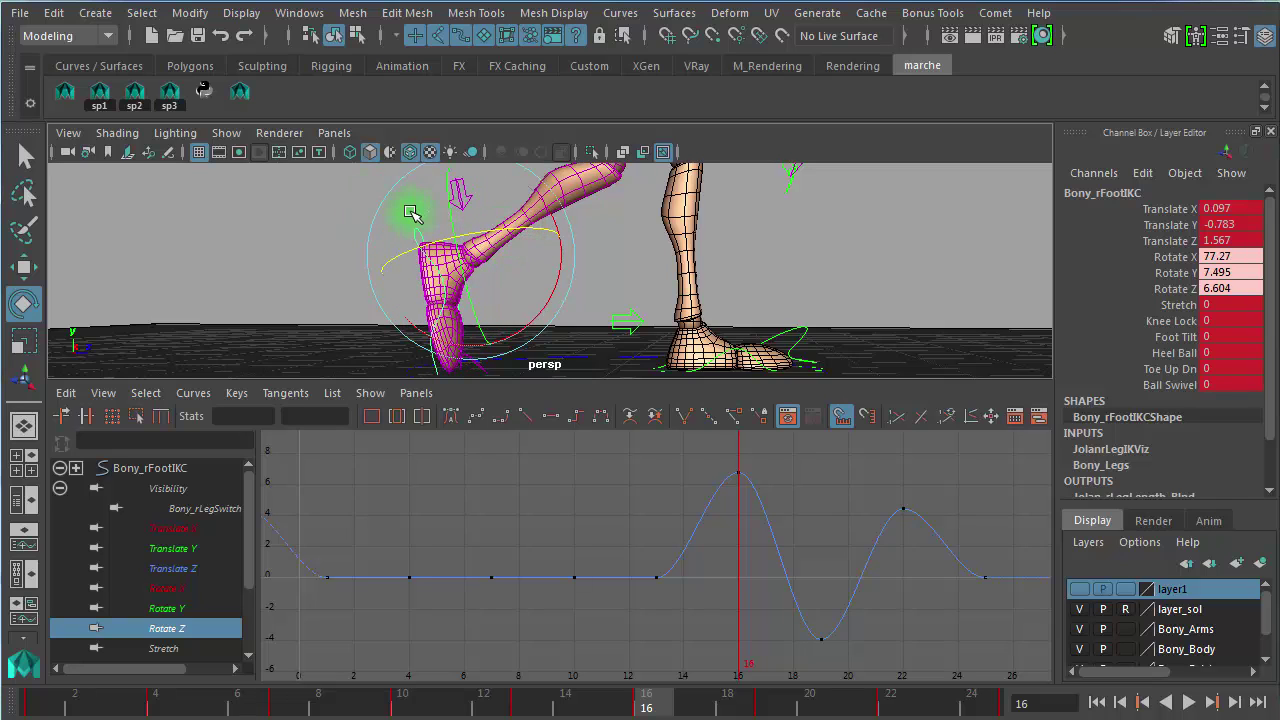
mouse_move(648, 694)
left_mouse_down()
mouse_move(524, 692)
mouse_move(974, 706)
mouse_move(895, 706)
left_mouse_up()
Step: Review the right foot's Stretch, Knee Lock and Foot Tilt curves one by one
left_click(155, 651)
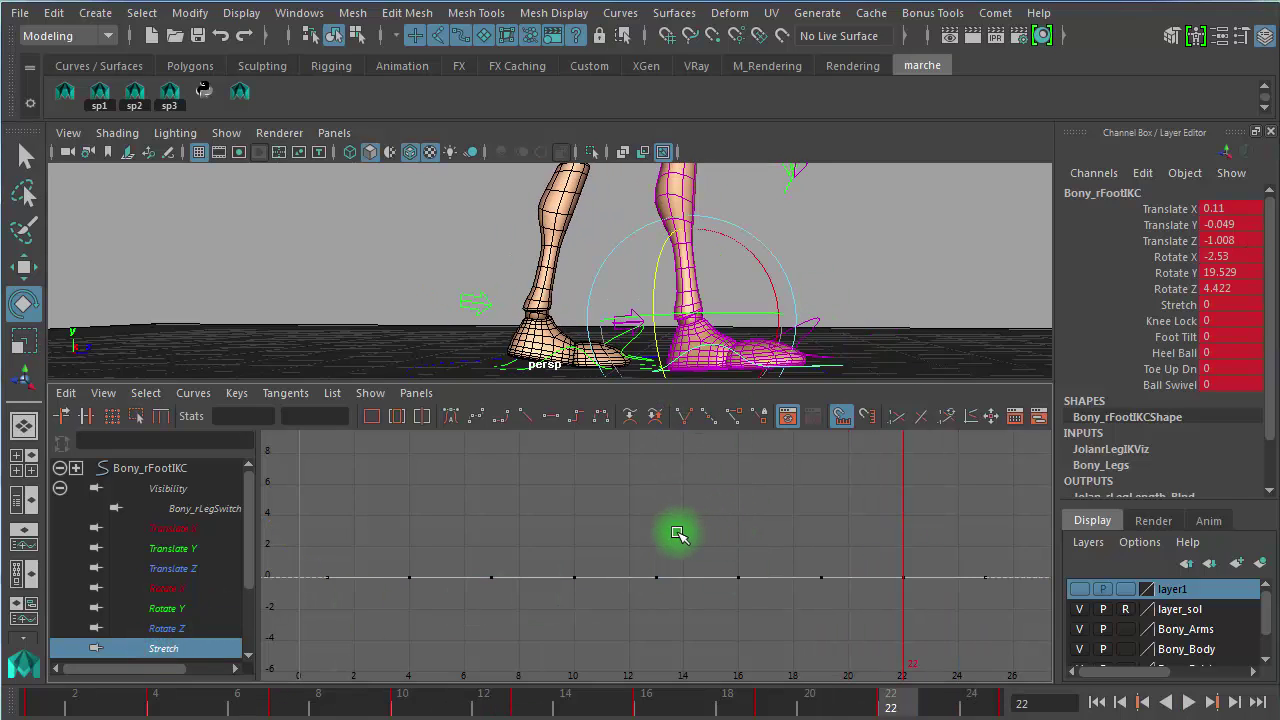
key("f")
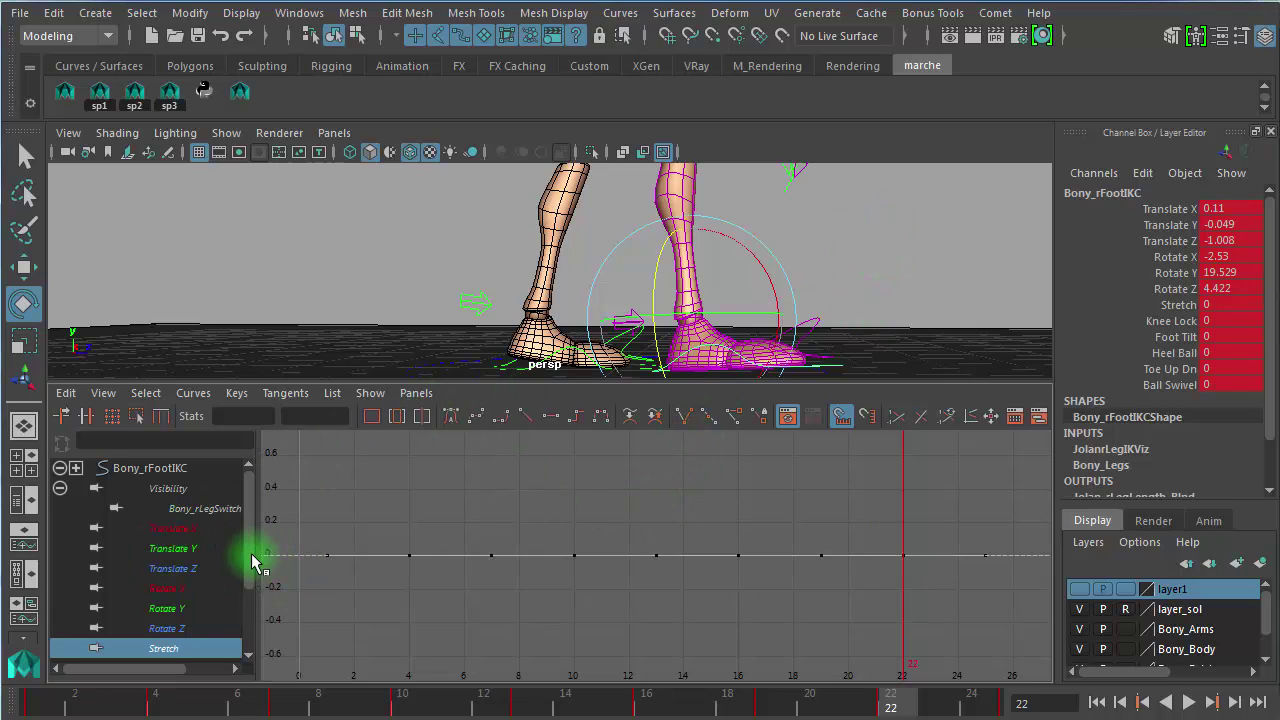
scroll(251, 561, "down", 3)
left_click(196, 569)
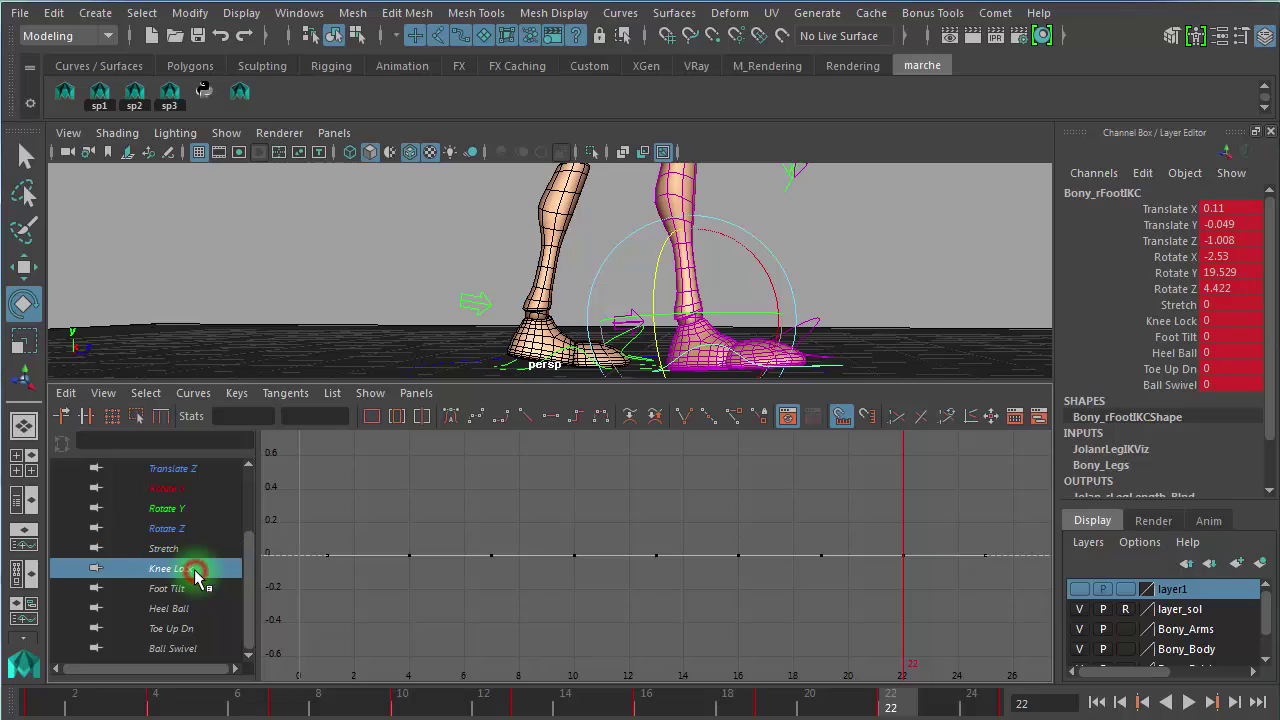
left_click(186, 591)
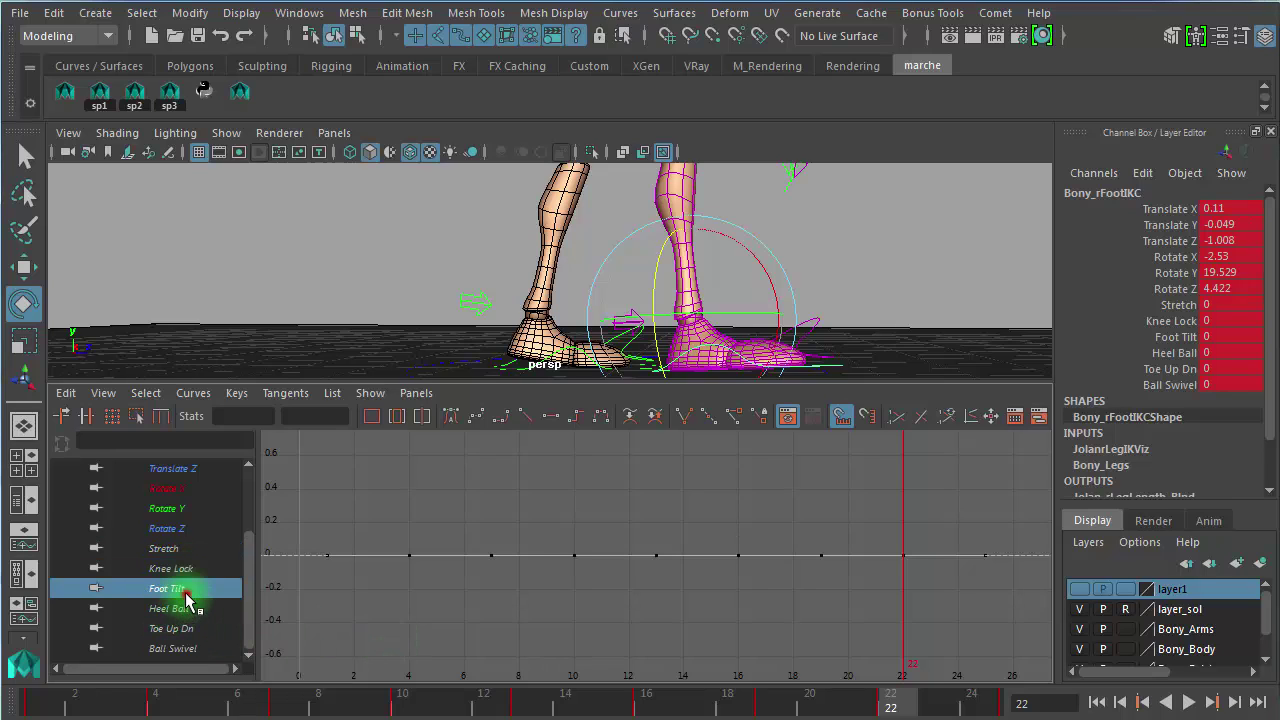
Step: Isolate and frame the Heel Ball curve, checking its frame 1 key and scrubbing the foot's motion through the cycle
left_click(185, 609)
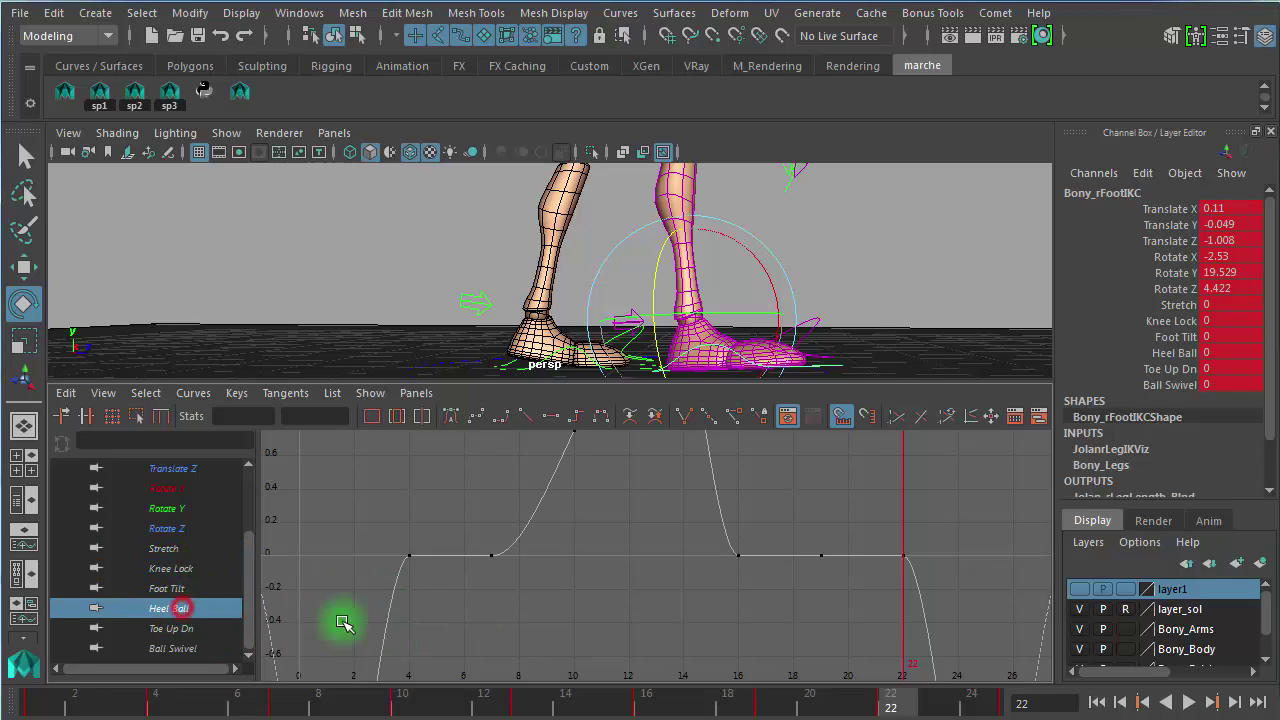
left_click_drag(341, 624, 308, 661)
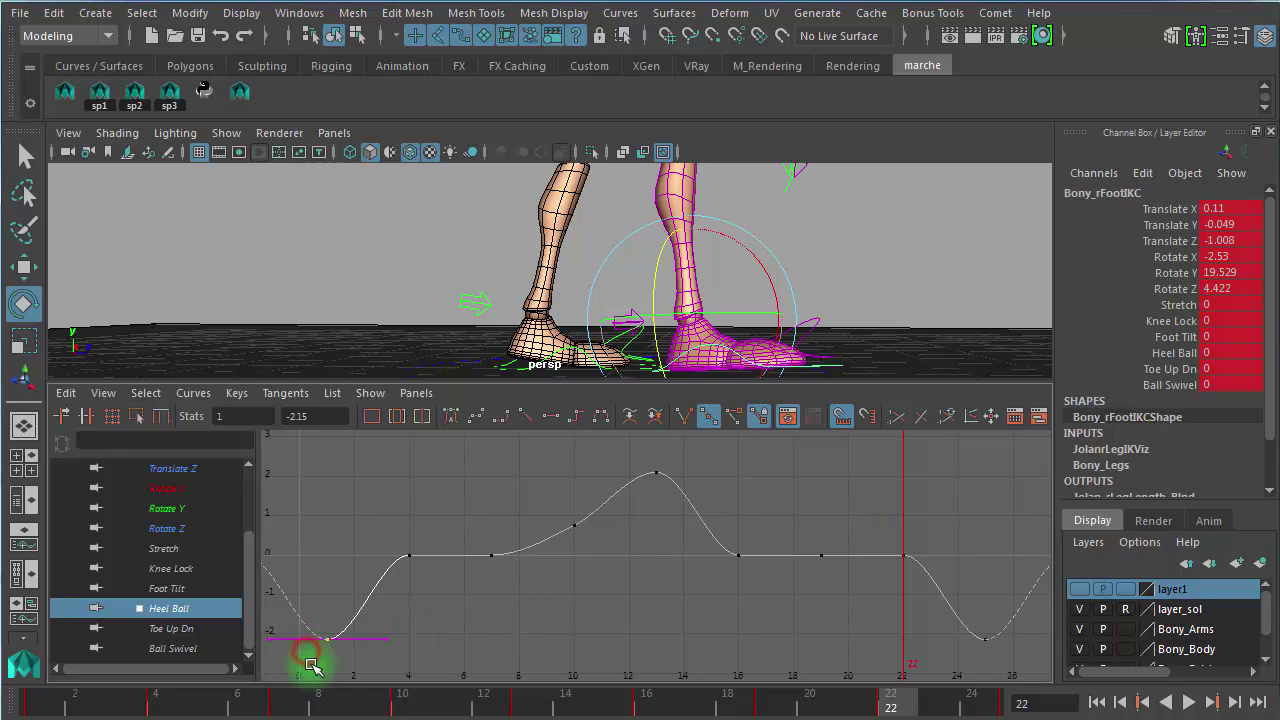
left_click_drag(208, 695, 15, 690)
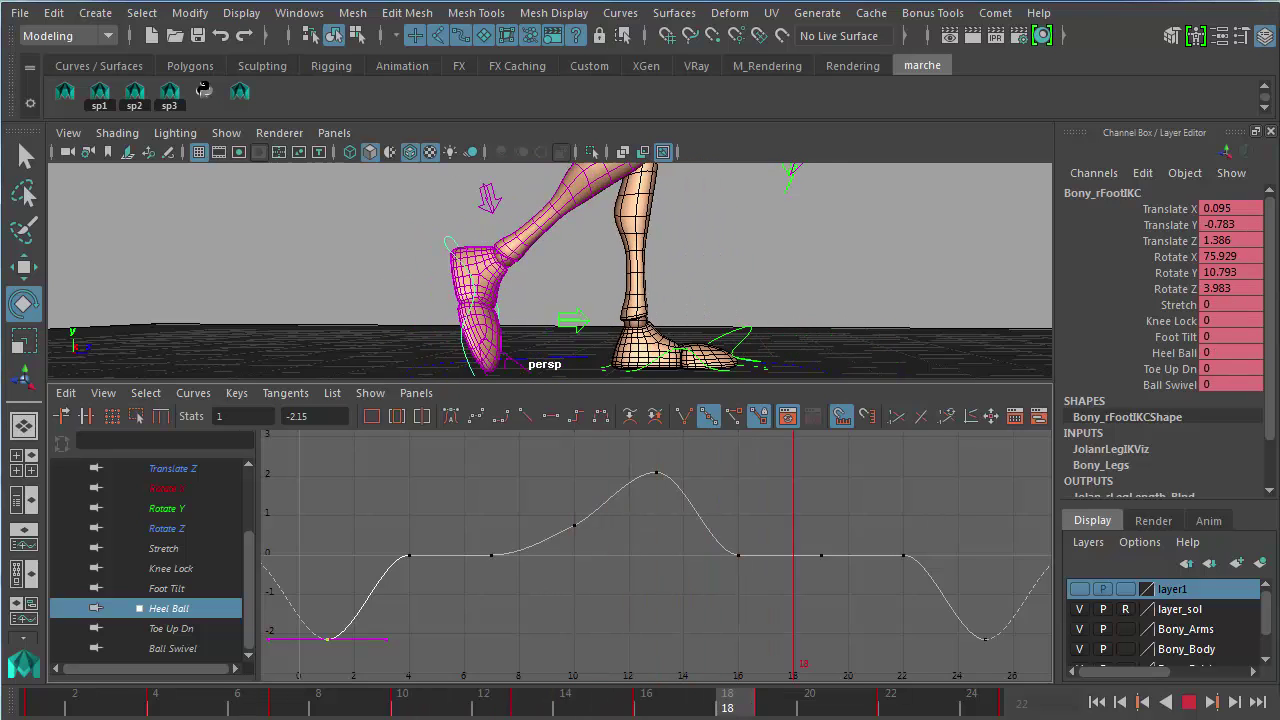
key("Escape")
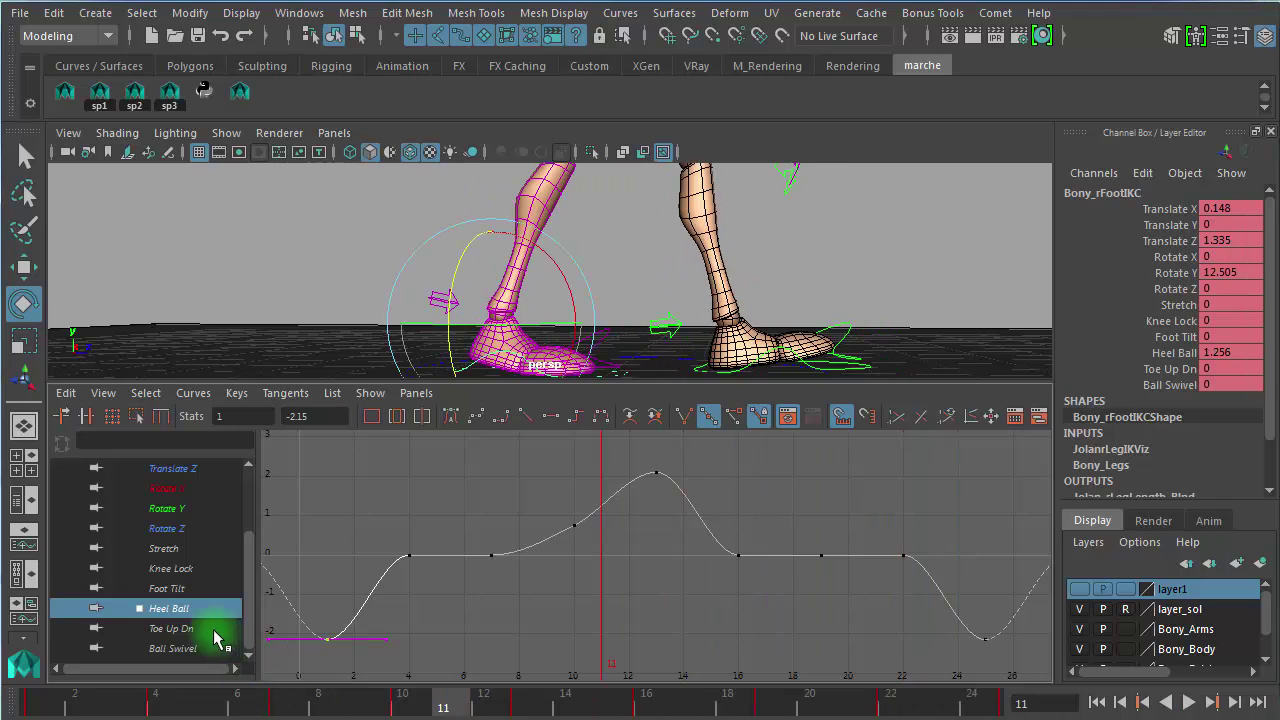
Step: Review the Toe Up Dn and Ball Swivel curves, scrub to frame 7 and deselect the foot control
left_click(197, 631)
key("f")
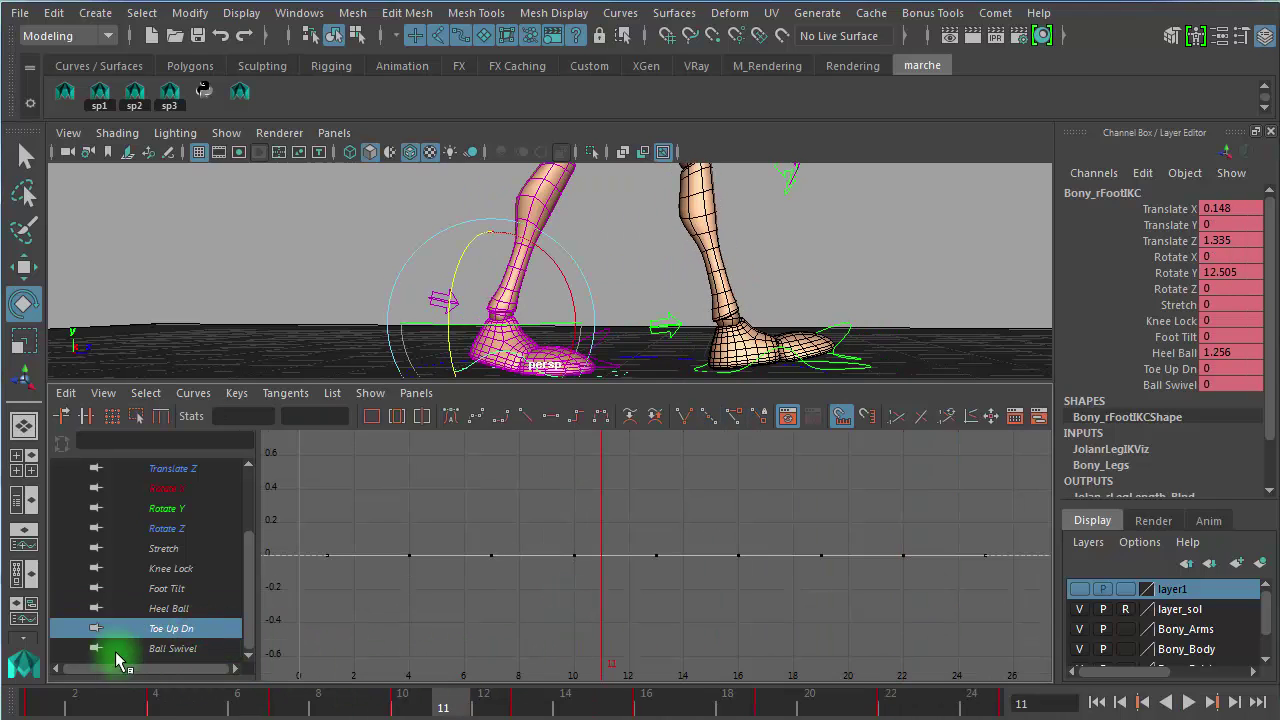
left_click(196, 650)
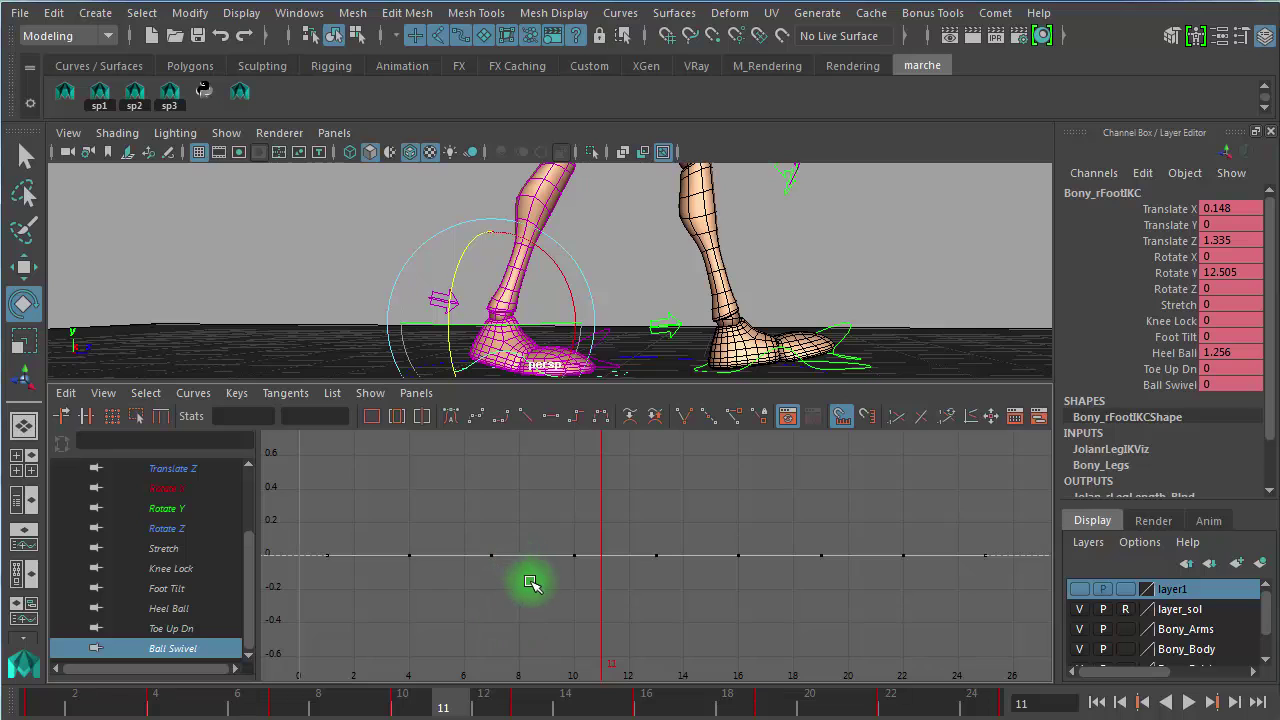
left_click_drag(468, 692, 284, 692)
left_click(834, 278)
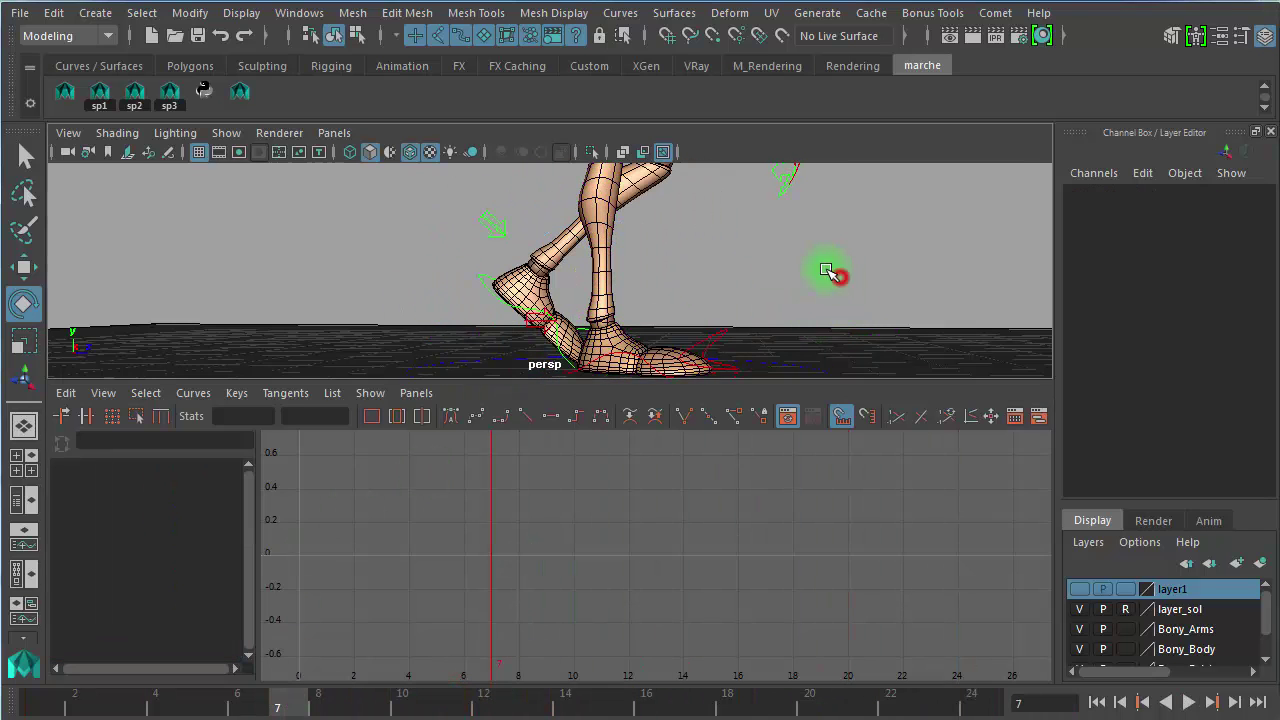
Step: Switch to a full-size front view and frame the whole character in it
key("space")
right_click_drag(702, 371, 250, 325, "alt")
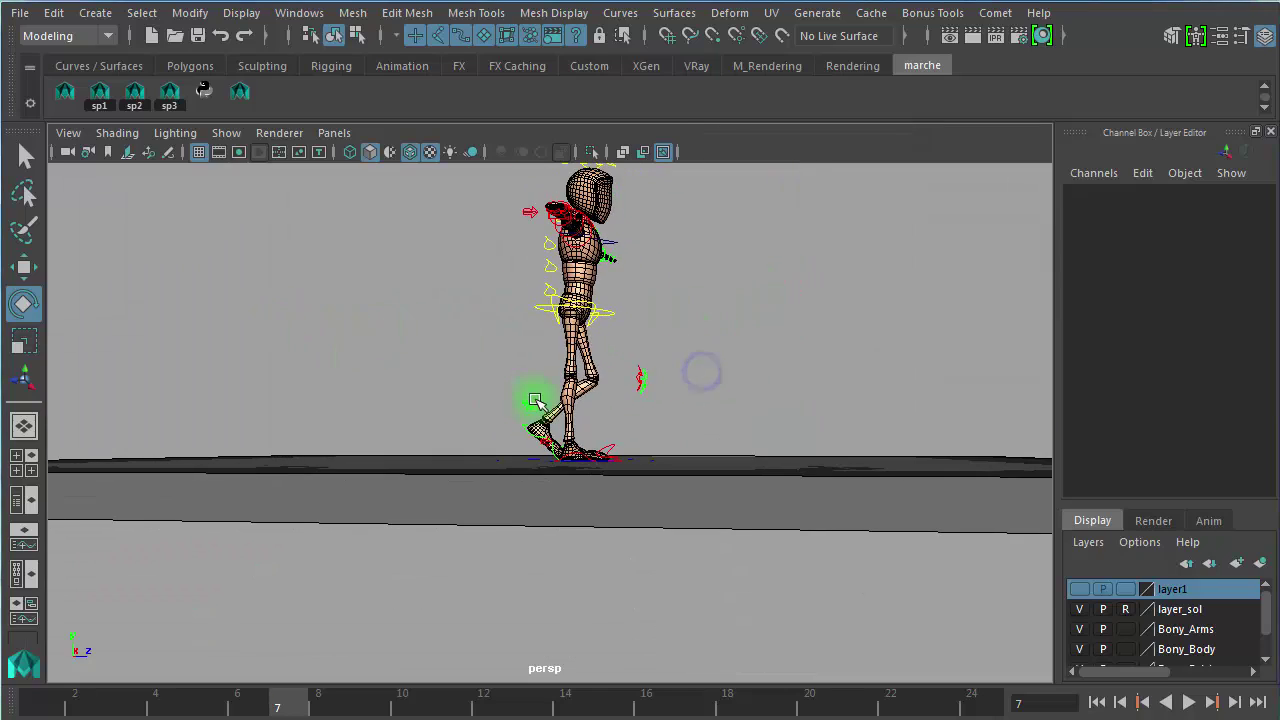
left_click_drag(530, 413, 139, 443, "alt")
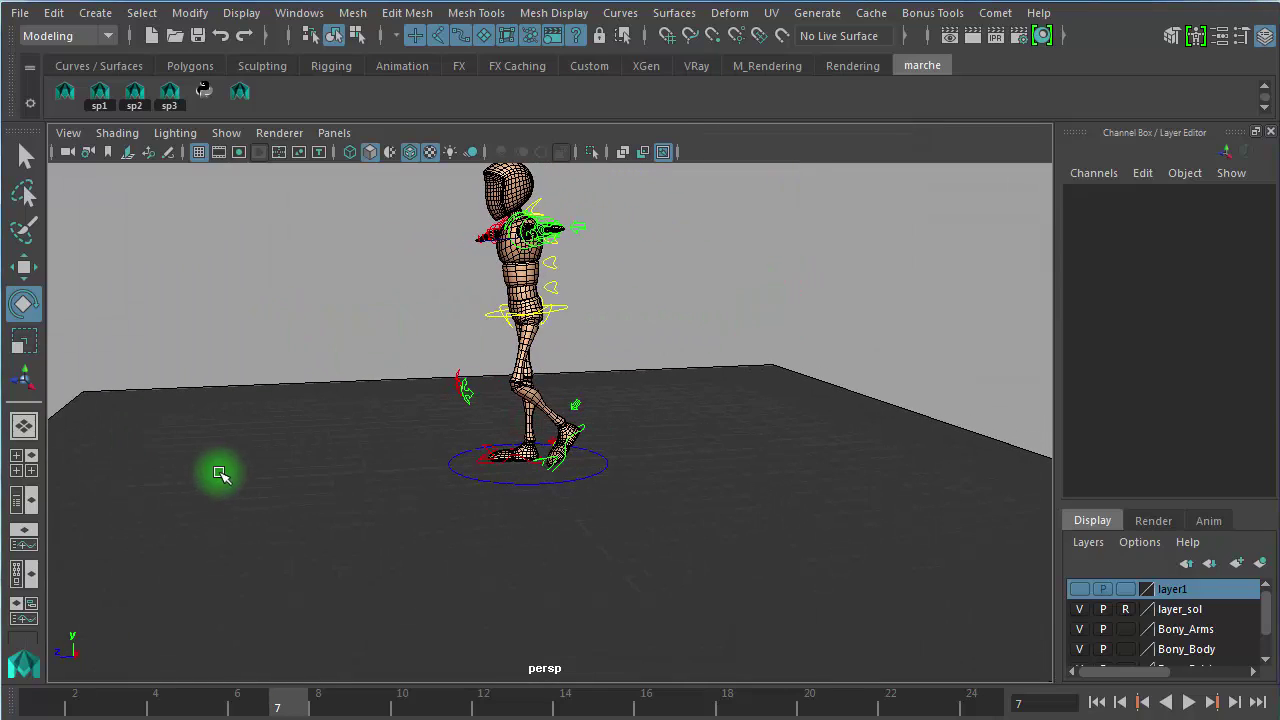
left_click(24, 456)
key("space")
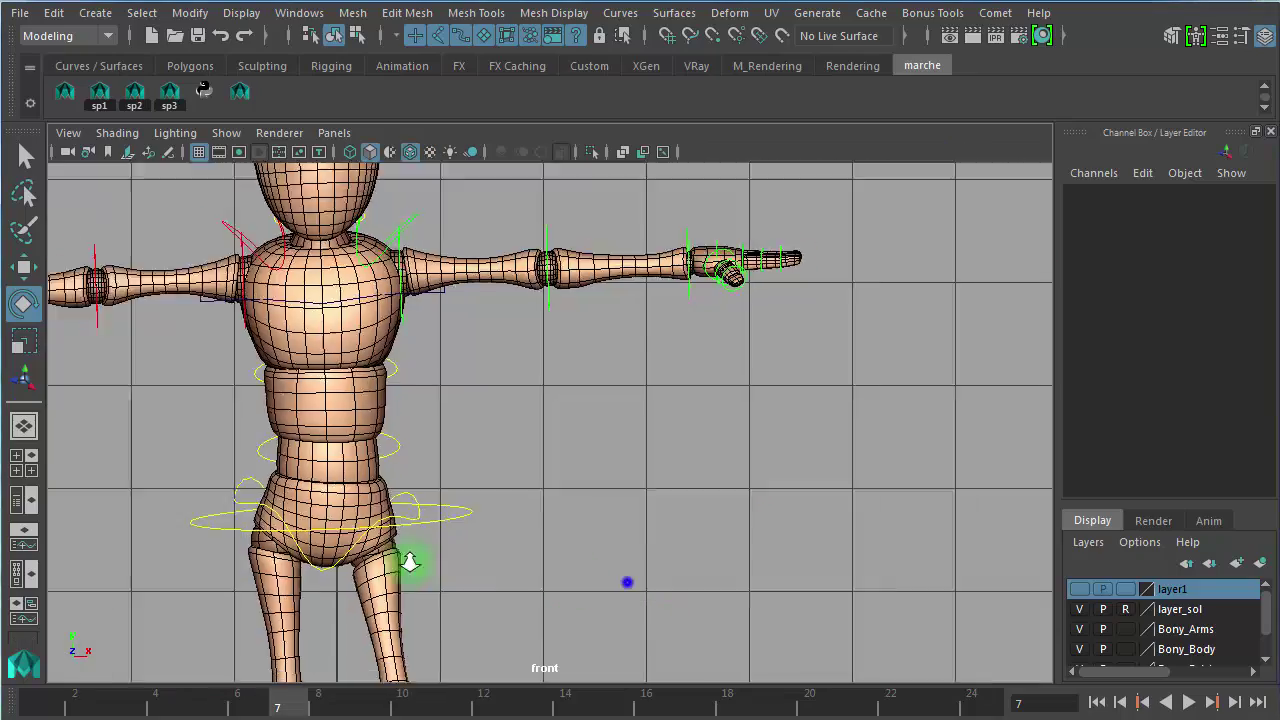
mouse_move(411, 563)
right_mouse_down("alt")
mouse_move(260, 531)
mouse_move(411, 558)
right_mouse_up("alt")
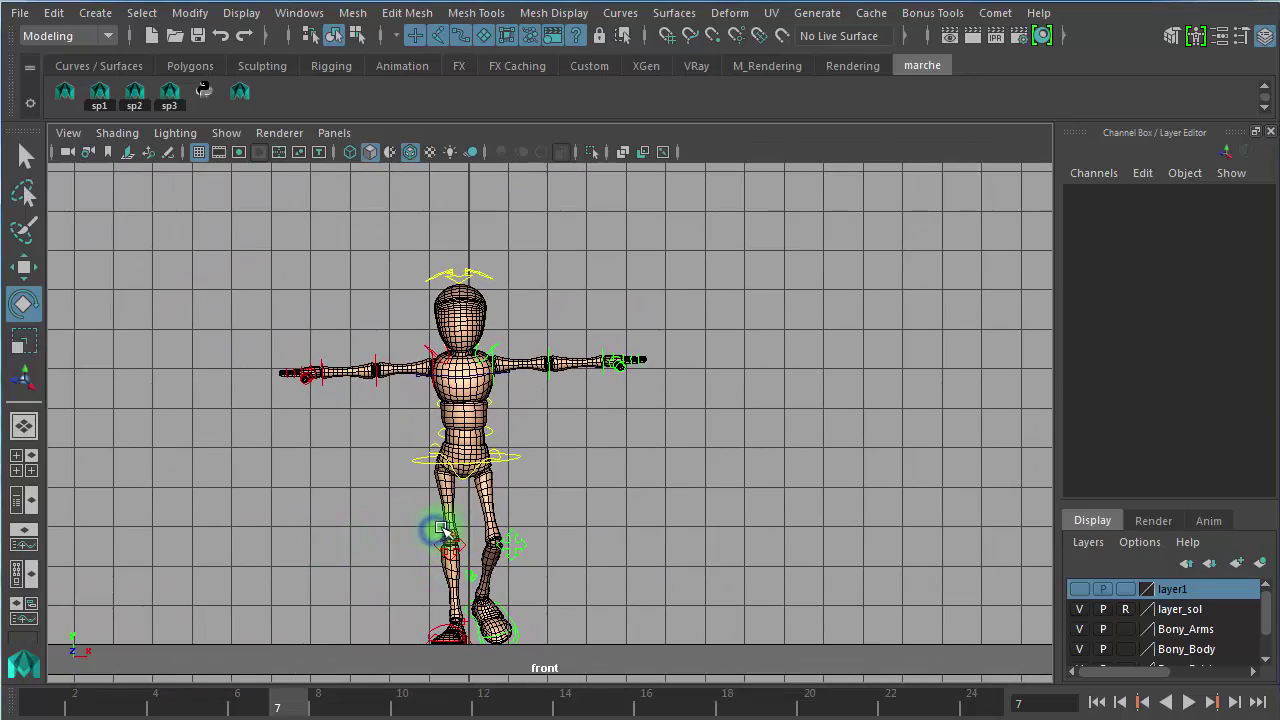
middle_click_drag(441, 528, 457, 452, "alt")
right_click_drag(457, 452, 668, 483, "alt")
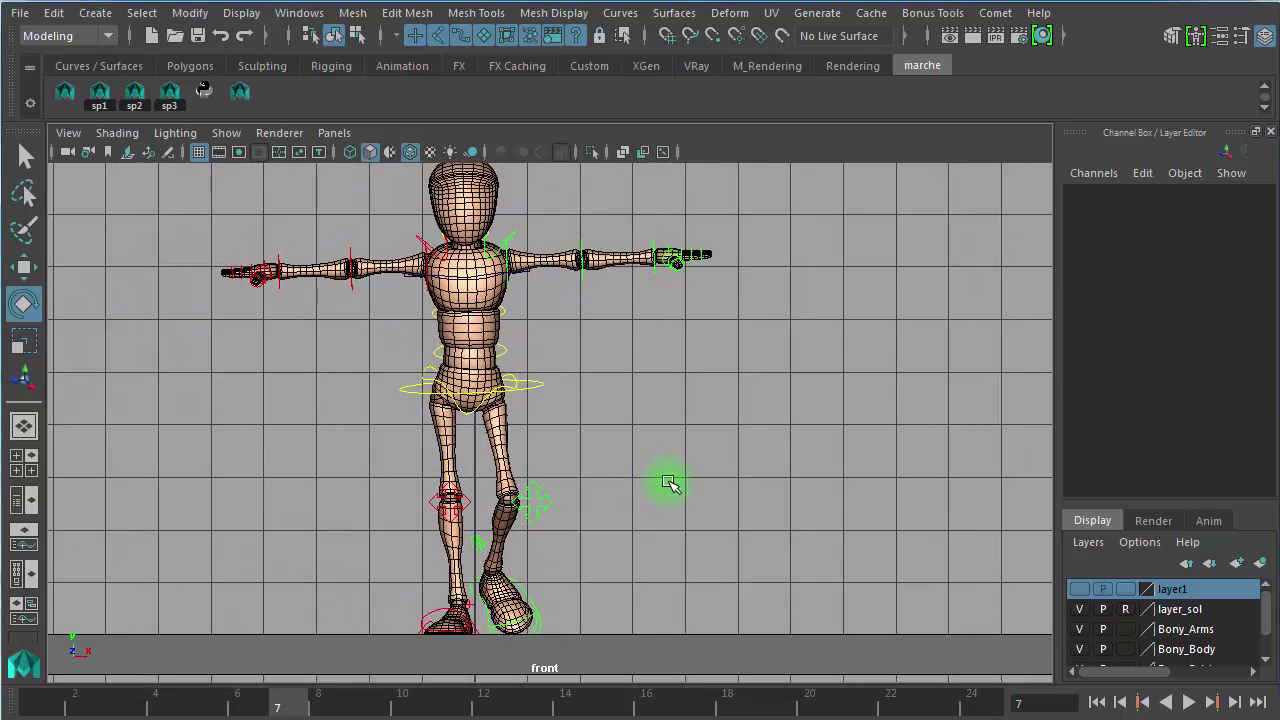
middle_click_drag(668, 483, 693, 510, "alt")
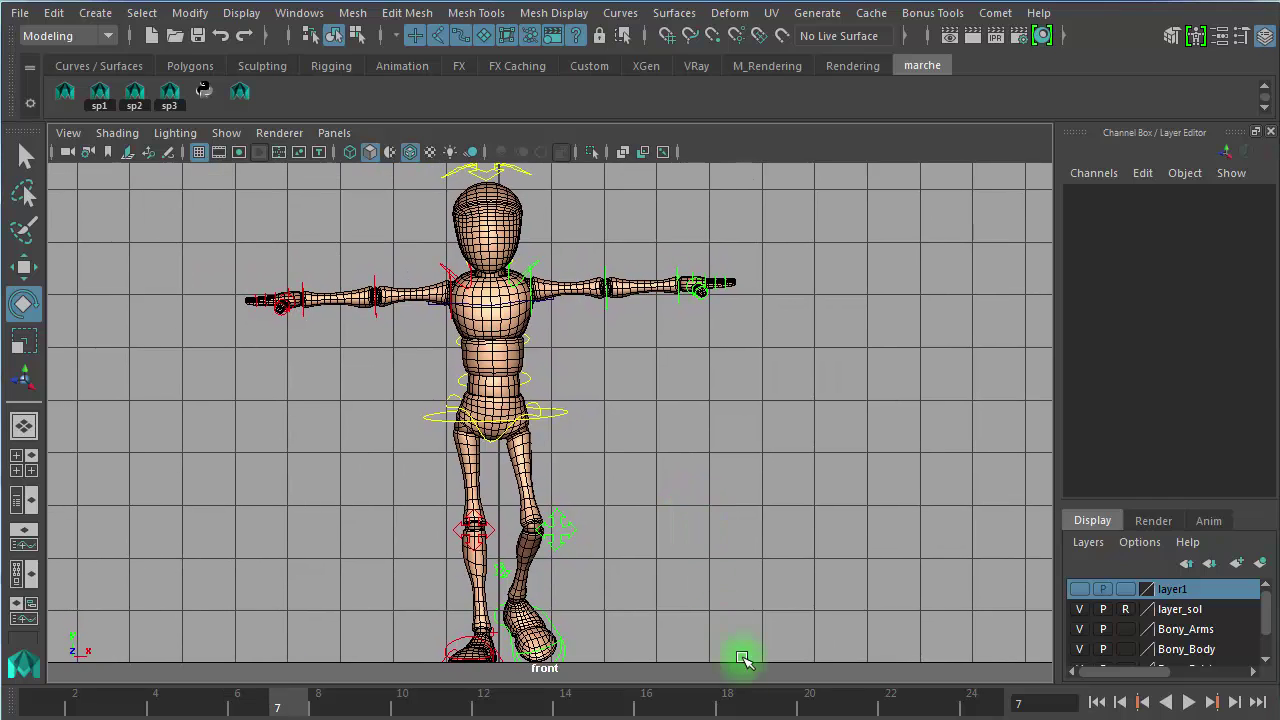
Step: Playblast the walk cycle from the front, review the looping playback and close the FCheck viewer
right_click(641, 692)
left_click(712, 688)
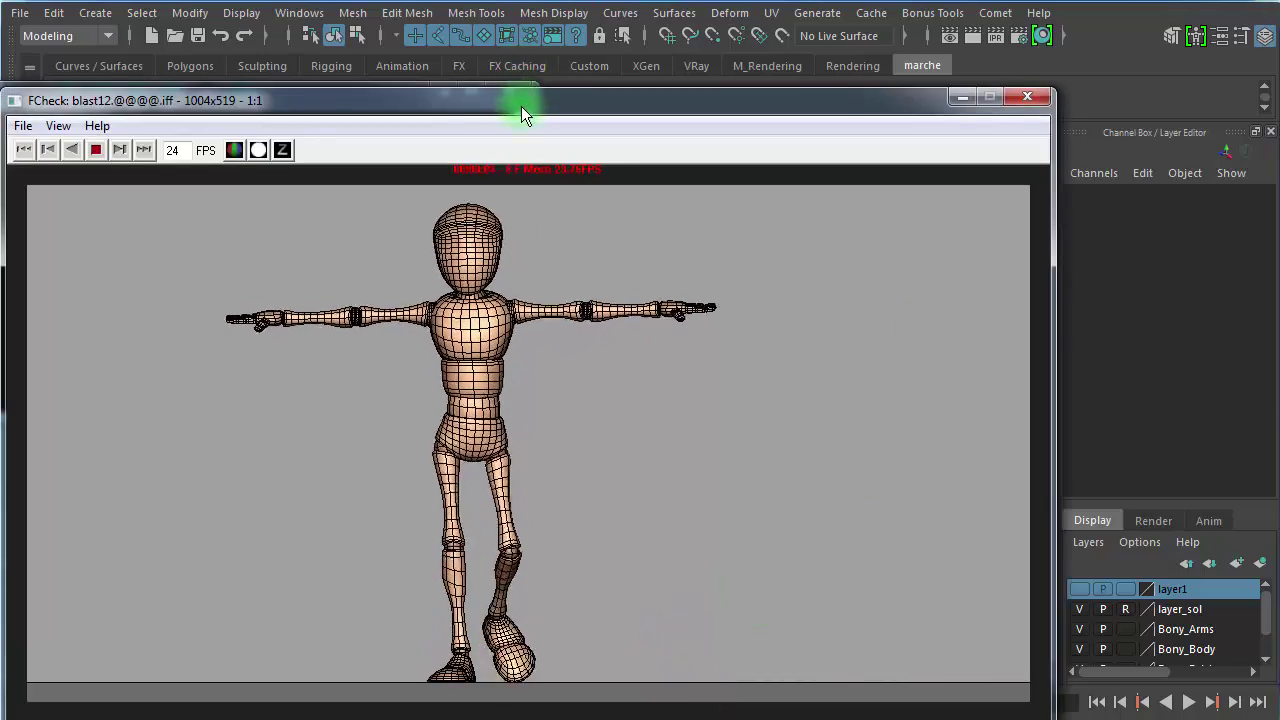
left_click_drag(521, 106, 567, 83)
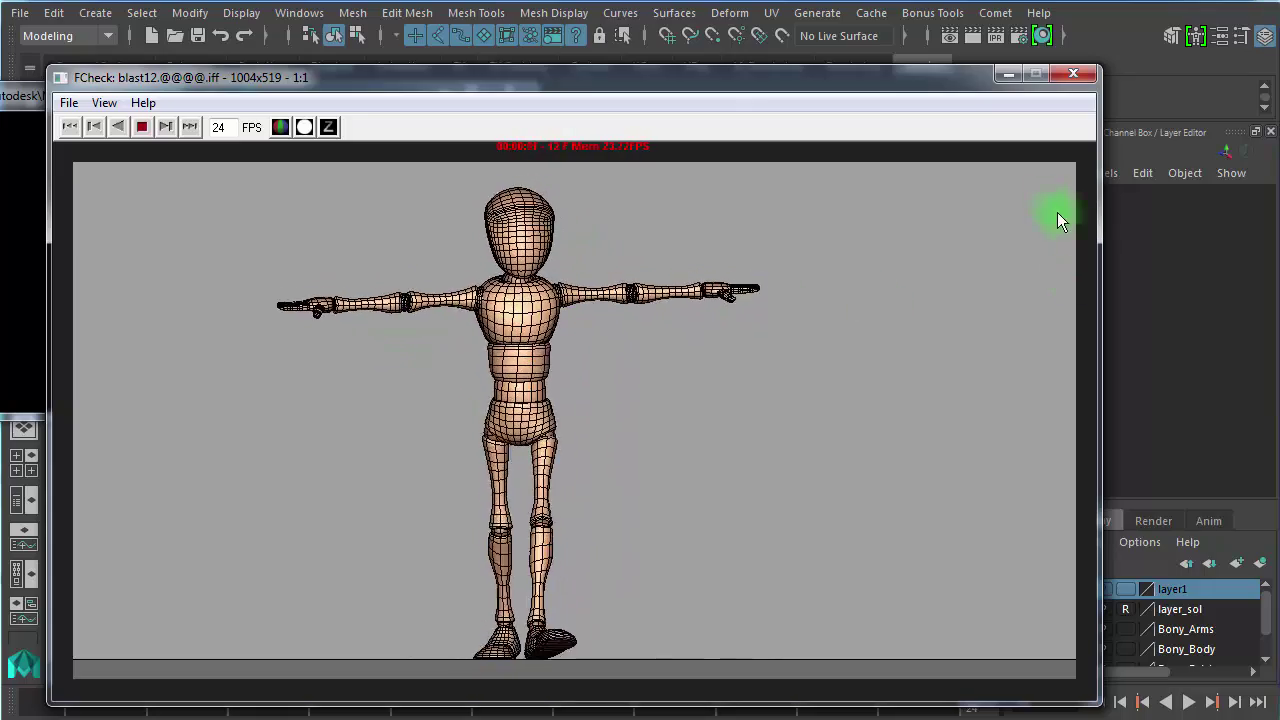
left_click(1085, 77)
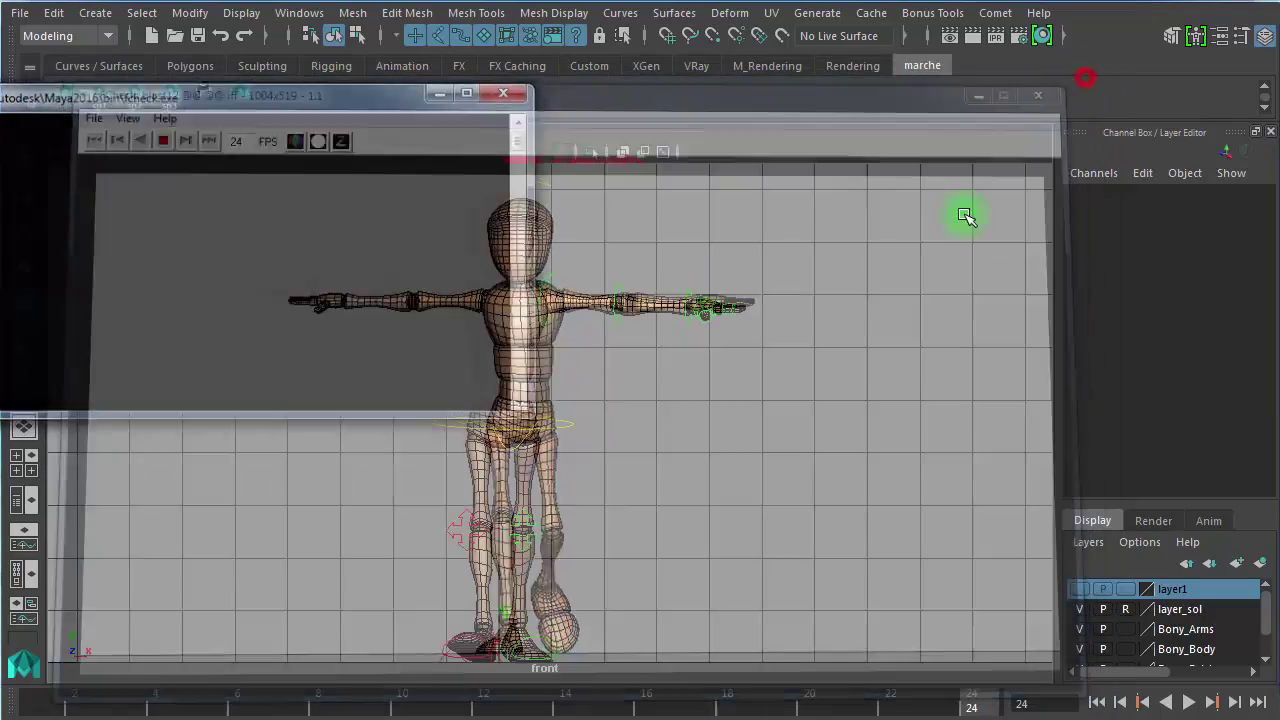
Step: Frame the whole character in a full-size side view and playblast the walk cycle from there
key("space")
key("space")
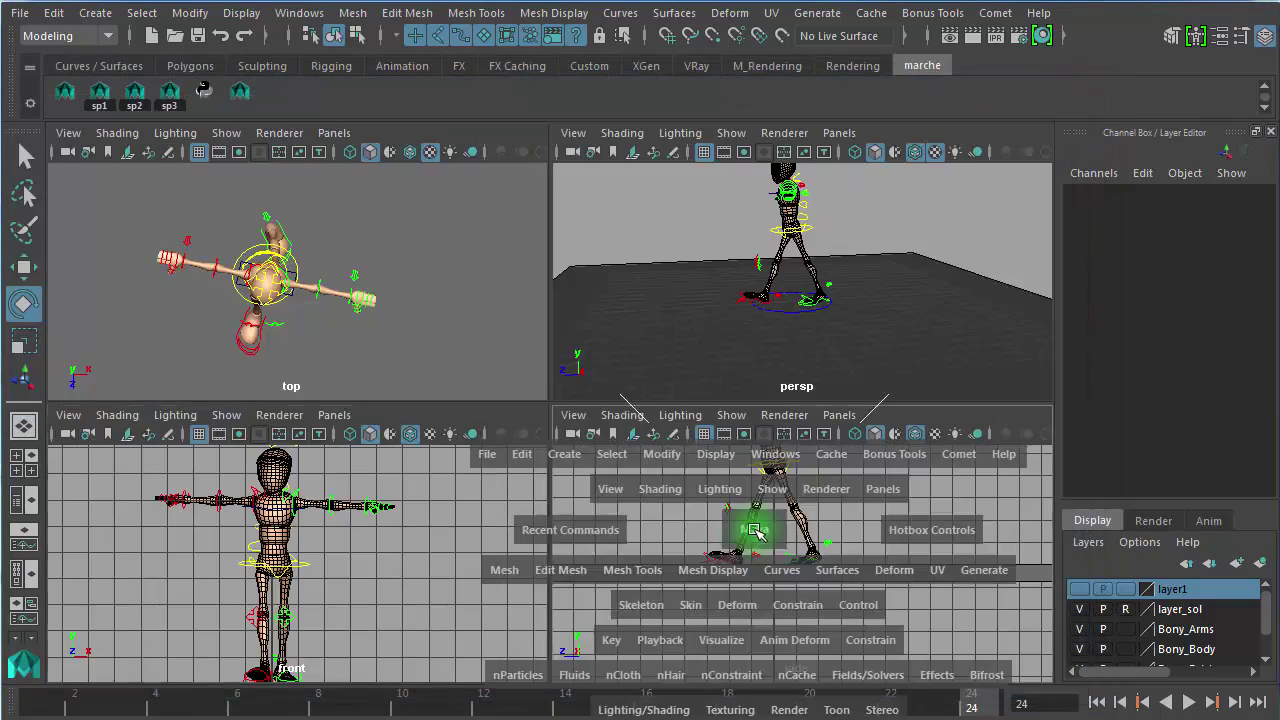
right_click_drag(502, 526, 577, 400, "alt")
middle_click_drag(572, 382, 571, 597, "alt")
right_click_drag(577, 563, 776, 556, "alt")
middle_click_drag(766, 525, 782, 477, "alt")
right_click_drag(734, 471, 793, 467, "alt")
mouse_move(792, 468)
middle_mouse_down("alt")
mouse_move(806, 427)
mouse_move(810, 465)
middle_mouse_up("alt")
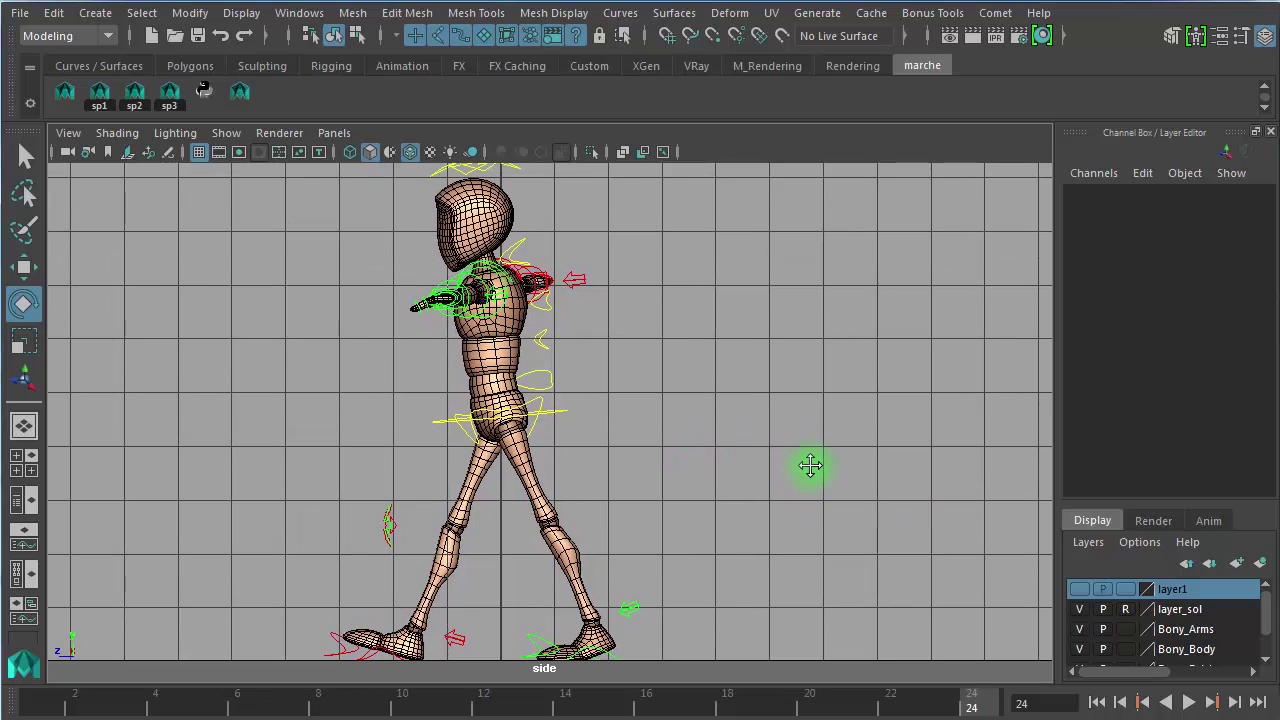
right_click(710, 704)
left_click(770, 691)
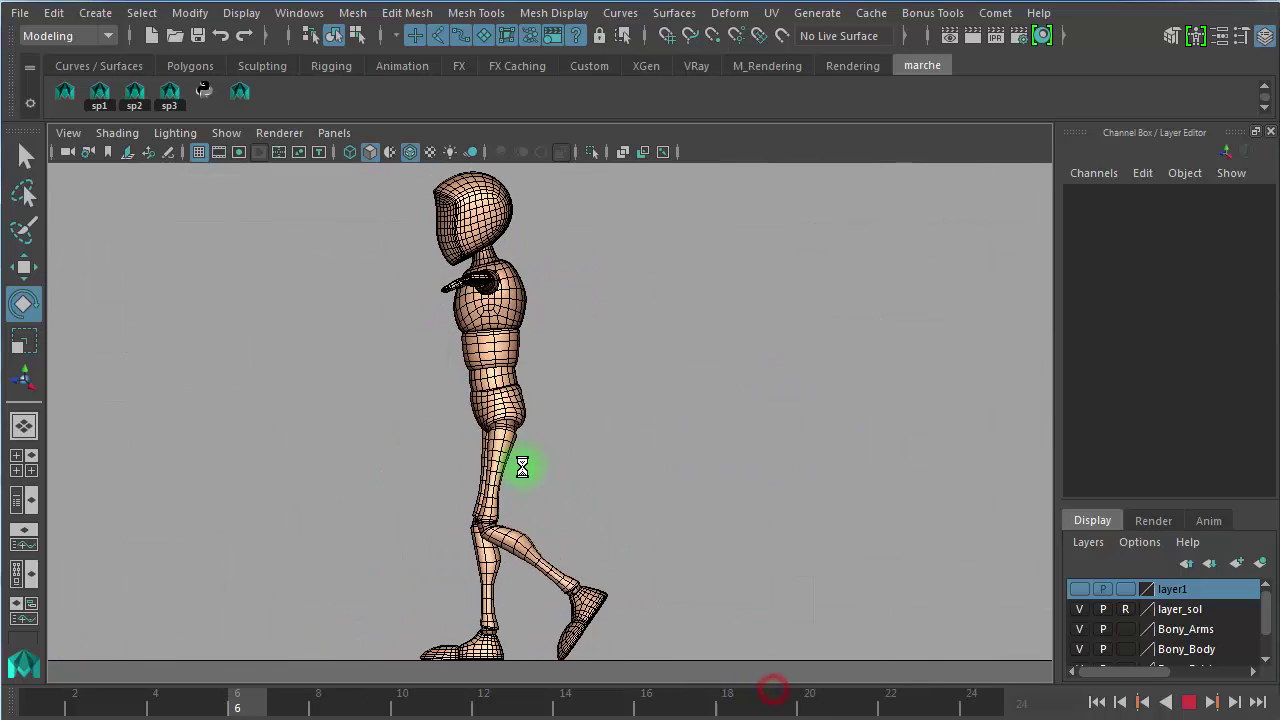